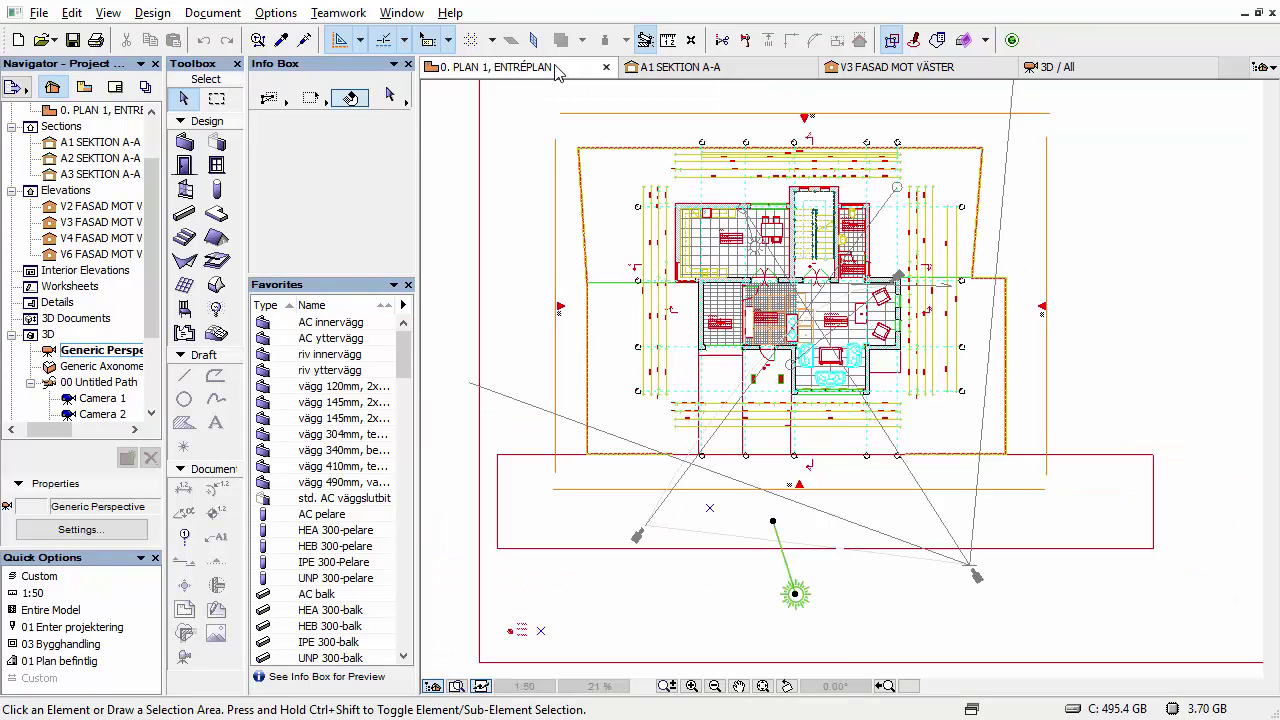
- Show the entrance floor plan around the living room and select its corner camera, then Camera 3 in the project's camera path
click(562, 72)
scroll(760, 488, up, 4)
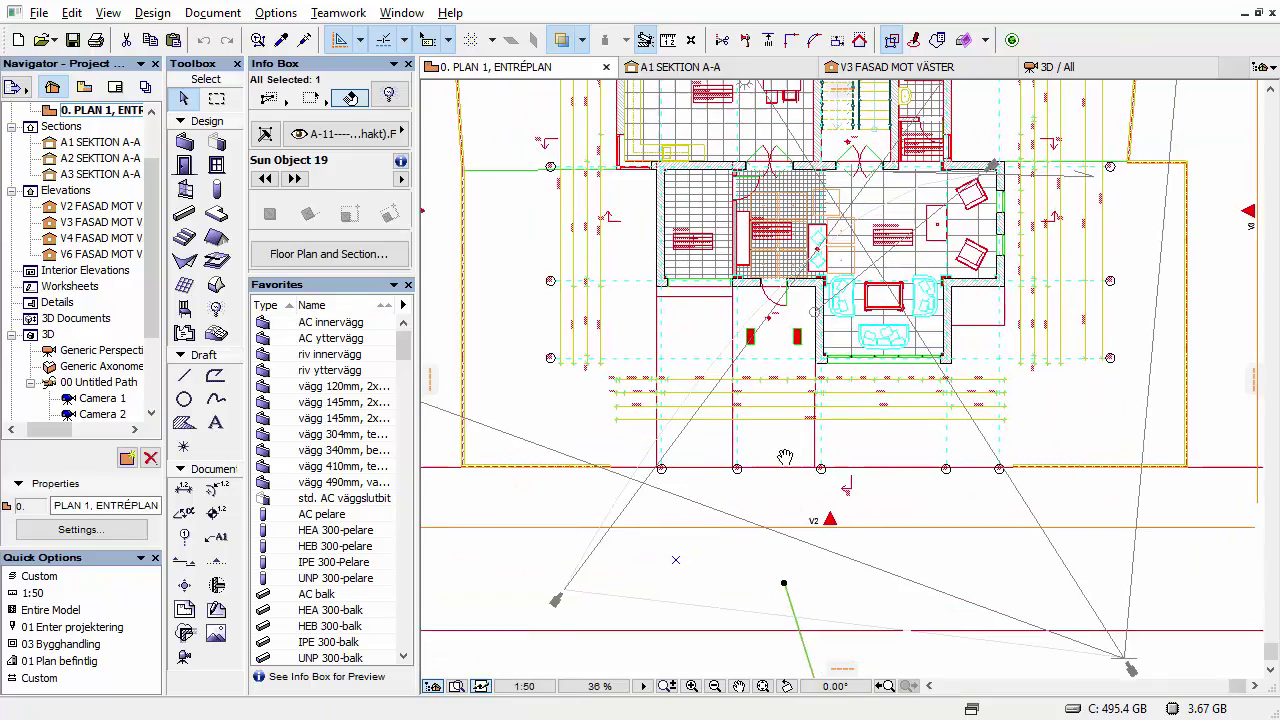
scroll(714, 422, up, 3)
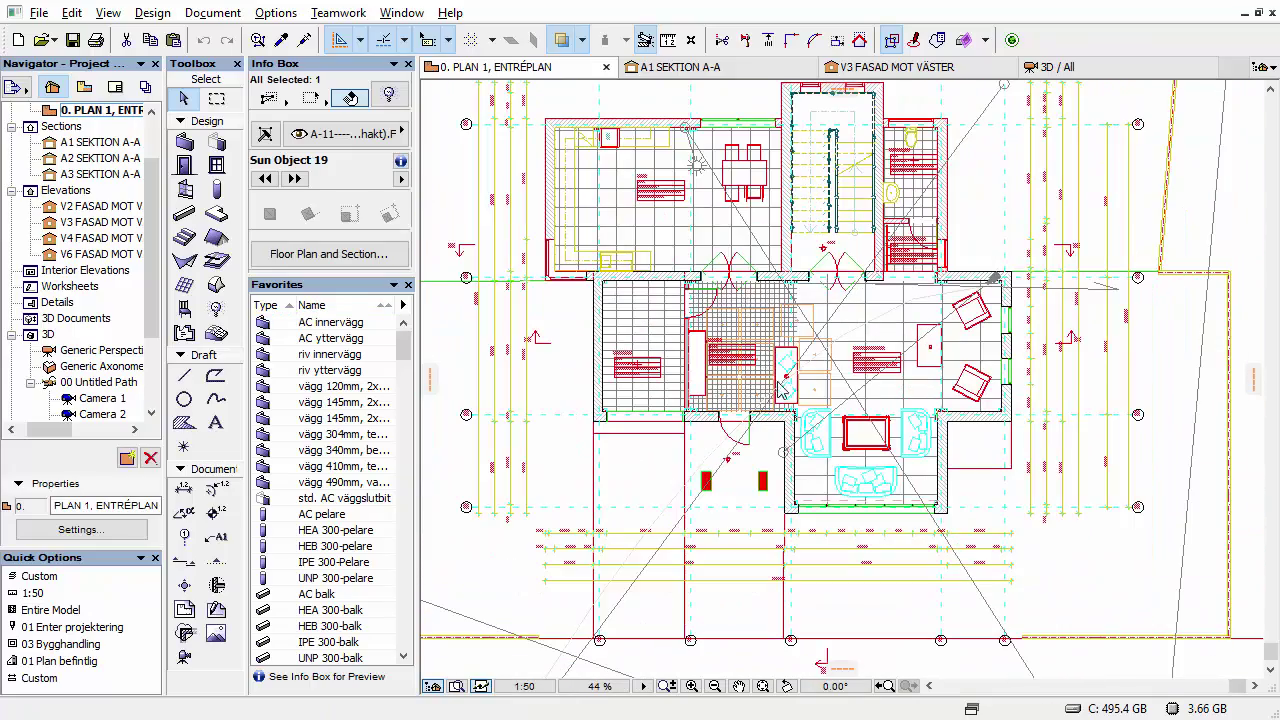
middle_drag(889, 362, 860, 395)
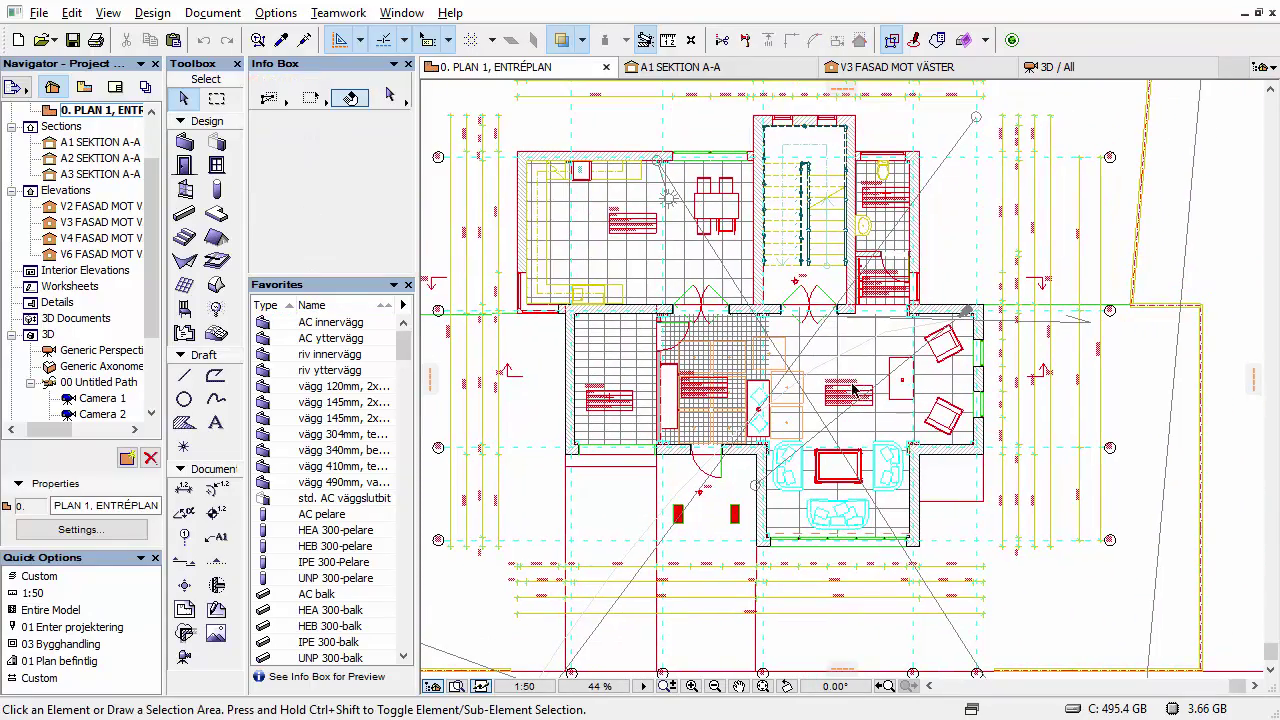
scroll(851, 383, up, 3)
scroll(97, 318, down, 2)
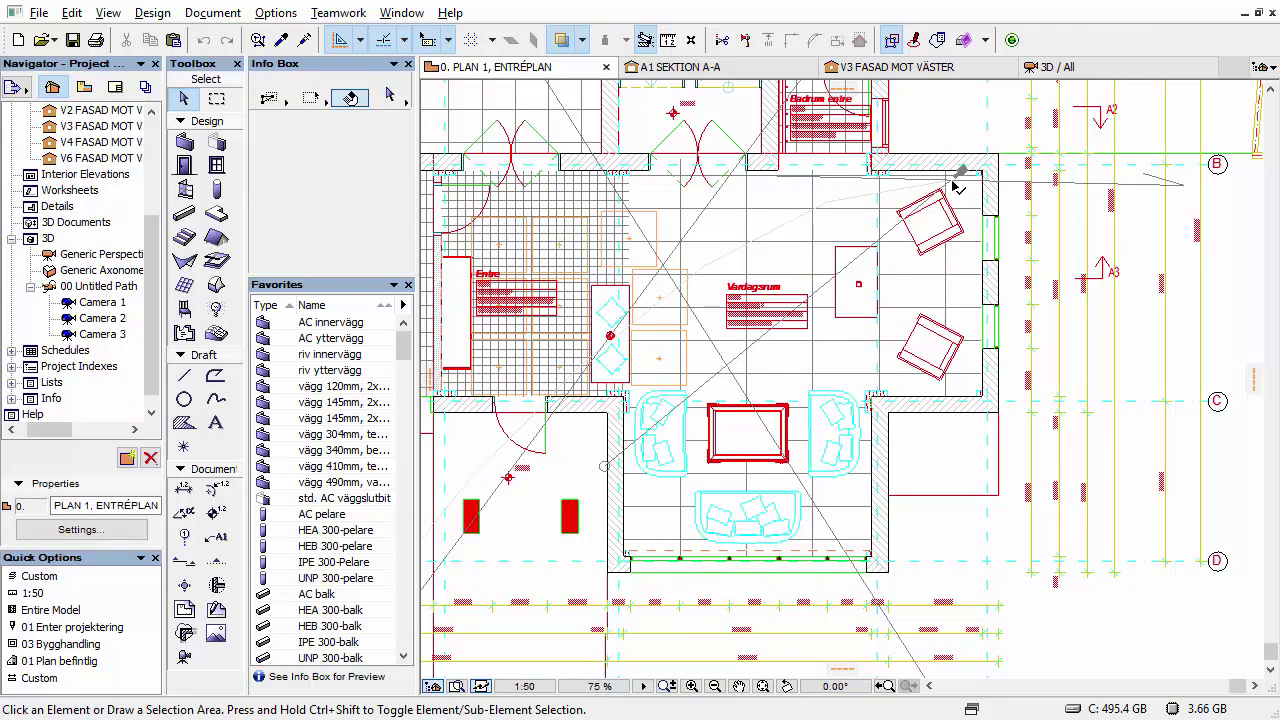
click(955, 182)
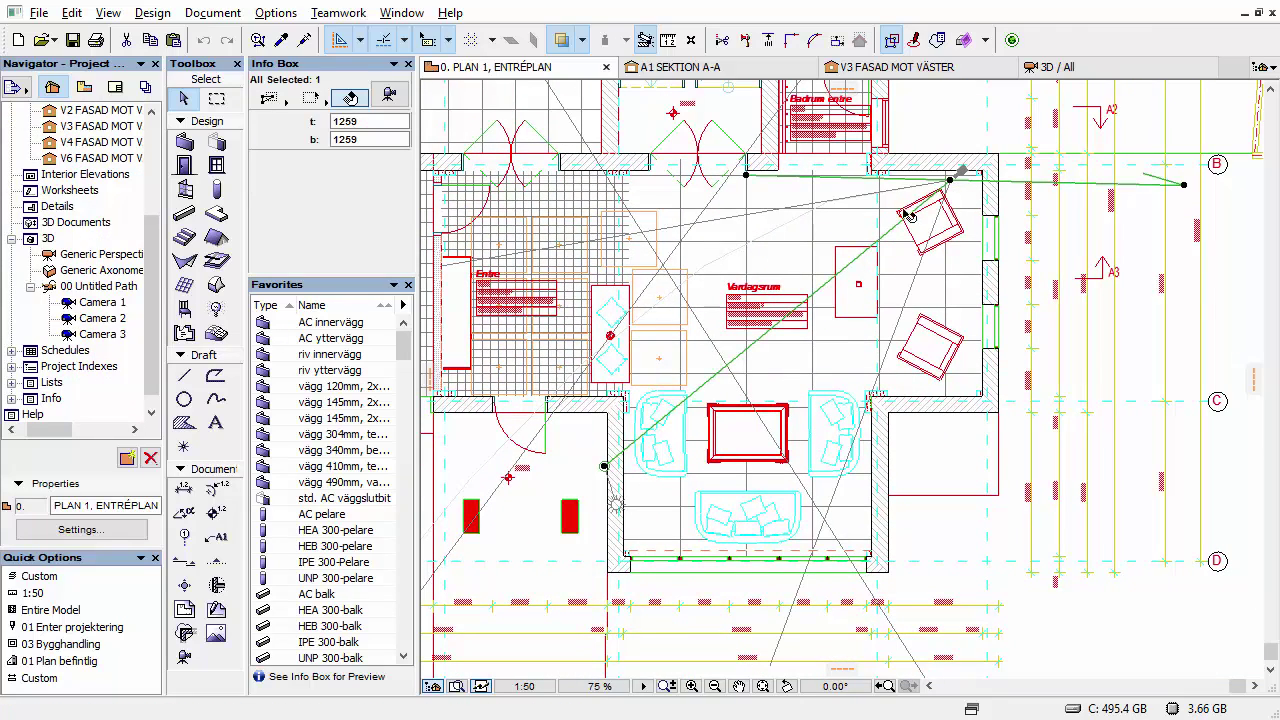
click(103, 335)
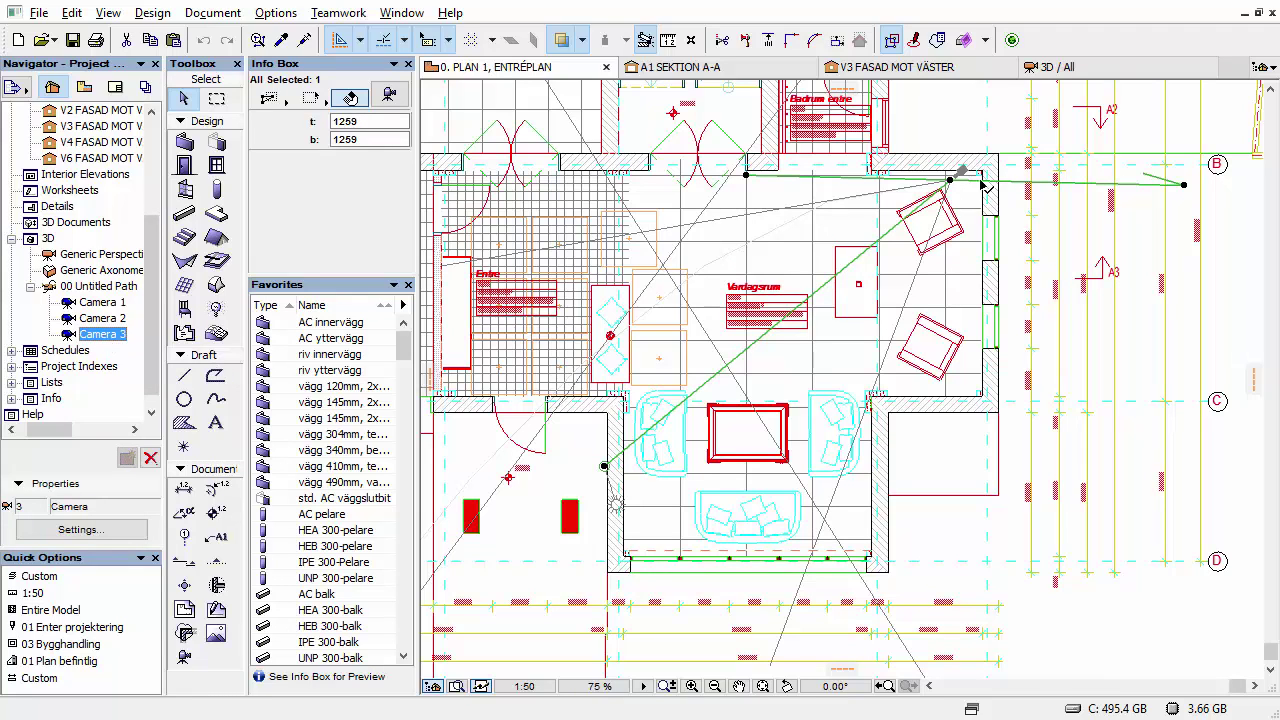
- Select the living room's sofas, coffee table and bench one by one to check which library objects they are
mouse_move(735, 414)
middle_down()
mouse_move(753, 357)
mouse_move(735, 399)
middle_up()
click(840, 432)
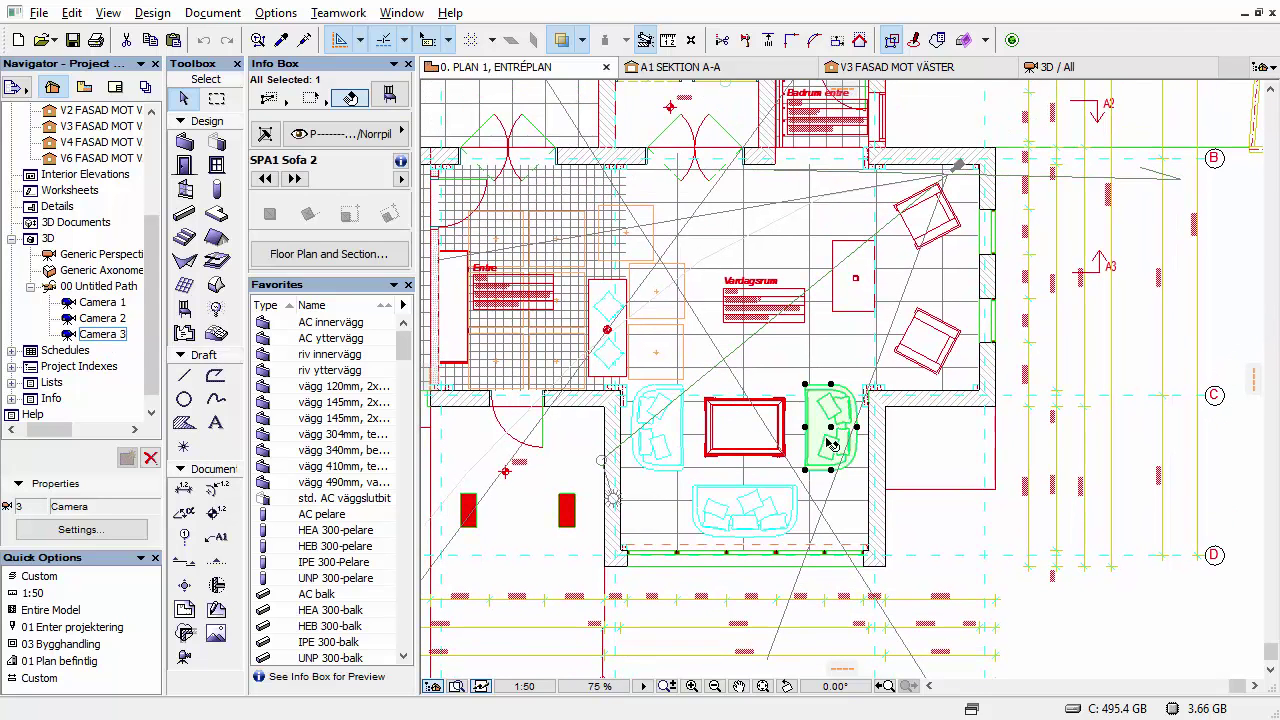
click(740, 527)
click(655, 437)
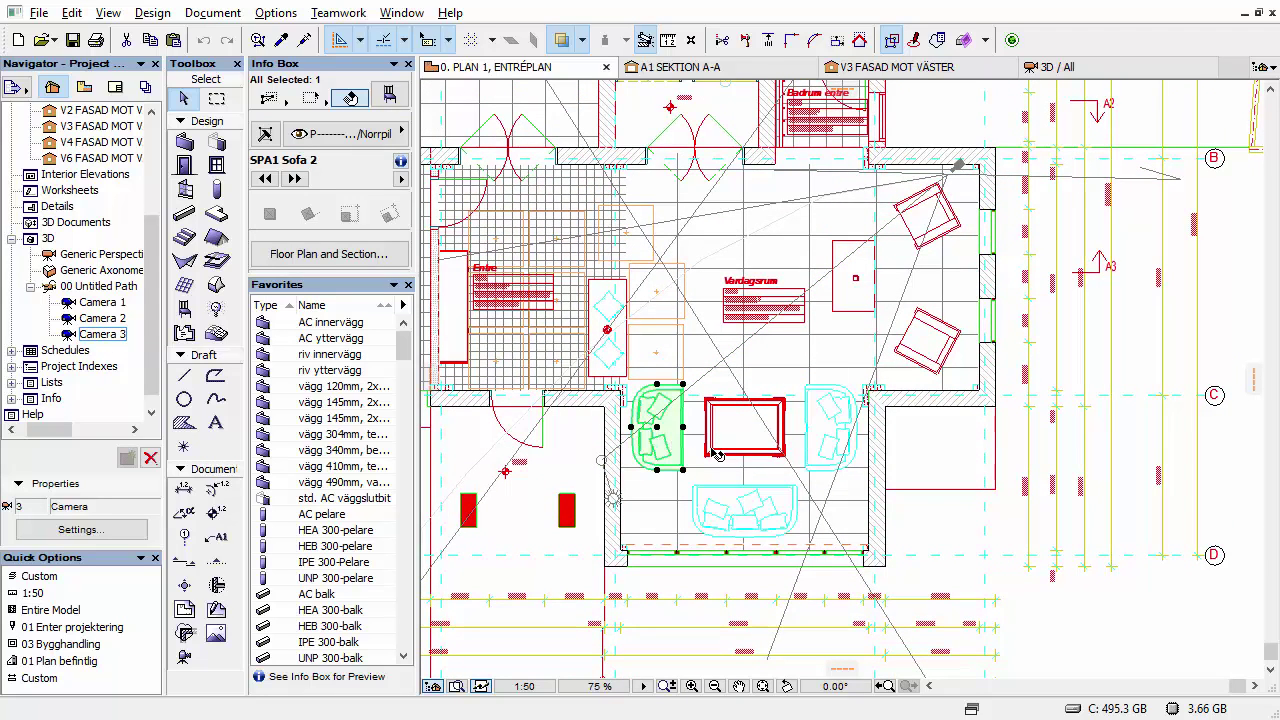
click(718, 453)
click(808, 441)
click(745, 430)
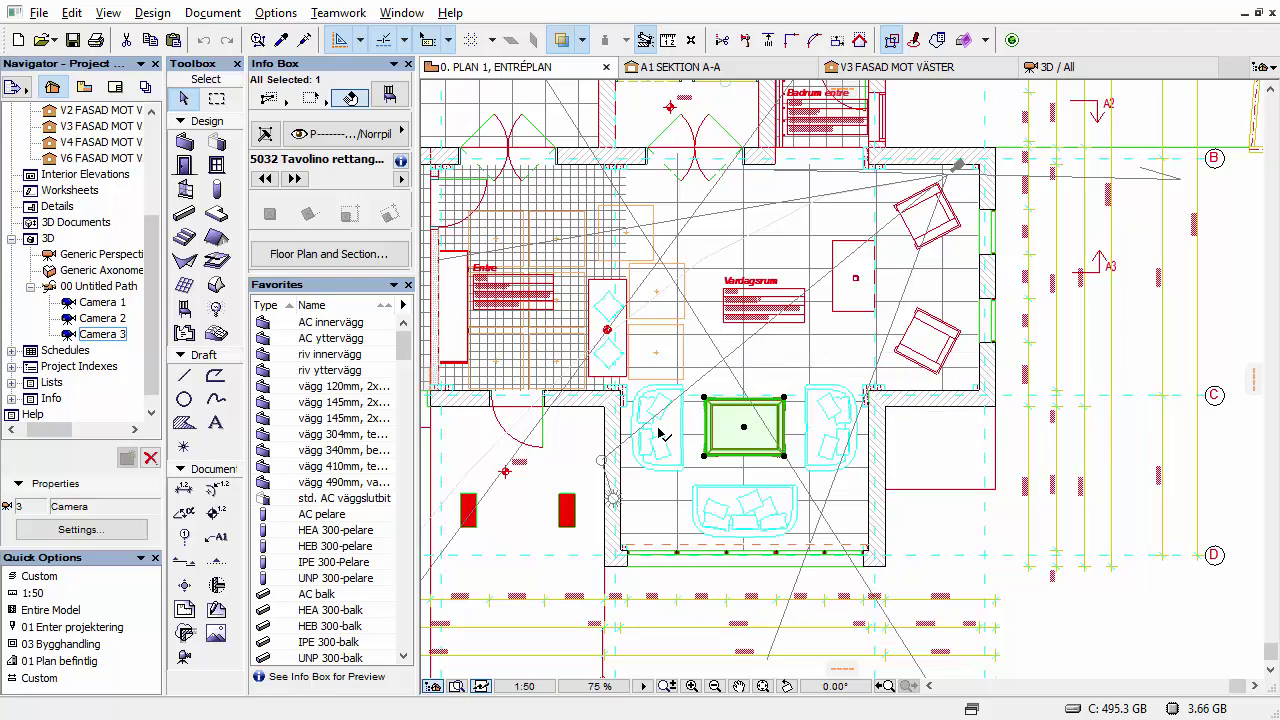
click(660, 433)
click(606, 292)
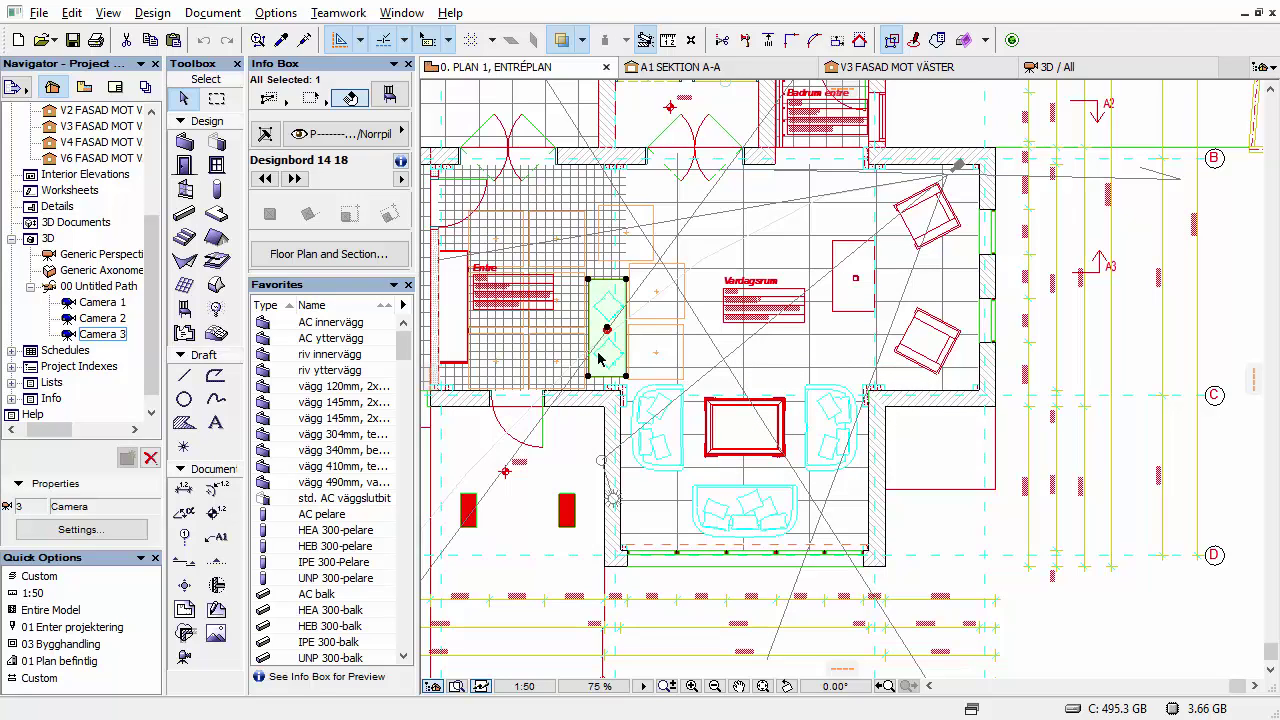
click(832, 430)
right_click(836, 426)
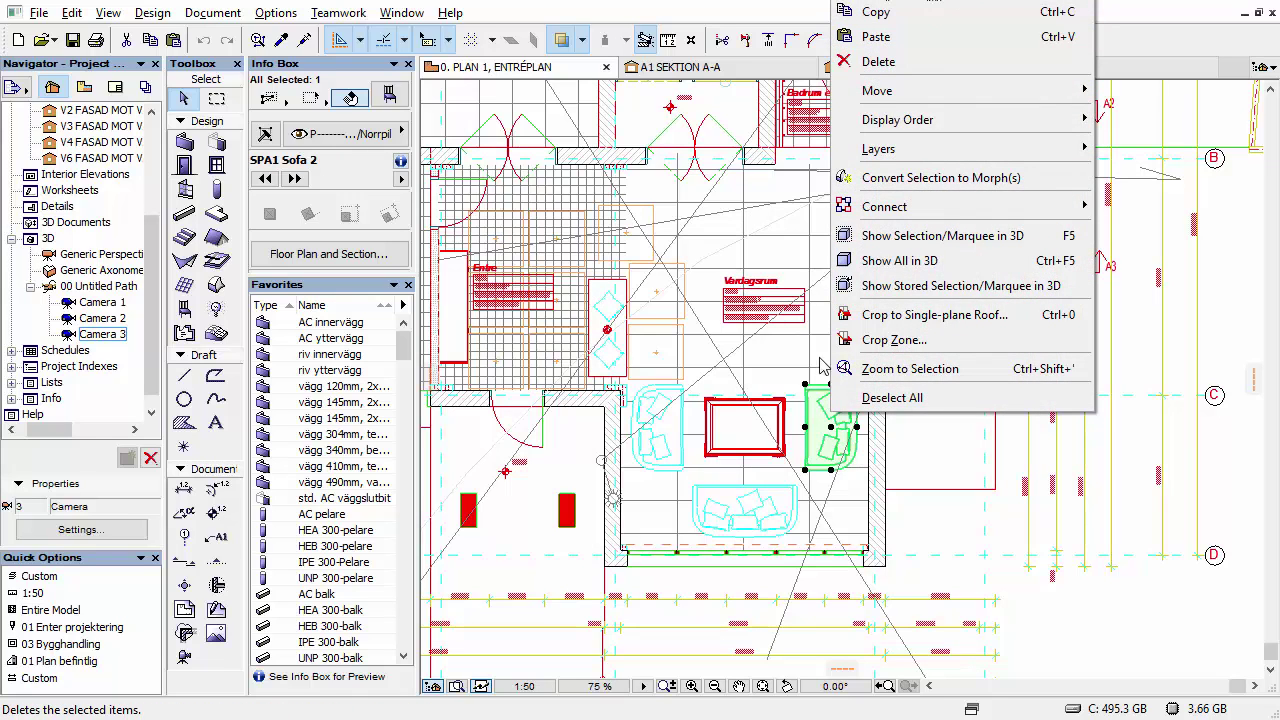
click(830, 432)
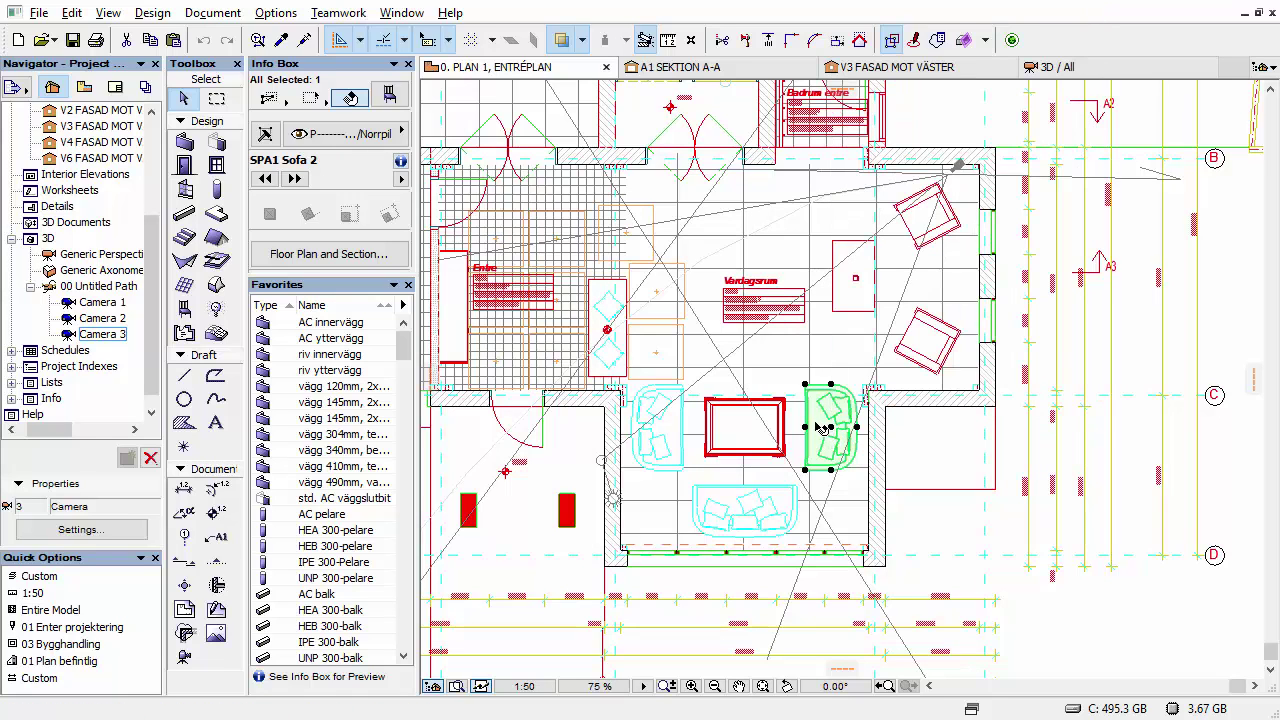
- Open the settings of the sofa beside the coffee table and preview the 3DMD SPA1 rattan chairs, coffee table and Sofa 3 in 3D
double_click(815, 427)
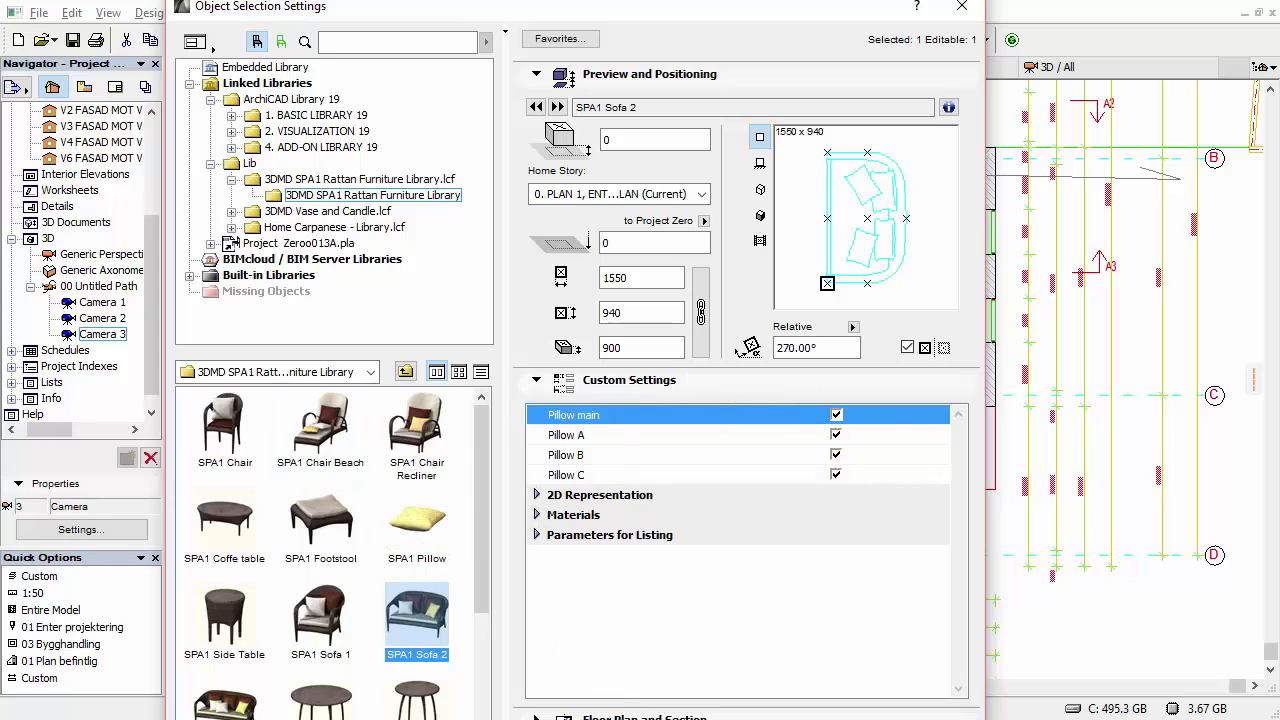
click(590, 386)
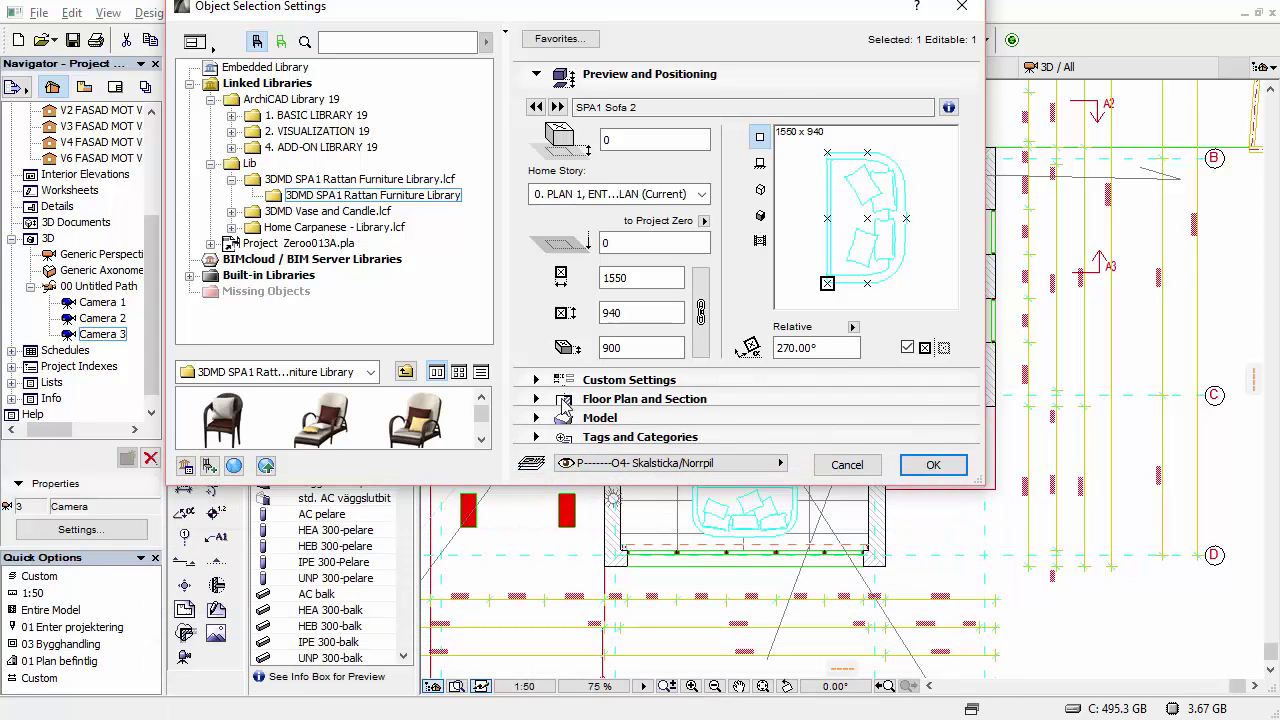
drag(522, 487, 522, 654)
click(250, 447)
click(330, 435)
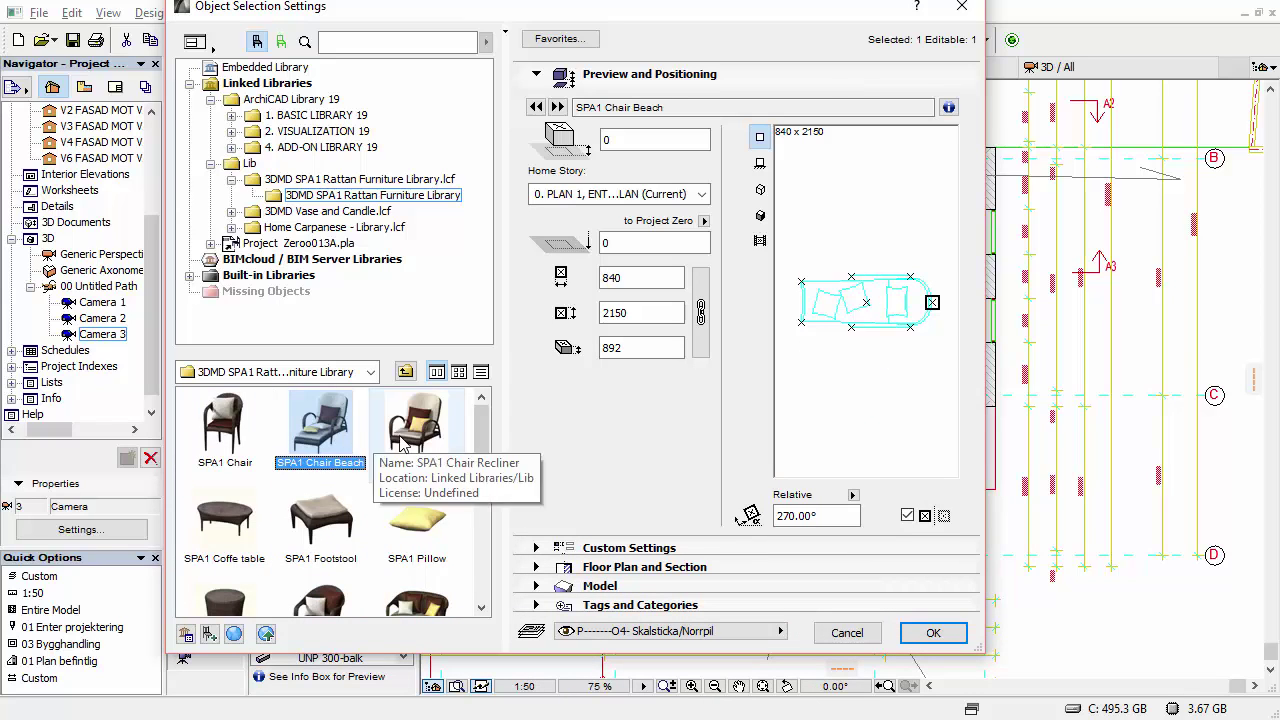
click(416, 465)
click(760, 215)
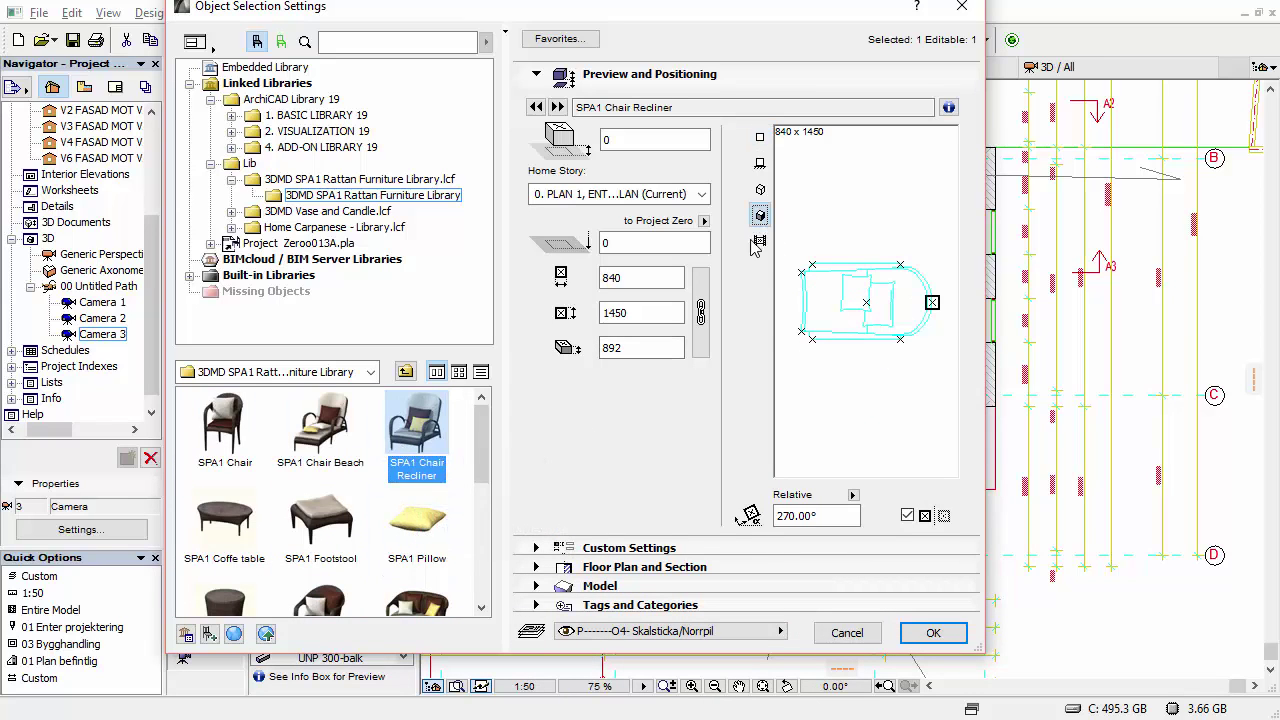
click(320, 430)
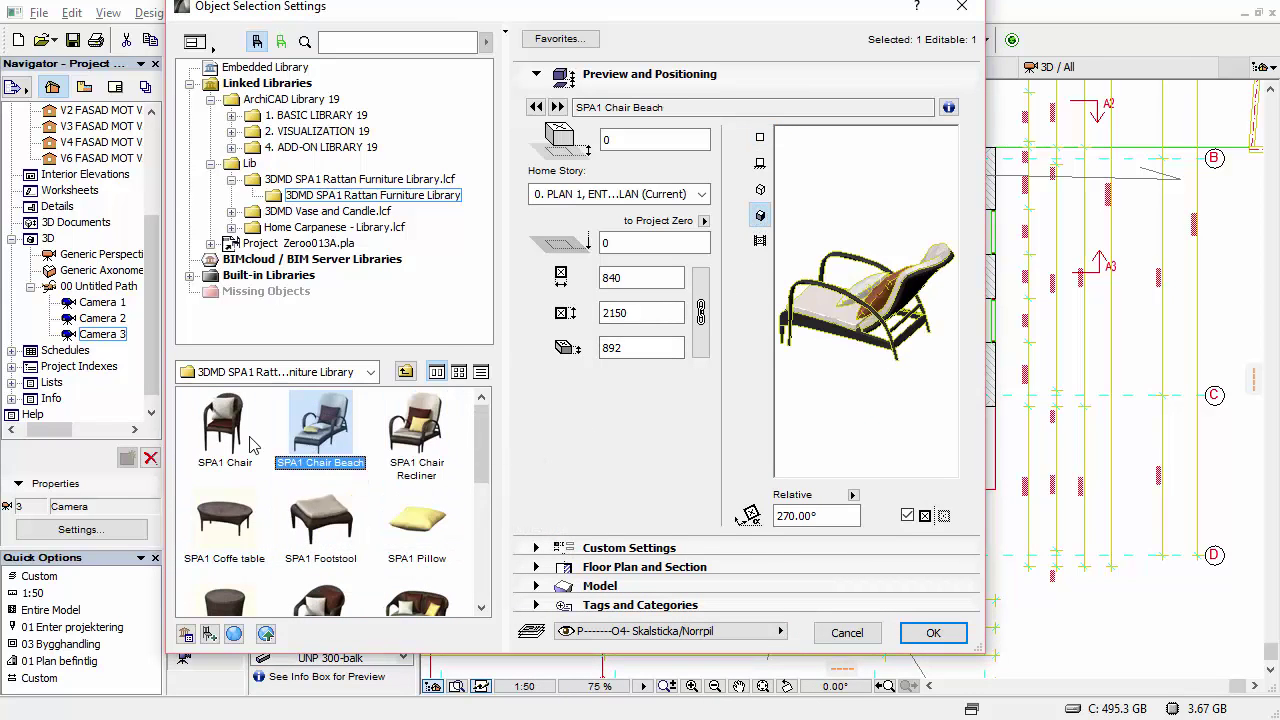
click(225, 430)
click(224, 518)
scroll(381, 453, down, 3)
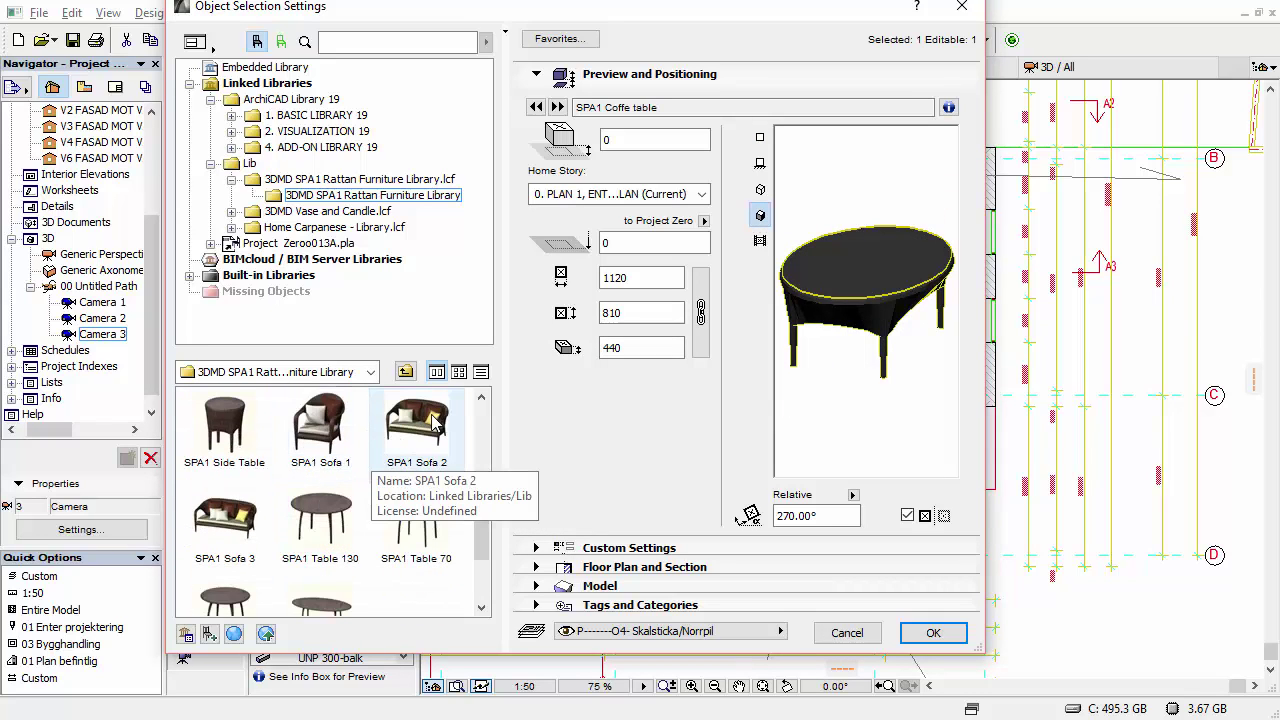
click(226, 515)
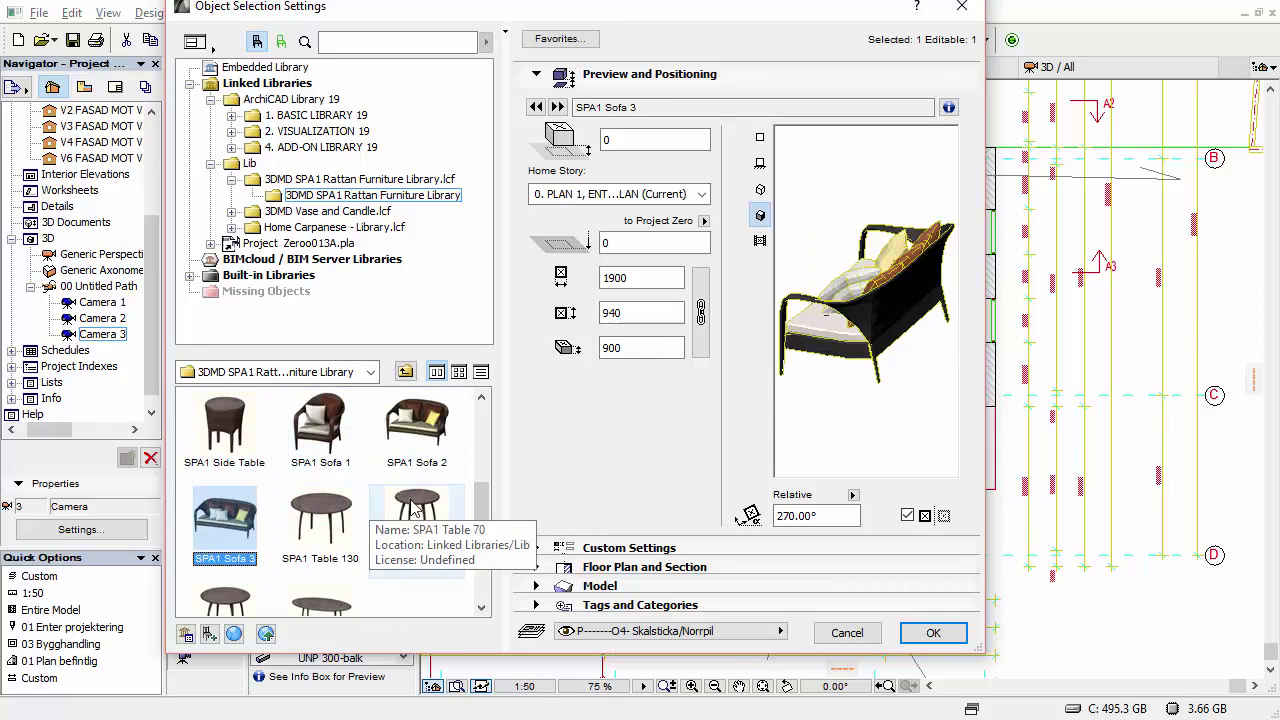
scroll(425, 512, down, 2)
scroll(423, 475, up, 3)
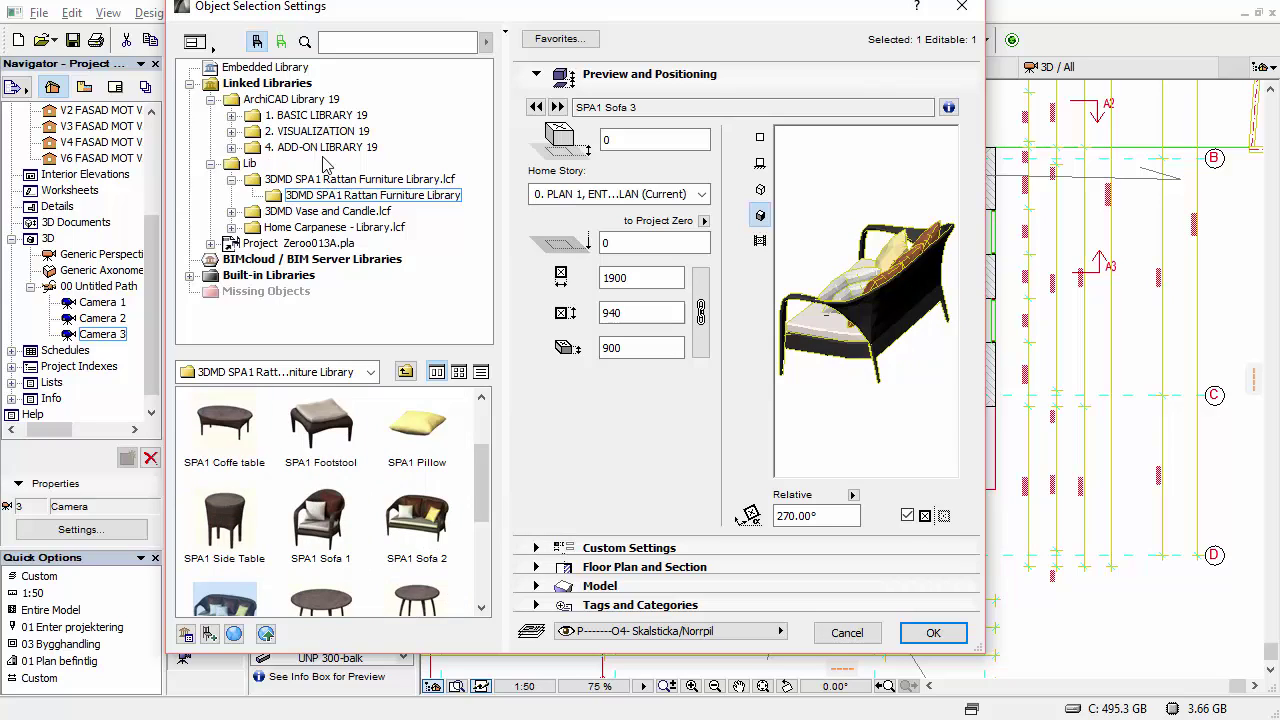
- Browse the 3DMD Vase and Candle Library, preview the 3DMD Candle, and cancel the object settings
click(279, 211)
click(267, 228)
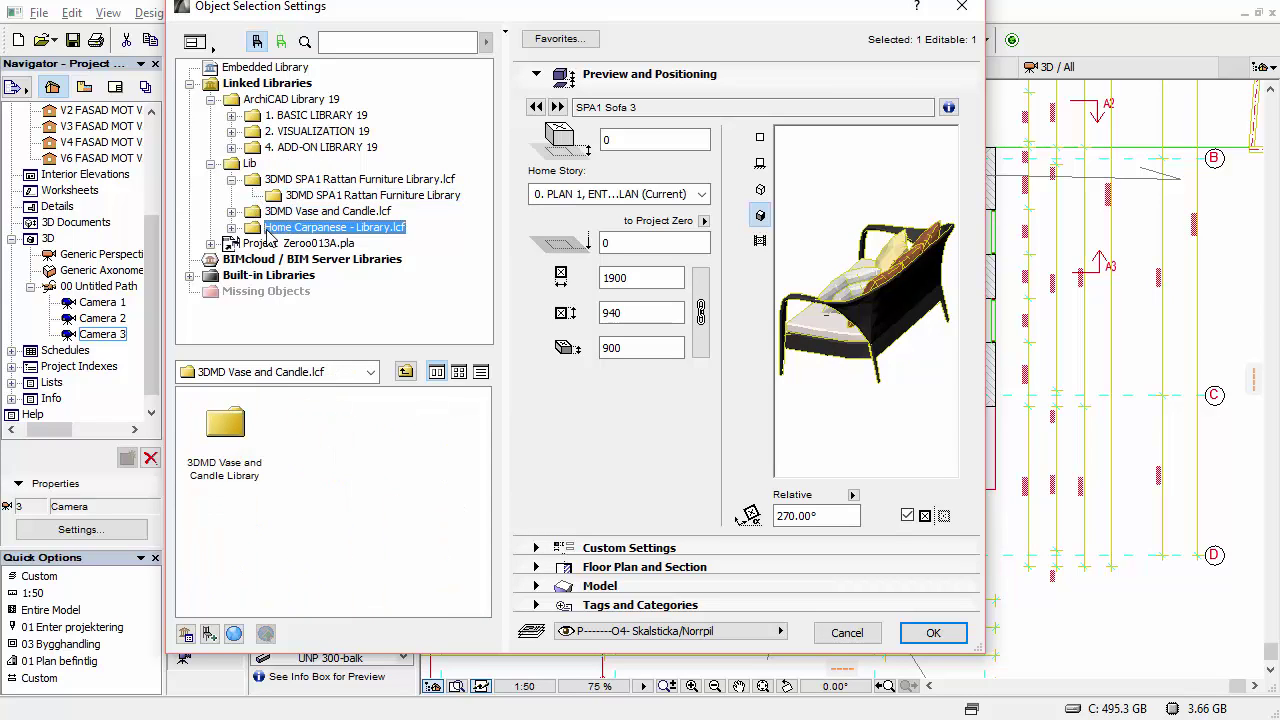
click(231, 211)
click(292, 227)
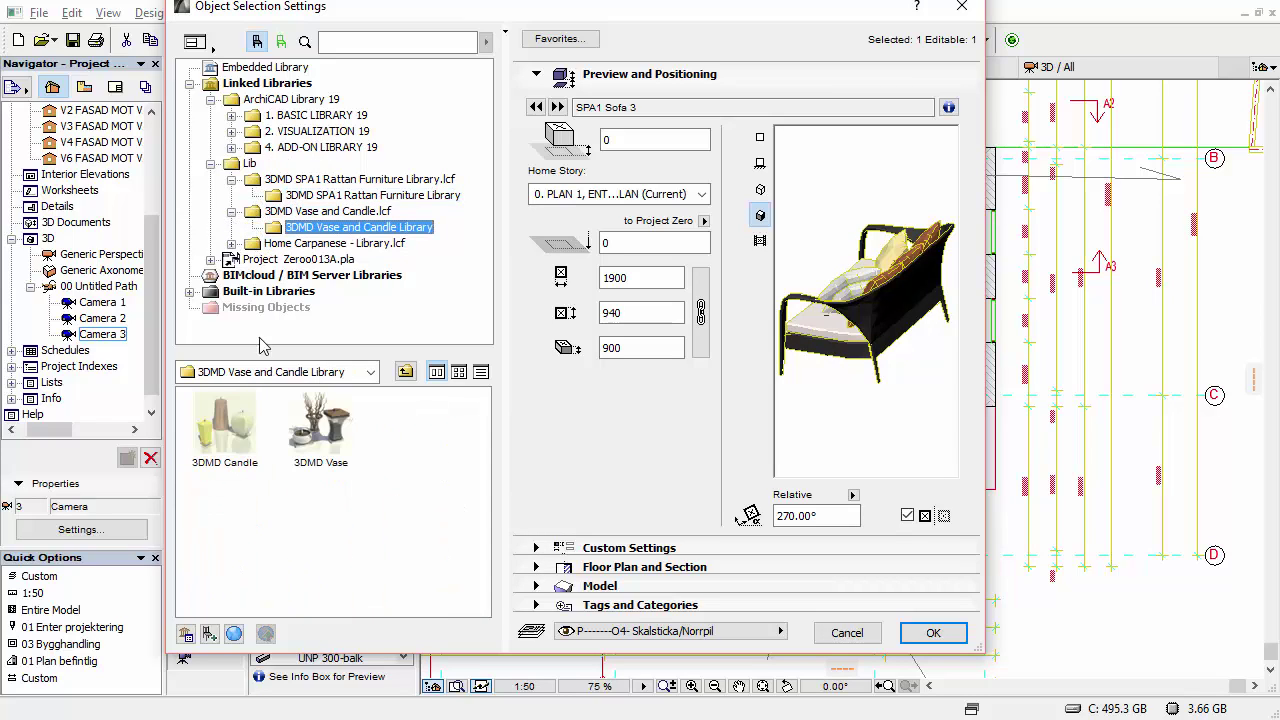
click(248, 440)
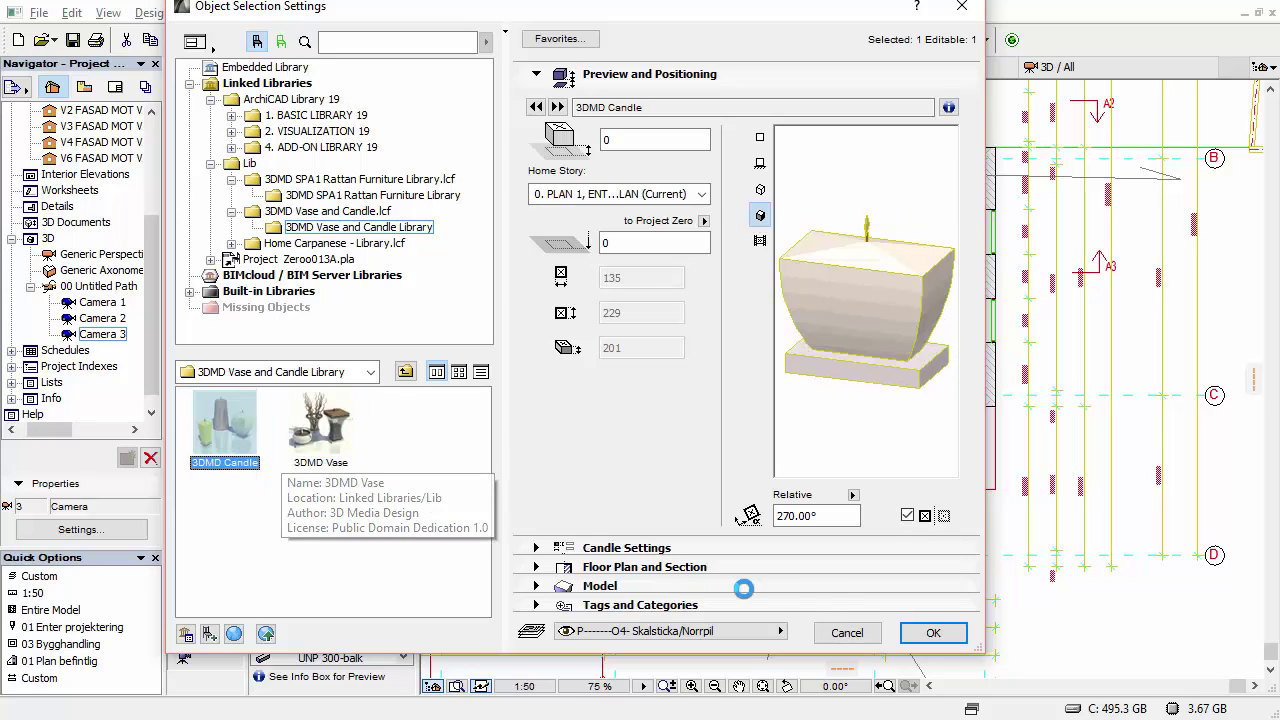
click(847, 632)
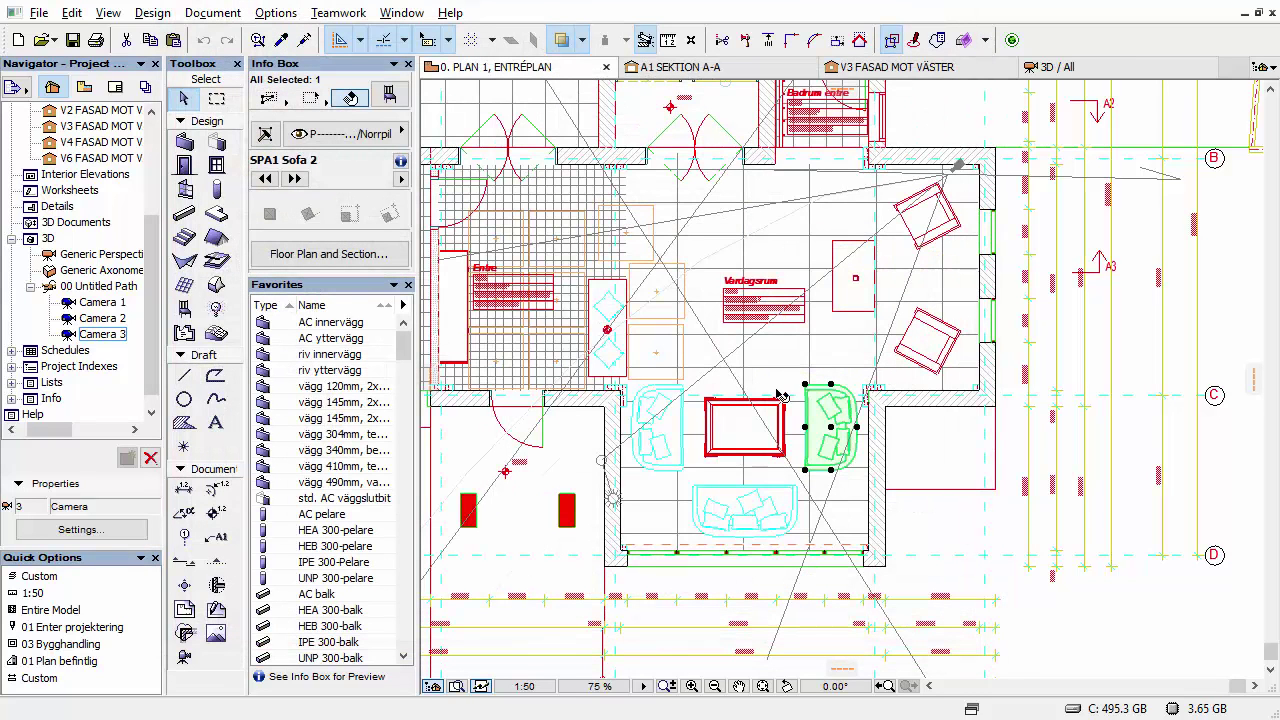
- Select the vase on the side table and the pillows at the bench to check their library objects, then clear the selection
click(856, 282)
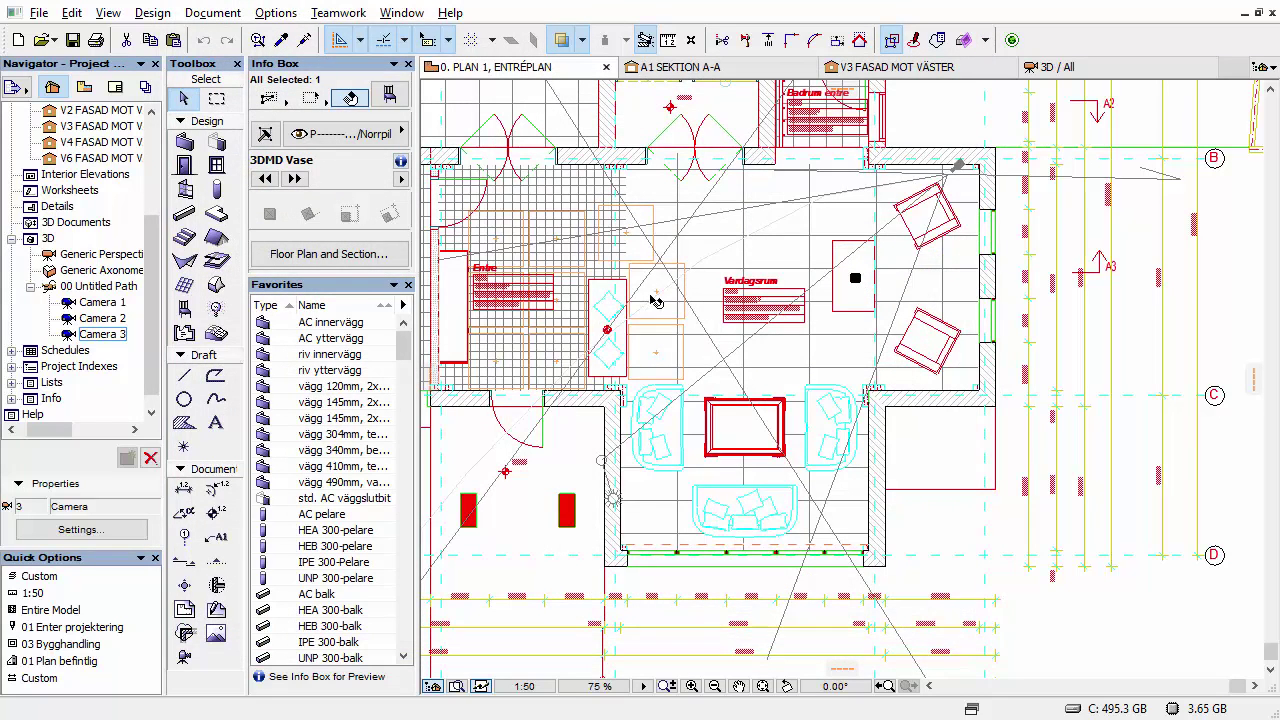
click(606, 312)
click(607, 348)
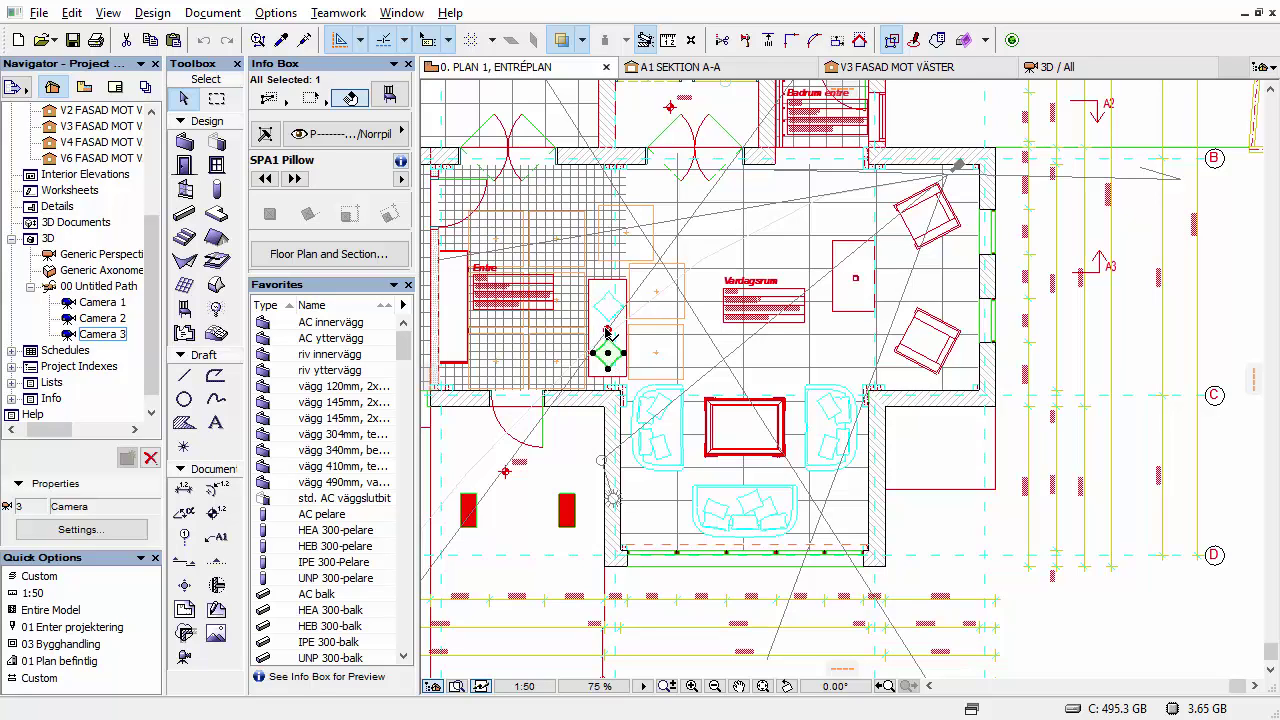
click(607, 330)
click(740, 385)
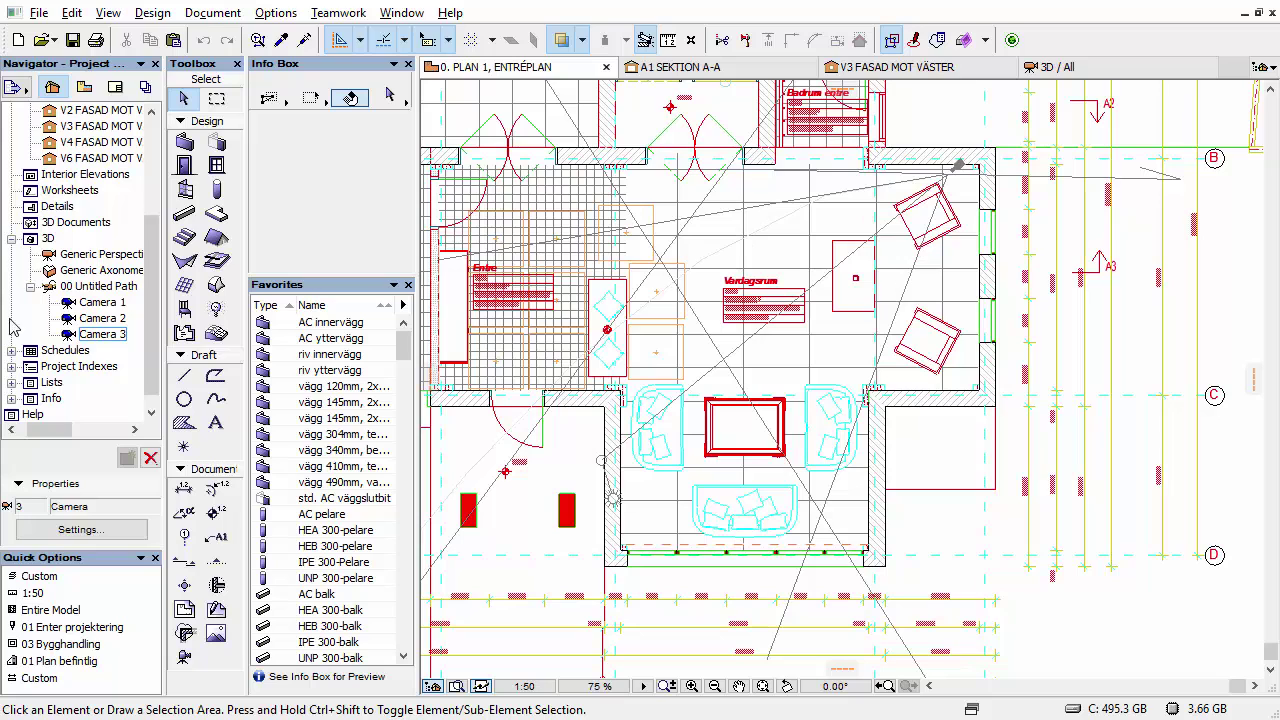
- Show the Camera 3 view in 3D and open the PhotoRendering settings with a wider settings tree
double_click(102, 336)
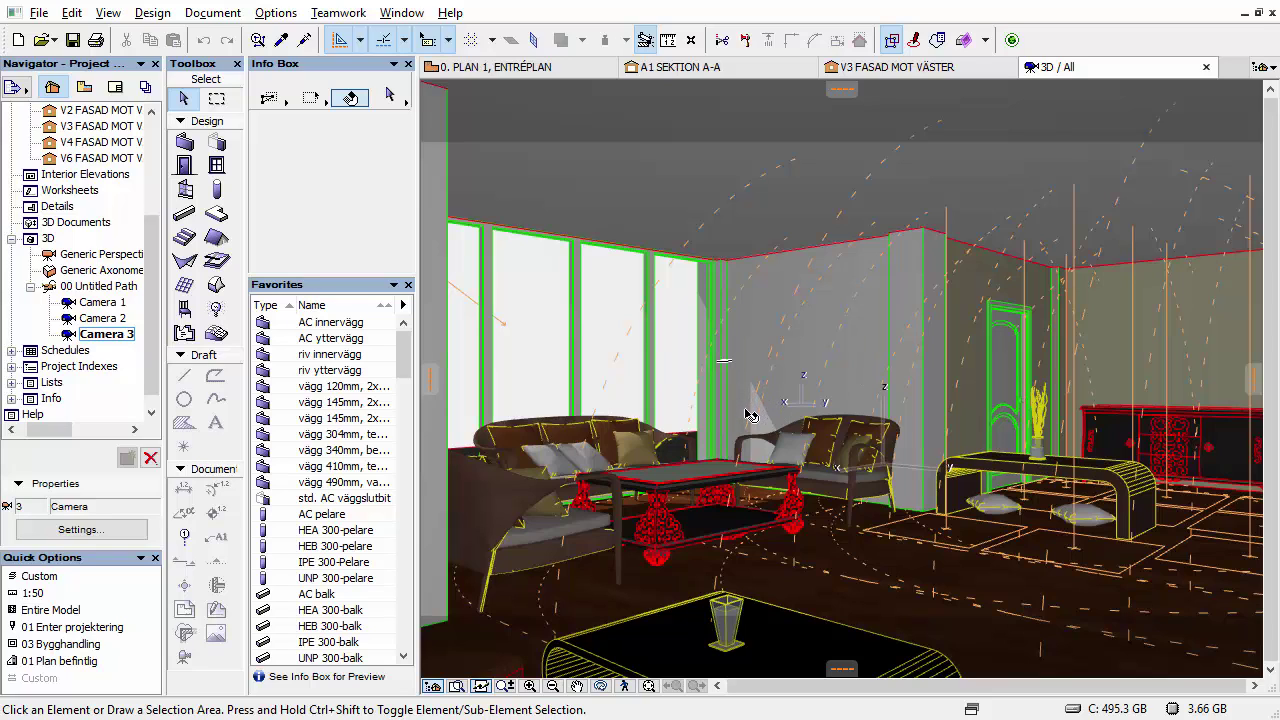
mouse_move(750, 415)
key(alt+shift+r)
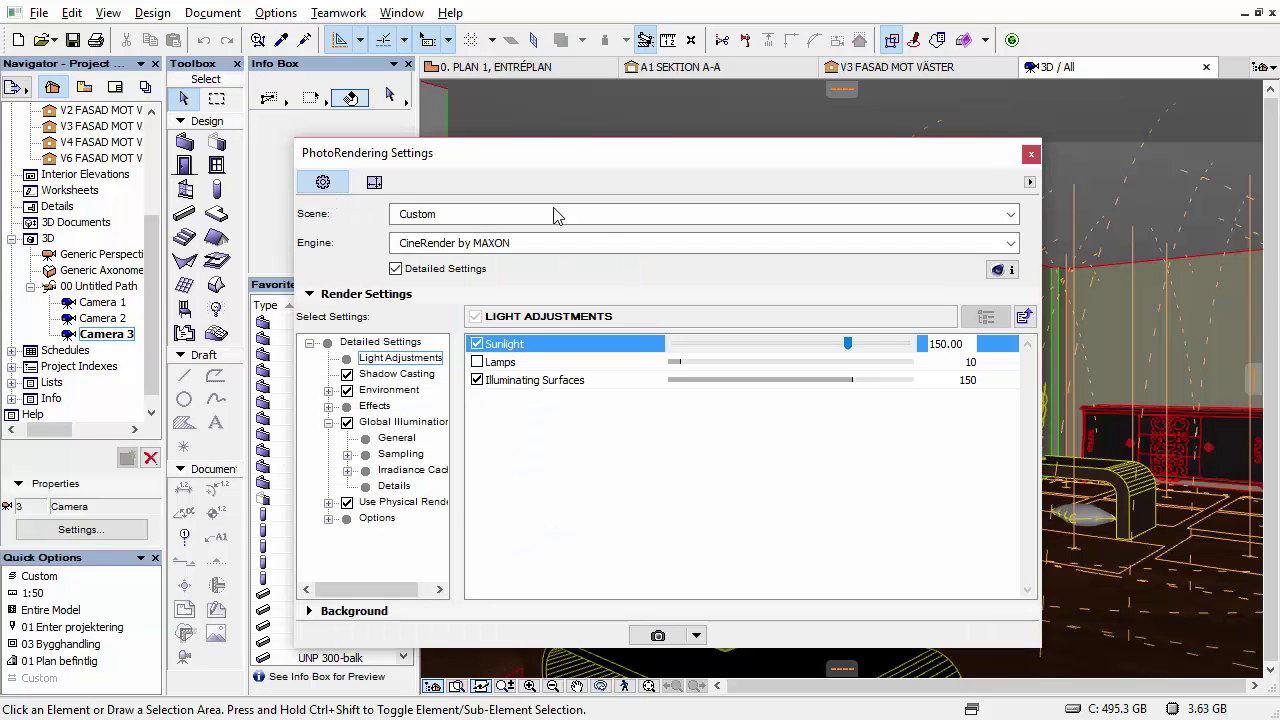
drag(457, 450, 538, 448)
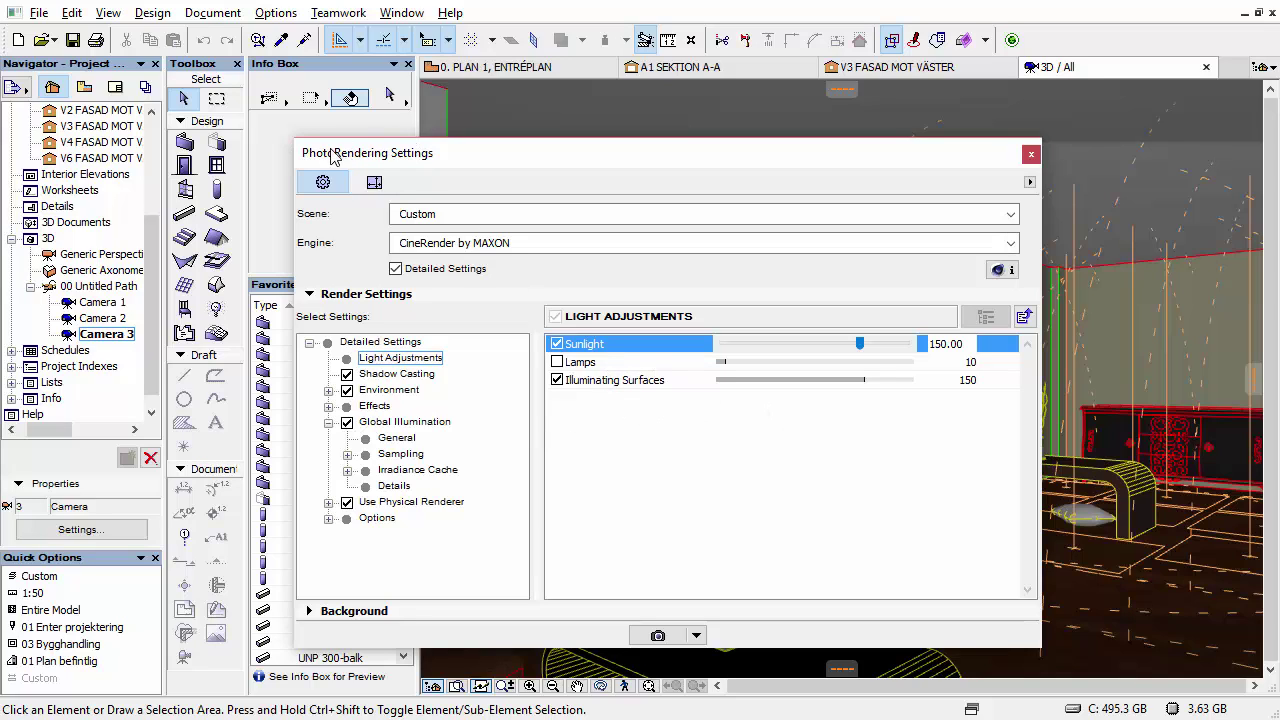
drag(388, 163, 413, 150)
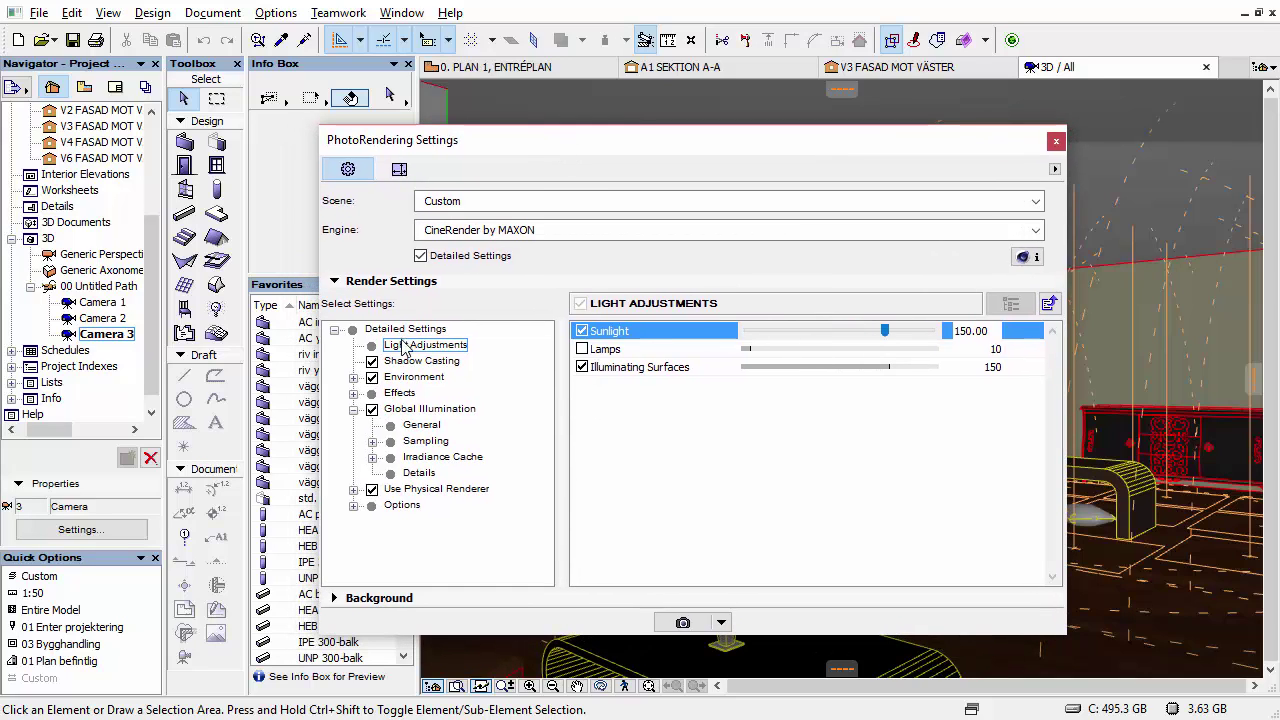
click(354, 410)
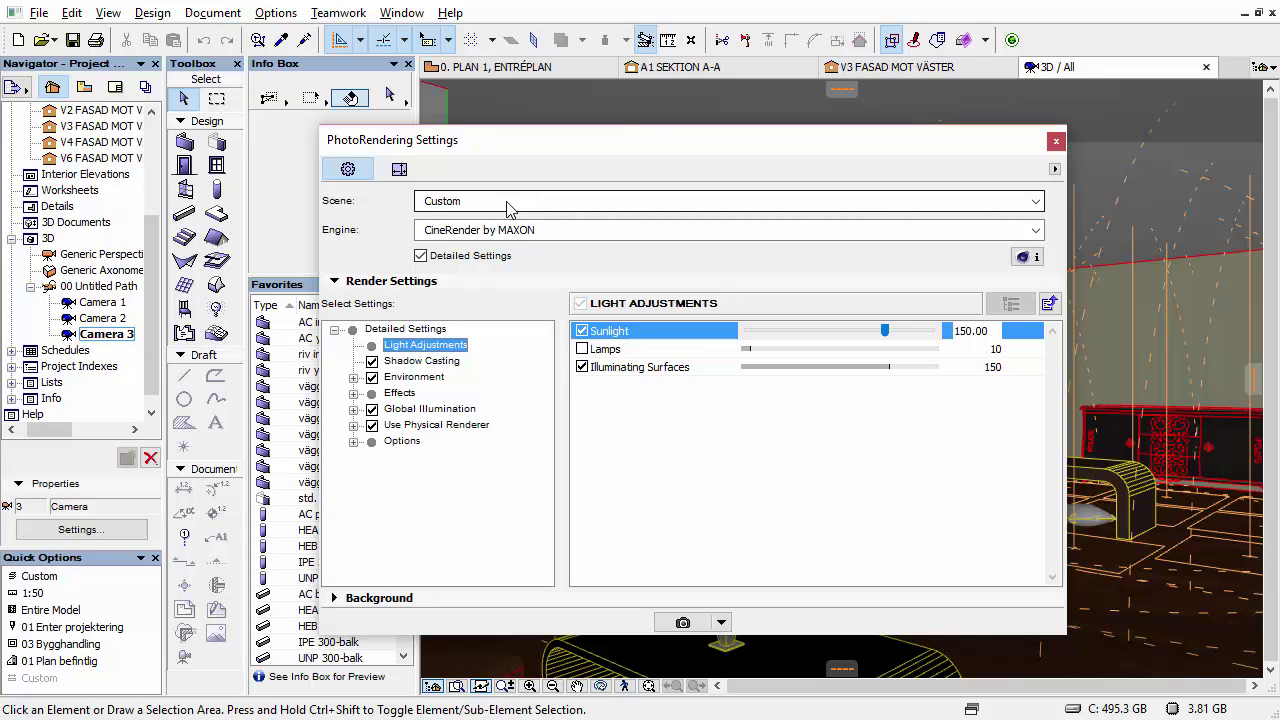
click(353, 409)
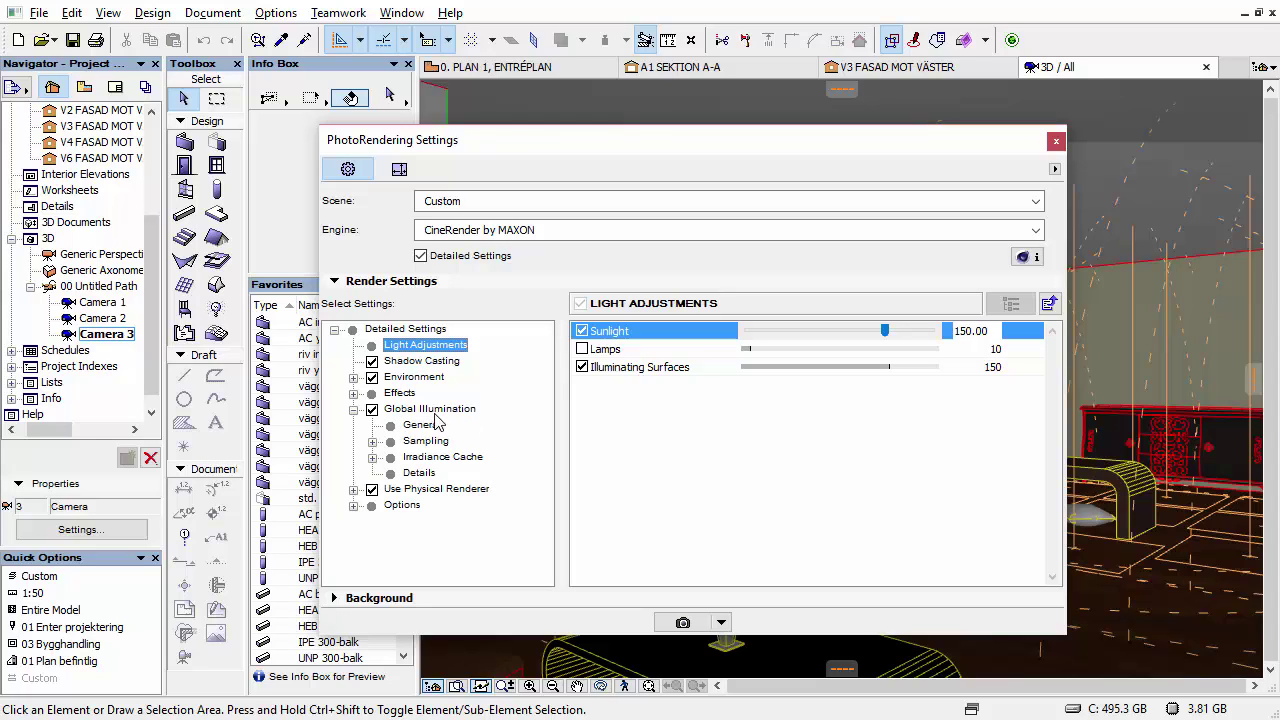
click(354, 409)
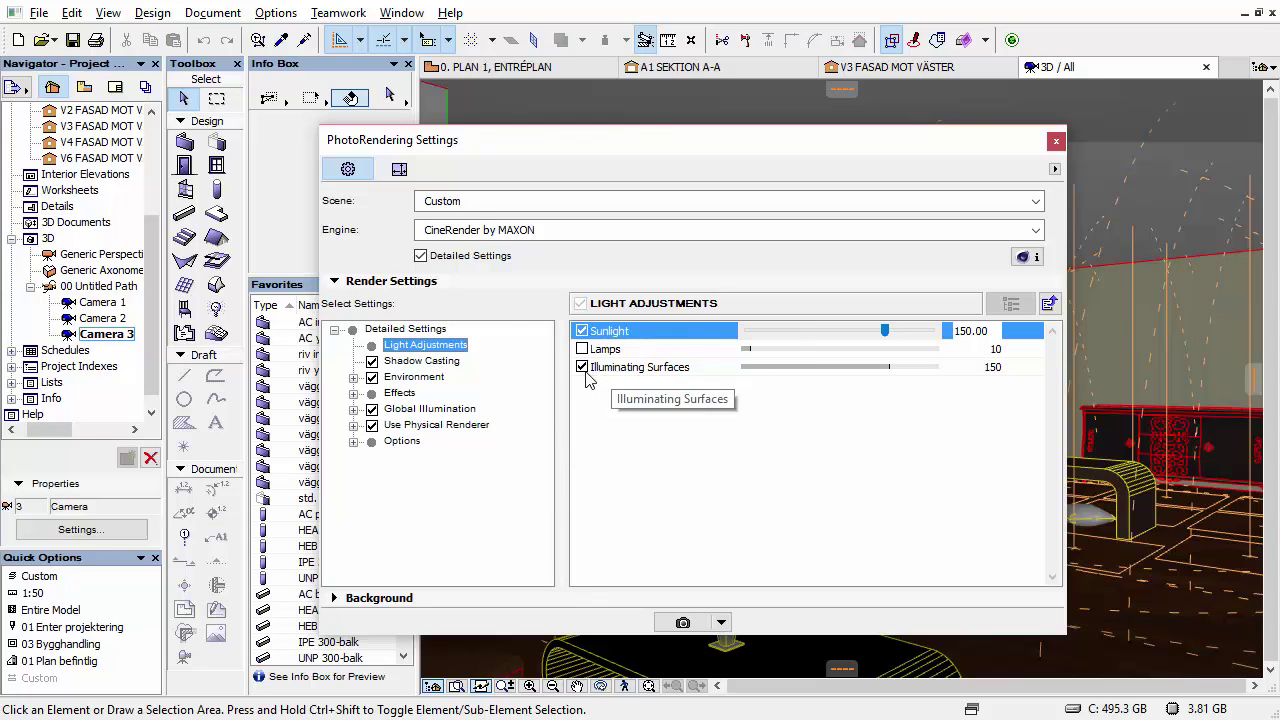
- Apply the scene MN_Interior Views (Physical Sky) Preview - Very Fast, render the Camera 3 view with it and close the PhotoRendering settings
click(480, 206)
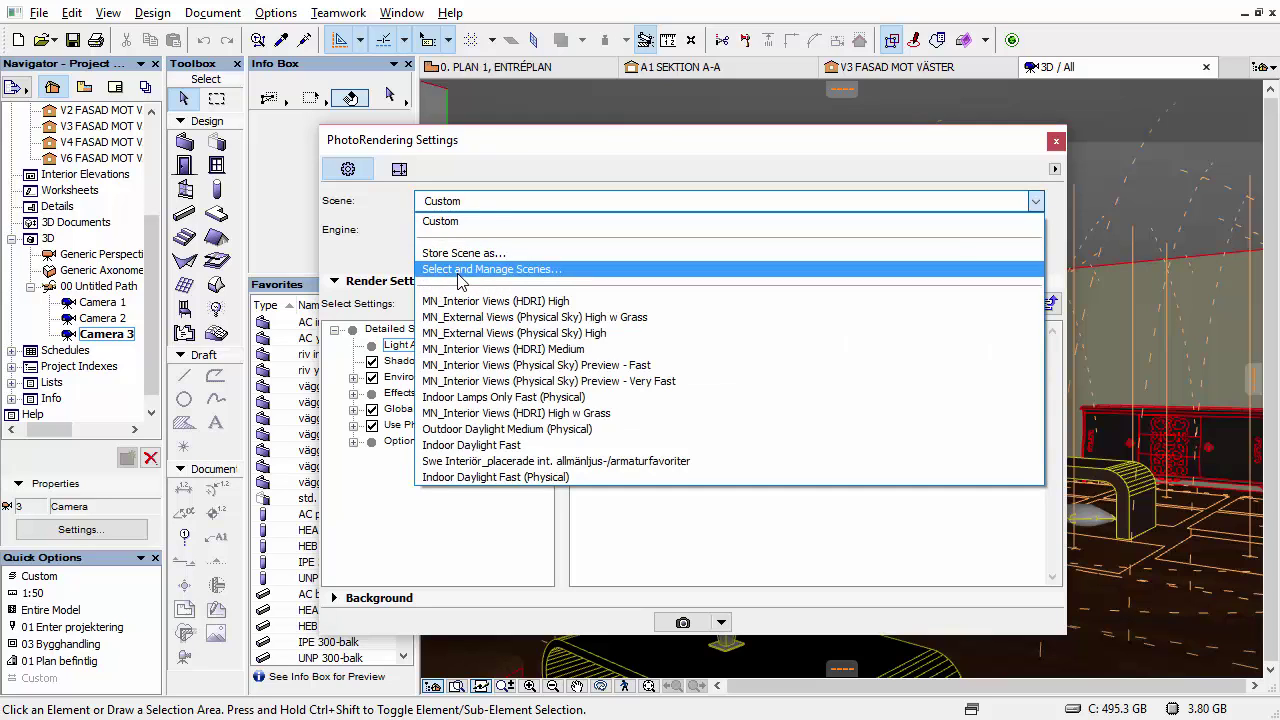
click(460, 270)
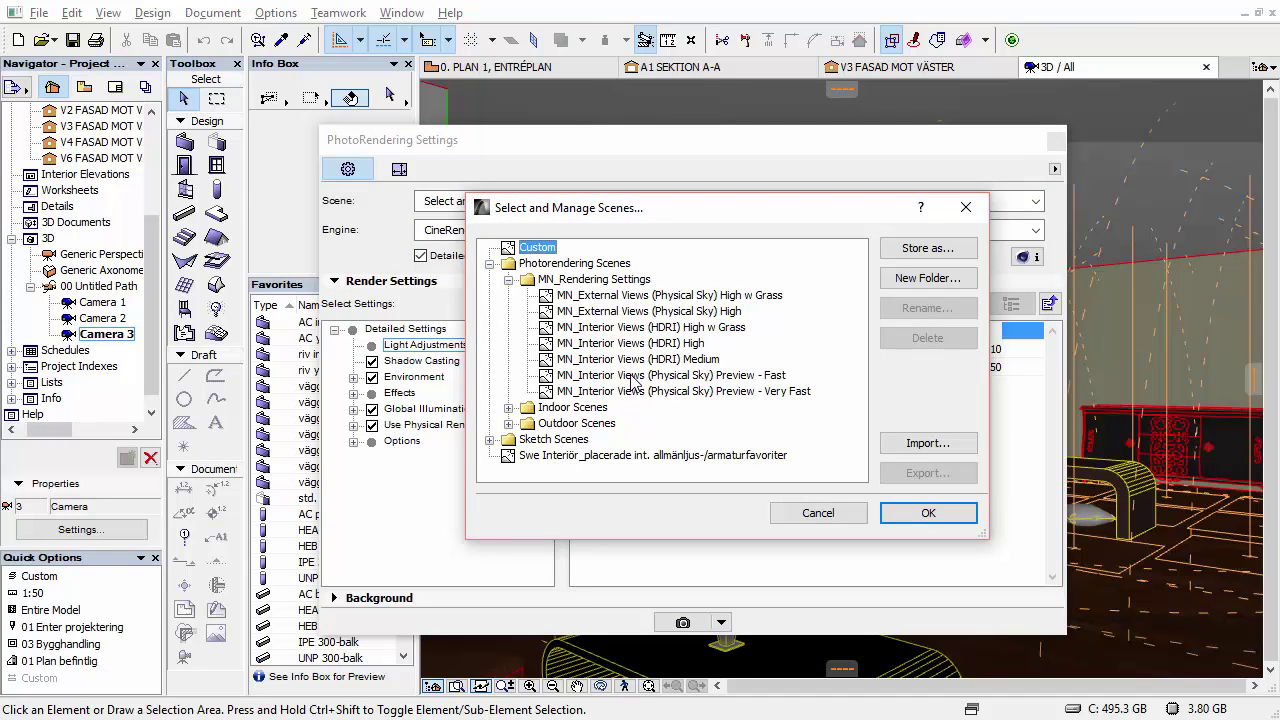
click(608, 378)
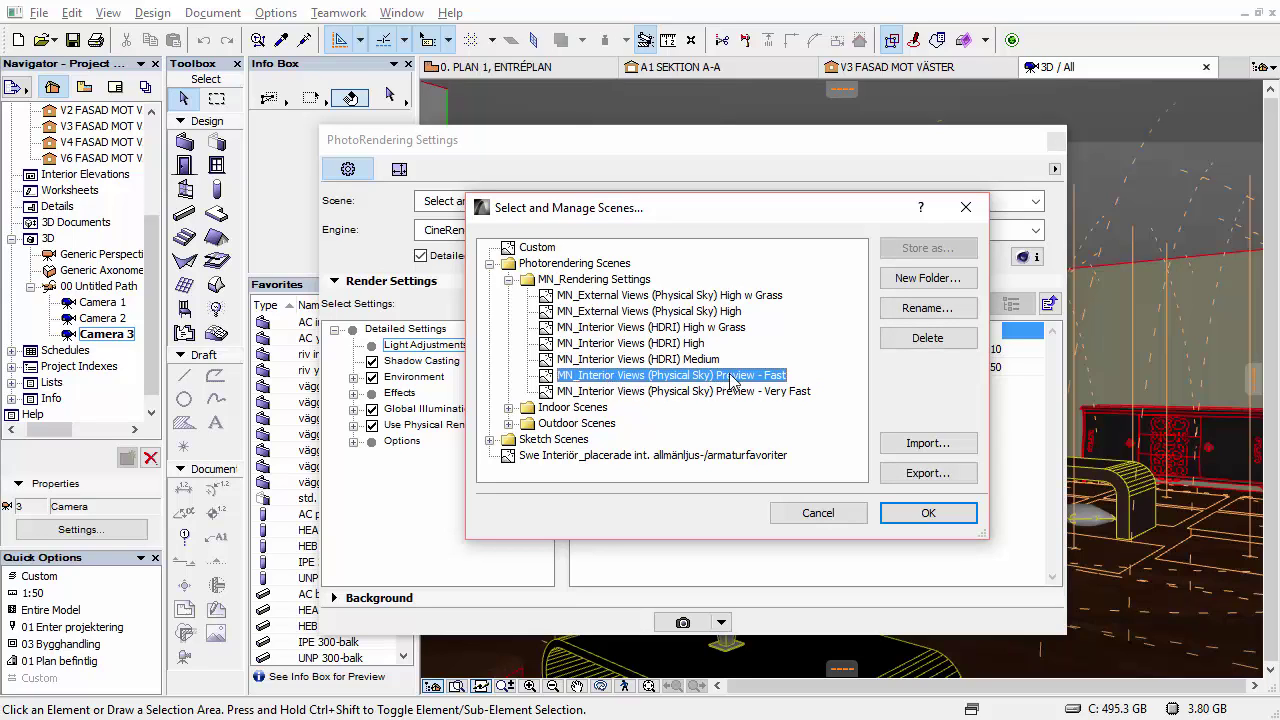
click(731, 394)
click(733, 377)
click(724, 393)
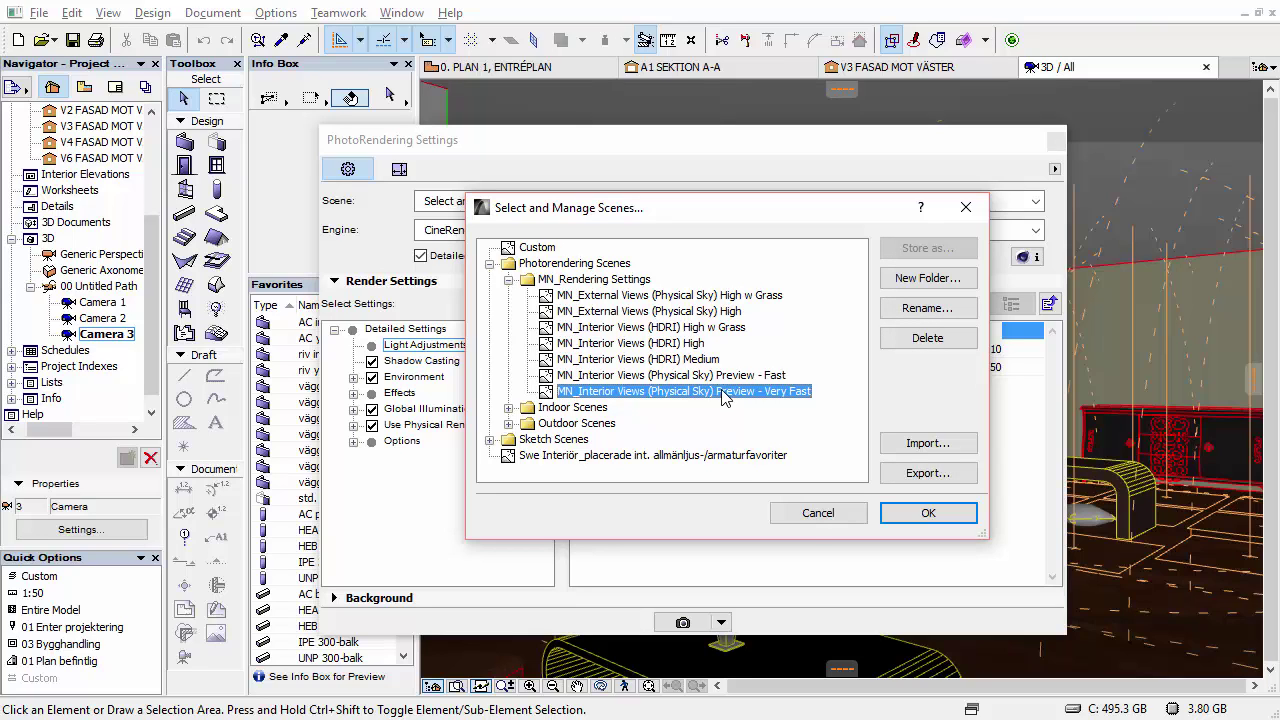
click(722, 381)
click(713, 393)
click(968, 518)
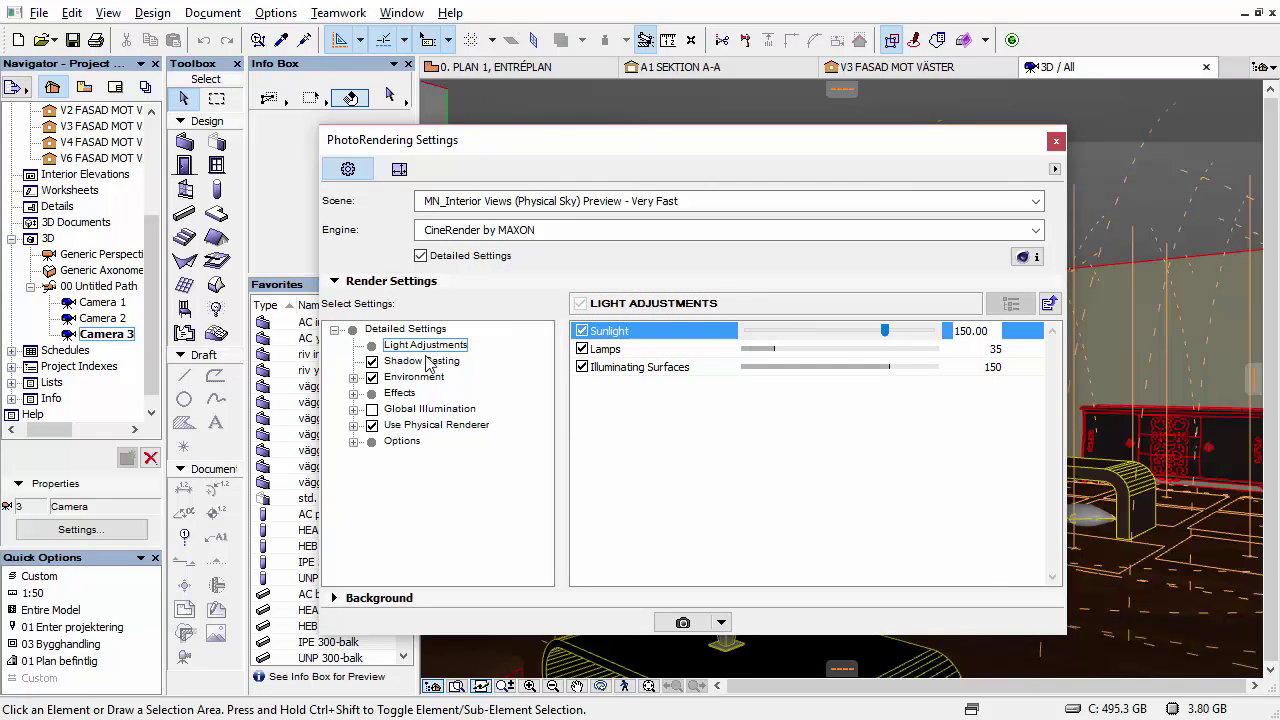
click(683, 623)
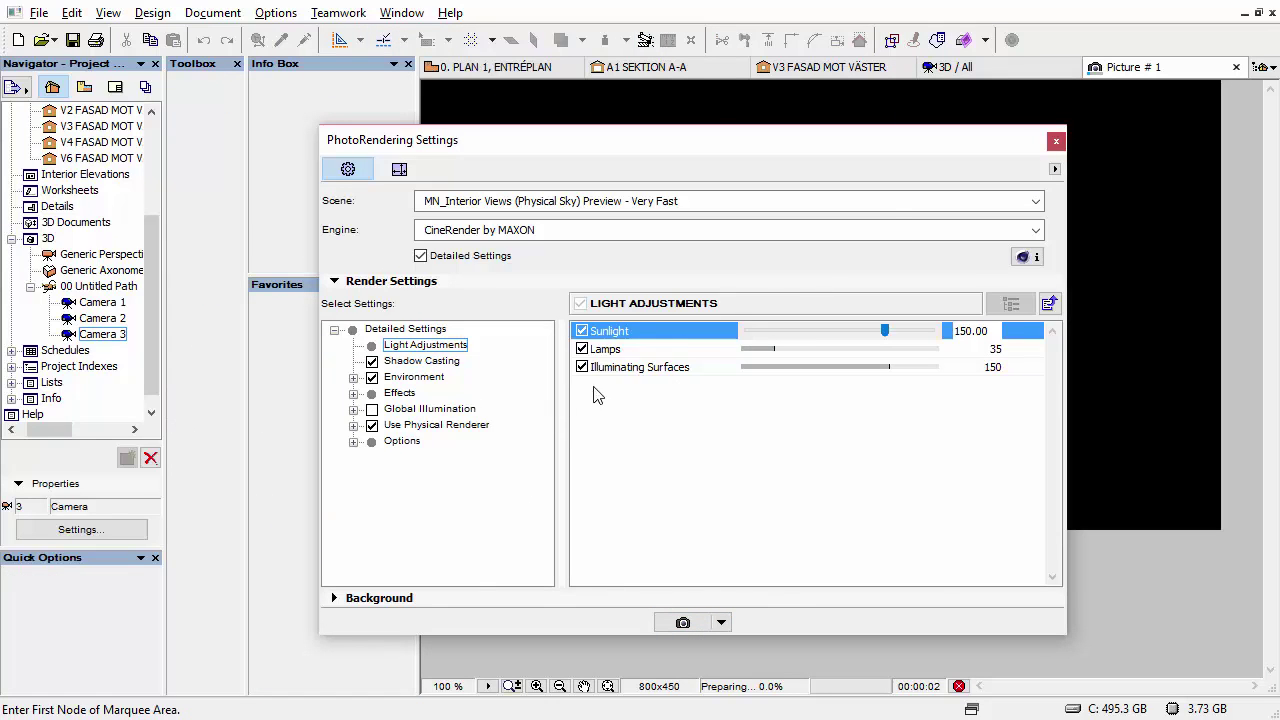
click(1055, 141)
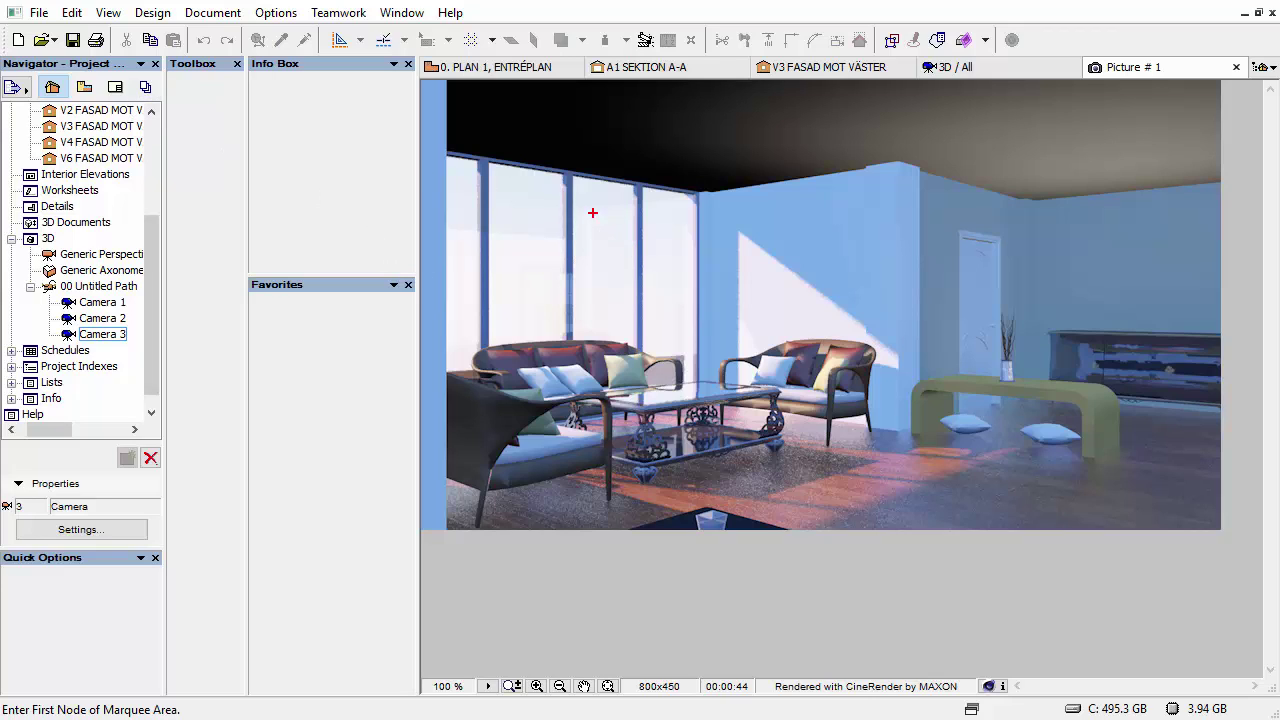
drag(686, 195, 798, 291)
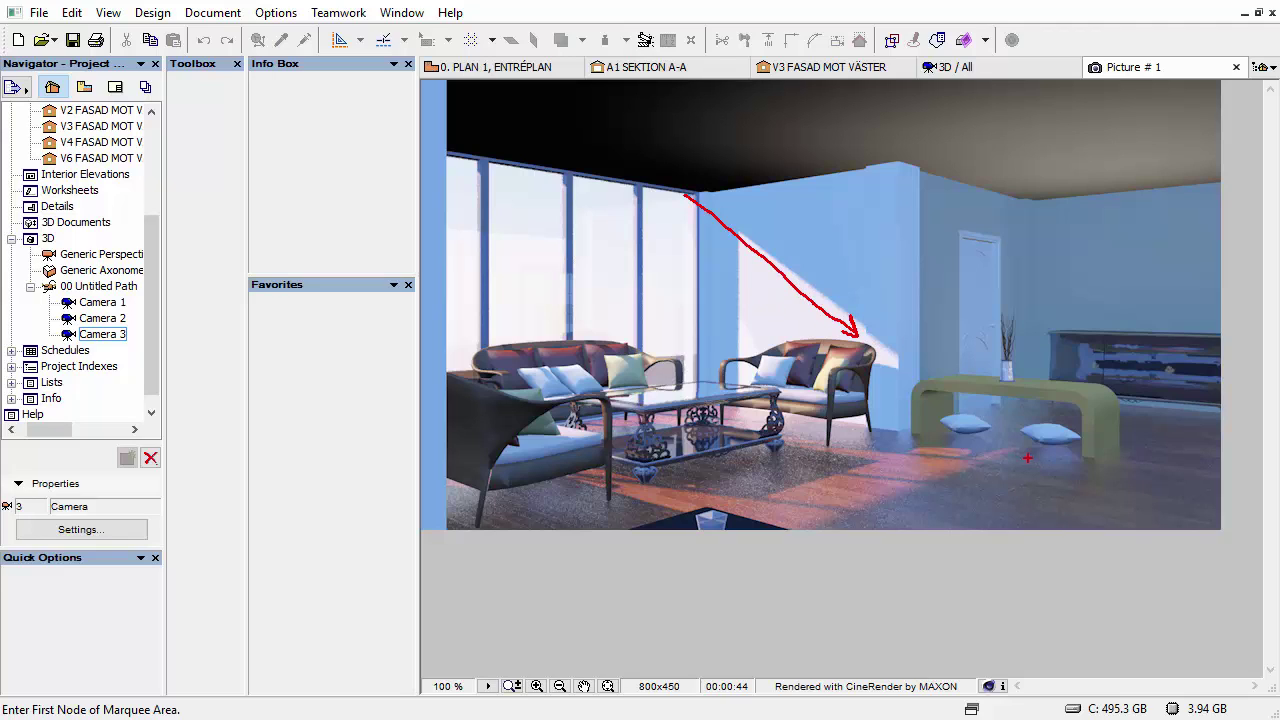
mouse_move(1027, 457)
mouse_down()
mouse_move(802, 550)
mouse_move(630, 484)
mouse_up()
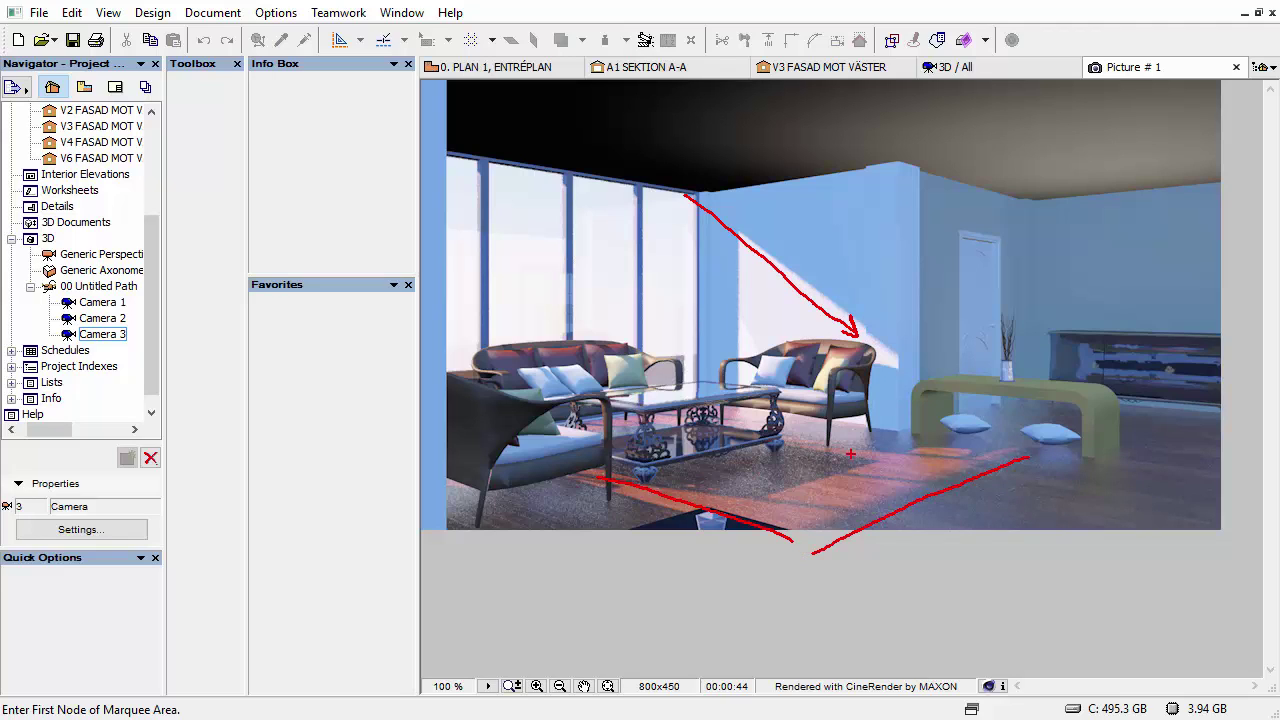
mouse_move(870, 453)
mouse_down()
mouse_move(773, 482)
mouse_move(855, 505)
mouse_up()
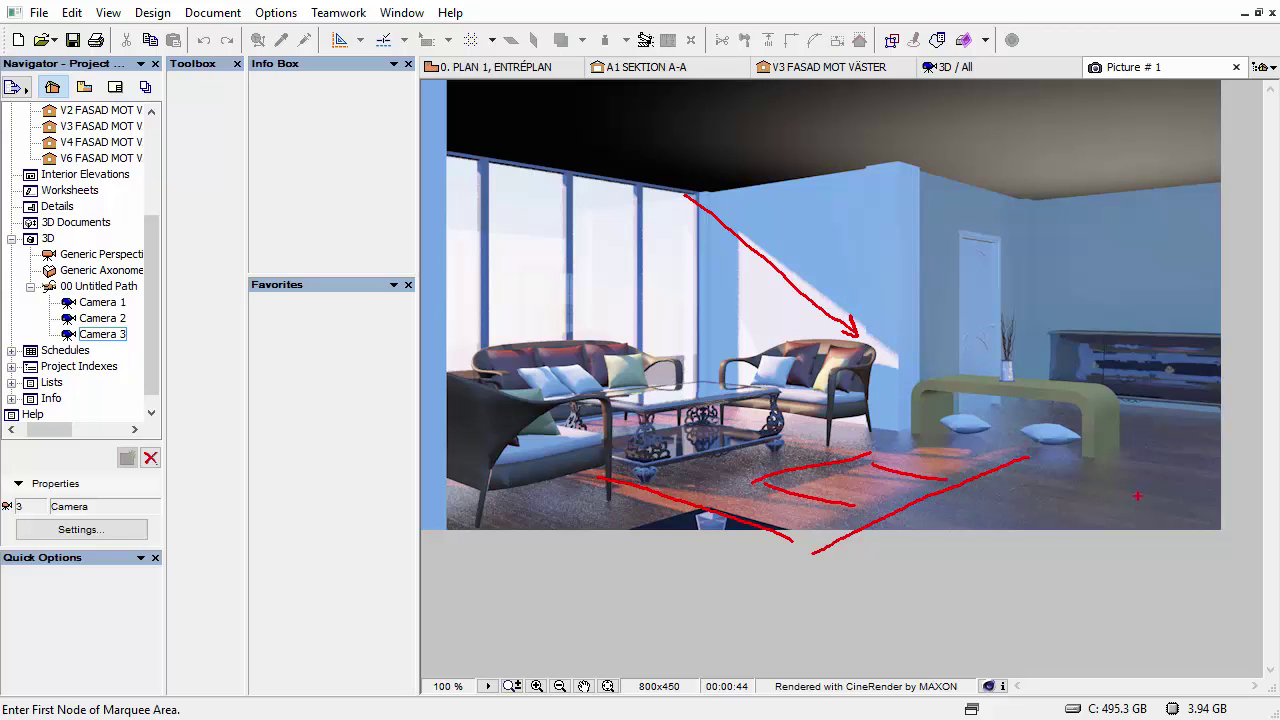
mouse_move(1160, 458)
mouse_down()
mouse_move(1060, 488)
mouse_move(1130, 520)
mouse_move(1206, 456)
mouse_up()
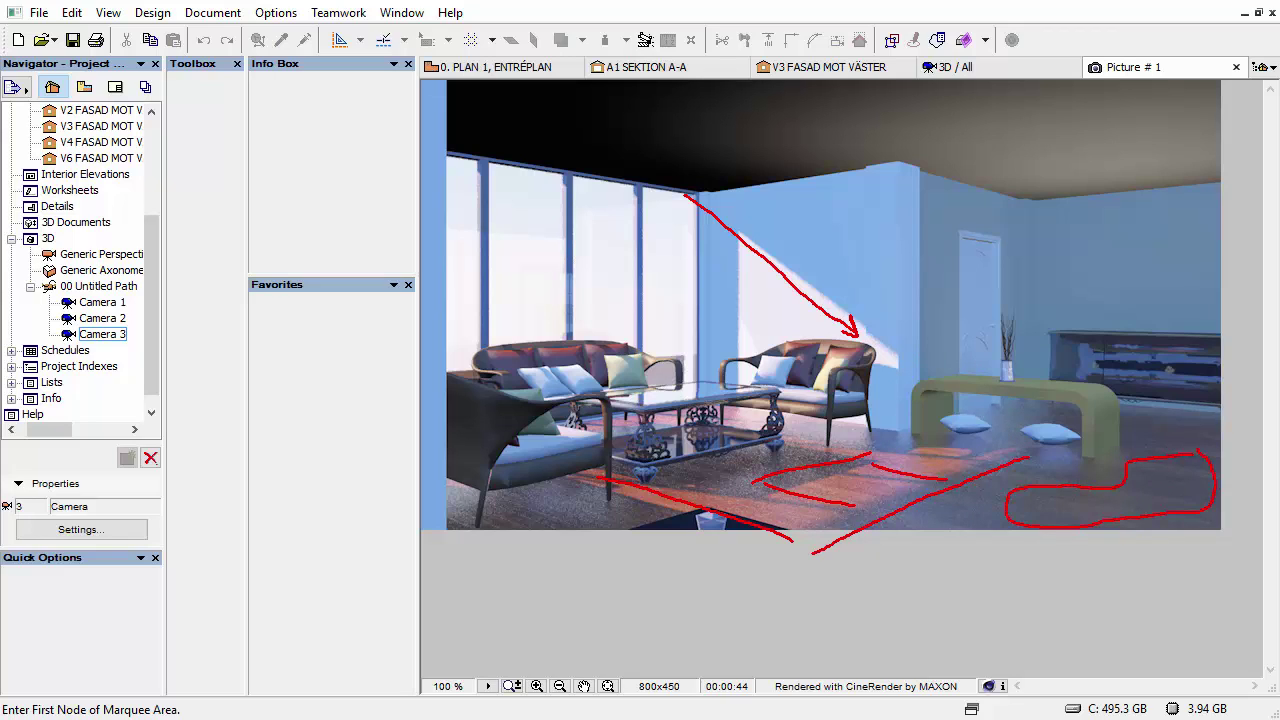
drag(504, 500, 578, 506)
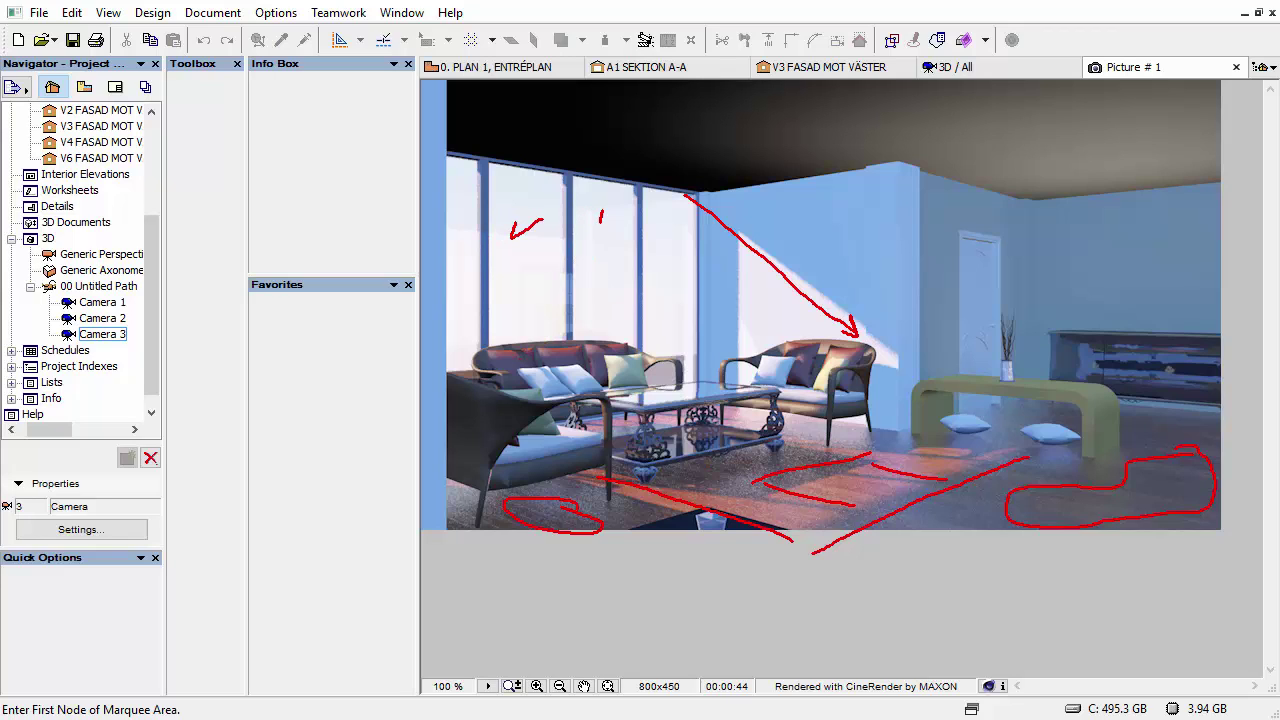
drag(1076, 115, 1120, 148)
drag(740, 108, 673, 130)
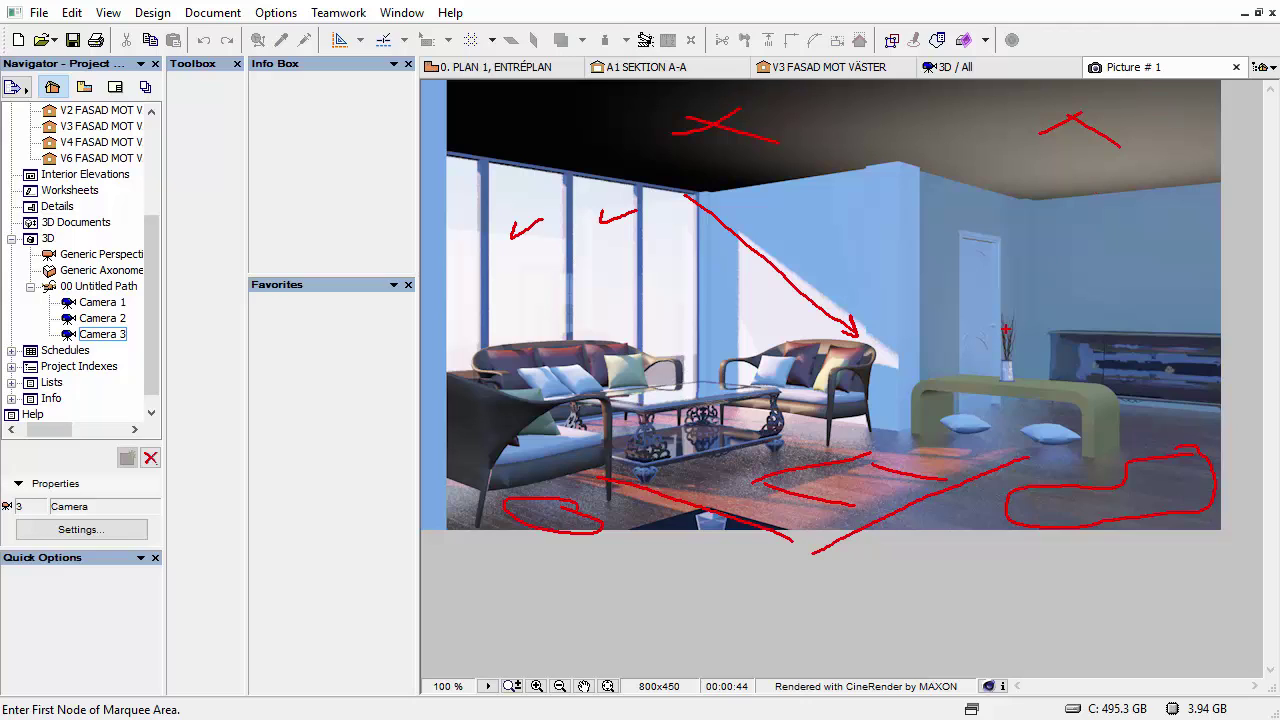
key(Escape)
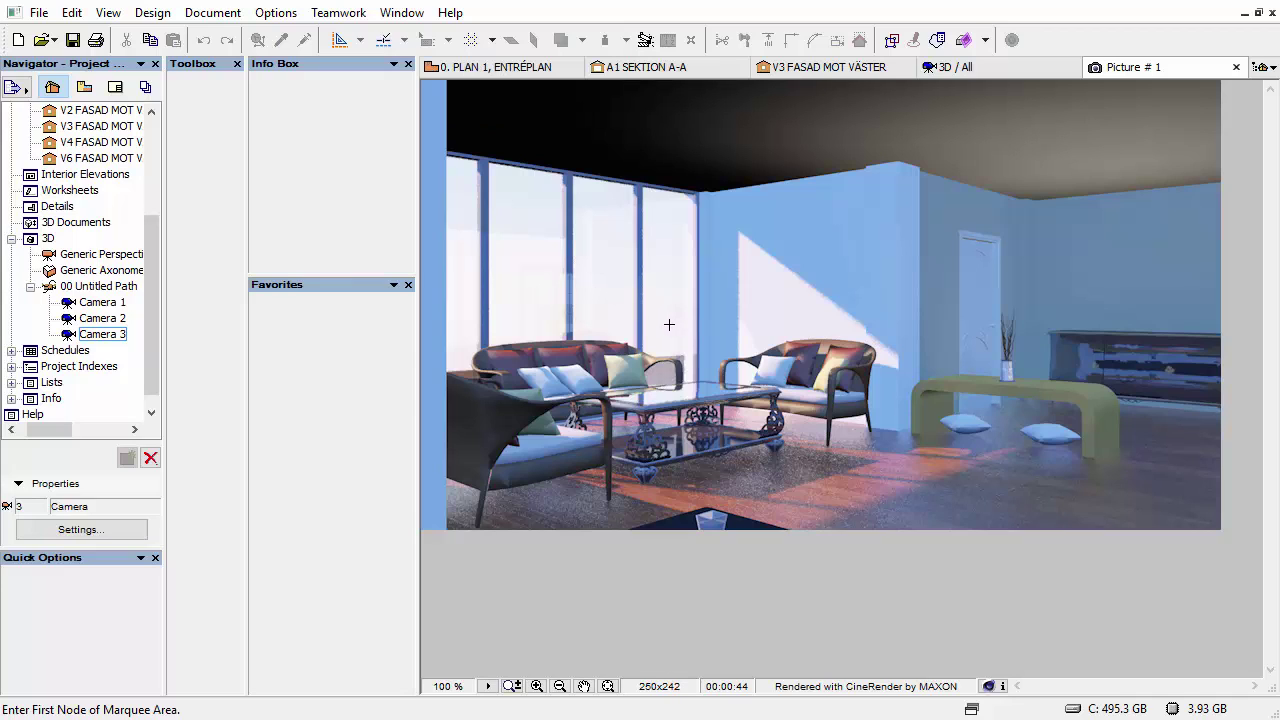
- Reopen the PhotoRendering settings, apply the scene MN_Interior Views (Physical Sky) Preview - Fast and render the Camera 3 view again
key(ctrl+shift+r)
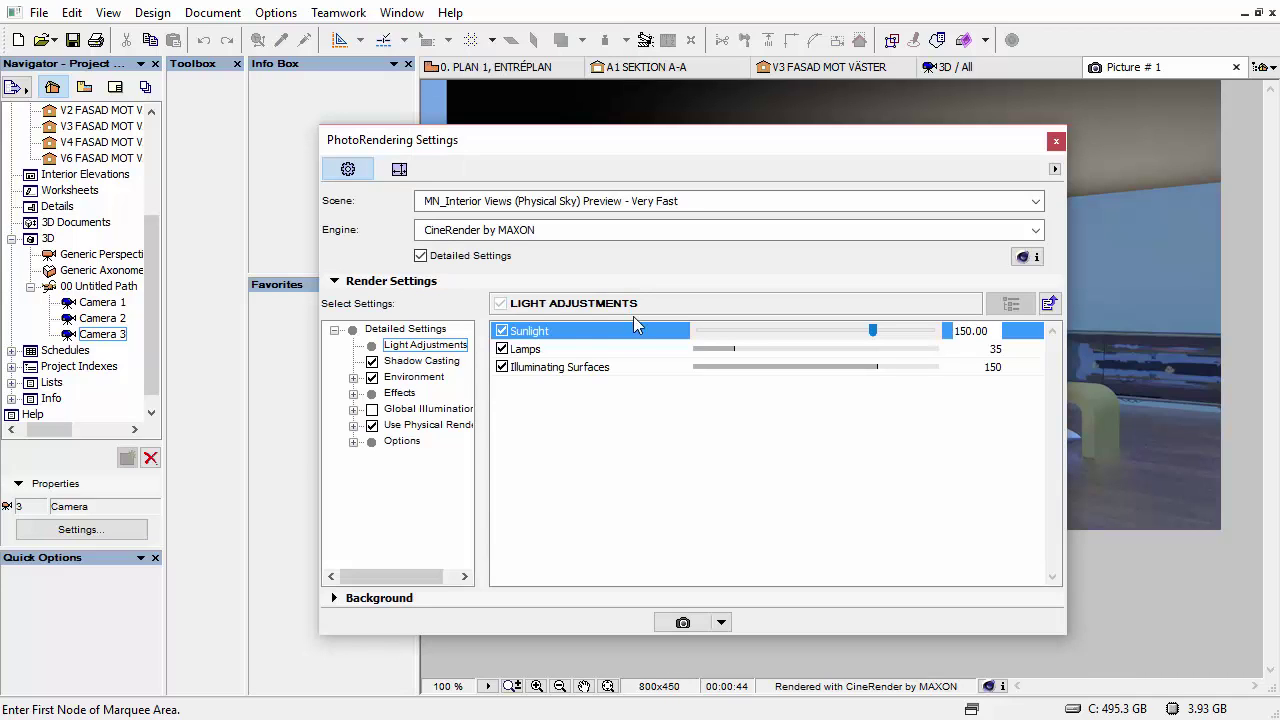
drag(479, 450, 542, 450)
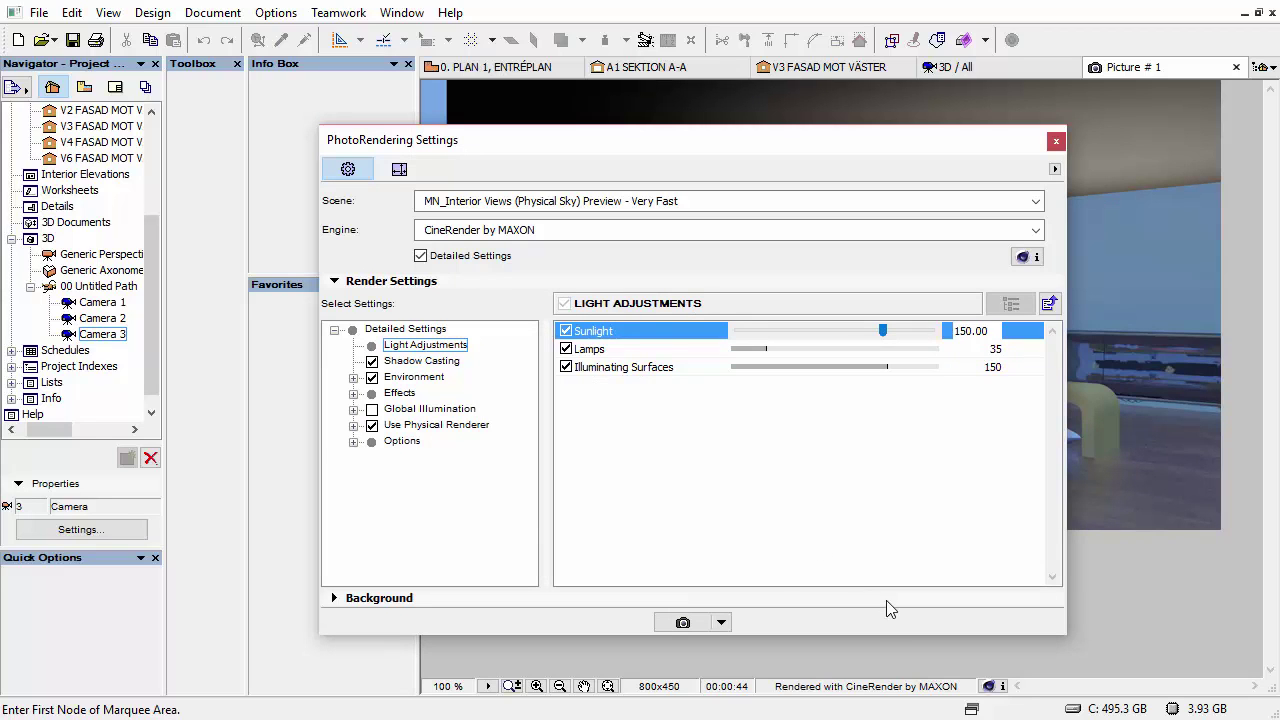
click(615, 206)
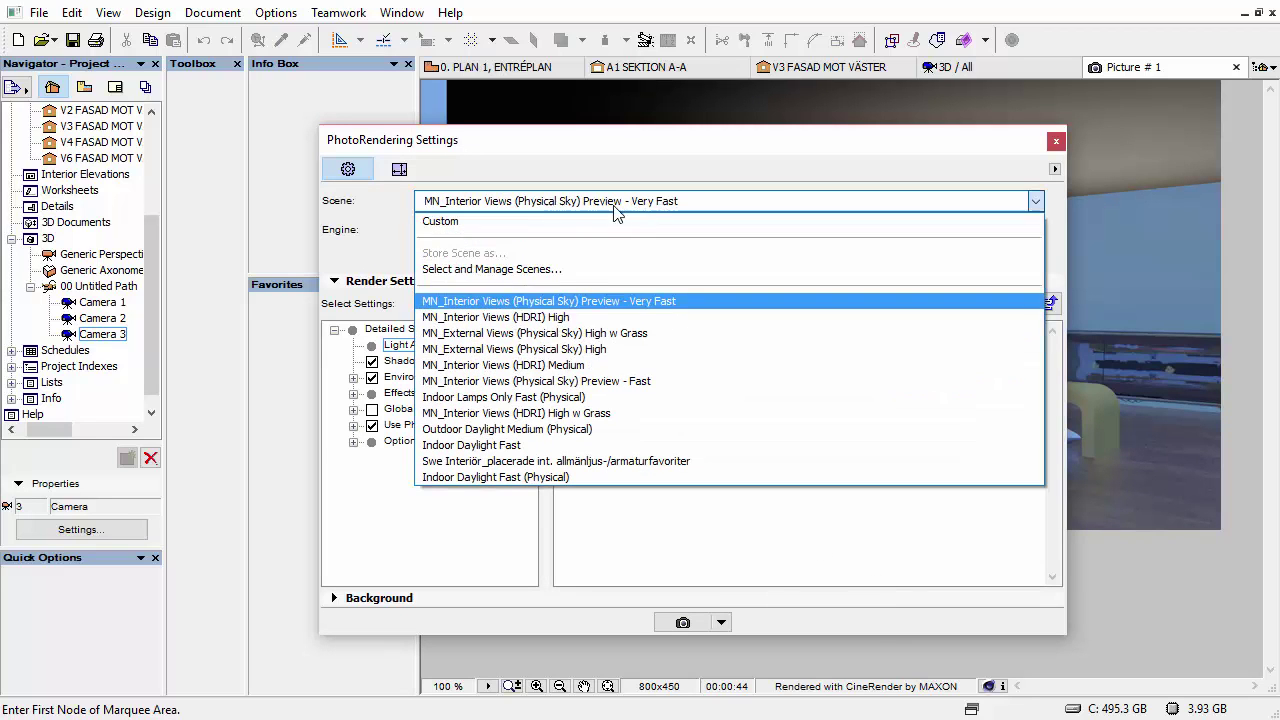
click(522, 265)
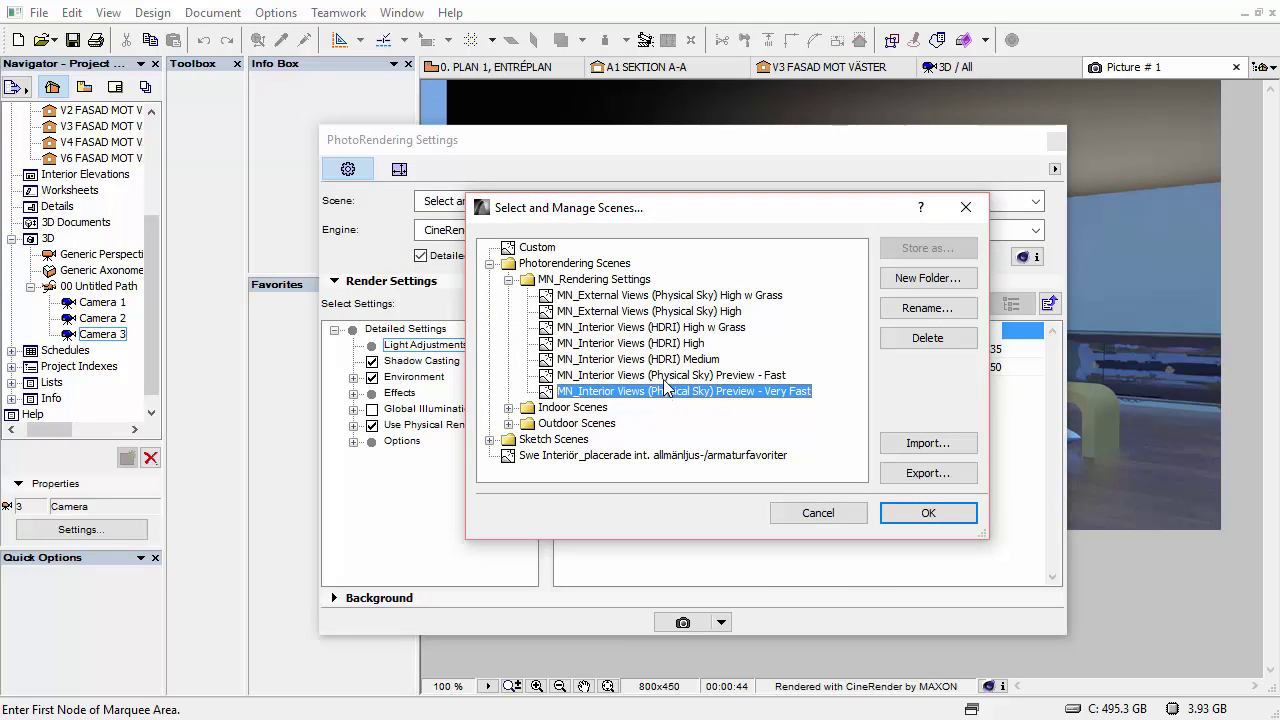
click(662, 376)
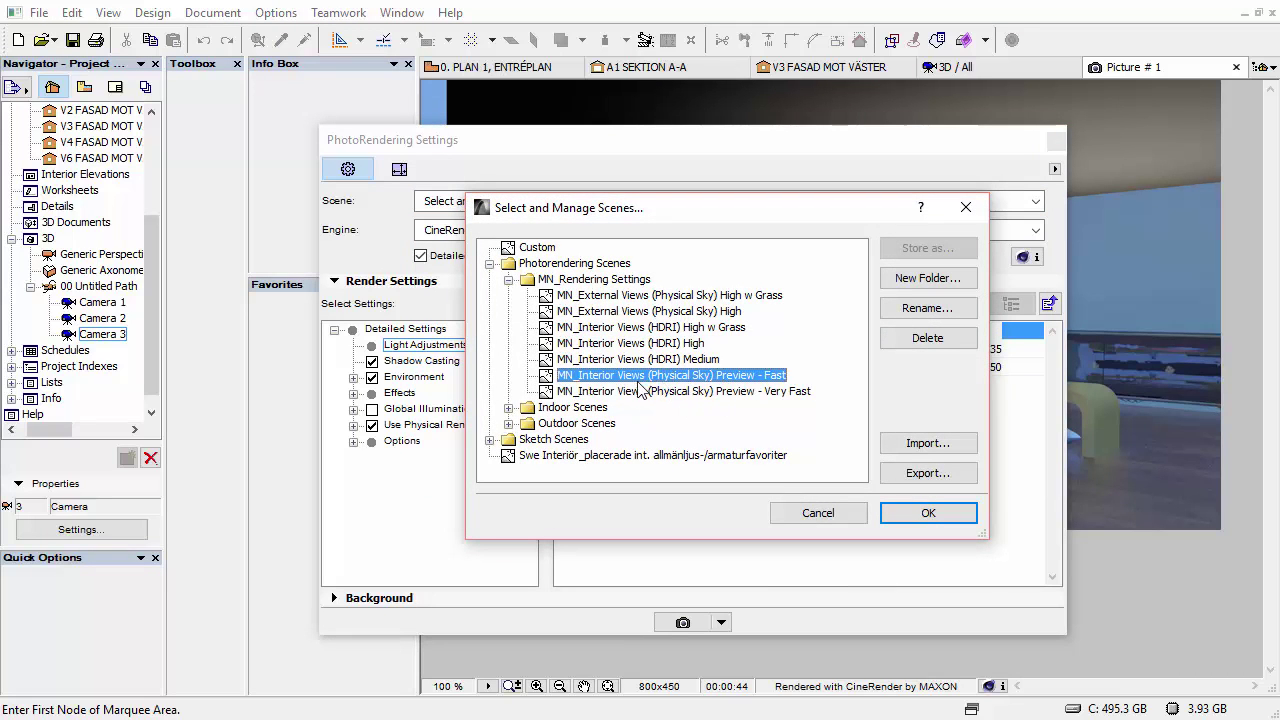
click(767, 392)
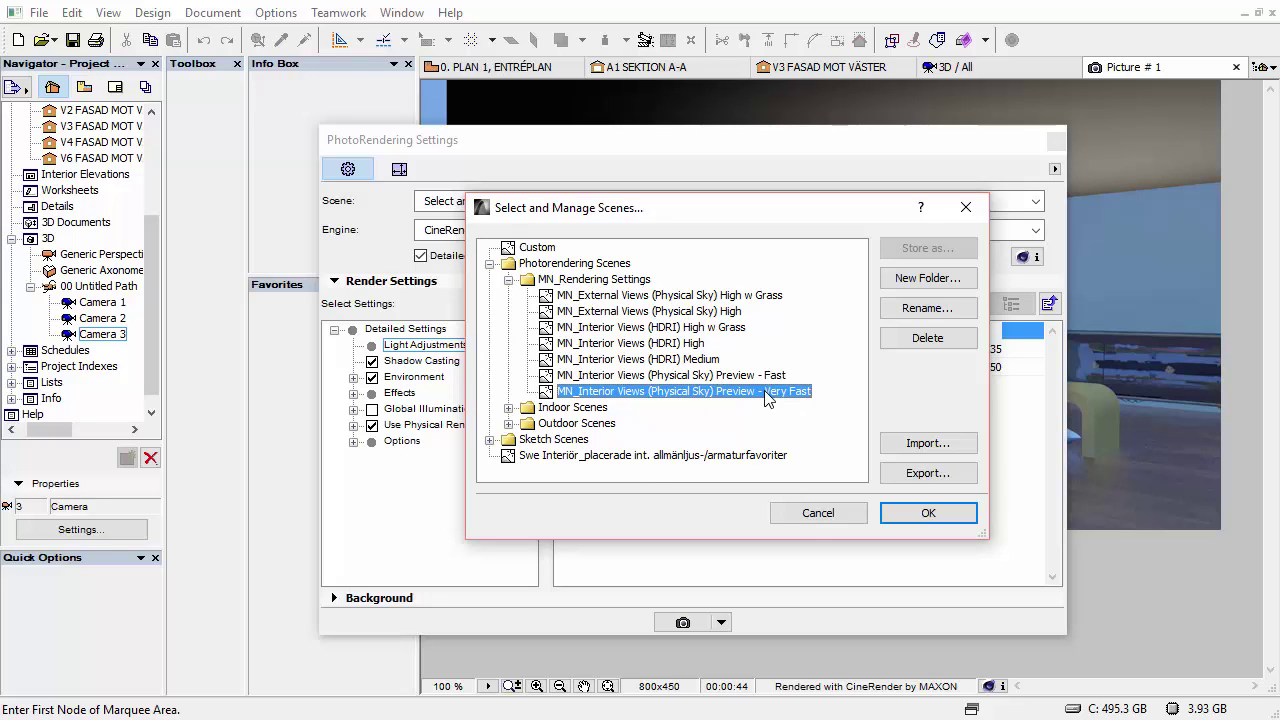
click(758, 377)
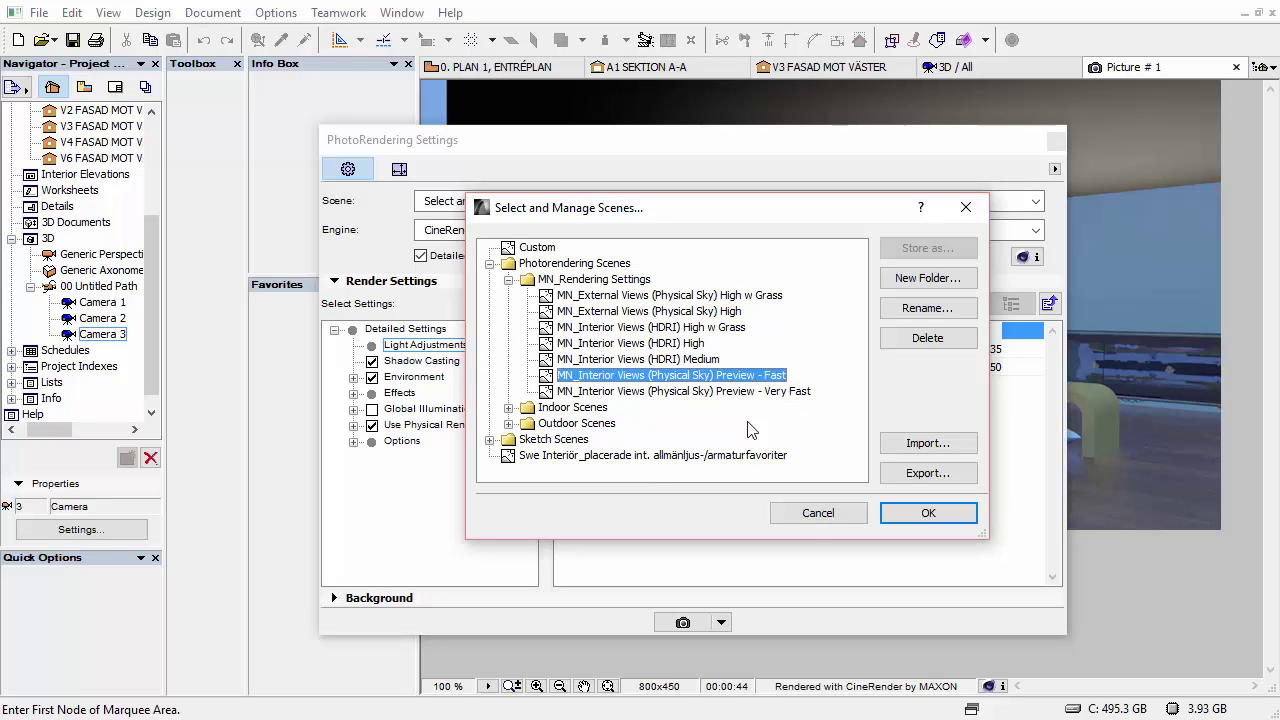
click(932, 512)
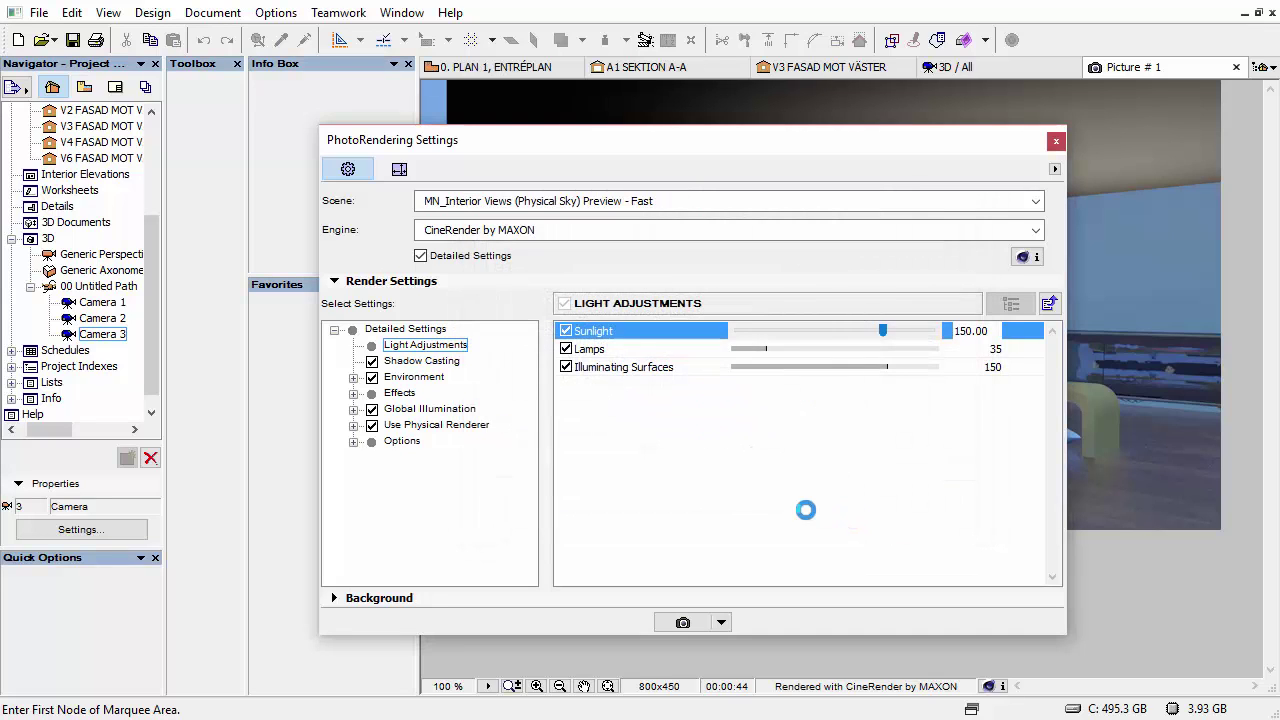
click(672, 622)
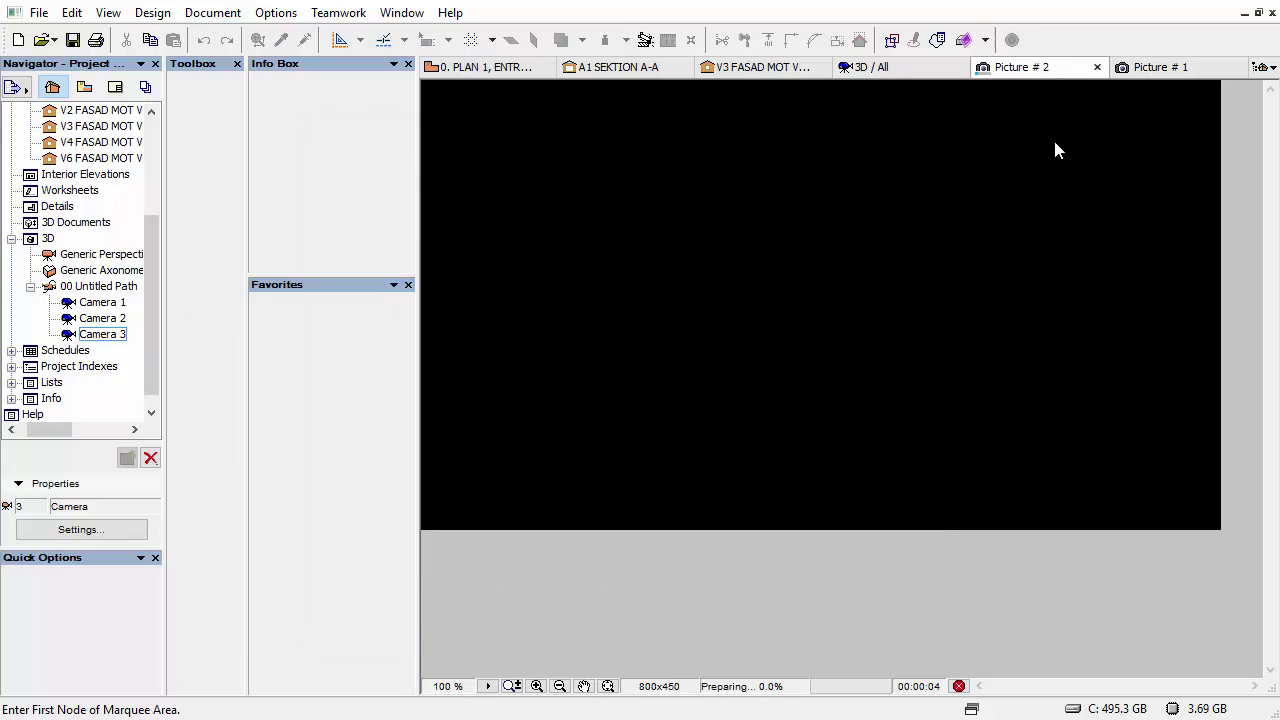
click(1056, 142)
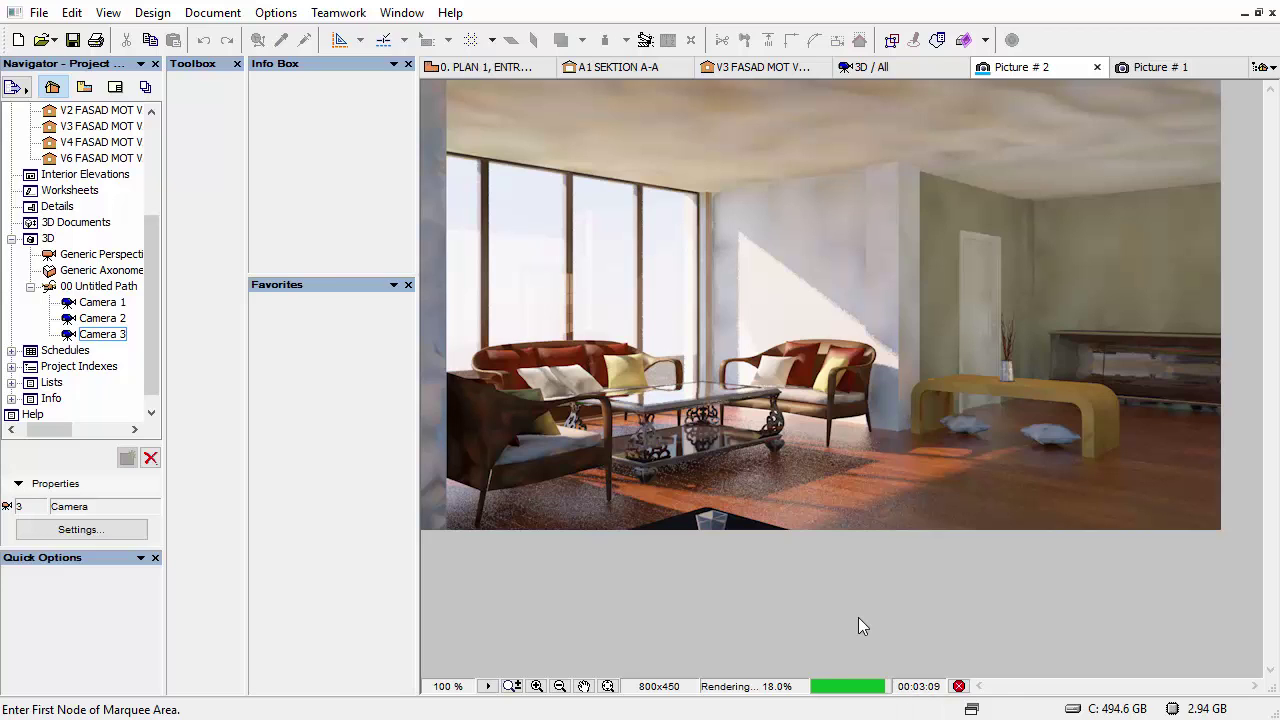
- Compare the finished rendering in Picture # 1 with the rendering in progress in Picture # 2
click(1160, 67)
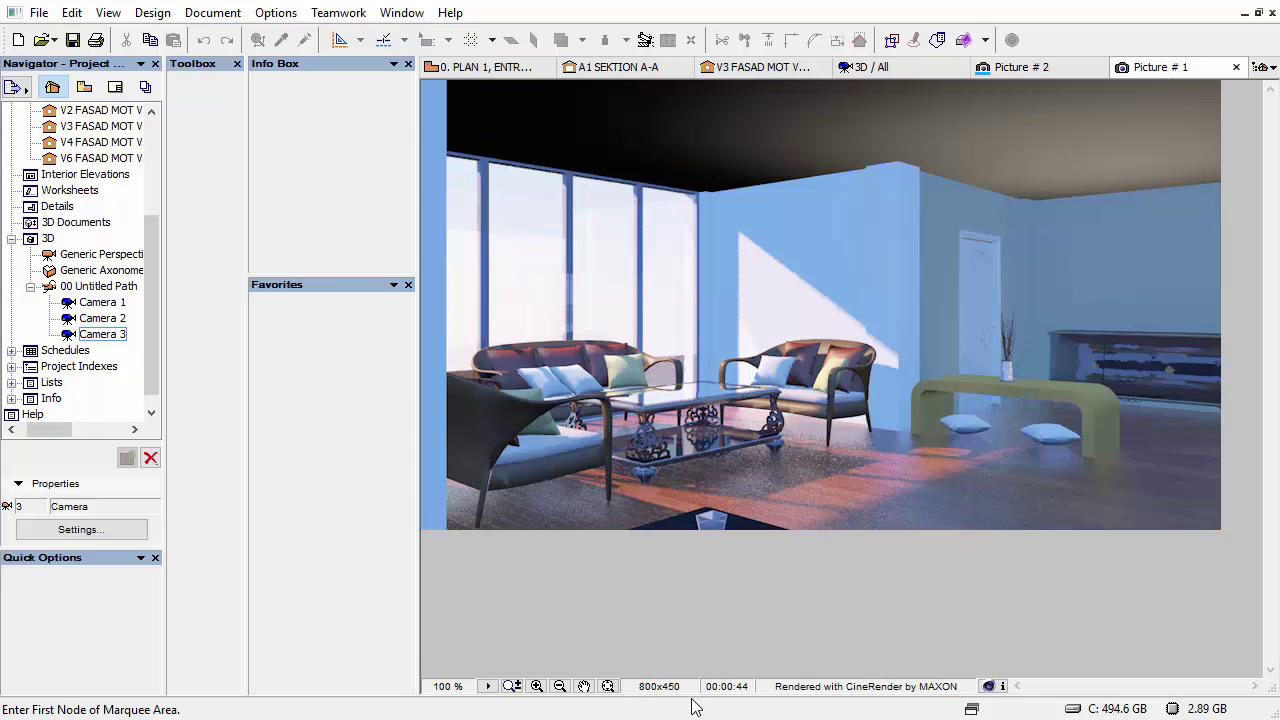
click(1015, 68)
click(1165, 70)
click(1072, 72)
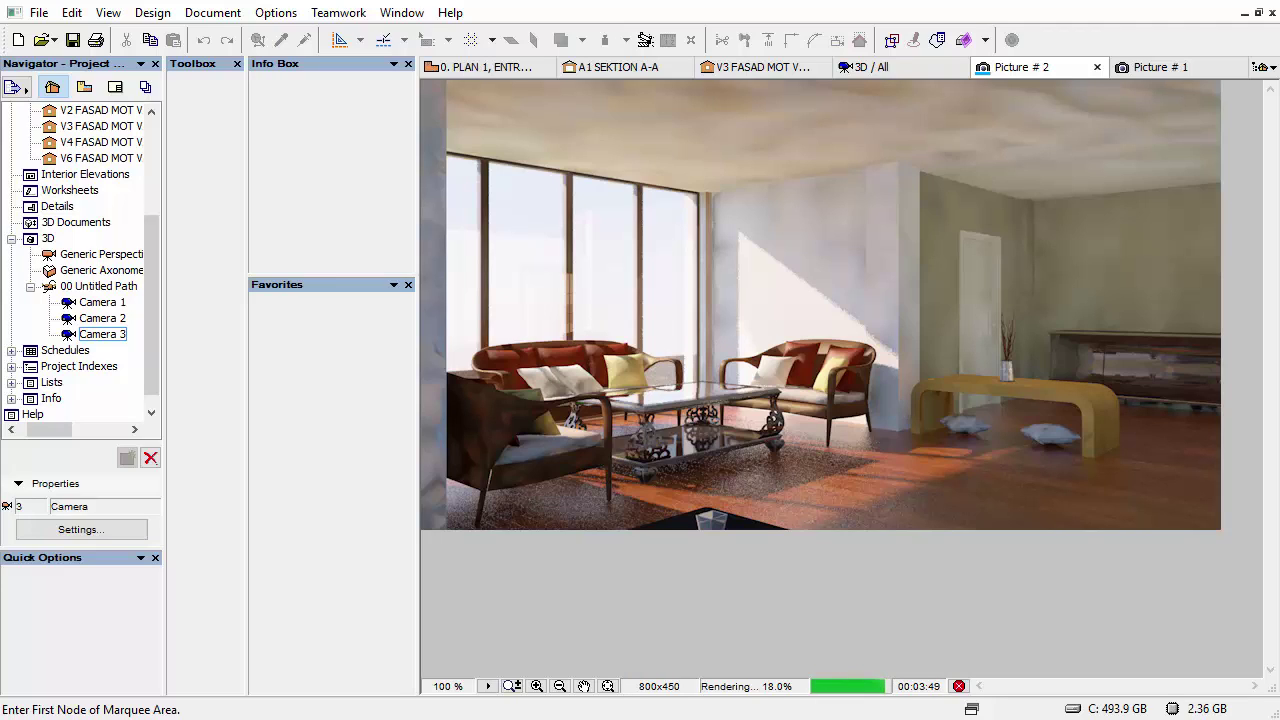
- Switch to Task Manager, check the CineRender process and the CPU performance, and minimize it again
right_click(964, 719)
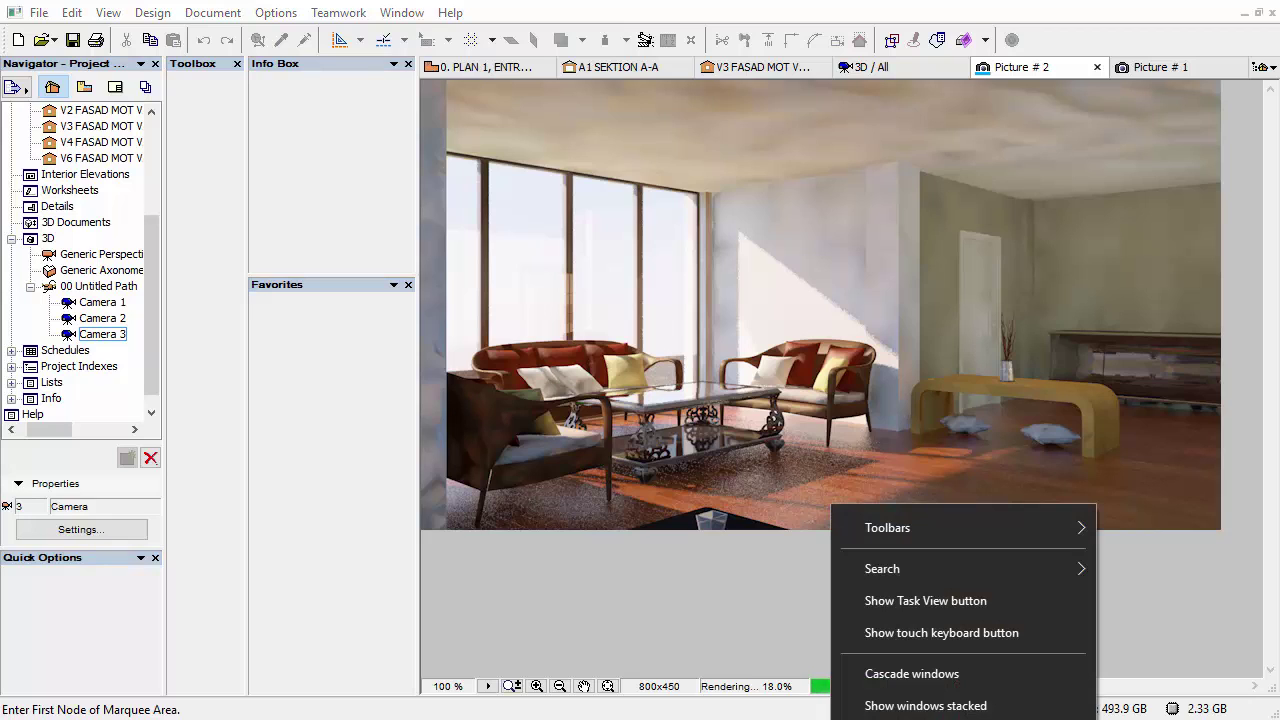
key(Escape)
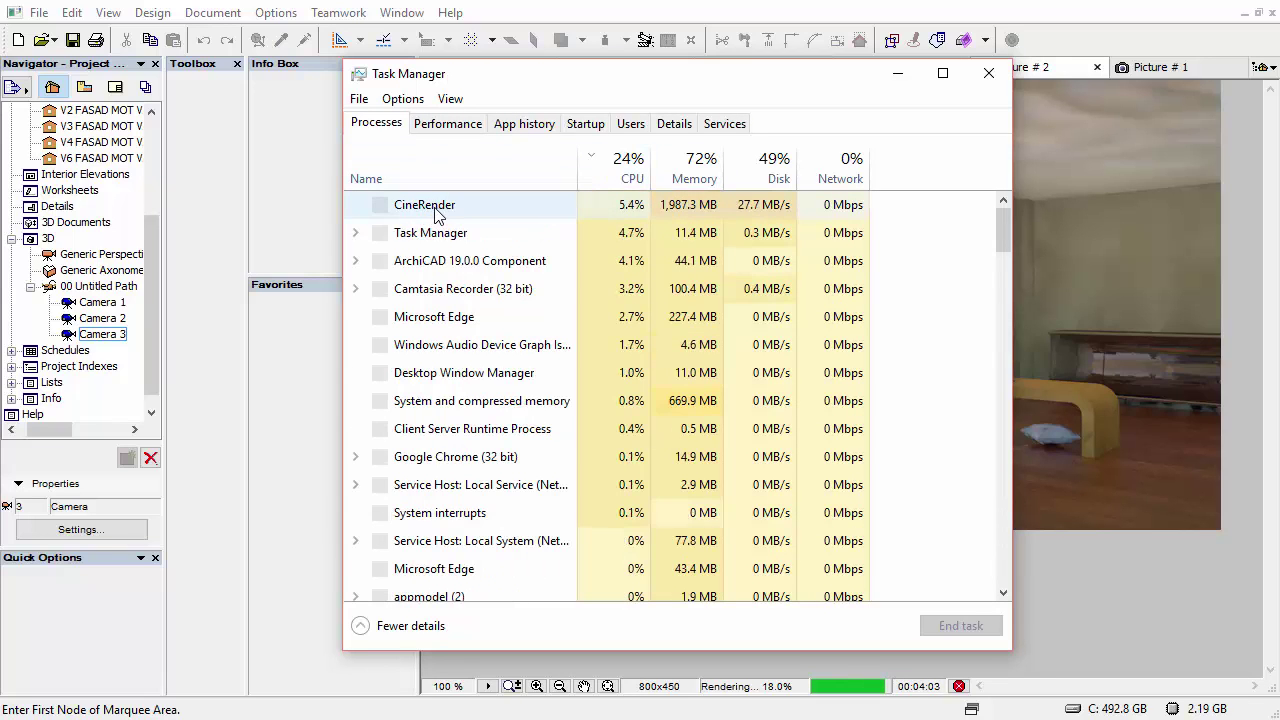
click(402, 208)
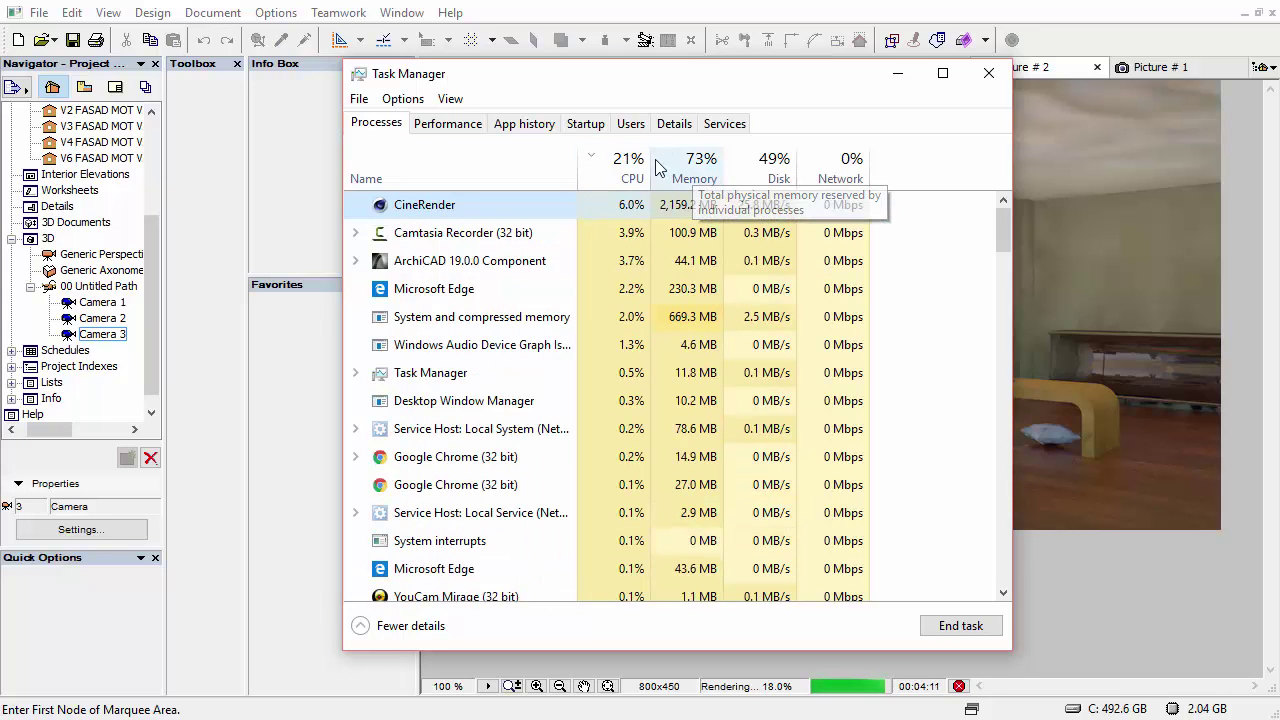
click(448, 123)
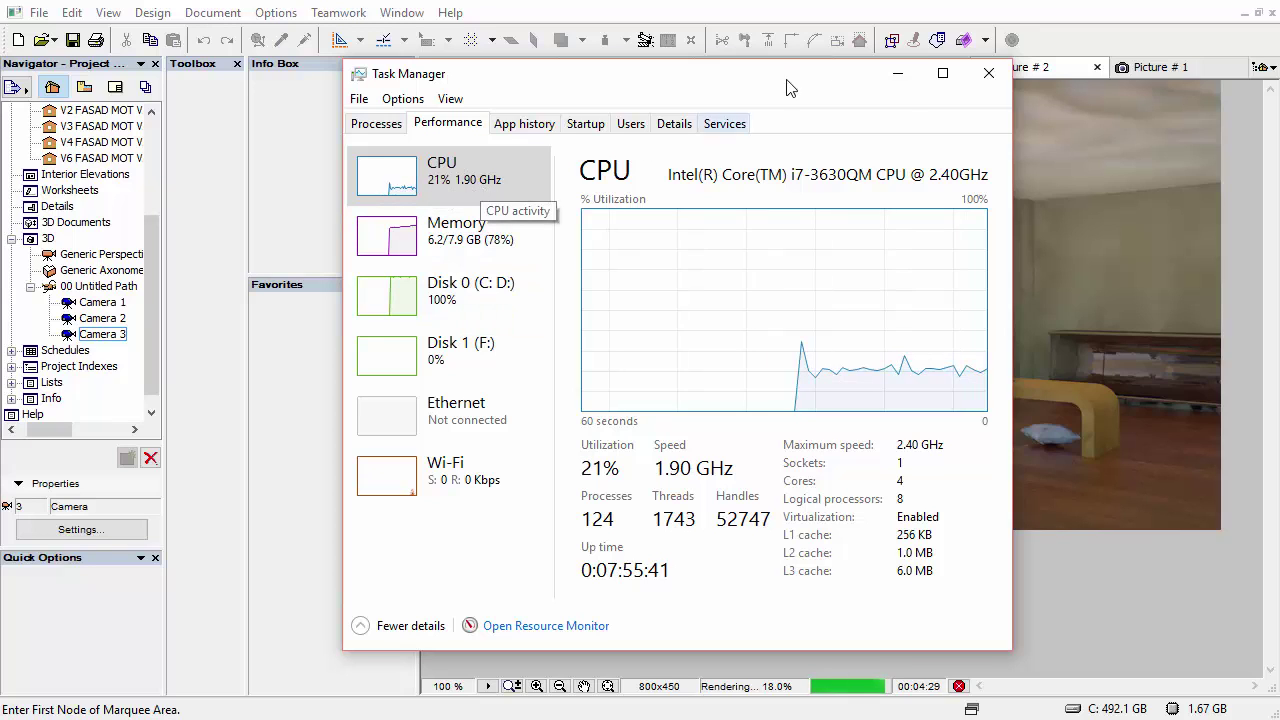
click(895, 74)
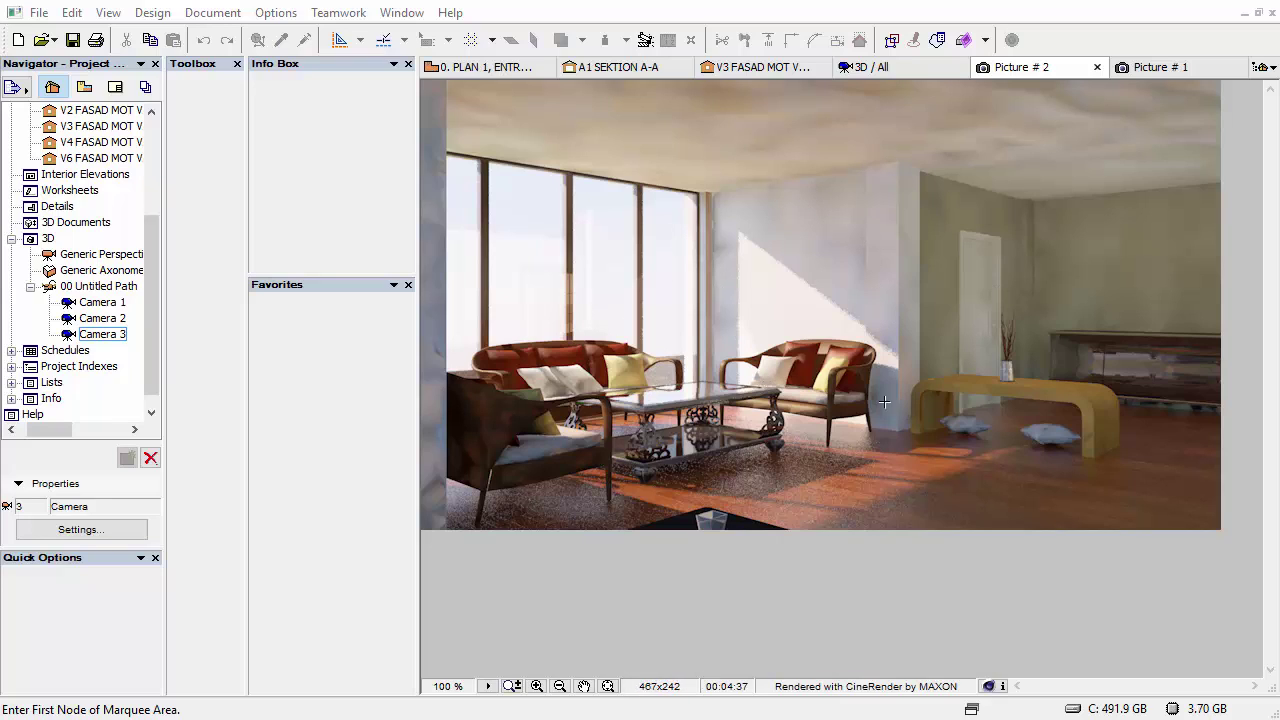
- Look through the entrance floor plan, section A-A, the V3 elevation and the 3D view, and return to the rendering in Picture # 2
click(488, 67)
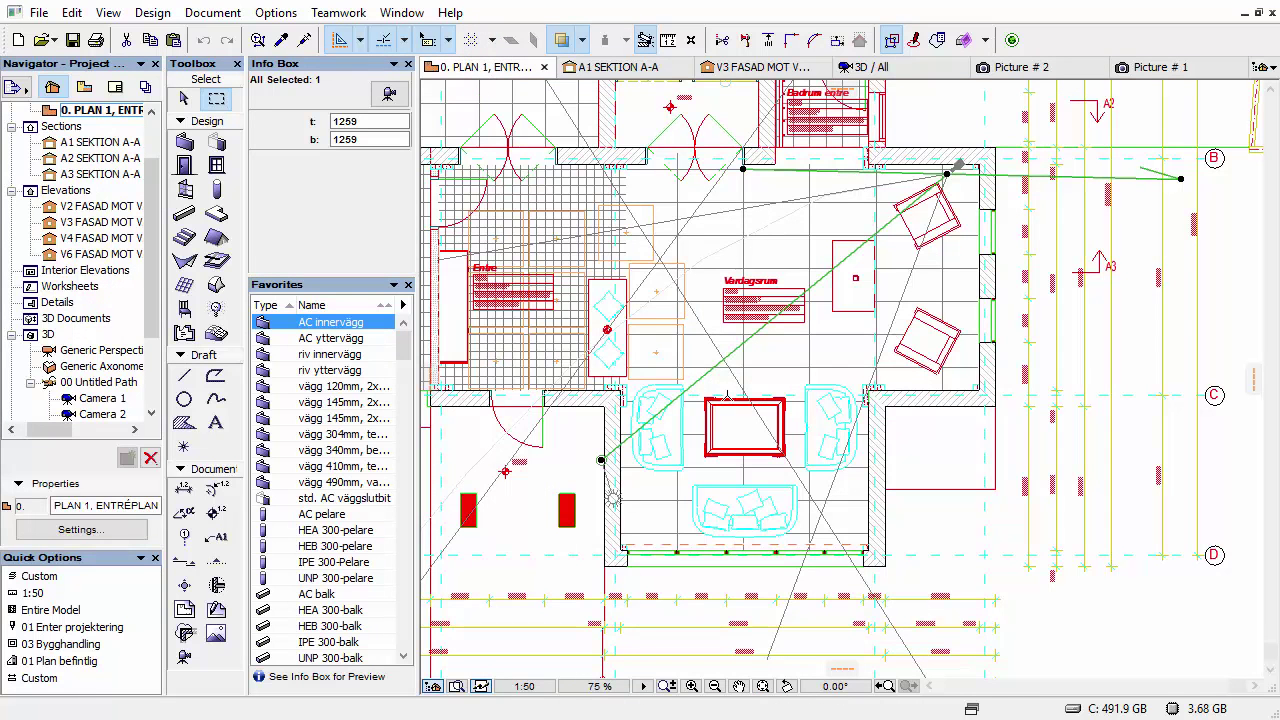
click(618, 67)
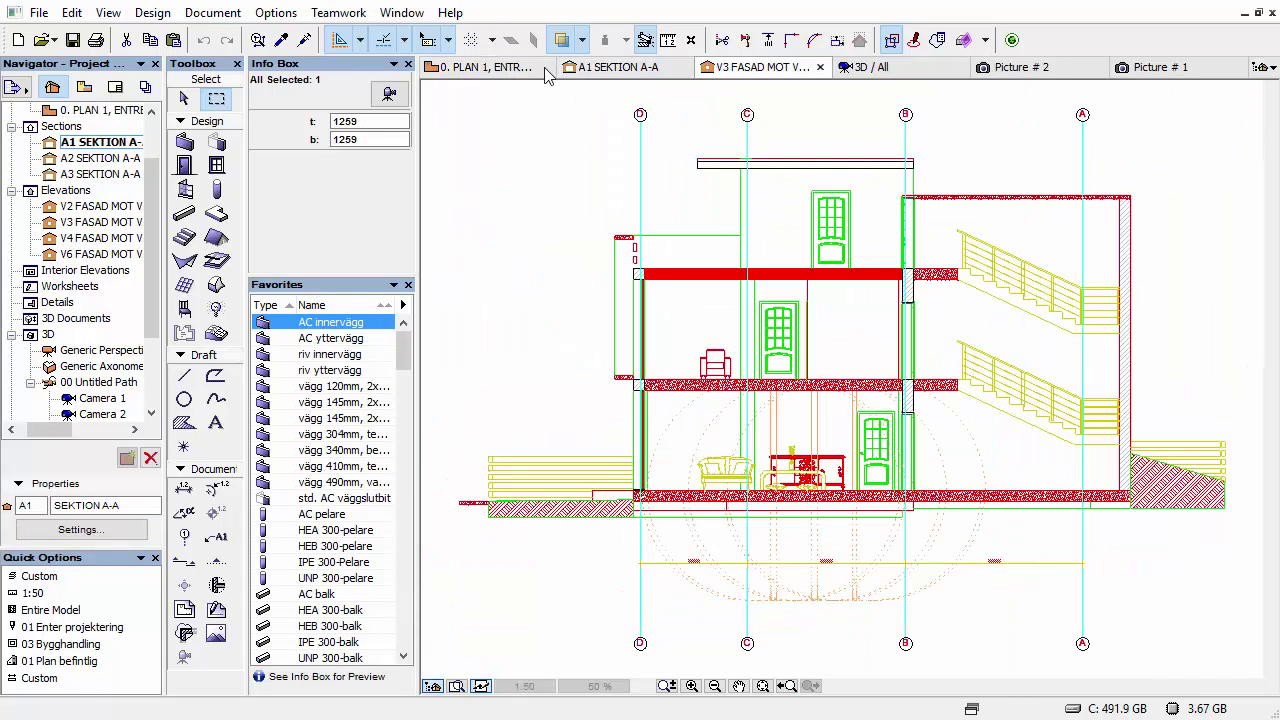
click(741, 67)
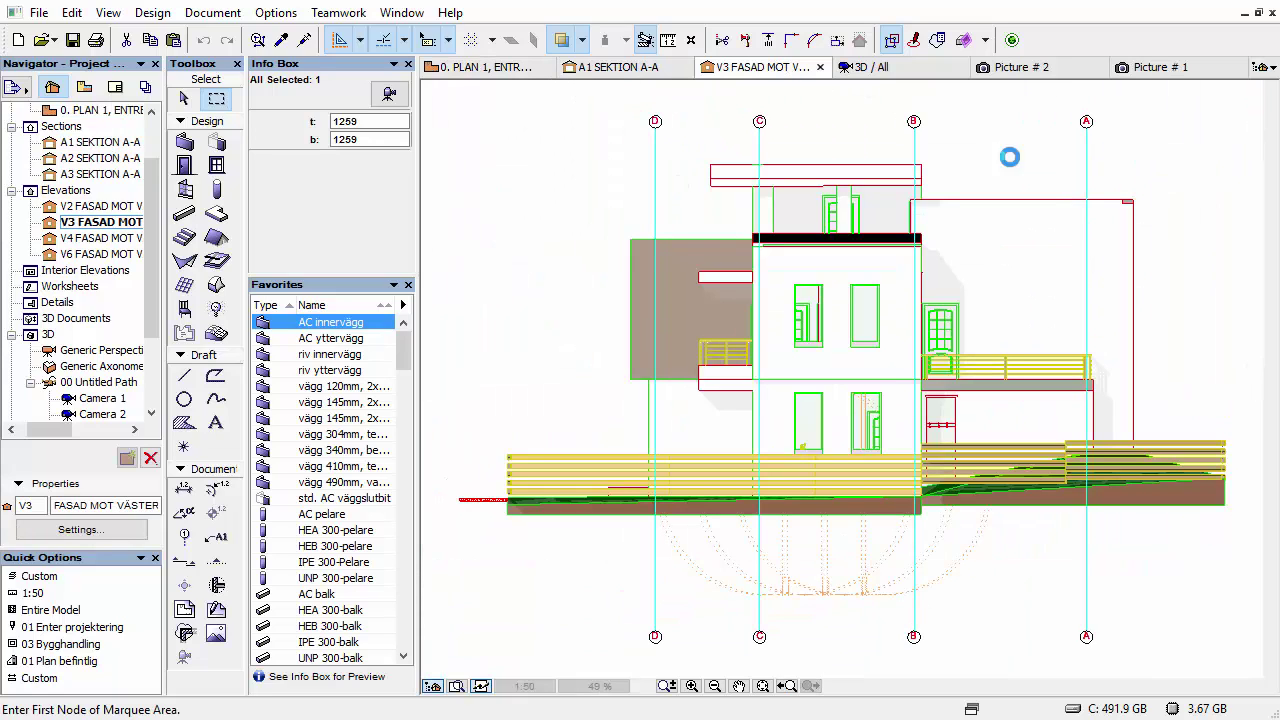
click(1030, 67)
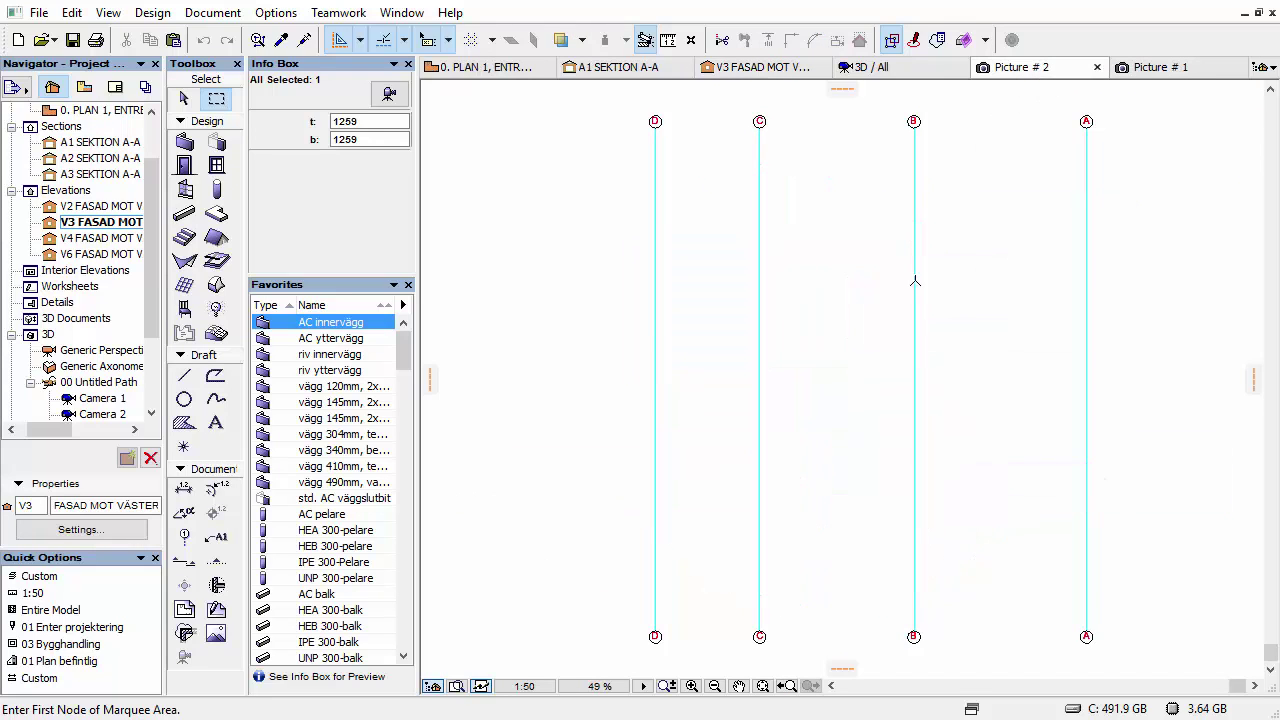
click(870, 67)
click(1018, 67)
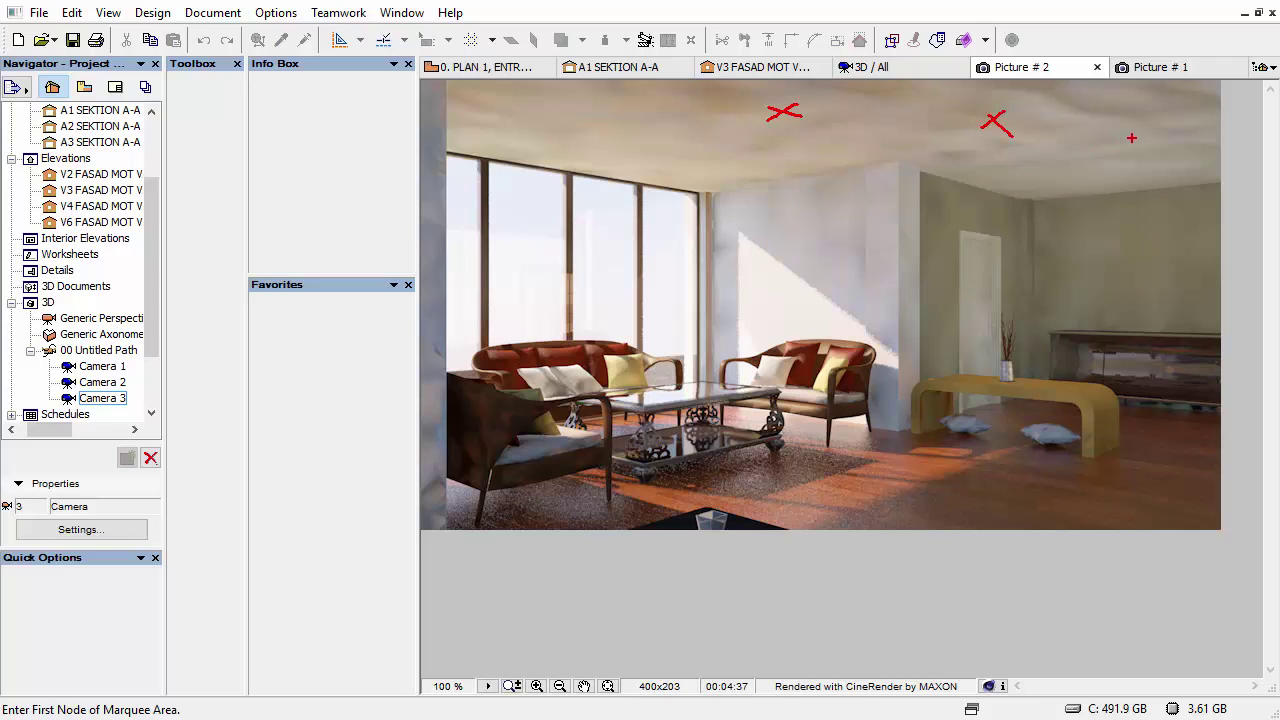
drag(1131, 138, 1080, 162)
drag(1084, 152, 1122, 170)
drag(1071, 232, 1047, 249)
drag(1049, 238, 1075, 262)
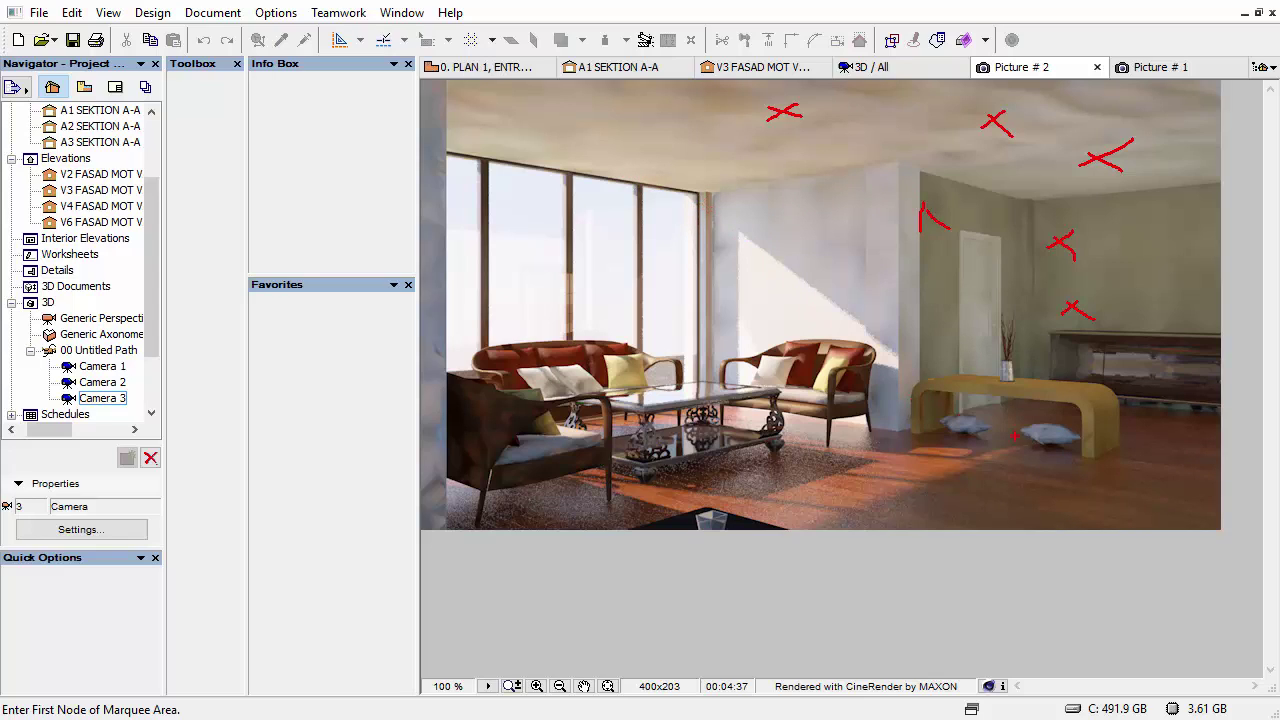
mouse_move(1048, 116)
mouse_down()
mouse_move(1155, 124)
mouse_move(906, 188)
mouse_move(1135, 128)
mouse_up()
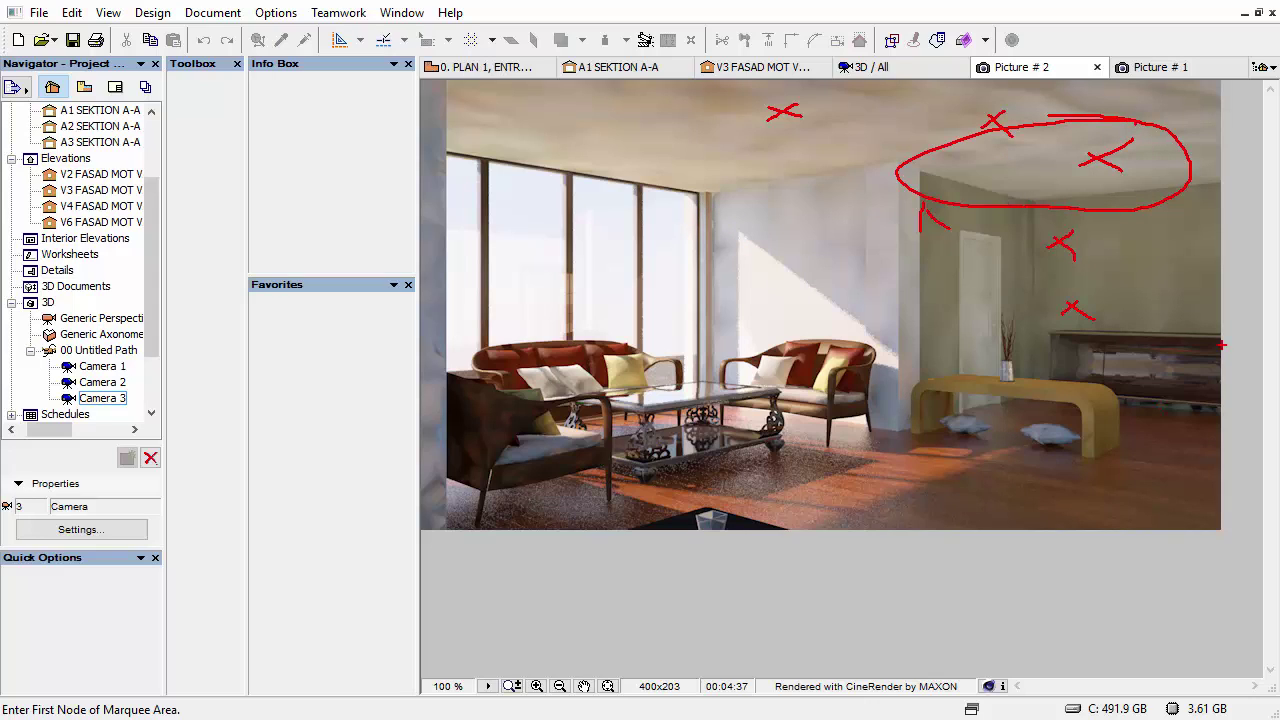
mouse_move(1153, 257)
mouse_down()
mouse_move(1206, 300)
mouse_move(1150, 256)
mouse_up()
drag(945, 290, 987, 285)
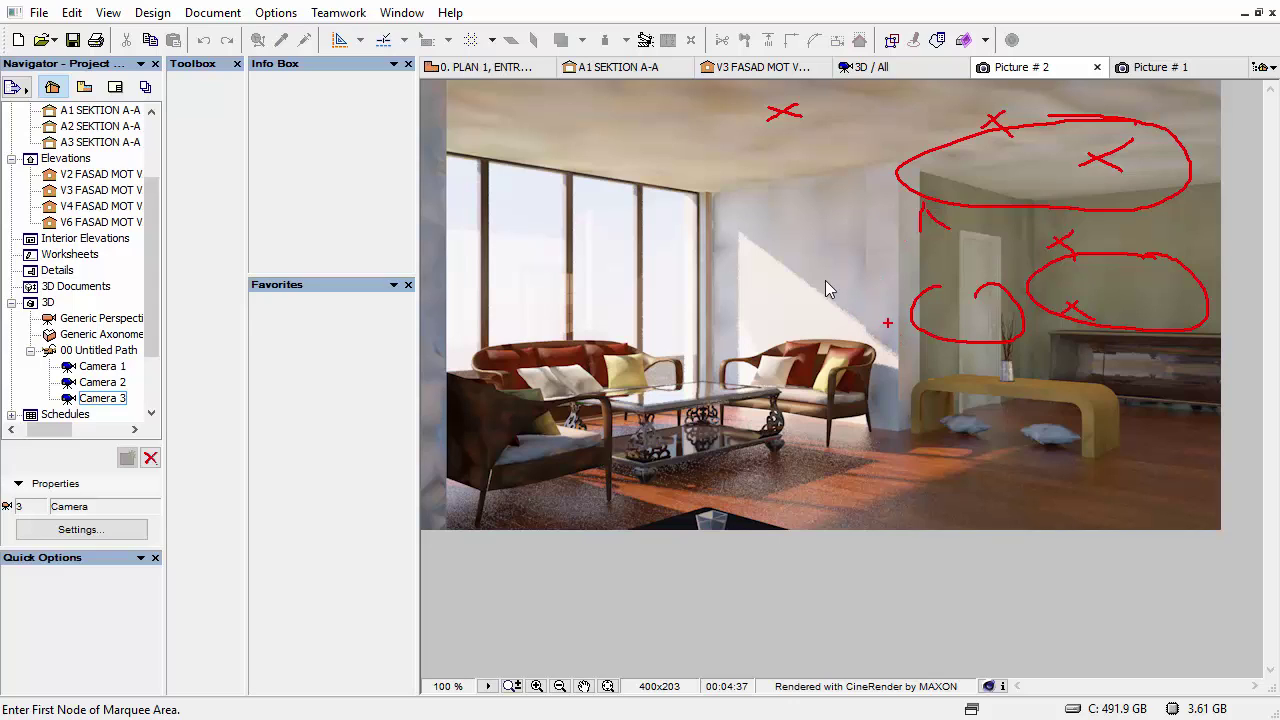
key(Escape)
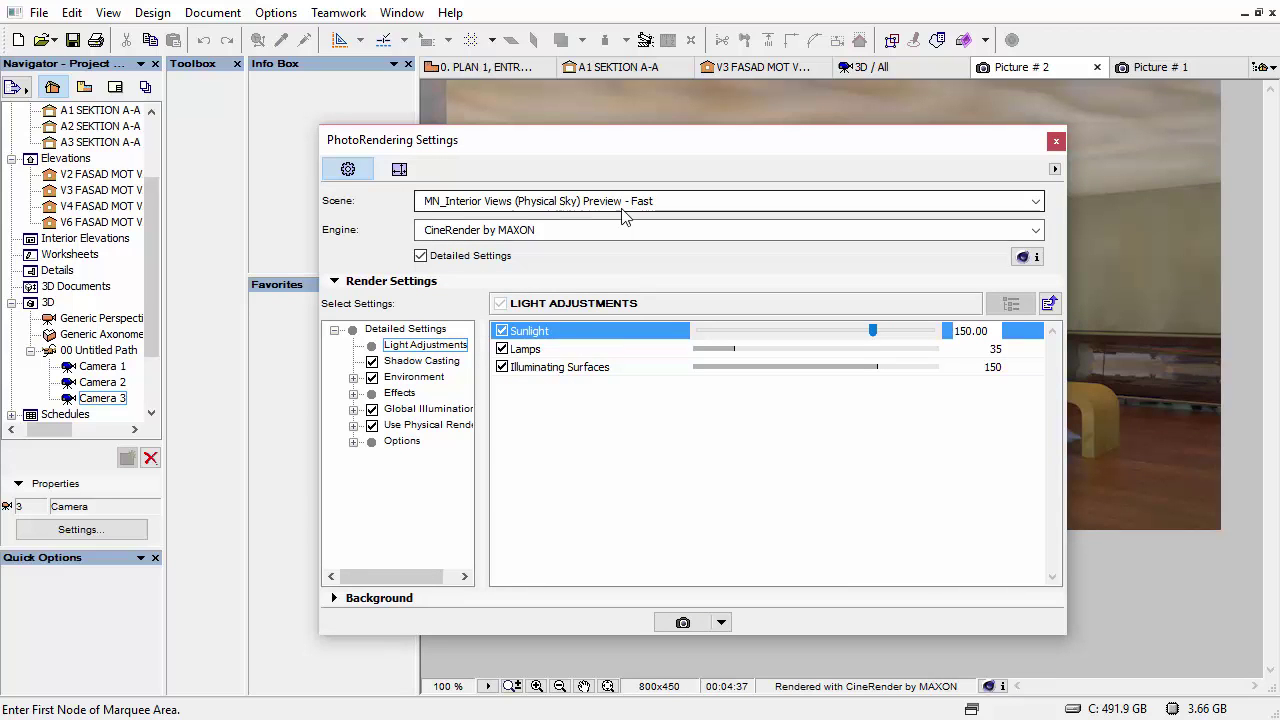
- Review the interior scenes in the scene manager and apply MN_Interior Views (HDRI) Medium
click(533, 201)
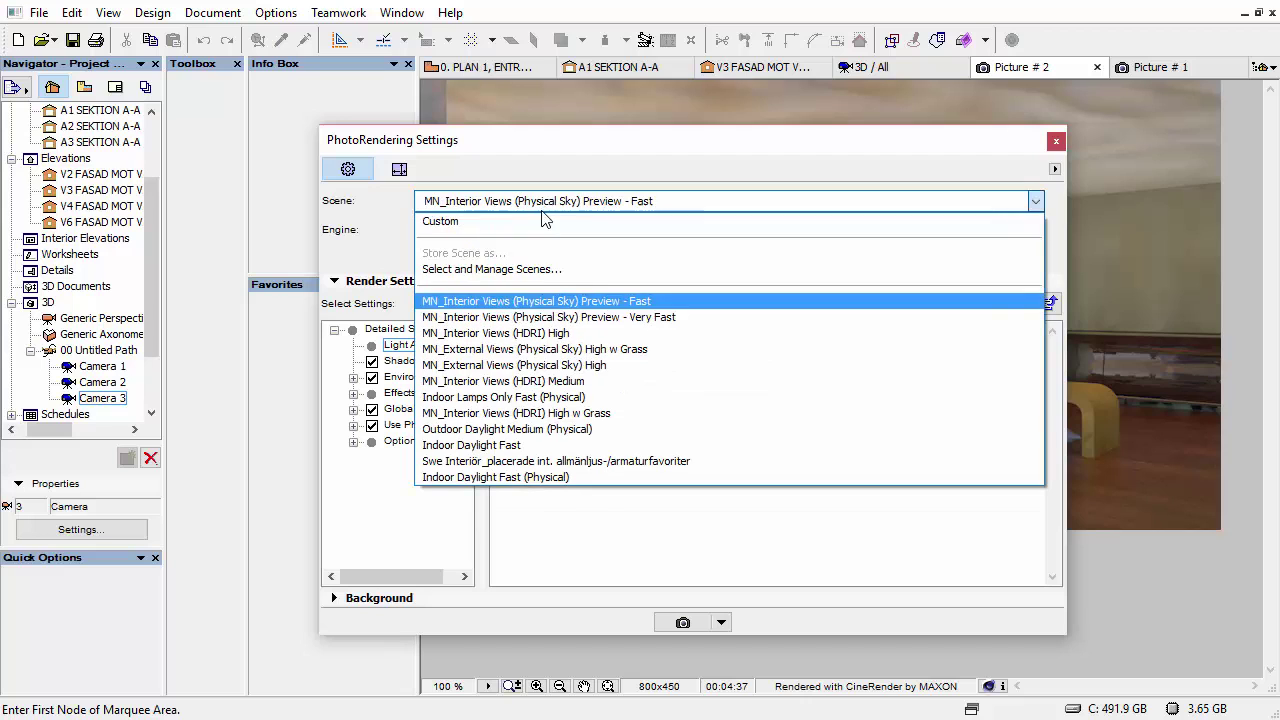
click(520, 269)
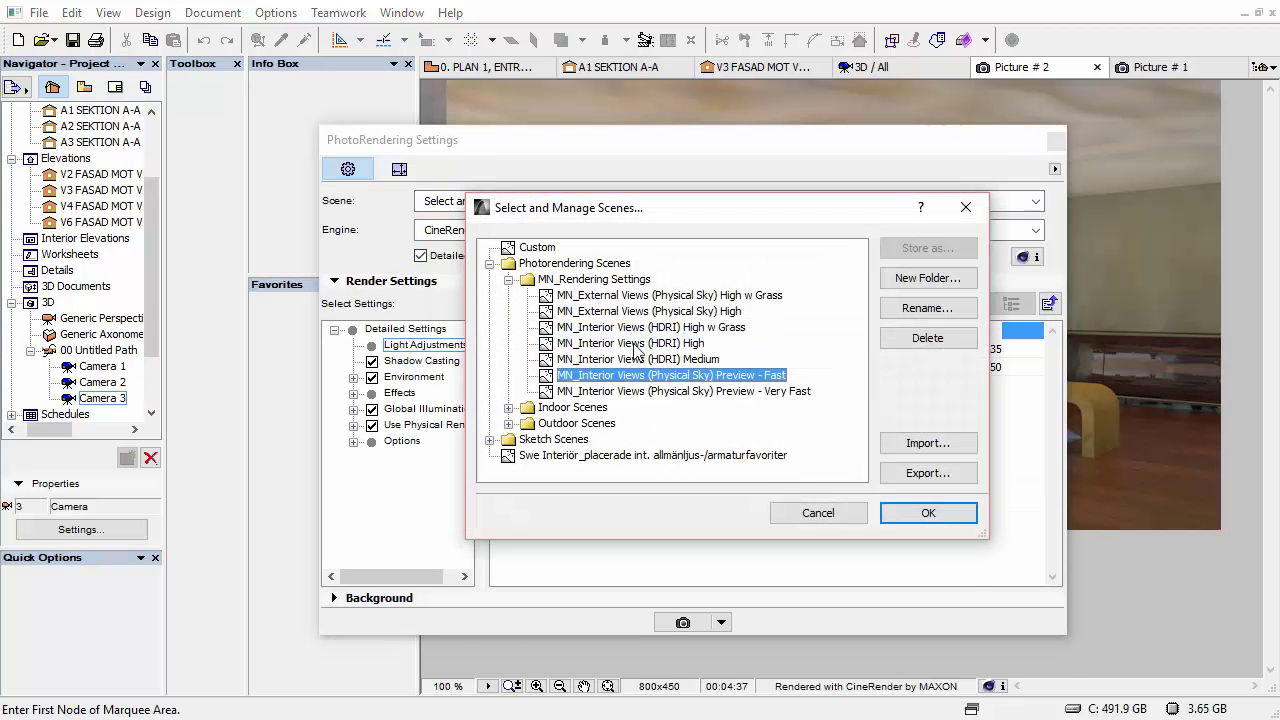
click(627, 362)
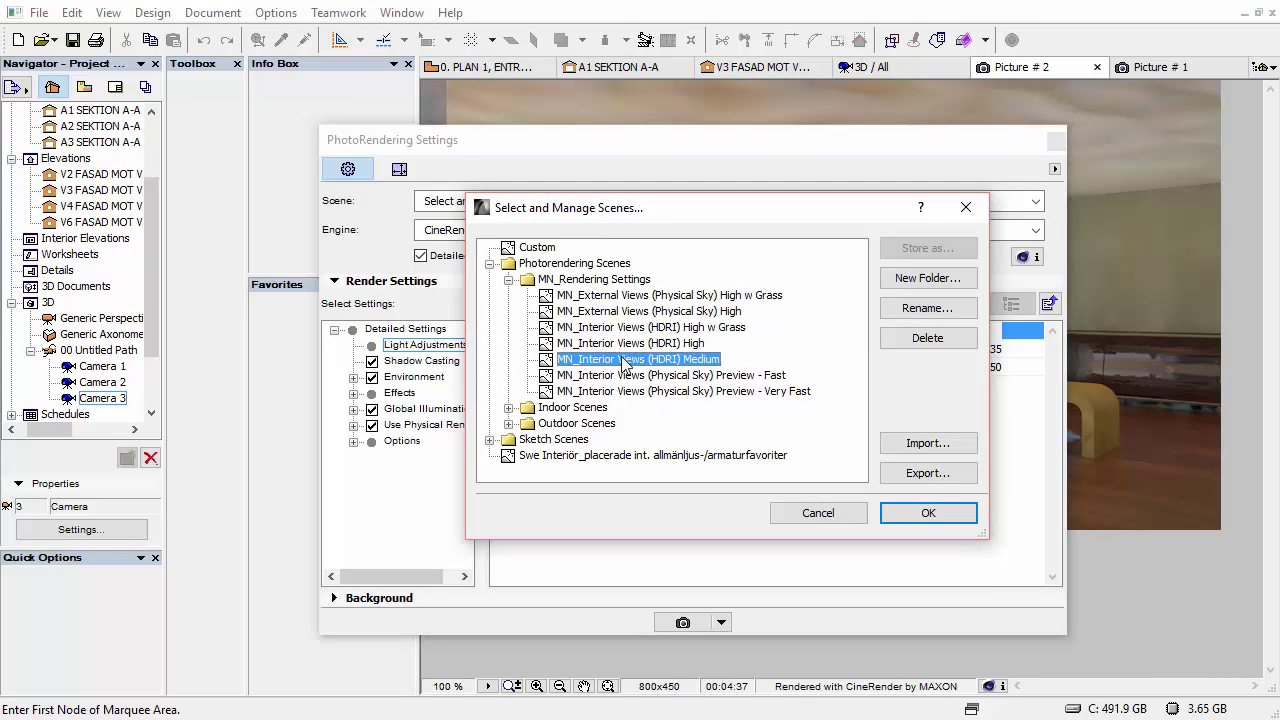
click(627, 345)
click(622, 361)
click(624, 344)
click(622, 360)
click(622, 341)
click(624, 328)
click(624, 343)
click(622, 360)
click(622, 343)
click(624, 328)
click(613, 359)
click(622, 343)
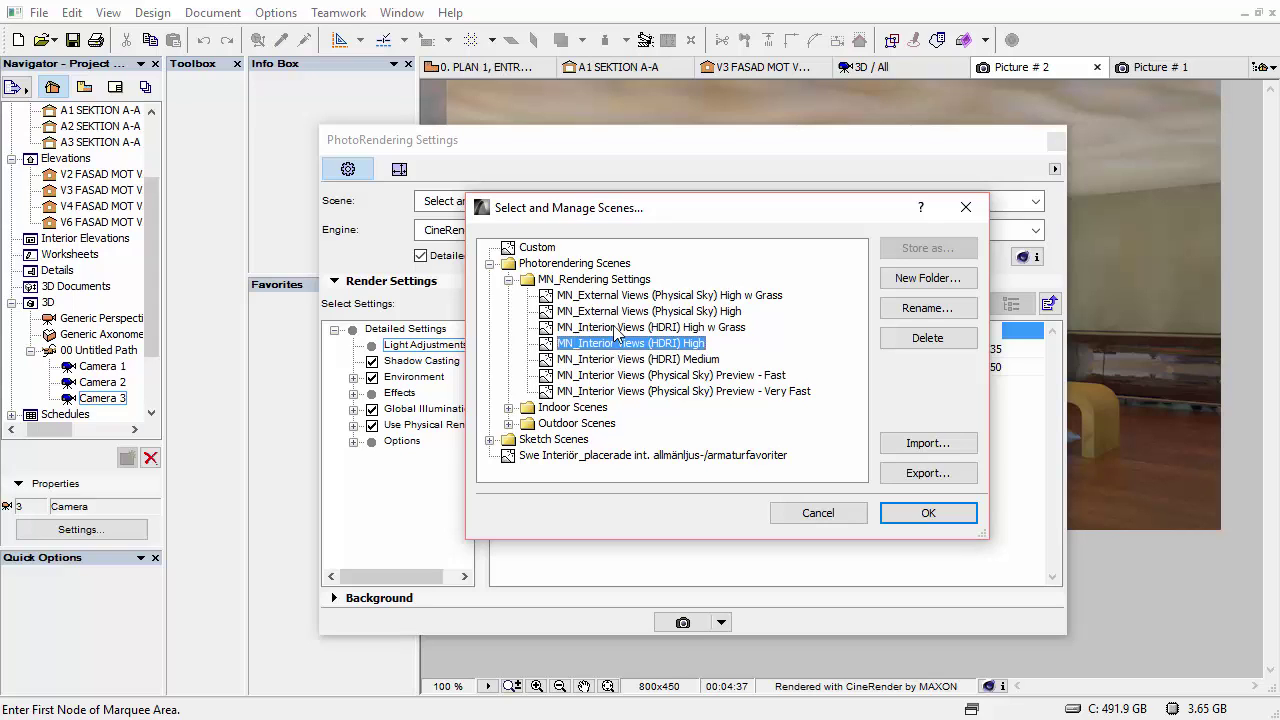
click(624, 328)
click(613, 360)
click(613, 375)
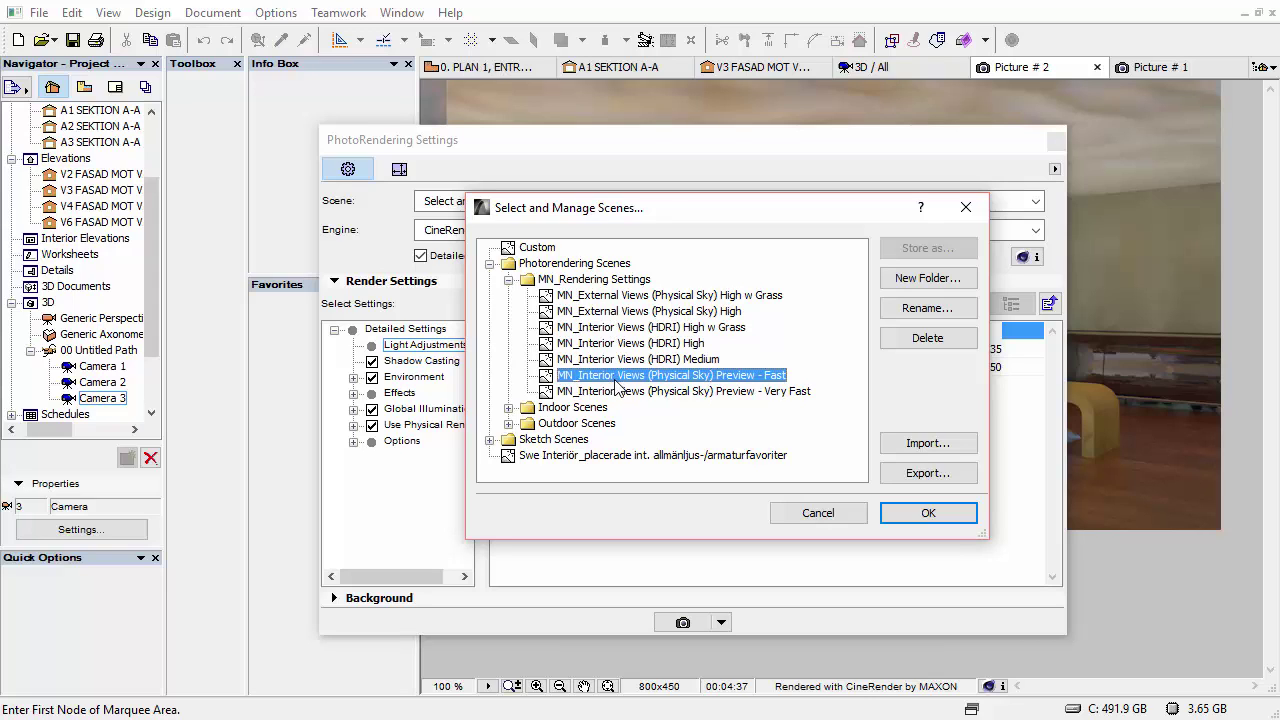
click(676, 359)
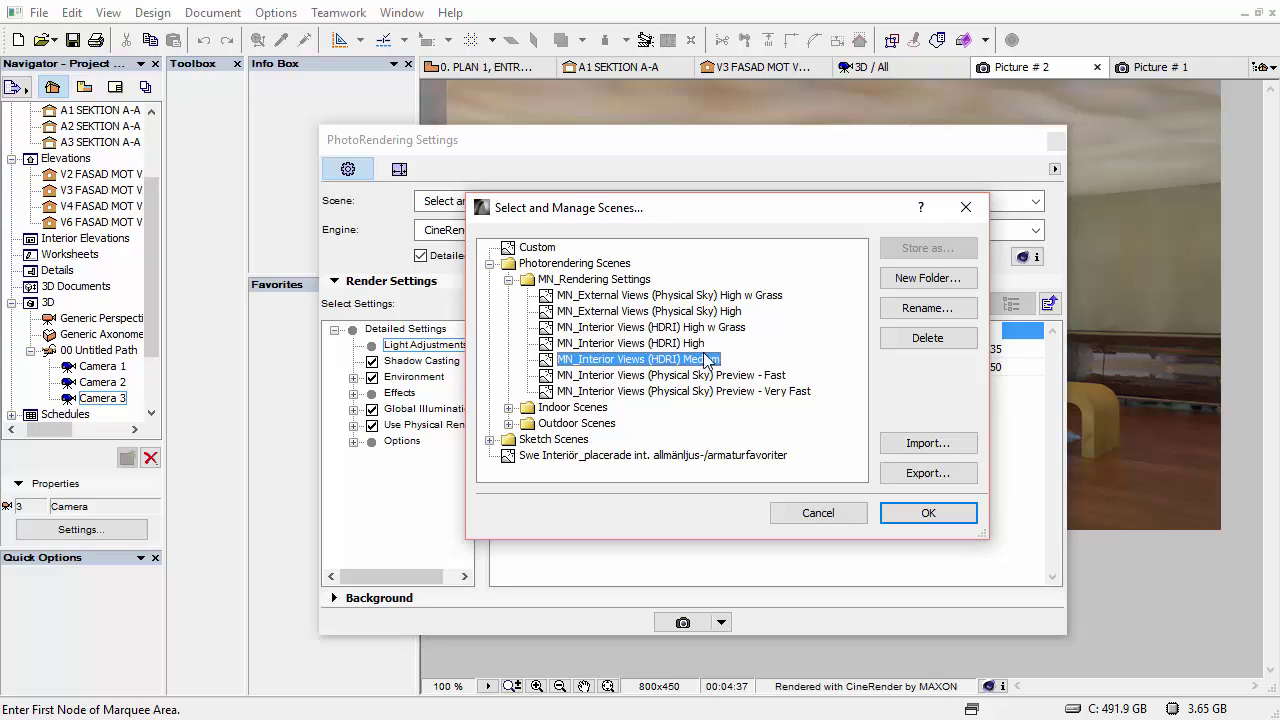
click(922, 514)
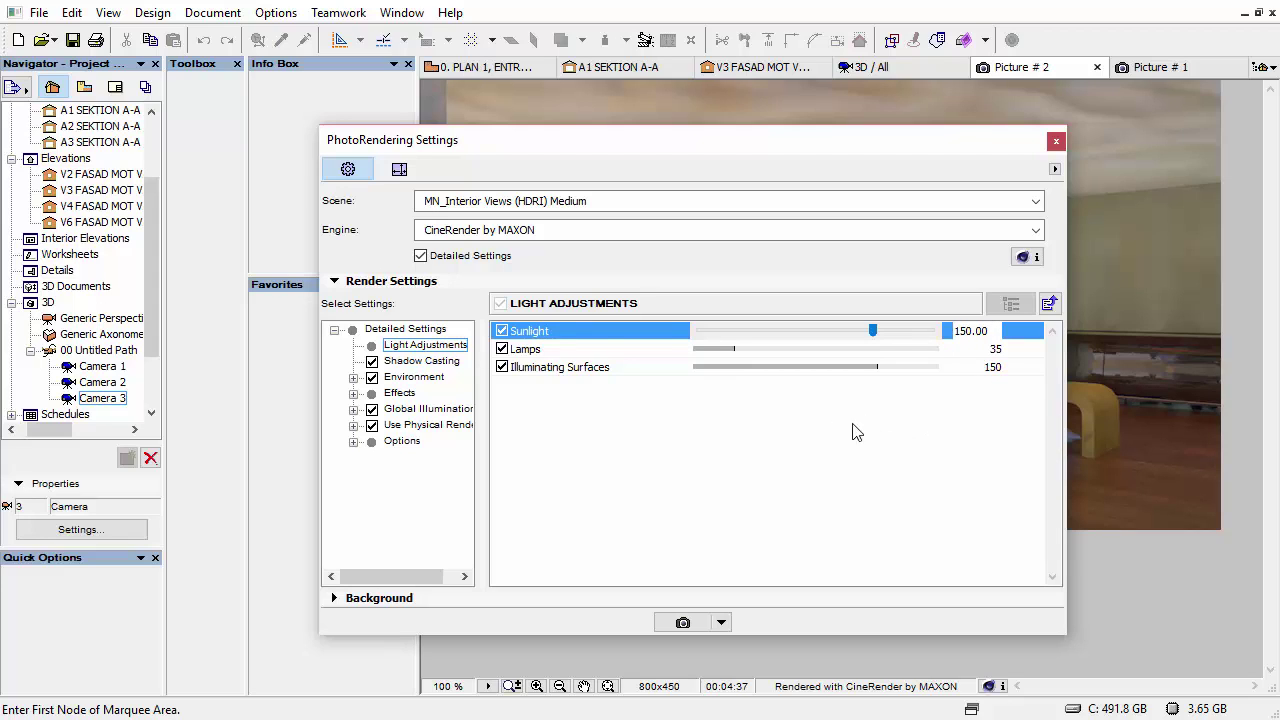
- Examine the Shadow Casting settings and the Environment sky setup of the applied scene
click(405, 362)
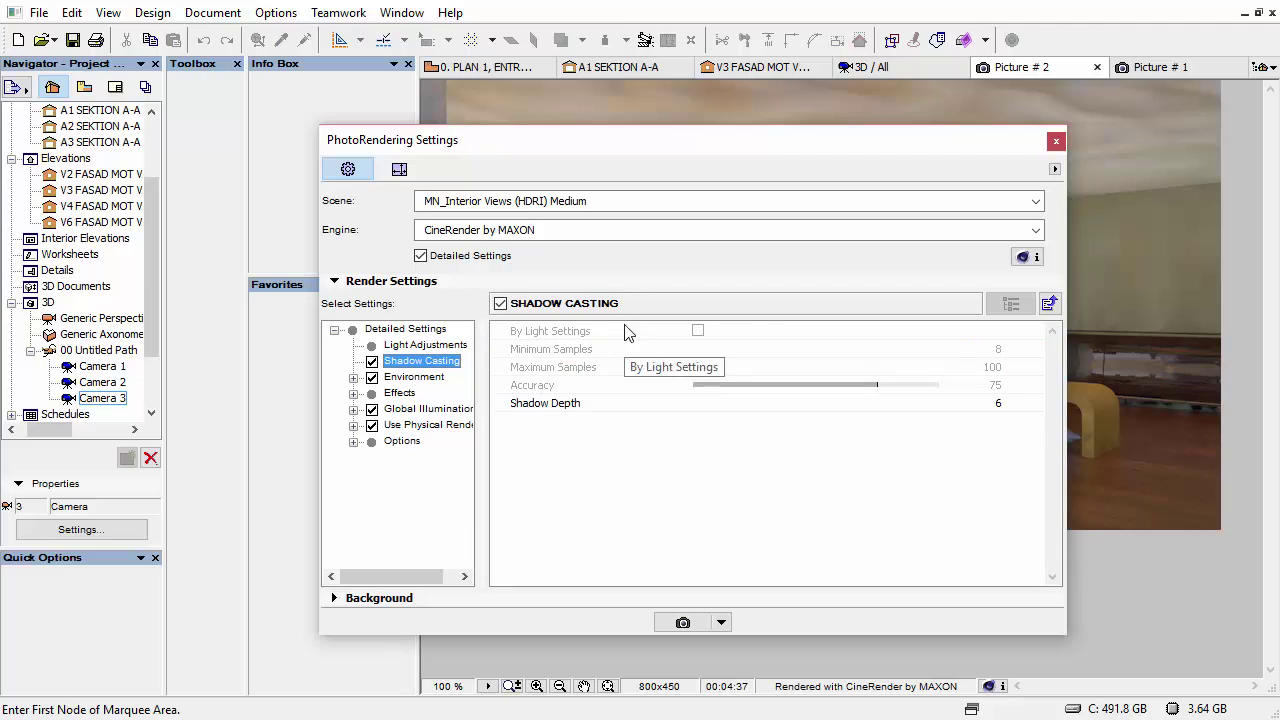
click(414, 378)
click(353, 378)
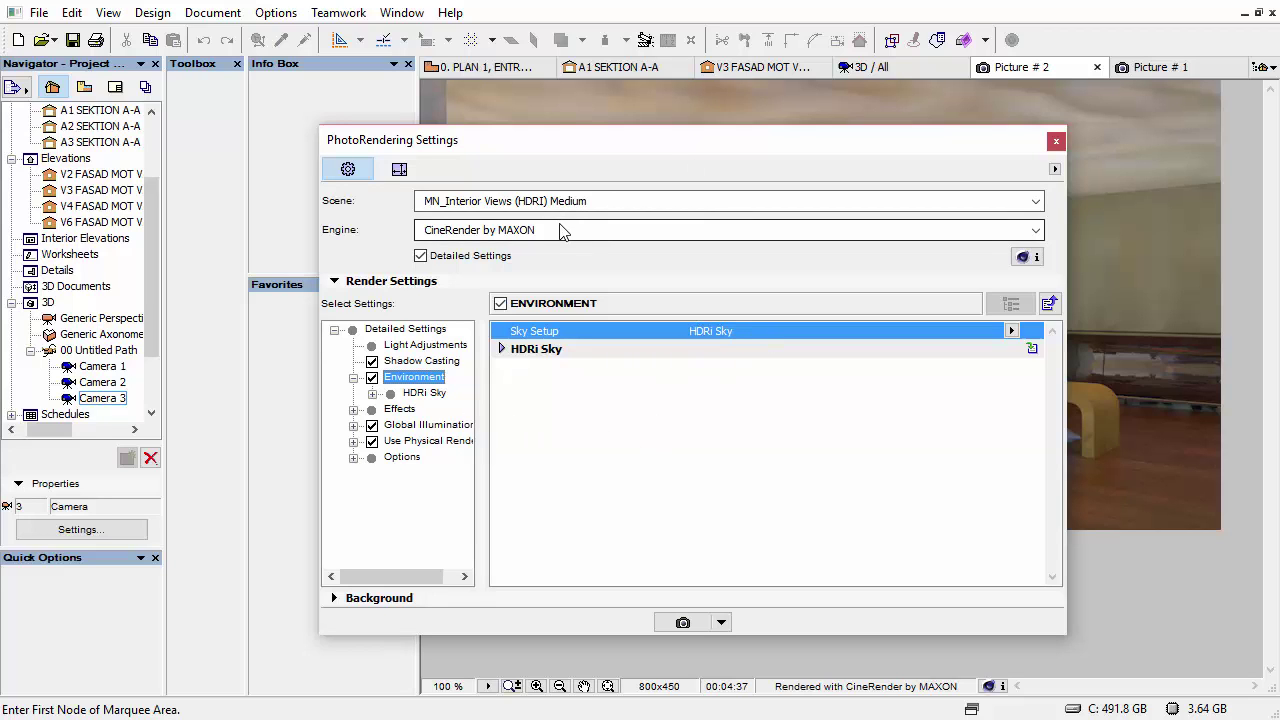
- Compare the interior HDRI High w Grass, High and Medium entries in the scene manager, cancel it and close the PhotoRendering settings
click(585, 201)
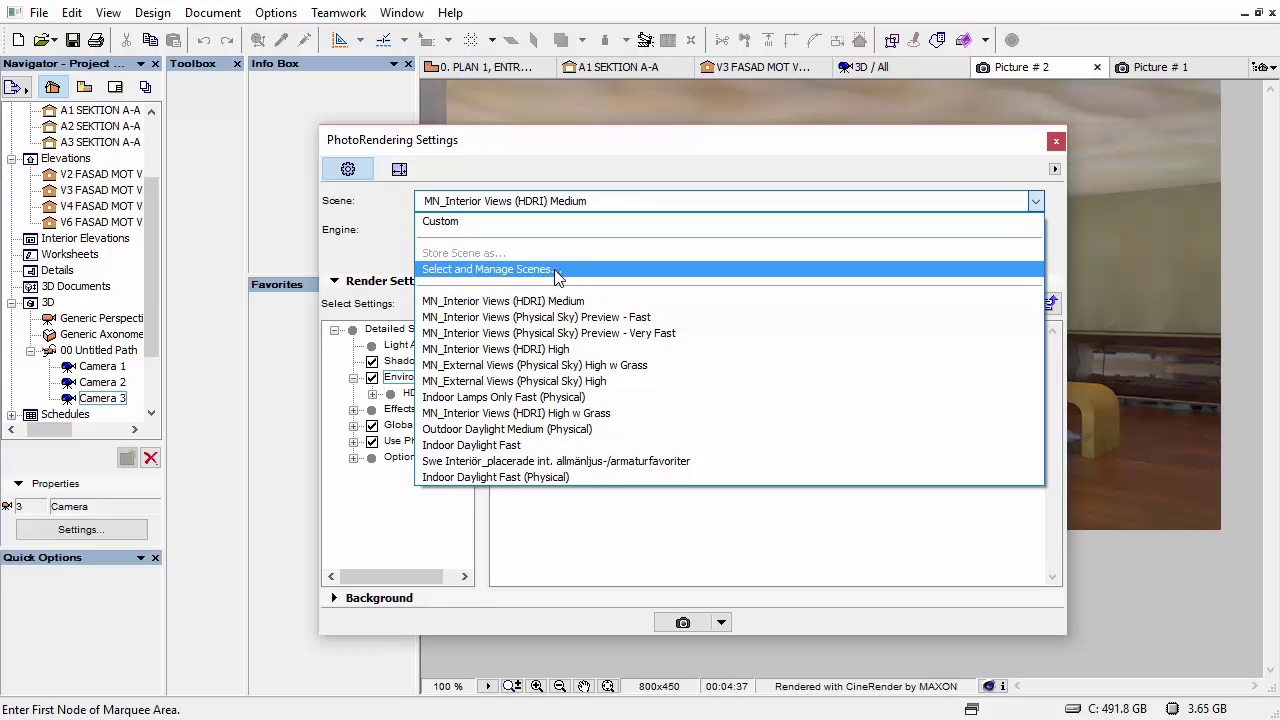
click(514, 266)
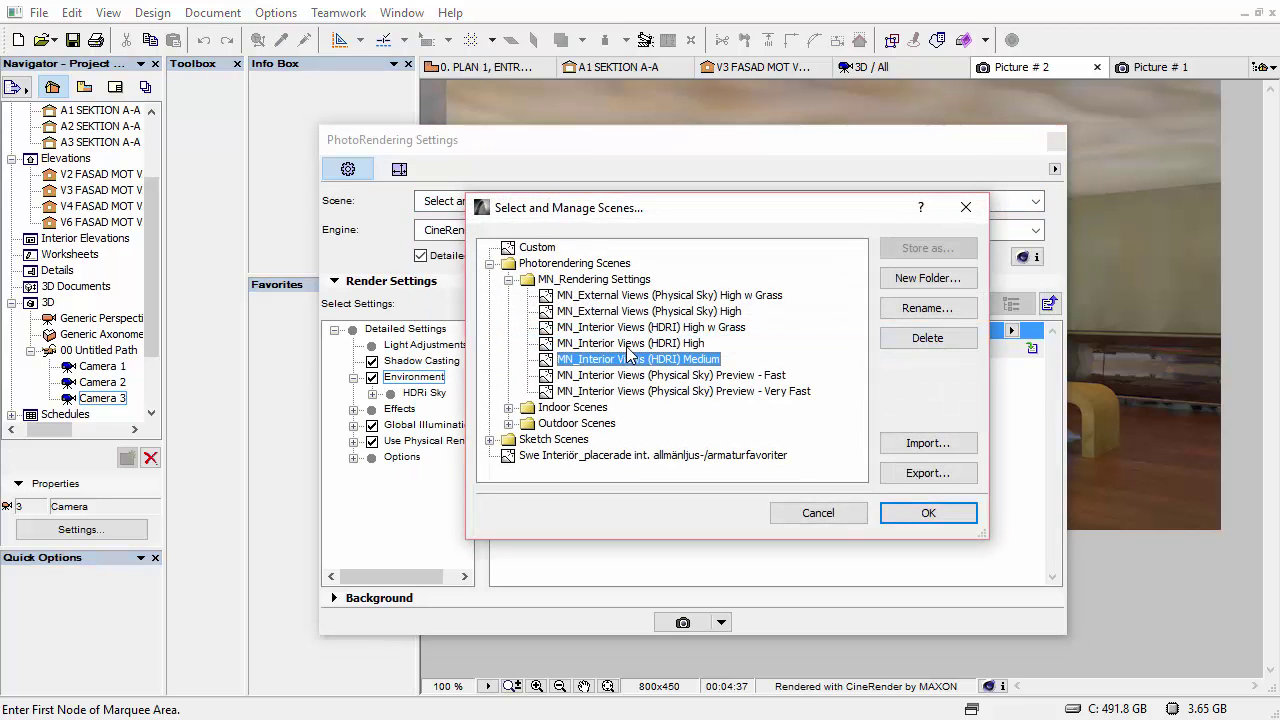
click(631, 344)
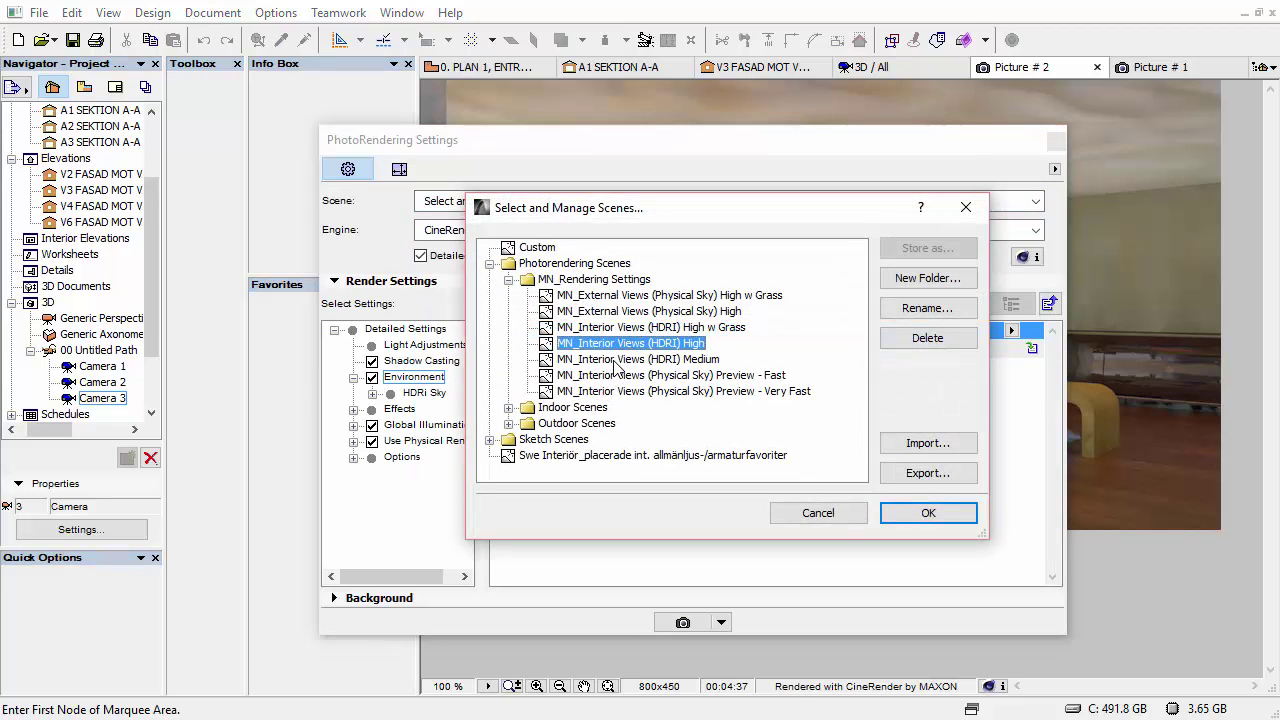
click(627, 328)
click(628, 344)
click(617, 361)
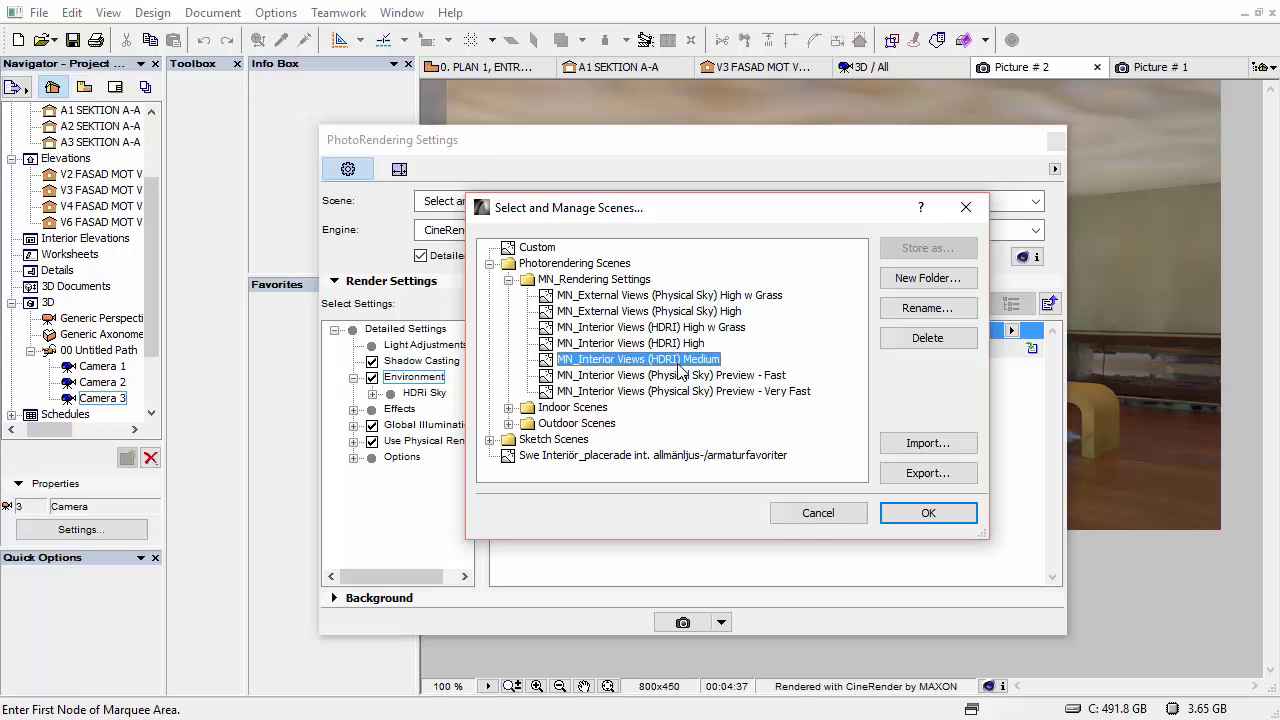
click(814, 513)
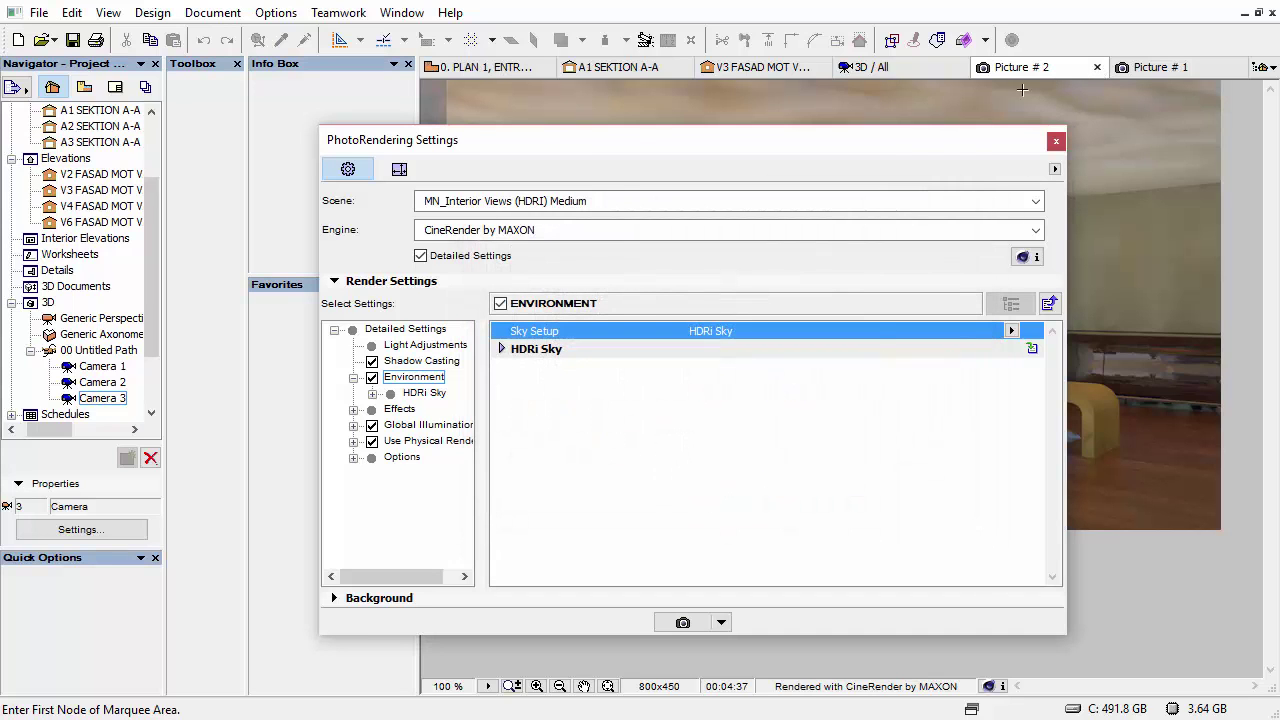
click(1055, 140)
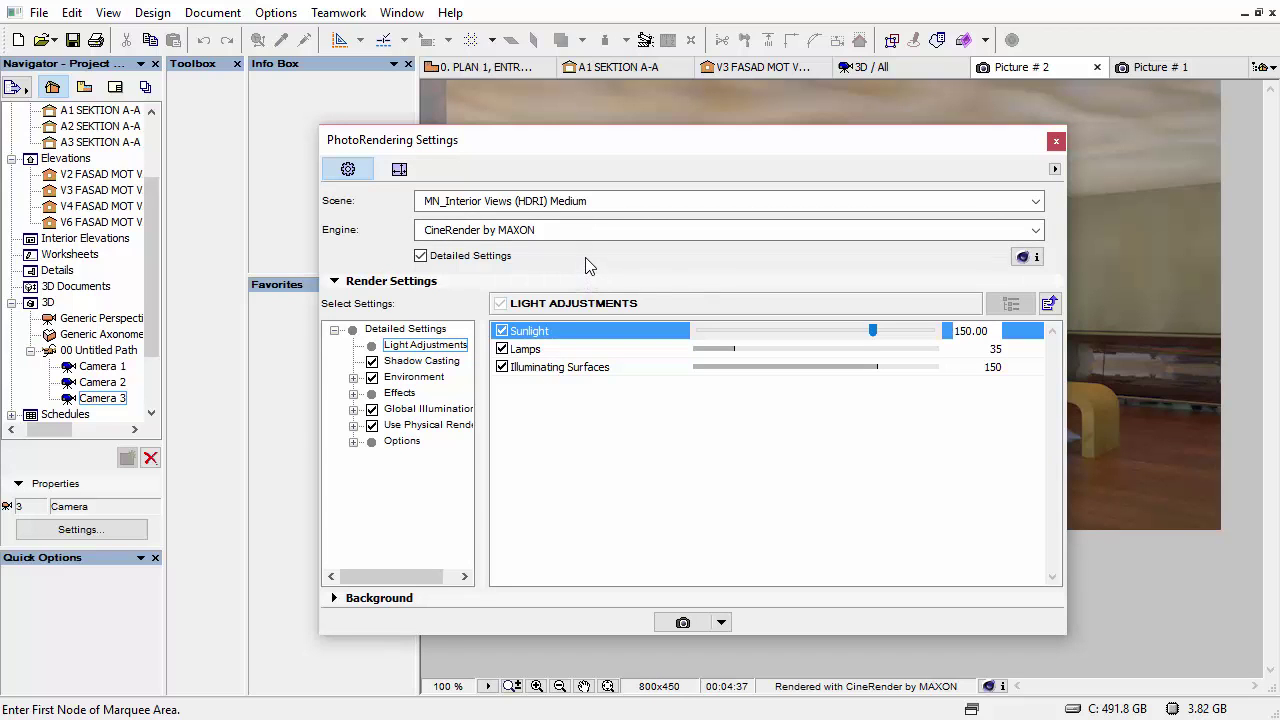
- Check the available render engines and reapply the scene MN_Interior Views (HDRI) Medium from the scene manager
click(528, 232)
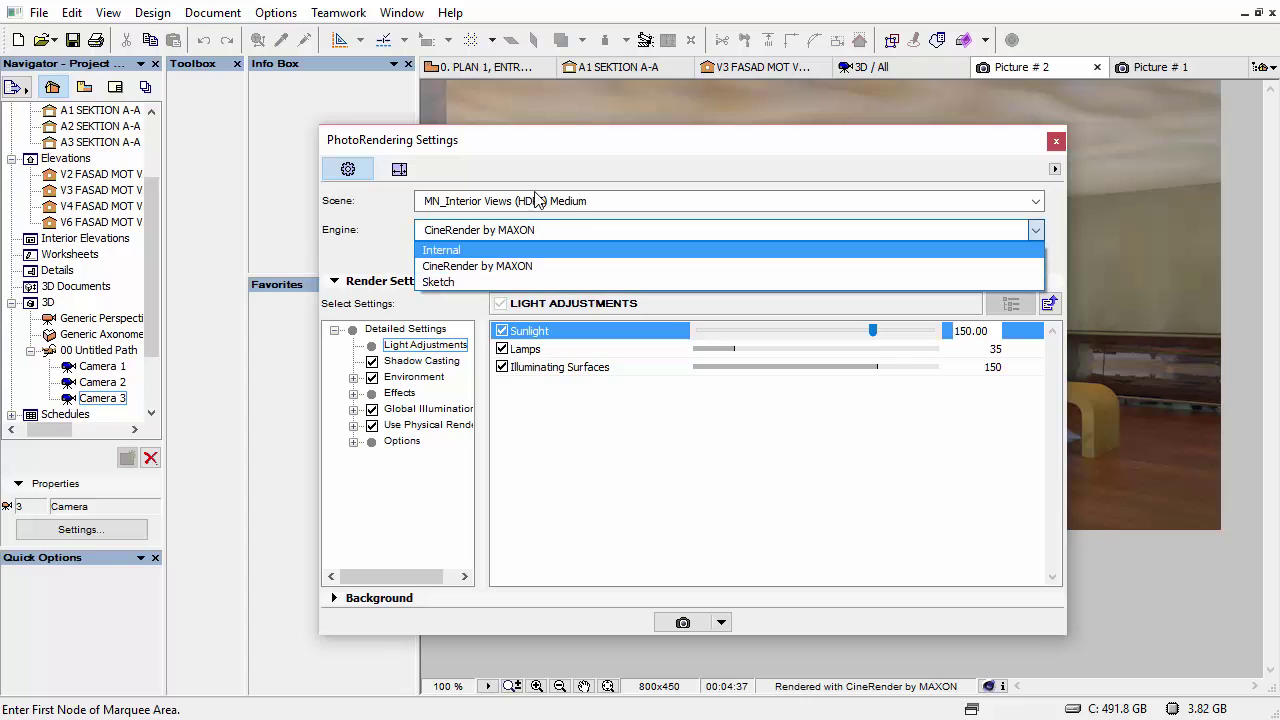
click(530, 205)
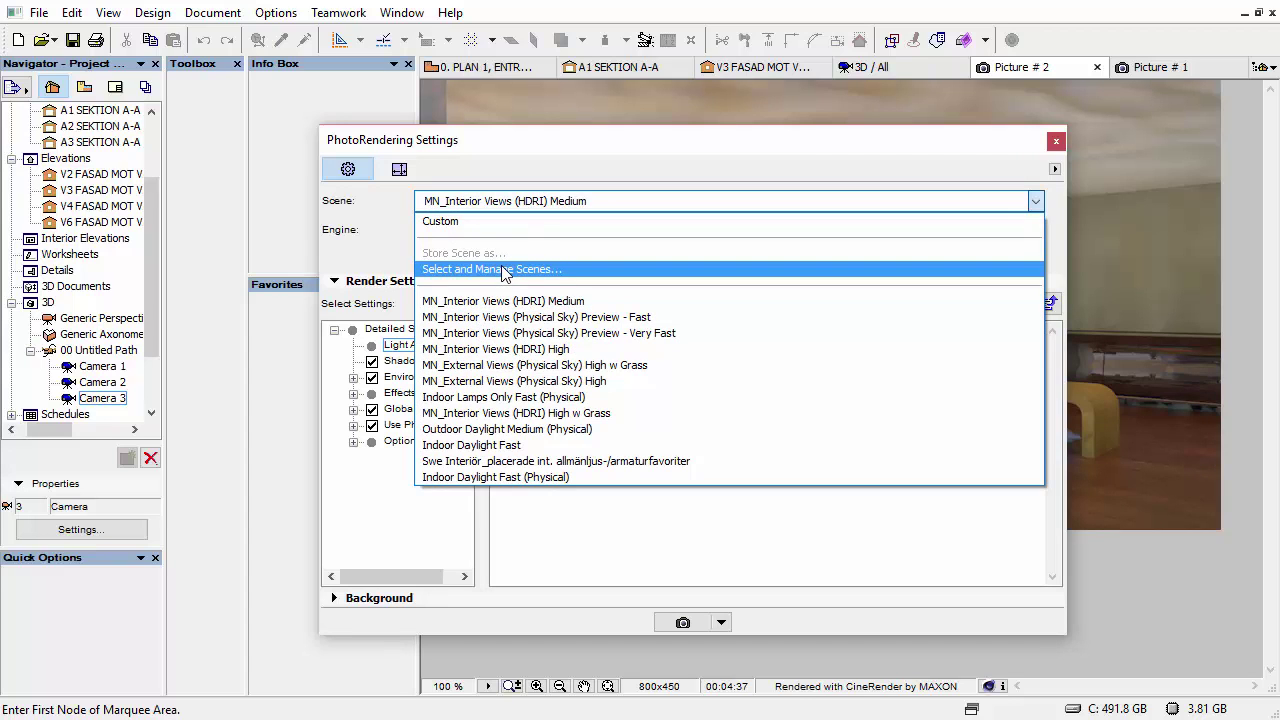
click(457, 270)
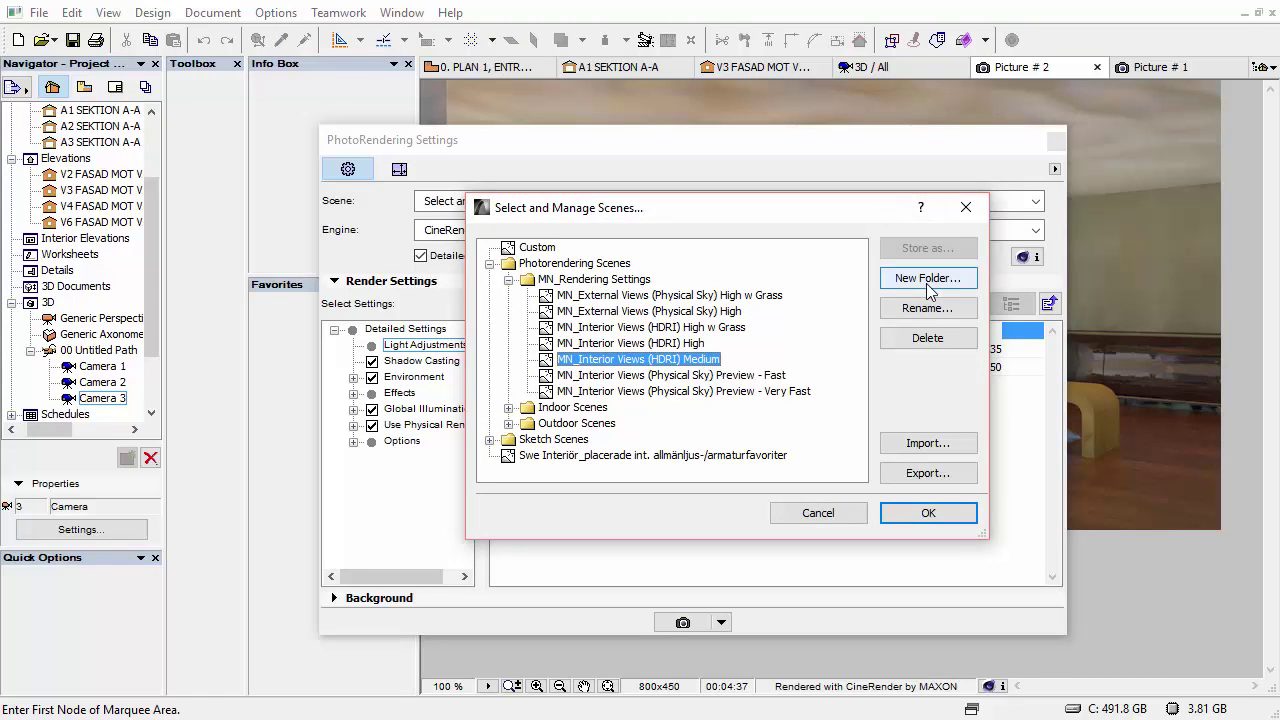
click(926, 512)
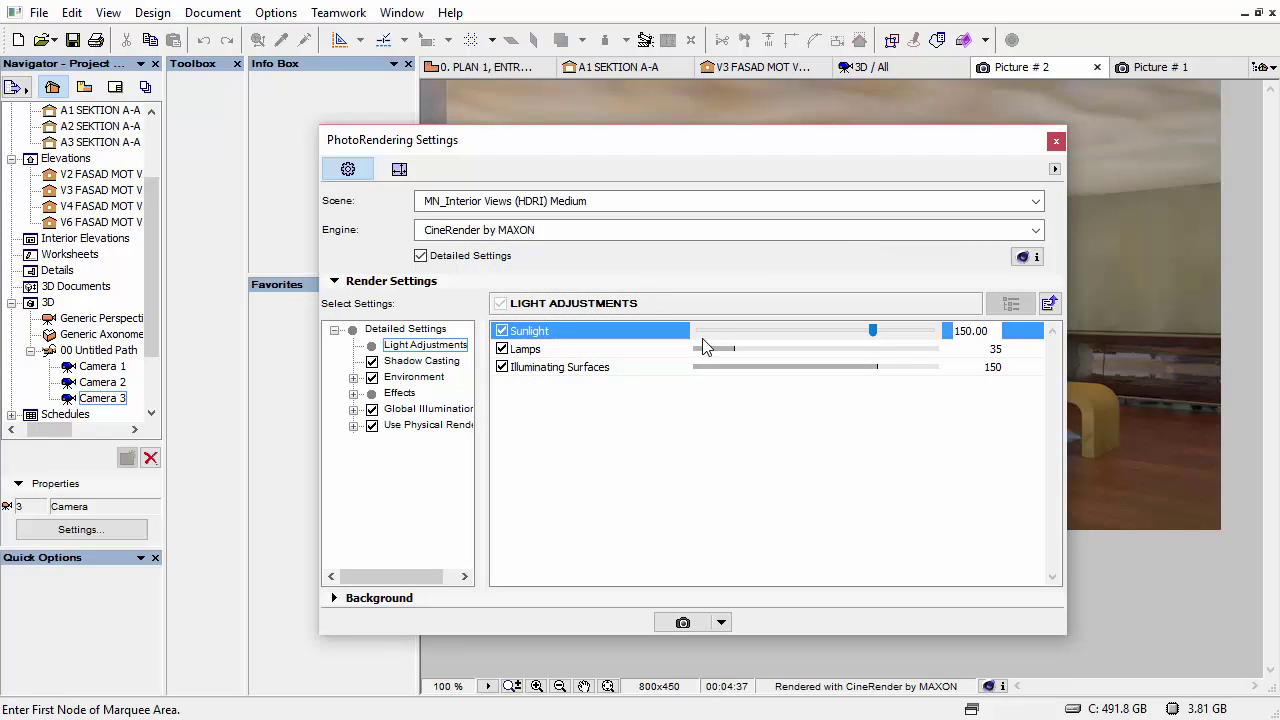
- Change the Sky Setup in the Environment settings to Physical Sky
click(353, 378)
click(414, 378)
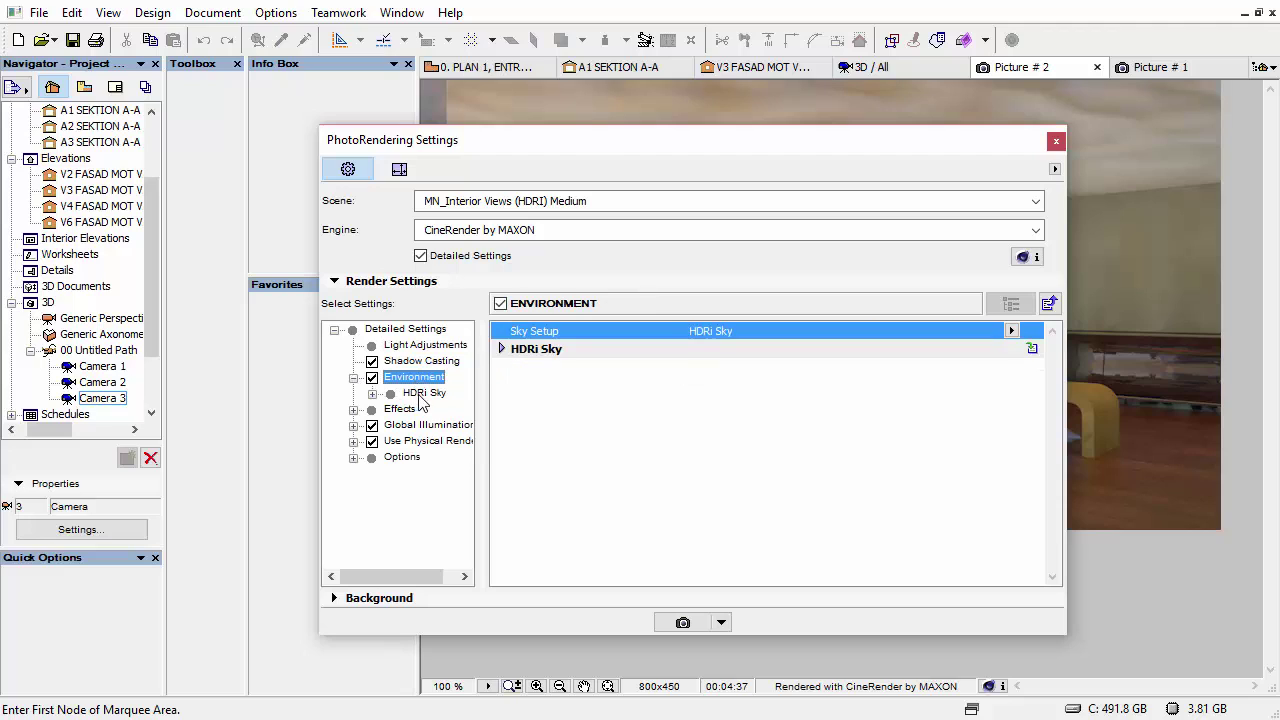
click(1011, 331)
click(1060, 339)
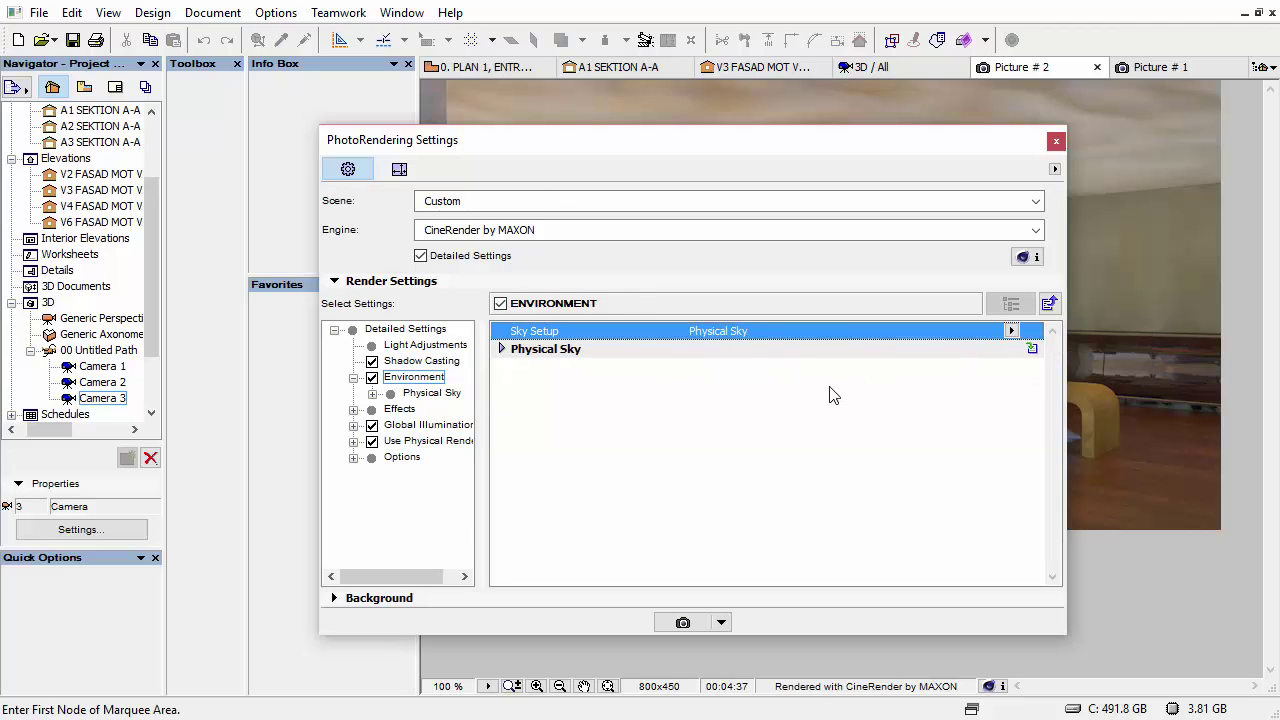
- Examine the Physical Sky options, including the Compositing settings and the Sun settings with their Shadow parameters
click(501, 350)
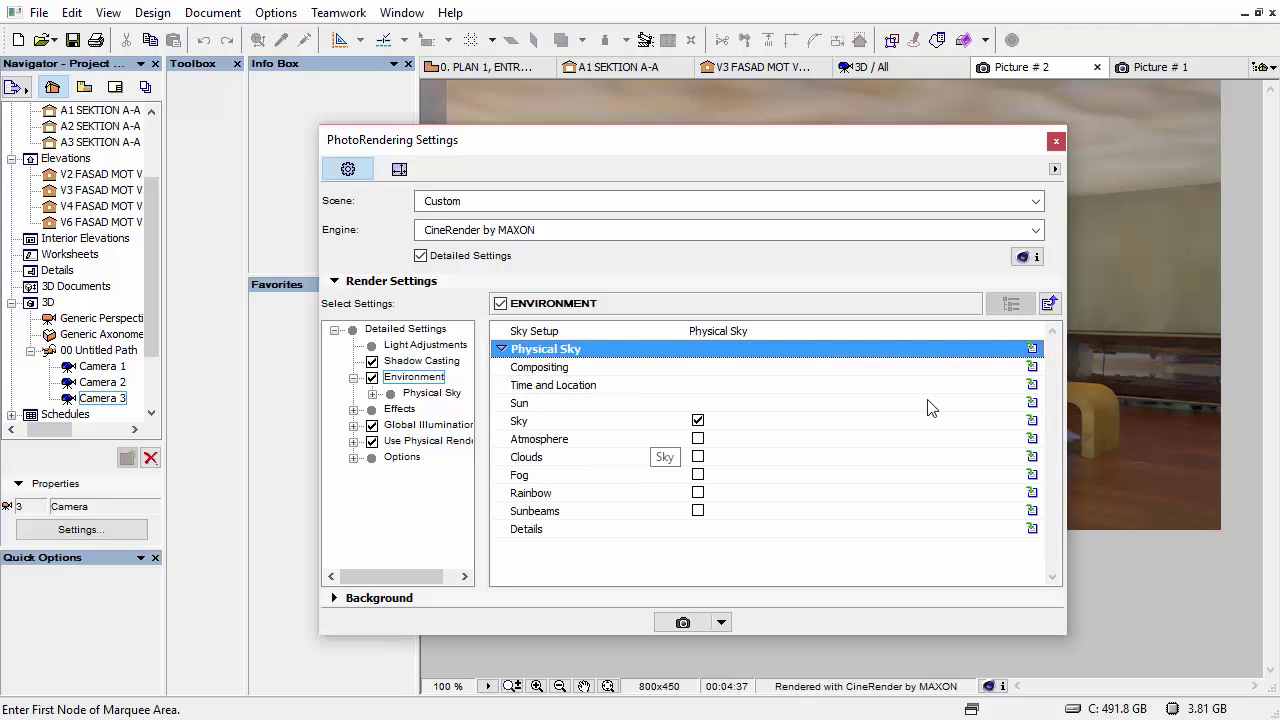
click(1034, 368)
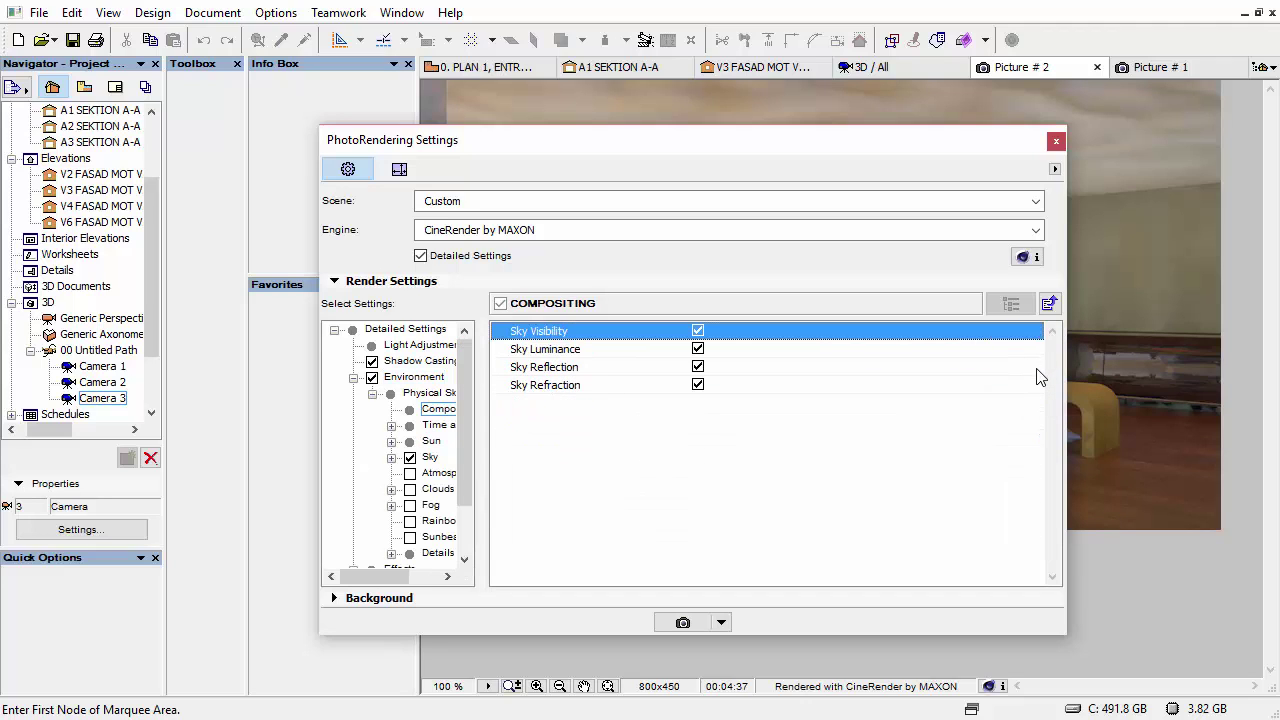
click(1049, 304)
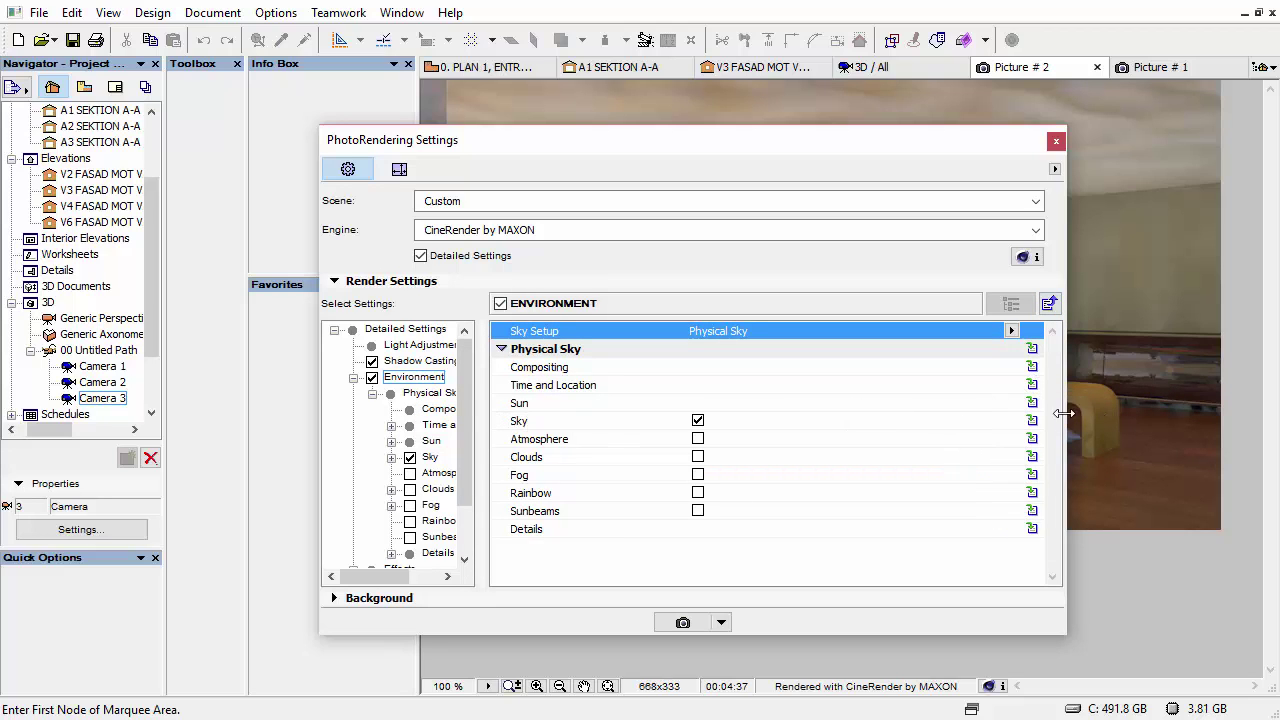
click(1032, 402)
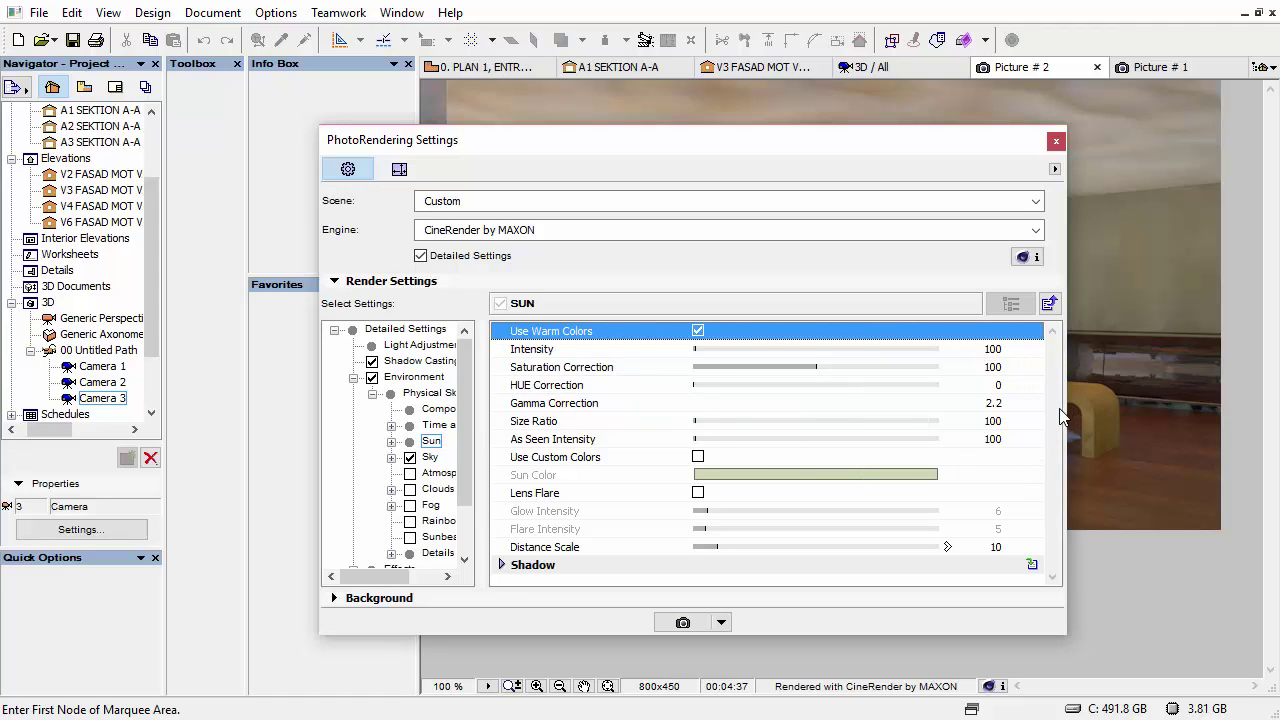
click(502, 565)
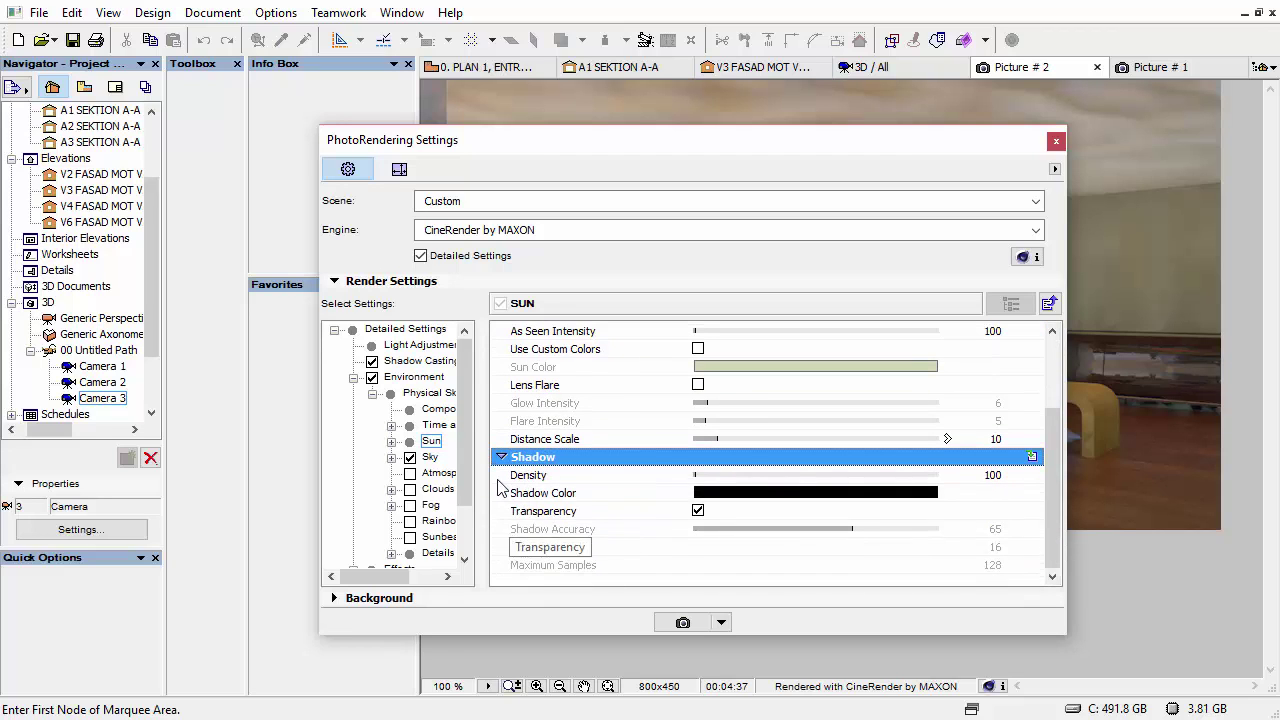
- Review the Sun and the Time and Location settings of the Physical Sky and collapse the Environment branch
click(502, 457)
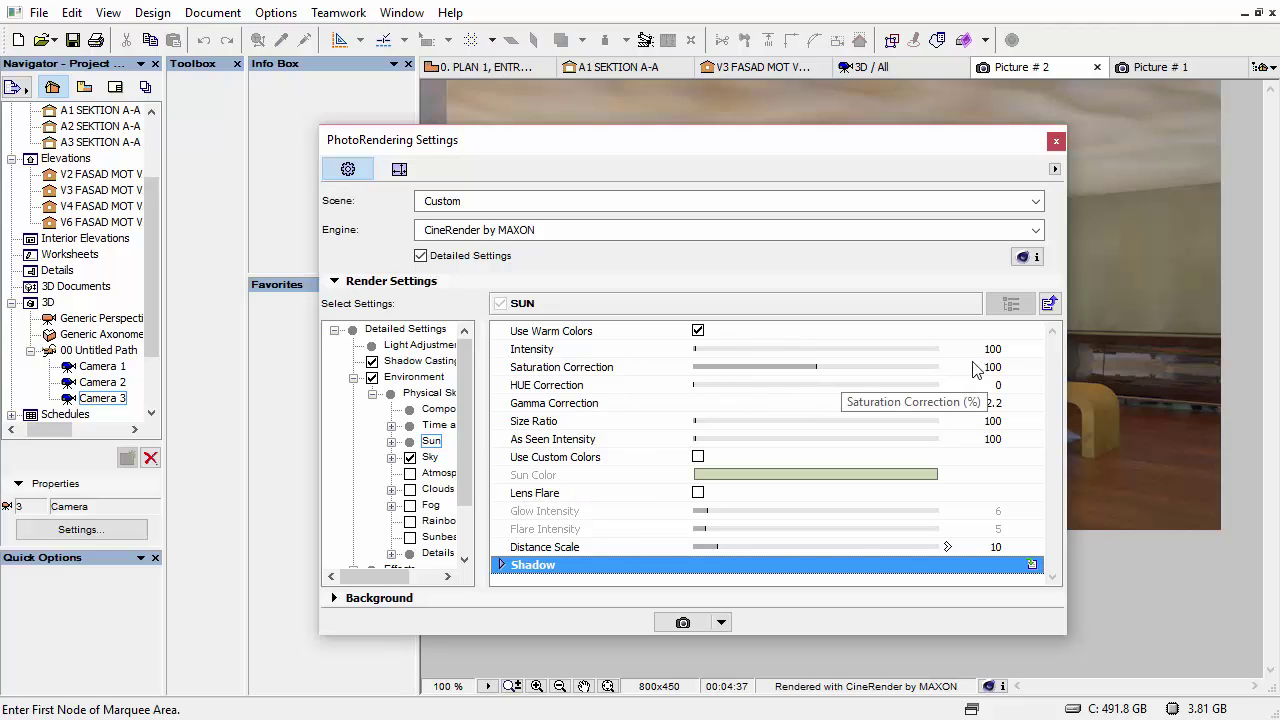
click(430, 392)
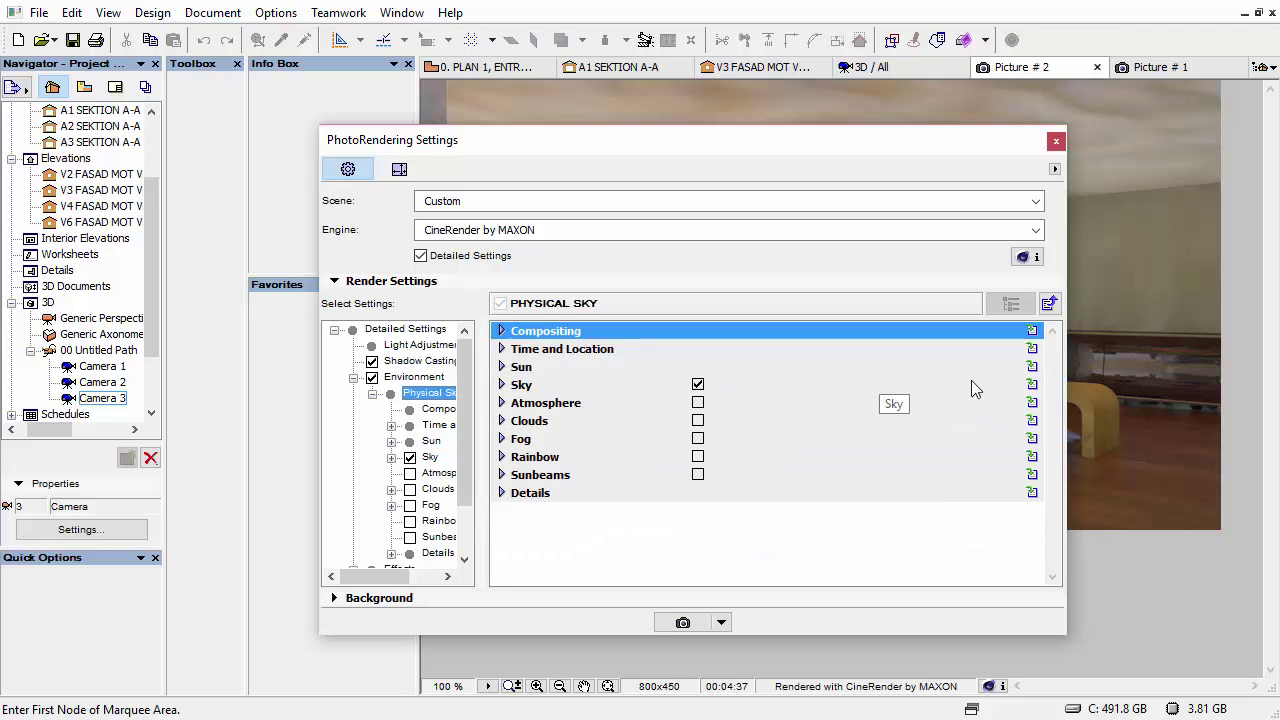
click(1033, 350)
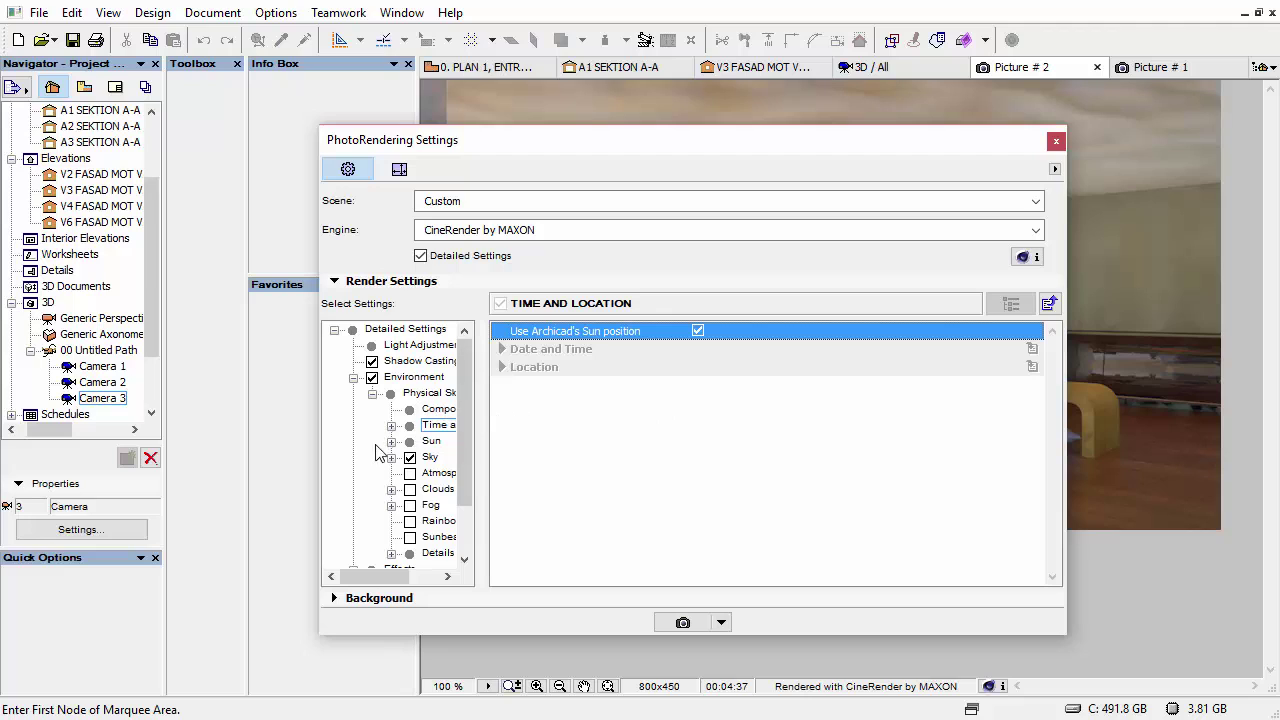
click(430, 441)
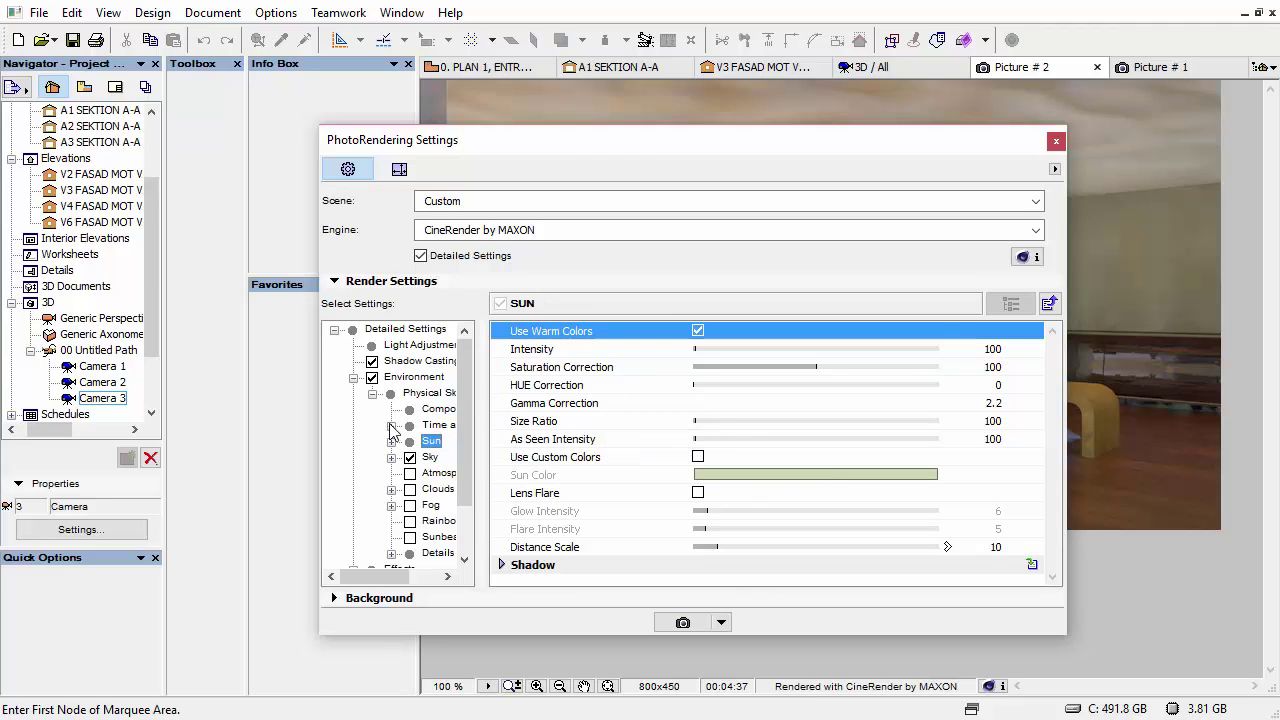
click(372, 394)
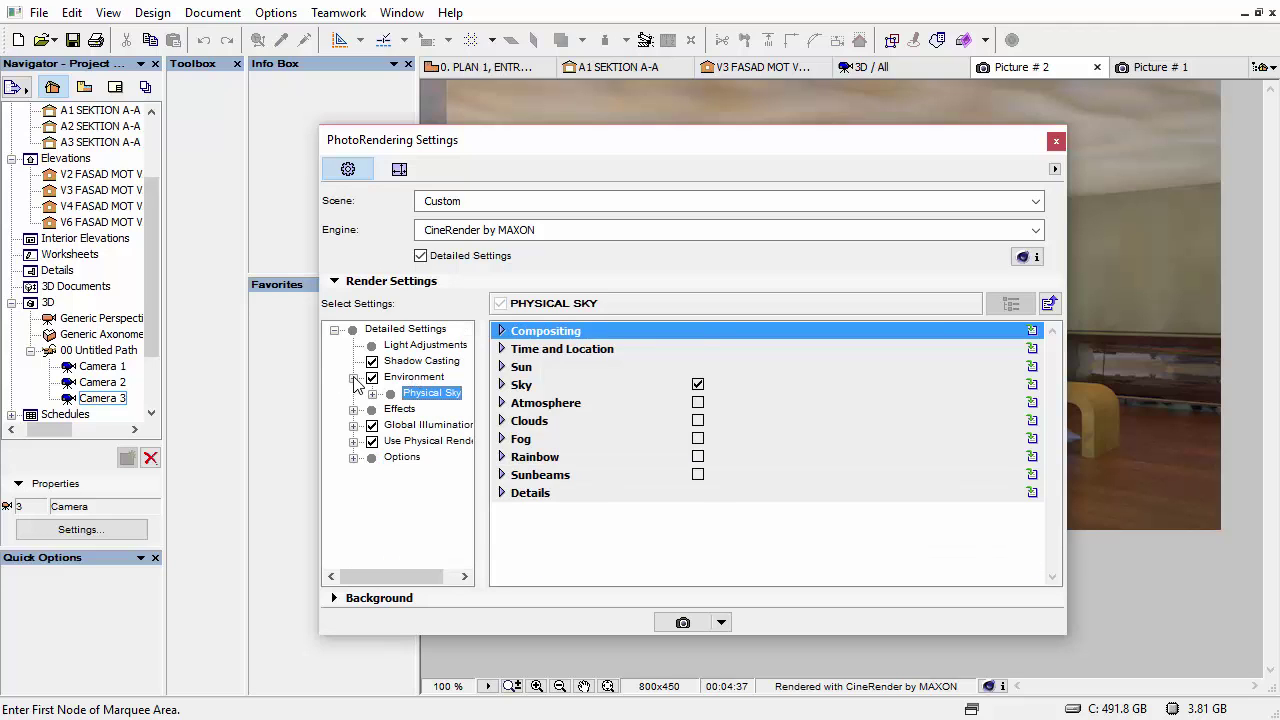
click(354, 378)
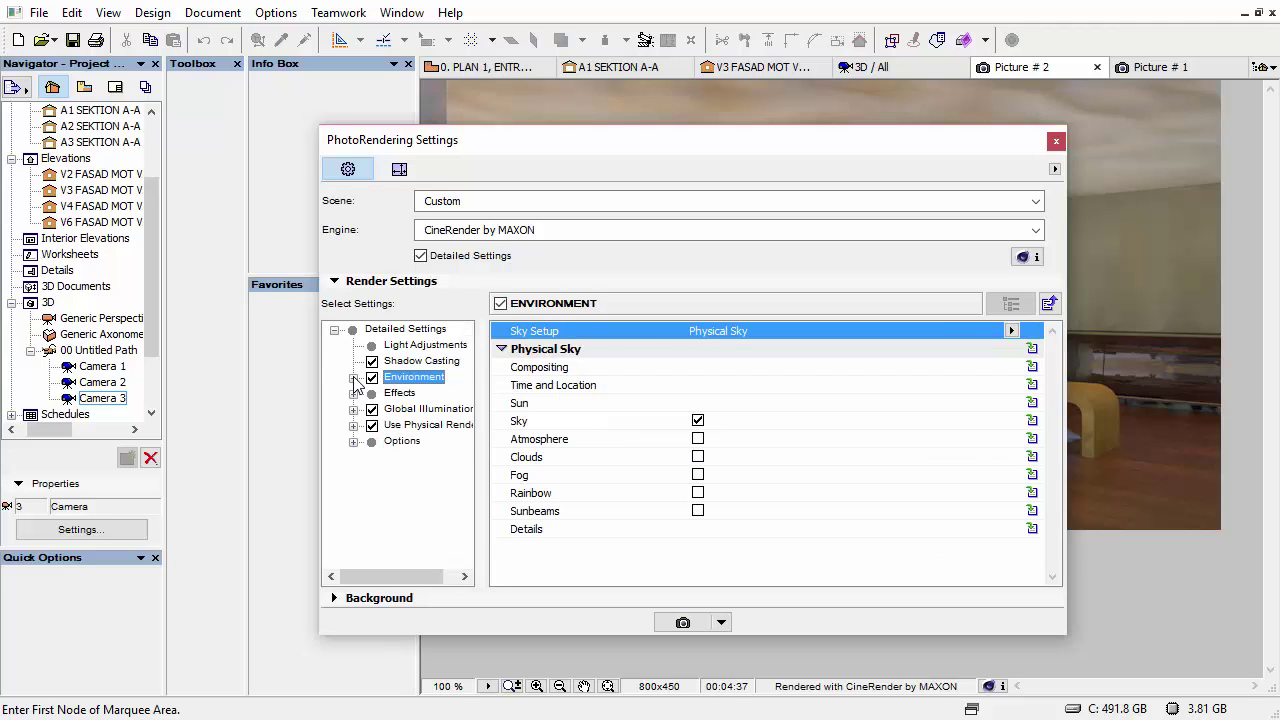
- Examine the Light Adjustments, the Physical Camera settings with their shutter speed choices, and the Physical Renderer Options
click(410, 330)
click(412, 347)
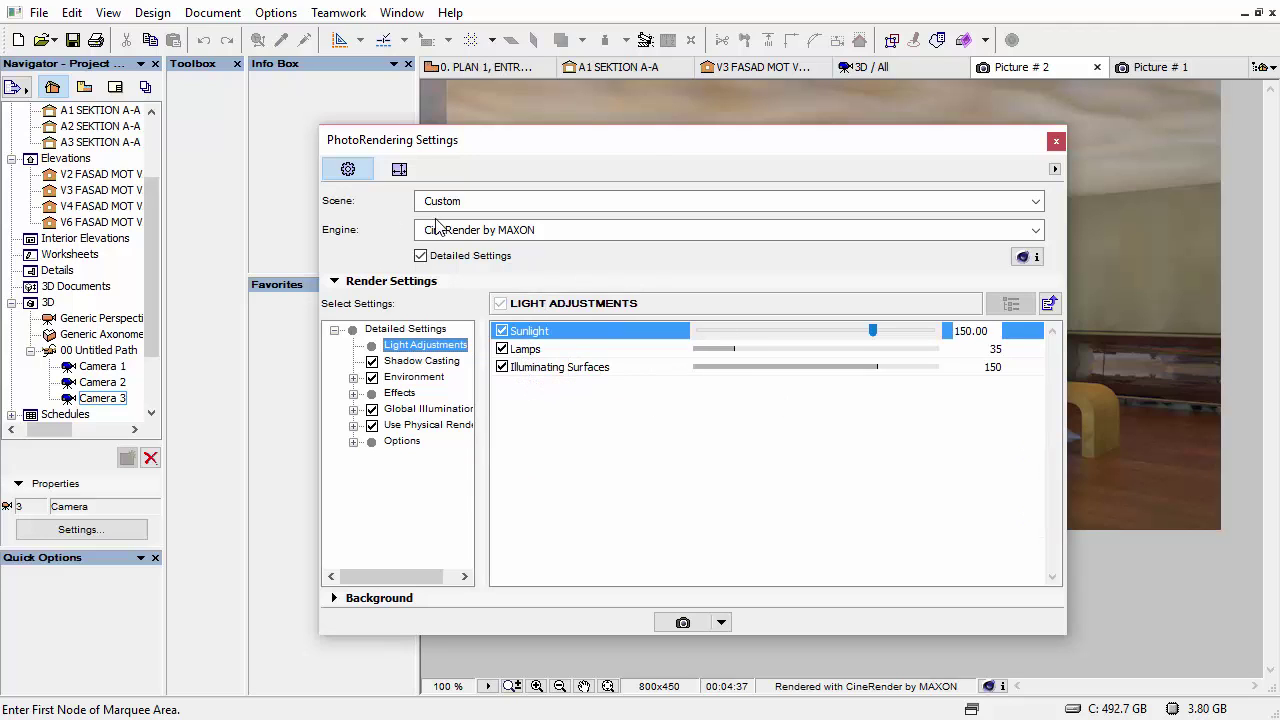
click(353, 426)
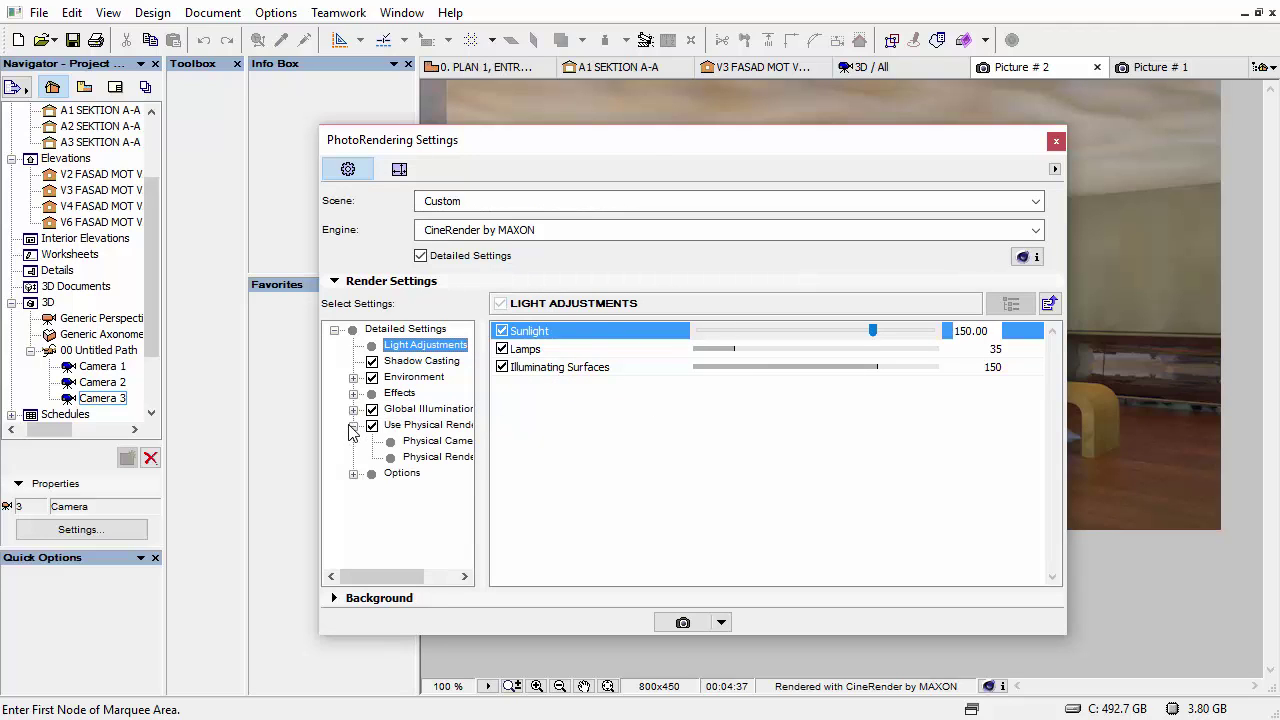
click(432, 457)
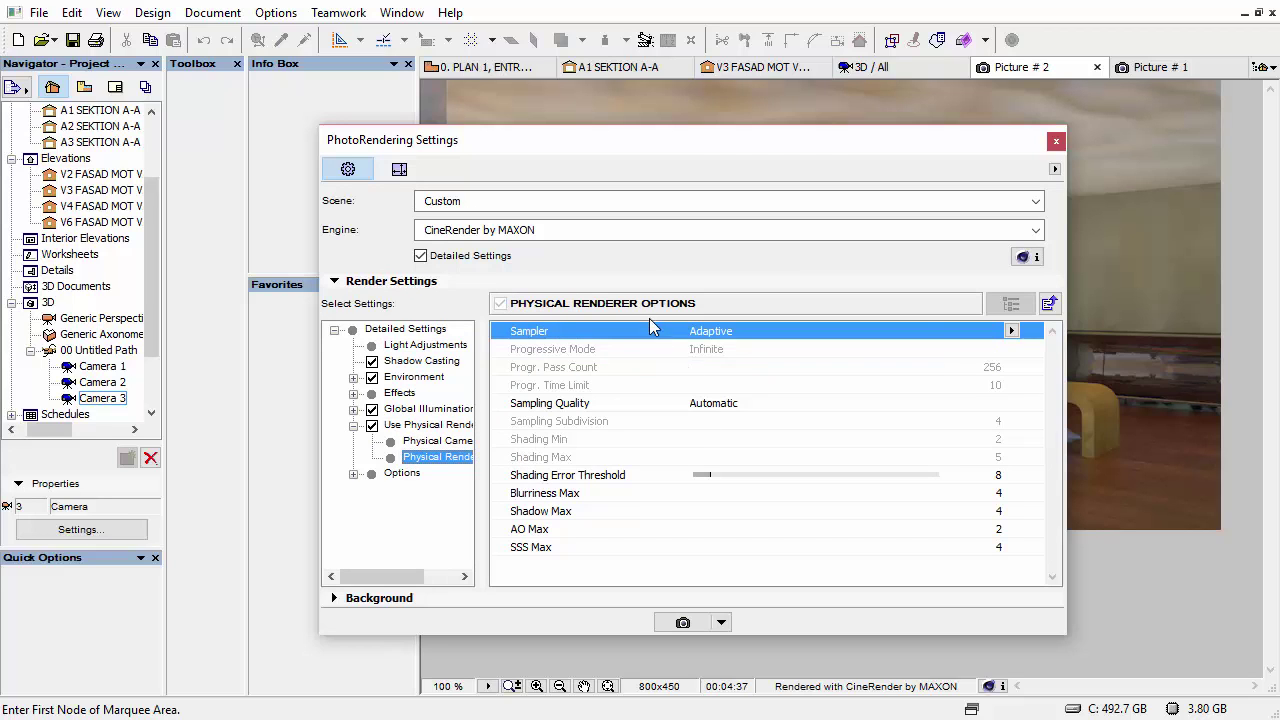
key(Up)
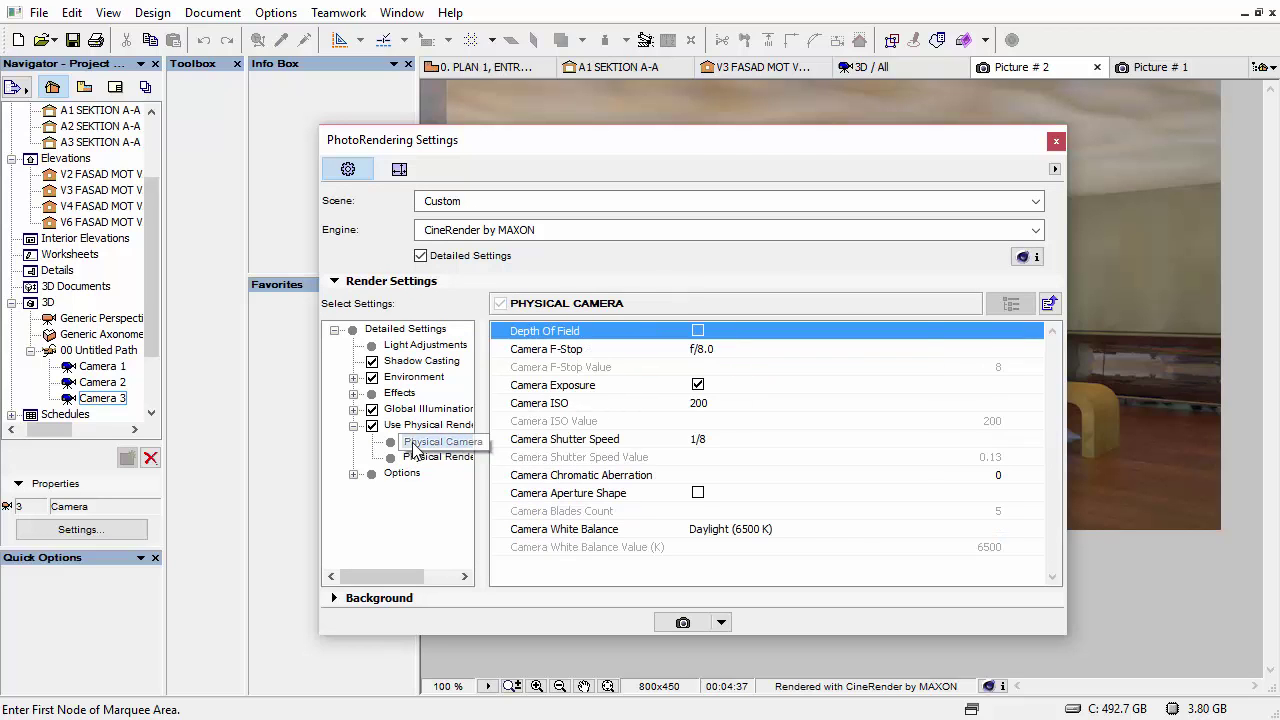
click(704, 442)
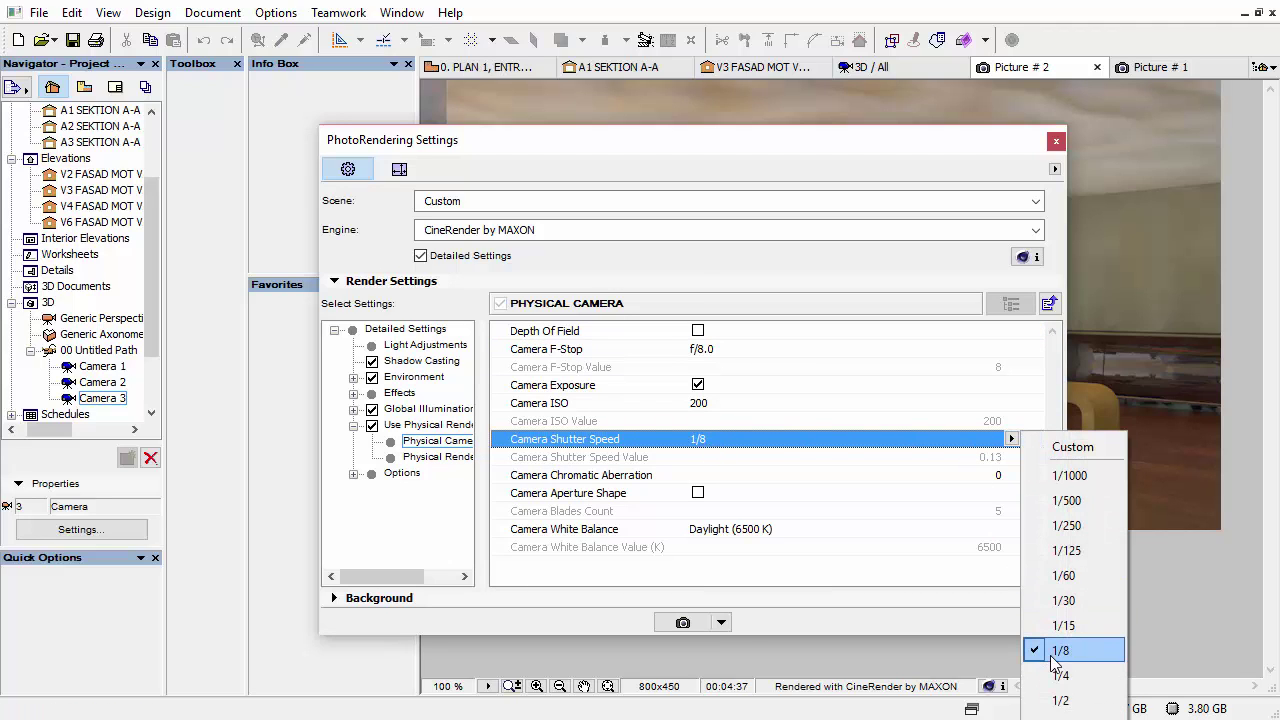
click(800, 620)
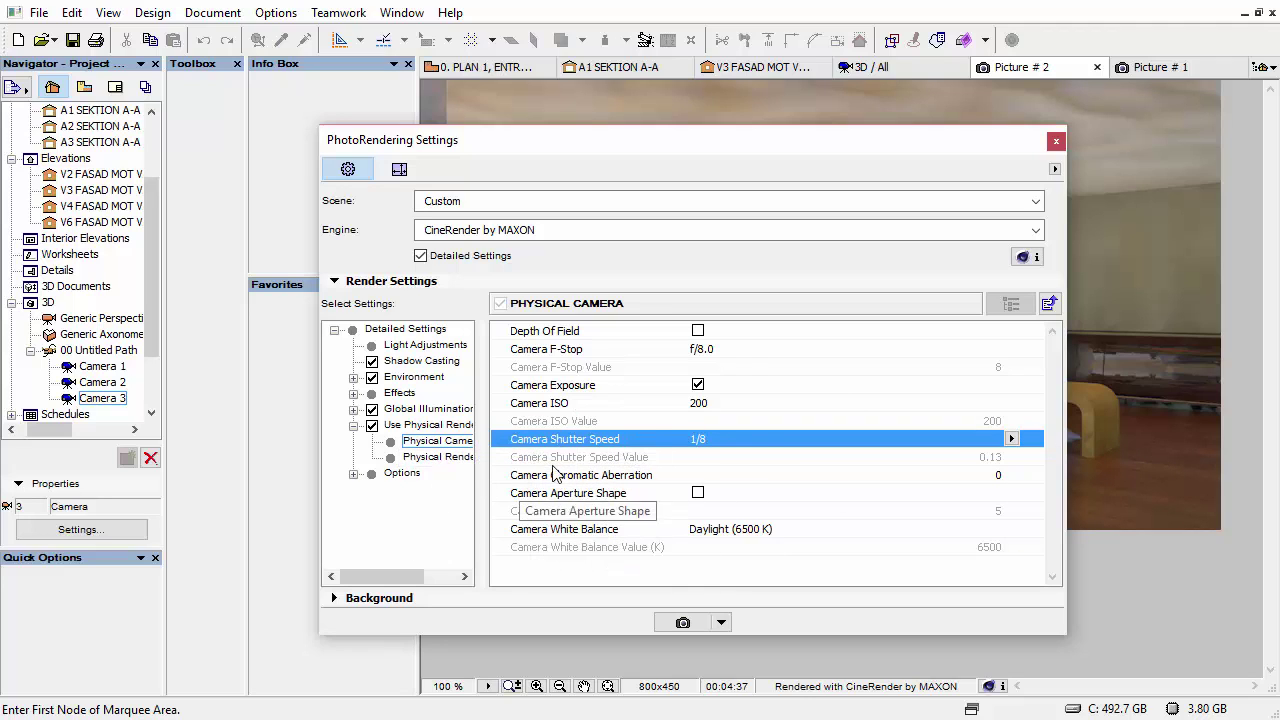
click(395, 459)
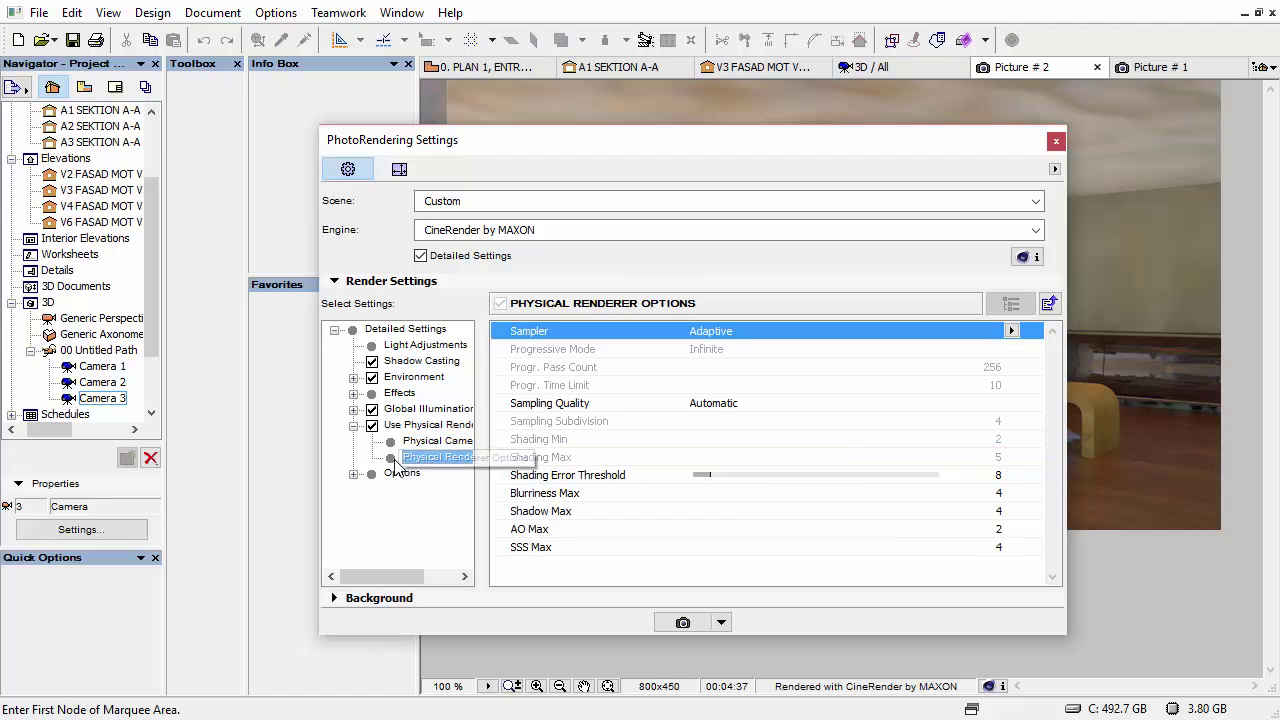
click(353, 425)
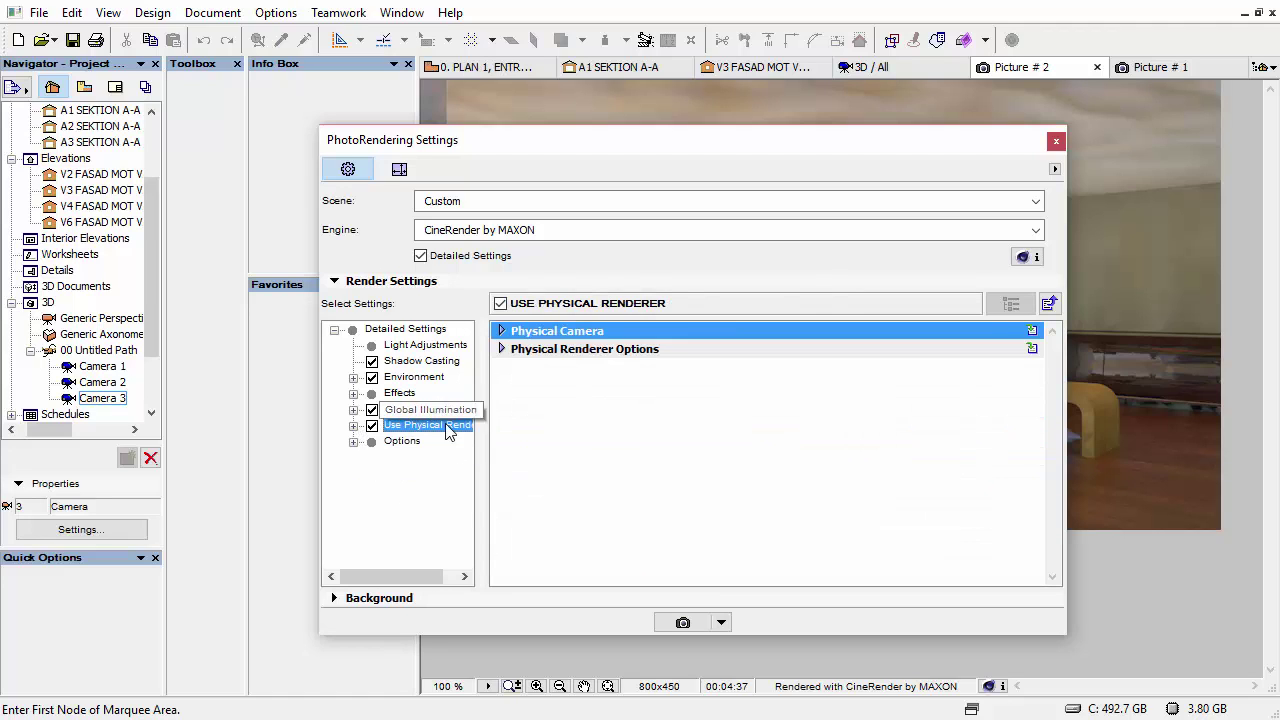
- Store the custom settings as the scene MN_Interior Views (Physical Sky) Medium and start rendering with it
drag(477, 483, 529, 483)
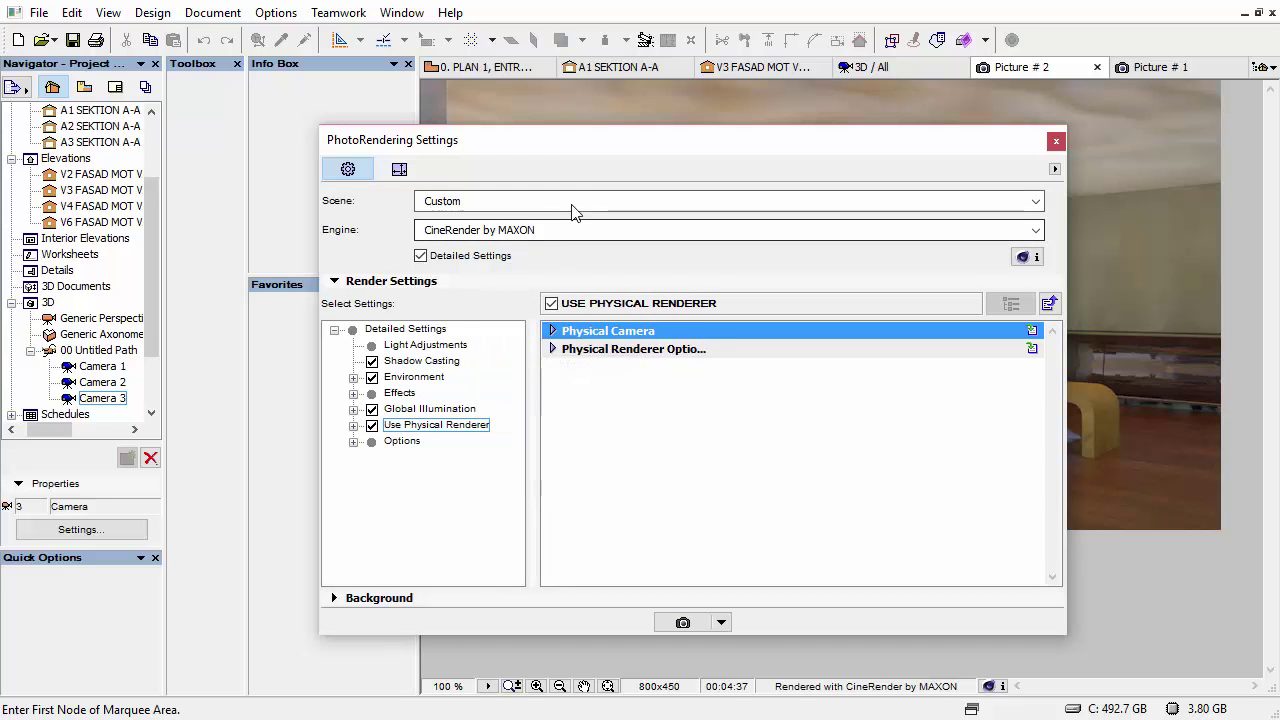
click(571, 203)
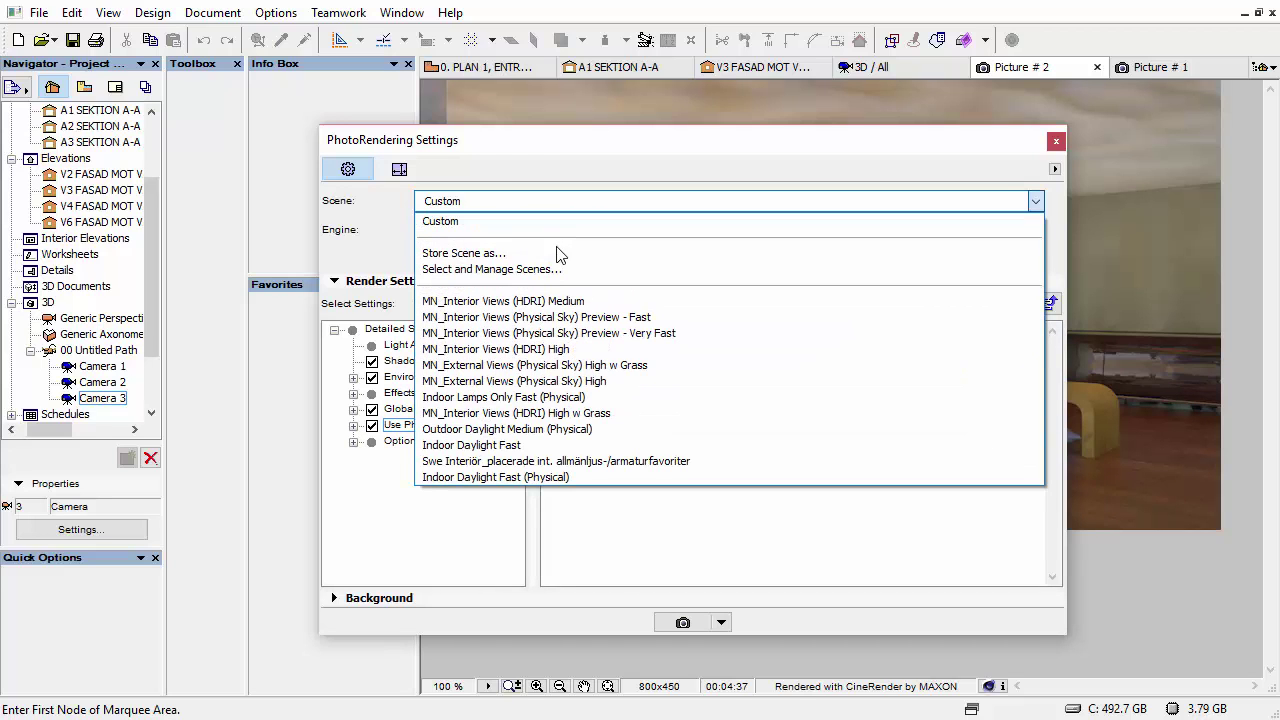
click(436, 257)
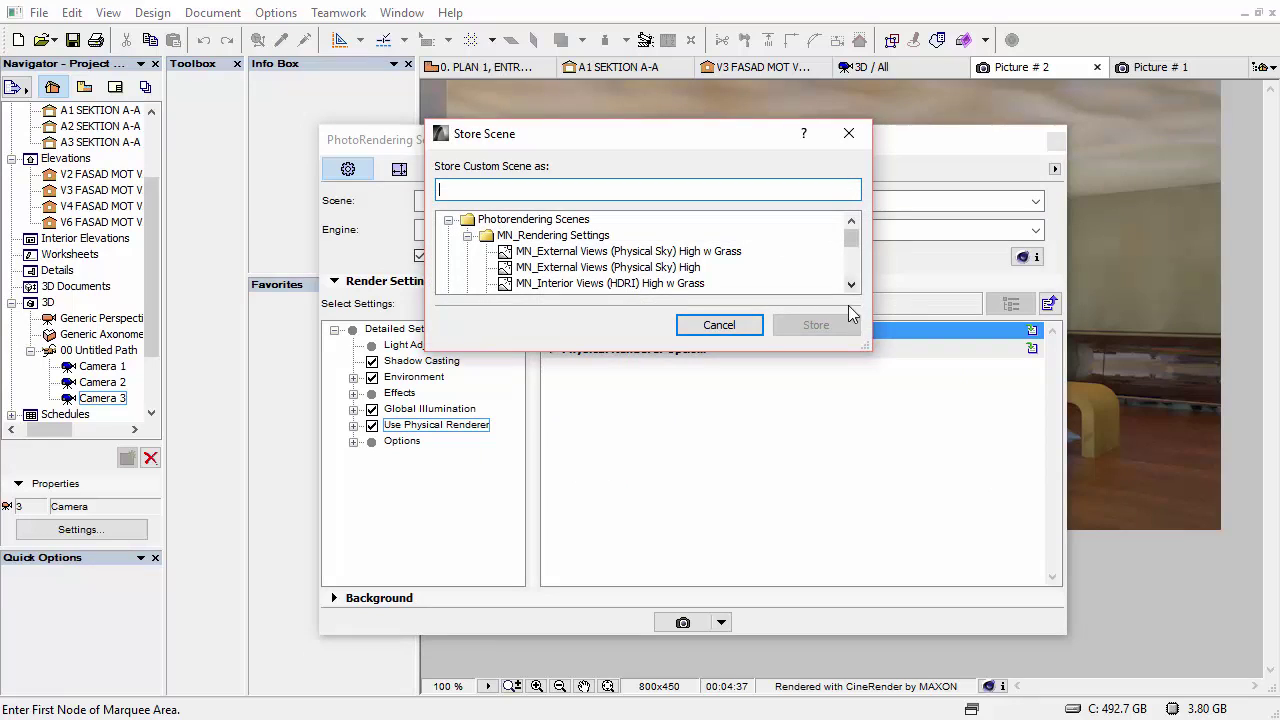
drag(866, 349, 920, 502)
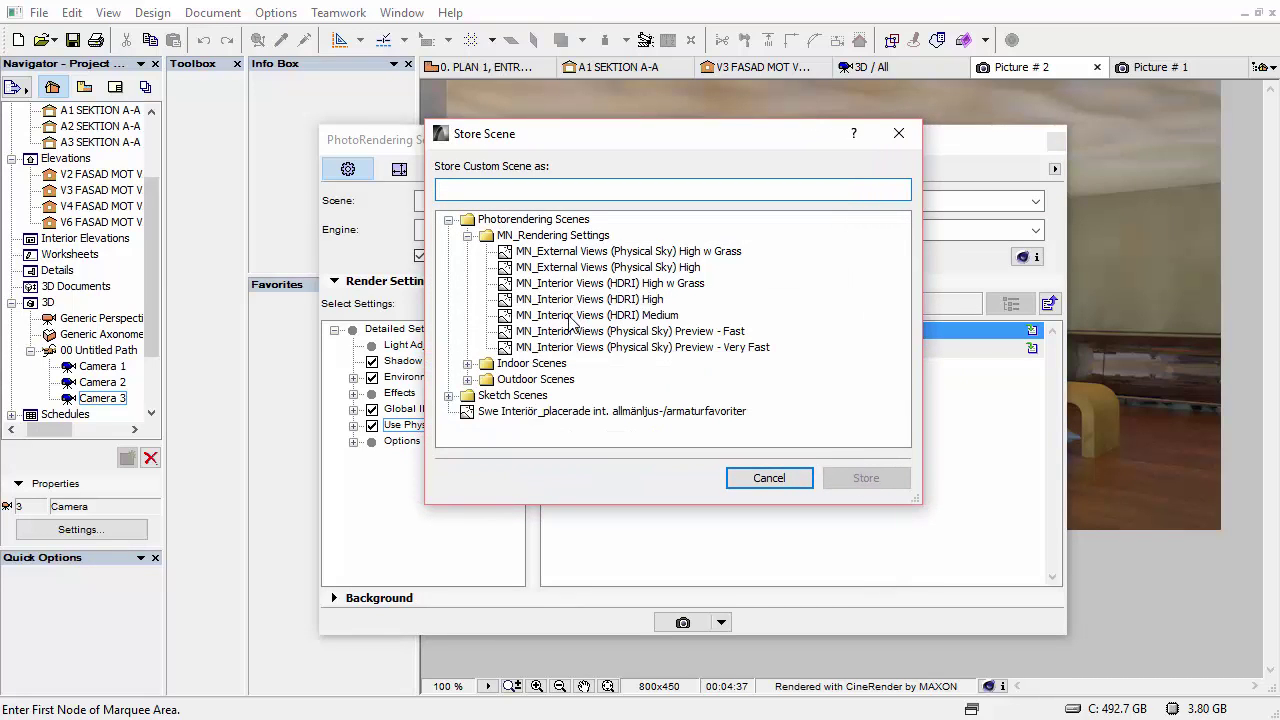
click(643, 318)
click(541, 190)
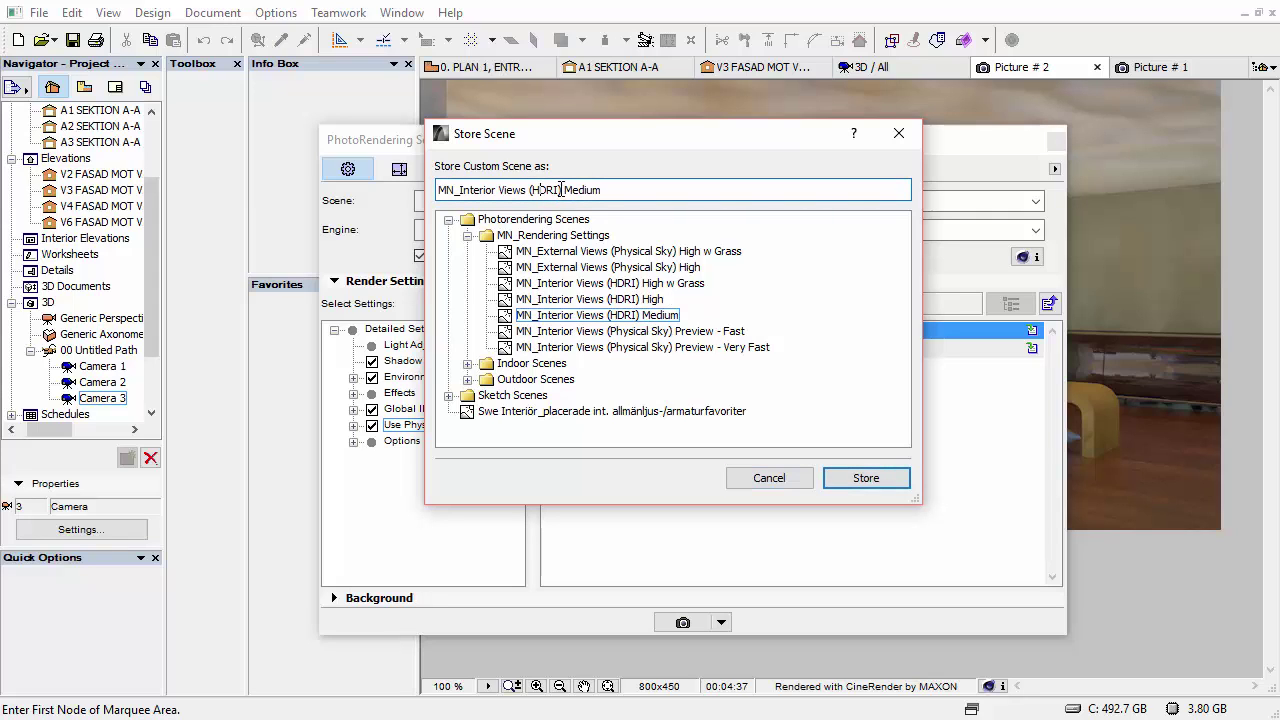
drag(551, 190, 529, 191)
key(Left)
text(Physical Sky)
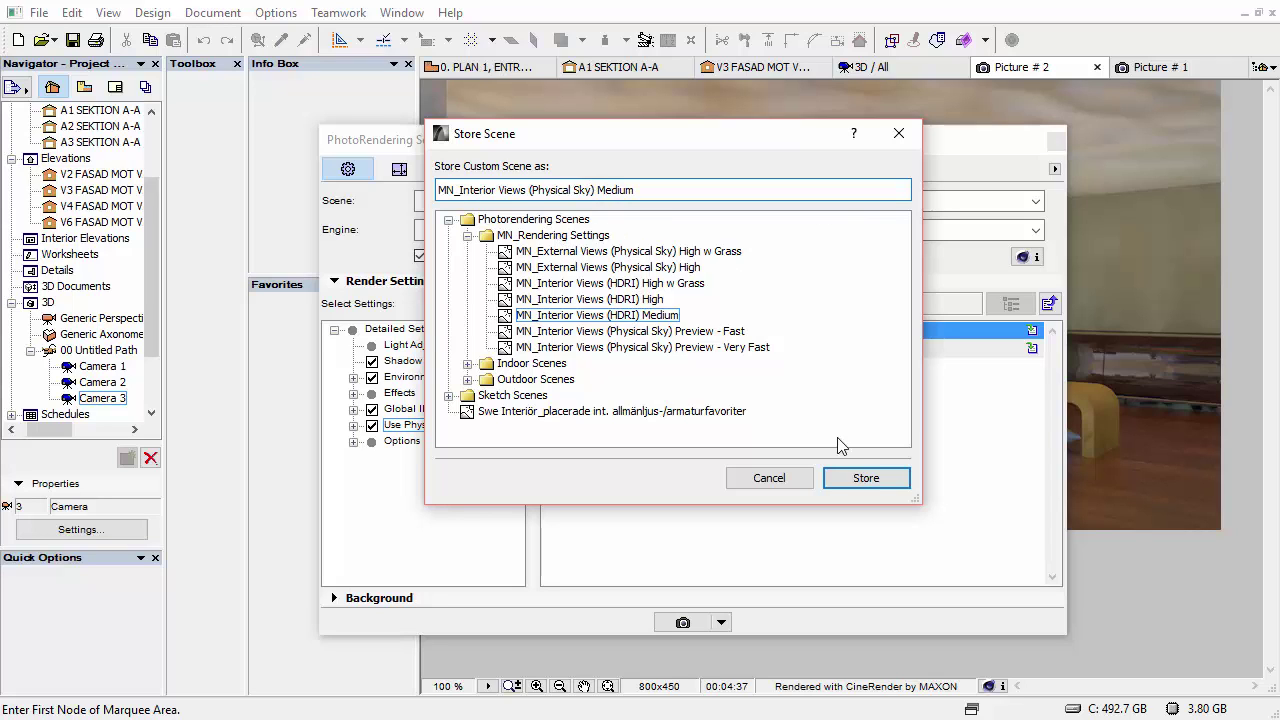
click(863, 477)
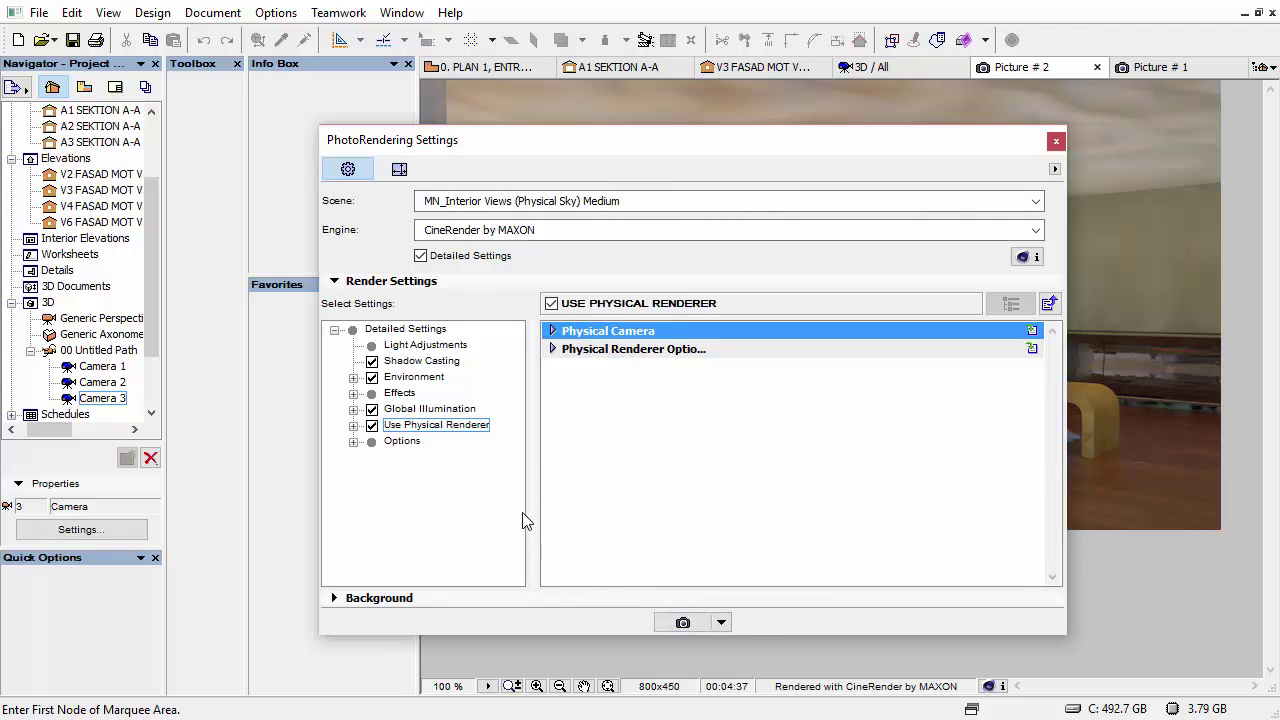
click(683, 624)
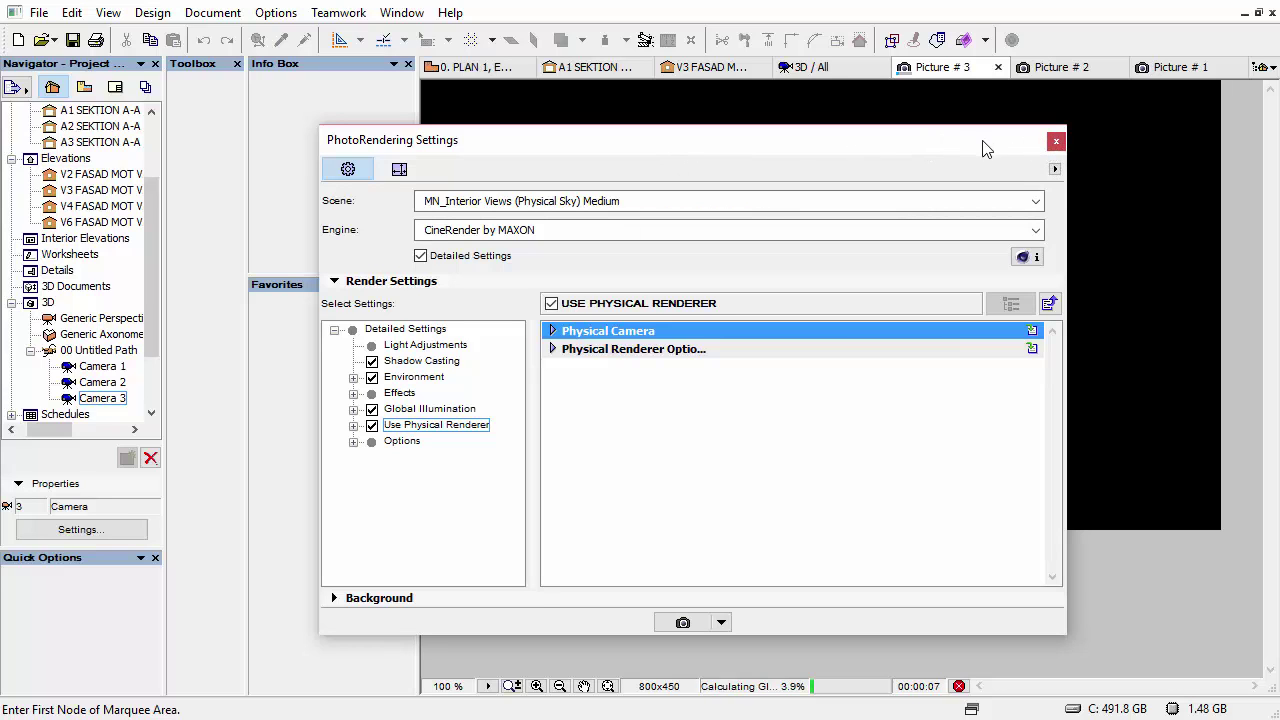
- Apply the scene MN_Interior Views (Physical Sky) Preview - Fast from the scene manager
click(640, 201)
scroll(640, 203, up, 1)
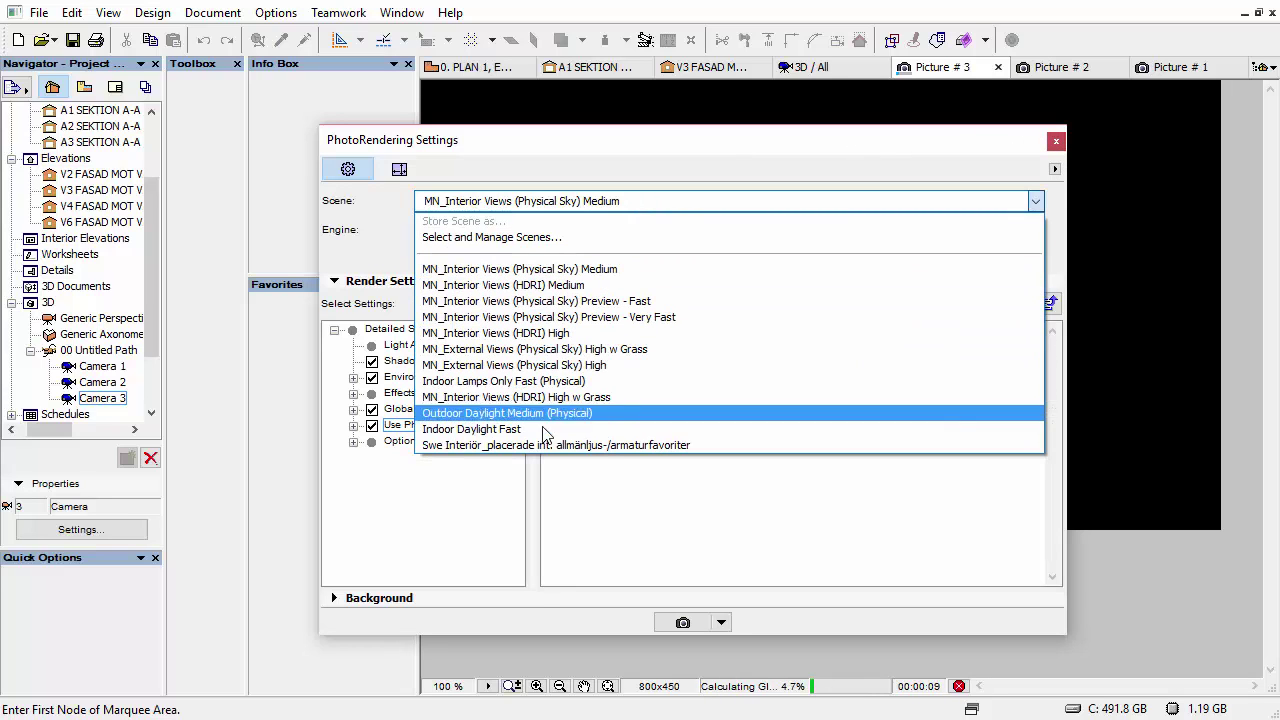
click(543, 238)
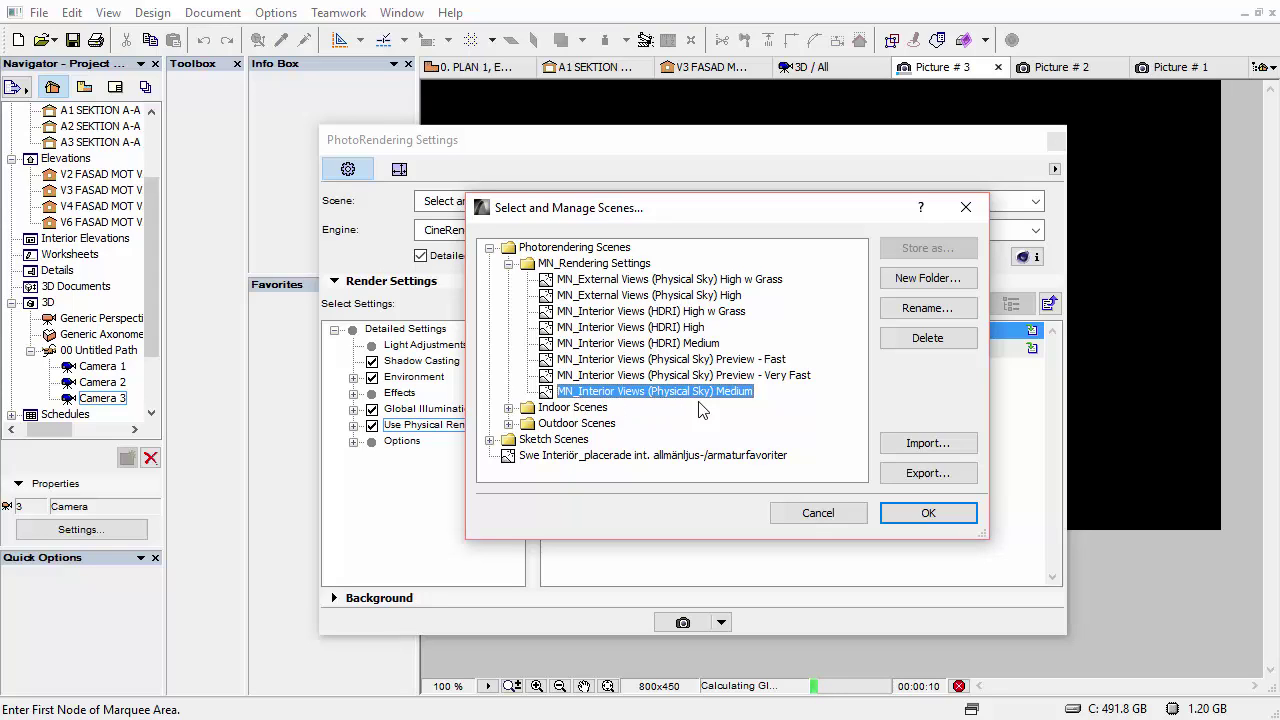
click(675, 345)
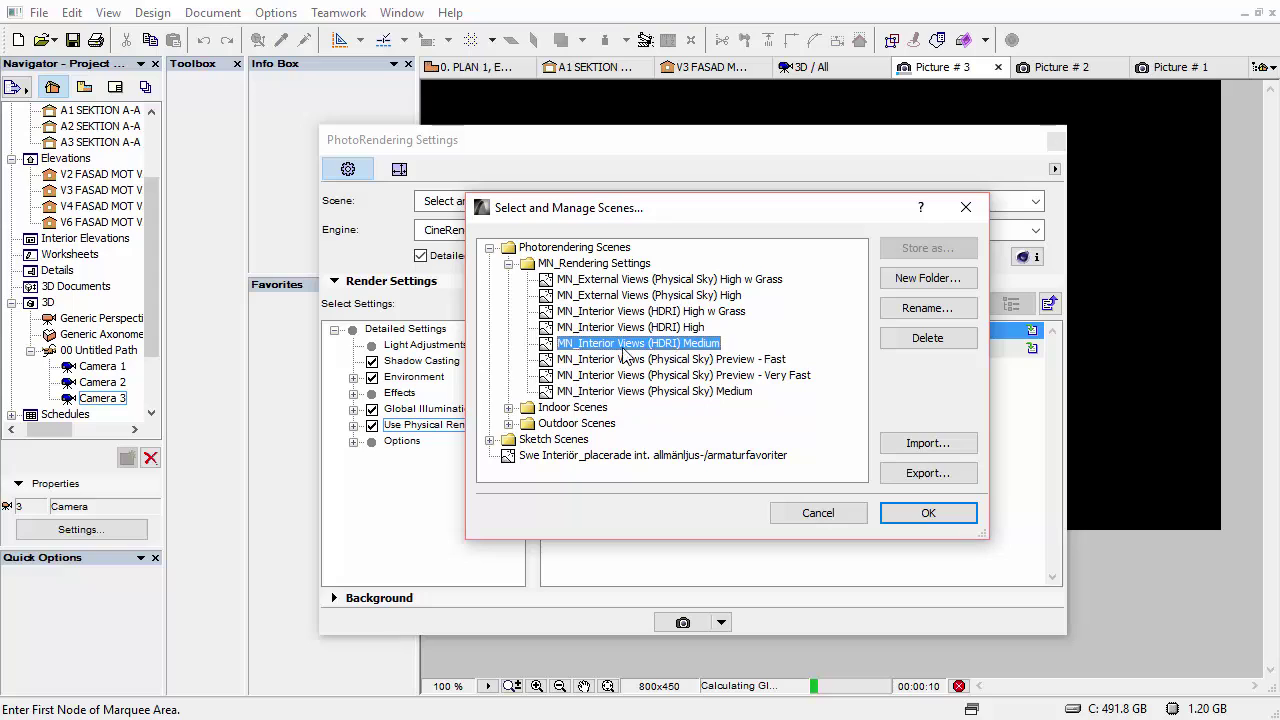
click(688, 358)
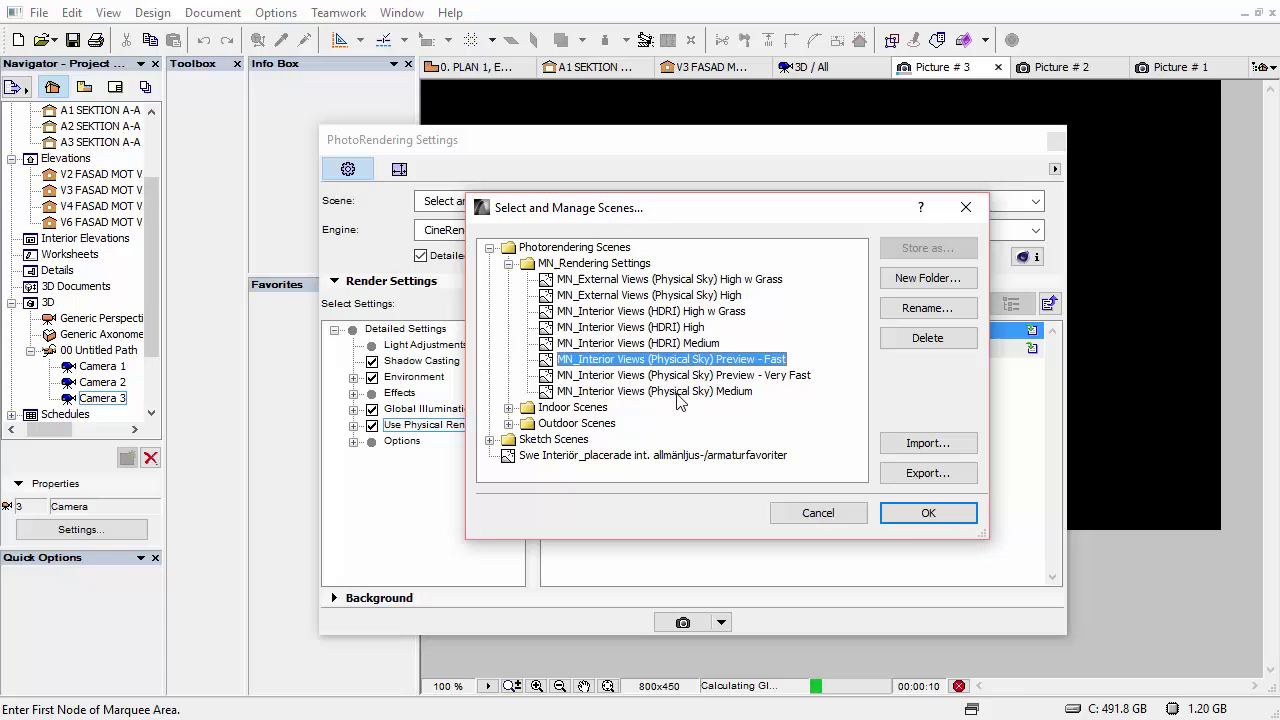
click(900, 514)
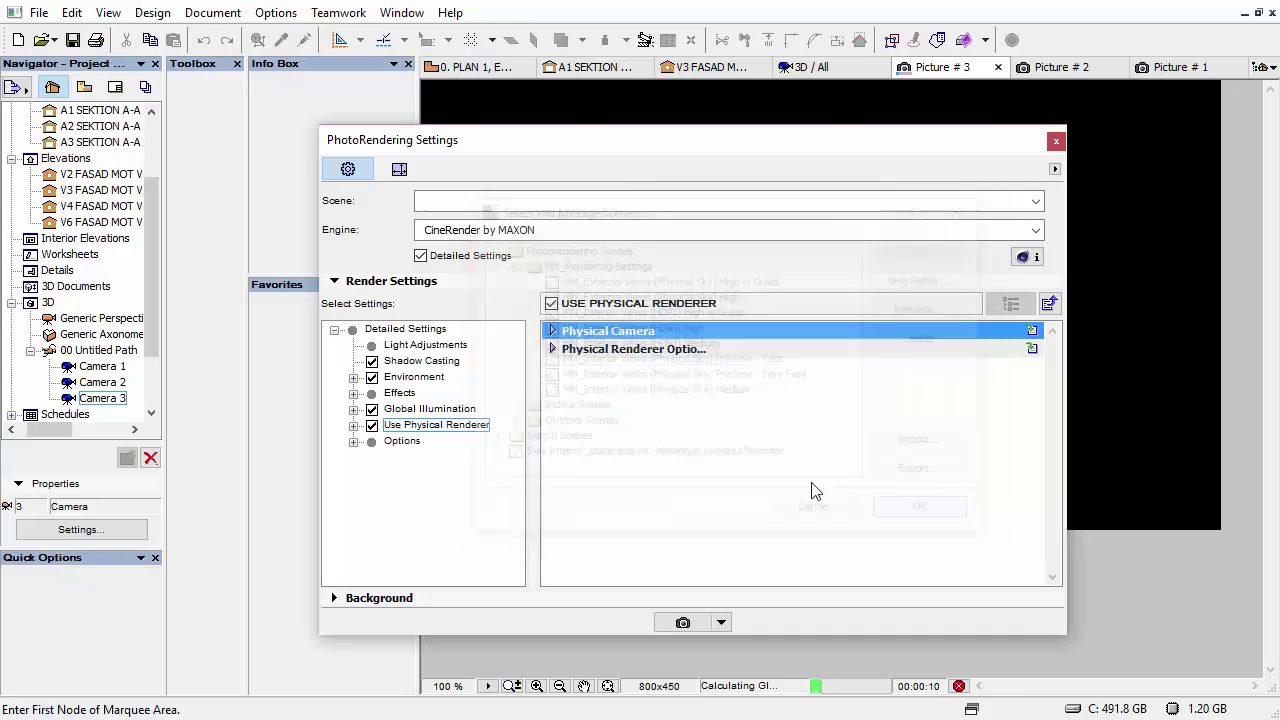
- Review the Light Adjustments and Shadow Casting settings of the Preview - Fast interior scene
click(400, 330)
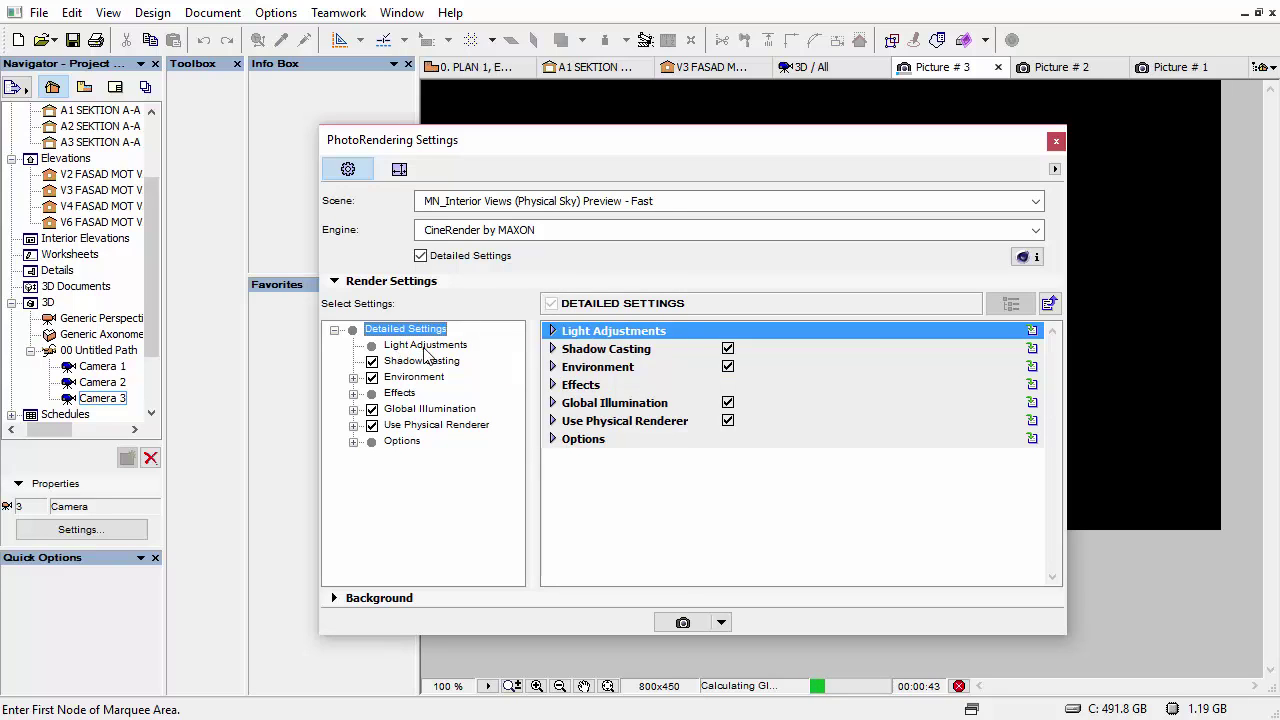
click(425, 345)
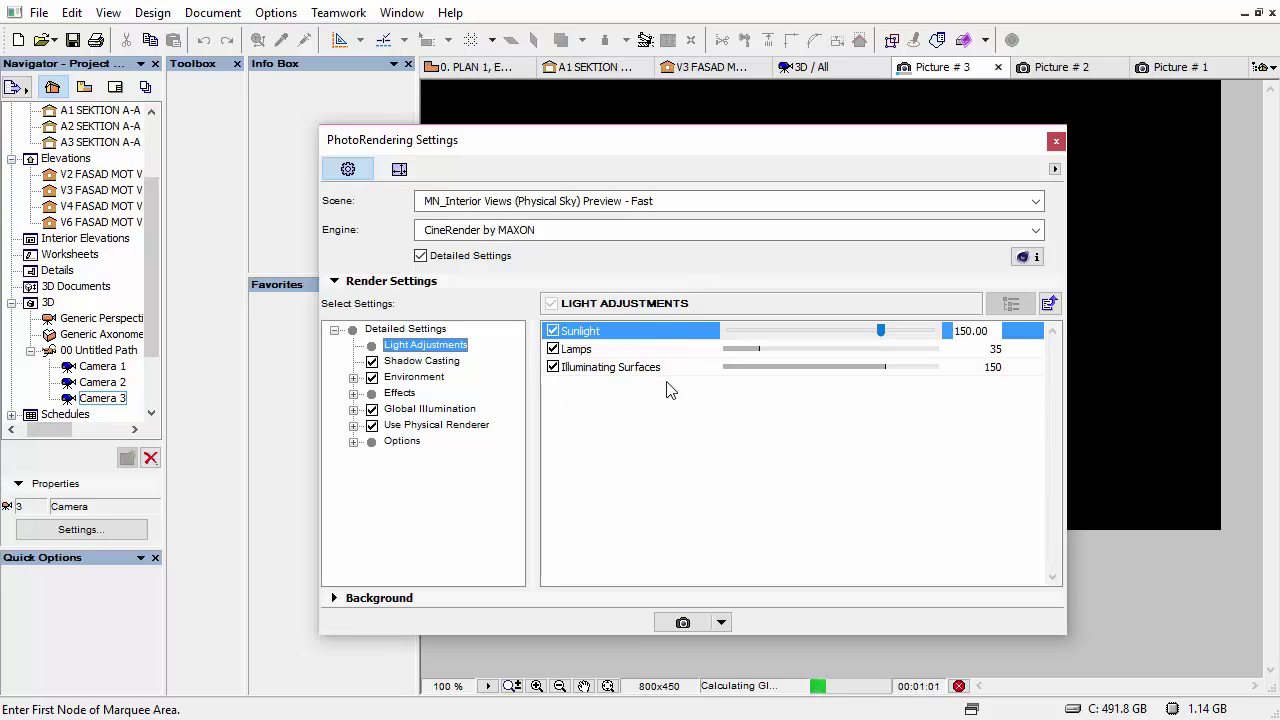
click(580, 356)
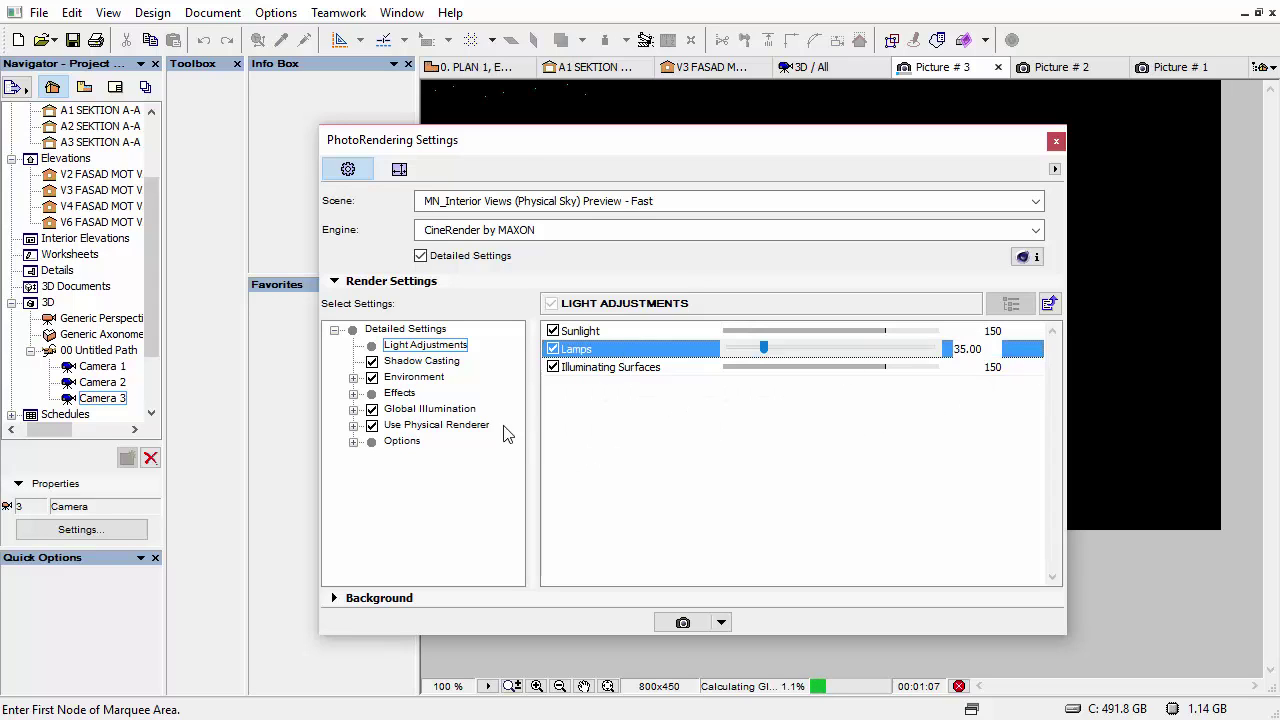
click(425, 362)
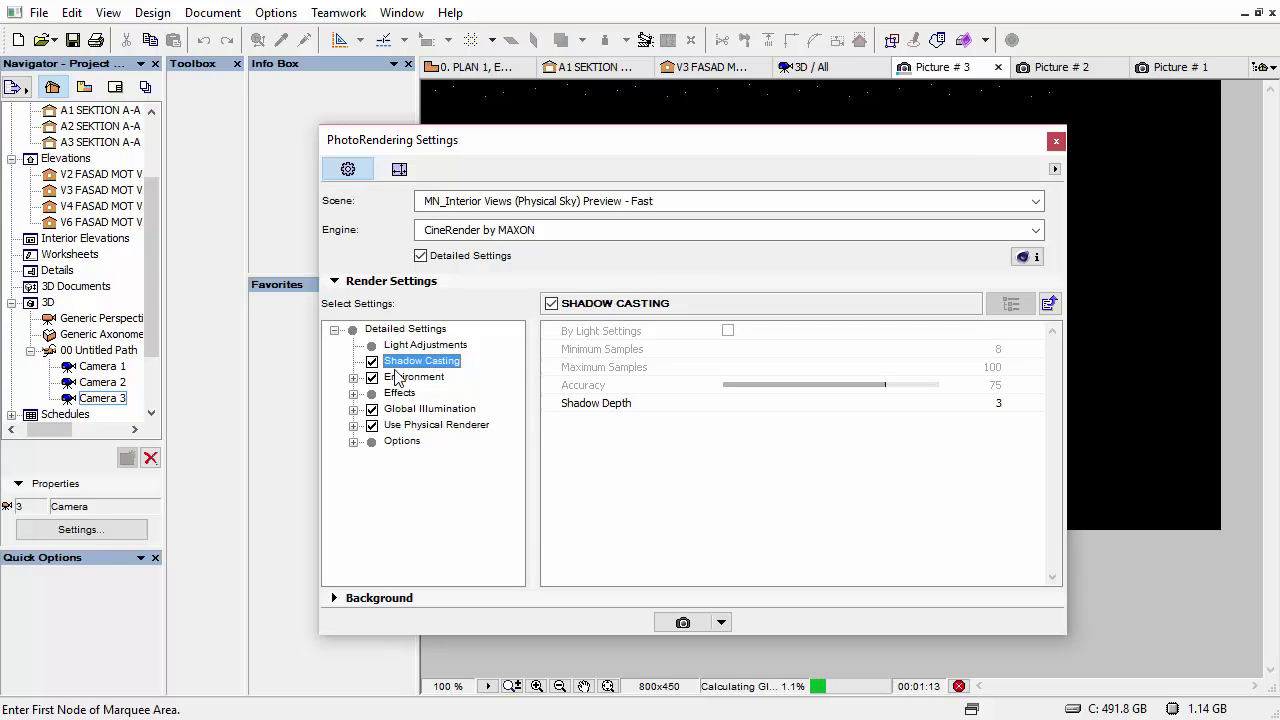
- Review the Environment settings and the Physical Sky components of the scene, and collapse the Environment branch
click(405, 377)
click(353, 378)
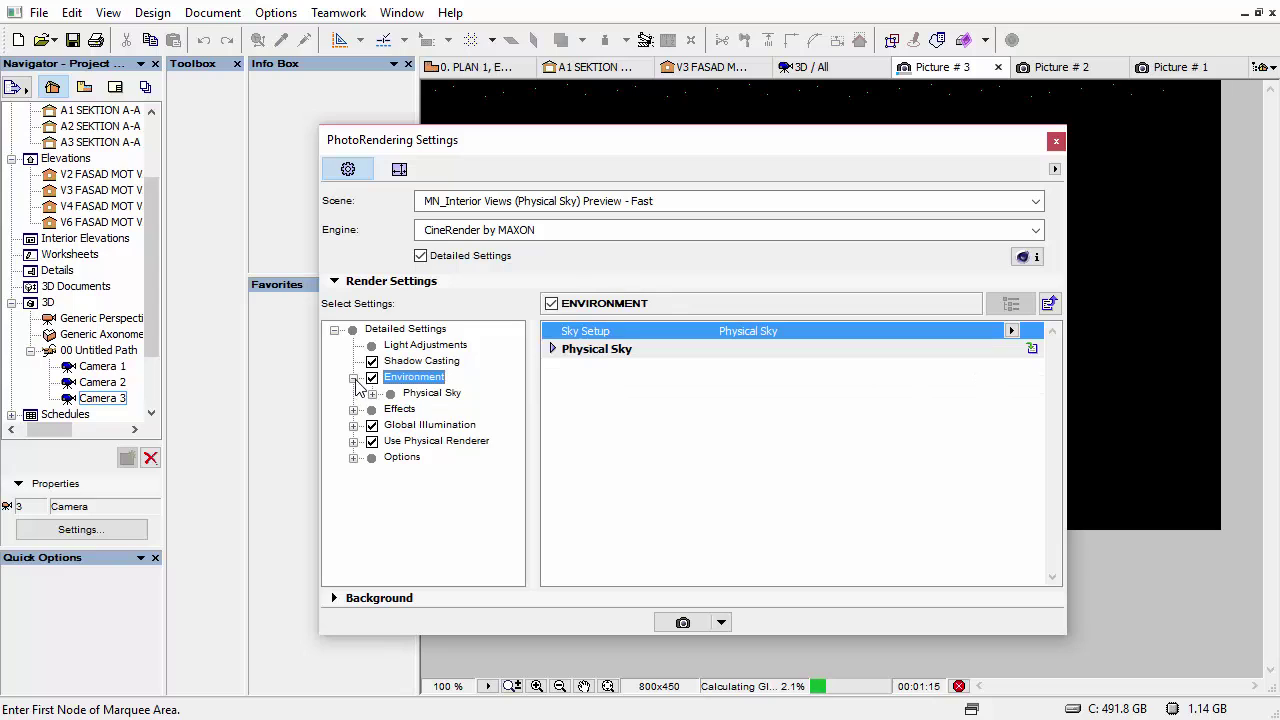
click(406, 395)
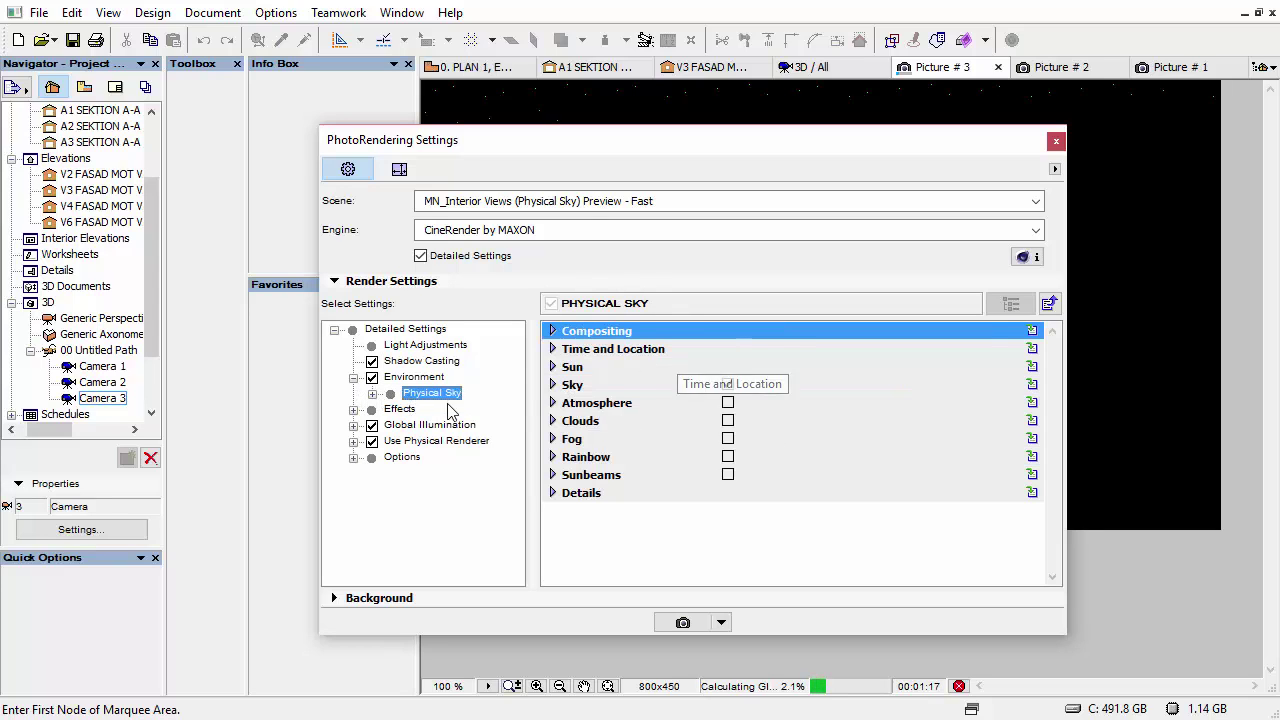
click(353, 378)
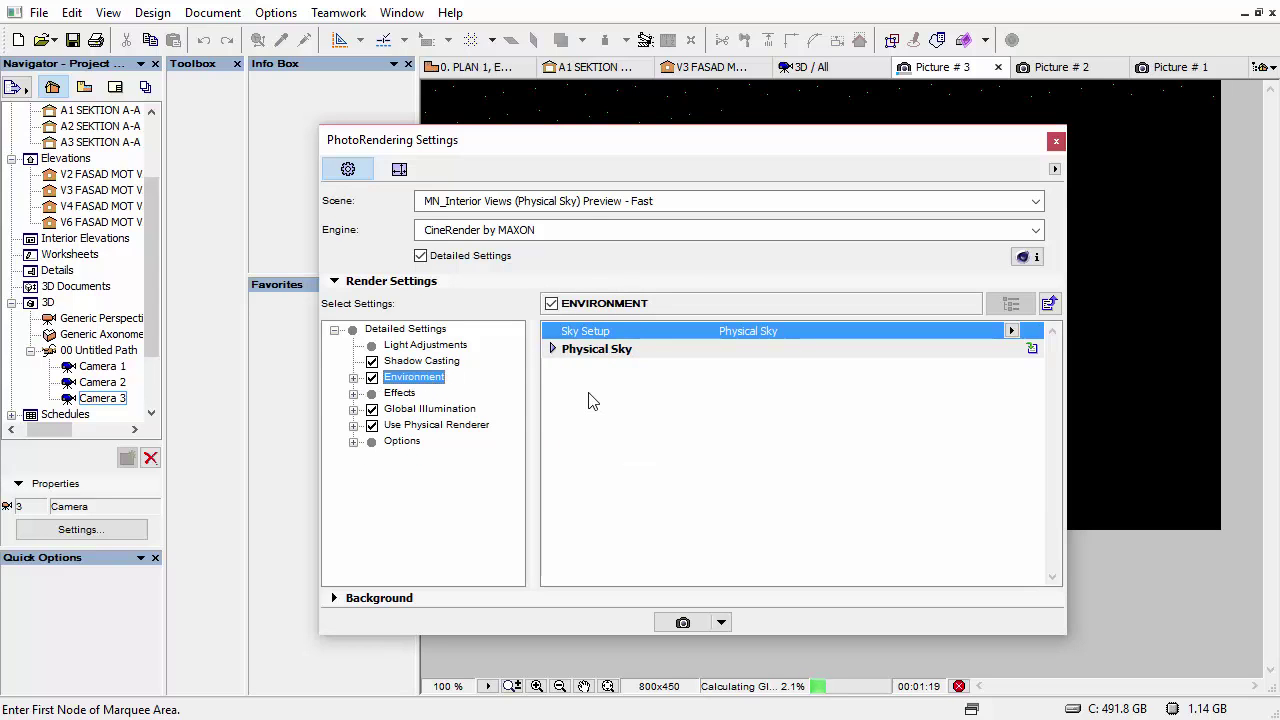
- Examine the Color Mapping settings among the Effects and collapse the Effects branch
click(353, 394)
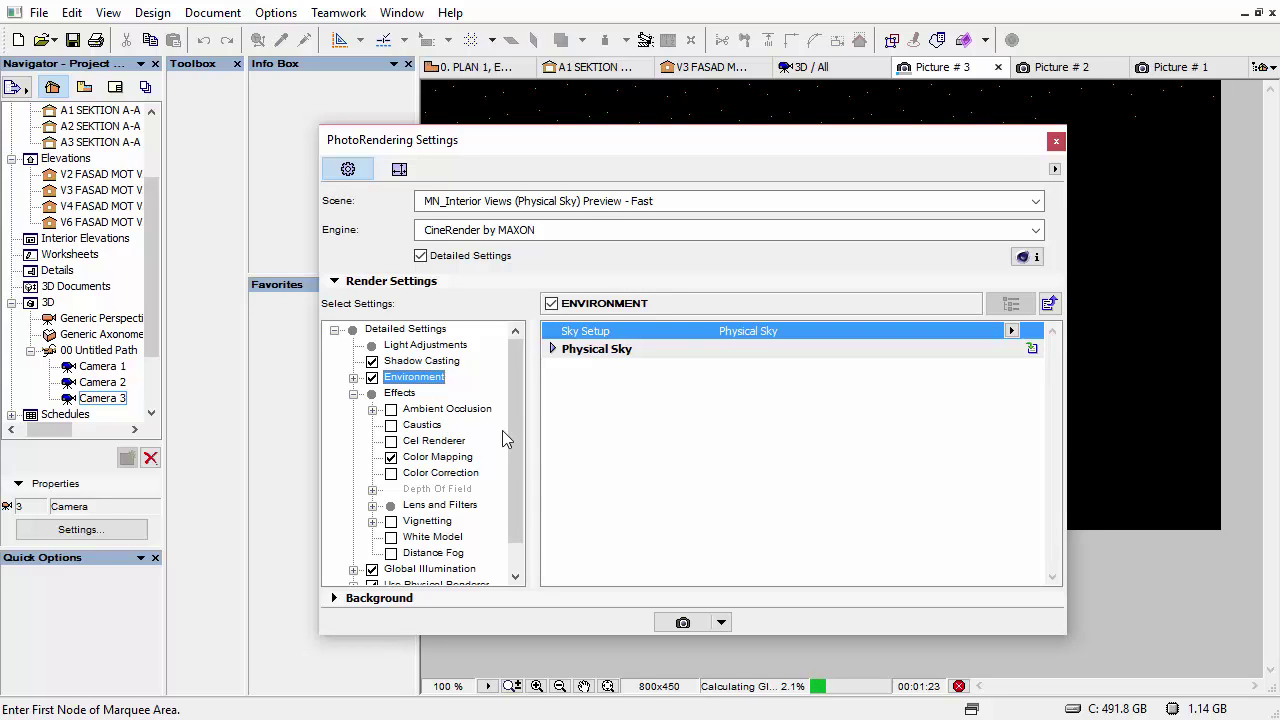
drag(517, 422, 508, 452)
click(462, 428)
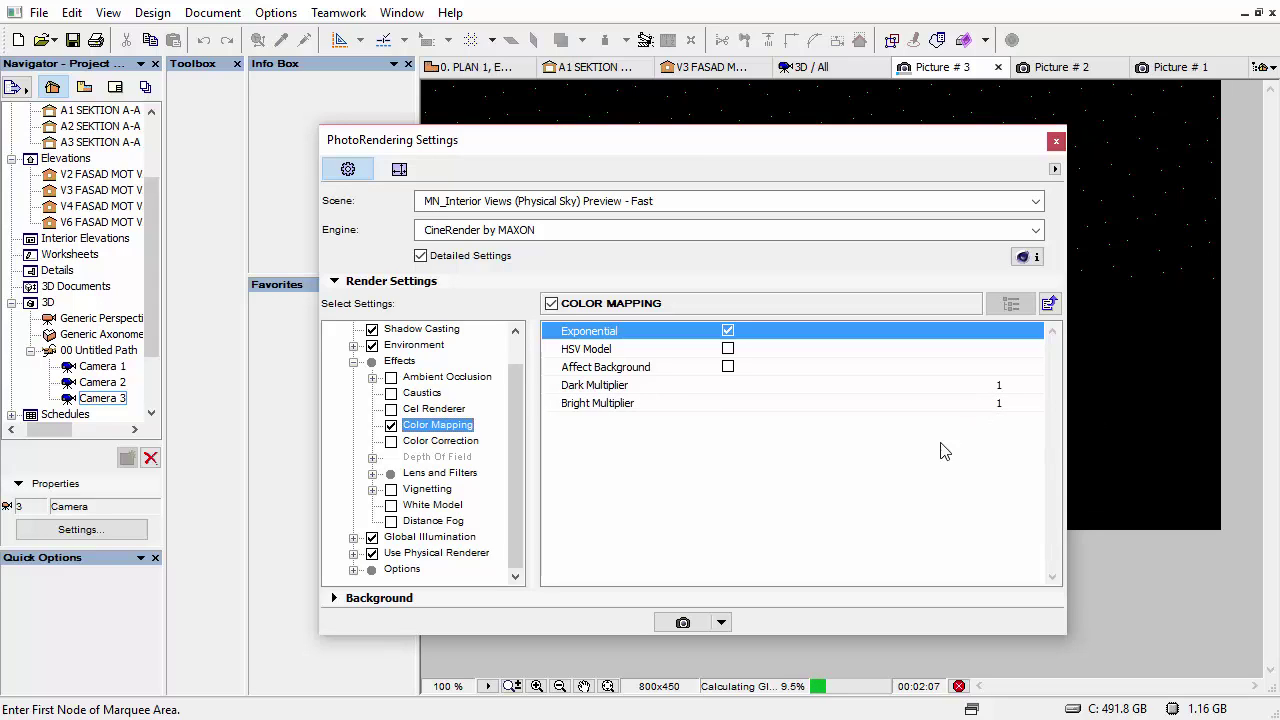
click(355, 368)
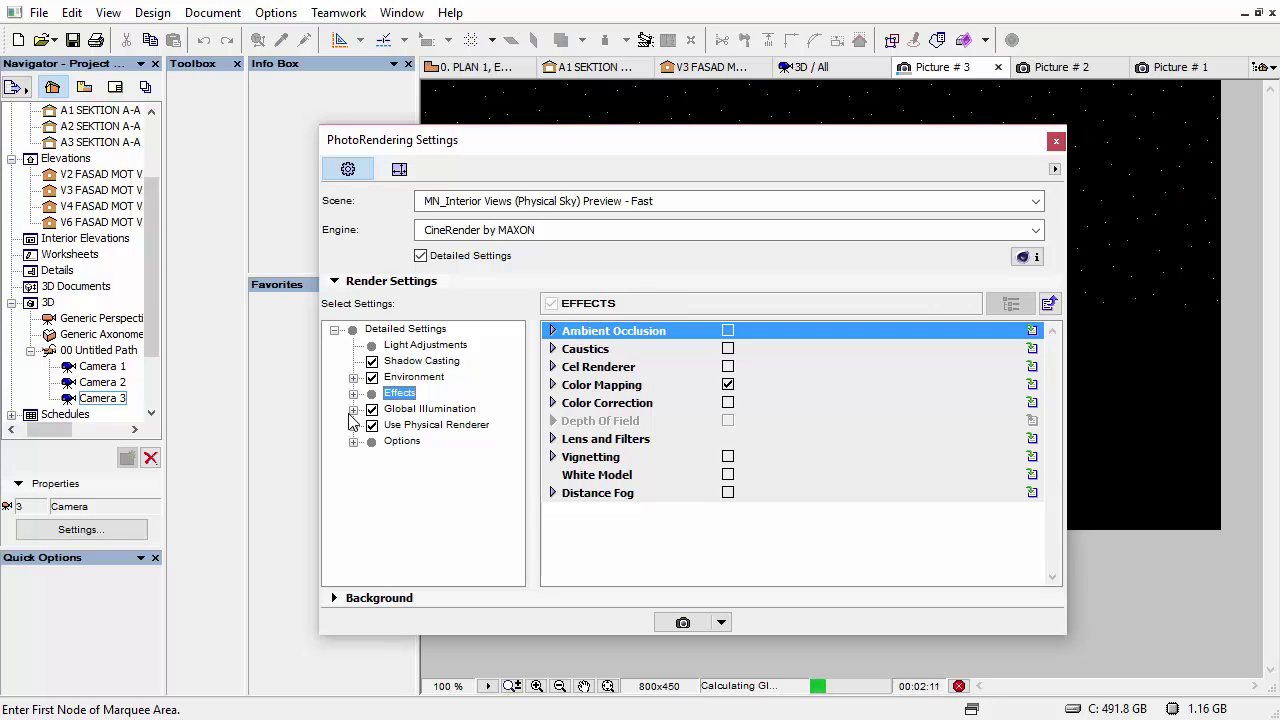
- Examine the General and Sampling settings of Global Illumination
click(354, 410)
click(422, 426)
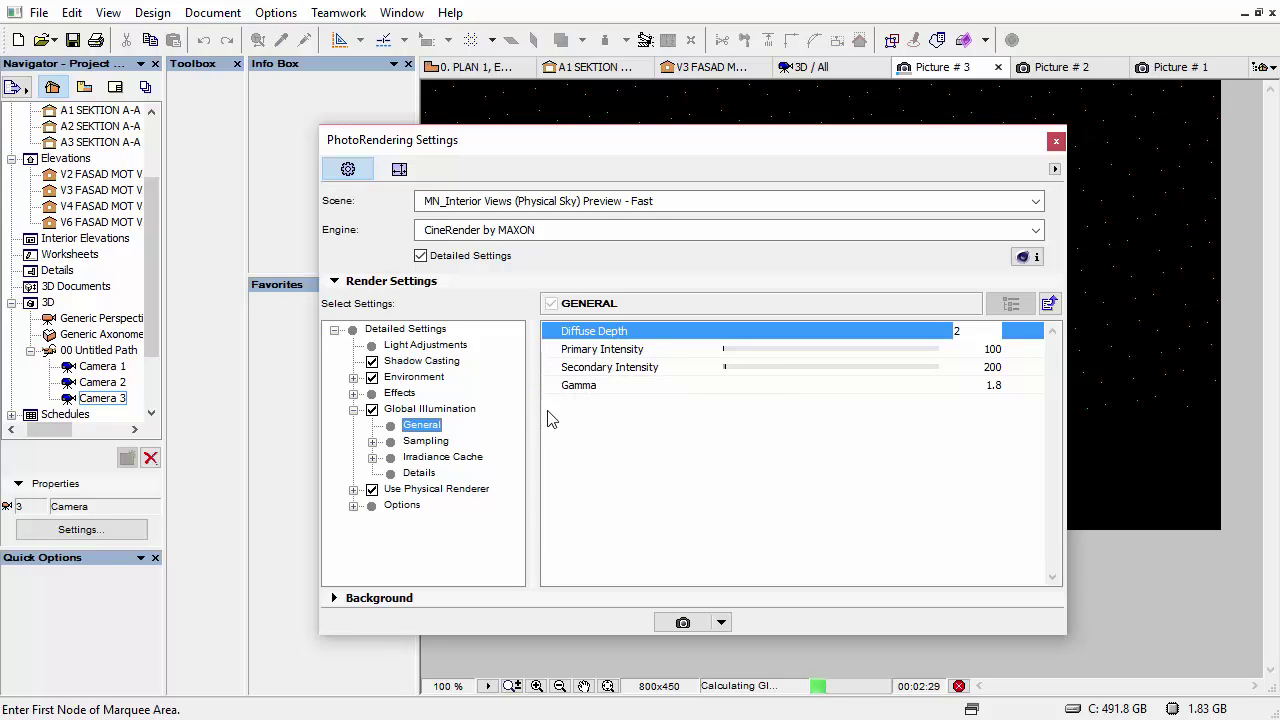
click(426, 441)
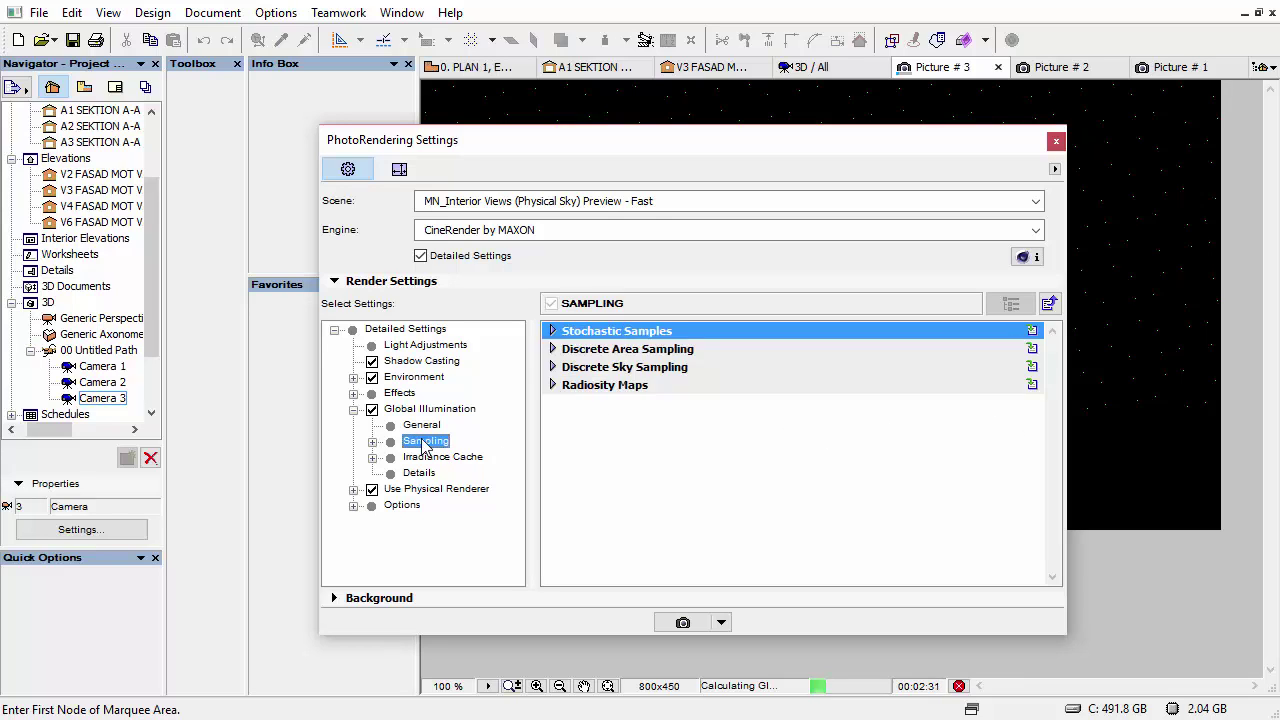
- Widen the render settings tree to fit the full names of the Sampling entries, and collapse the Sampling branch
click(372, 441)
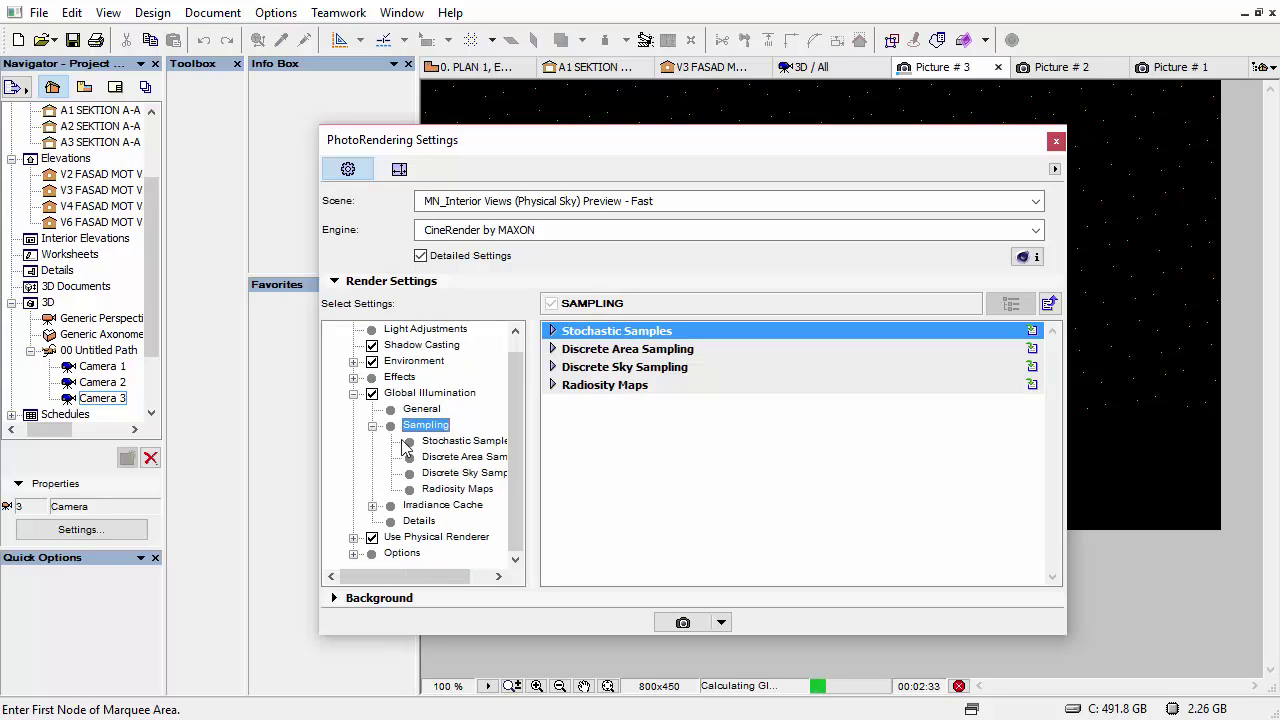
click(540, 450)
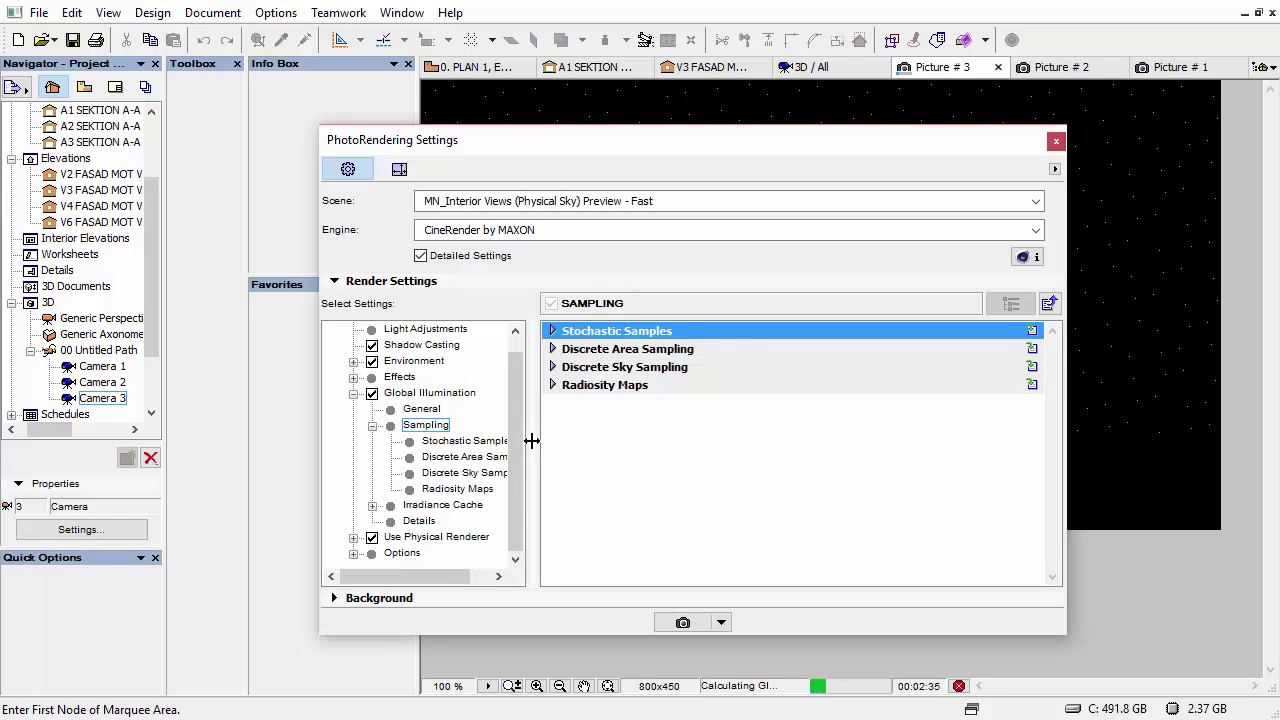
drag(531, 441, 585, 441)
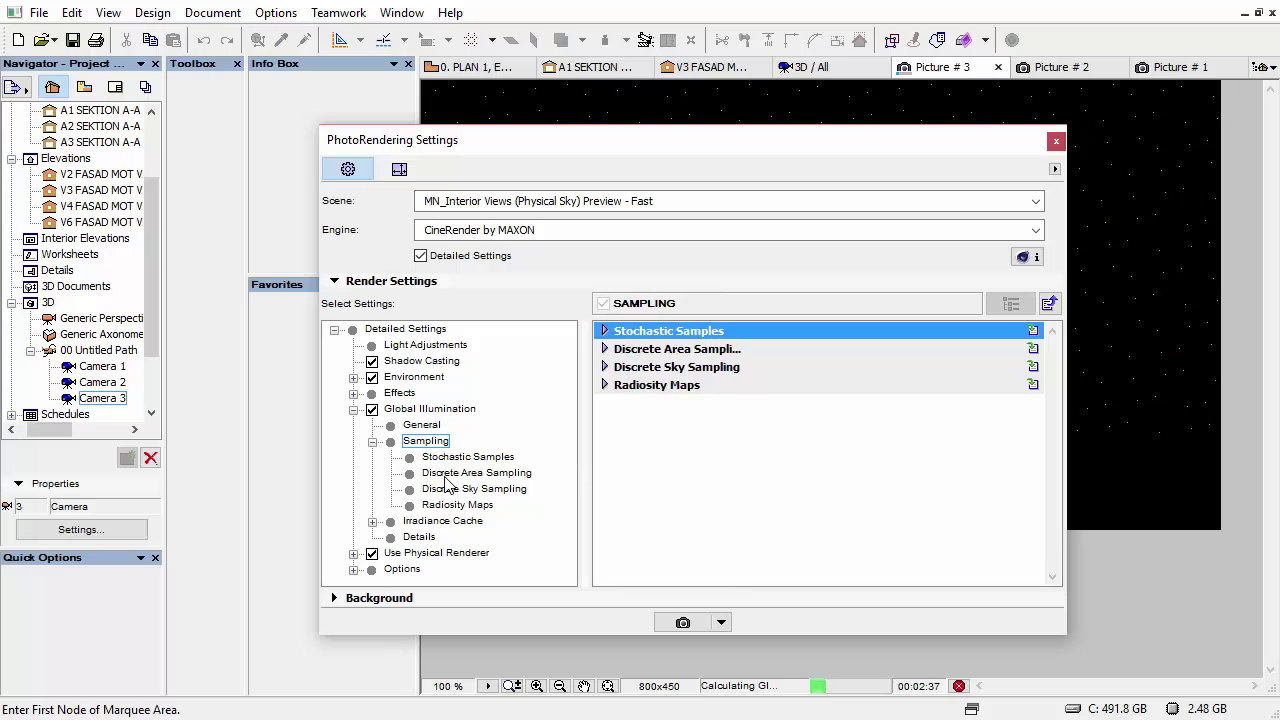
click(372, 442)
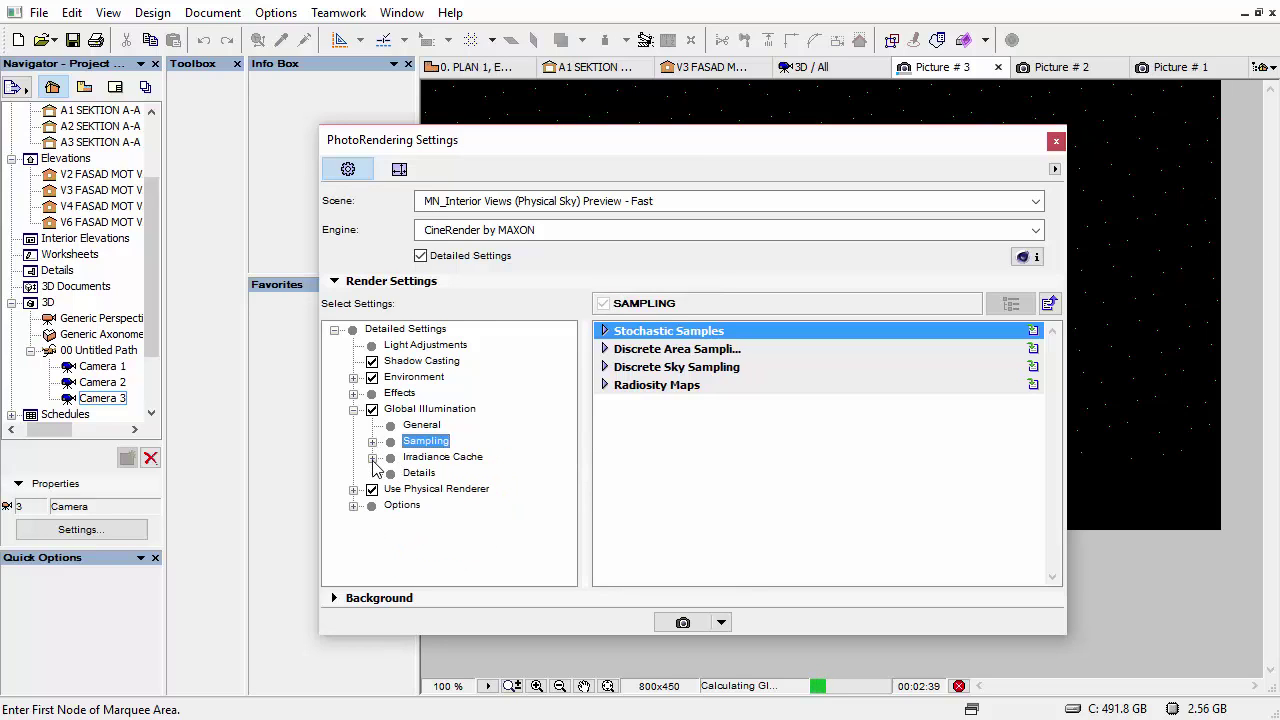
- Examine the General settings of the Irradiance Cache and the available interpolation methods, keeping Delaunay
click(372, 457)
scroll(395, 470, down, 1)
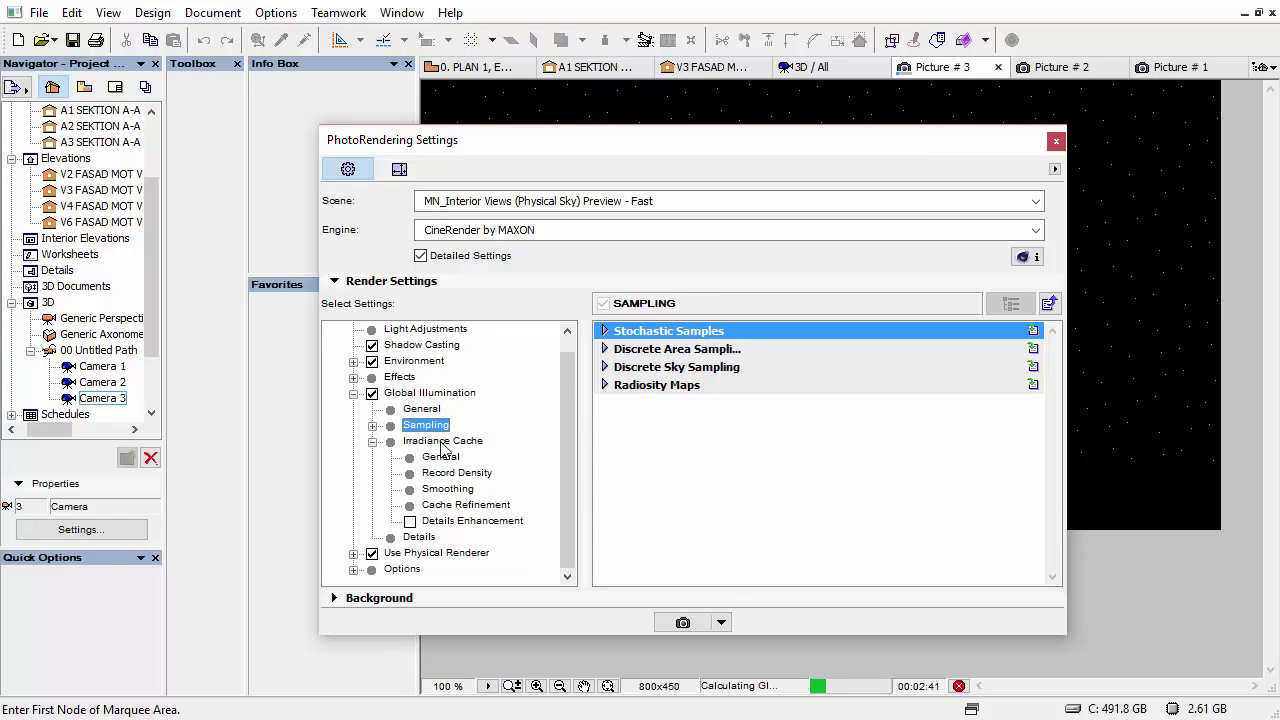
click(430, 459)
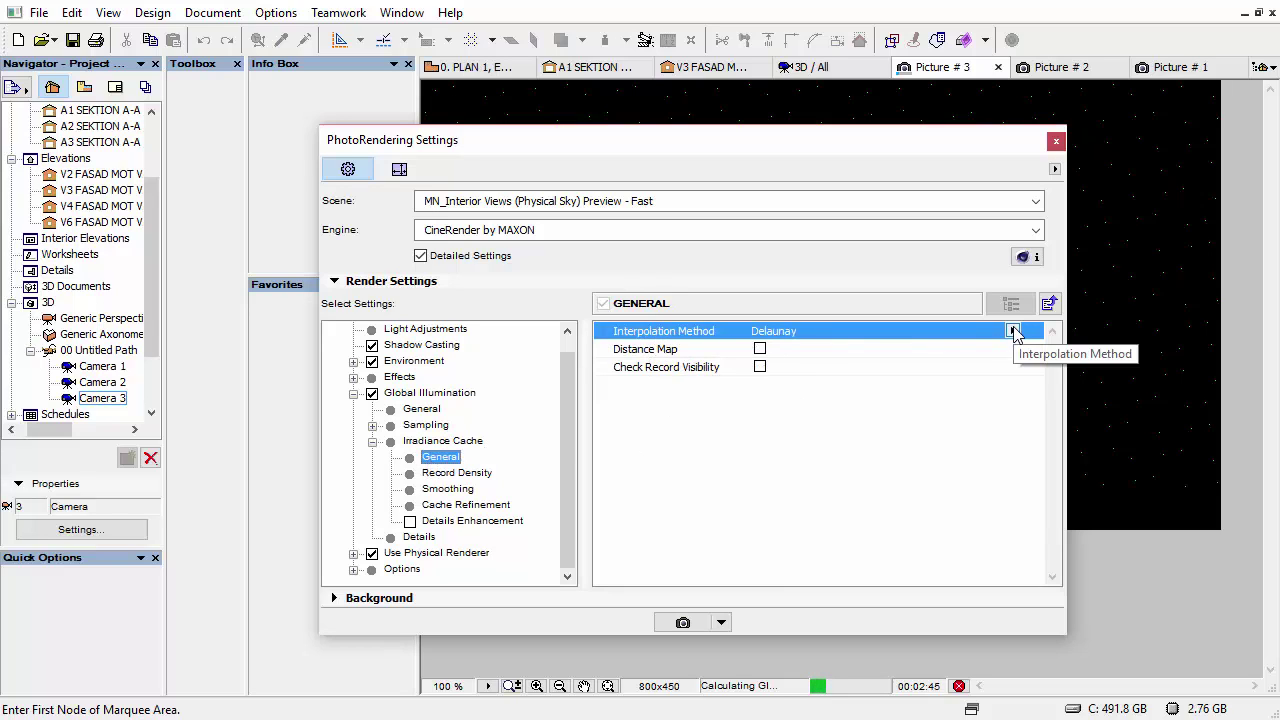
click(1013, 331)
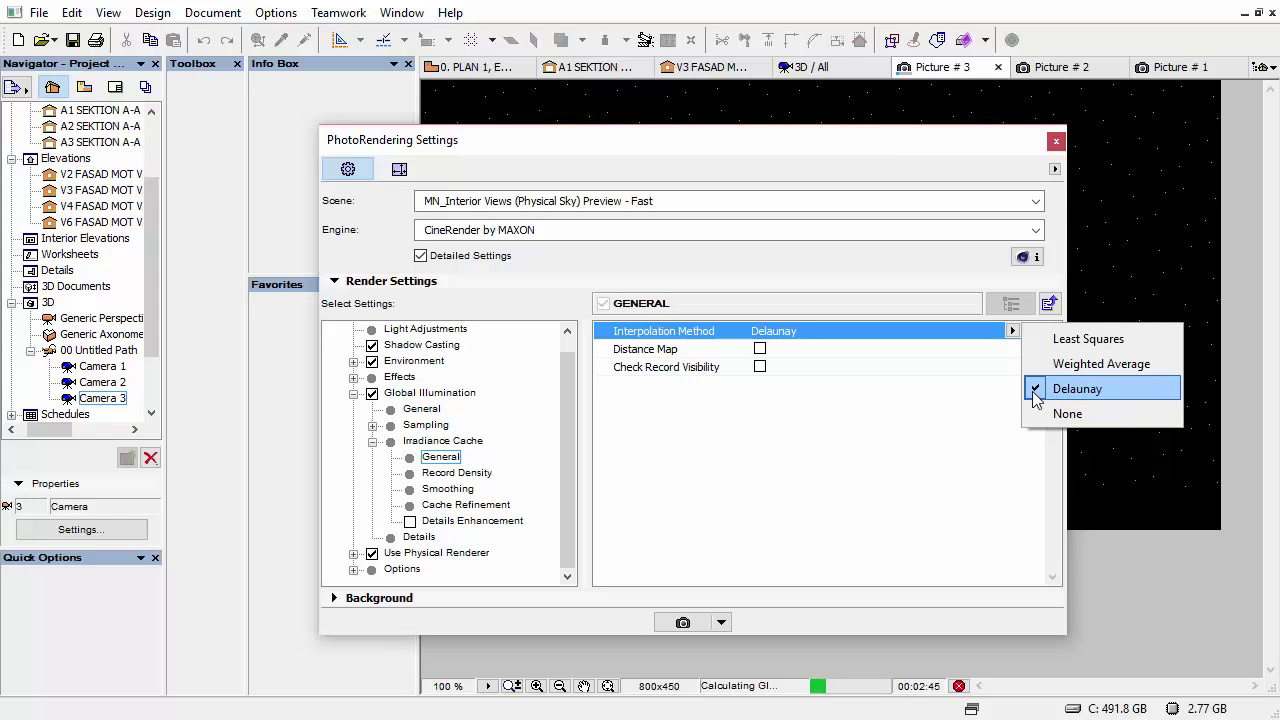
click(829, 415)
- Examine the Record Density method choices of the Irradiance Cache and compare the Picture # 2 rendering with Picture # 3
click(418, 445)
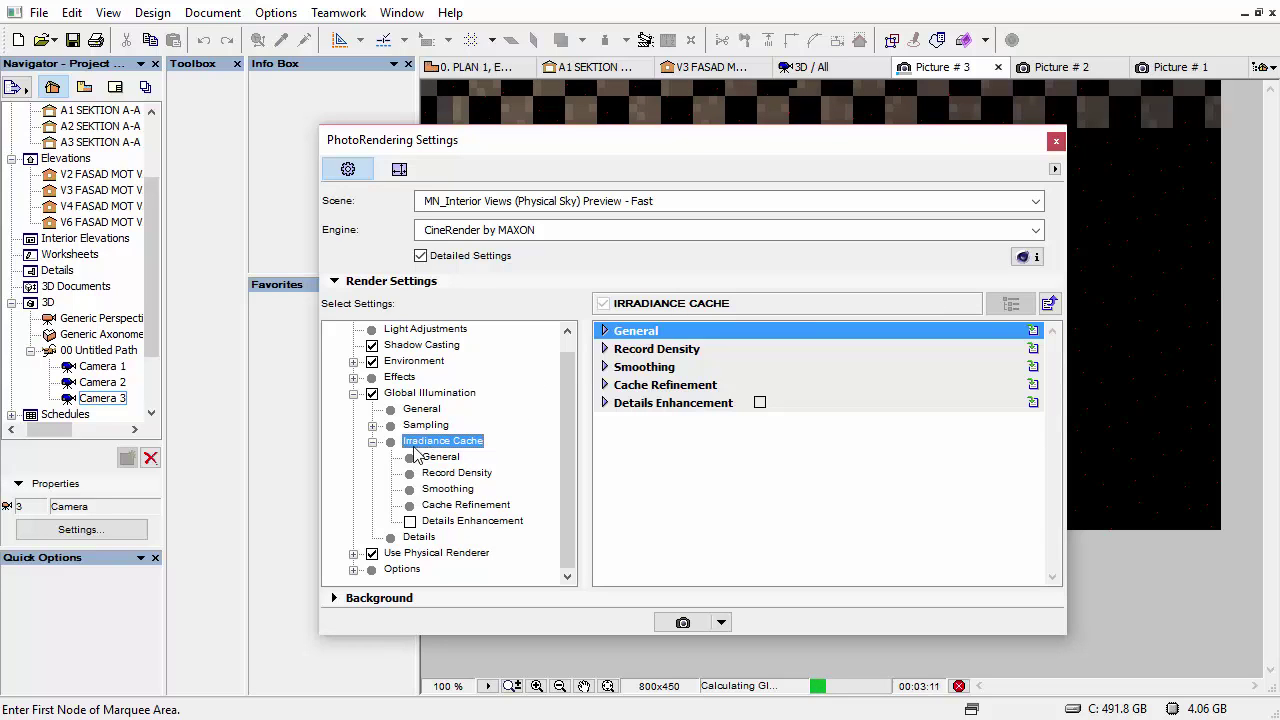
click(428, 474)
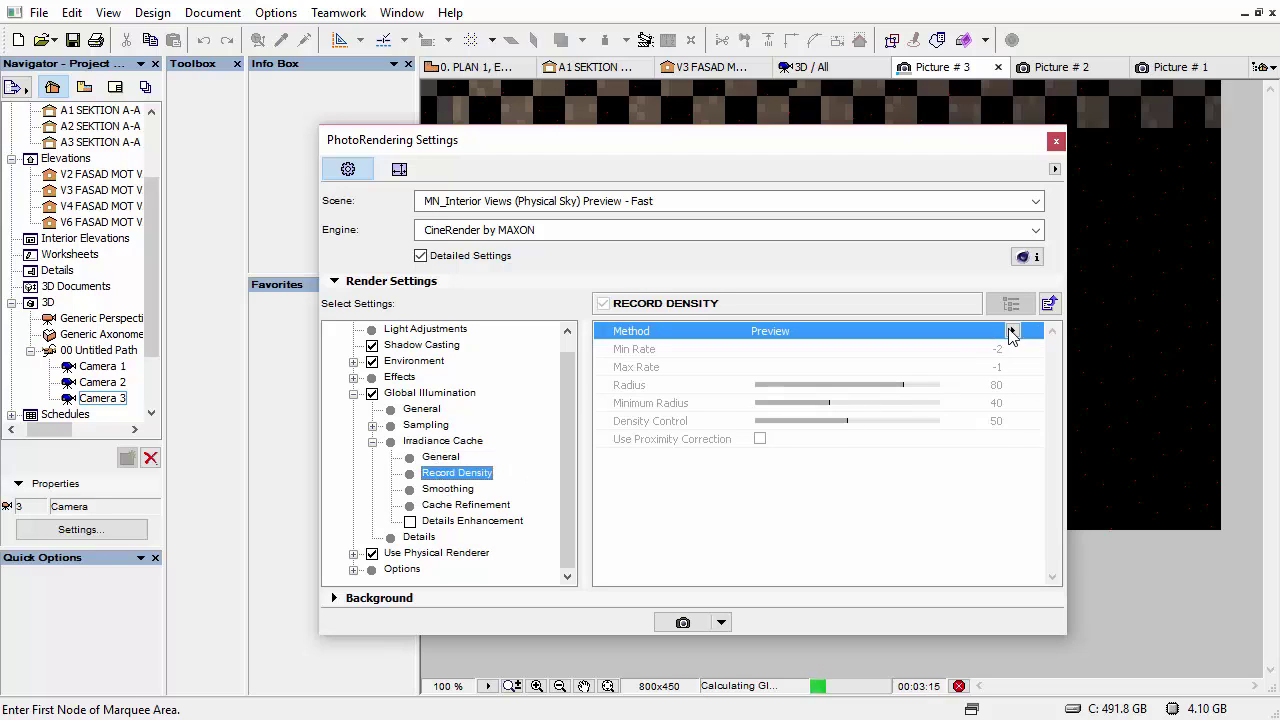
click(1010, 332)
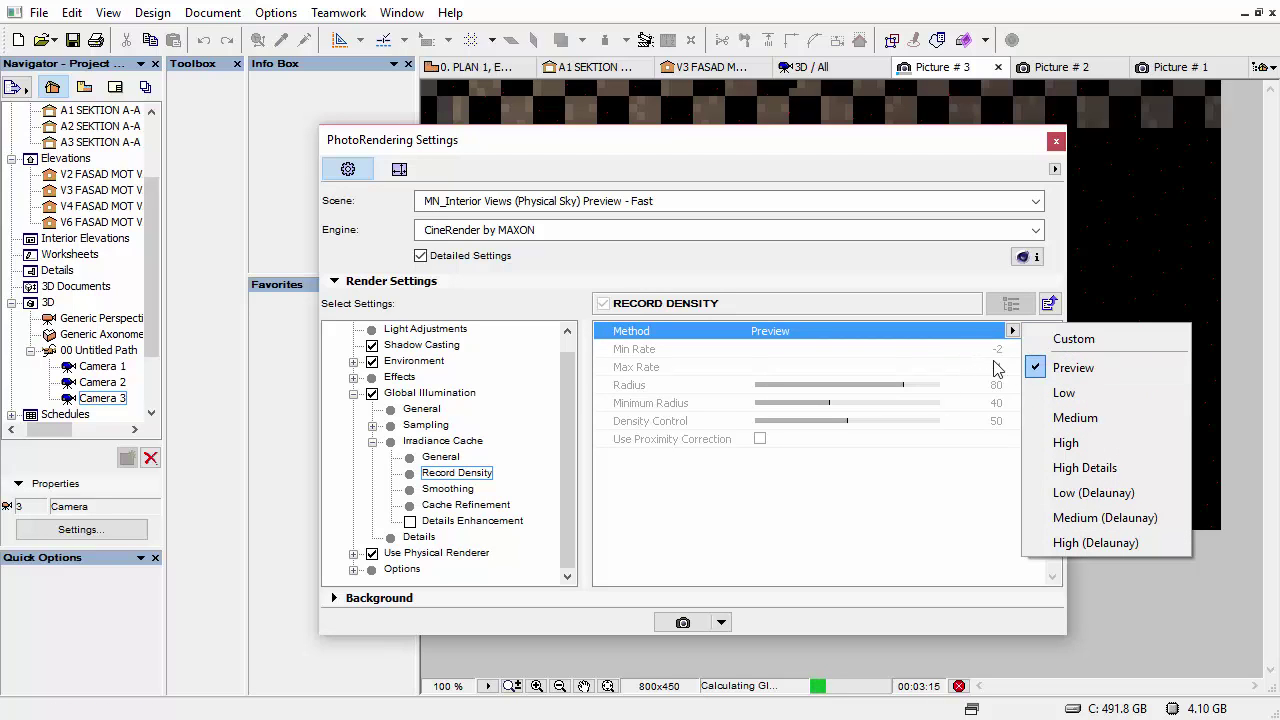
click(816, 533)
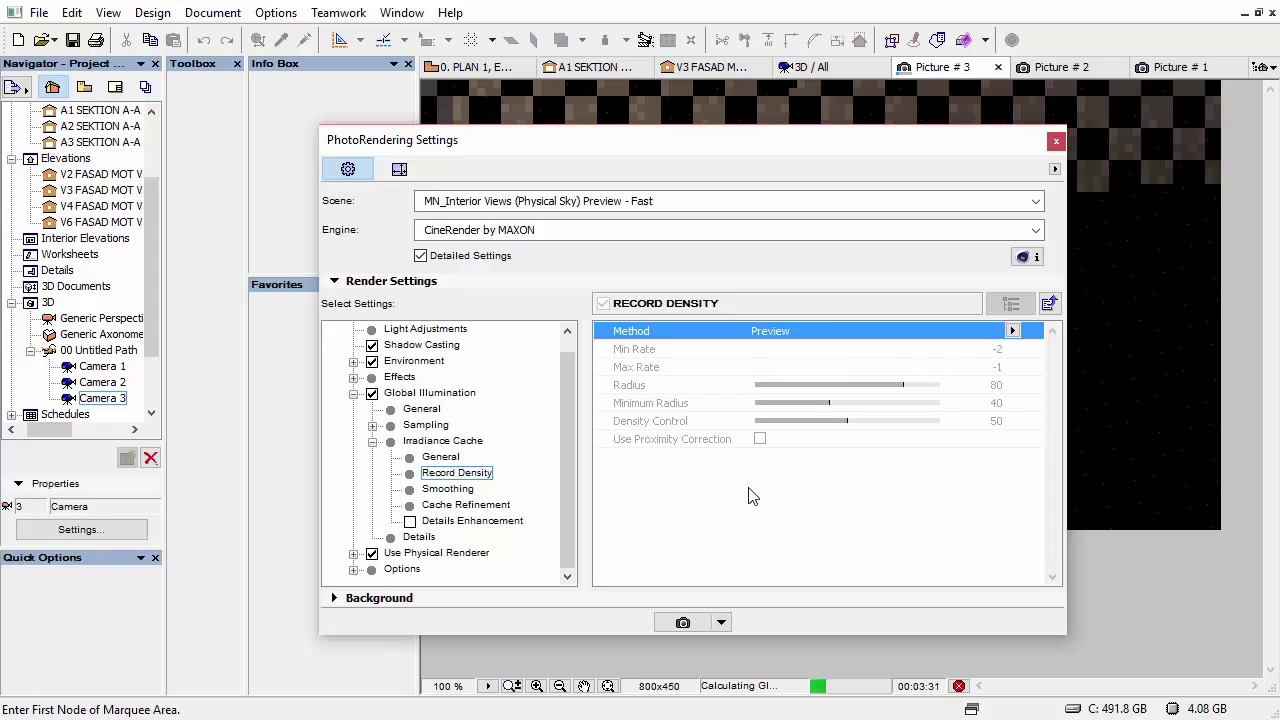
click(1058, 68)
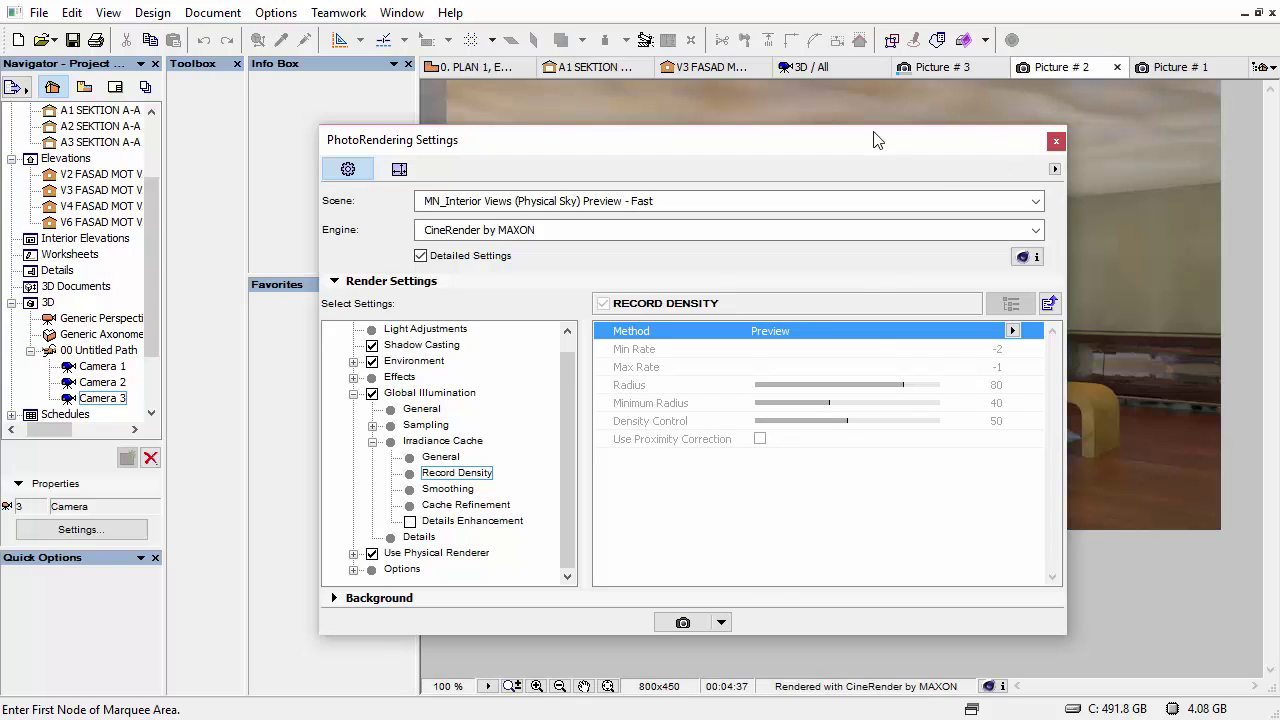
click(962, 70)
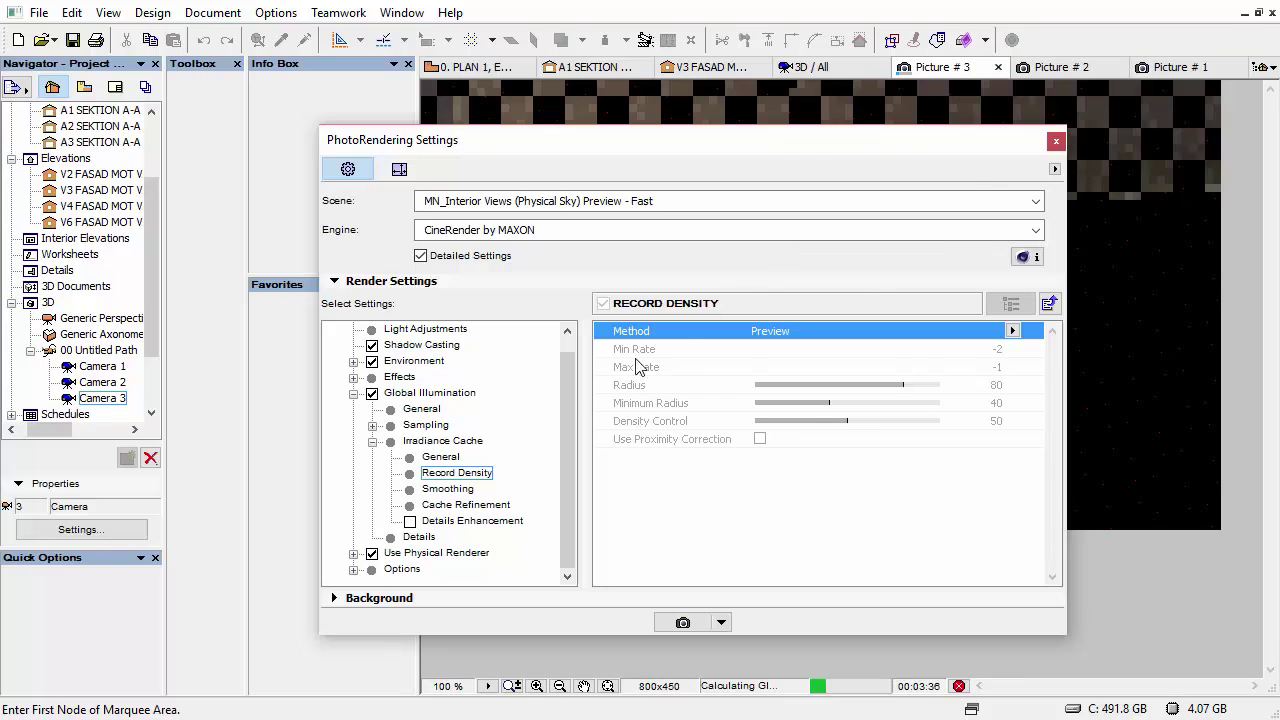
- Examine the Smoothing method choices and the Cache Refinement settings of the Irradiance Cache
click(440, 489)
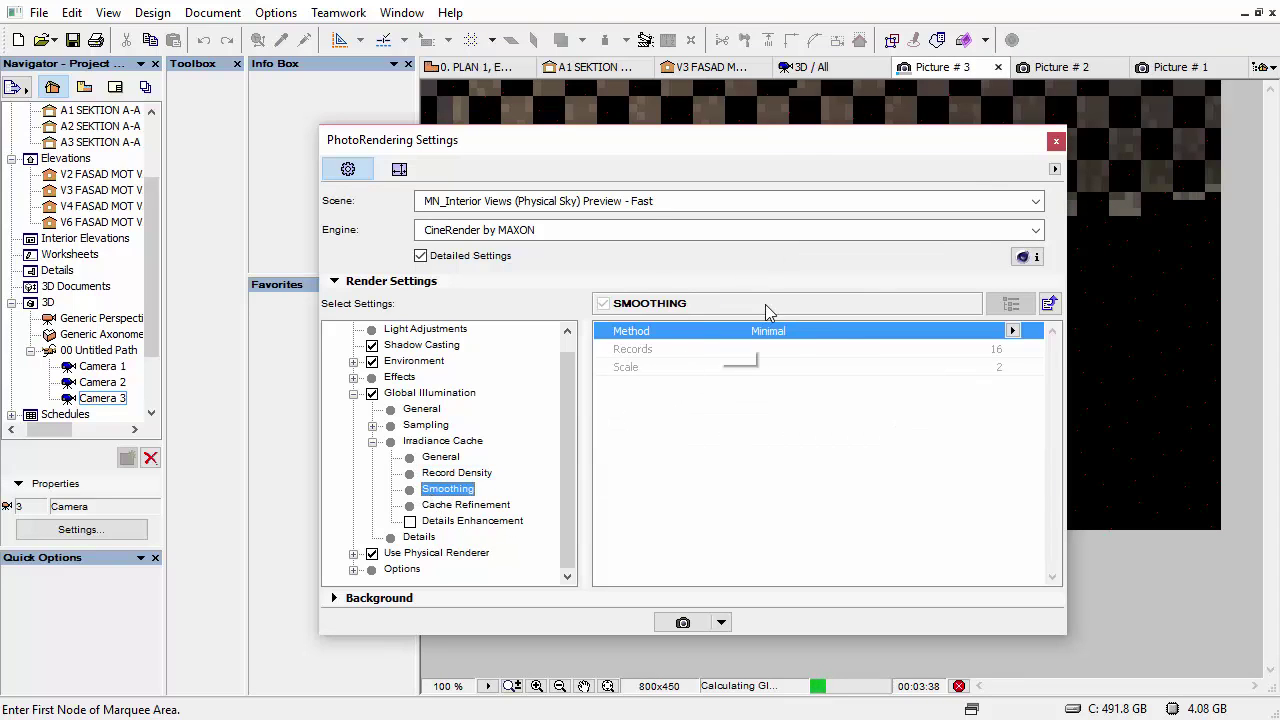
click(1012, 330)
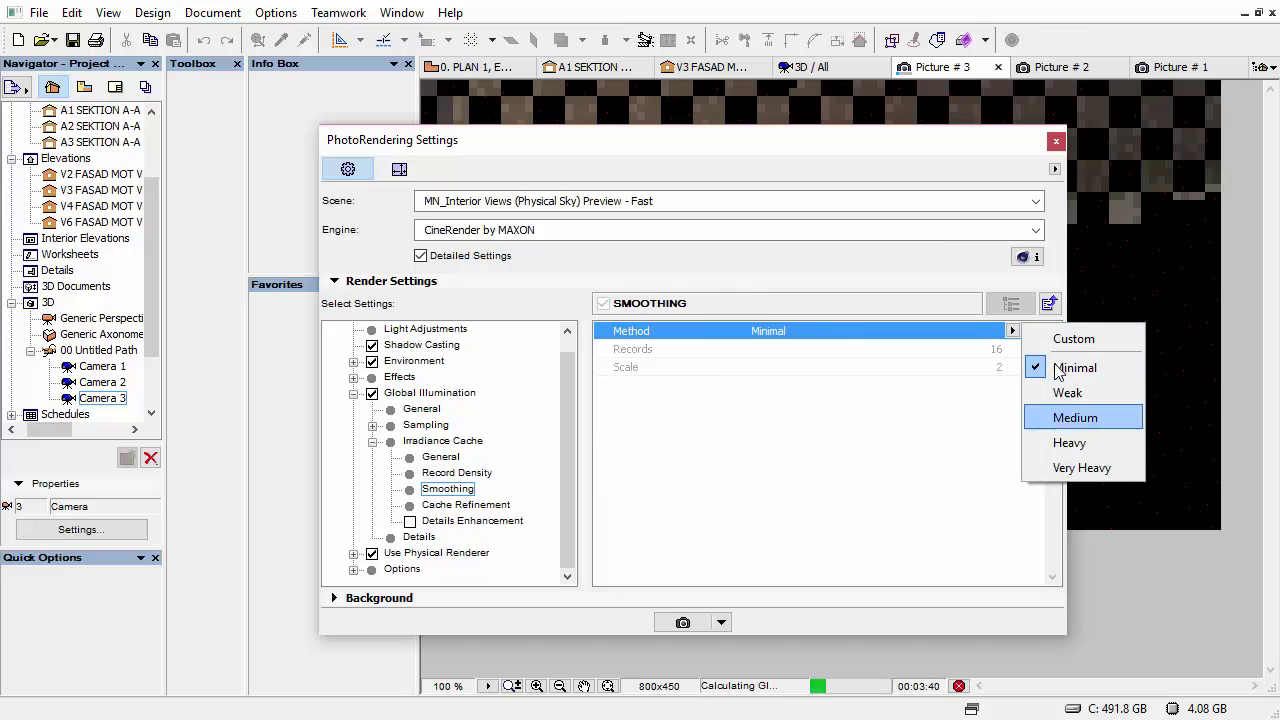
click(868, 437)
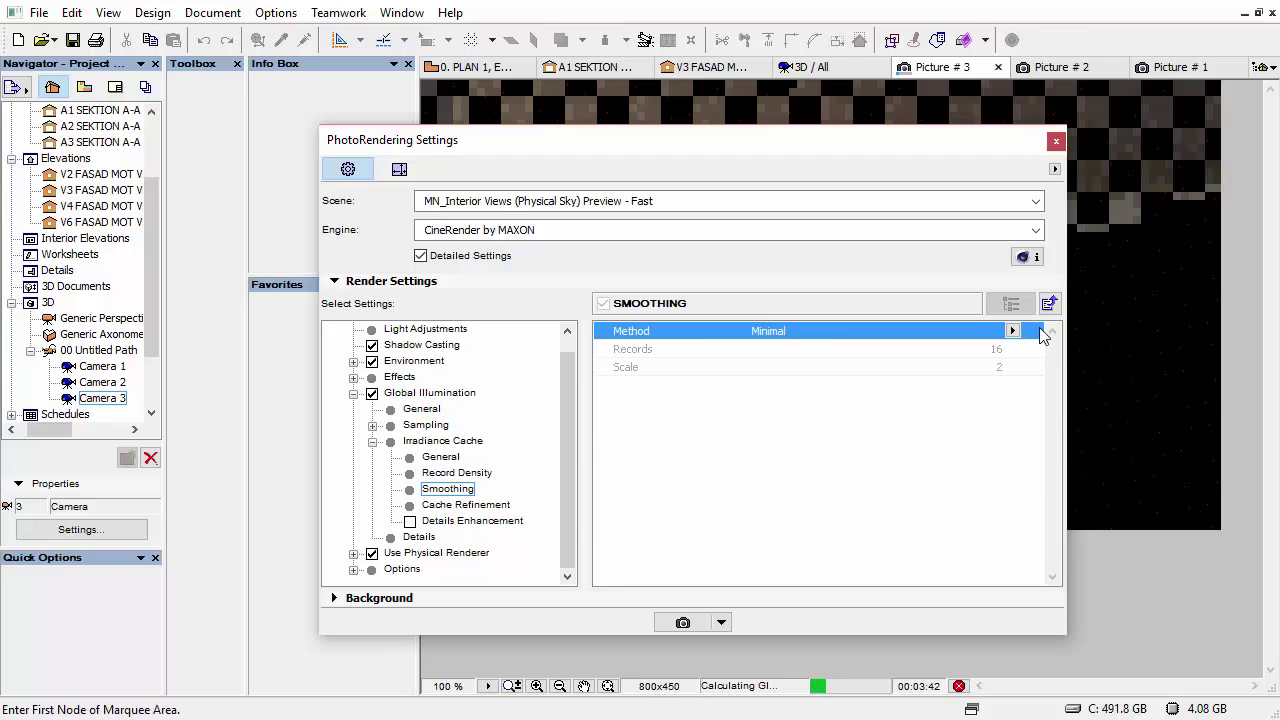
click(412, 506)
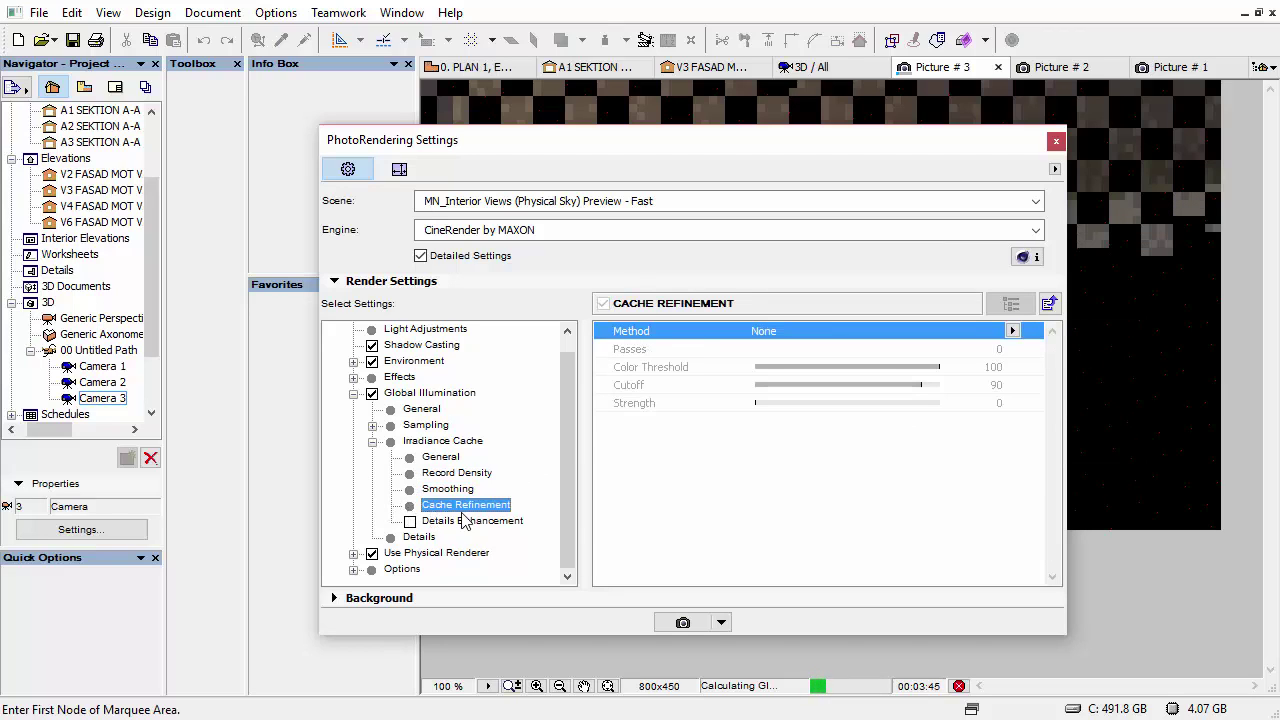
- Collapse the Irradiance Cache branch and examine the method choices for the Stochastic Samples under Sampling
click(378, 442)
double_click(413, 443)
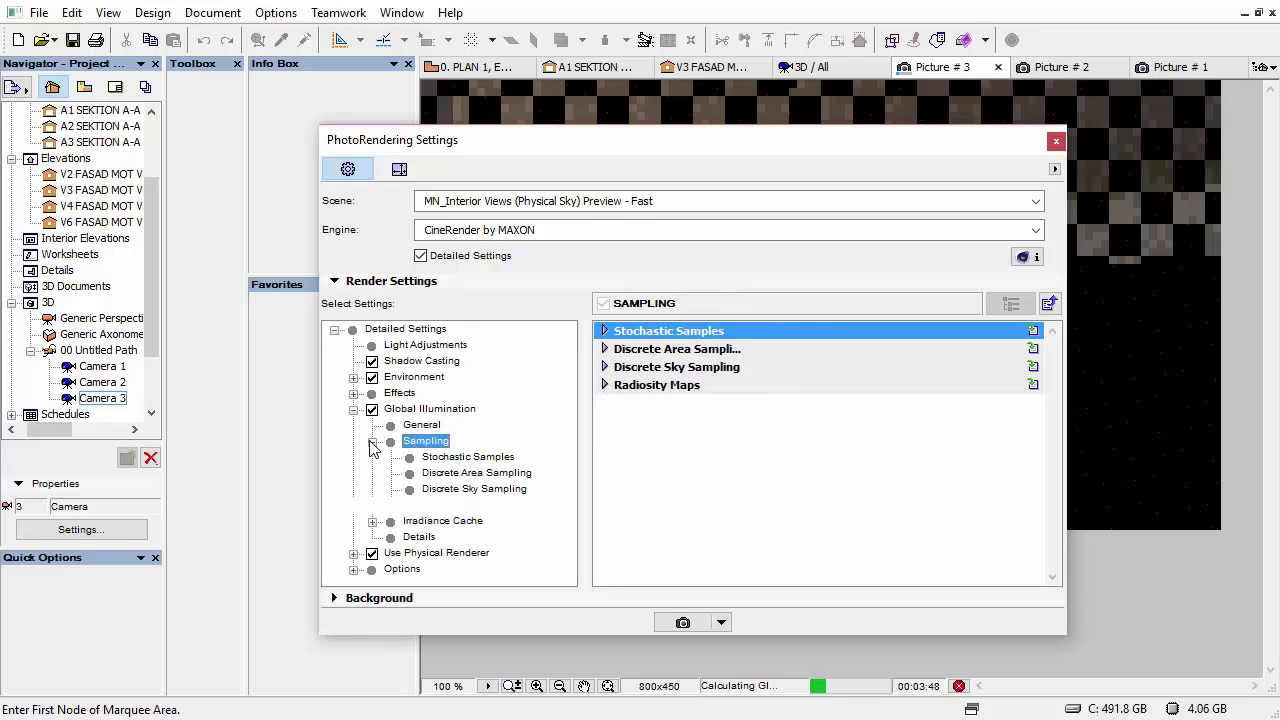
click(438, 458)
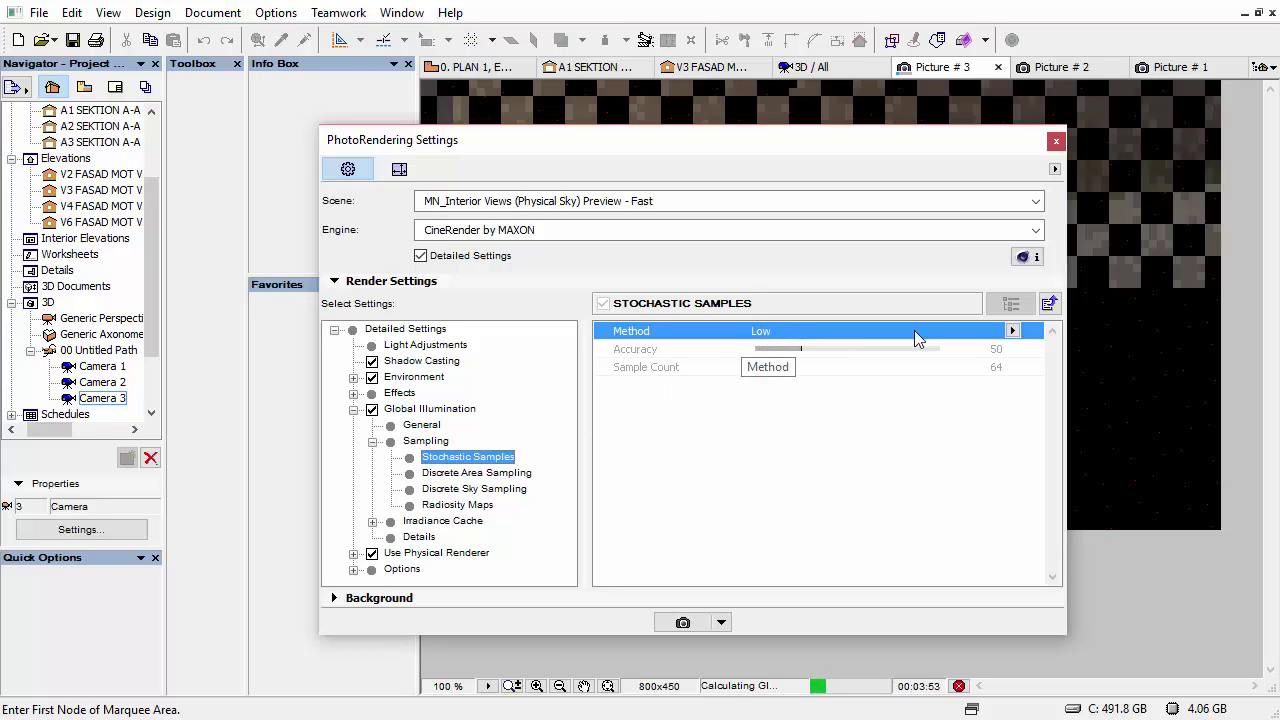
click(1012, 330)
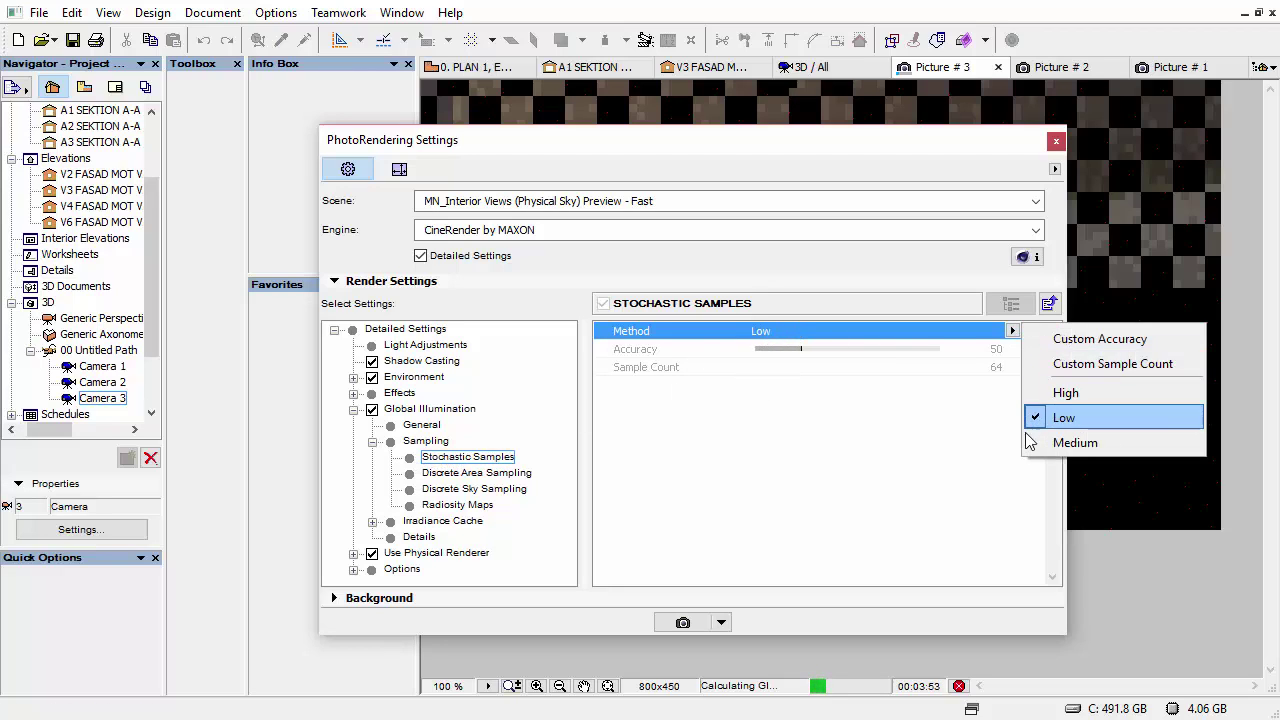
click(838, 432)
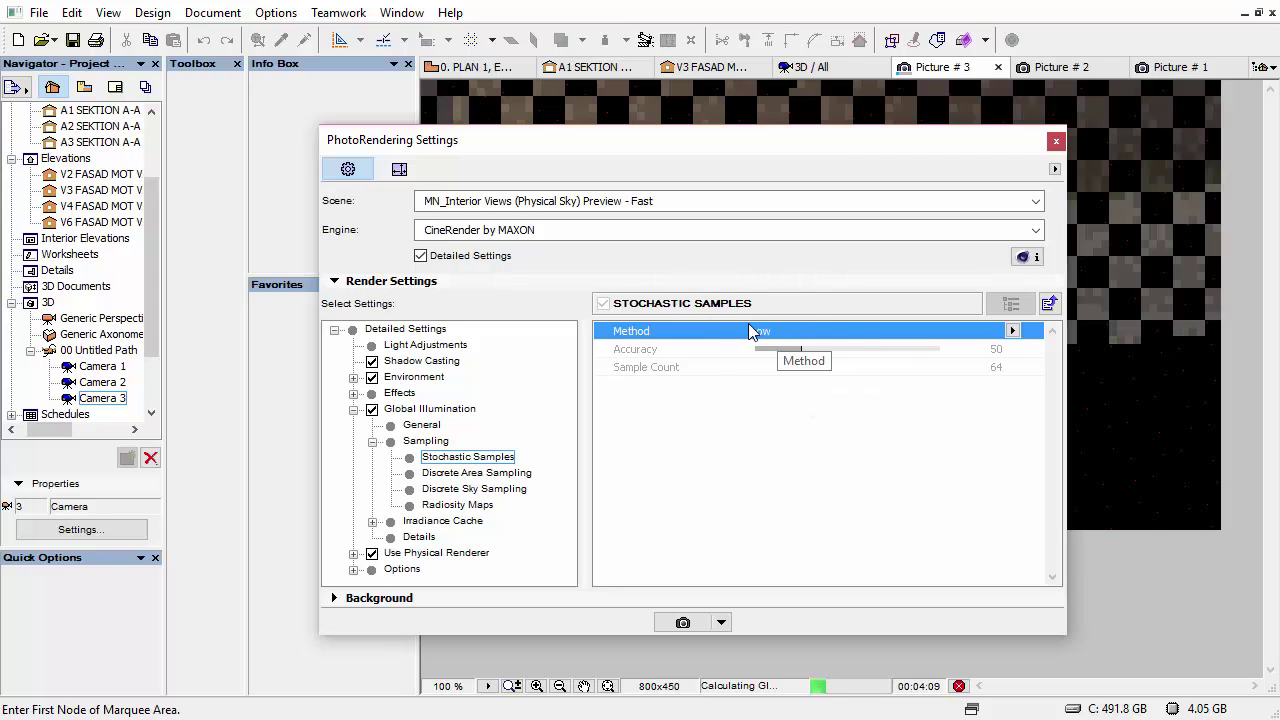
- Examine the discrete area and sky sampling settings and the Radiosity Maps settings
click(410, 476)
click(413, 502)
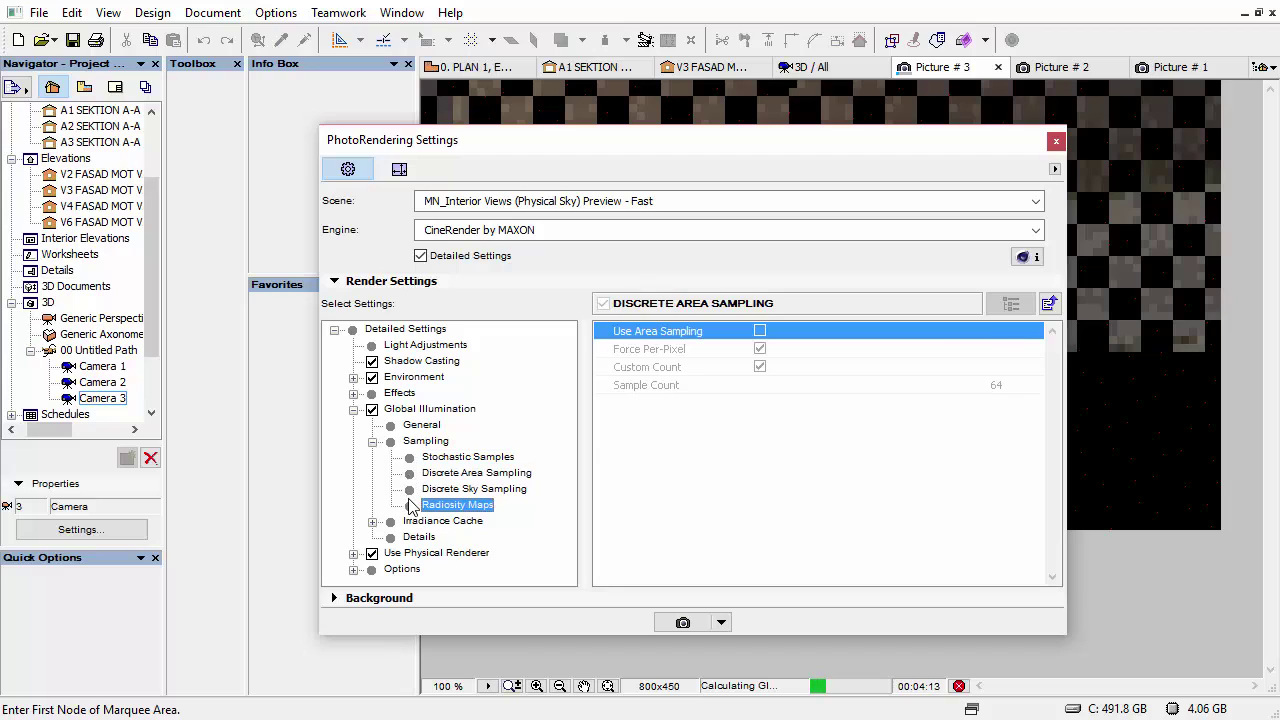
click(411, 492)
click(412, 505)
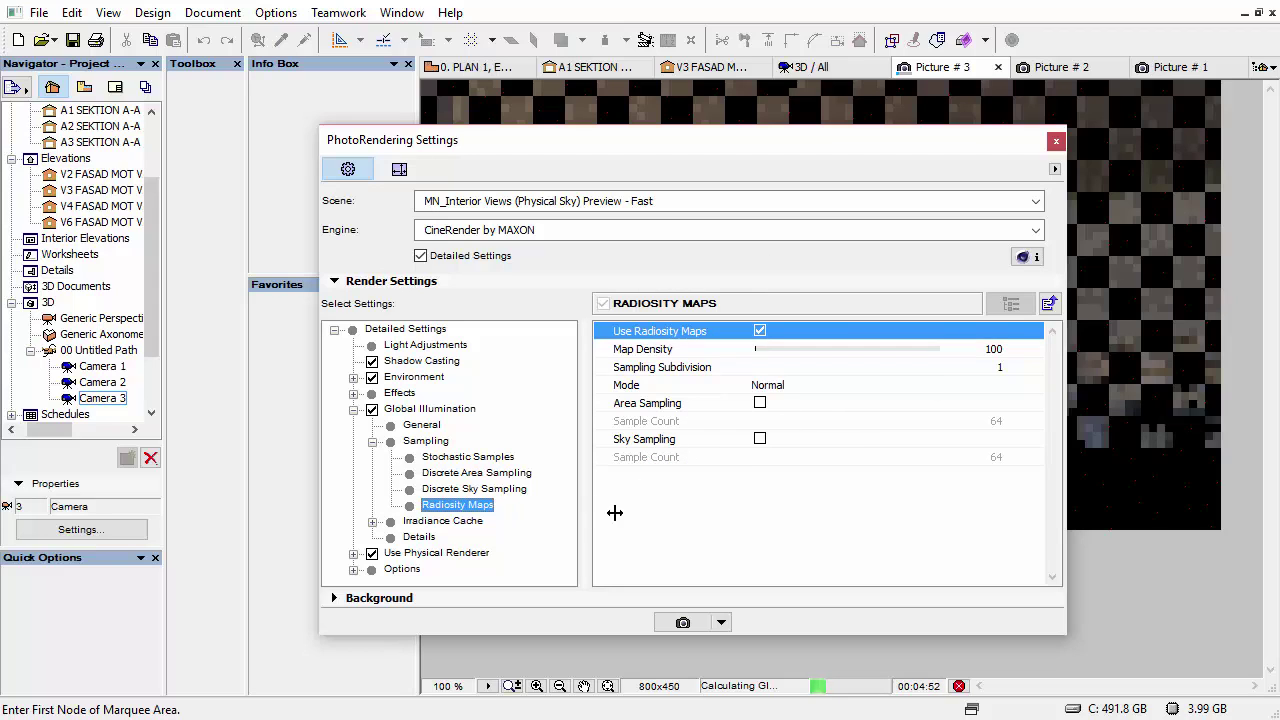
- Examine the Details settings of Global Illumination and collapse the Sampling and Global Illumination branches
click(372, 442)
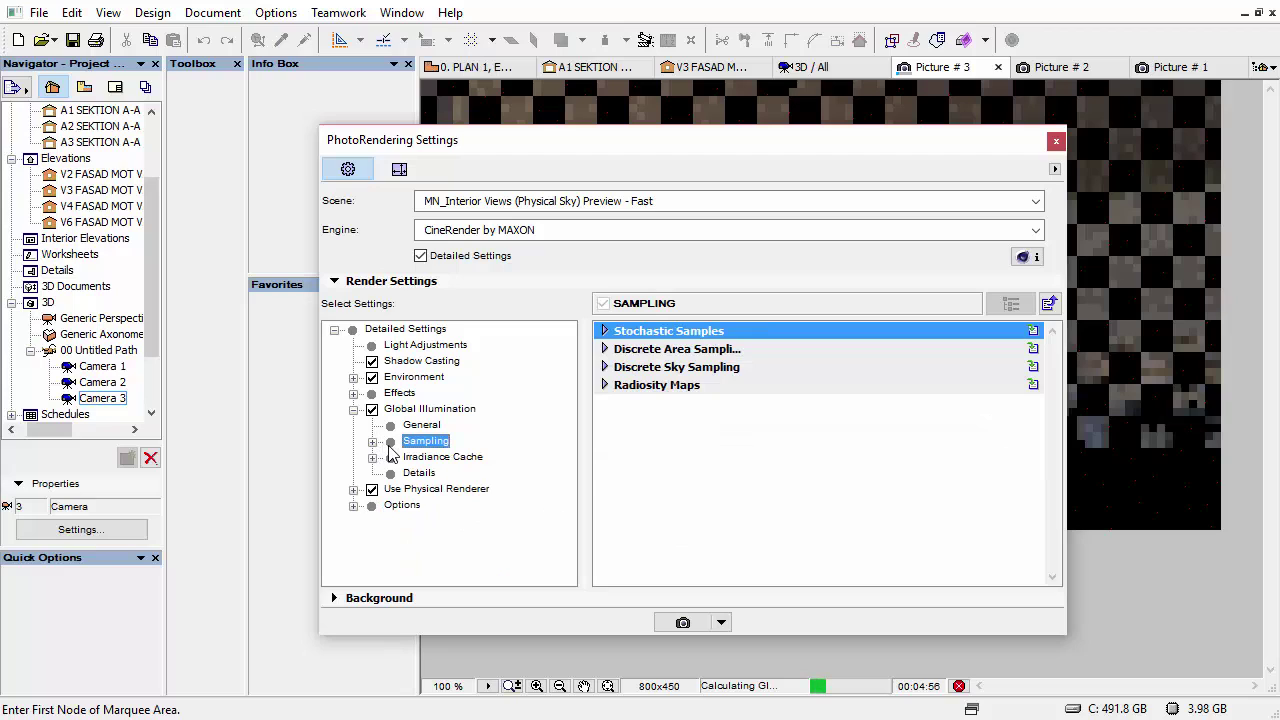
click(393, 476)
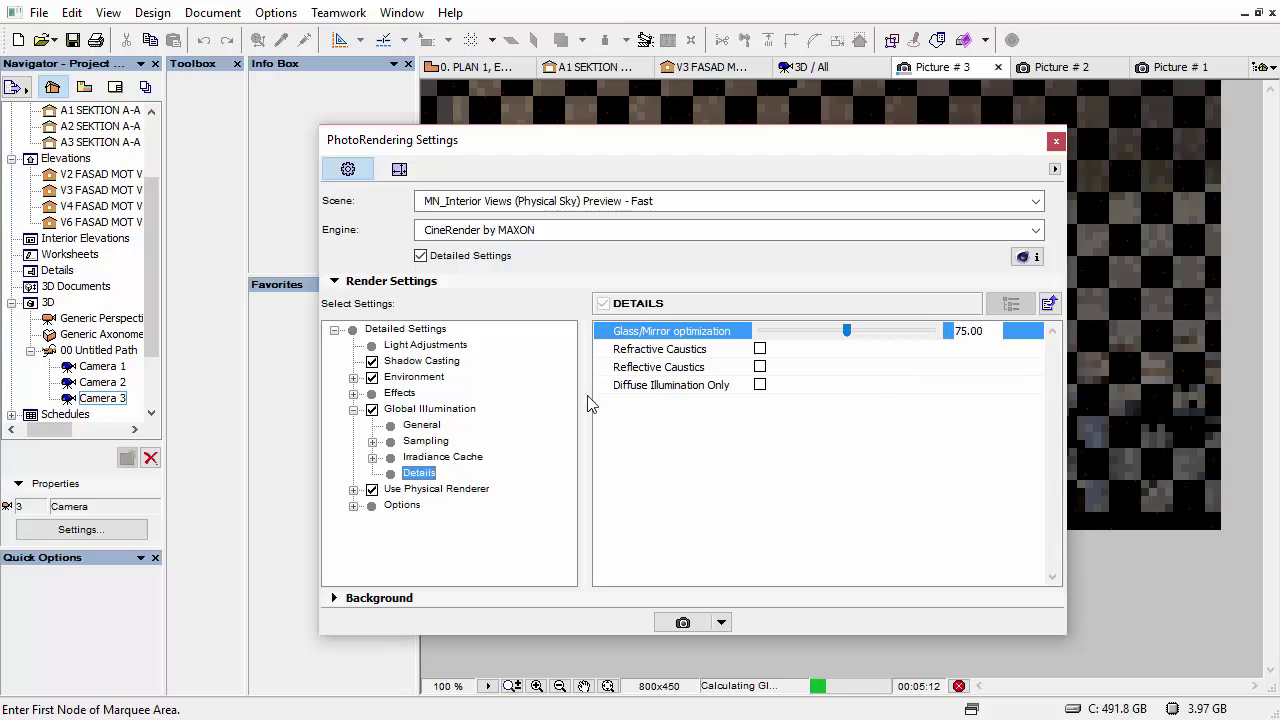
click(354, 410)
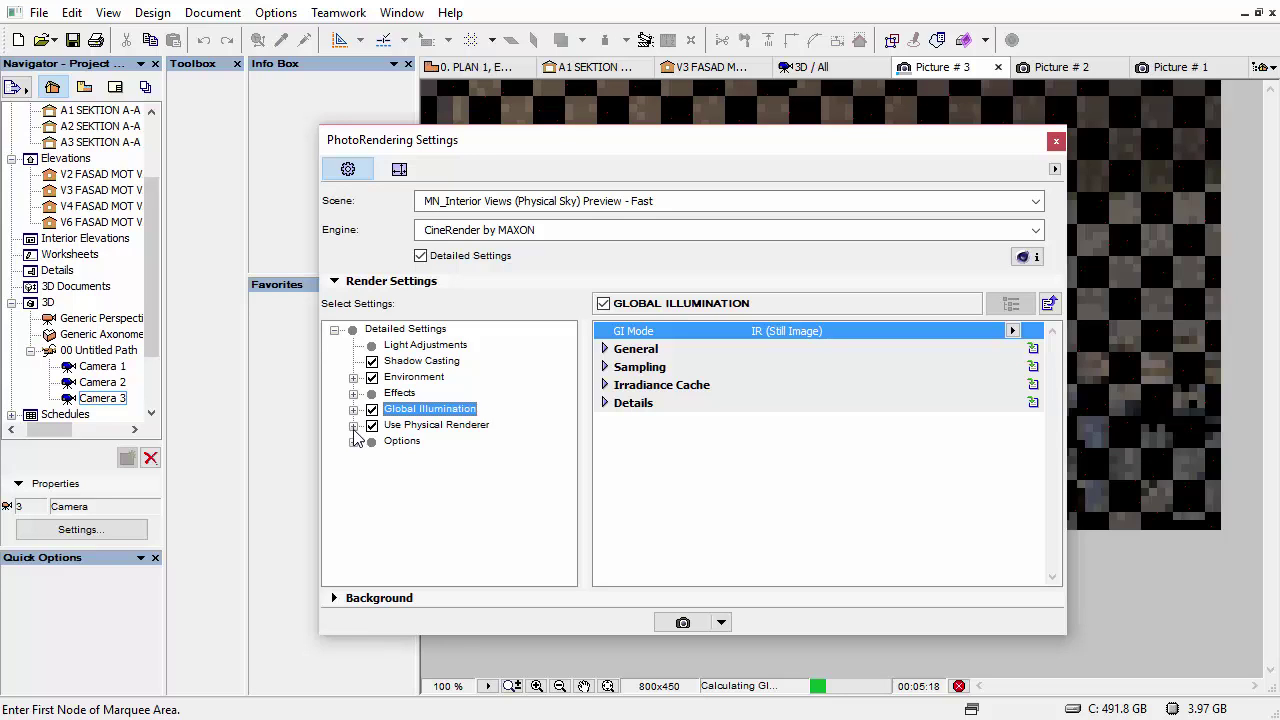
- Examine the Physical Camera settings and the Sampling Quality choices of the Physical Renderer Options, and collapse the Use Physical Renderer branch
click(353, 426)
click(440, 443)
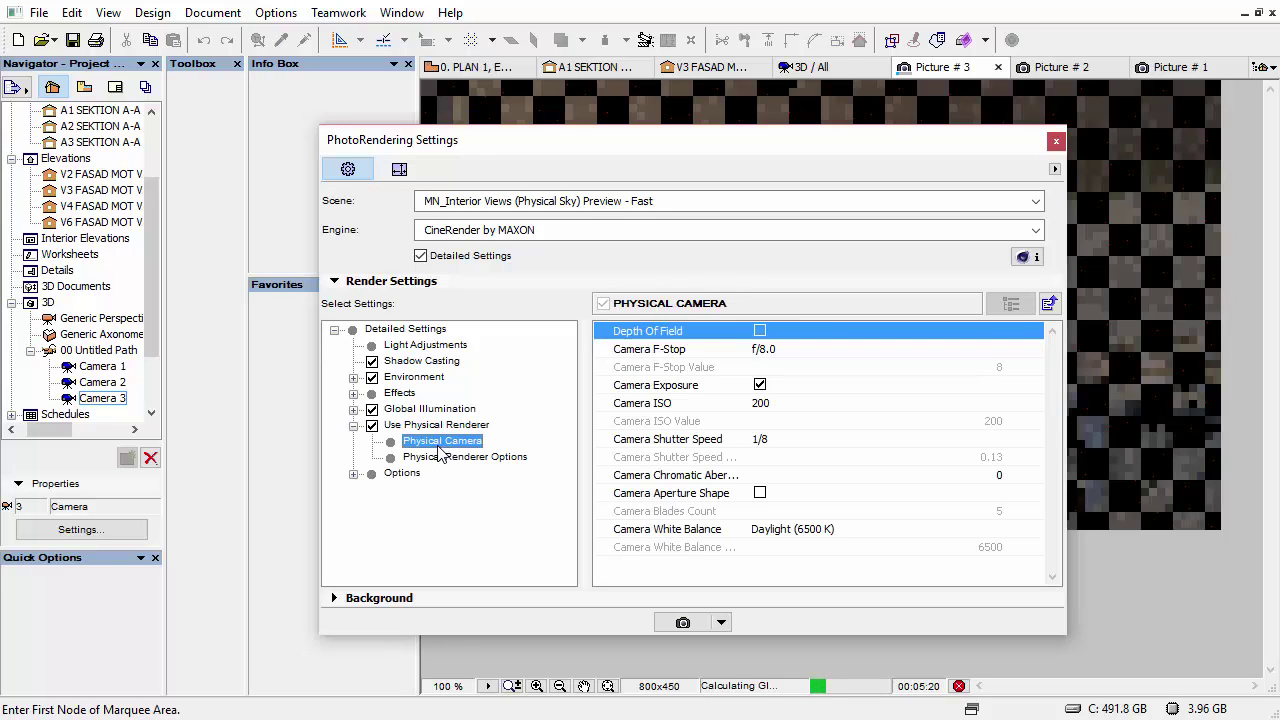
click(440, 457)
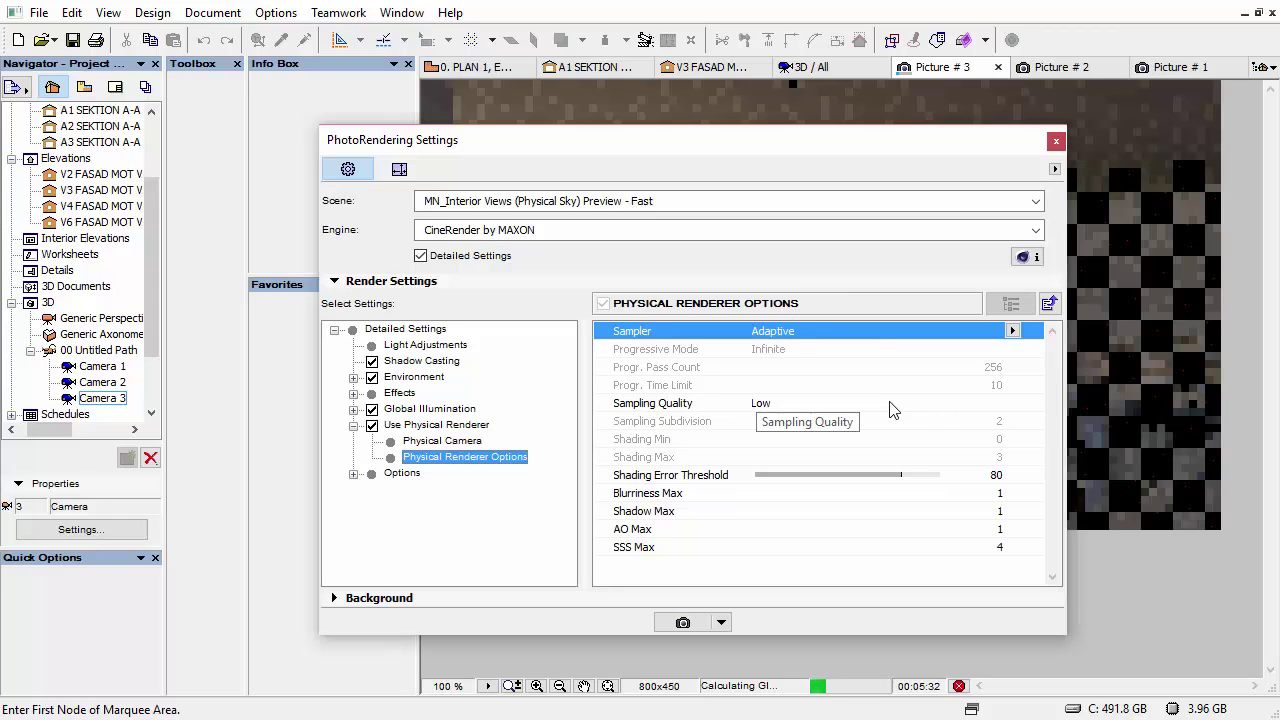
click(800, 404)
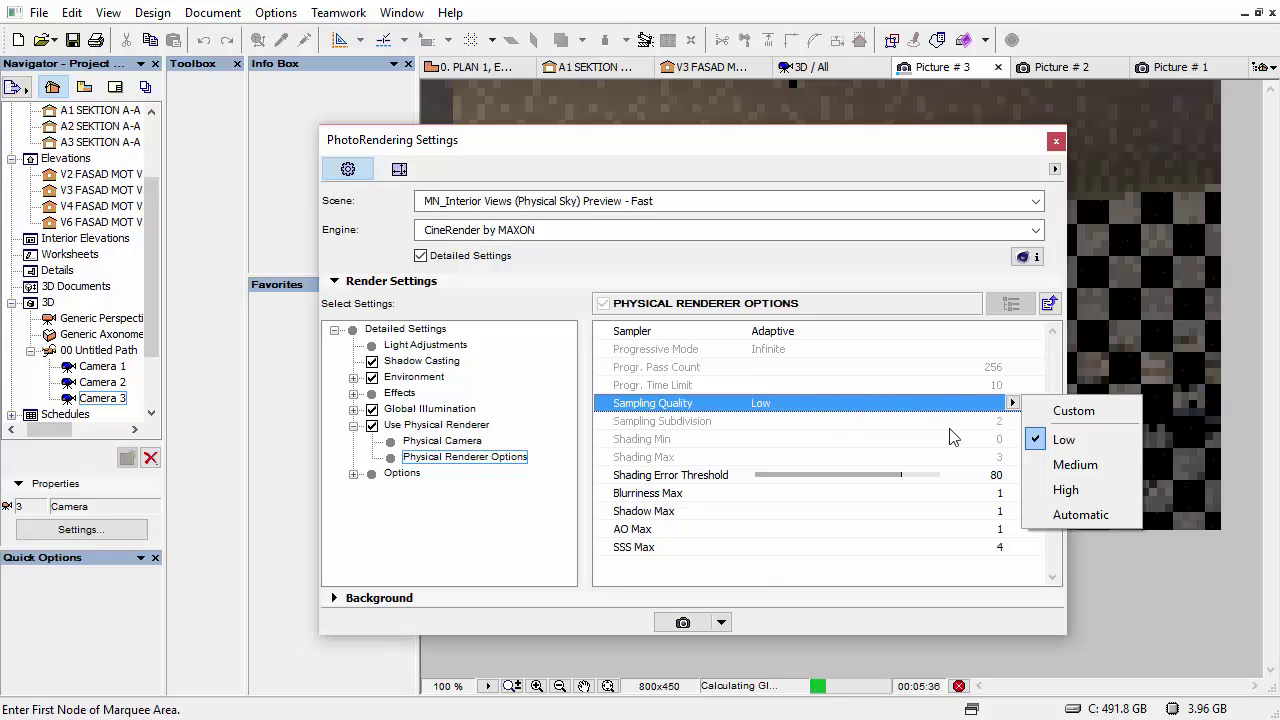
click(747, 582)
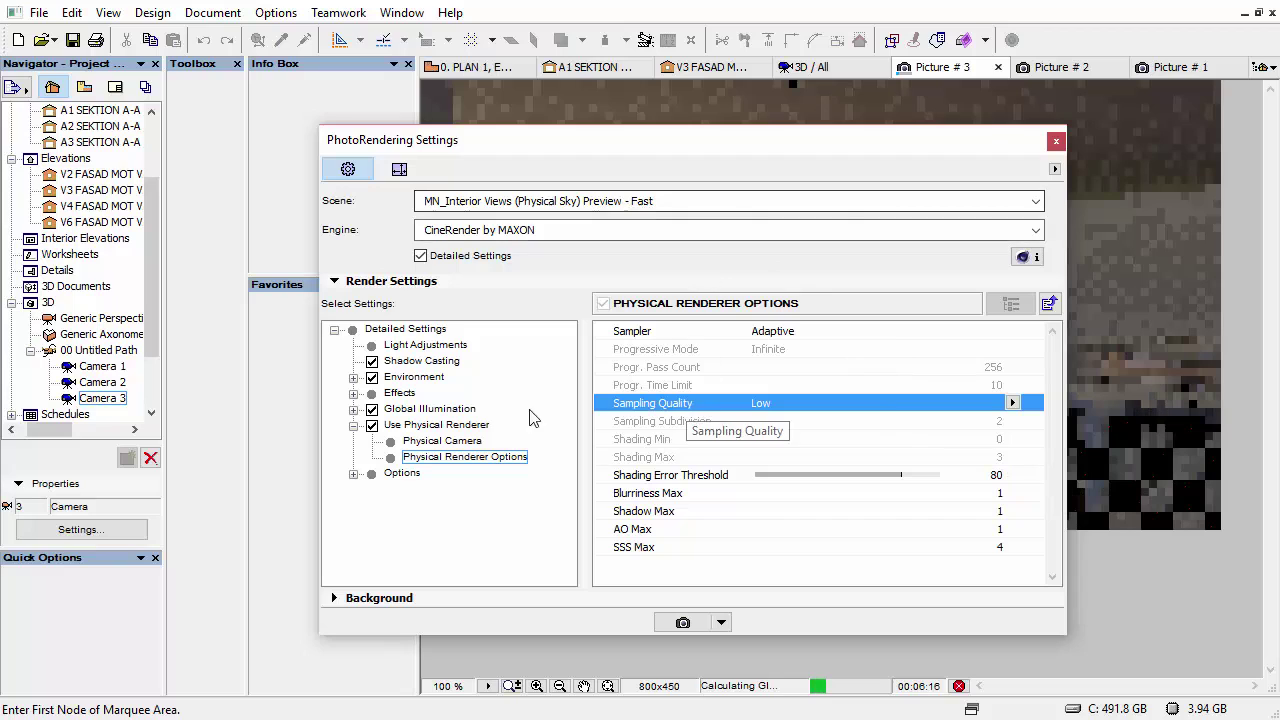
click(352, 425)
click(352, 425)
- Expand the Options branch and examine the General Options, including Blurriness and Subsurface Scattering
click(353, 441)
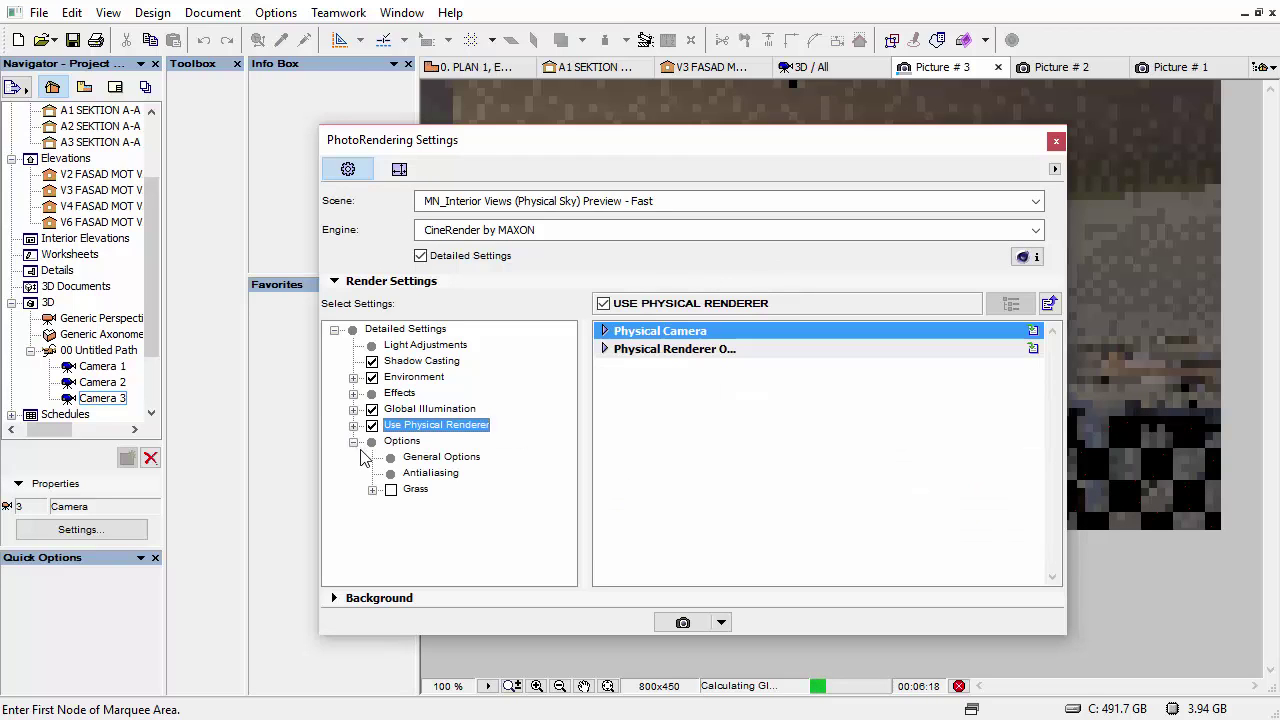
click(398, 457)
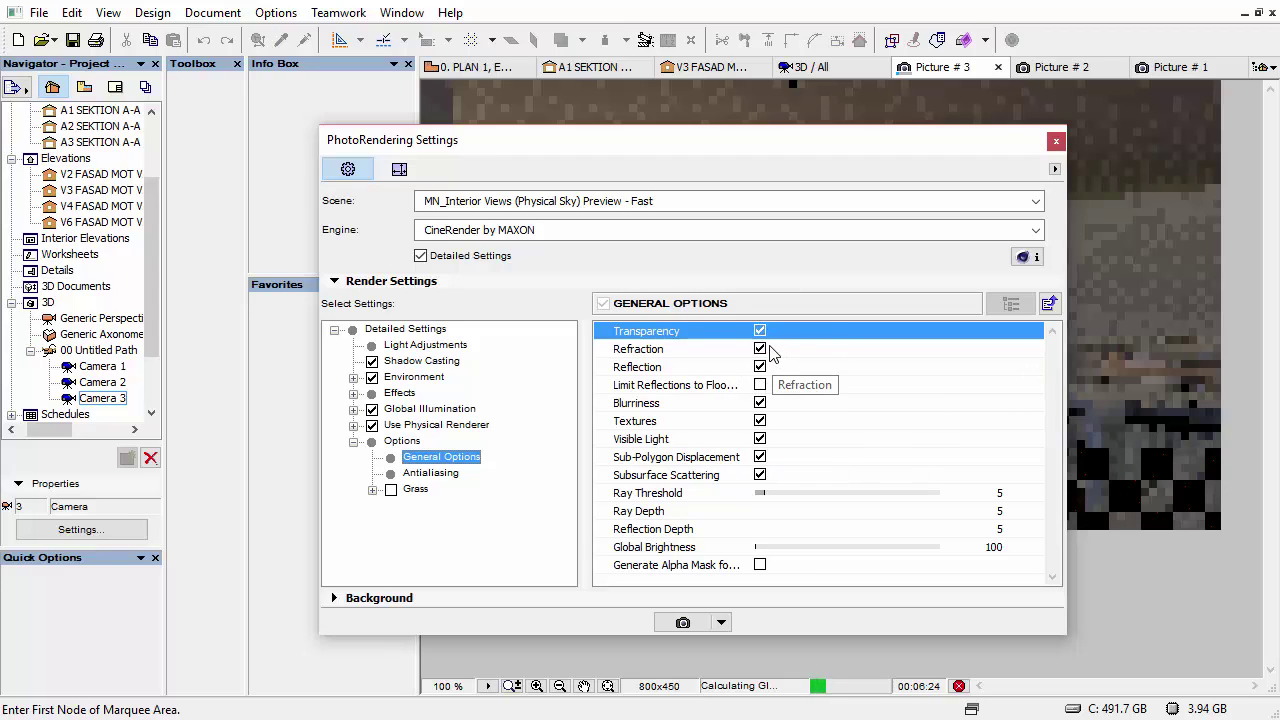
click(760, 402)
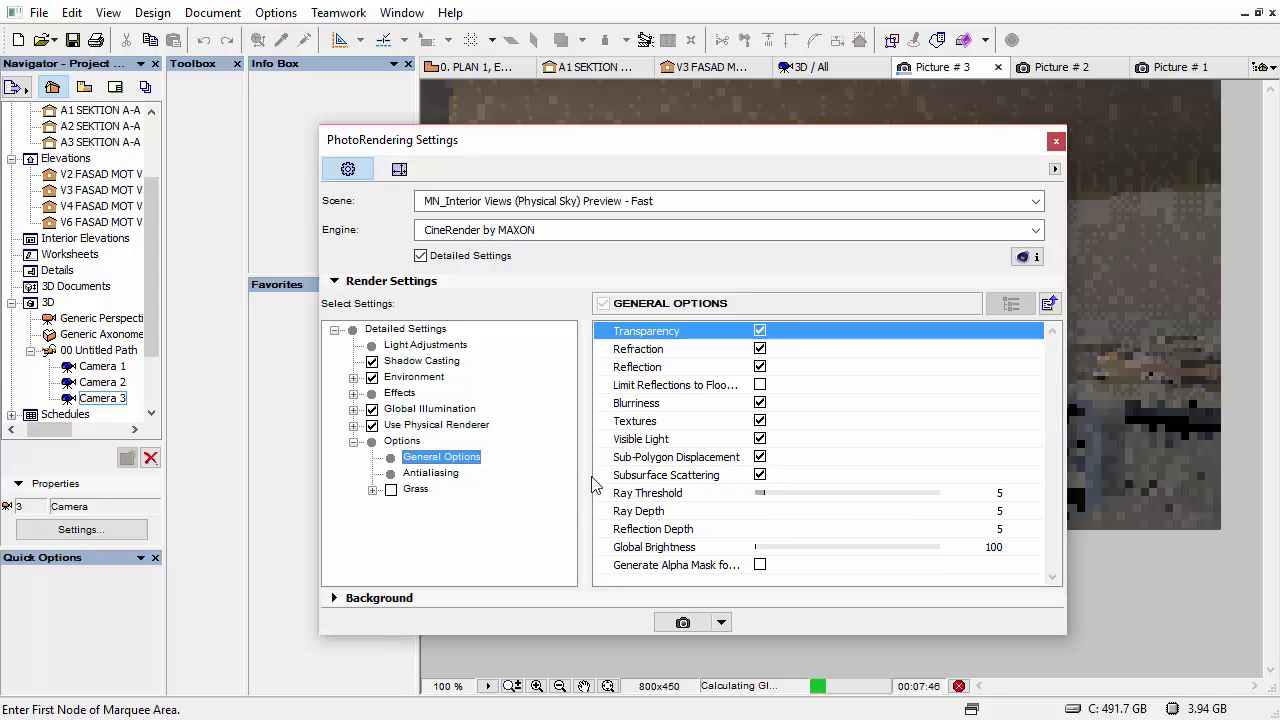
click(761, 476)
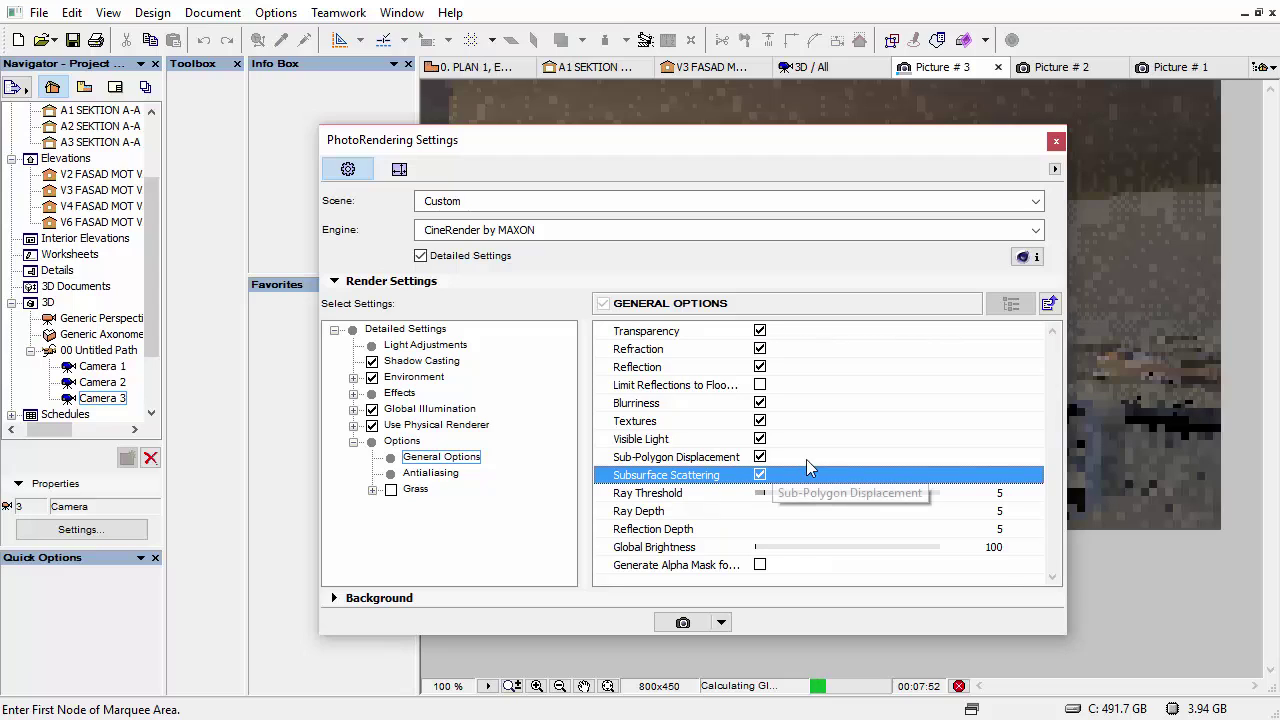
- Examine the Antialiasing settings and their Filter choices, and collapse the Options branch
click(436, 474)
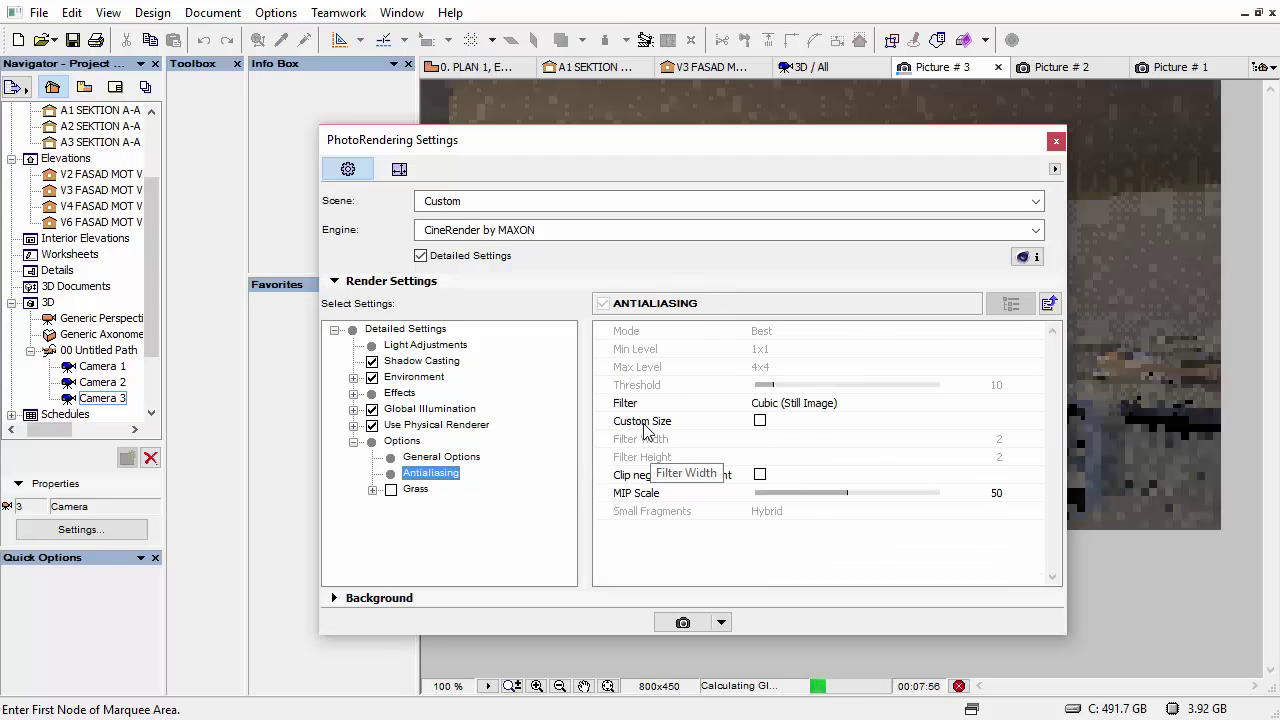
click(771, 406)
click(771, 408)
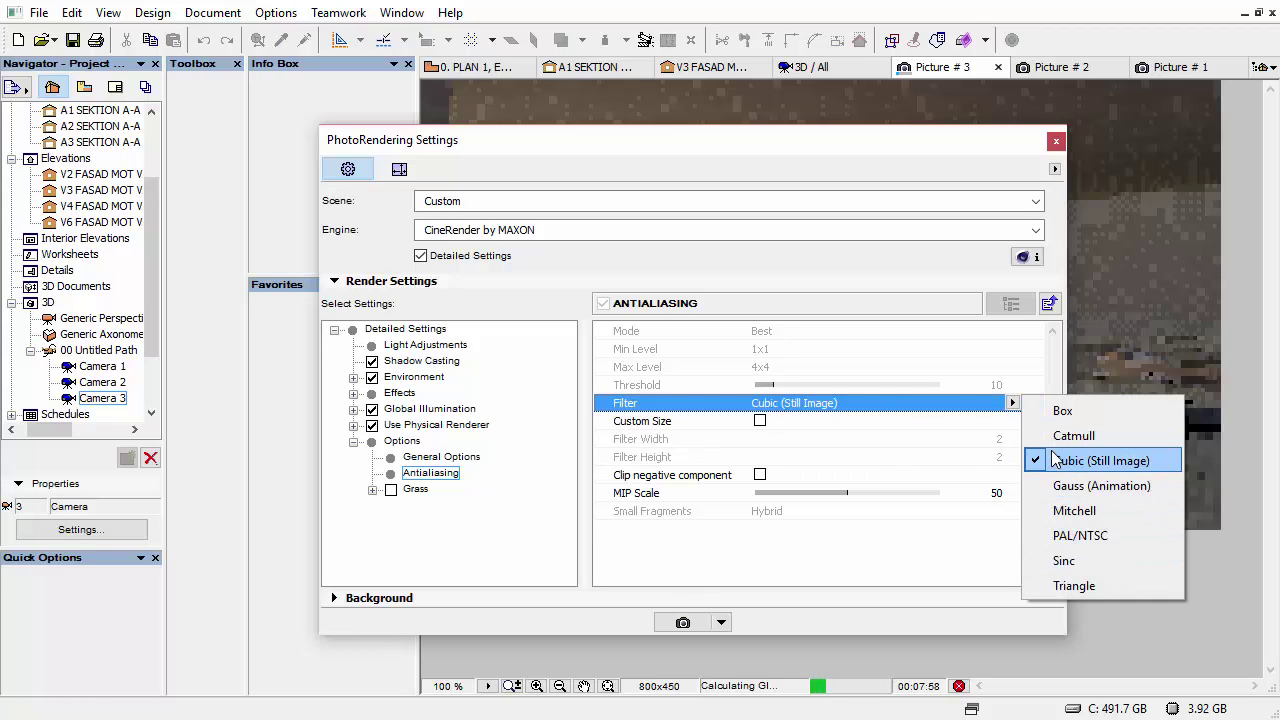
click(838, 558)
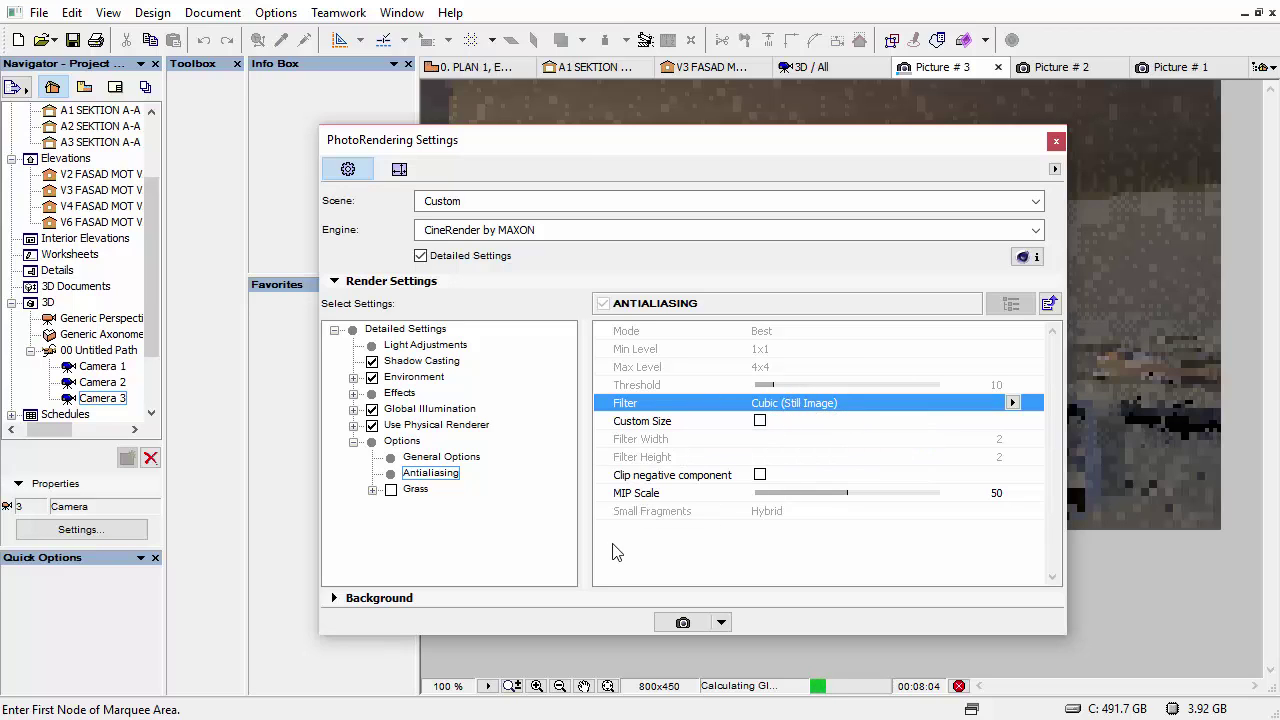
click(354, 442)
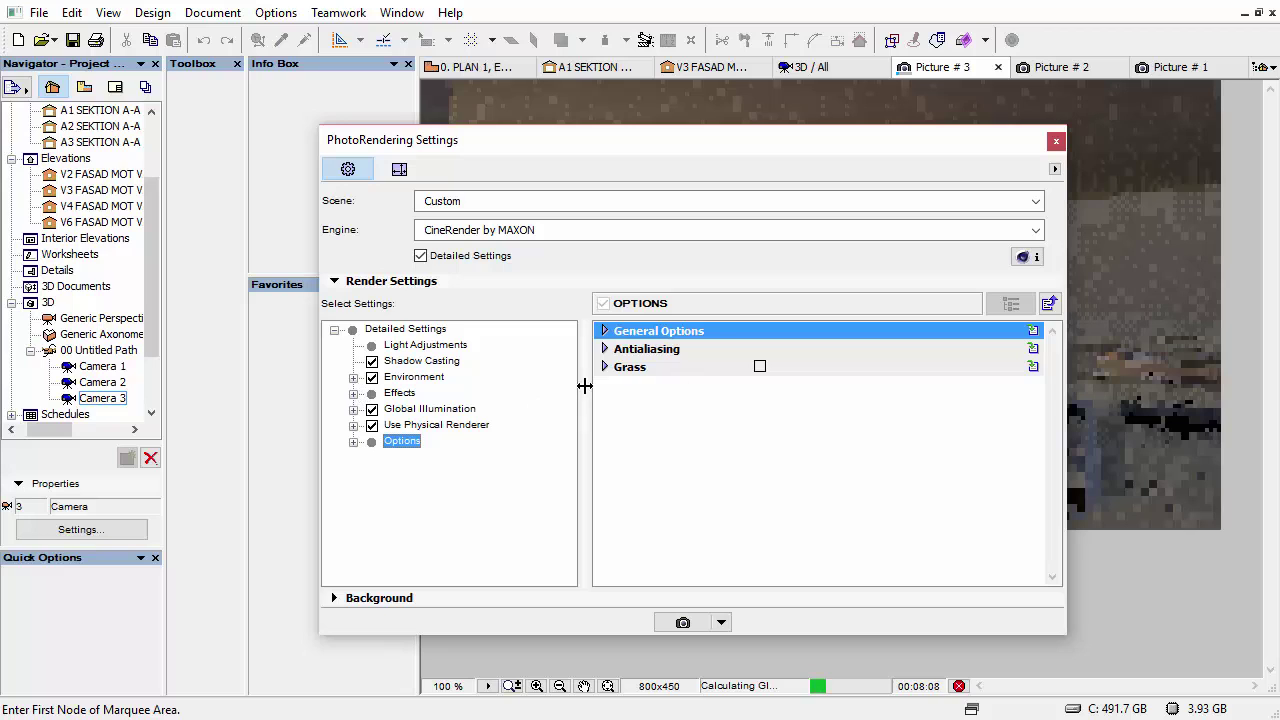
- Load the scene MN_Interior Views (Physical Sky) Medium from the MN_Rendering Settings folder through Select and Manage Scenes
click(566, 201)
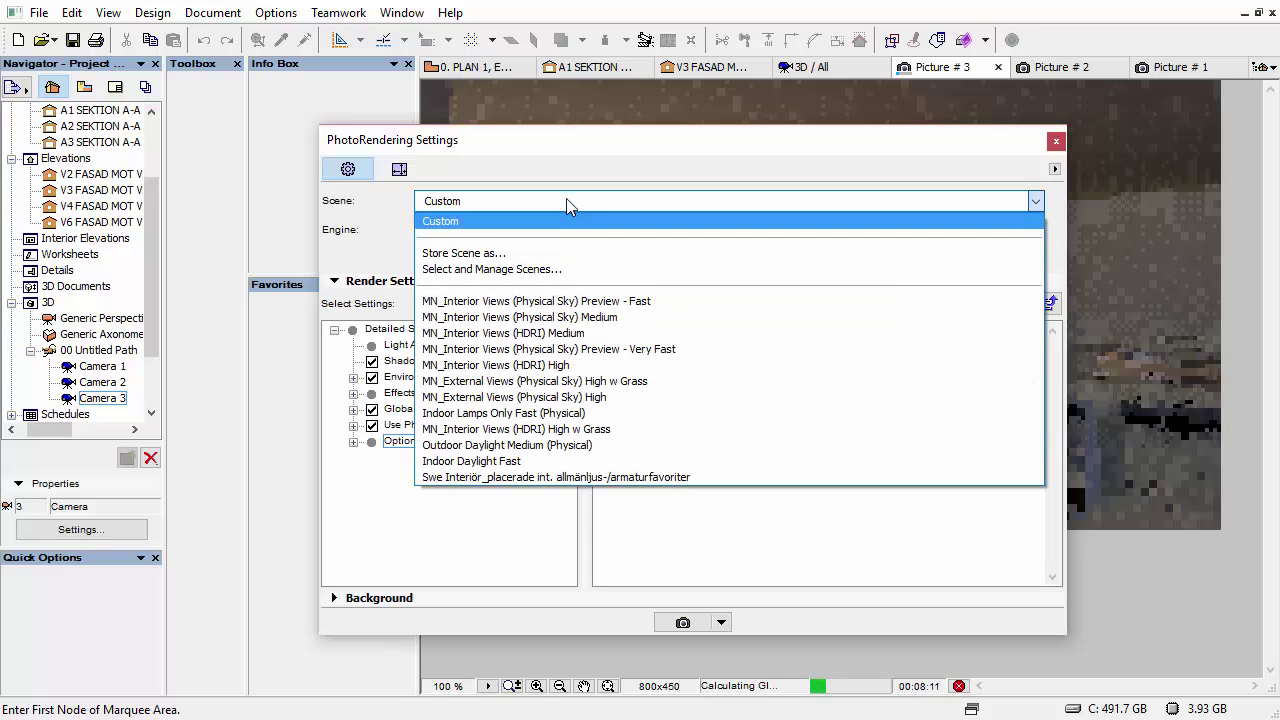
click(545, 270)
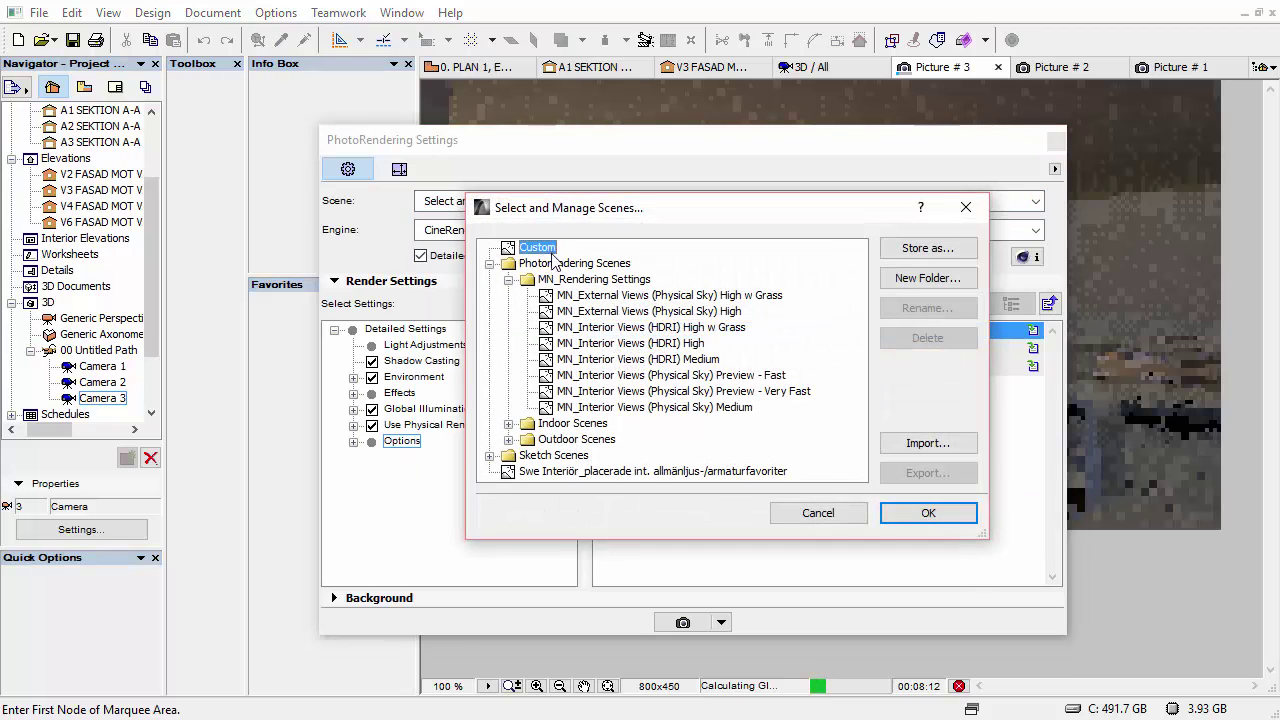
click(568, 407)
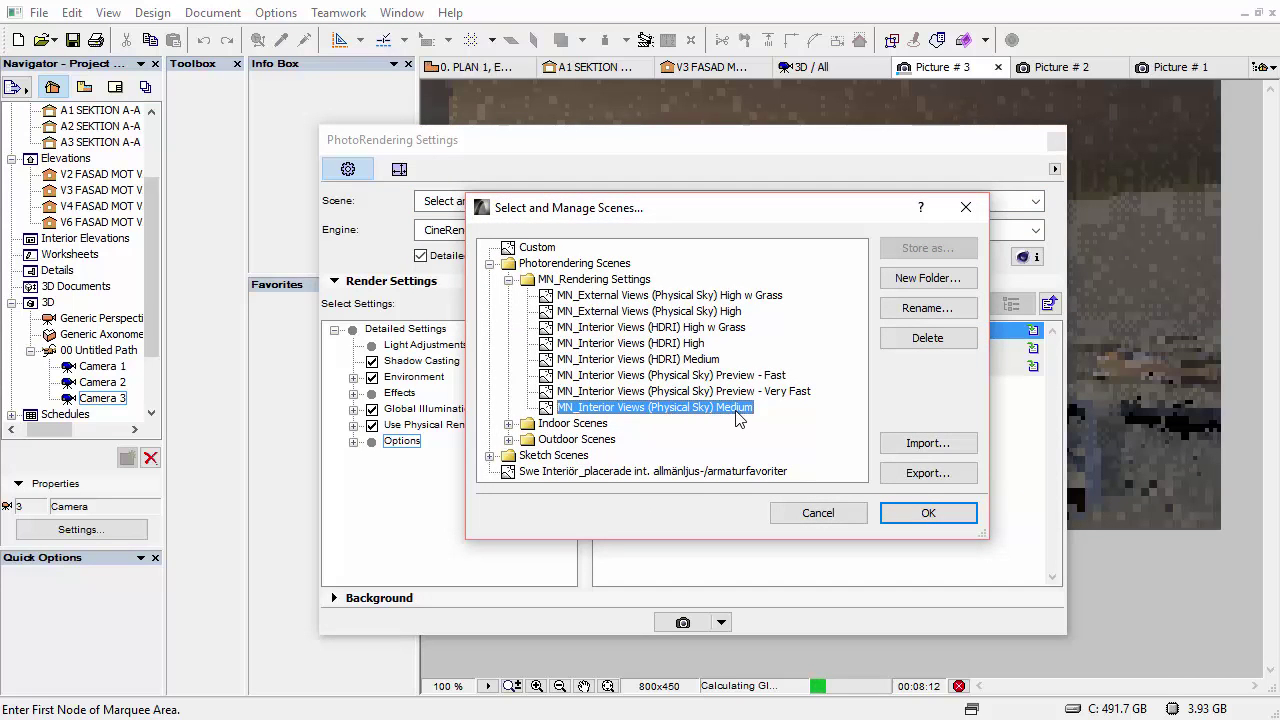
click(926, 513)
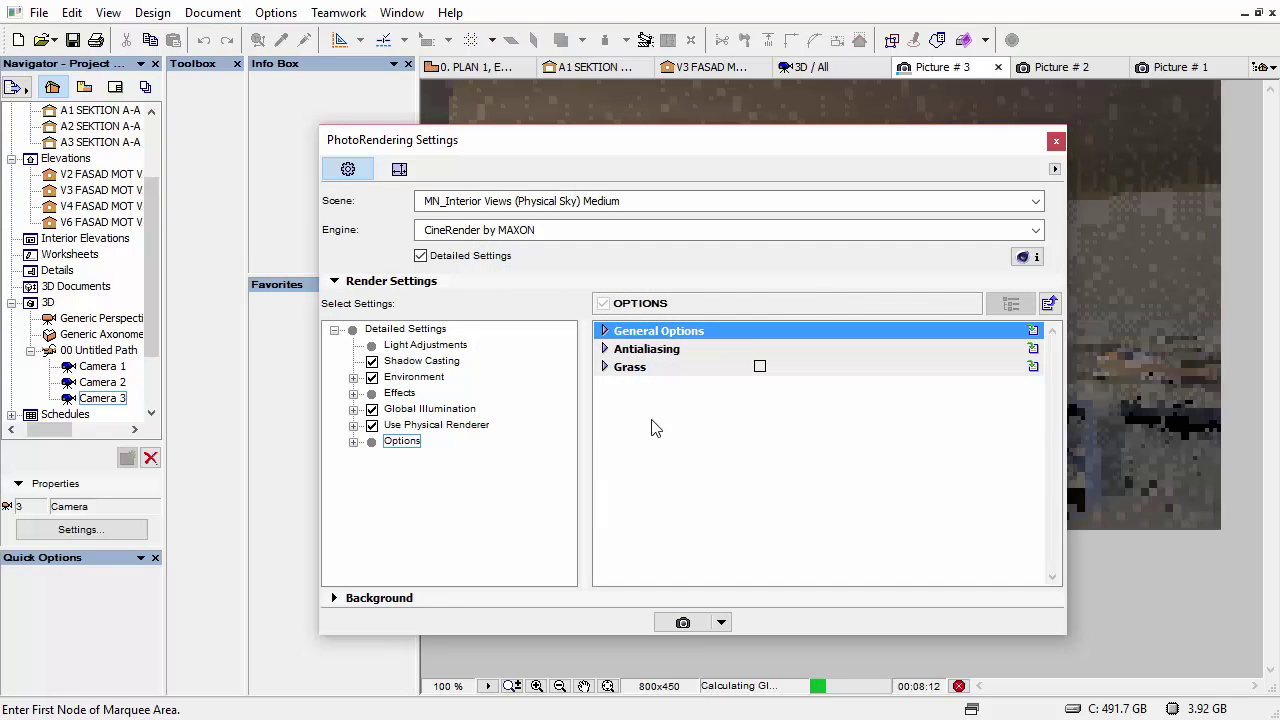
- Examine the Light Adjustments and the General settings of Global Illumination in the Medium scene
click(410, 345)
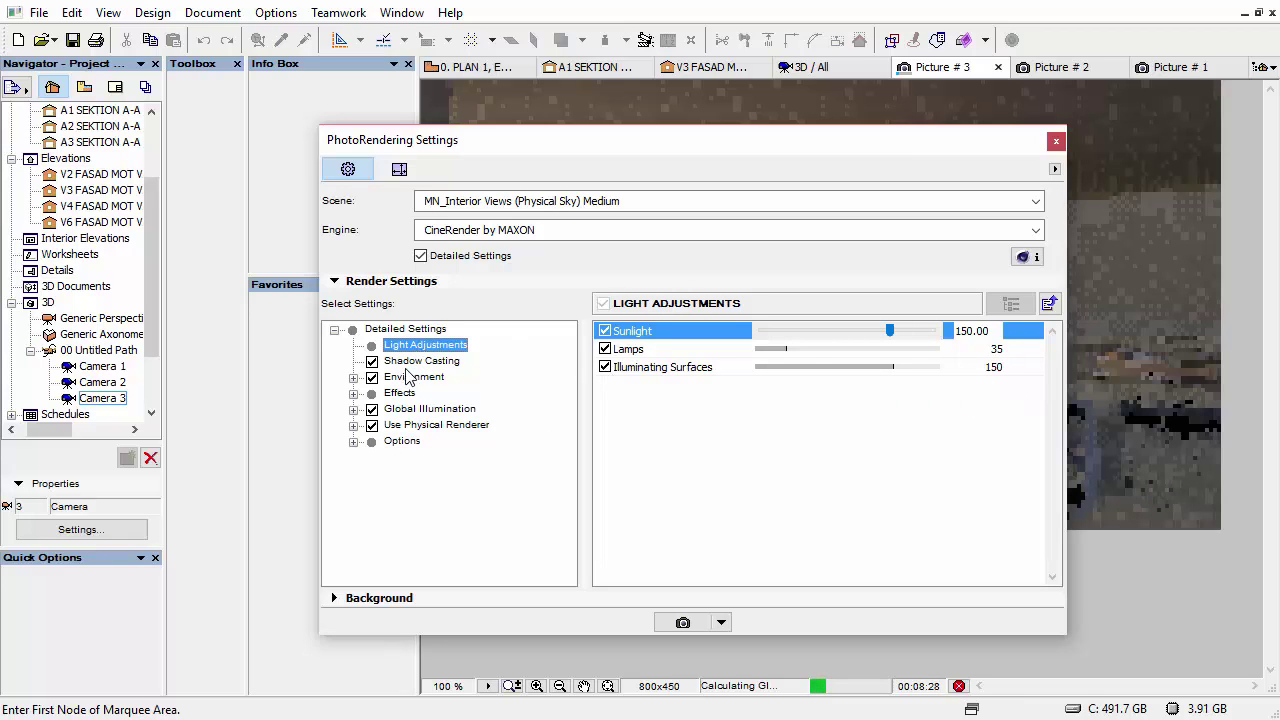
click(353, 409)
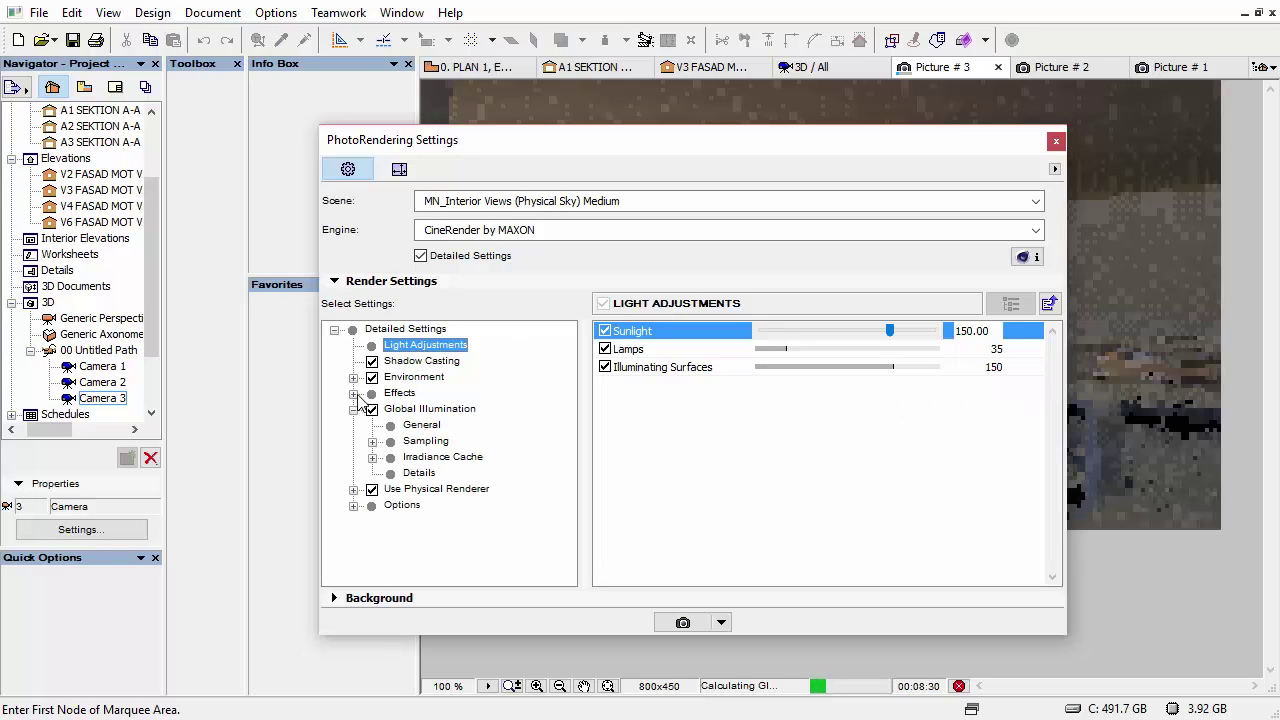
click(421, 426)
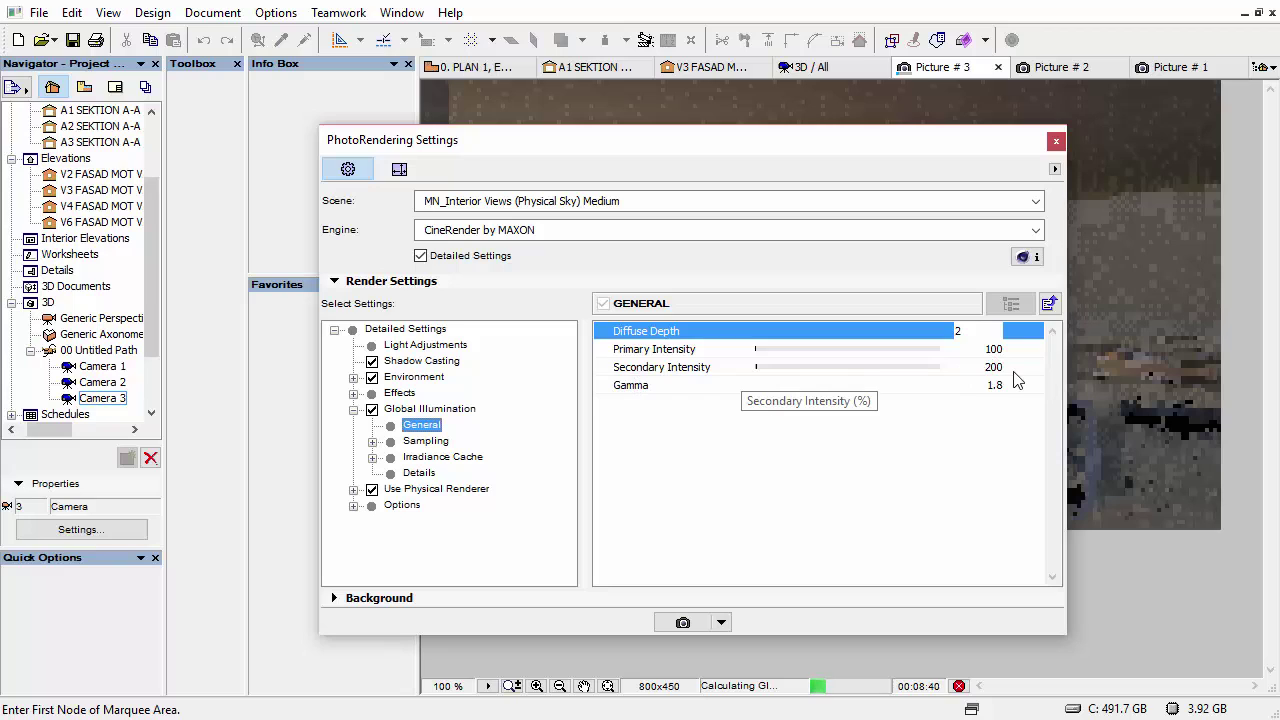
- Expand the Irradiance Cache branch and examine the Interpolation Method choices in its General settings
click(372, 457)
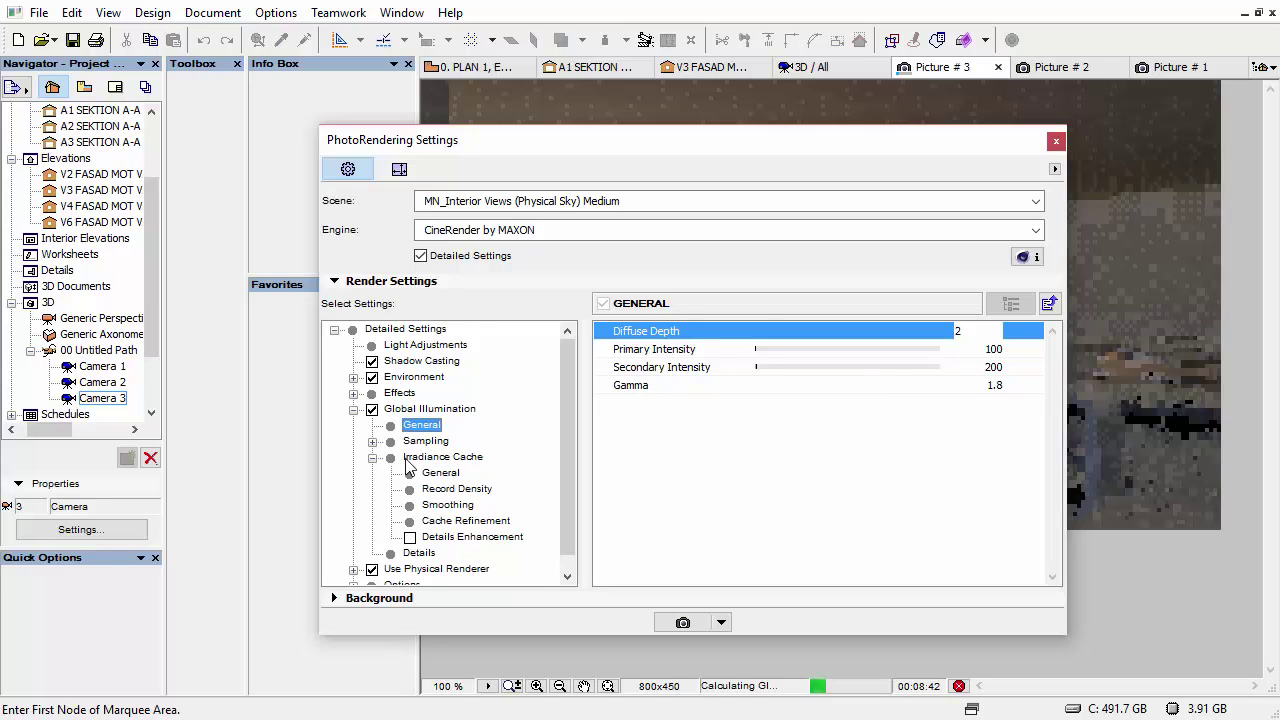
click(412, 457)
scroll(415, 460, down, 1)
click(432, 457)
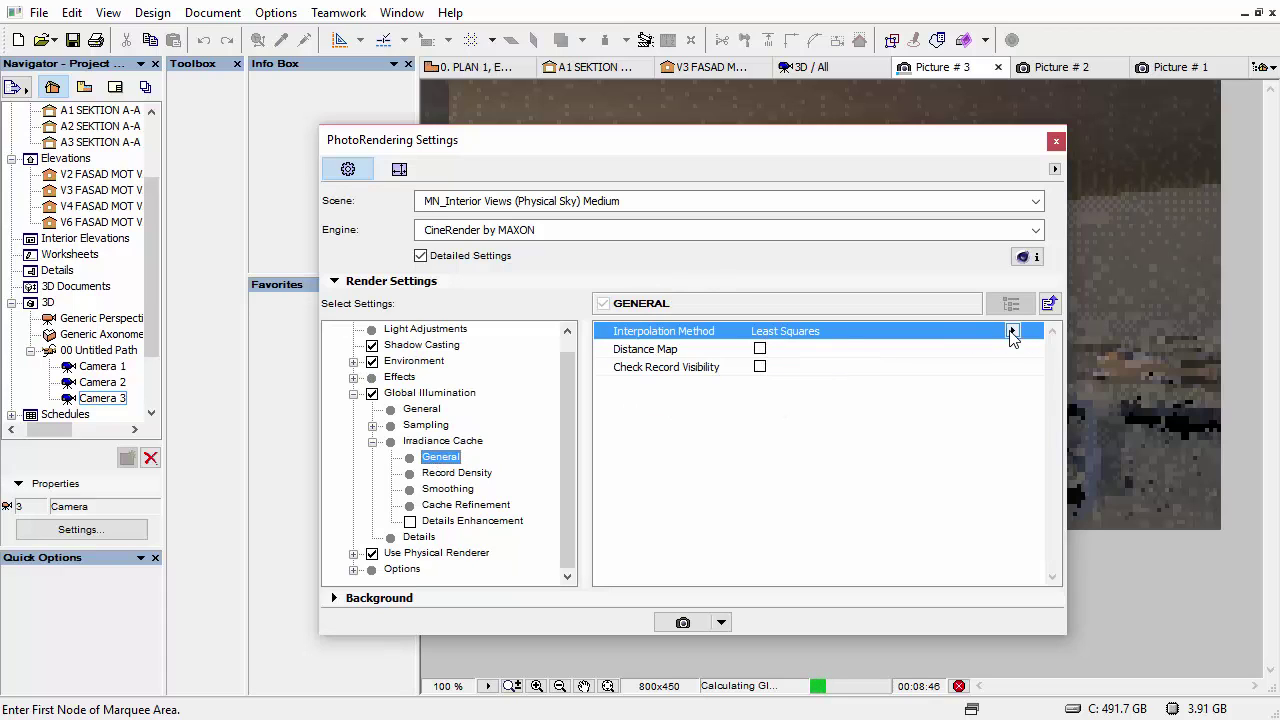
click(1012, 331)
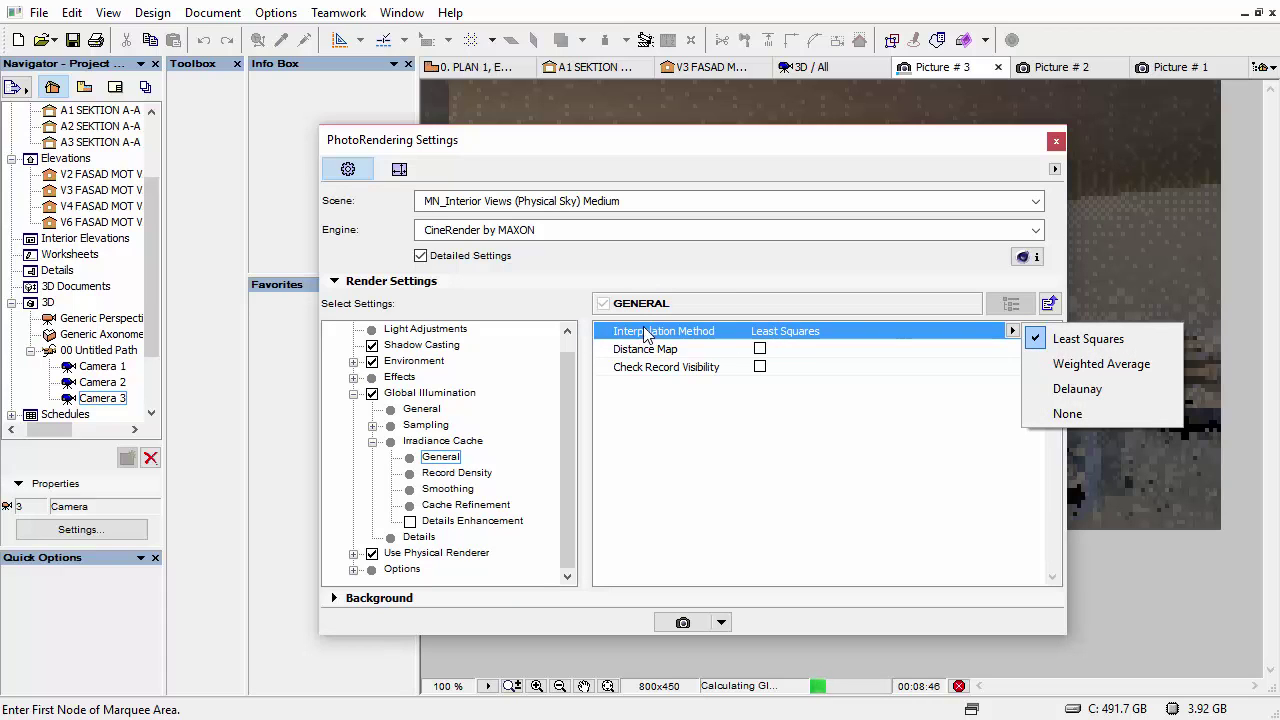
click(872, 466)
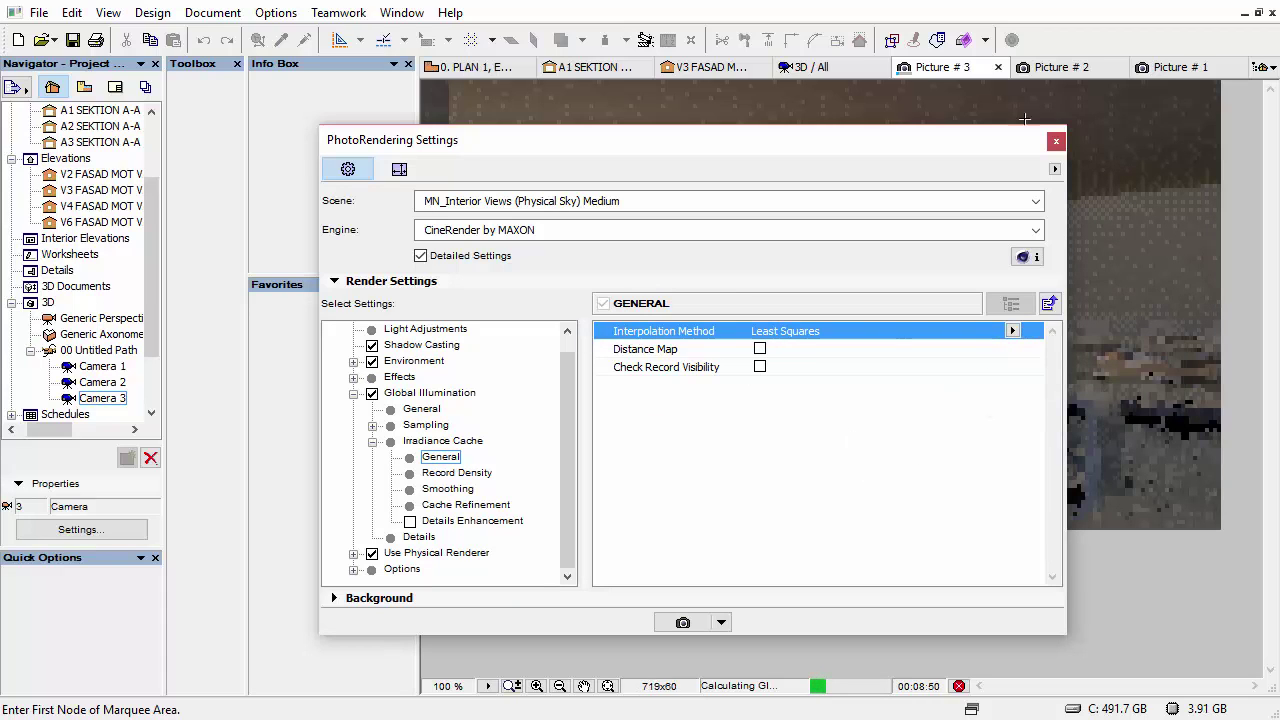
- Move the PhotoRendering Settings dialog aside to inspect the Picture # 3 rendering in progress, and bring it back into full view
drag(774, 149, 330, 175)
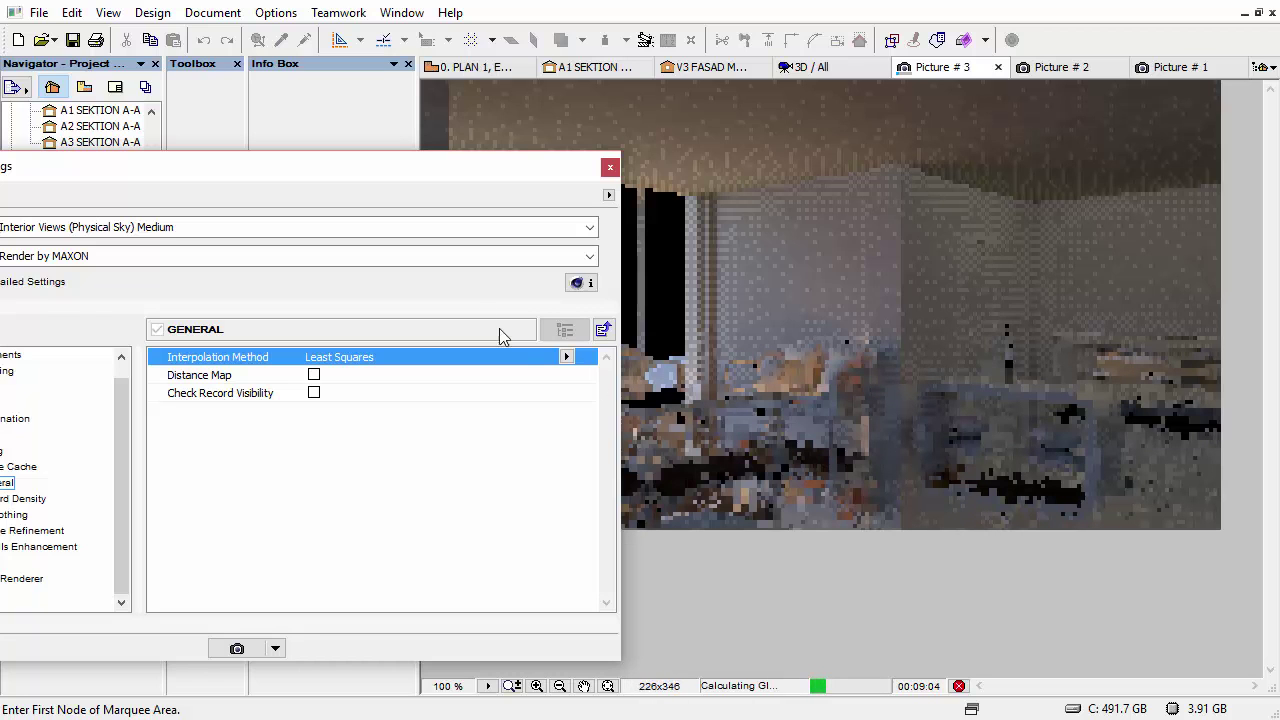
drag(429, 168, 463, 208)
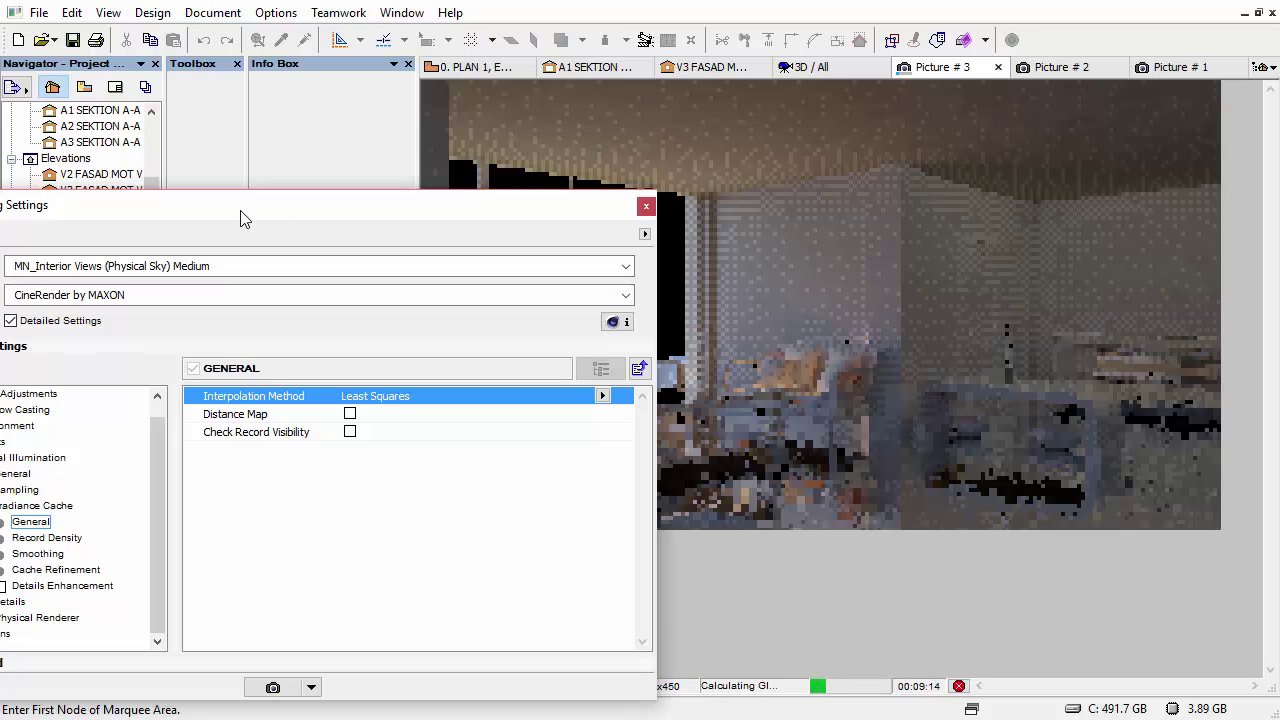
drag(245, 215, 634, 143)
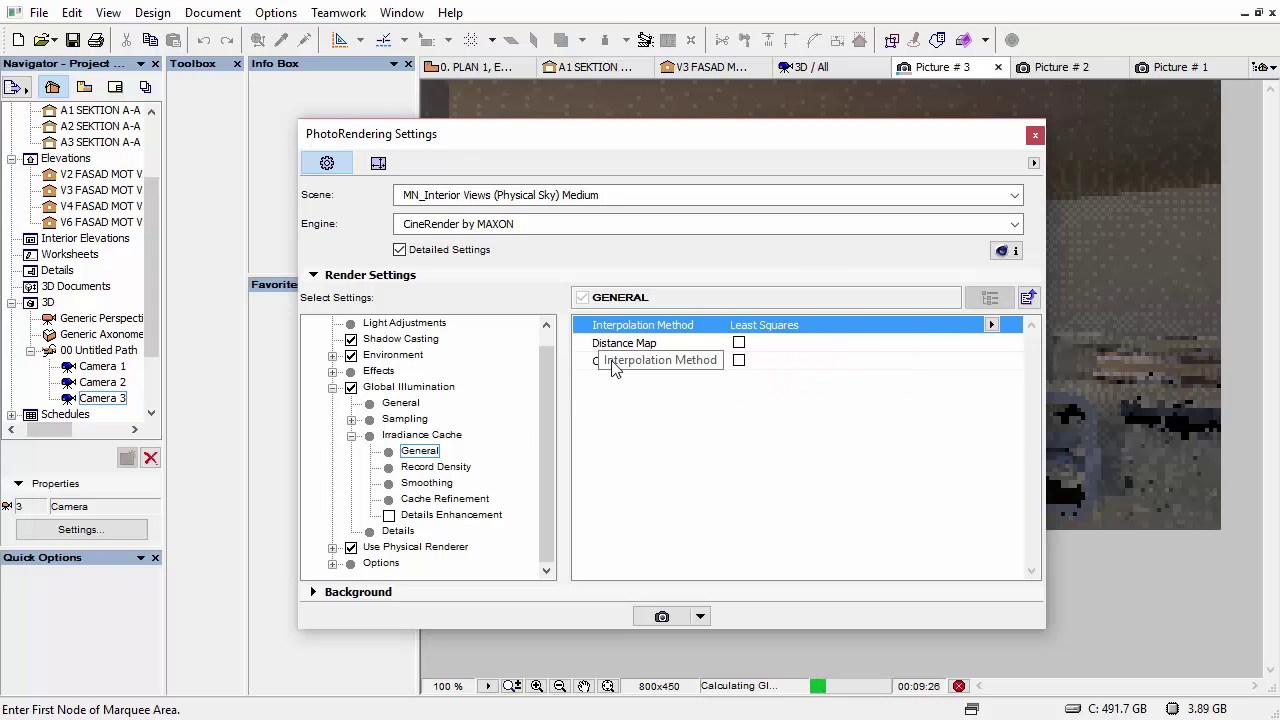
- Examine the Record Density, Smoothing and Cache Refinement settings of the Medium scene's Irradiance Cache alongside the Picture # 3 rendering
click(390, 467)
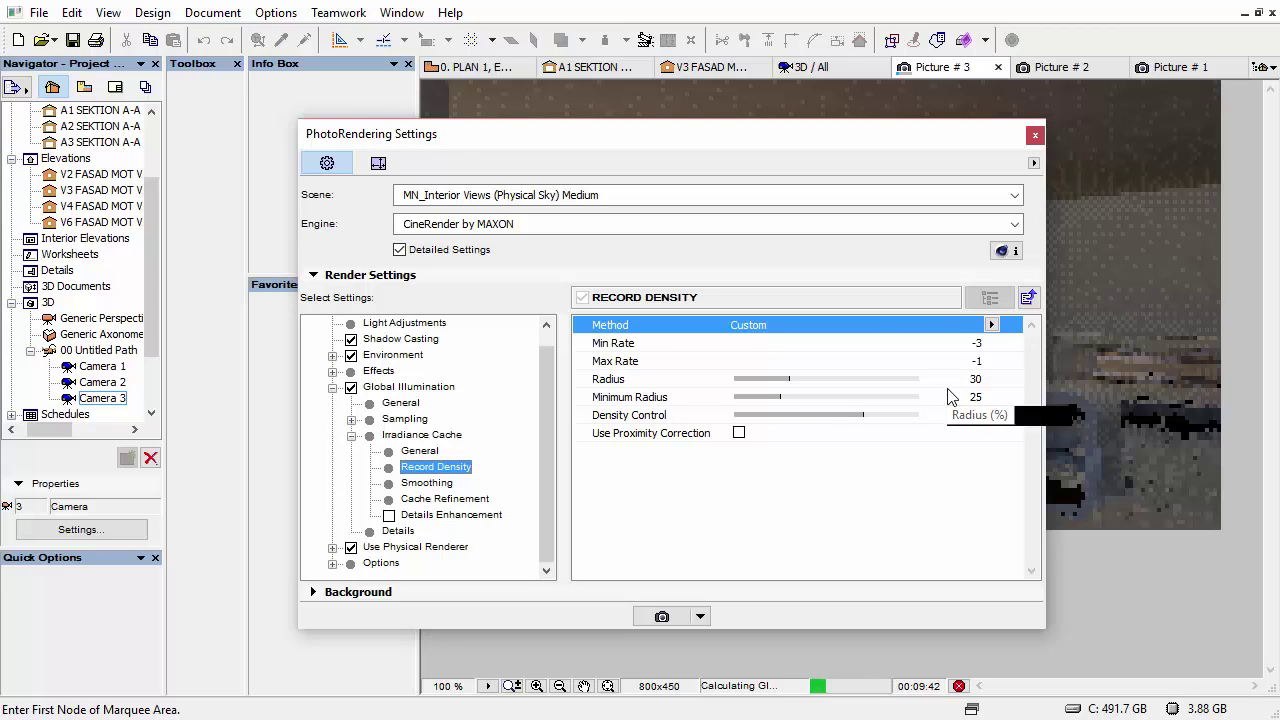
drag(807, 148, 452, 133)
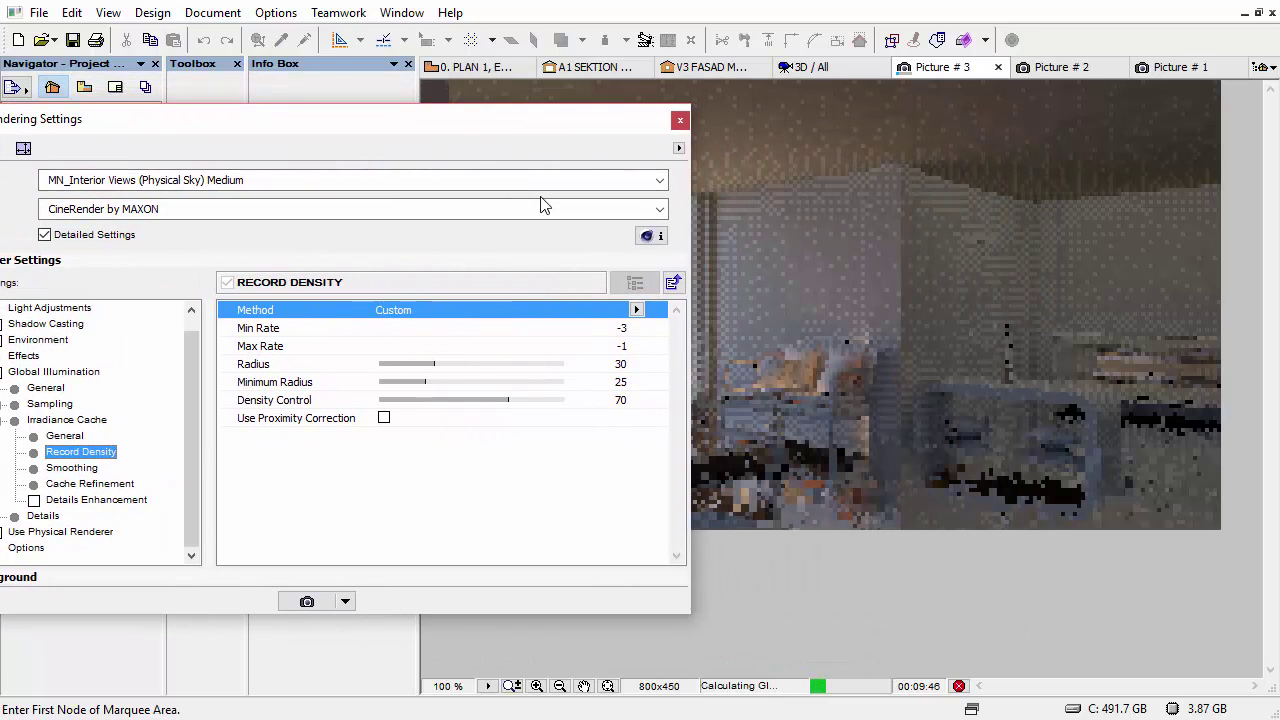
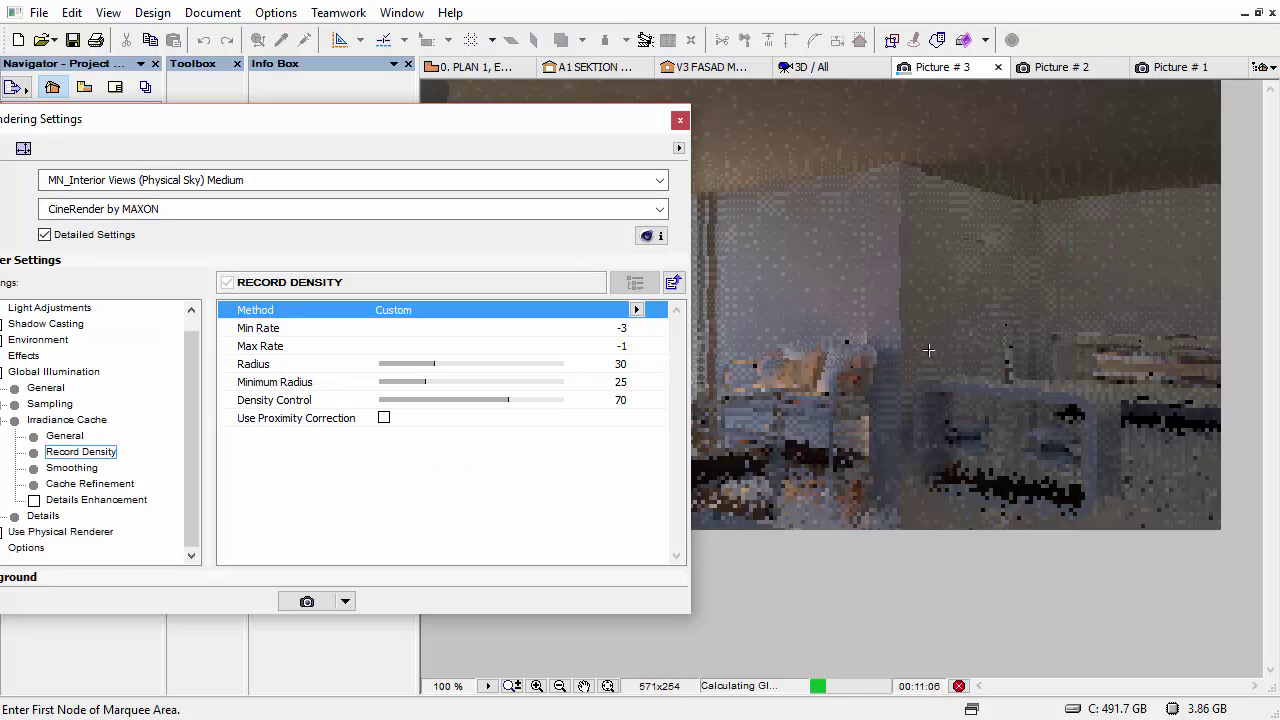
click(55, 470)
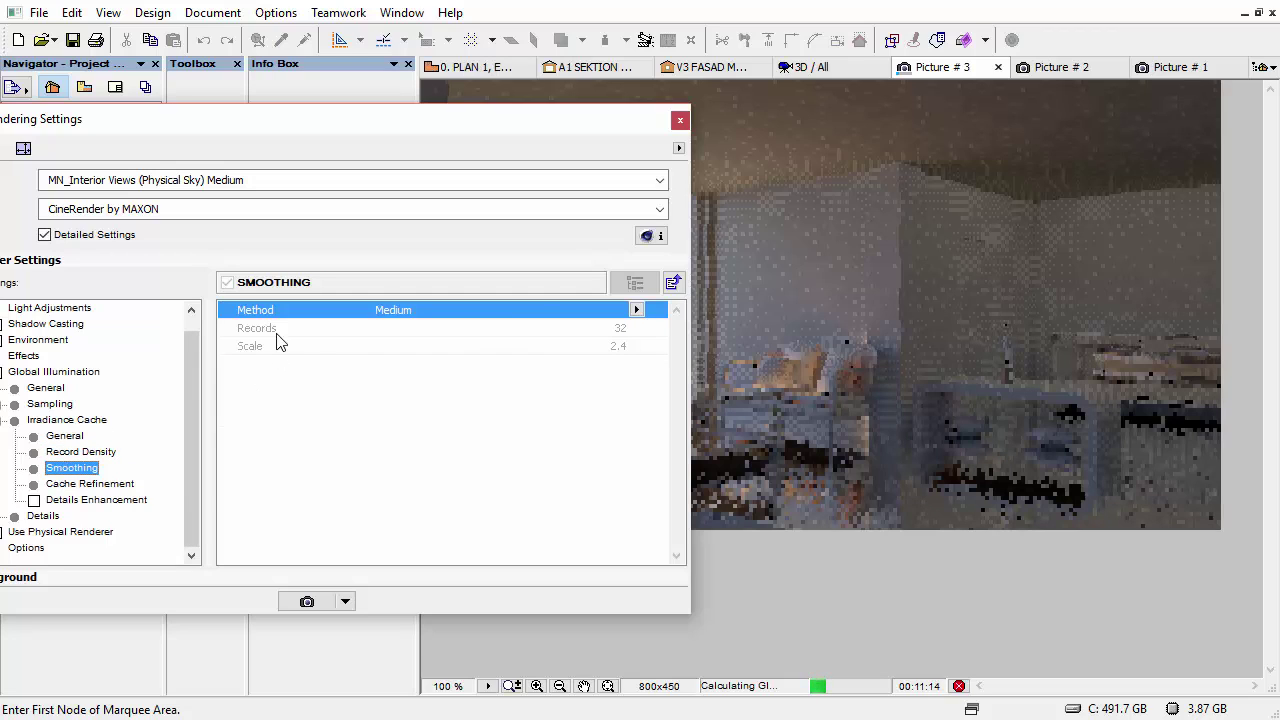
click(70, 485)
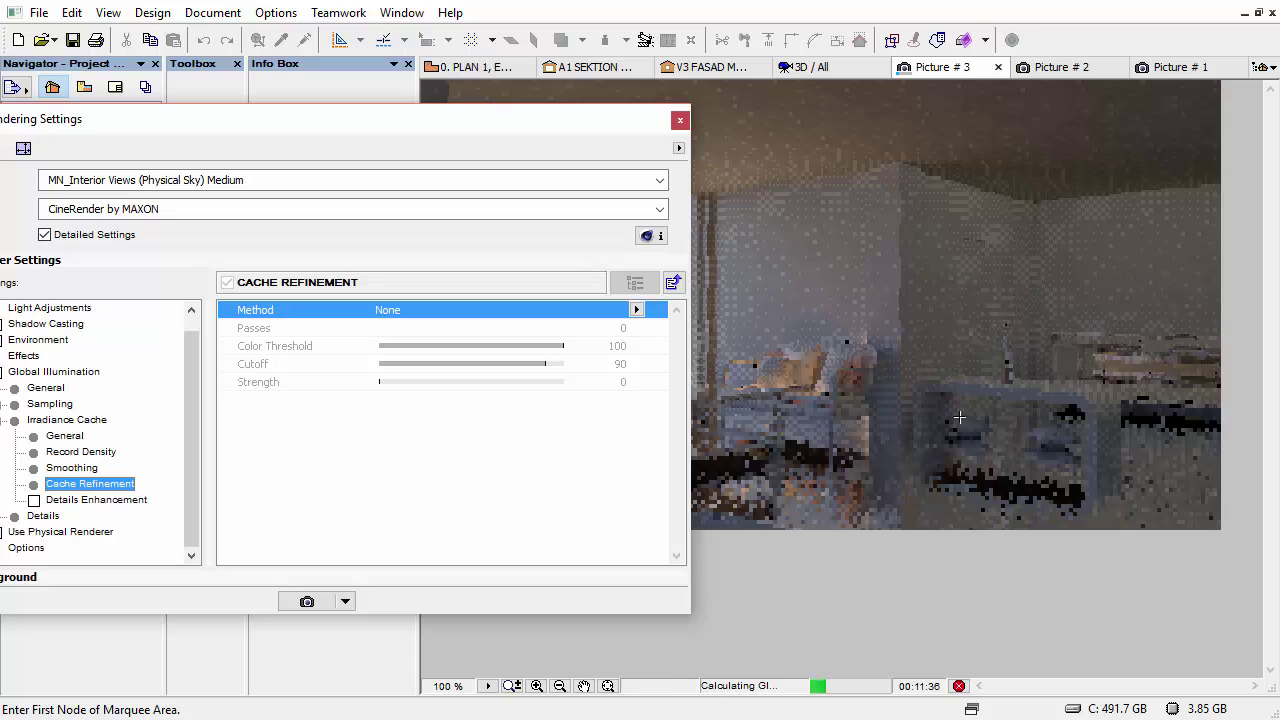
drag(366, 126, 628, 138)
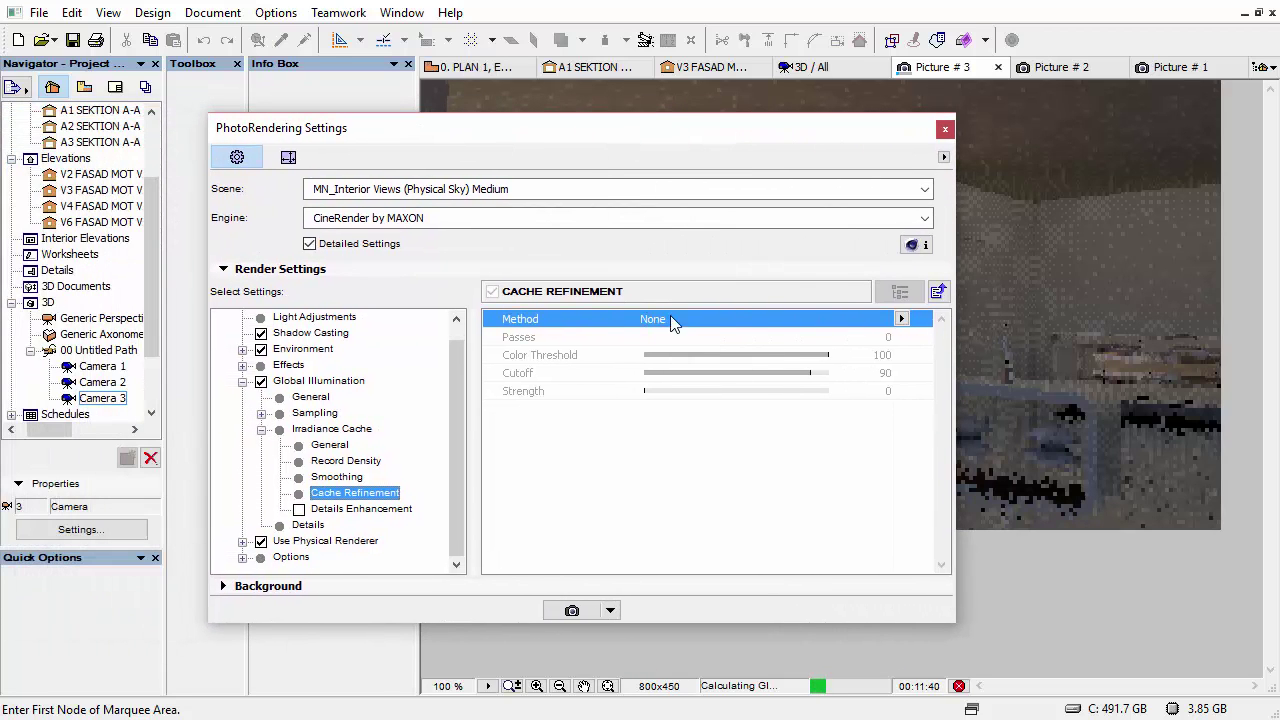
- Examine the Method choices of Cache Refinement and return to the Irradiance Cache overview
click(901, 318)
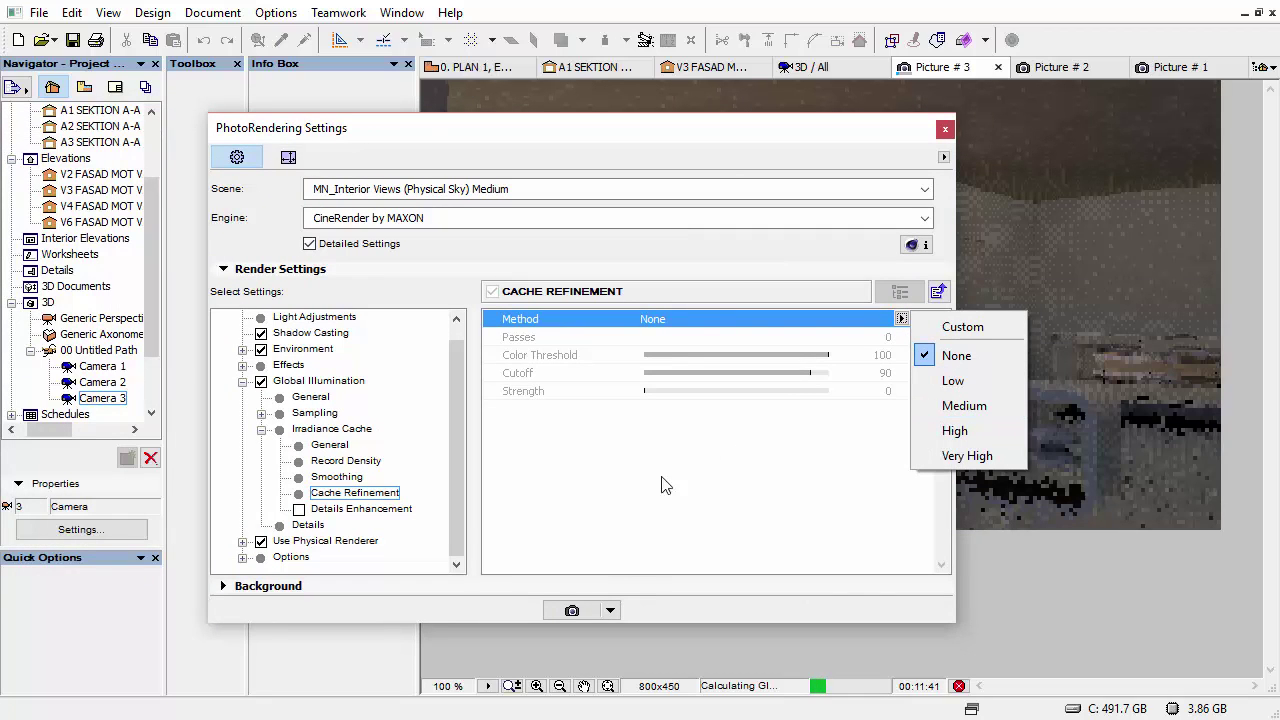
click(345, 515)
click(310, 430)
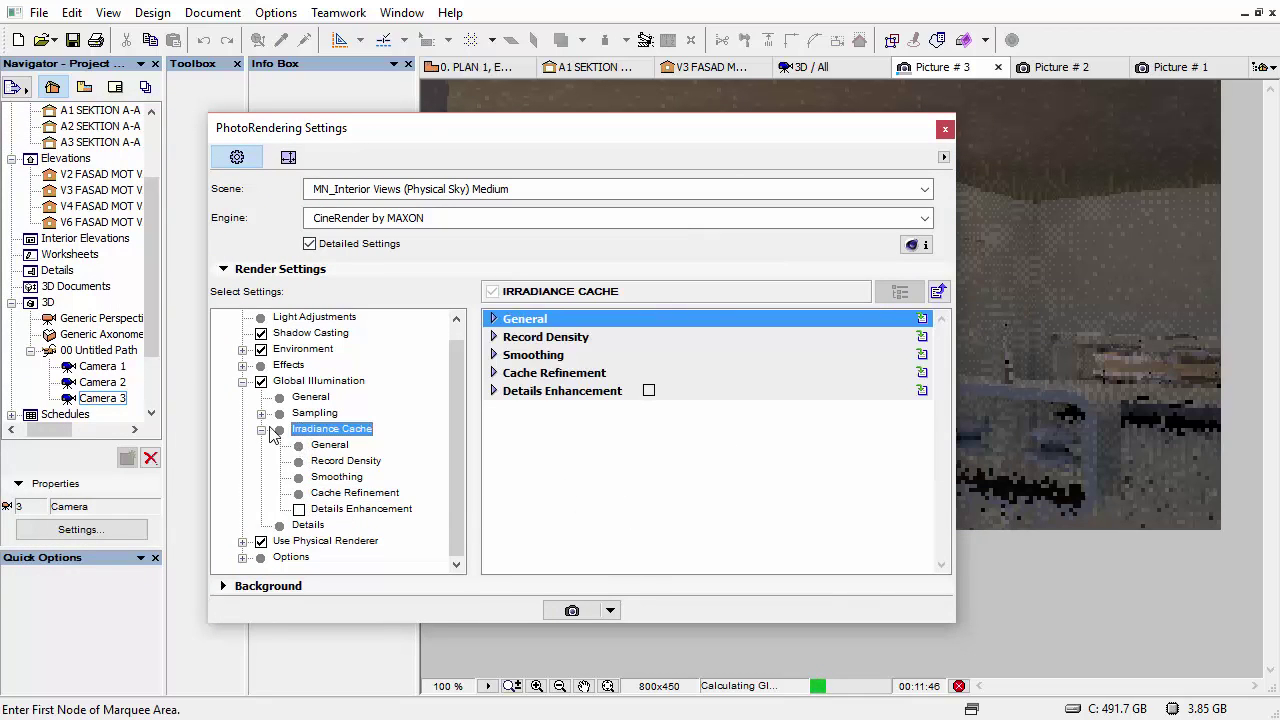
- Collapse the Irradiance Cache branch, expand Sampling, and examine its Stochastic Samples and Discrete Area Sampling settings
click(261, 429)
click(267, 431)
click(262, 431)
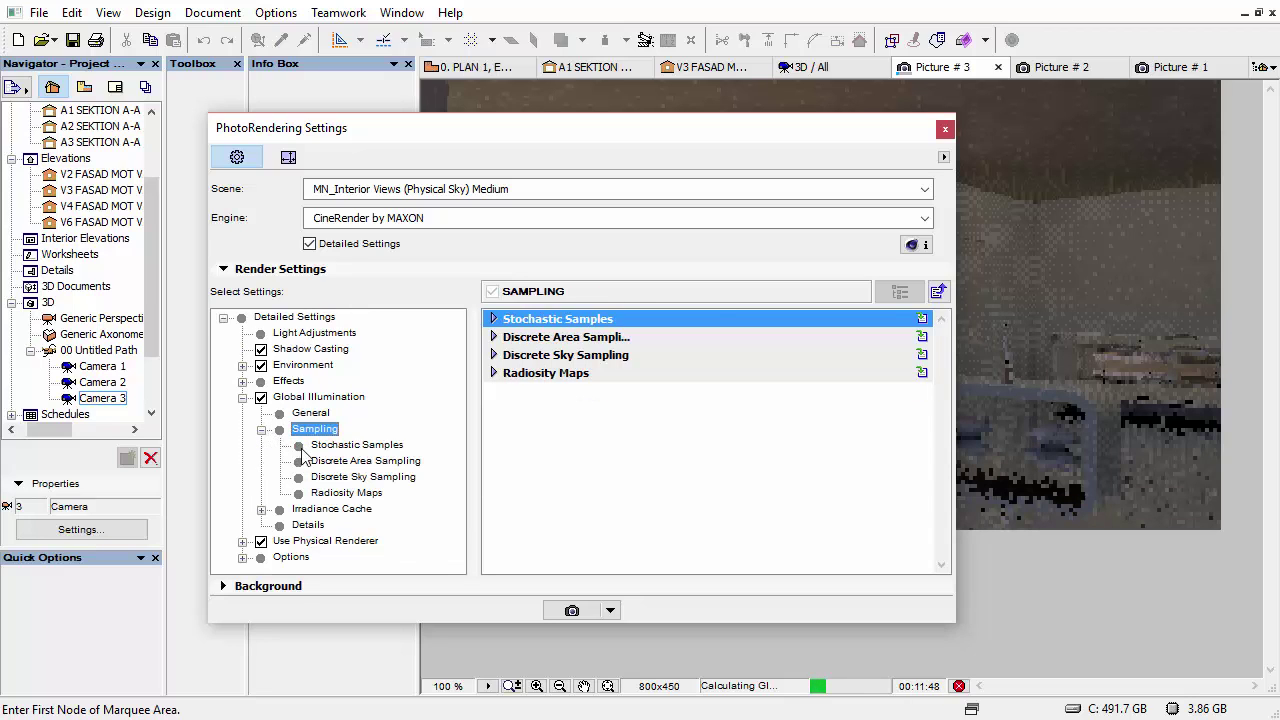
click(330, 445)
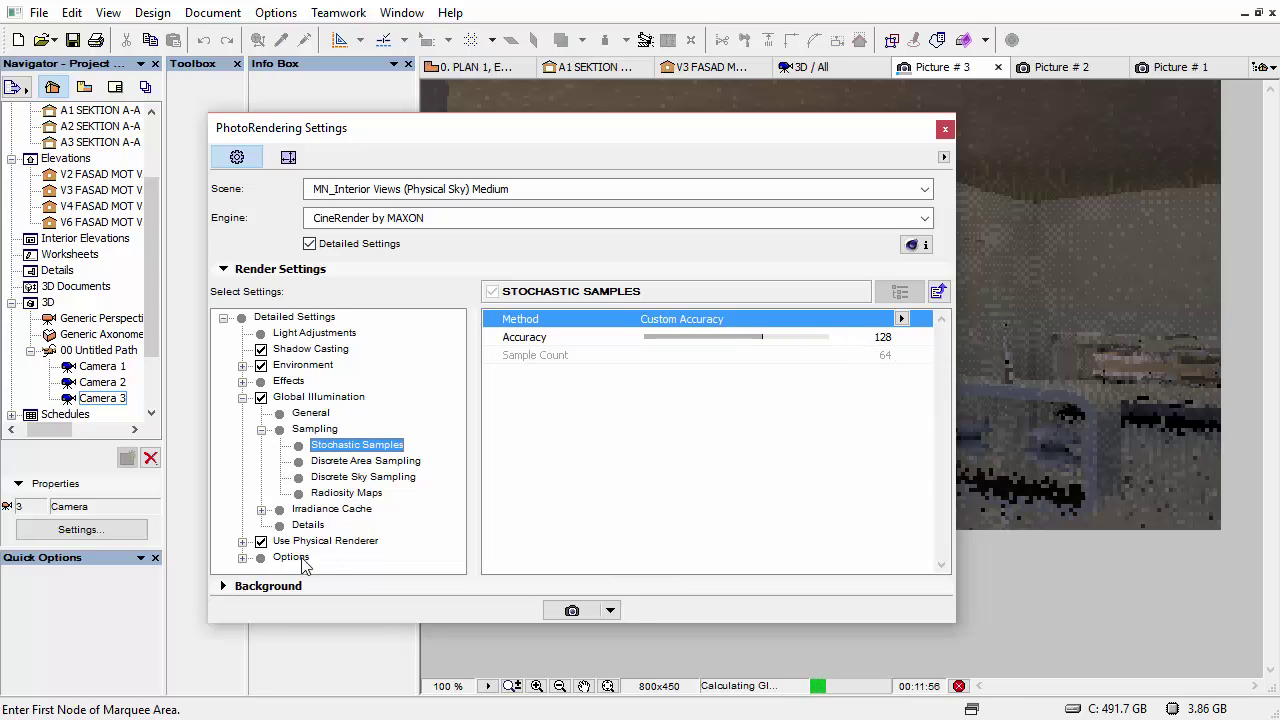
click(355, 464)
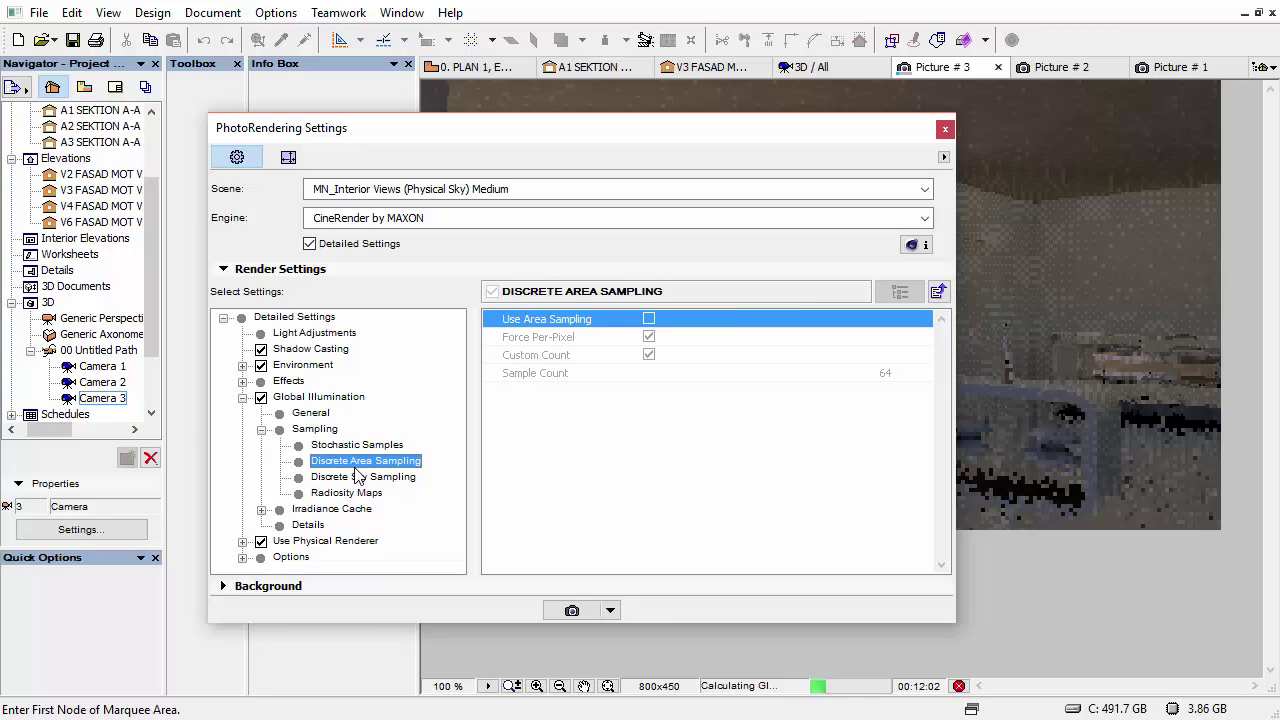
click(390, 444)
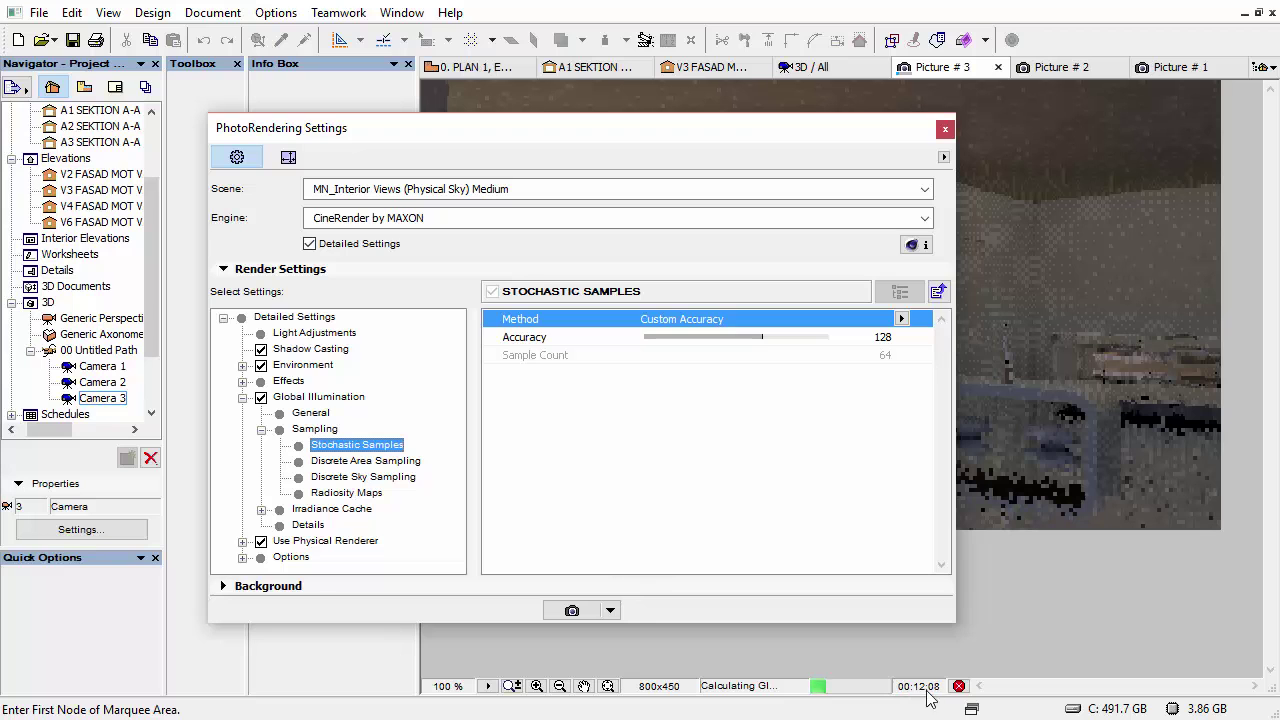
- Compare the Discrete Area Sampling and Discrete Sky Sampling settings by switching between them
drag(902, 145, 919, 108)
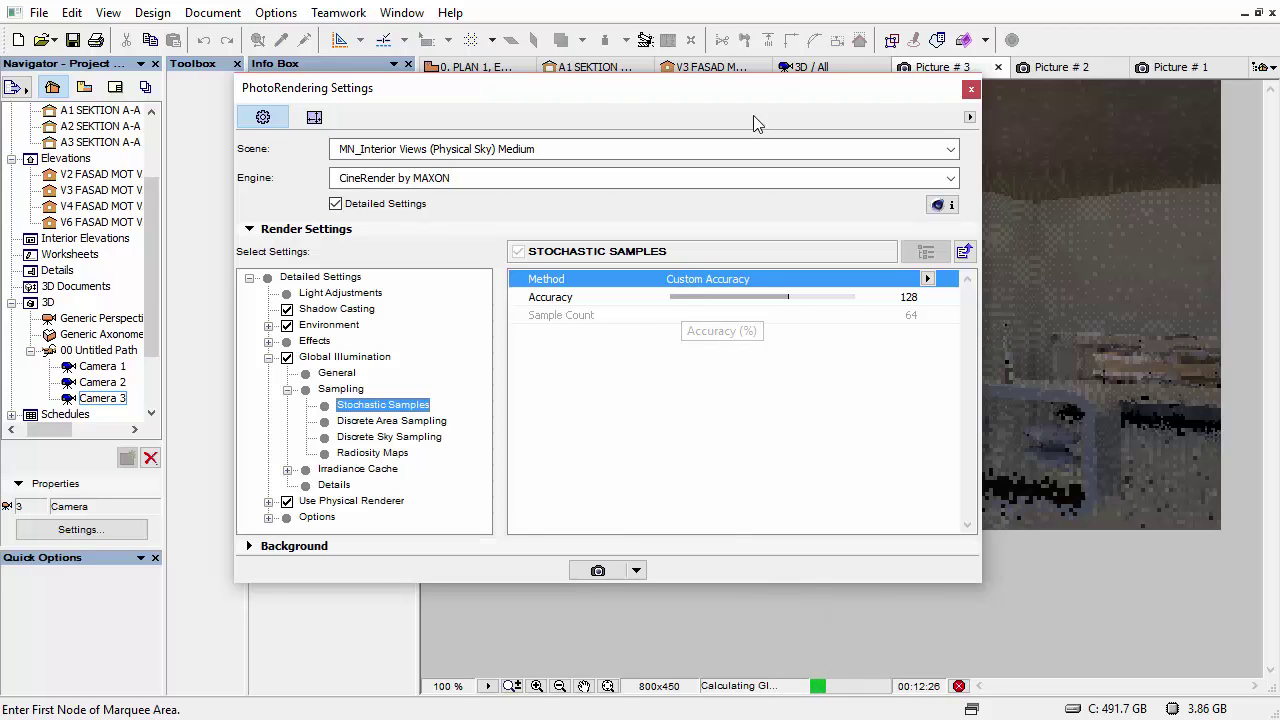
drag(744, 92, 746, 133)
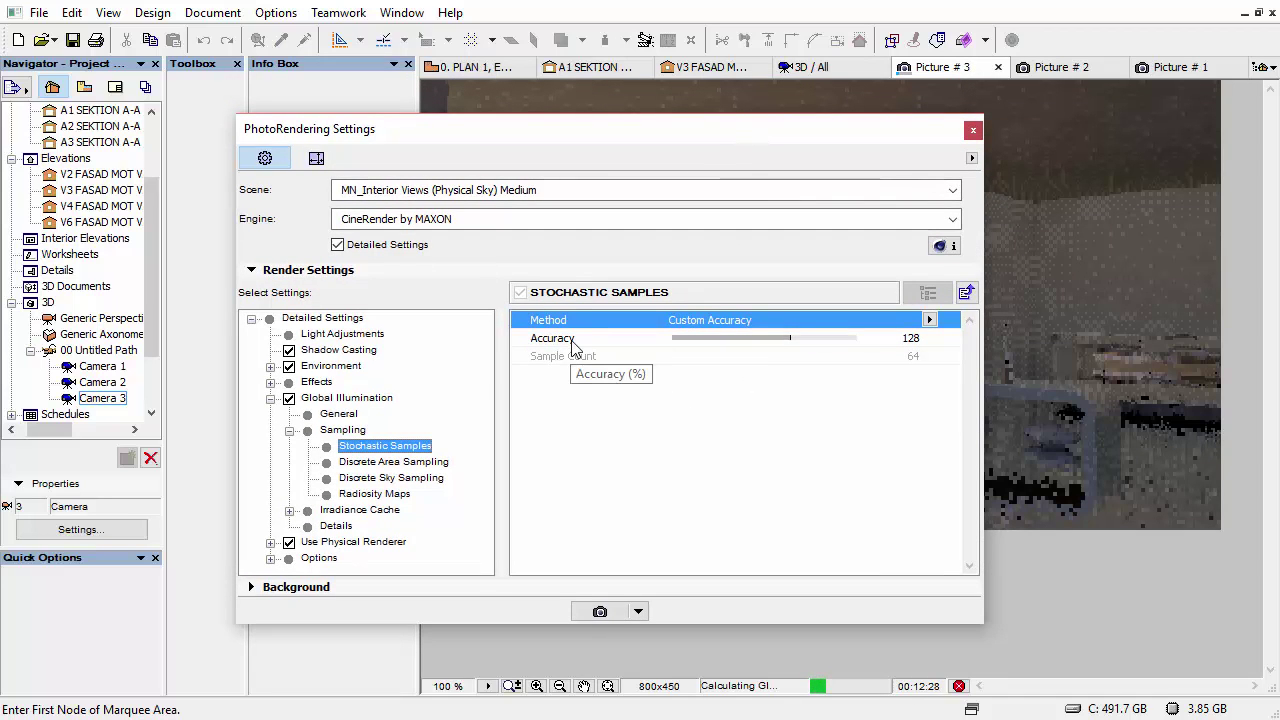
click(366, 465)
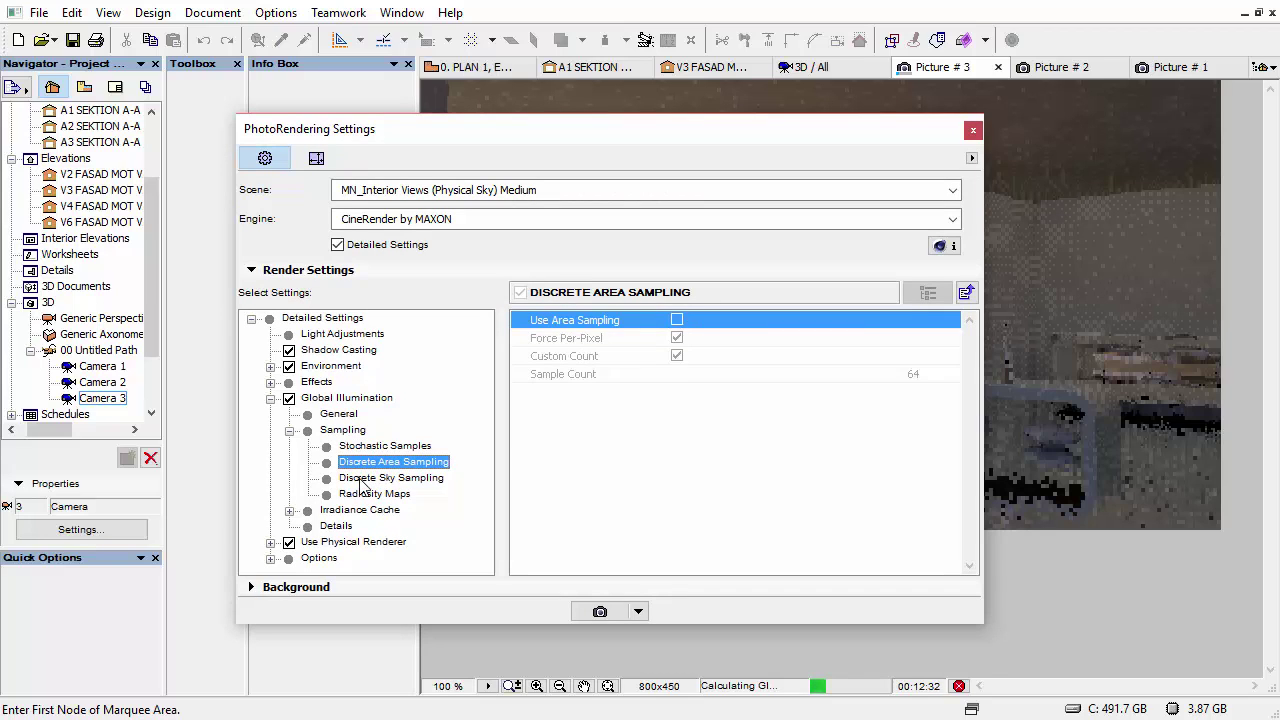
click(362, 479)
click(365, 462)
click(362, 475)
click(362, 463)
click(358, 479)
click(362, 462)
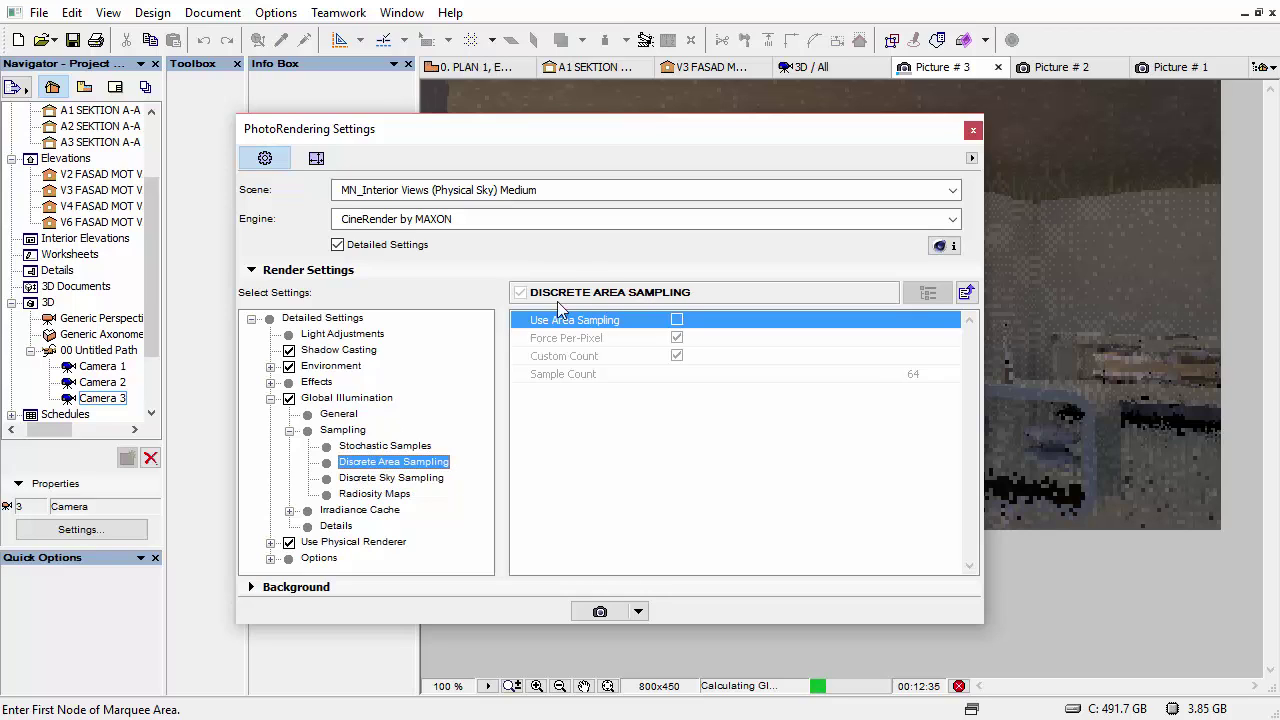
- Enable Use Area Sampling to review its dependent options, and disable it again
click(677, 320)
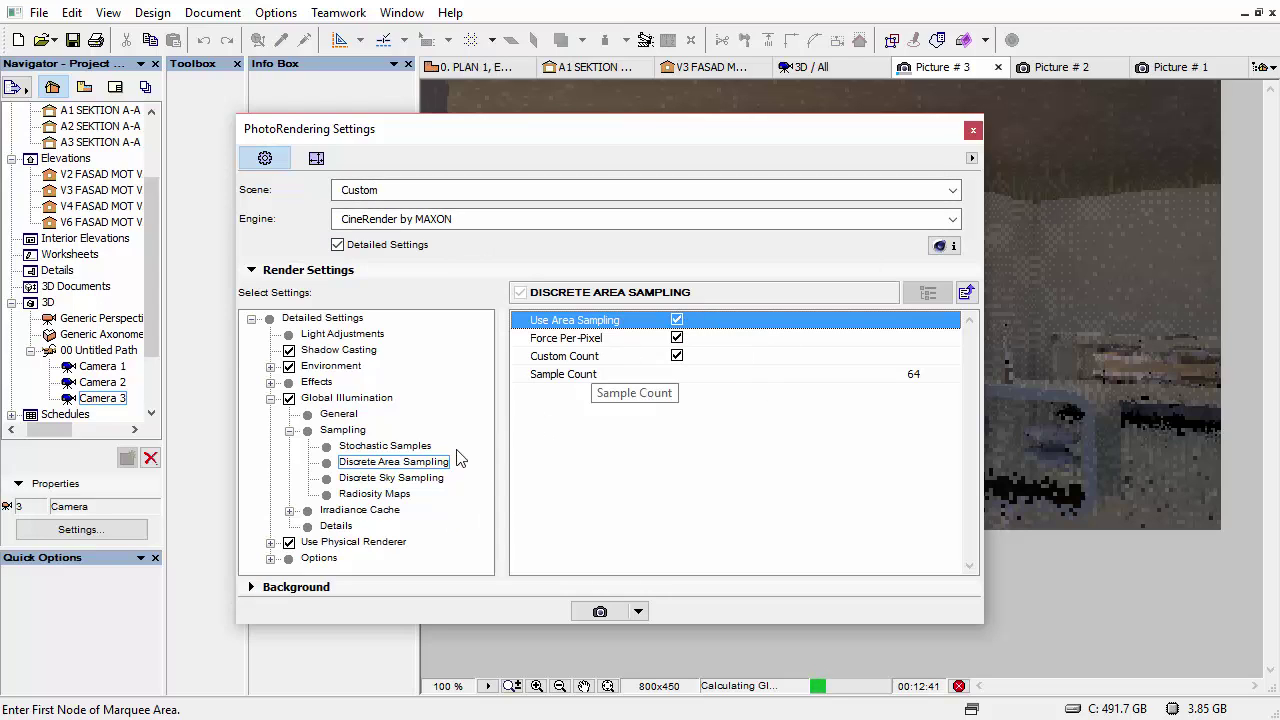
click(677, 320)
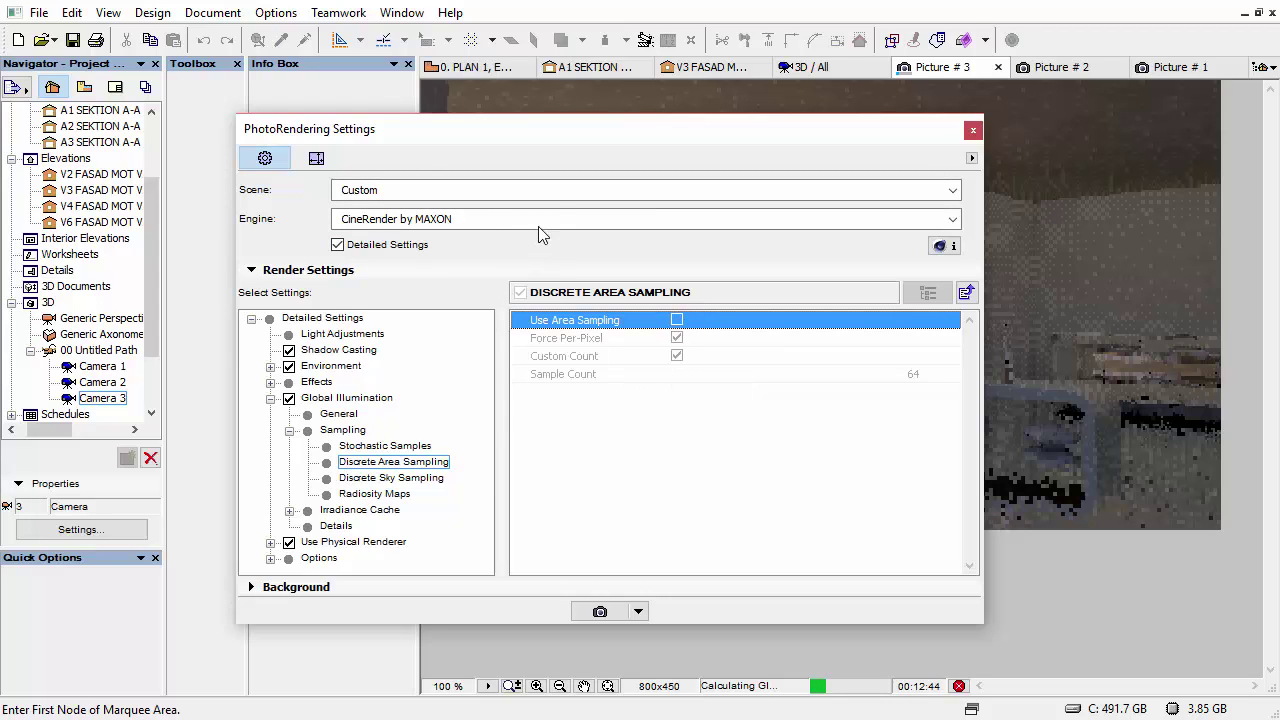
click(460, 190)
scroll(460, 203, up, 5)
click(432, 257)
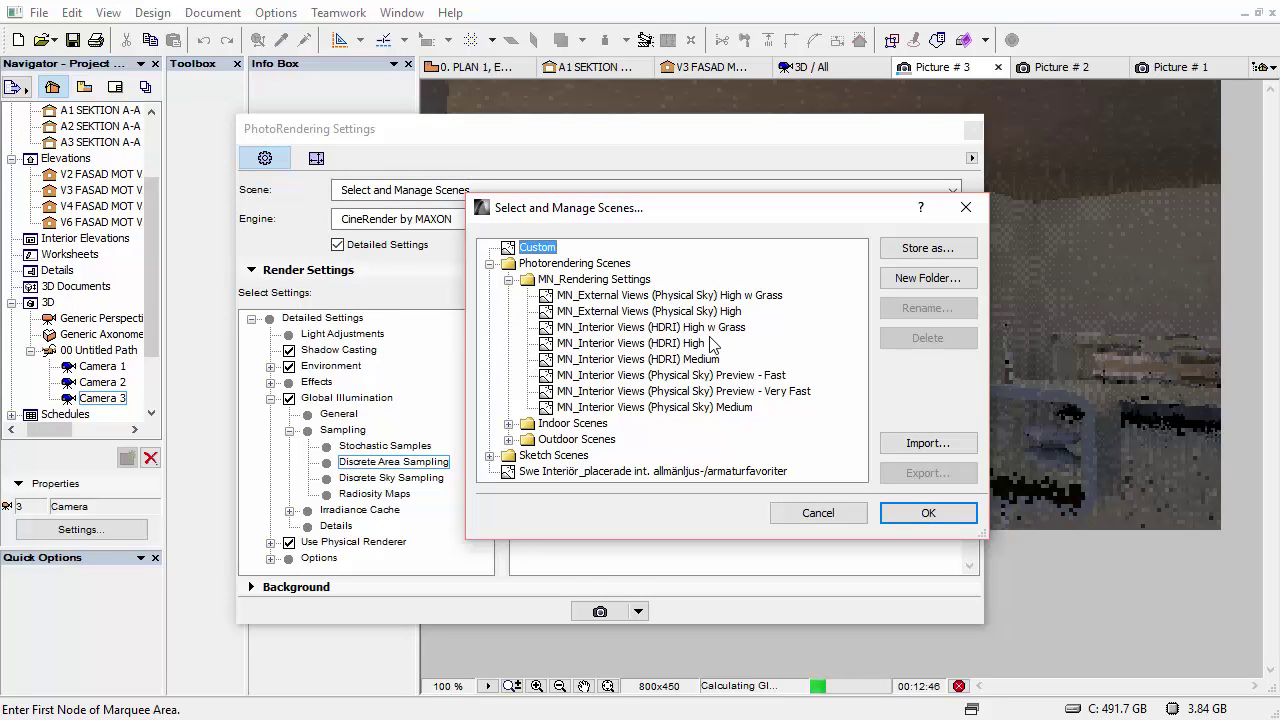
click(818, 514)
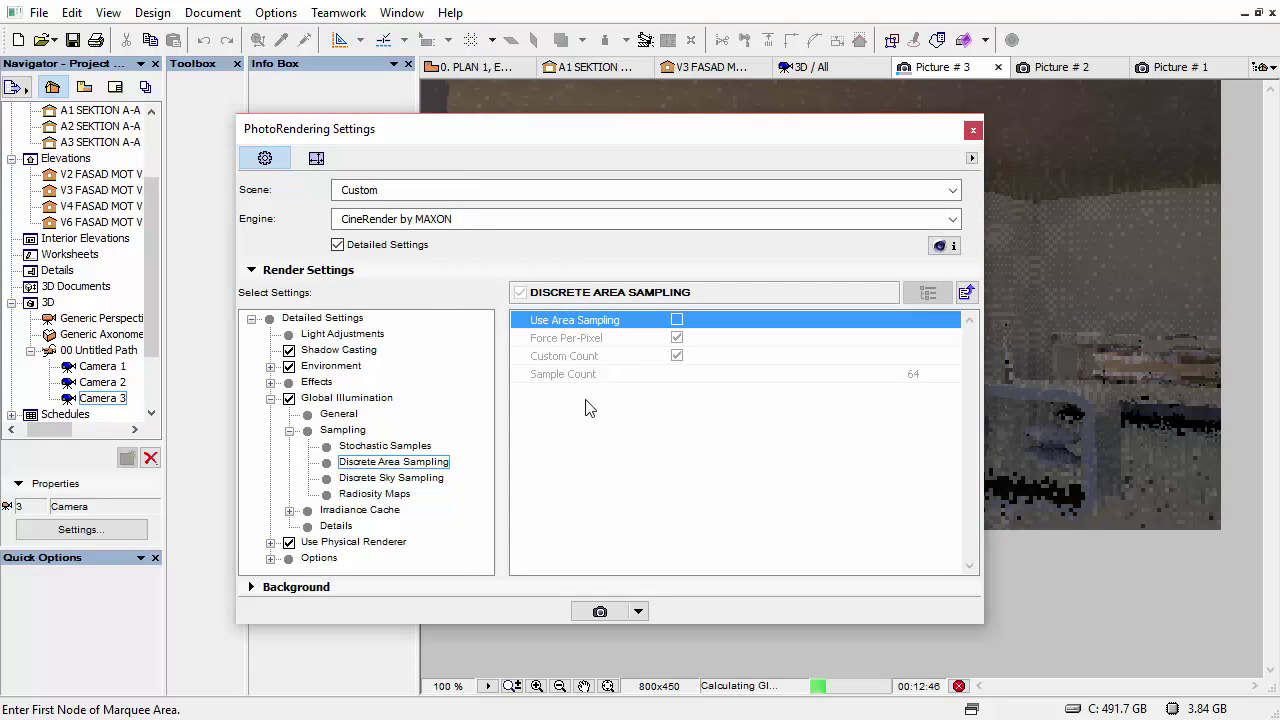
- Examine the Discrete Sky Sampling and Radiosity Maps settings, and collapse the Sampling branch
click(356, 481)
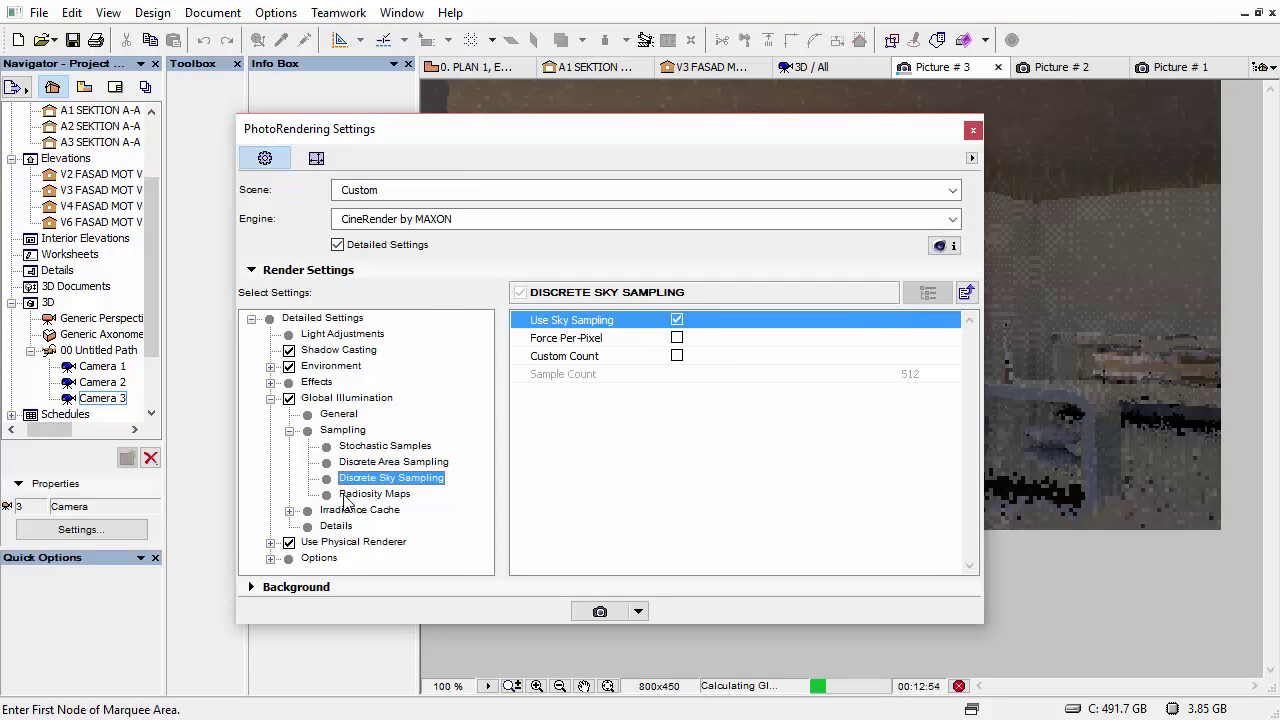
click(352, 494)
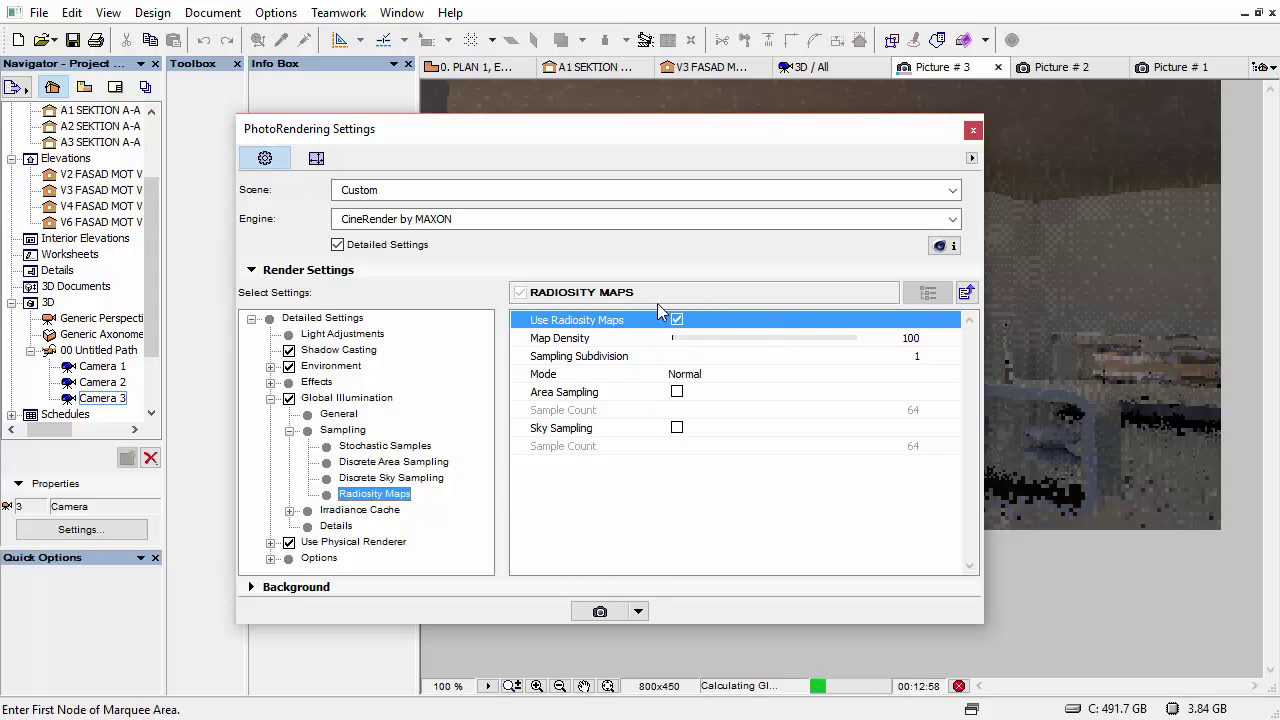
click(290, 431)
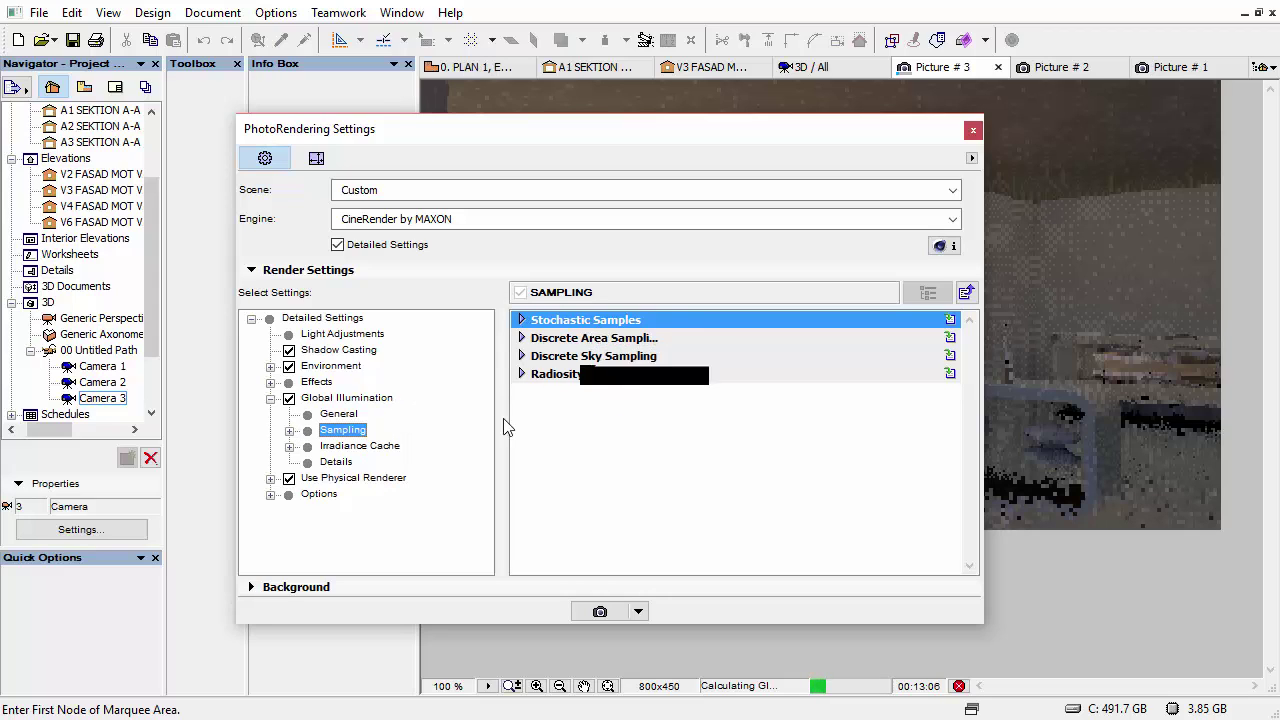
- Collapse Global Illumination, look into the Use Physical Renderer branch, and close the PhotoRendering Settings
click(271, 399)
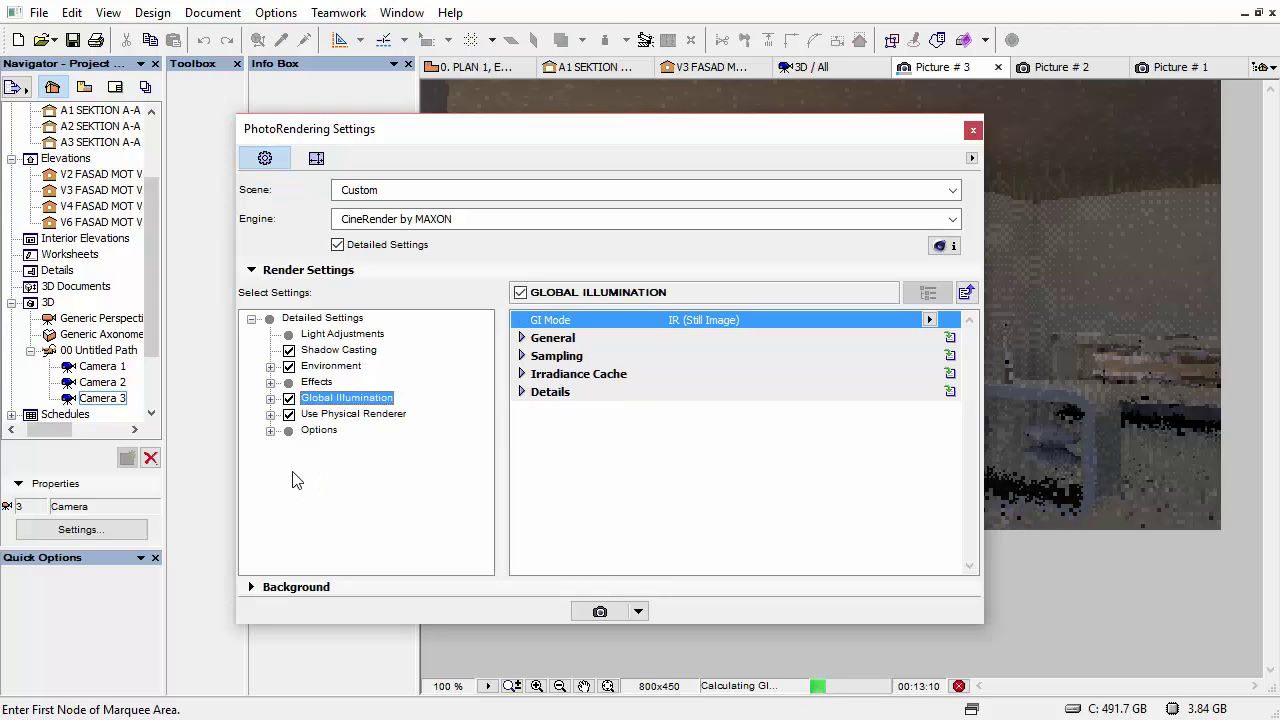
click(270, 414)
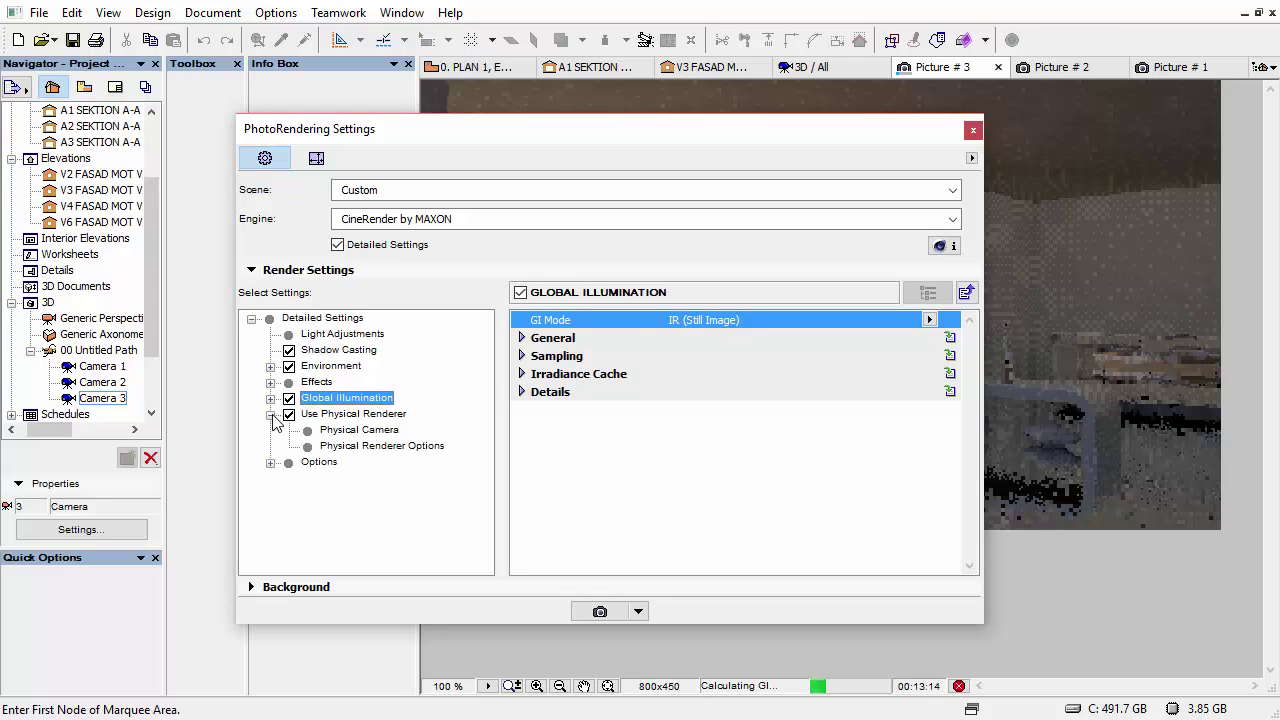
click(270, 415)
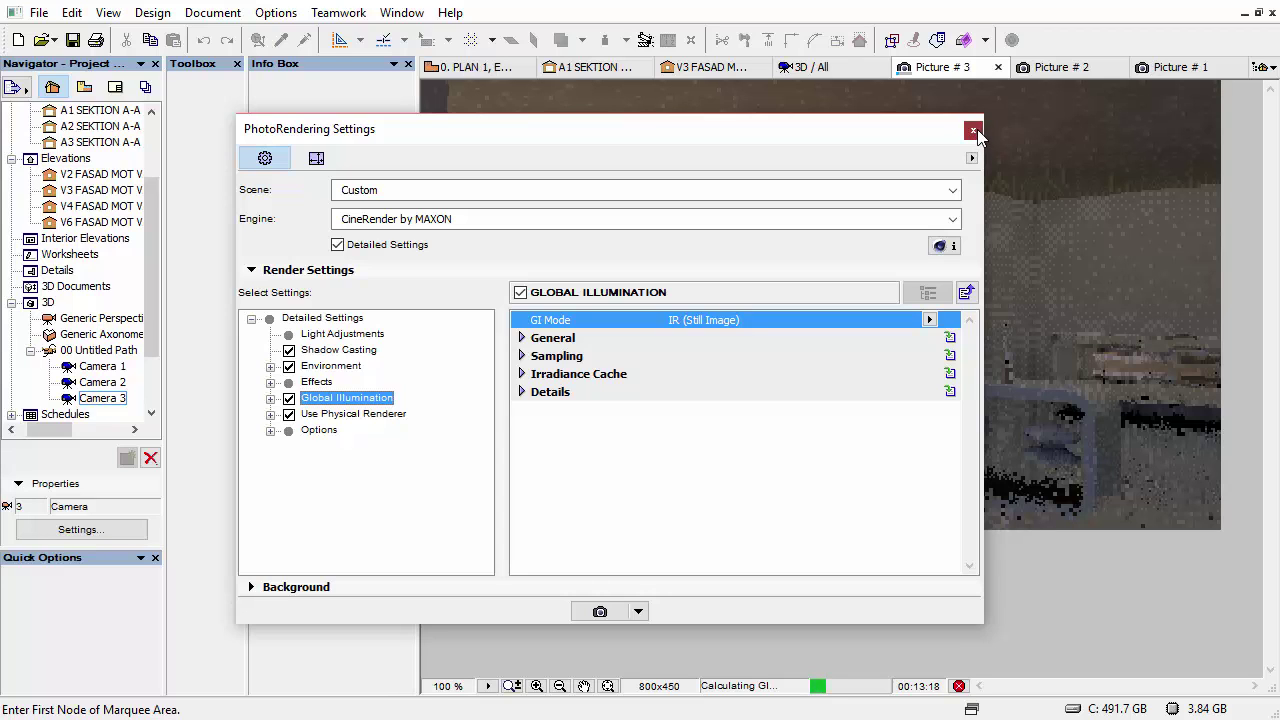
click(974, 131)
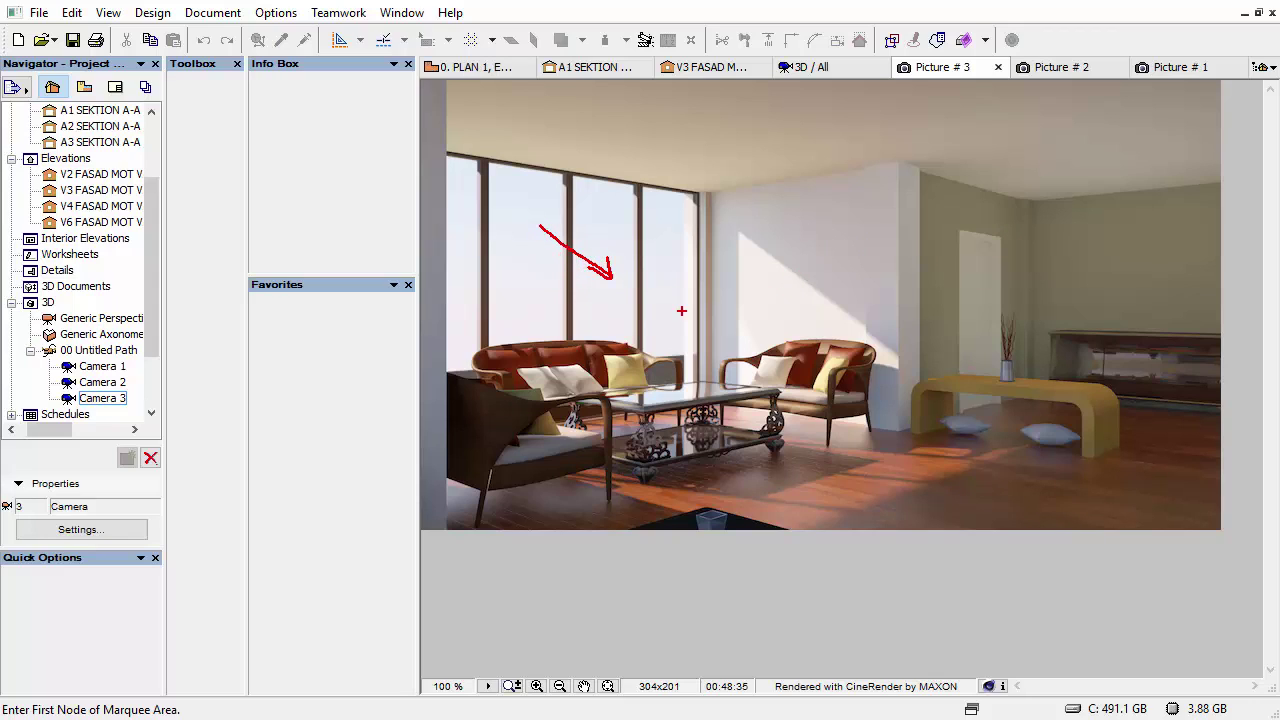
drag(895, 432, 1068, 178)
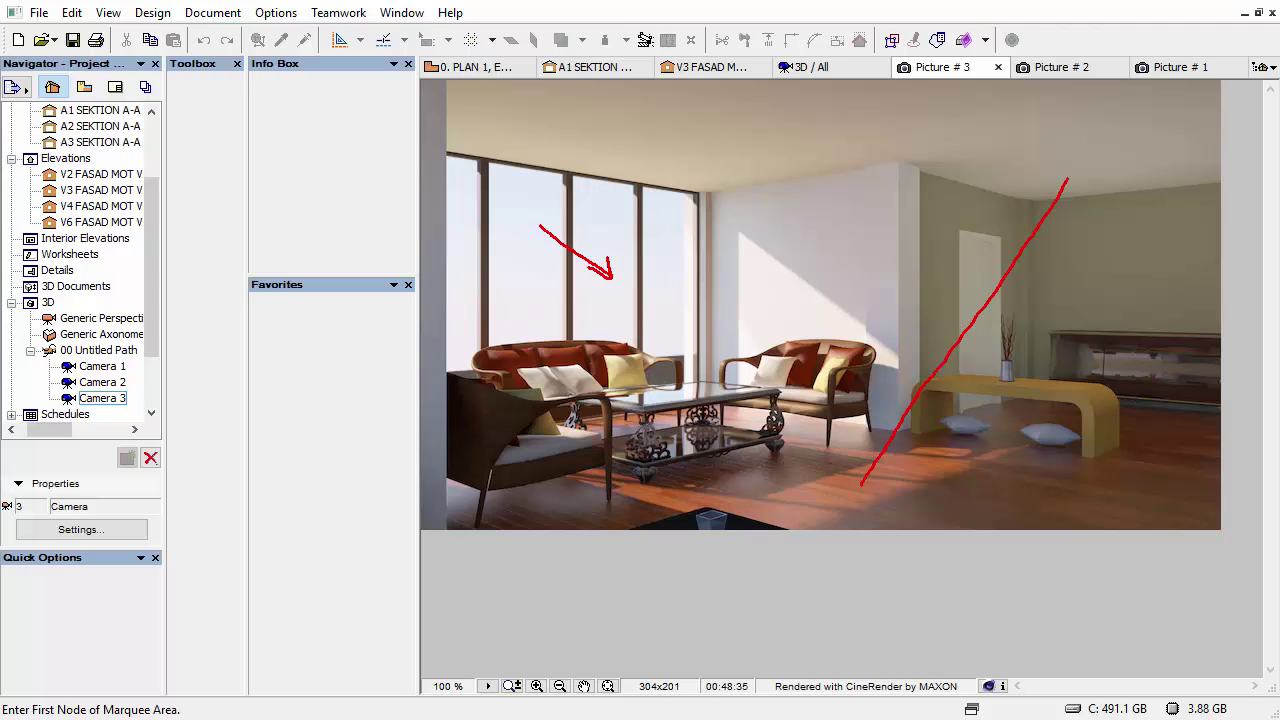
drag(733, 186, 783, 154)
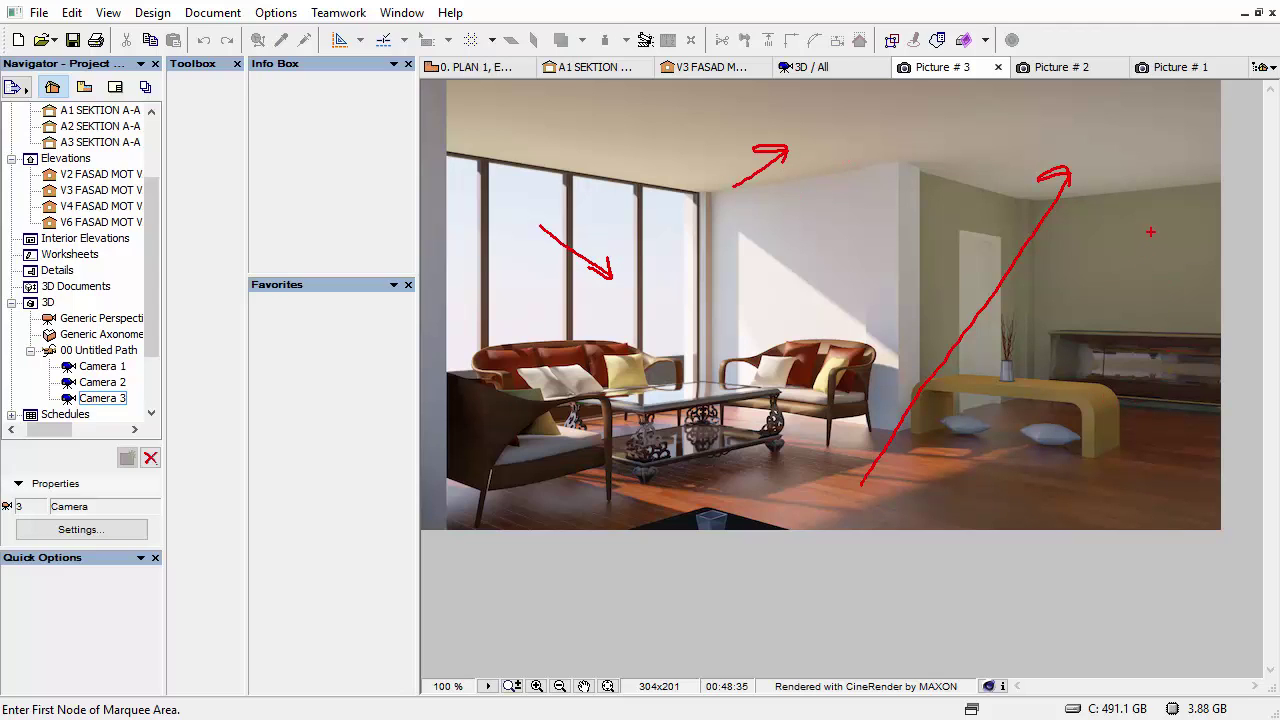
mouse_move(1182, 154)
mouse_down()
mouse_move(1032, 133)
mouse_move(940, 220)
mouse_move(1005, 430)
mouse_up()
drag(1172, 420, 1166, 166)
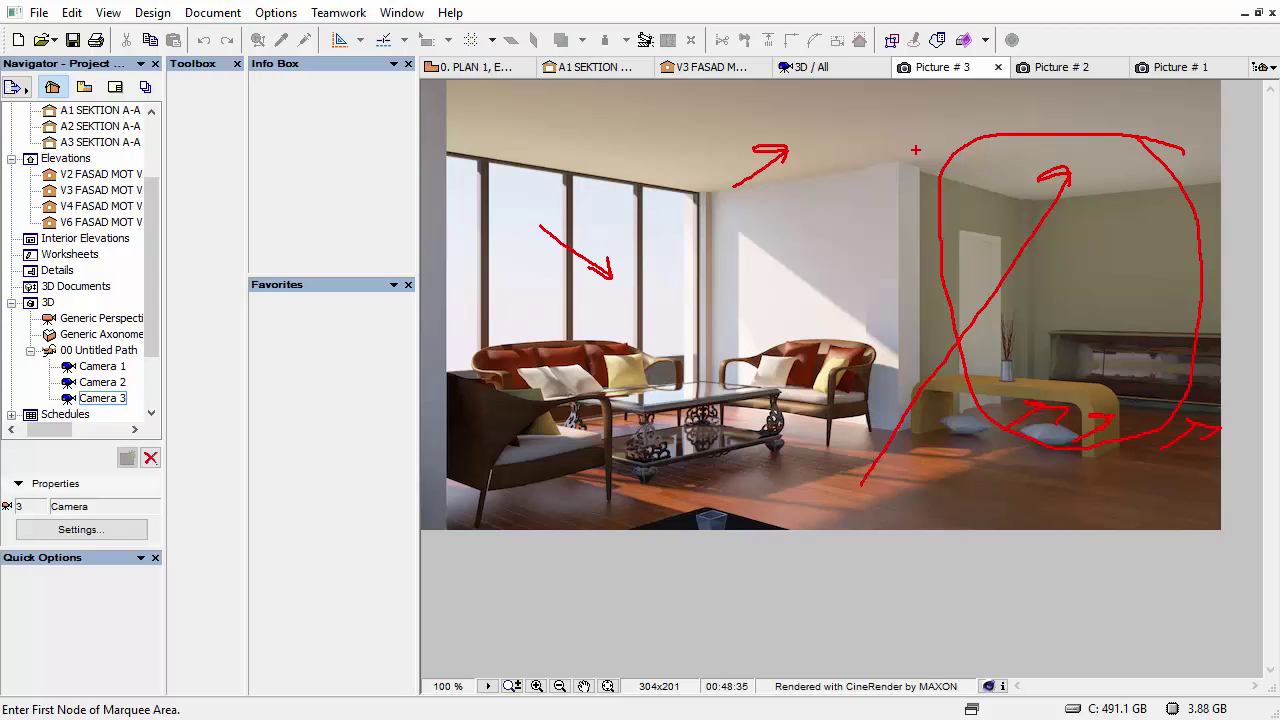
drag(915, 150, 1183, 102)
mouse_move(885, 90)
mouse_down()
mouse_move(515, 92)
mouse_move(645, 198)
mouse_move(995, 150)
mouse_move(974, 98)
mouse_move(746, 98)
mouse_up()
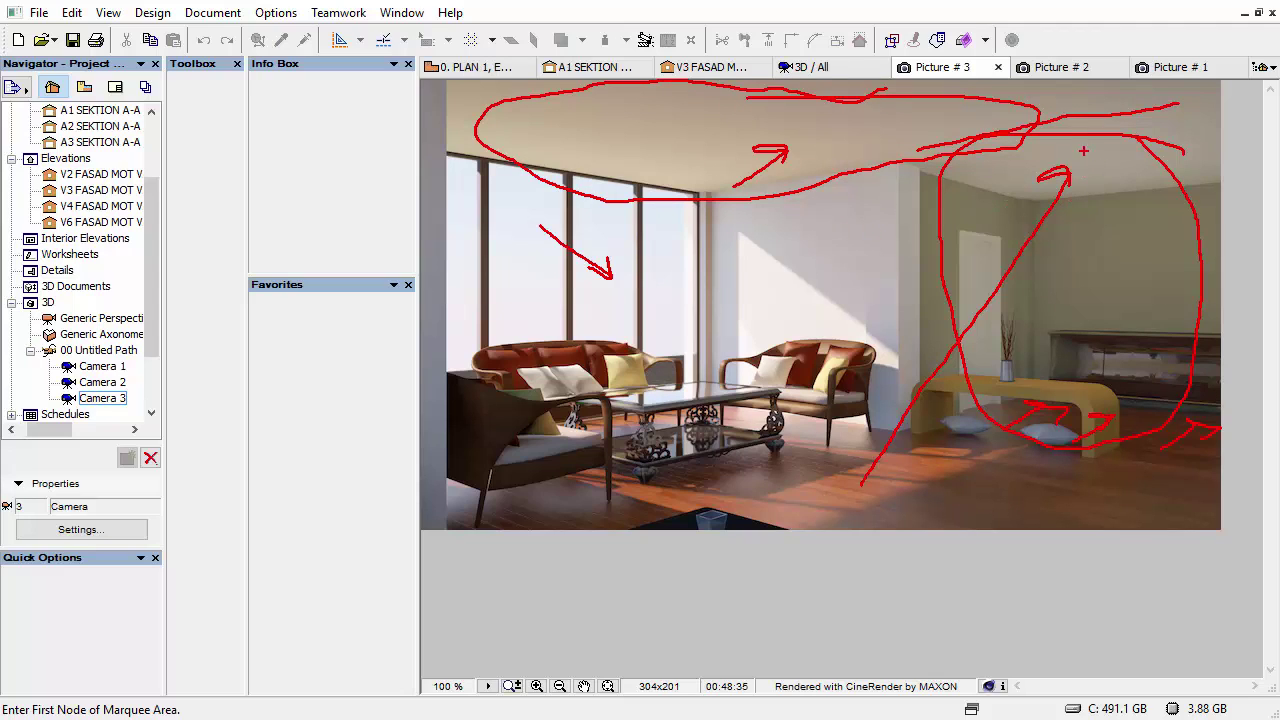
mouse_move(1165, 172)
mouse_down()
mouse_move(972, 184)
mouse_move(1078, 144)
mouse_up()
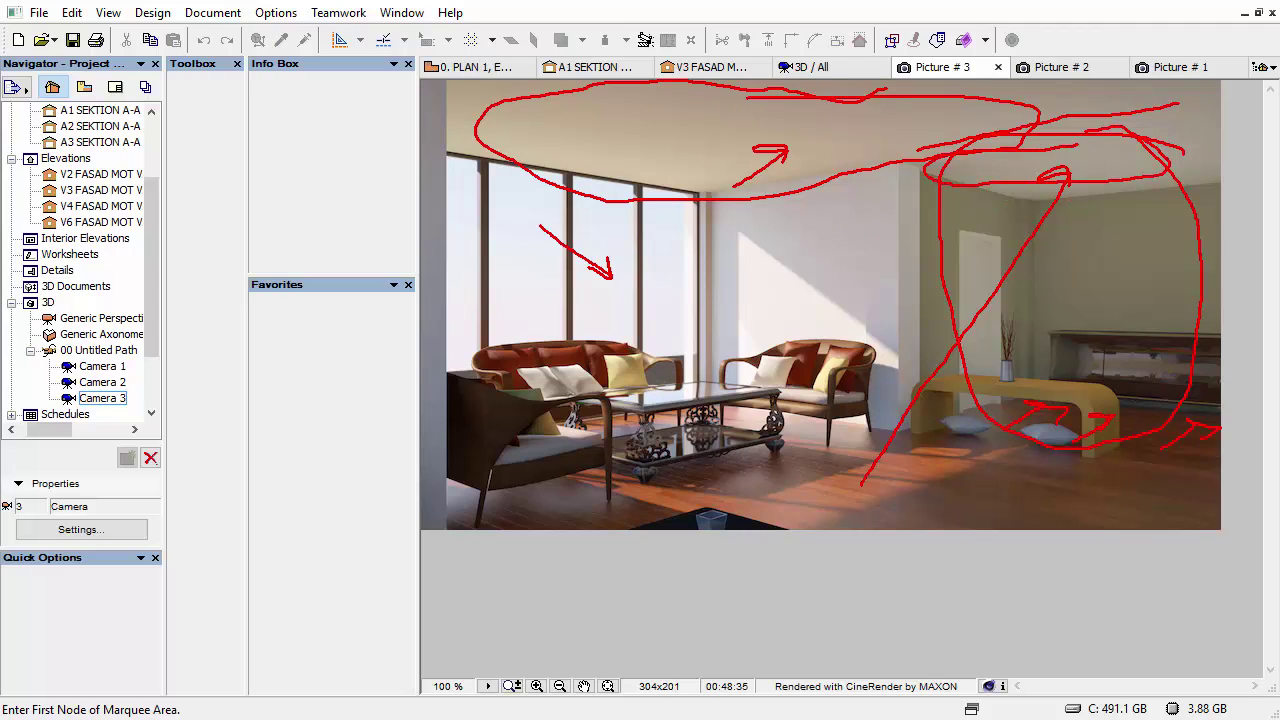
key(Escape)
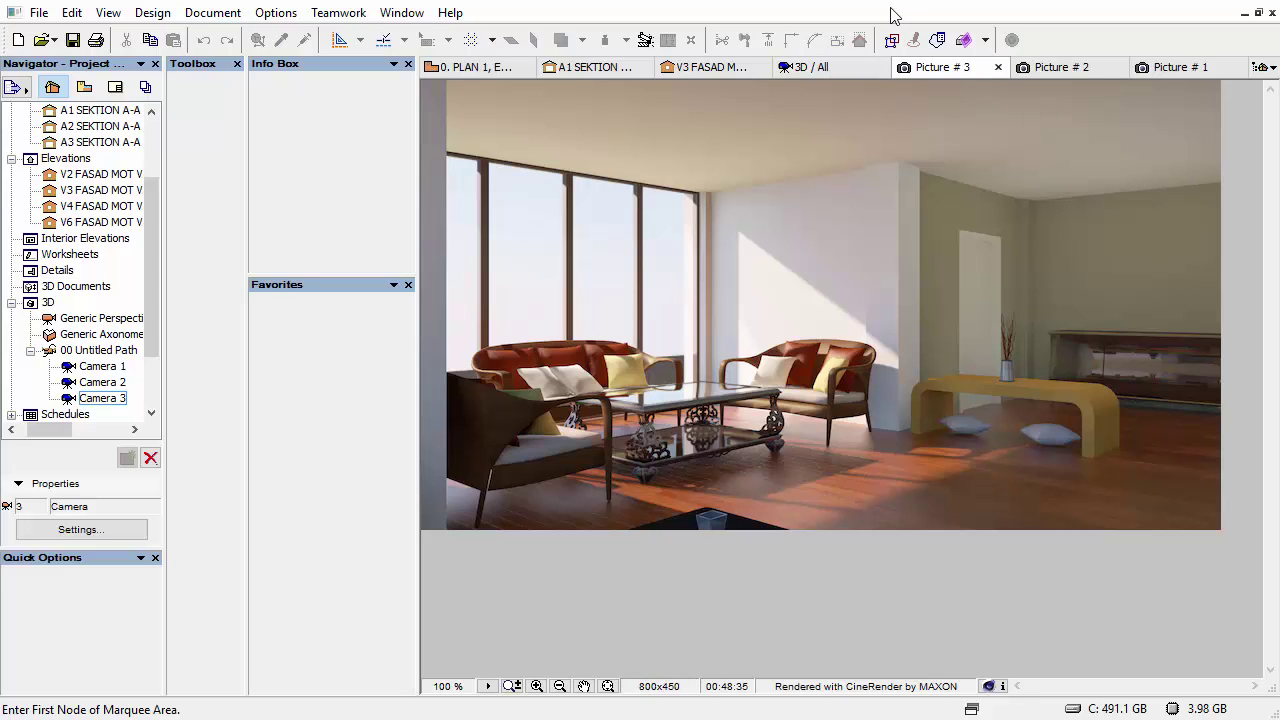
- Check the floor plan, return to the 3D / All view, and select the area light on the floor beside the bench
click(828, 74)
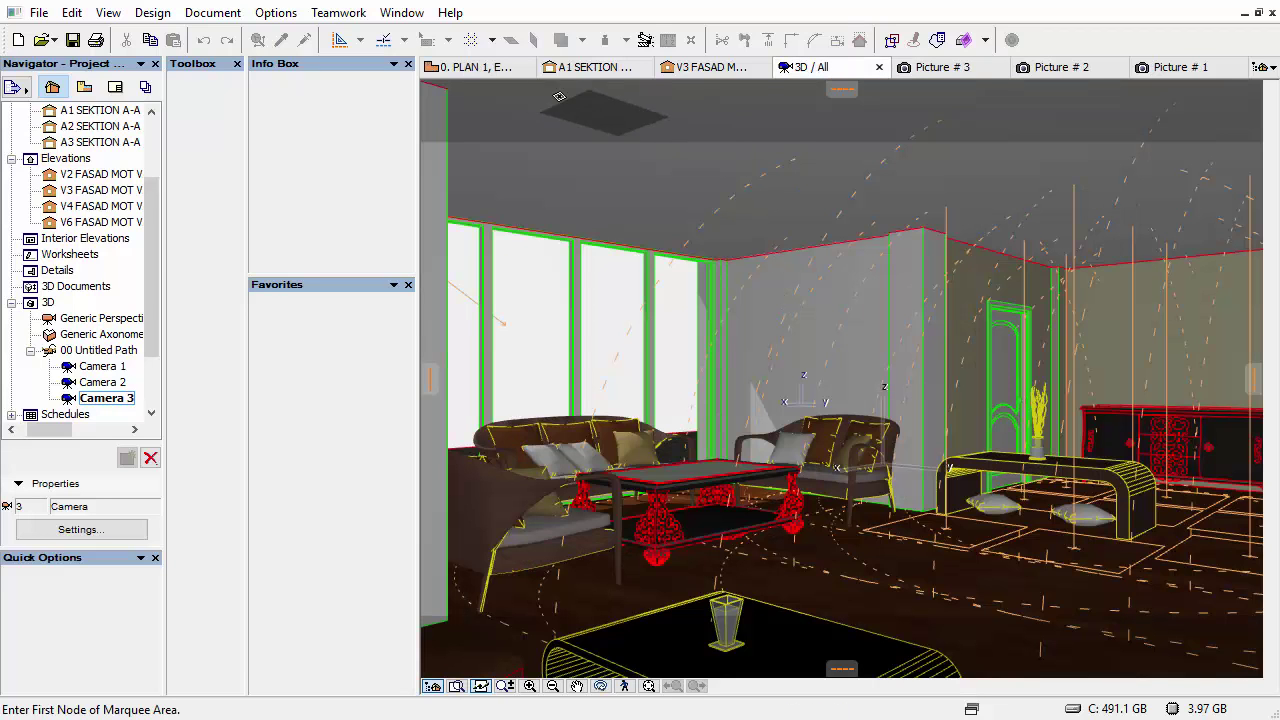
click(476, 70)
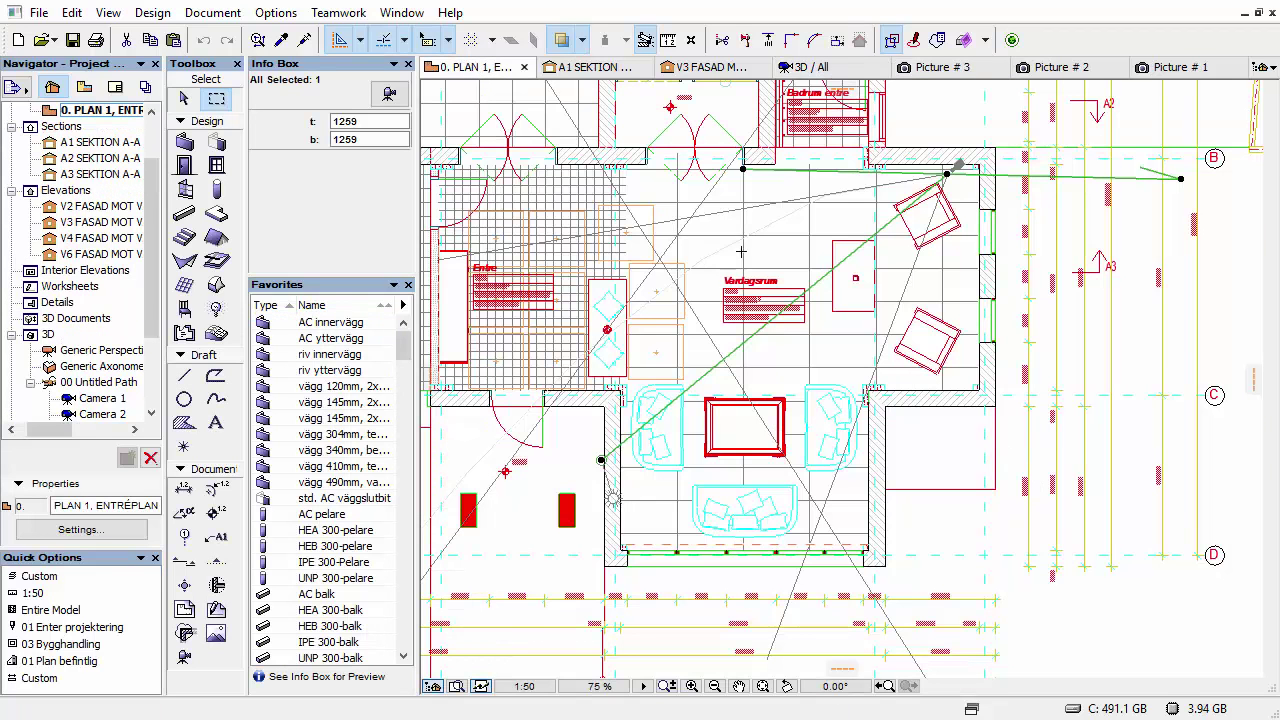
click(818, 70)
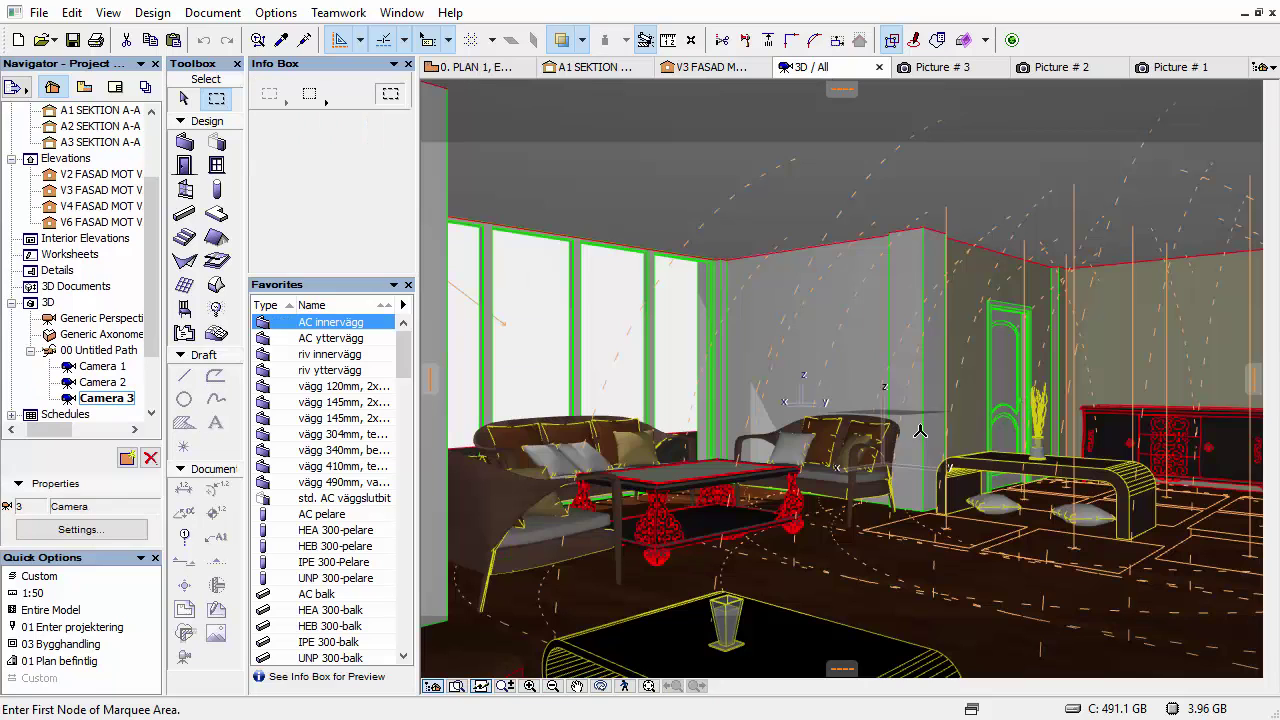
click(957, 538)
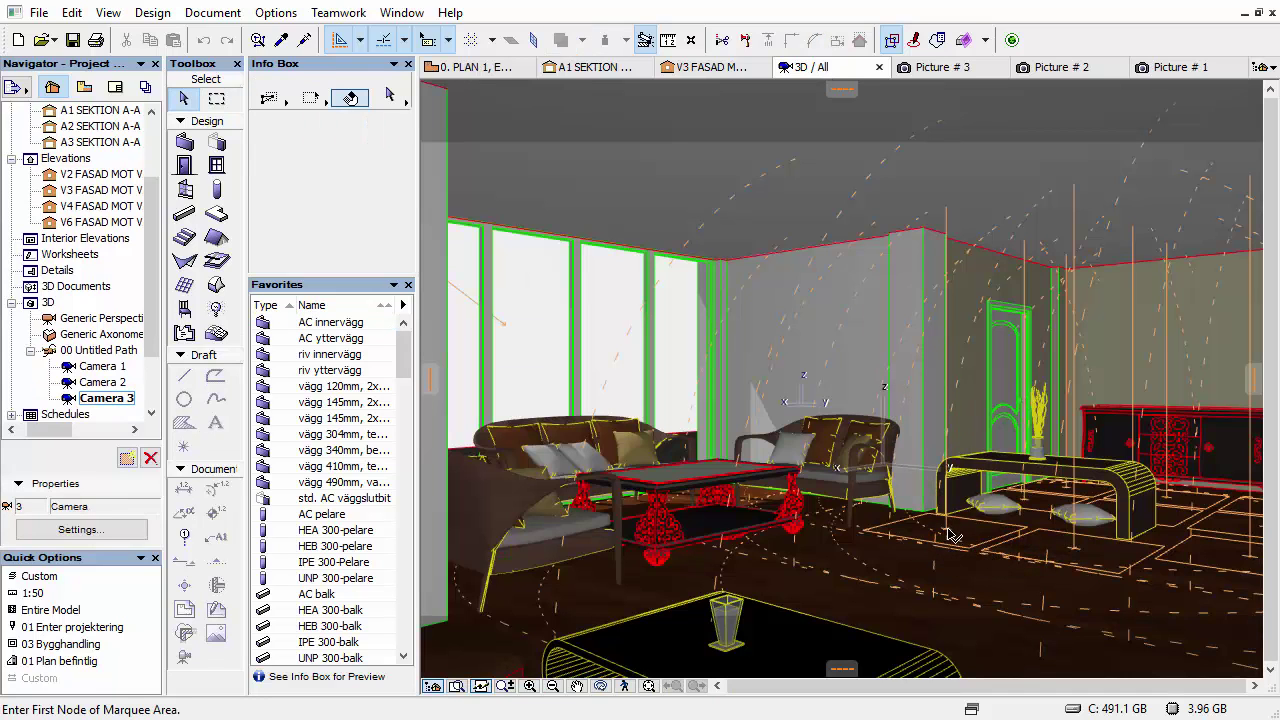
click(957, 569)
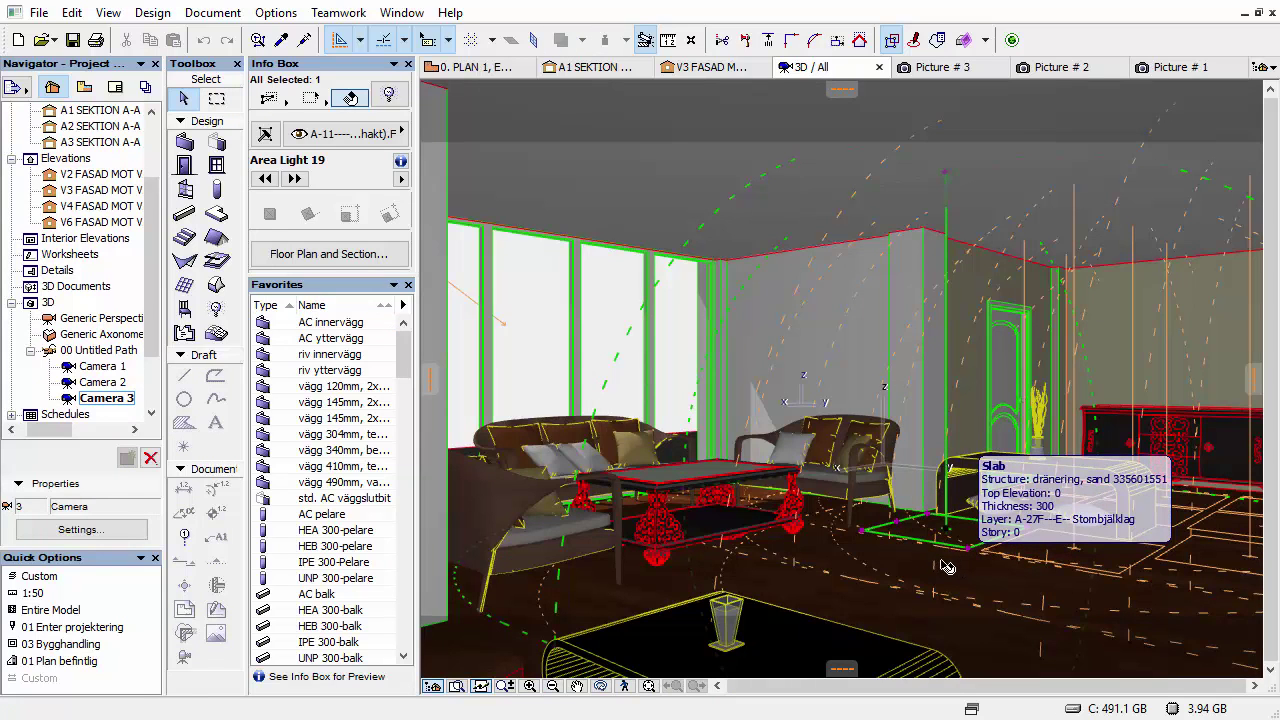
- Review the selected area light's Lamp Selection Settings and close them without changes
key(ctrl+t)
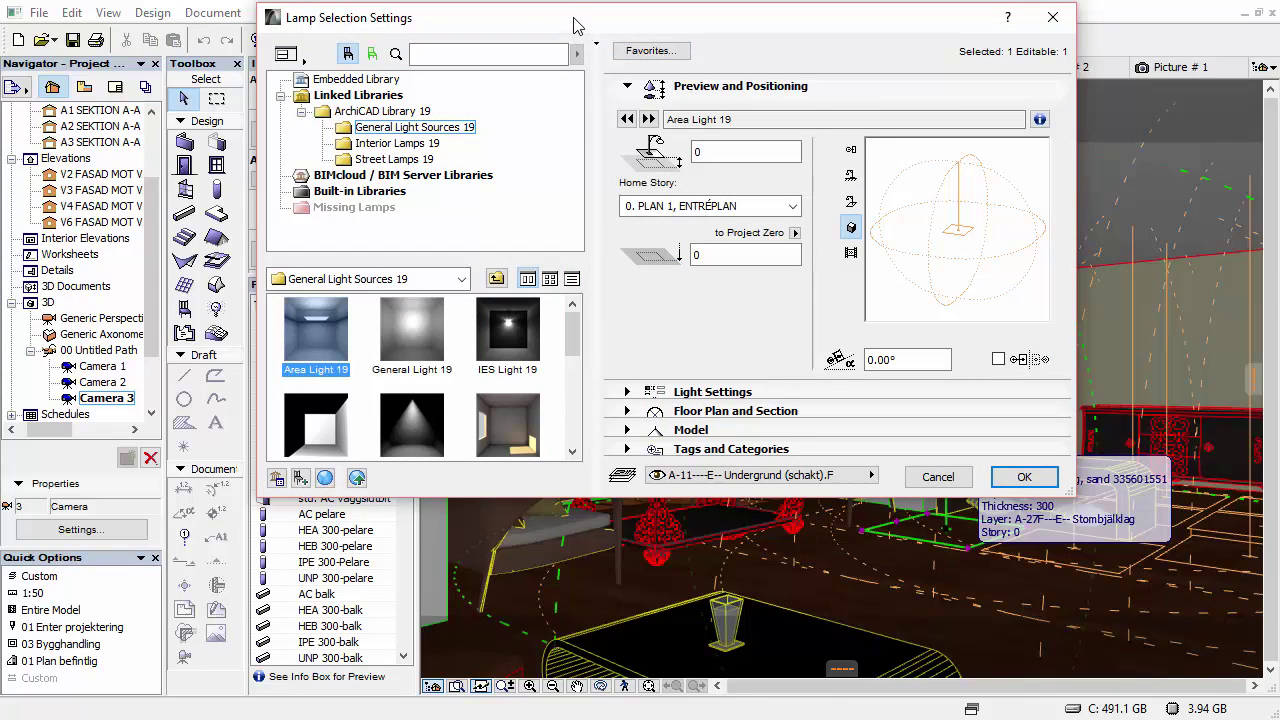
drag(575, 25, 582, 116)
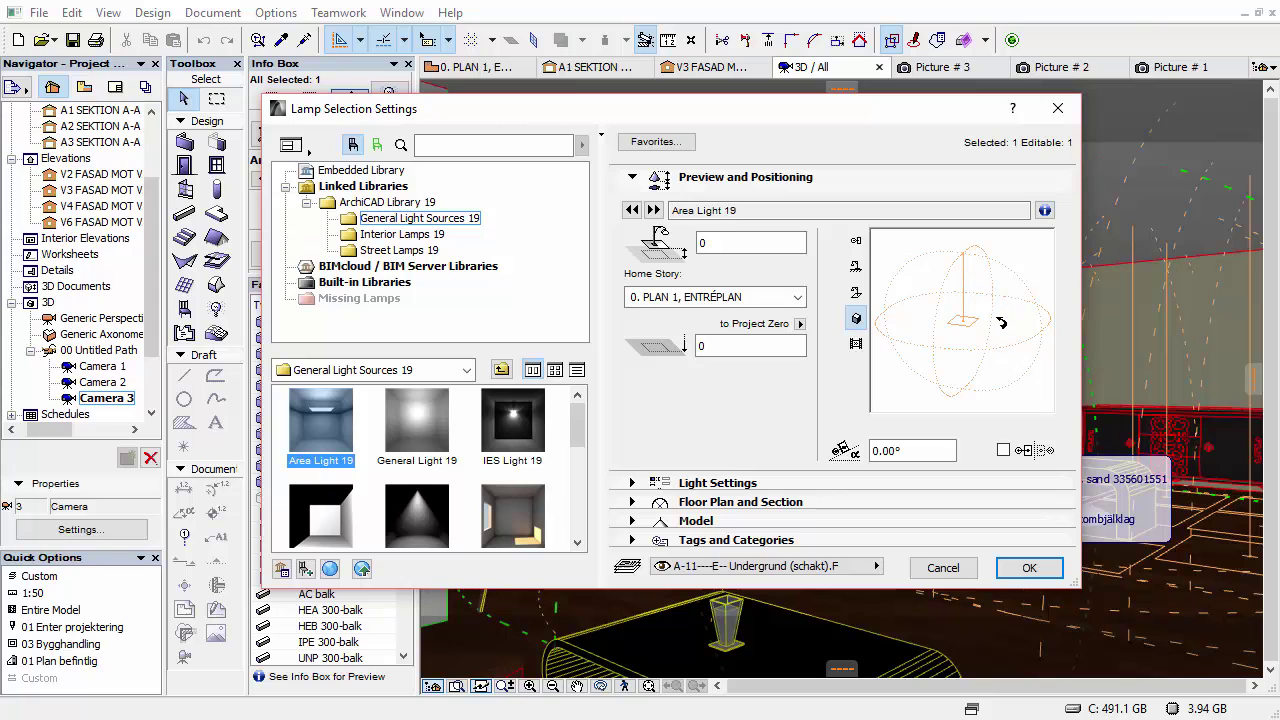
click(940, 567)
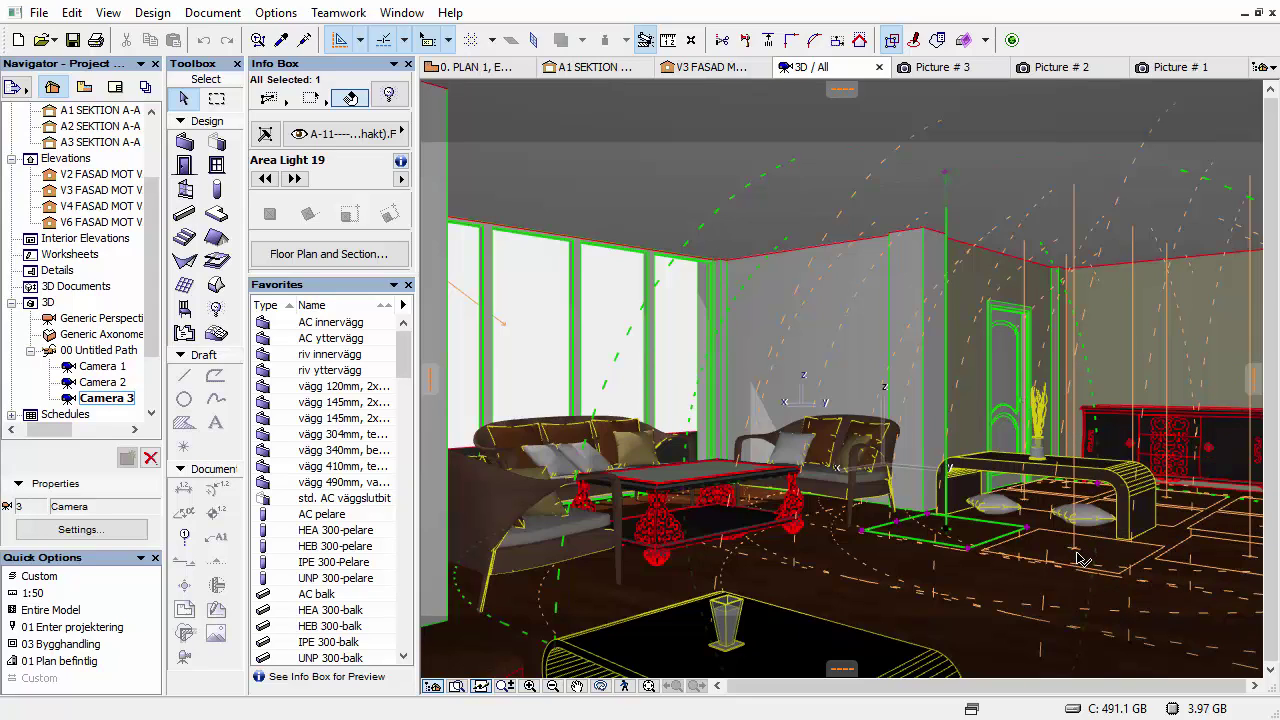
- Clear the selection, check the area light in front of the bench by selecting it, and deselect it
mouse_move(1086, 560)
key(Escape)
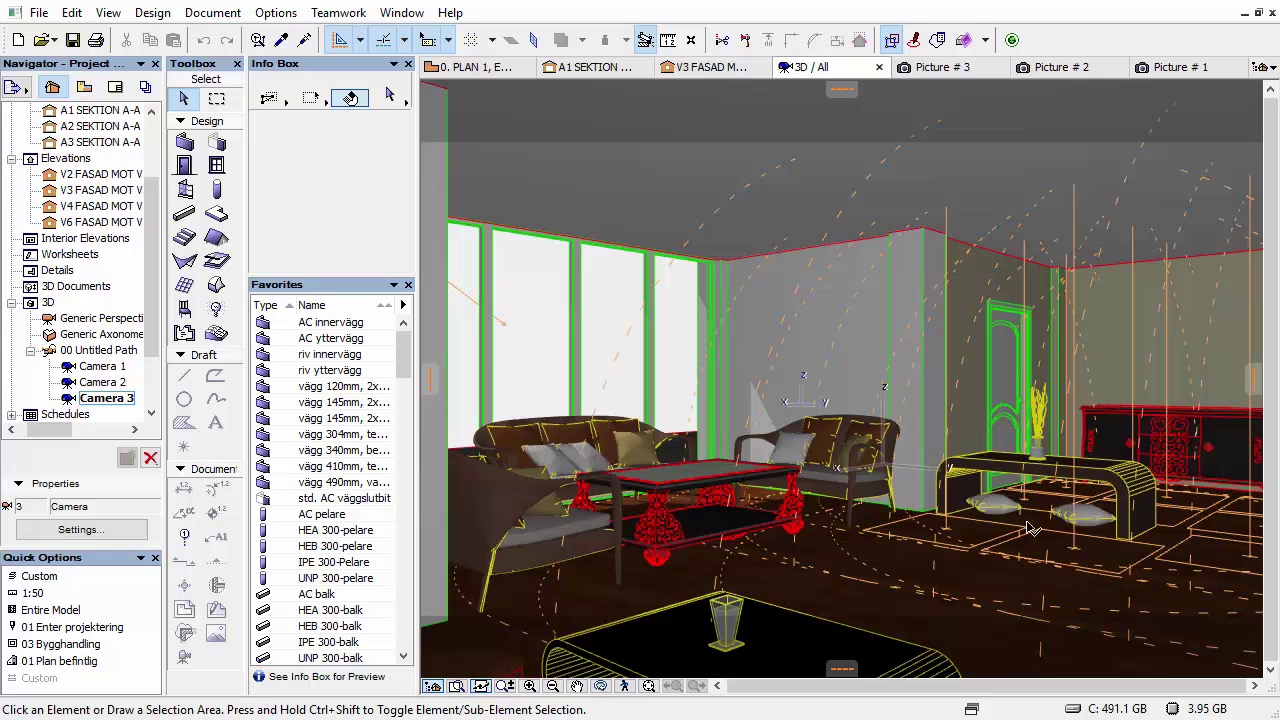
click(1080, 556)
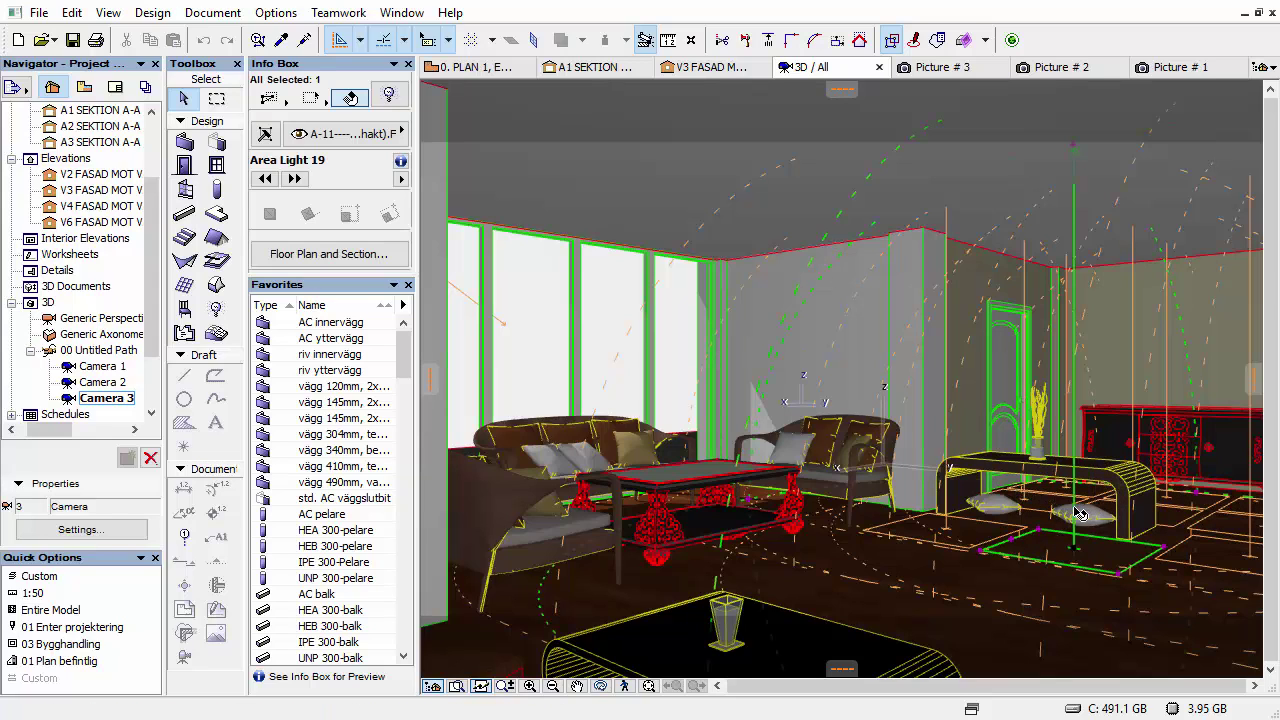
key(Escape)
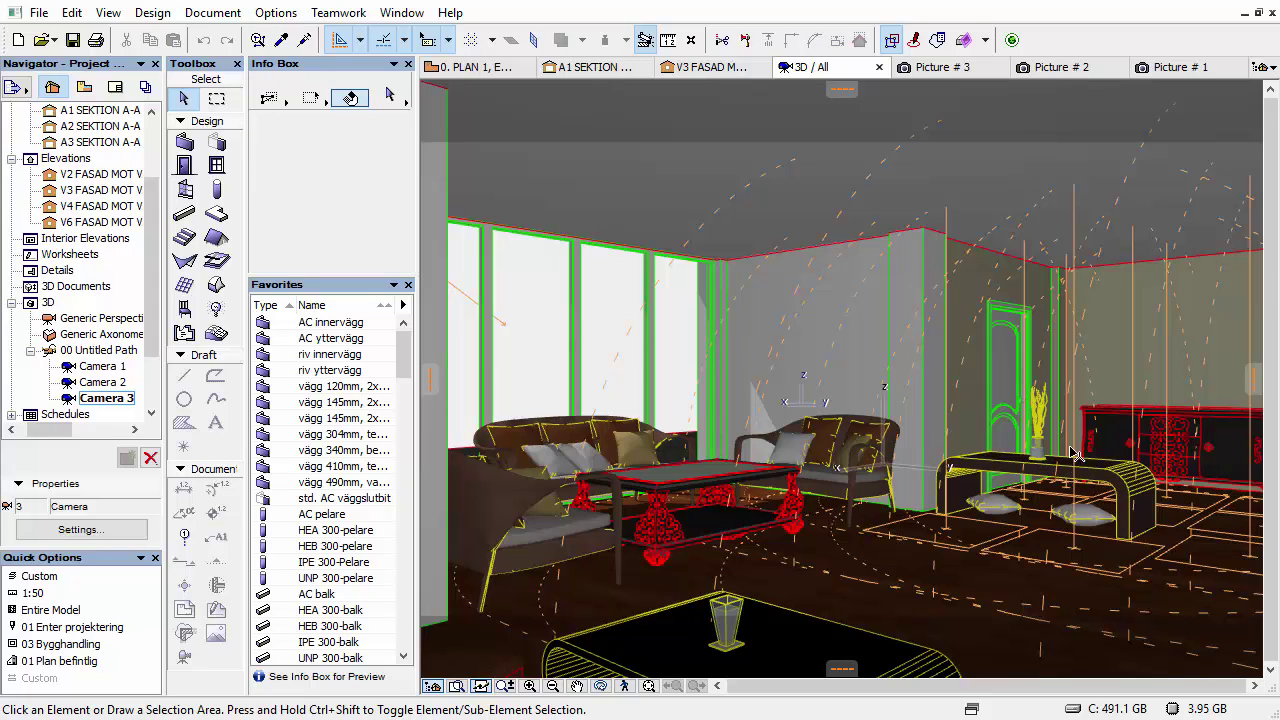
- Select the area light on the floor beside the bench and open its Lamp Selection Settings
click(1016, 485)
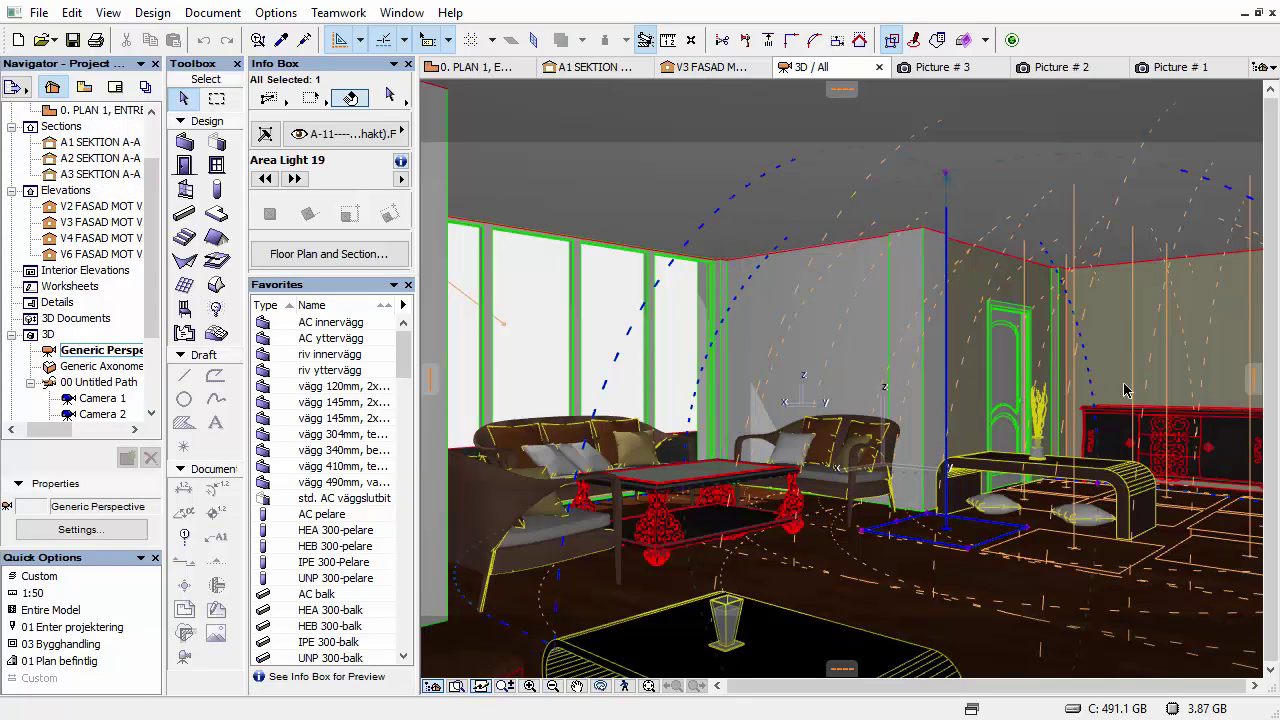
right_click(948, 532)
click(1066, 50)
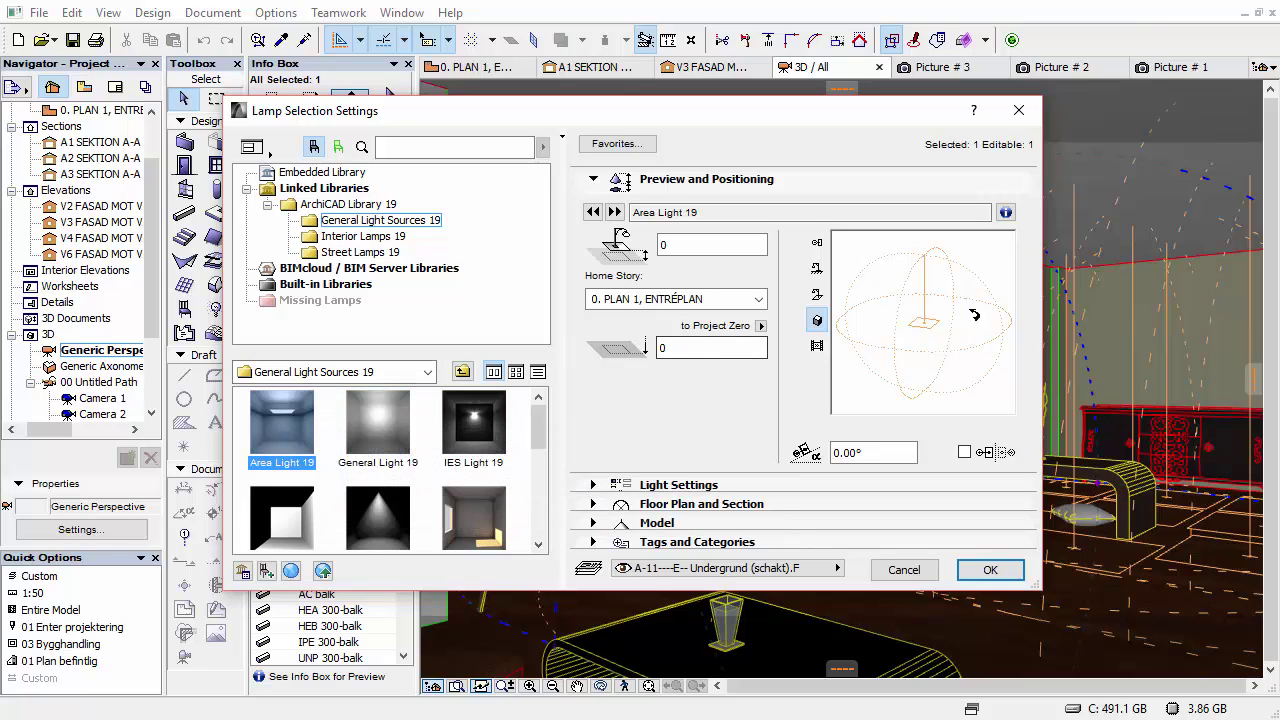
drag(875, 118, 430, 116)
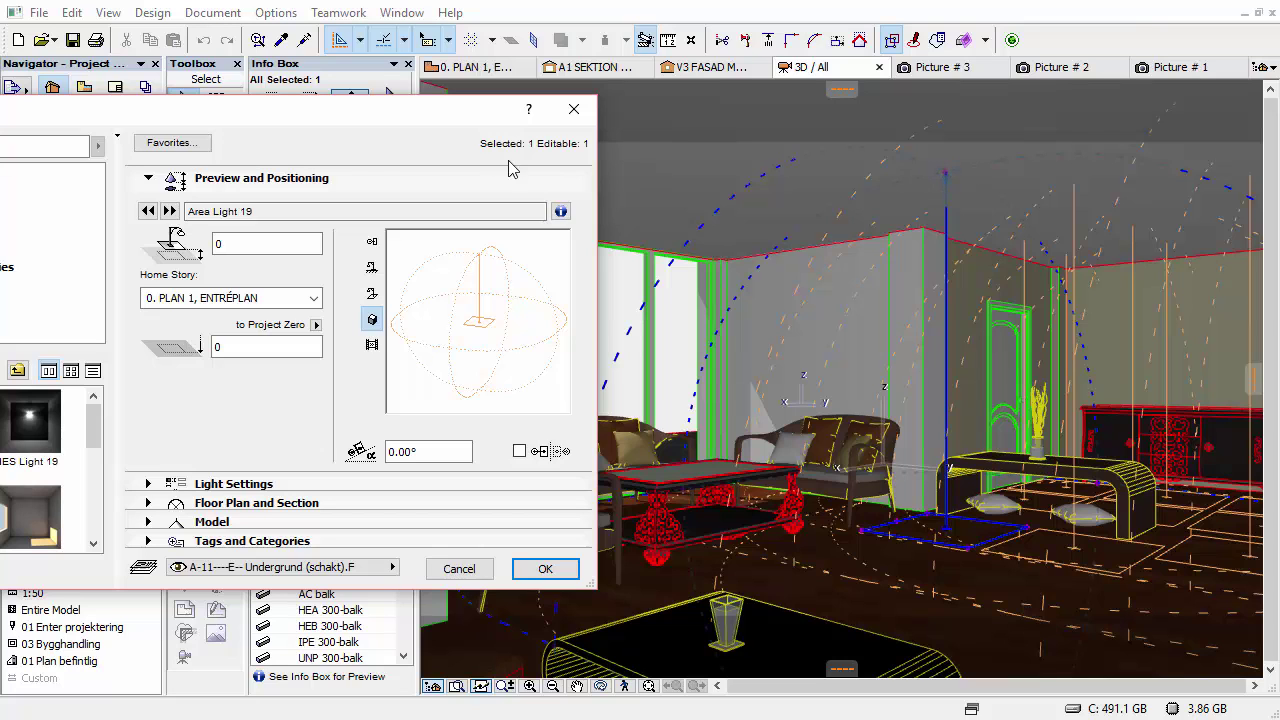
drag(430, 116, 826, 148)
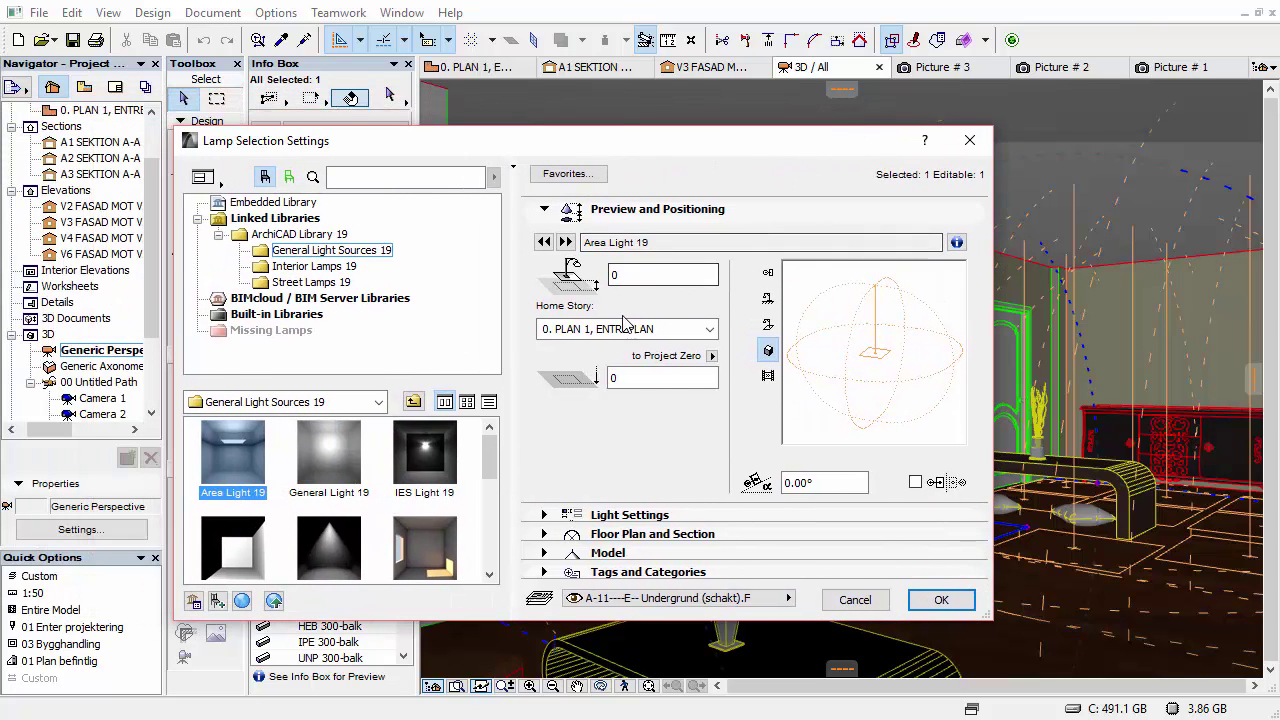
- Expand Light Settings to view the Basic Light Parameters, and bring up the Area Shape page
click(612, 518)
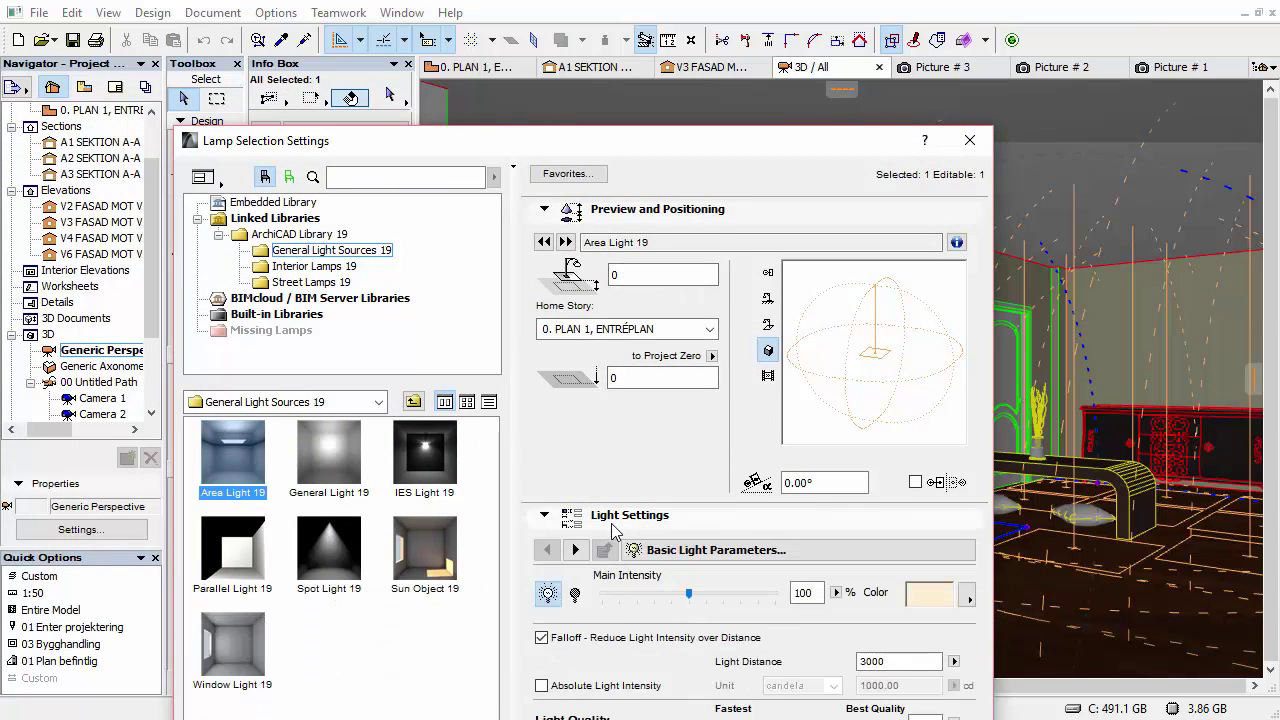
drag(771, 113, 819, 41)
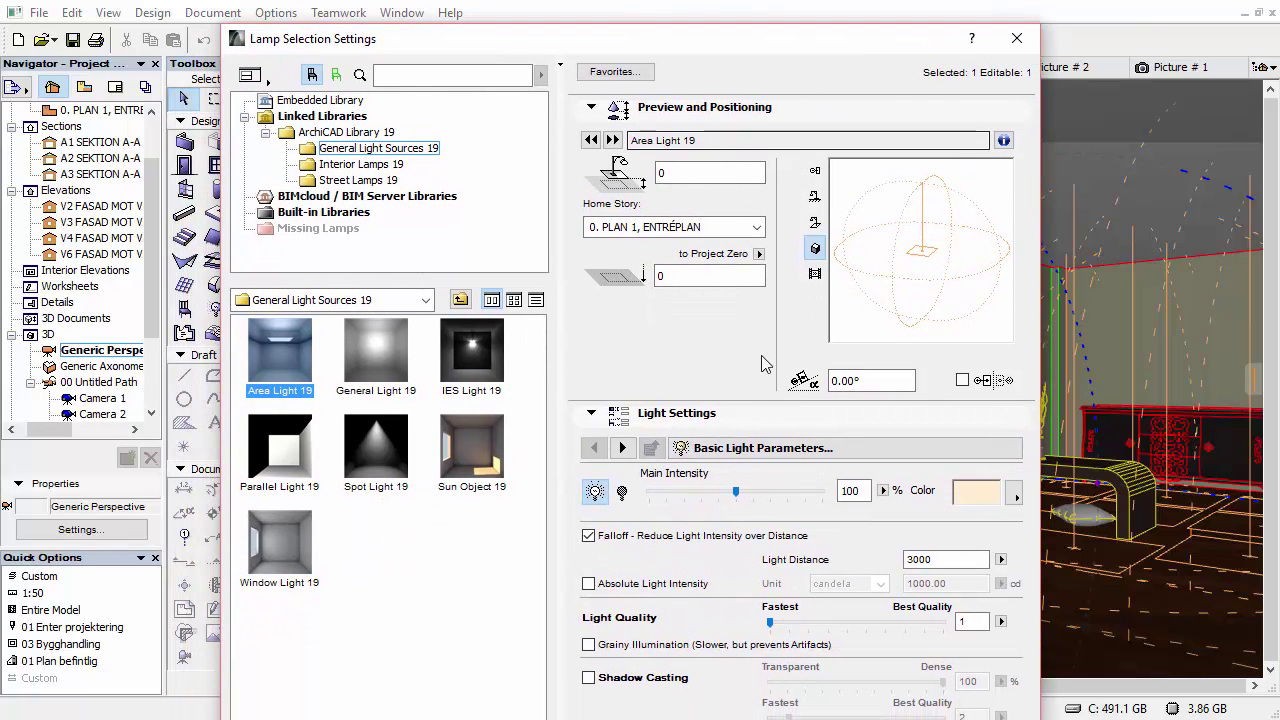
click(1005, 455)
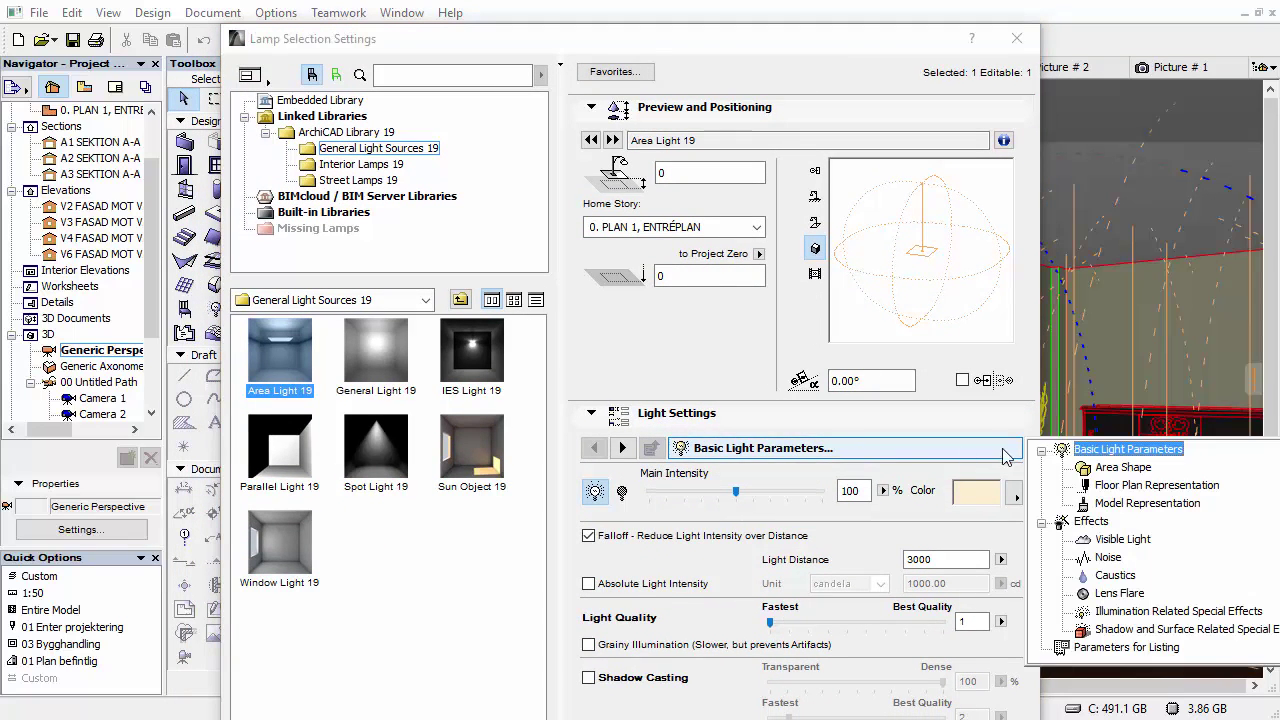
click(1122, 468)
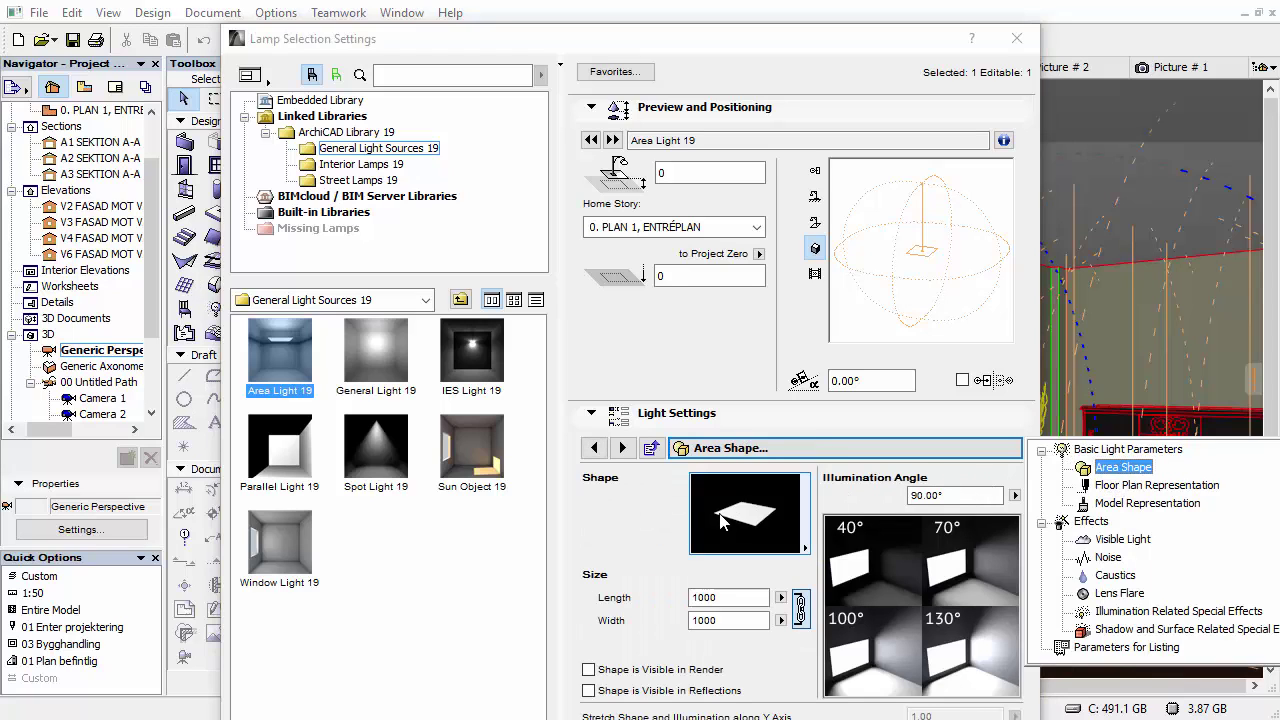
- Bring the complete list of area light shapes into view and choose Rectangle
click(750, 518)
click(755, 518)
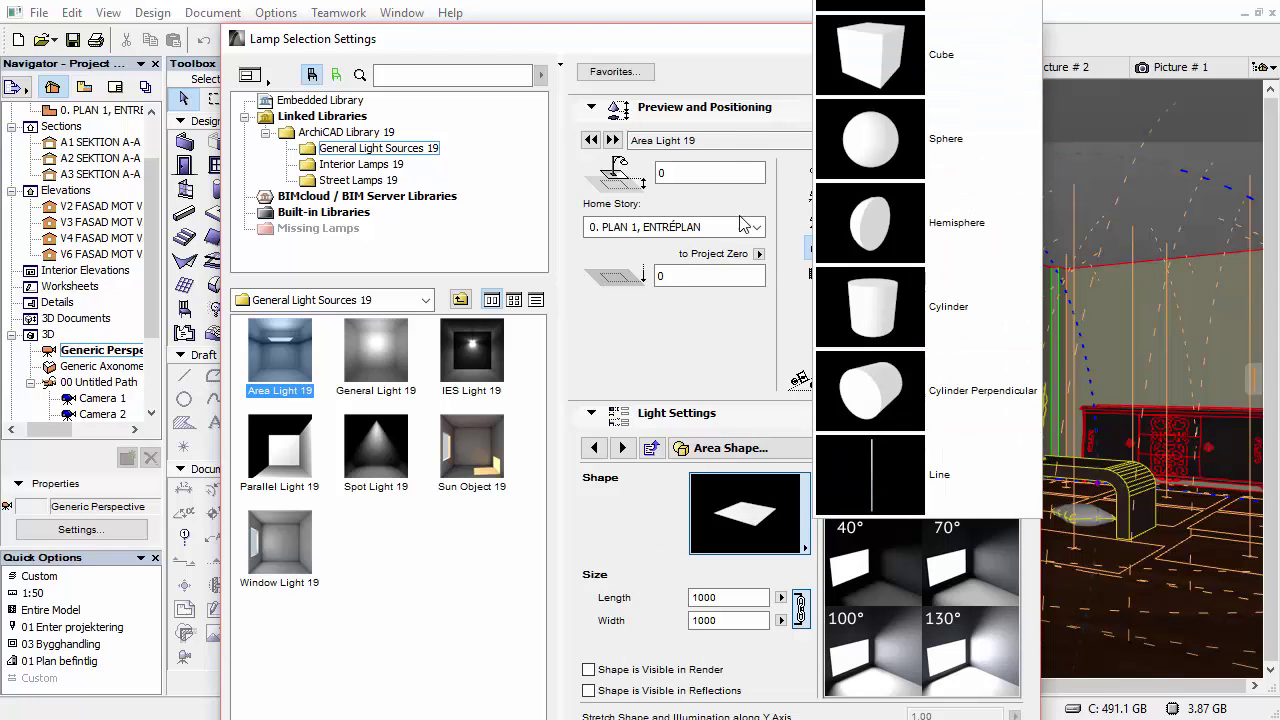
click(737, 45)
drag(712, 47, 617, 129)
click(656, 592)
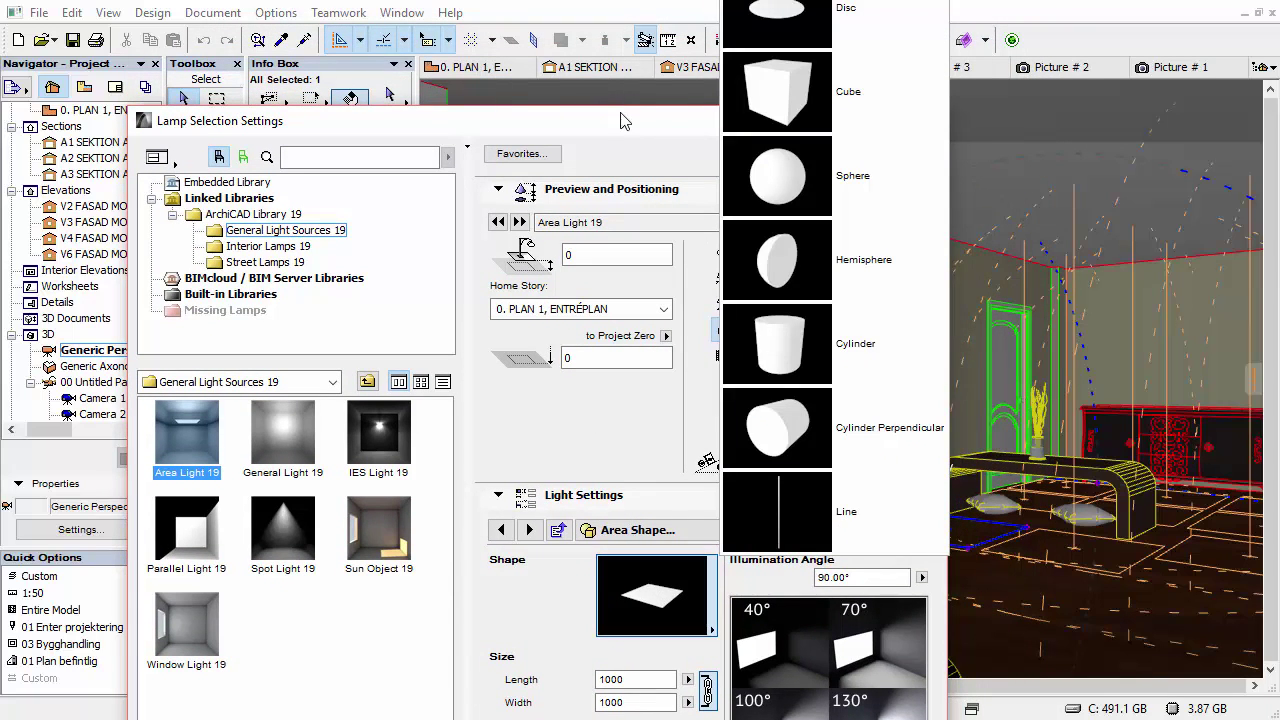
click(615, 134)
drag(615, 135, 597, 205)
click(636, 665)
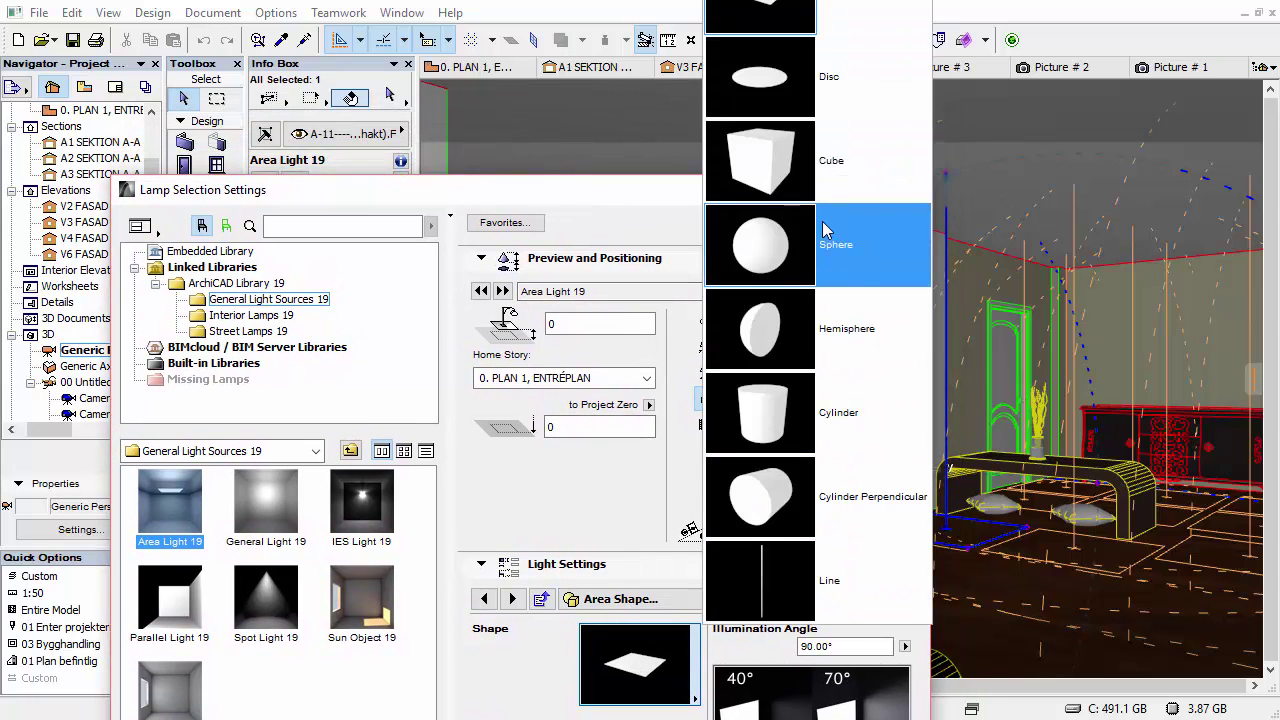
click(552, 200)
drag(549, 200, 528, 280)
click(614, 711)
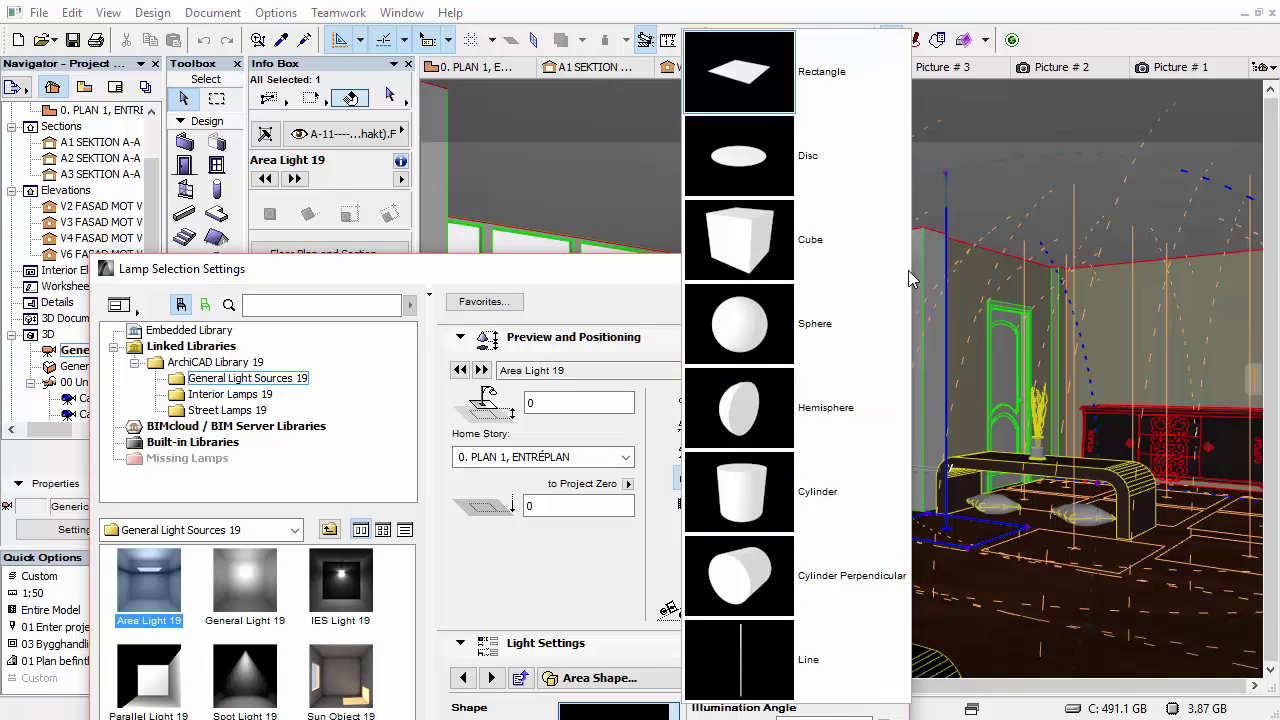
click(739, 71)
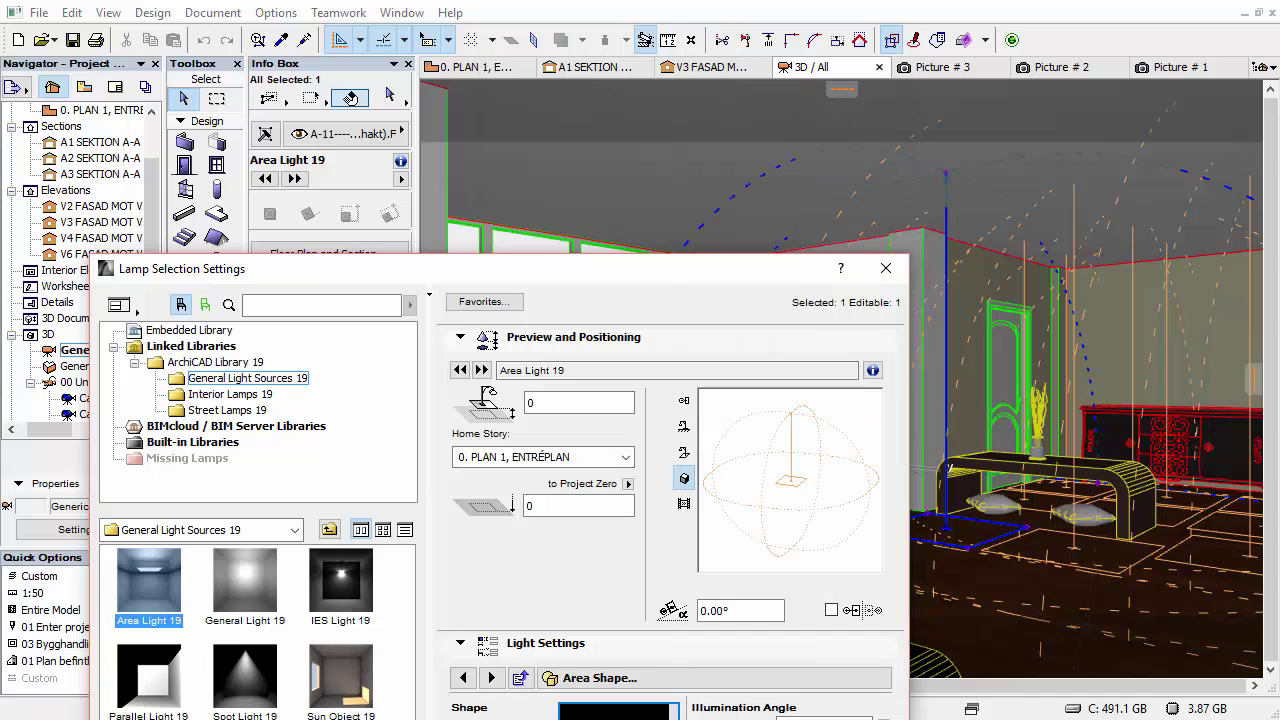
- Review the area light's size and Illumination Angle settings, and show the Model Representation page
drag(697, 283, 814, 57)
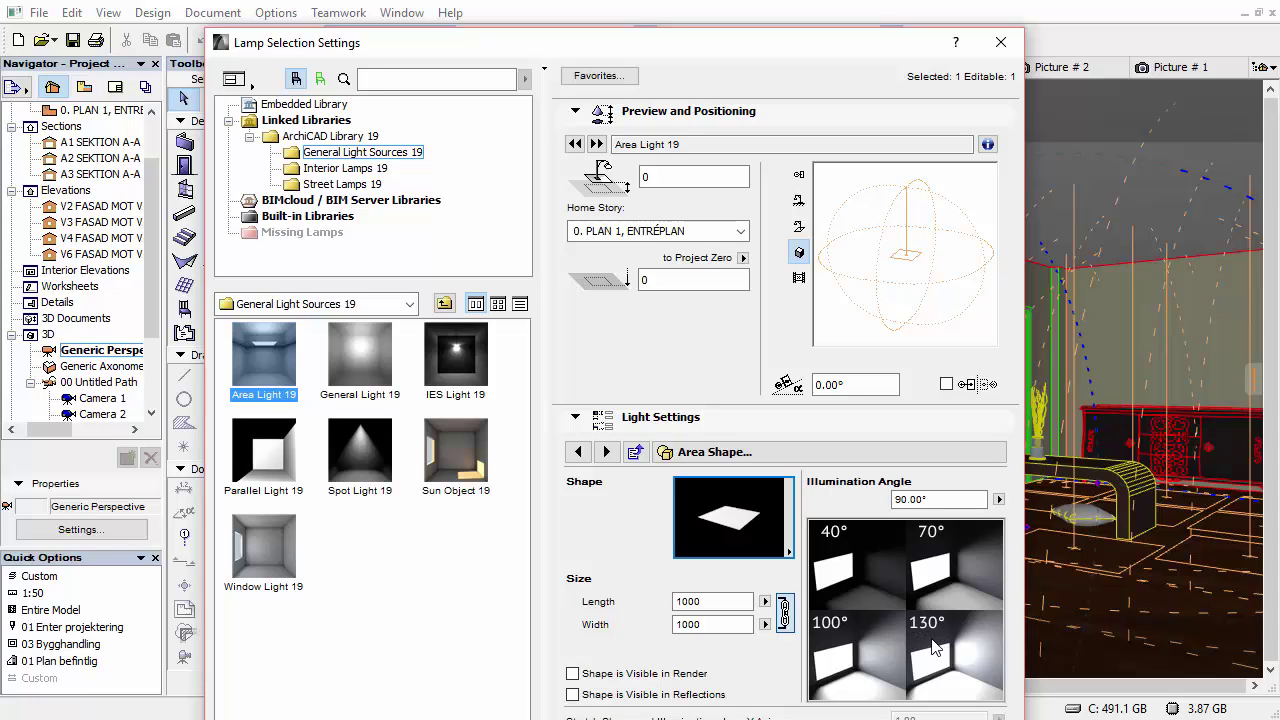
click(999, 499)
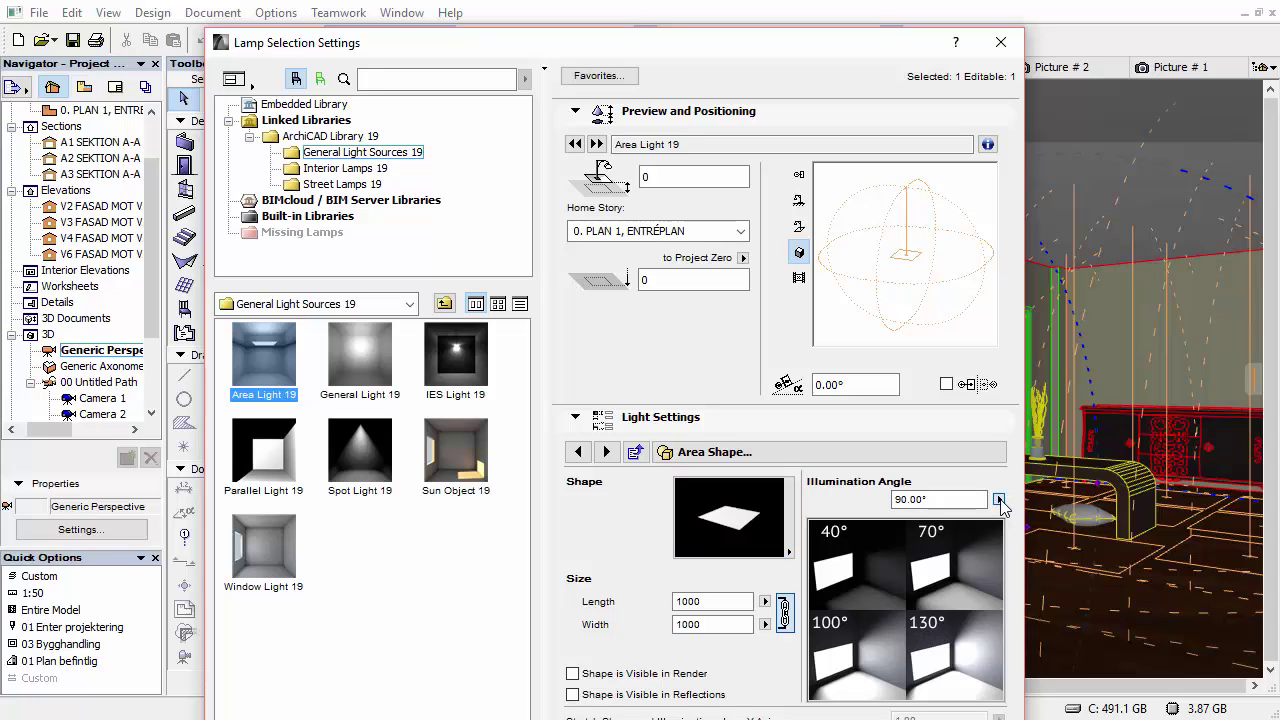
click(984, 456)
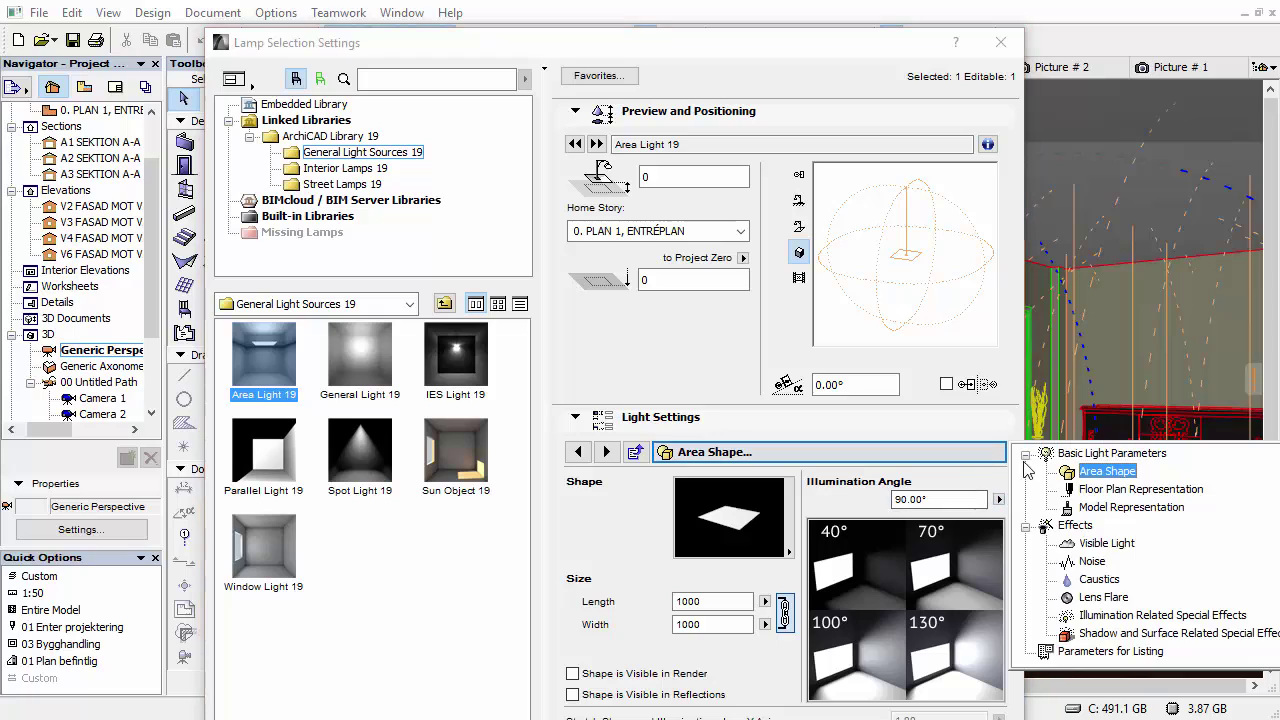
click(1092, 508)
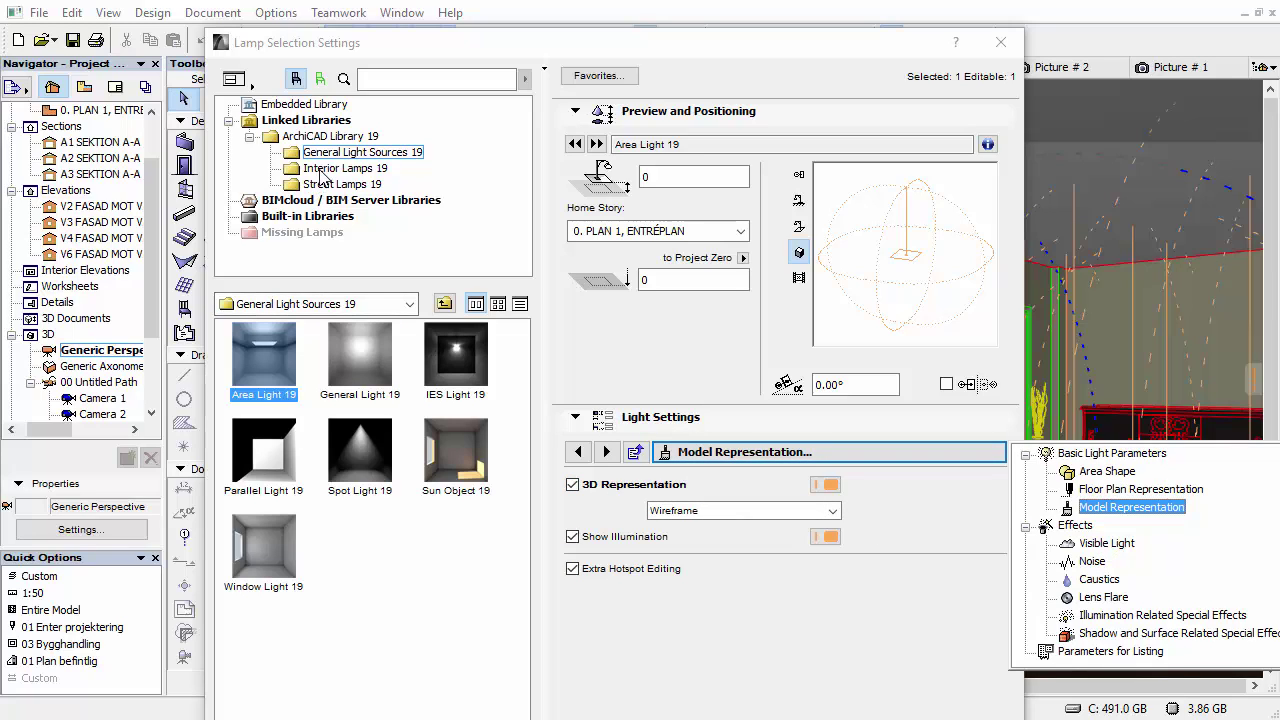
- Preview Ceiling Lamp 19 from Interior Lamps 19, return to General Light Sources 19, and close the lamp settings without changes
click(322, 170)
click(322, 168)
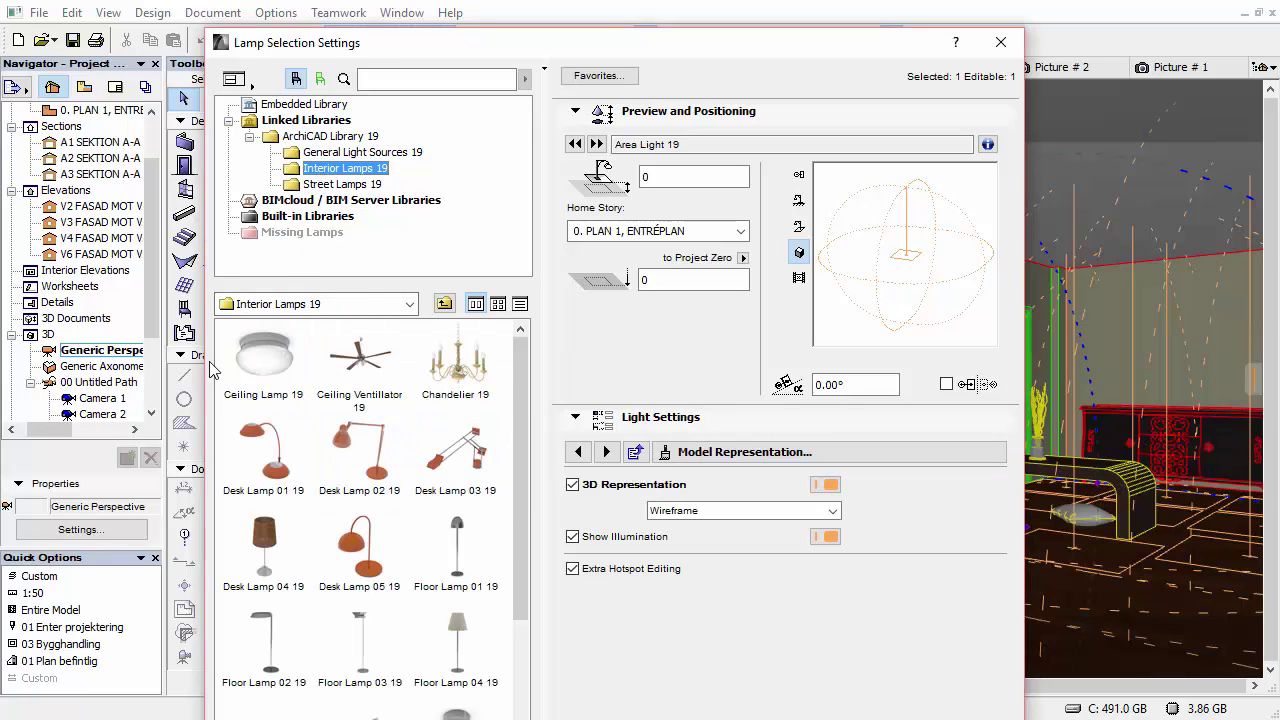
click(251, 356)
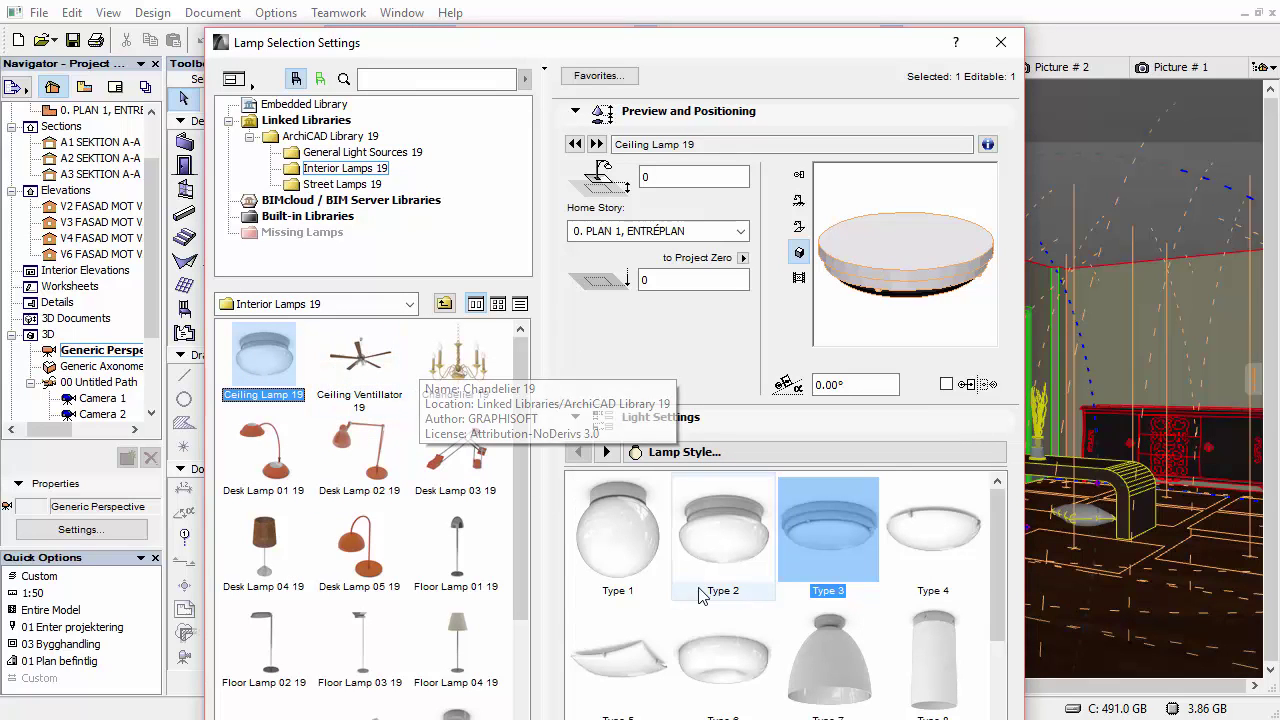
click(330, 153)
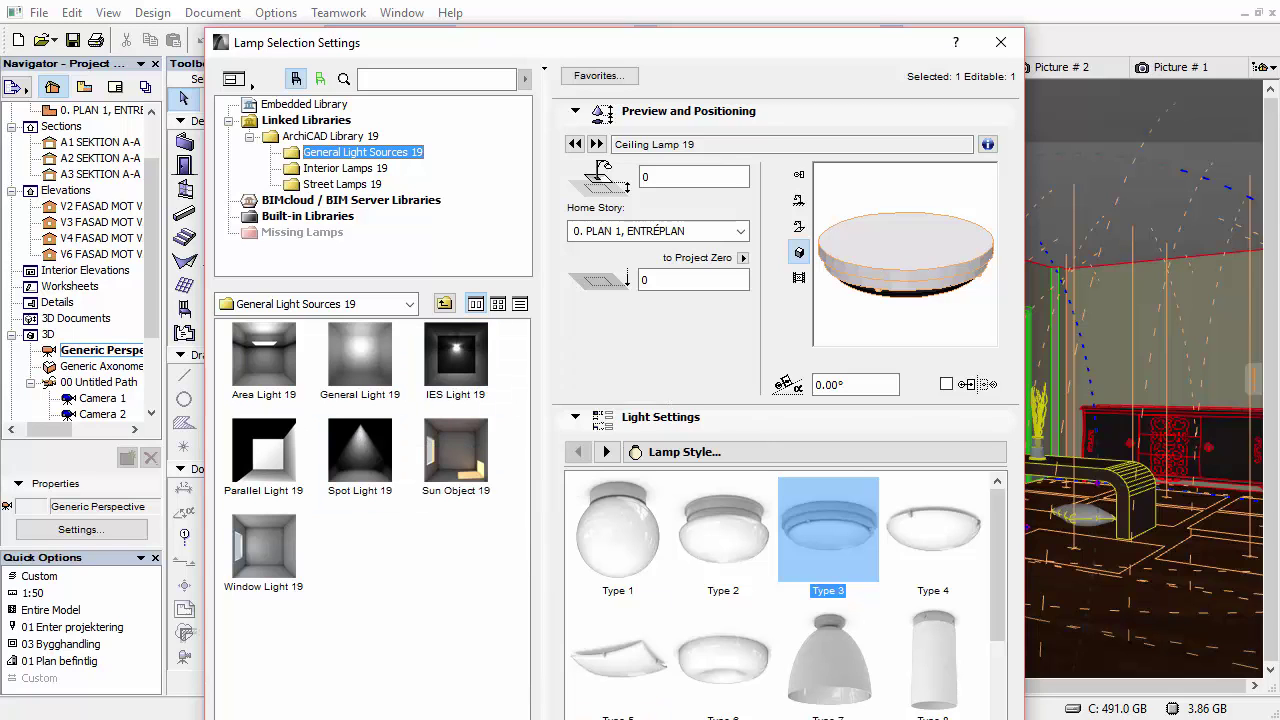
click(882, 718)
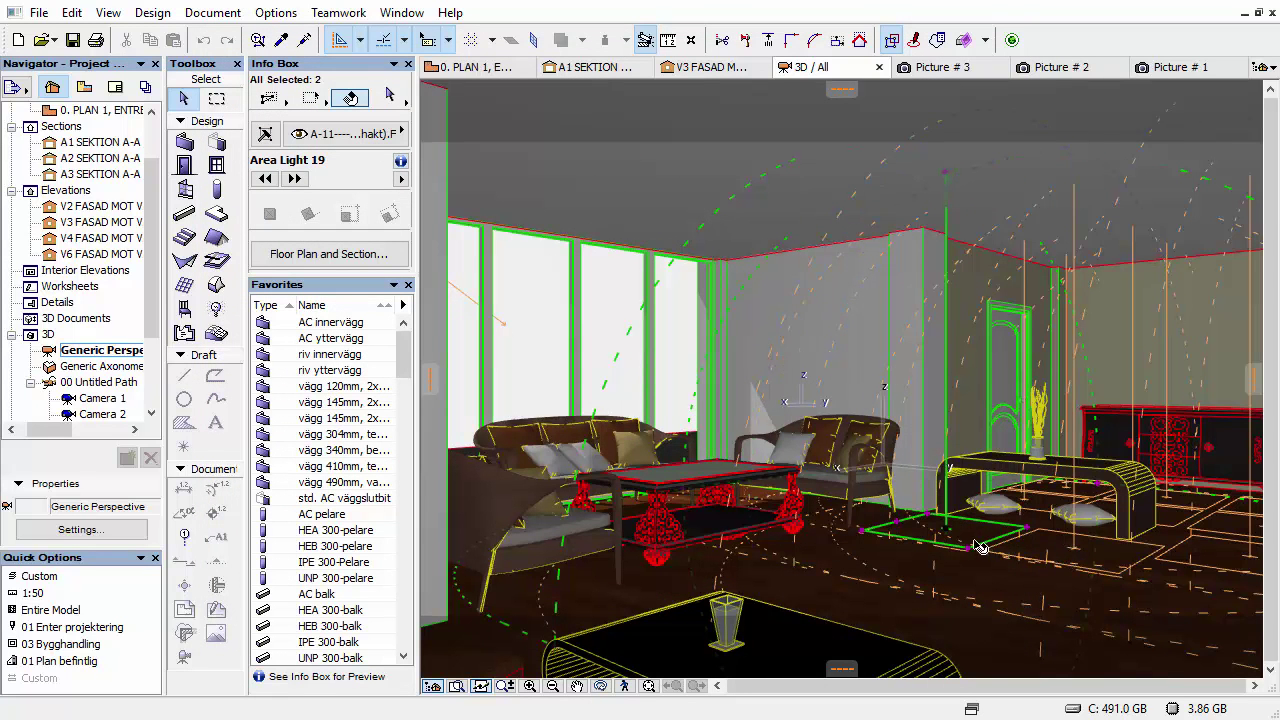
- Add the area light in front of the bench to the selection, and bring up the Picture # 3 render
shift+click(976, 546)
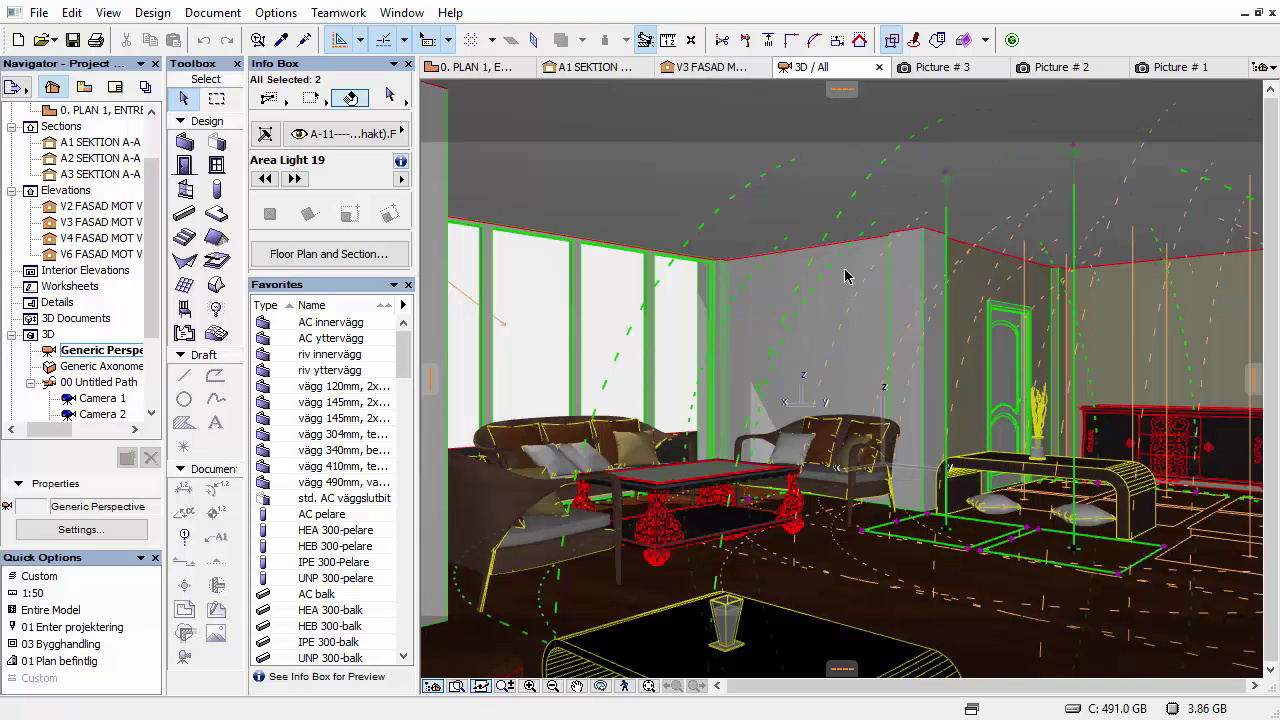
click(950, 68)
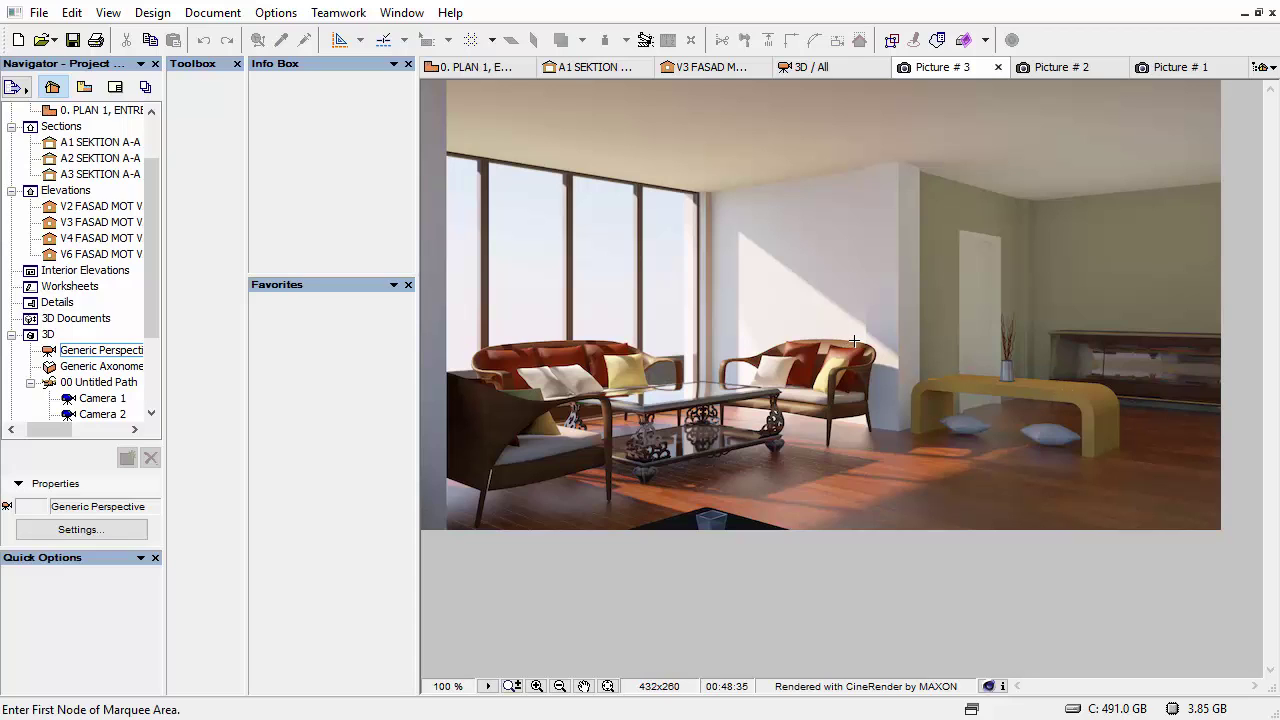
- Open the PhotoRendering Settings and check the Sunlight and Lamps intensities under Light Adjustments
click(212, 12)
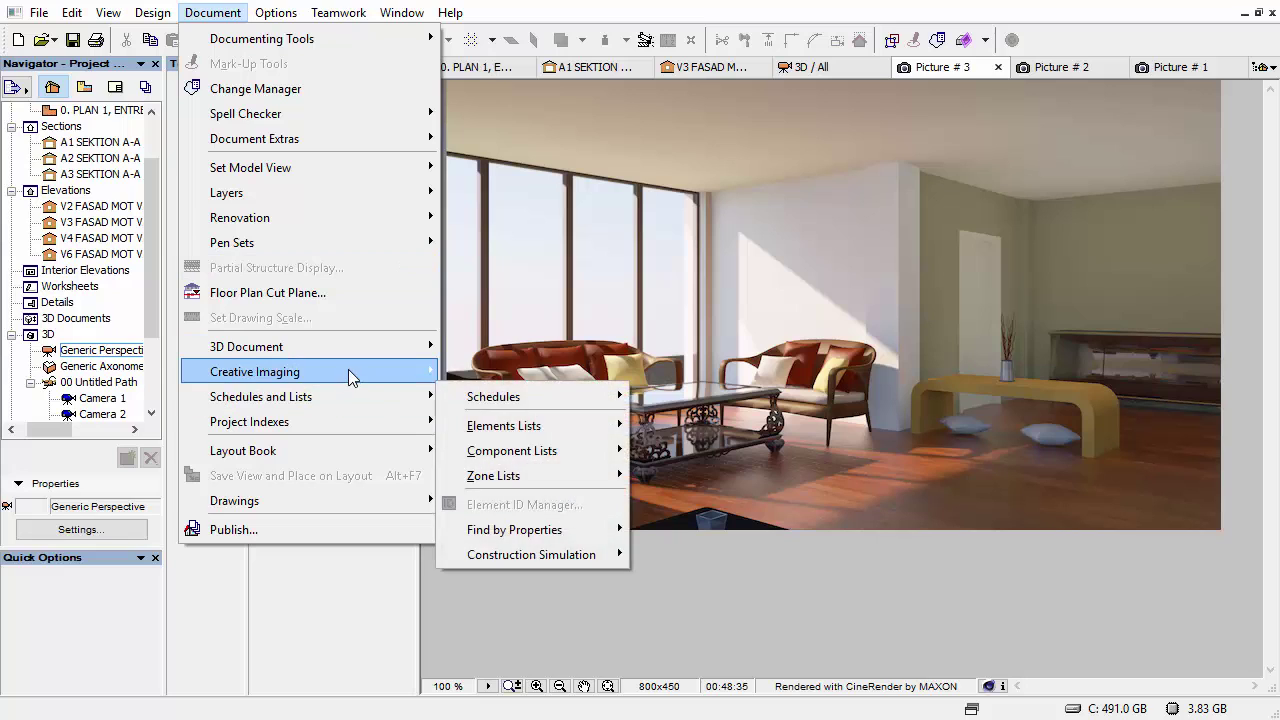
mouse_move(352, 370)
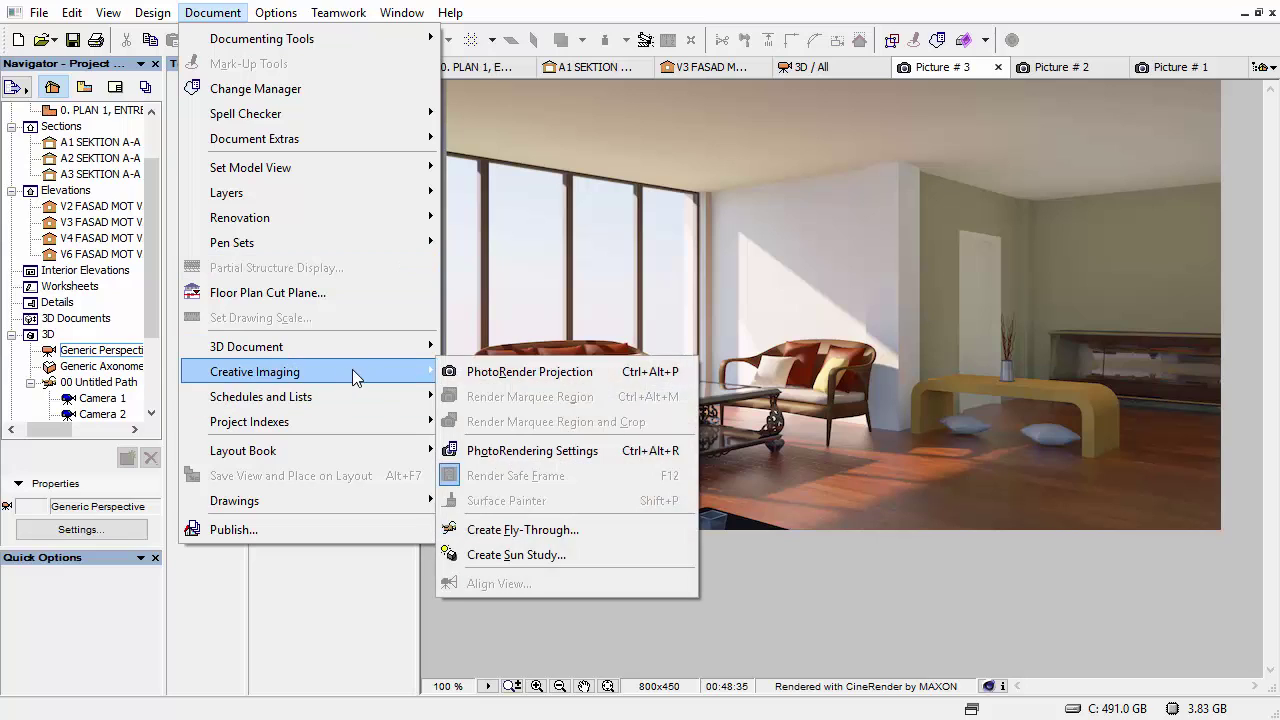
click(512, 451)
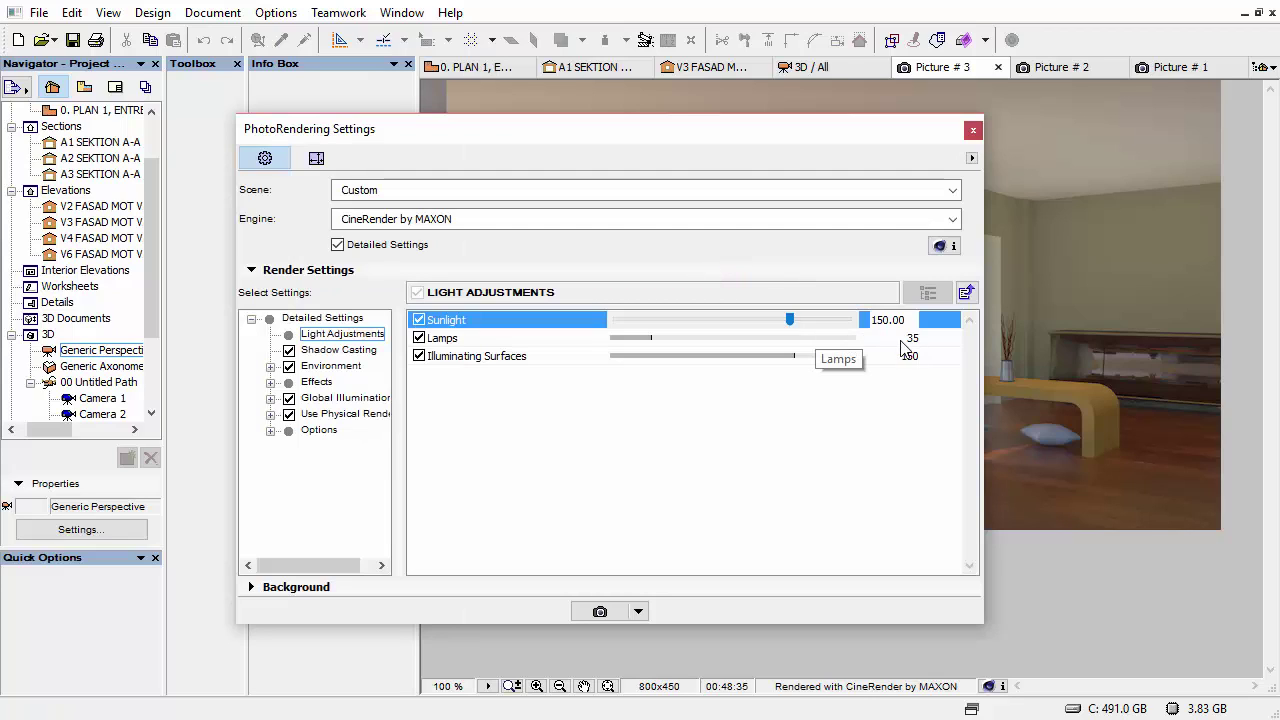
click(898, 342)
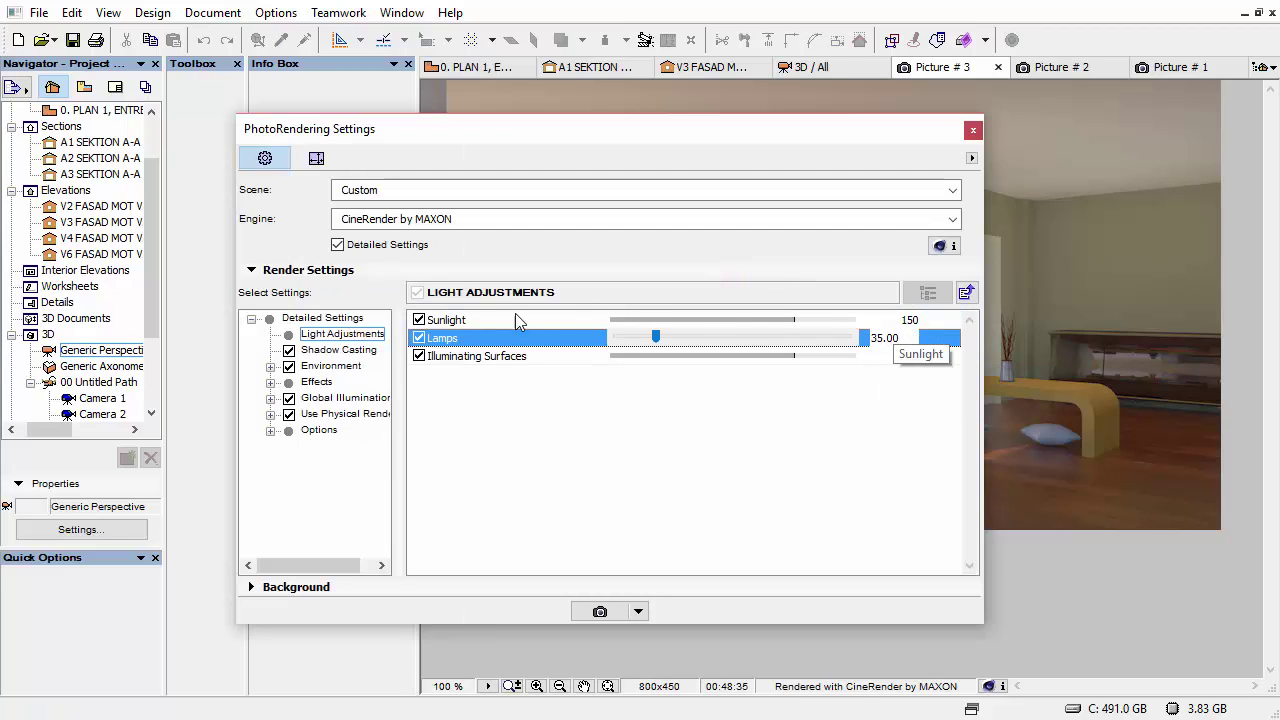
click(452, 321)
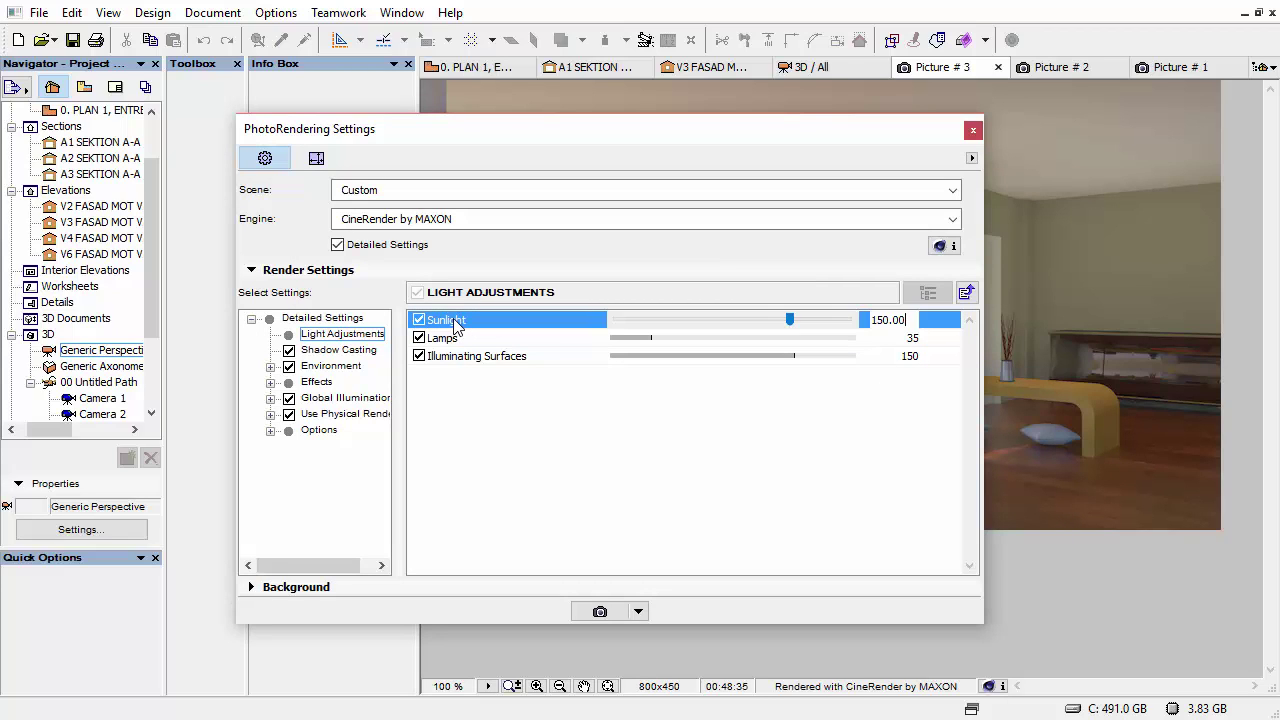
click(476, 340)
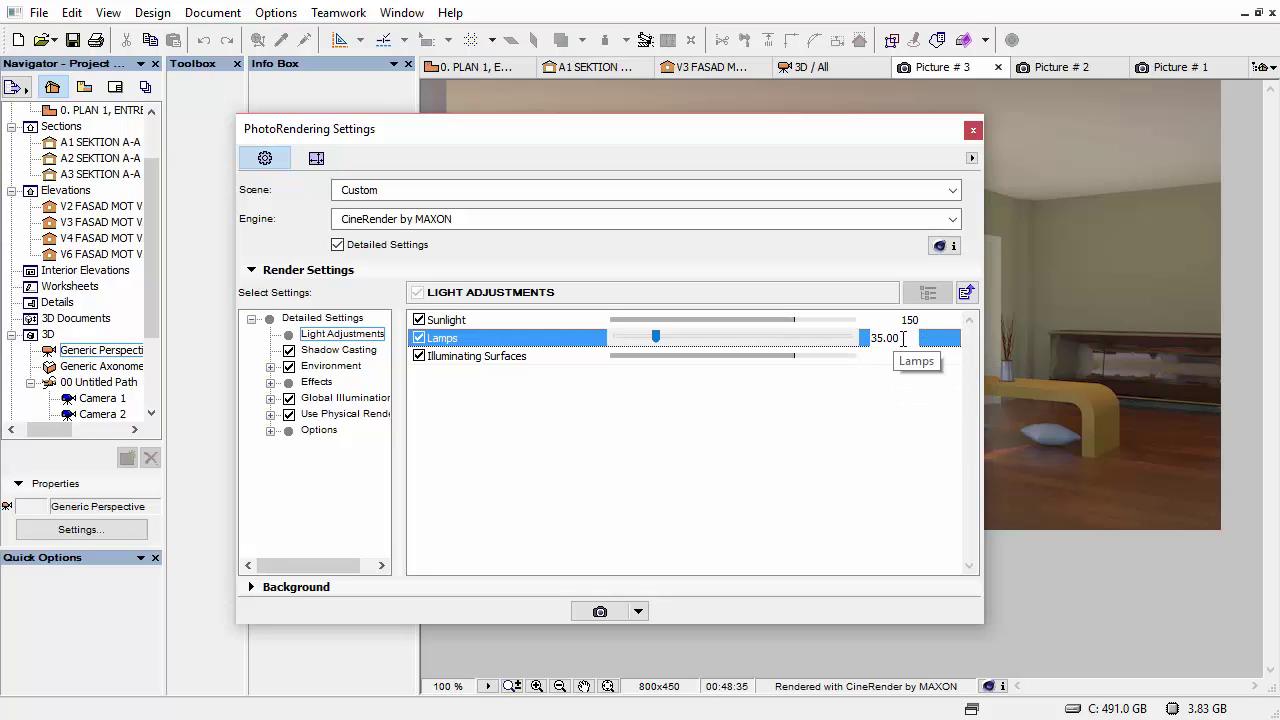
- Move the PhotoRendering Settings aside to compare the light adjustments with the render, and bring the dialog back over it
drag(877, 131, 516, 129)
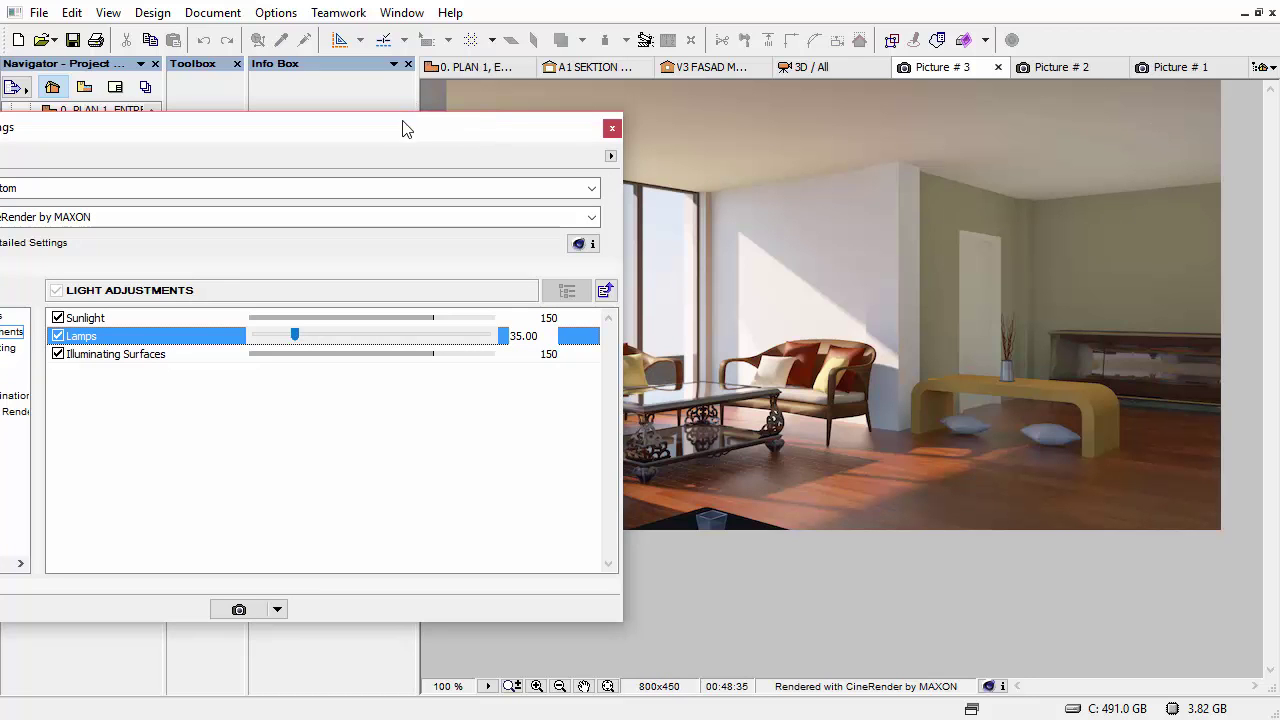
drag(398, 135, 872, 120)
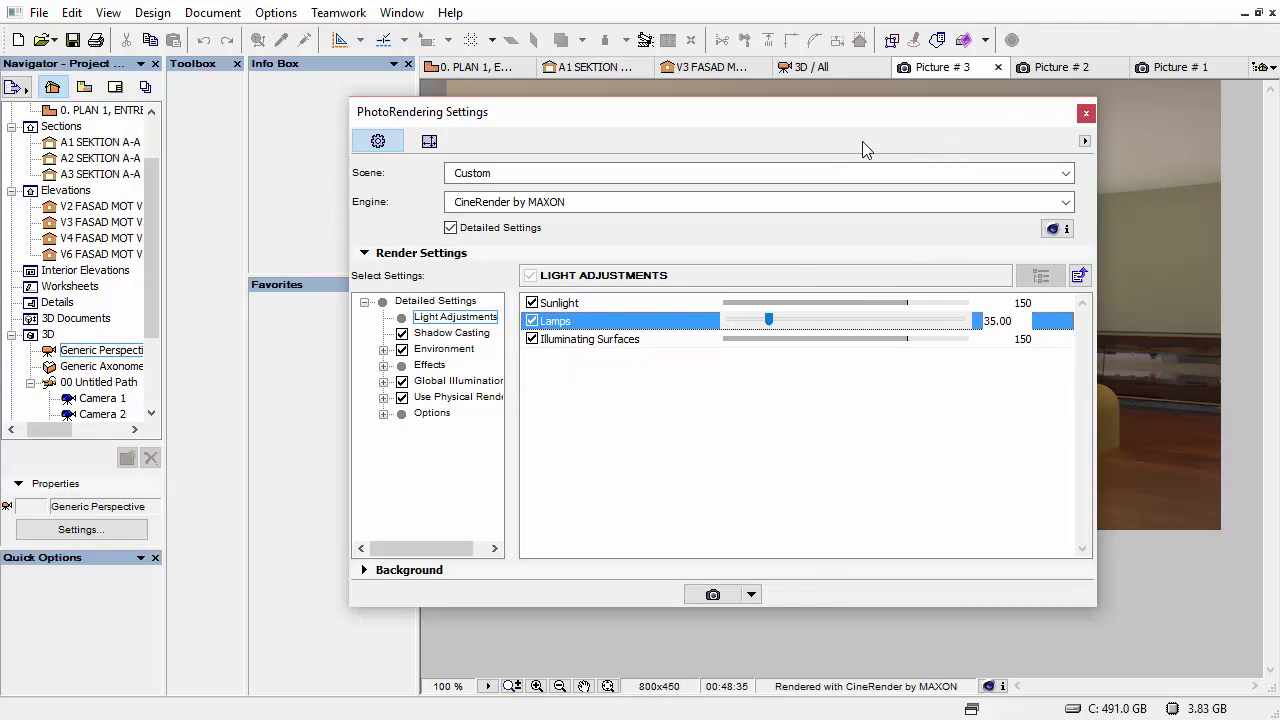
drag(986, 120, 955, 121)
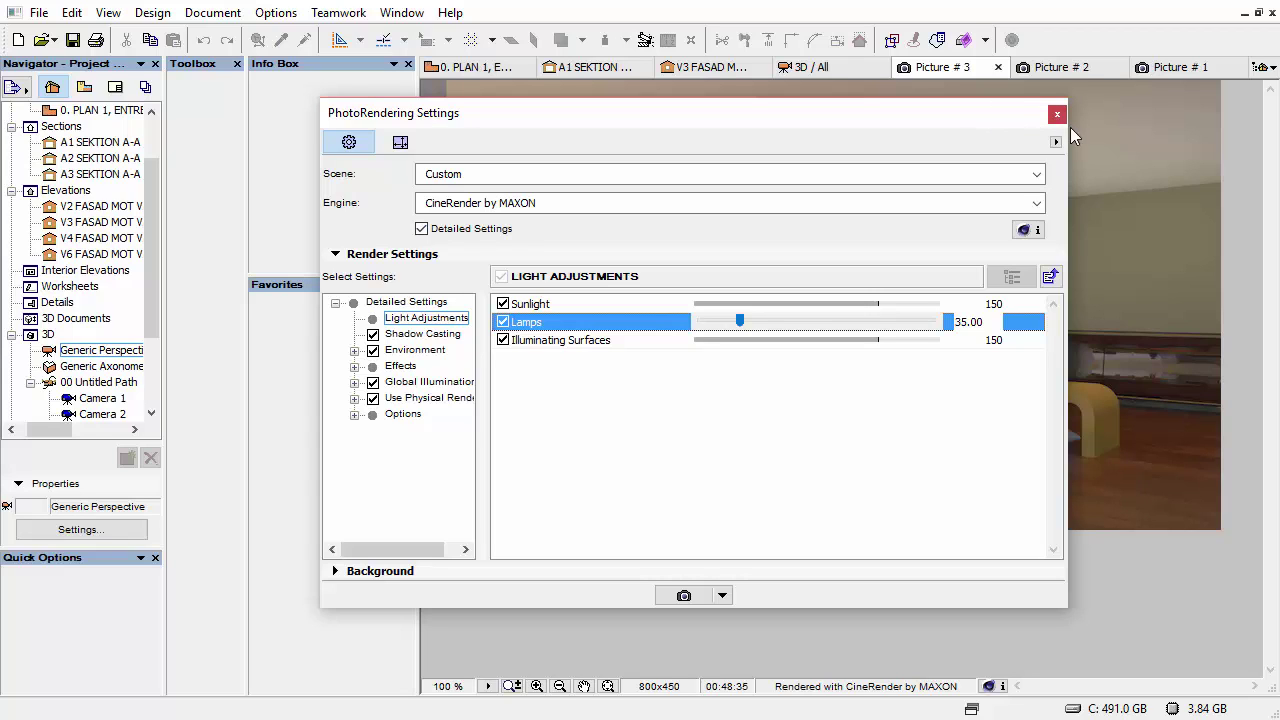
- Look through the available rendering scenes, and move the PhotoRendering Settings aside to check the render before bringing the dialog back
click(533, 178)
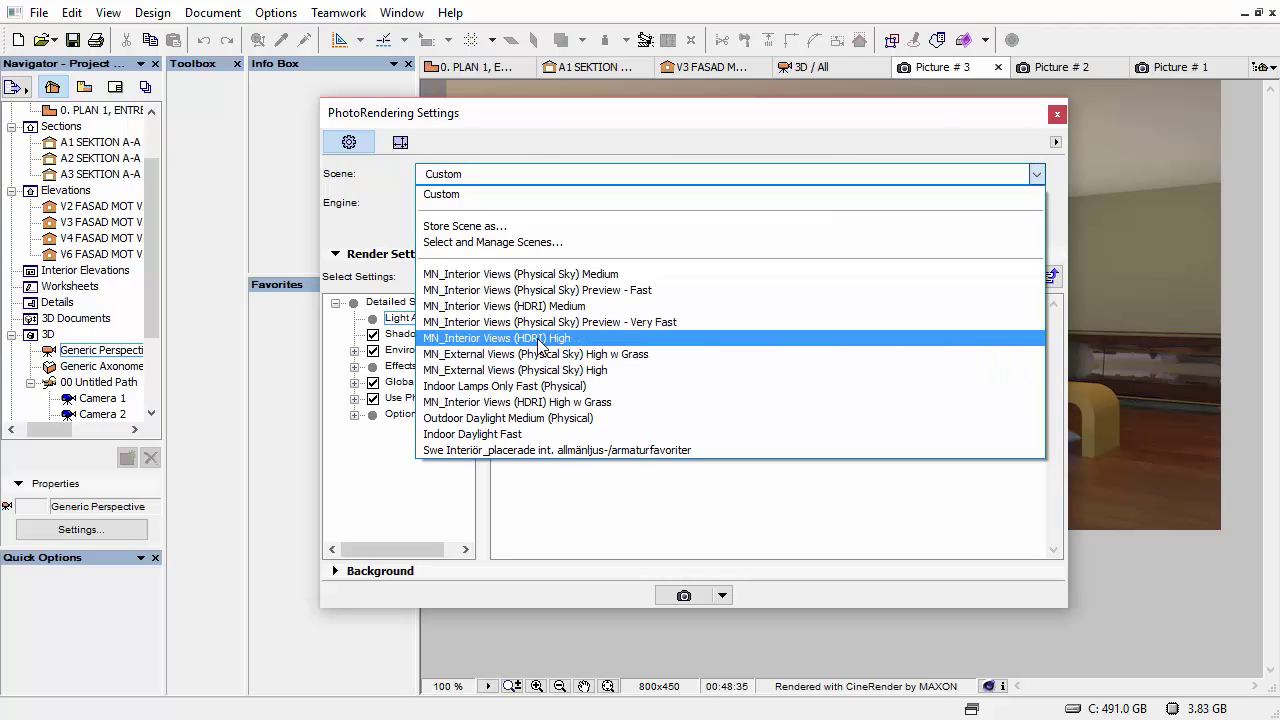
click(677, 117)
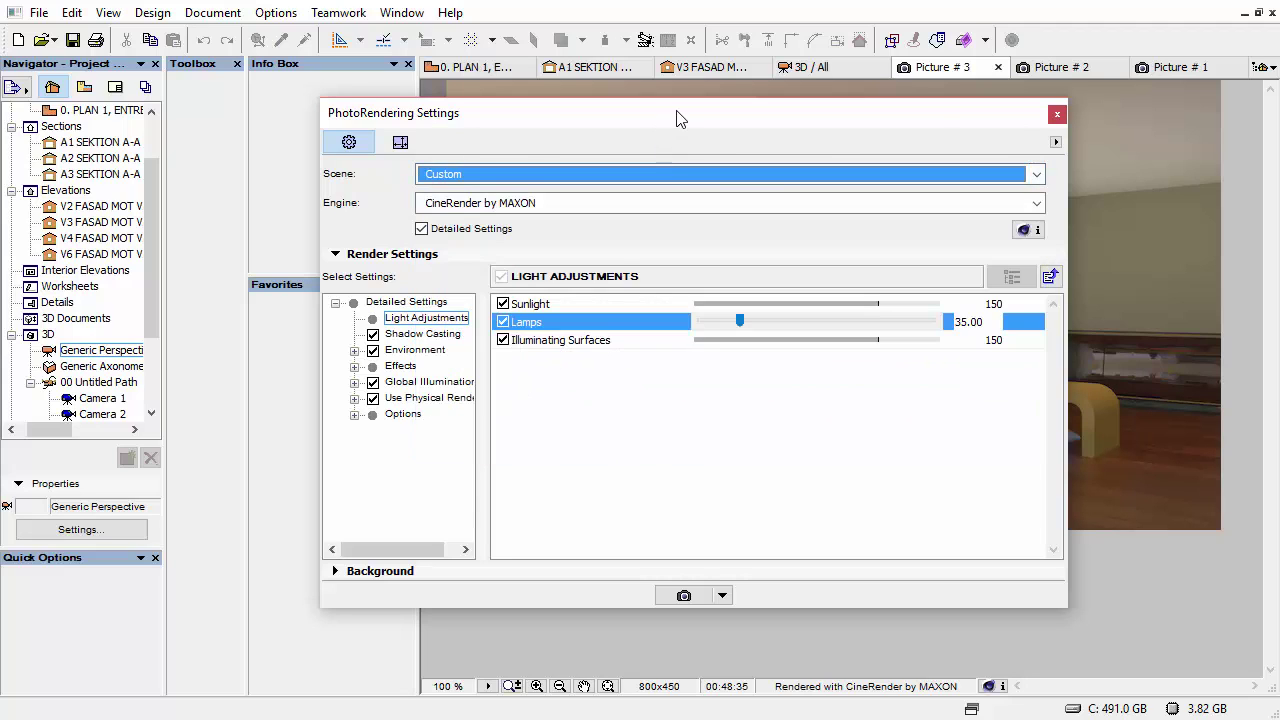
drag(677, 117, 550, 582)
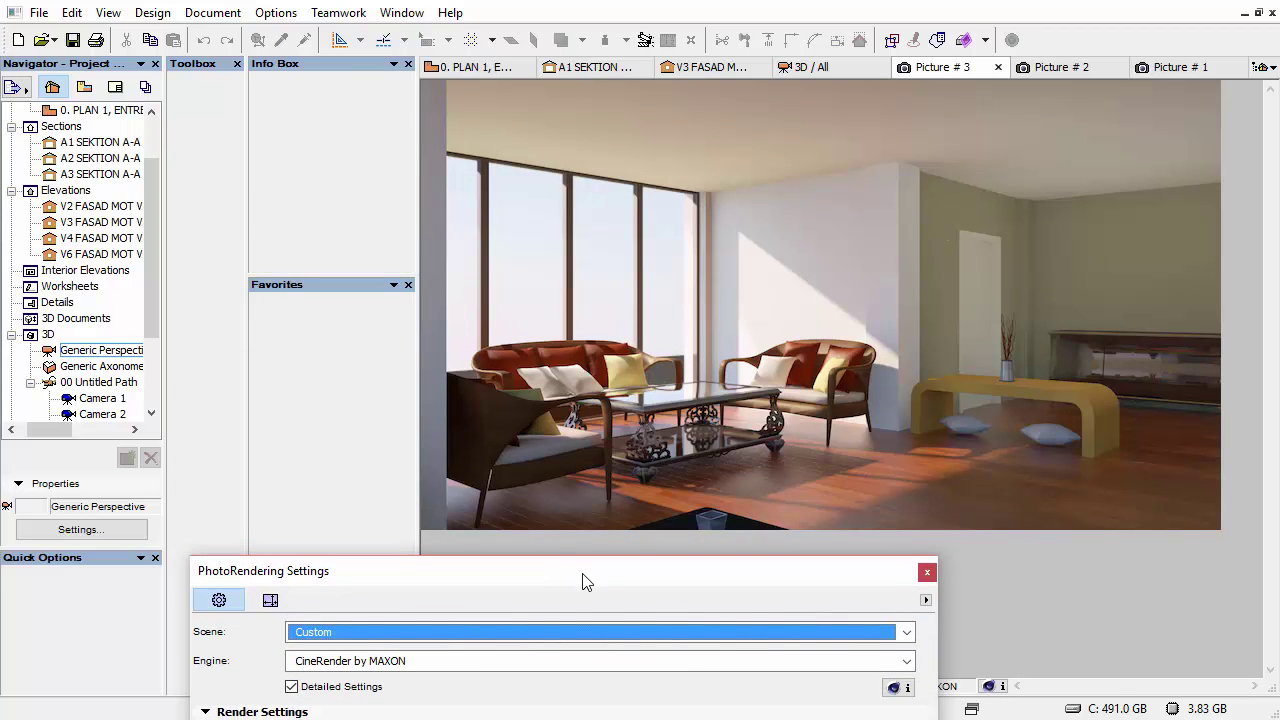
drag(586, 582, 658, 90)
- Review the MN_Interior Views Physical Sky and HDRI scenes in Select and Manage Scenes, and leave without applying one
click(583, 140)
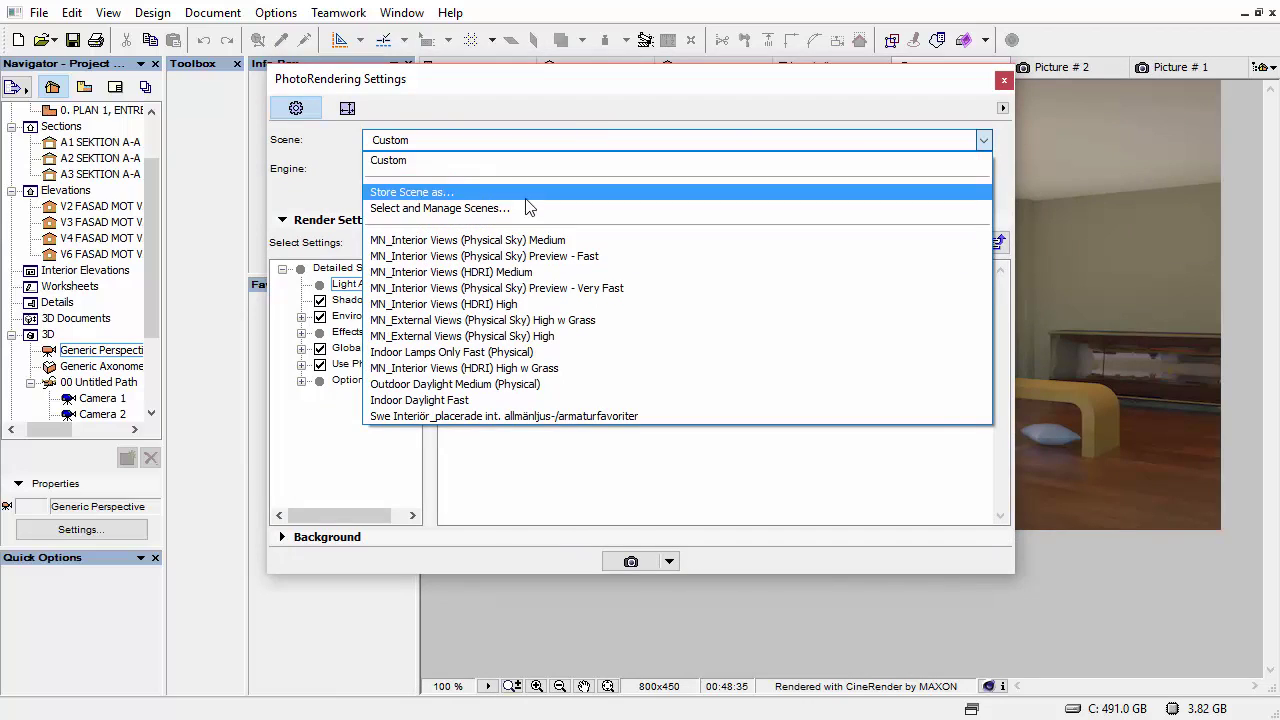
click(529, 207)
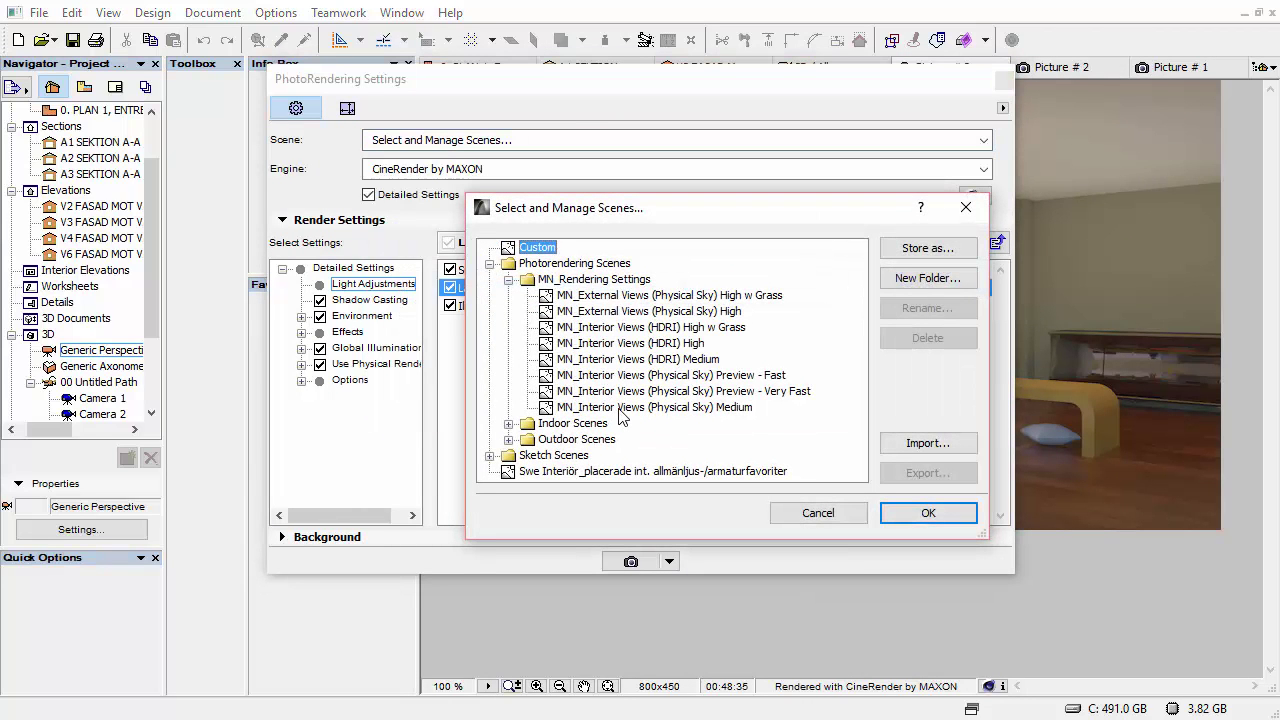
click(629, 408)
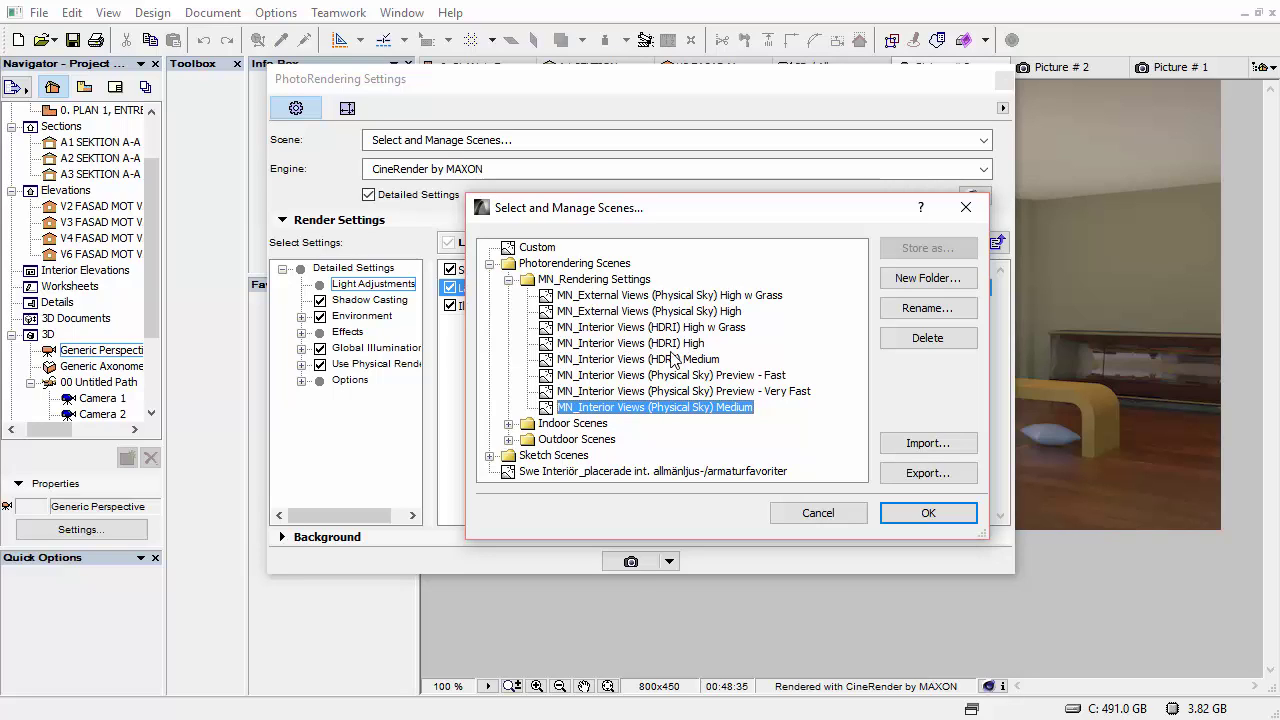
click(630, 327)
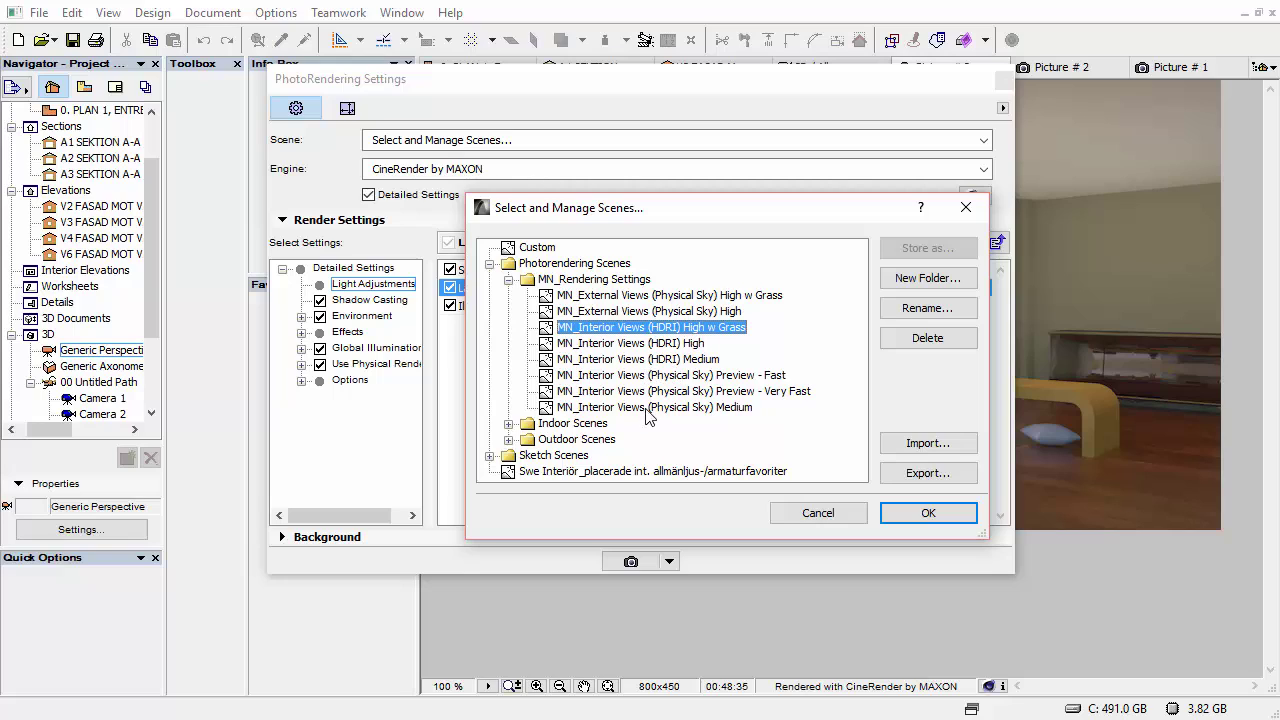
click(653, 360)
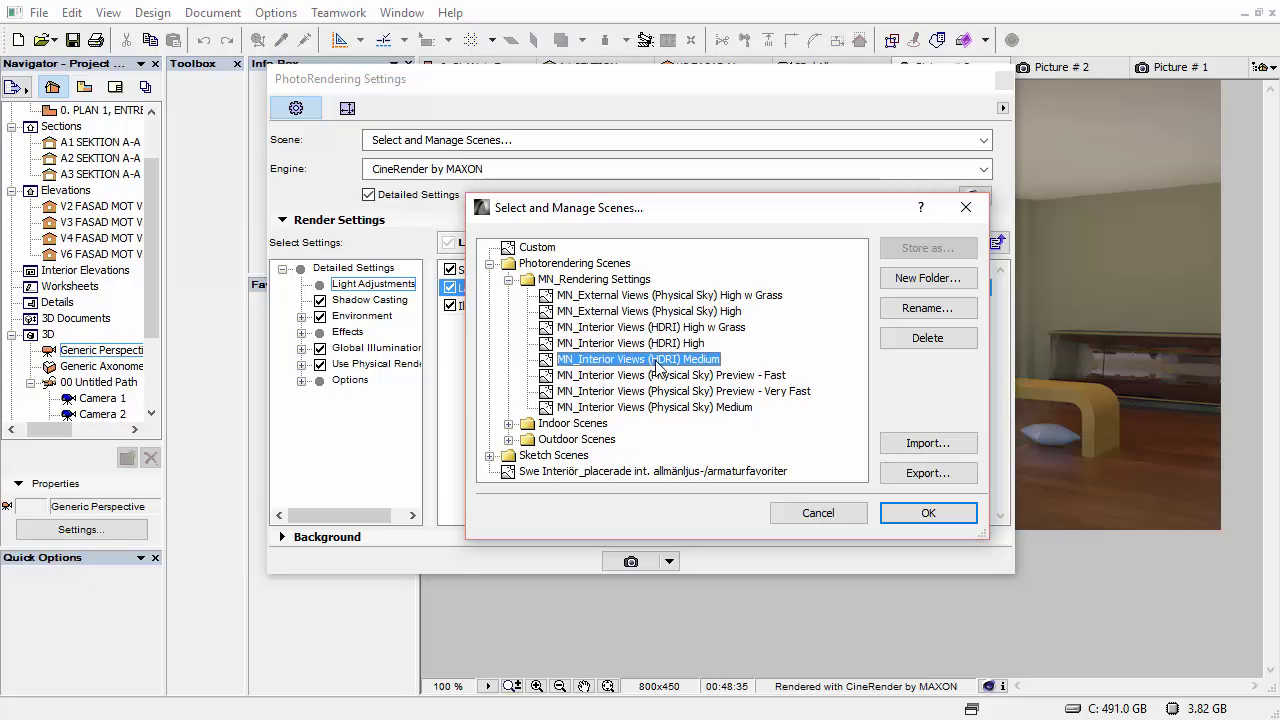
click(812, 514)
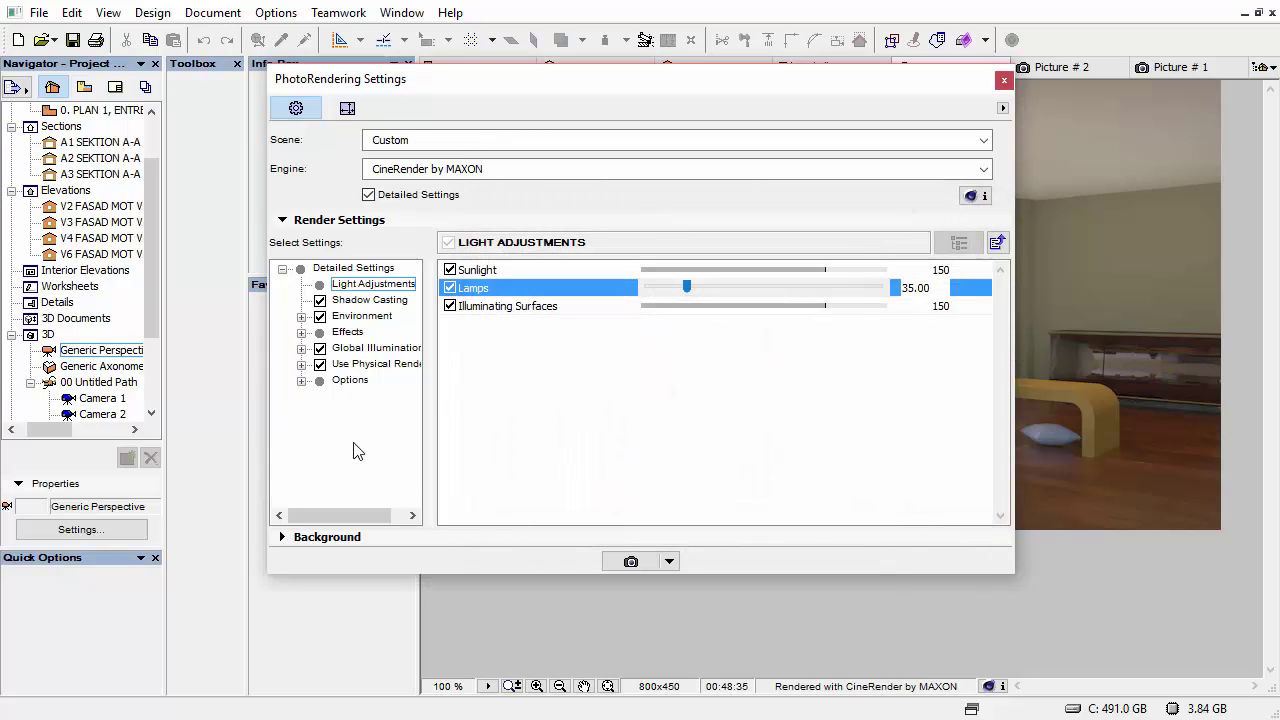
- Enable Grass under Options in the detailed render settings, and close the PhotoRendering Settings
click(301, 381)
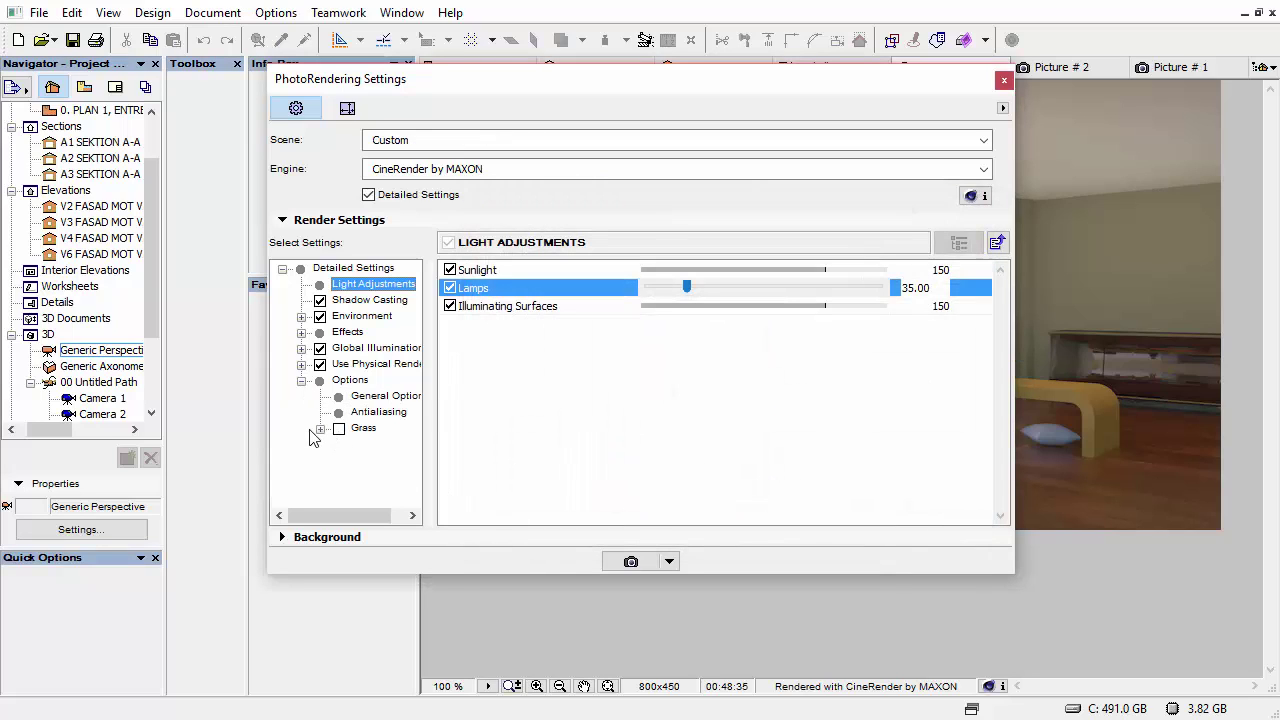
click(320, 429)
click(338, 430)
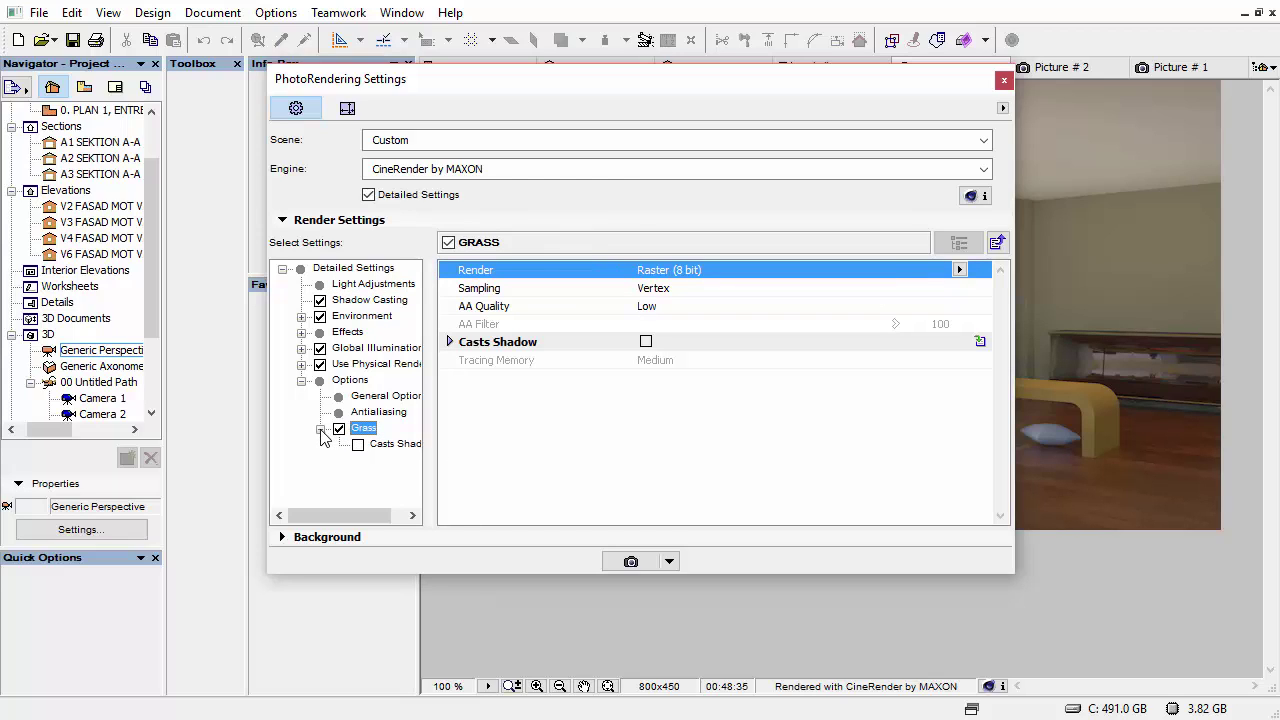
click(320, 429)
click(1005, 80)
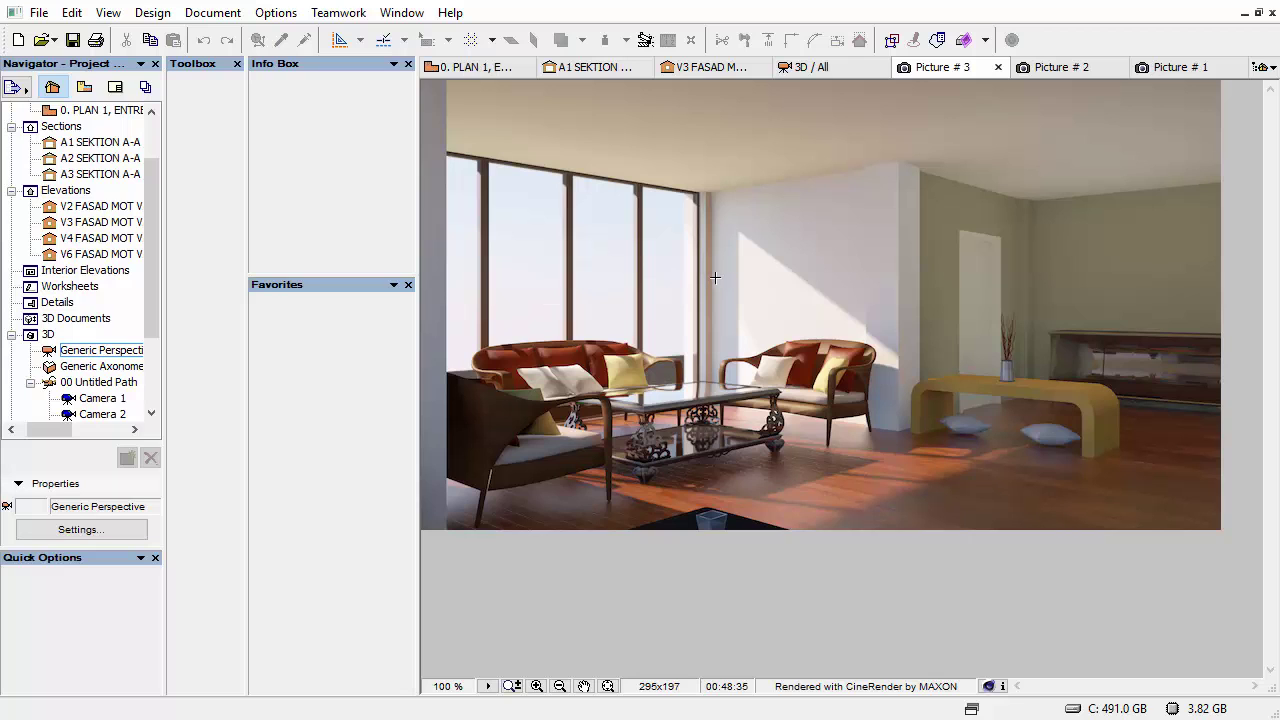
- Close the Picture # 3, Picture # 2 and Picture # 1 renders without saving them
click(997, 67)
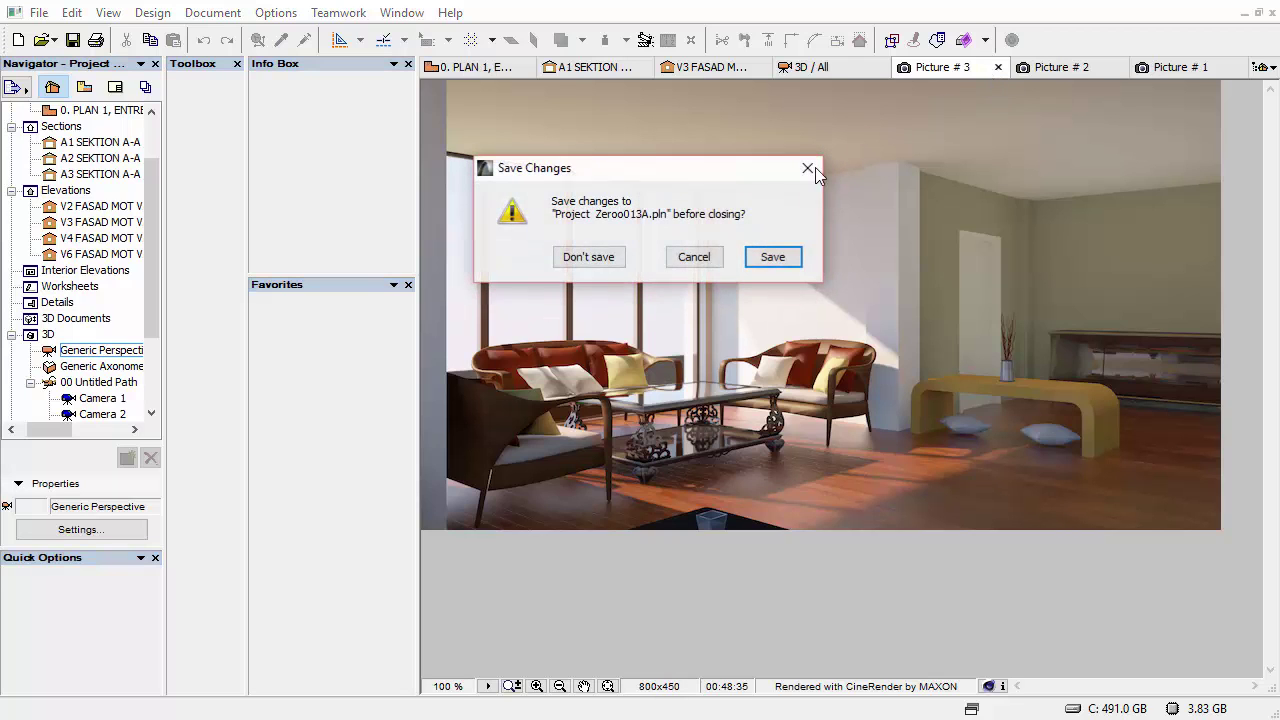
click(590, 257)
click(1070, 67)
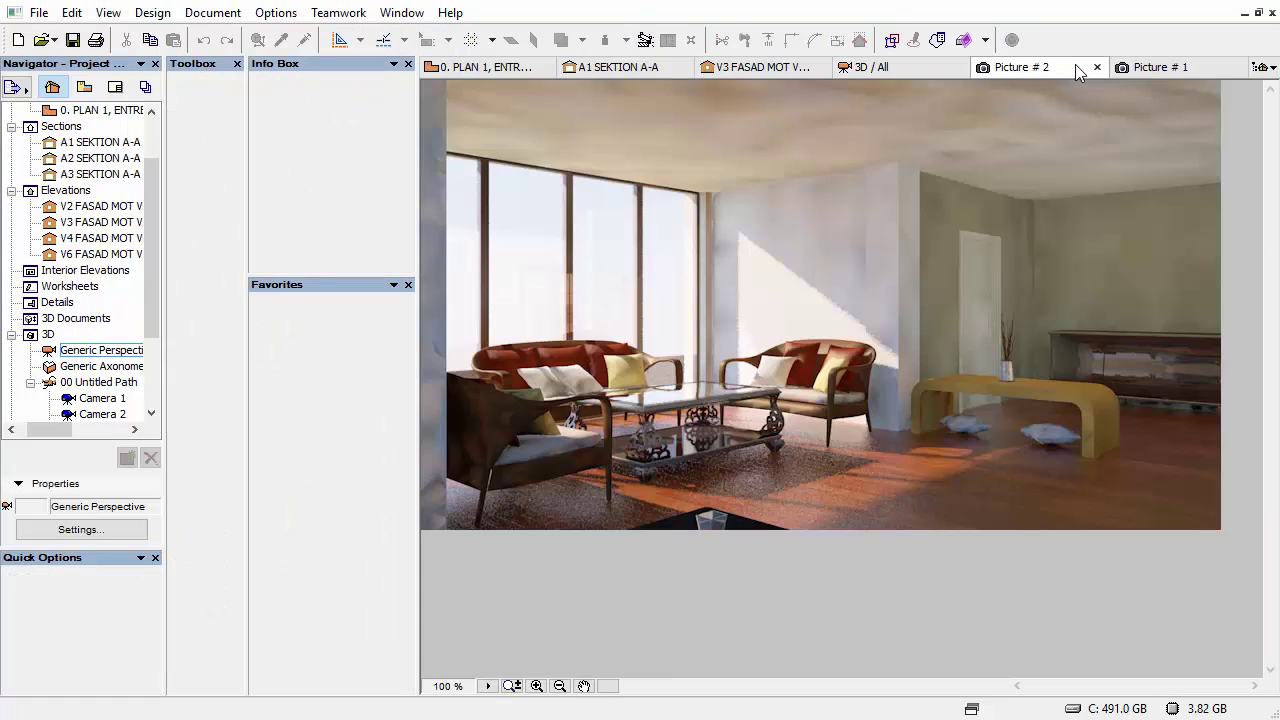
click(1097, 67)
click(590, 255)
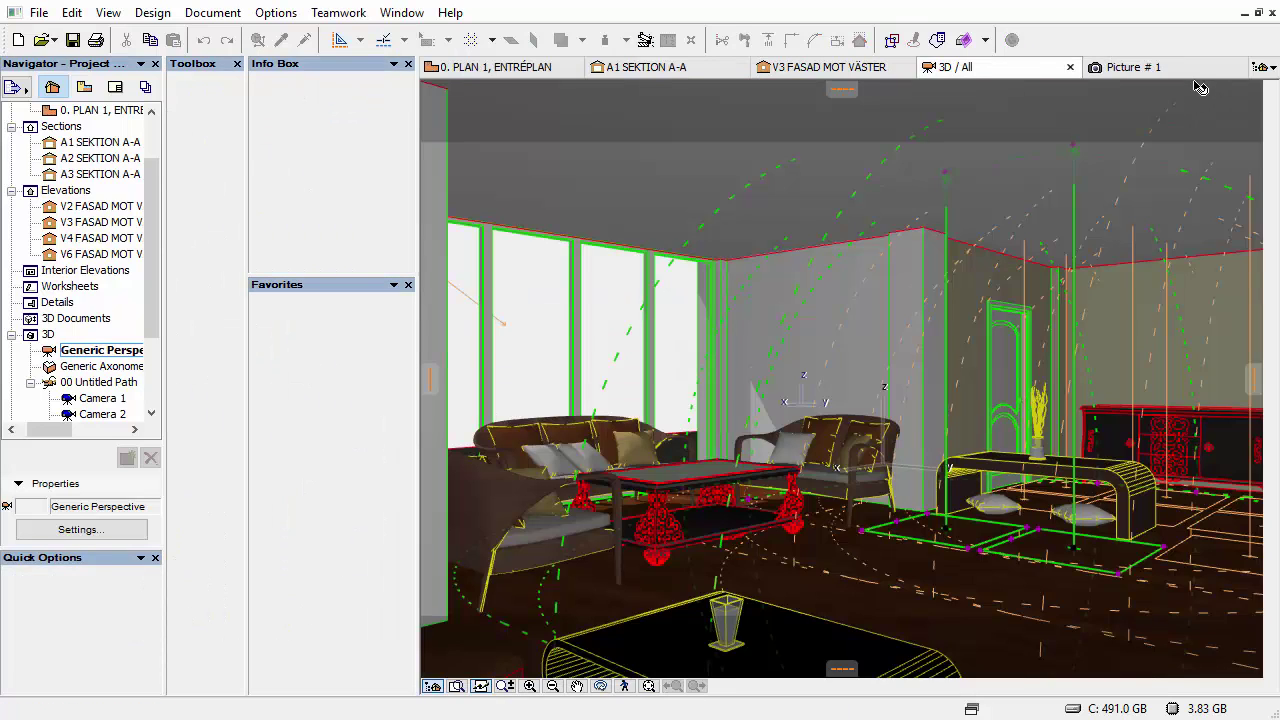
click(1195, 67)
click(1236, 67)
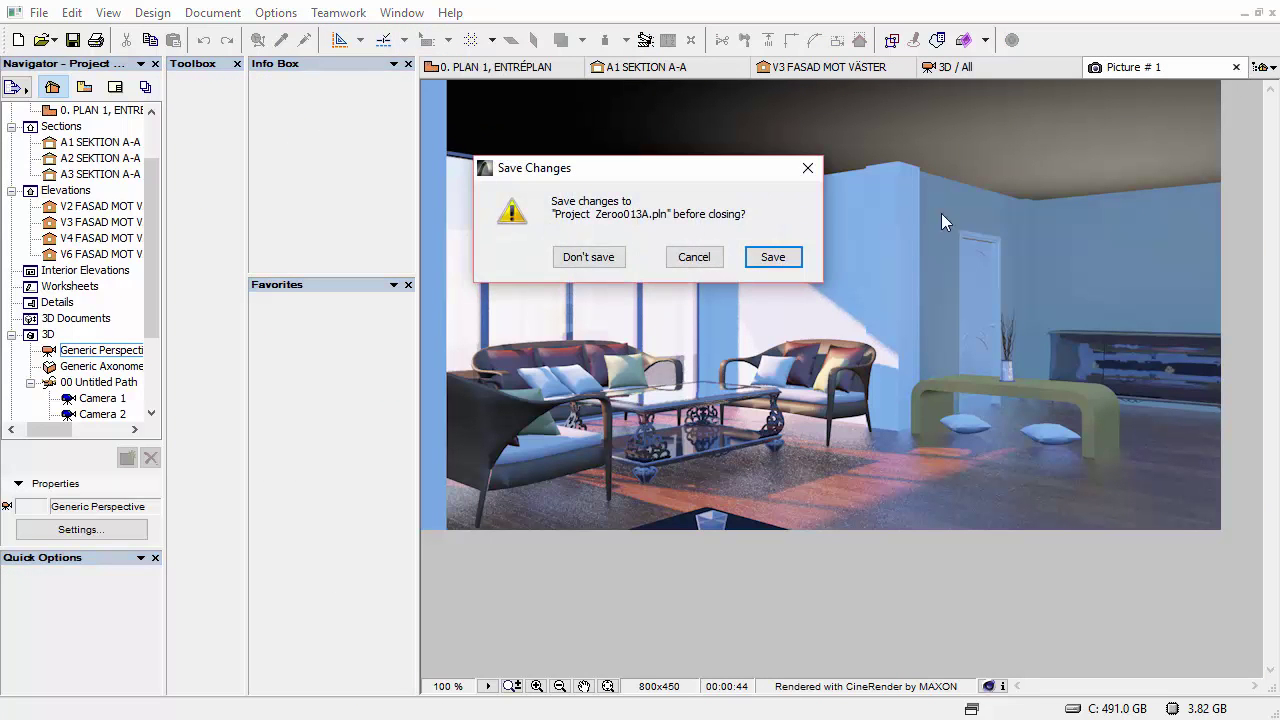
click(590, 257)
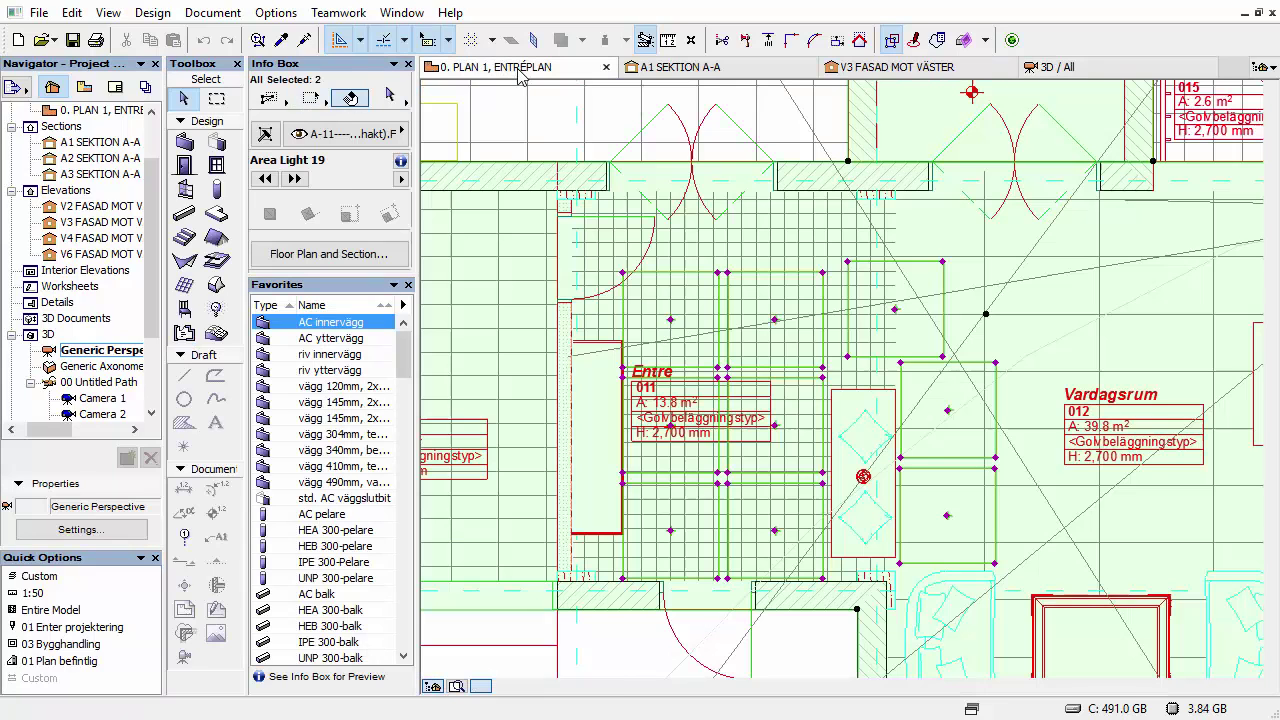
- Return to the 3D perspective view of the living room and clear the element selection
click(520, 70)
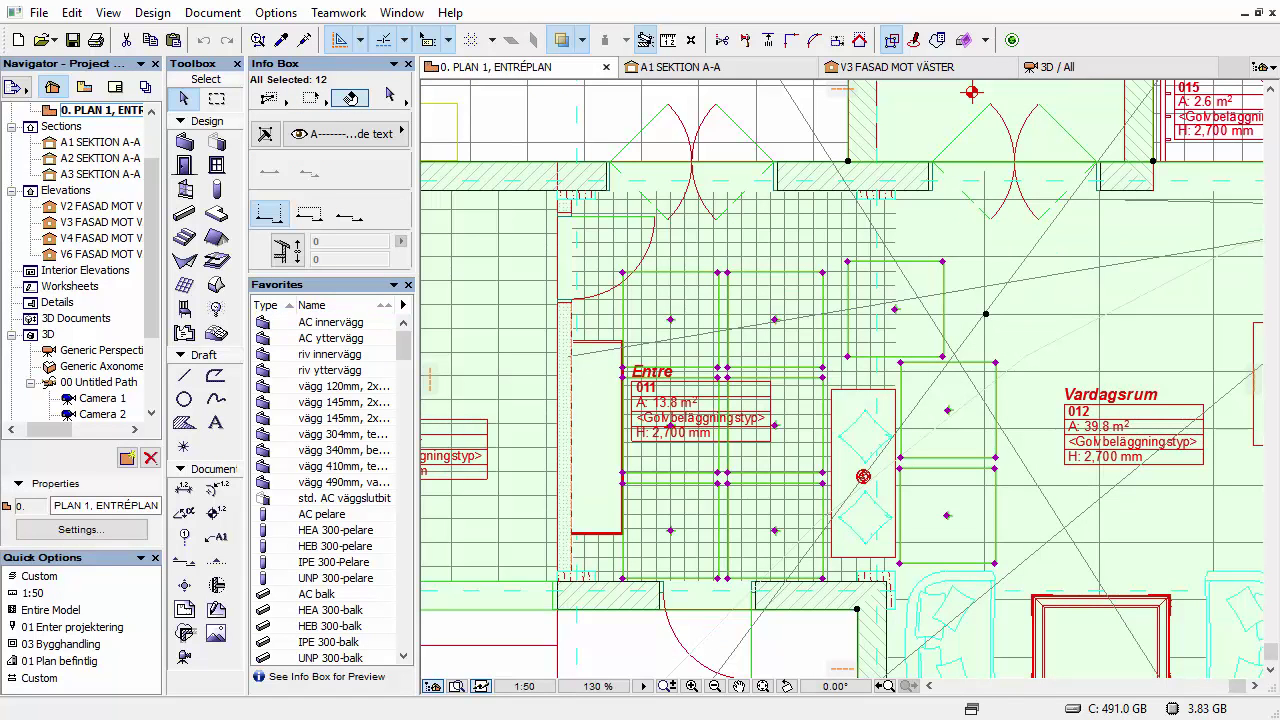
click(1066, 70)
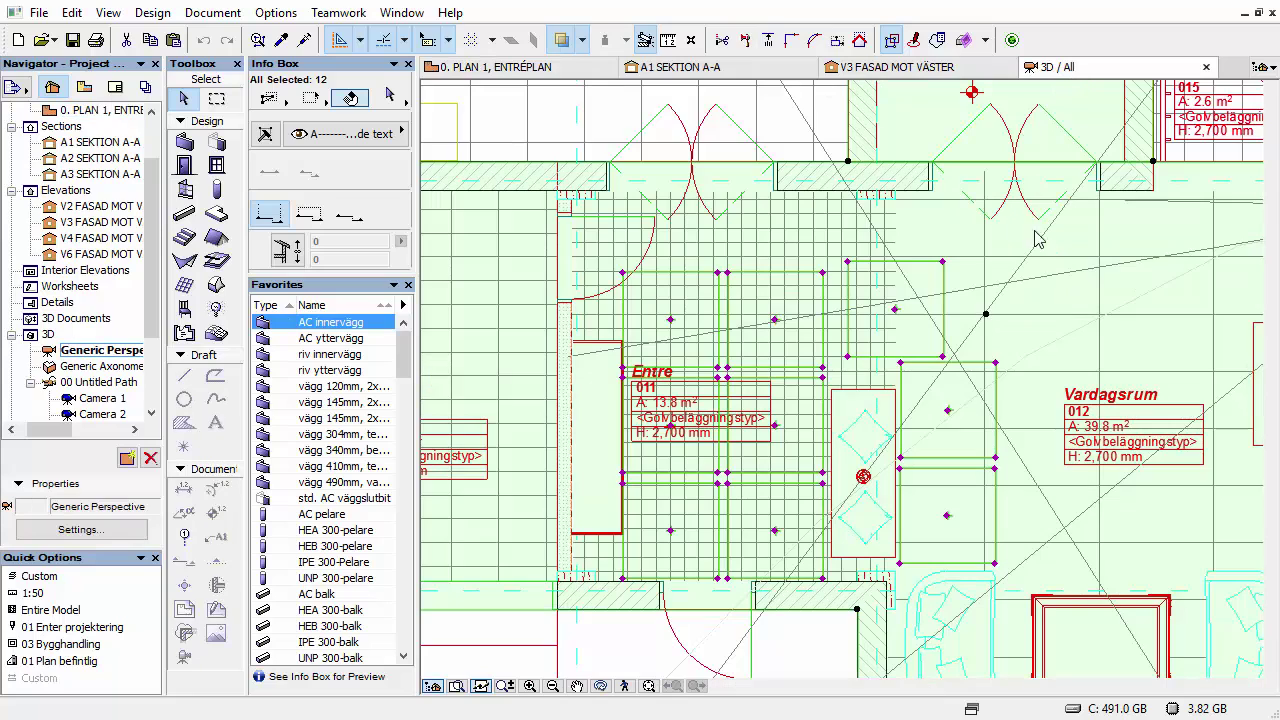
key(Escape)
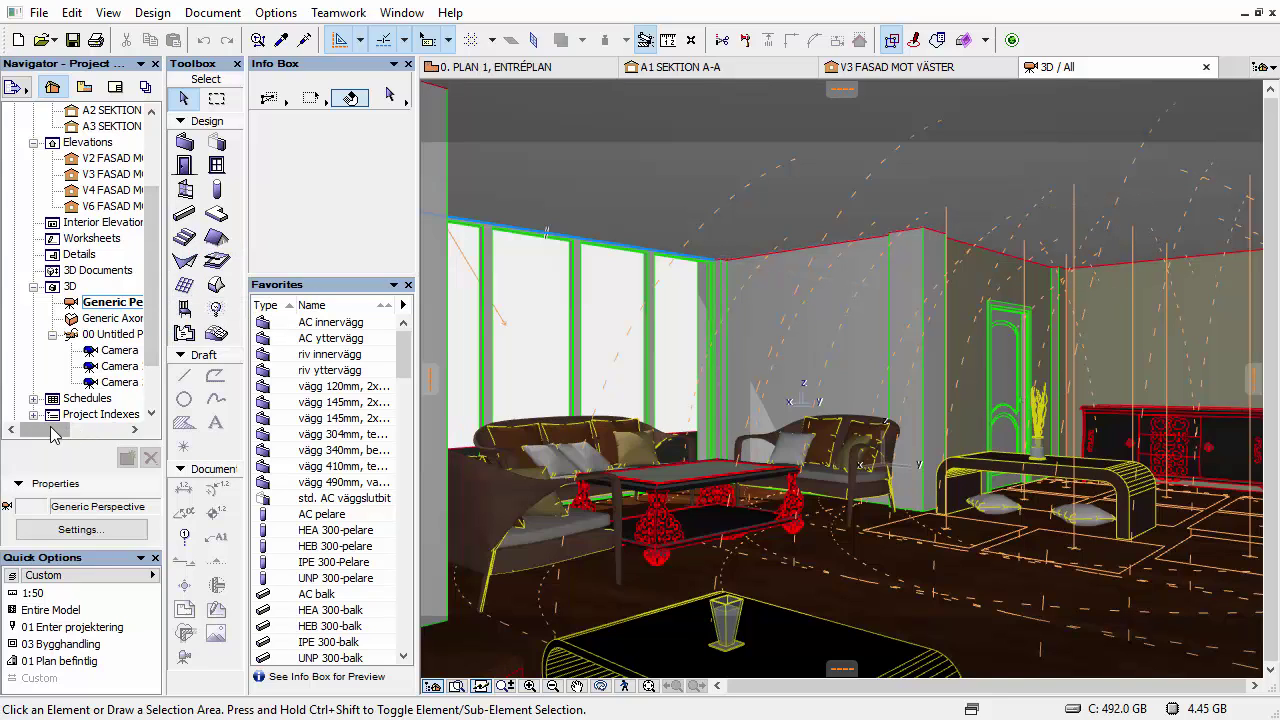
drag(57, 429, 68, 430)
- Look at the general light sources offered in the lamp default settings, without placing a lamp
click(216, 309)
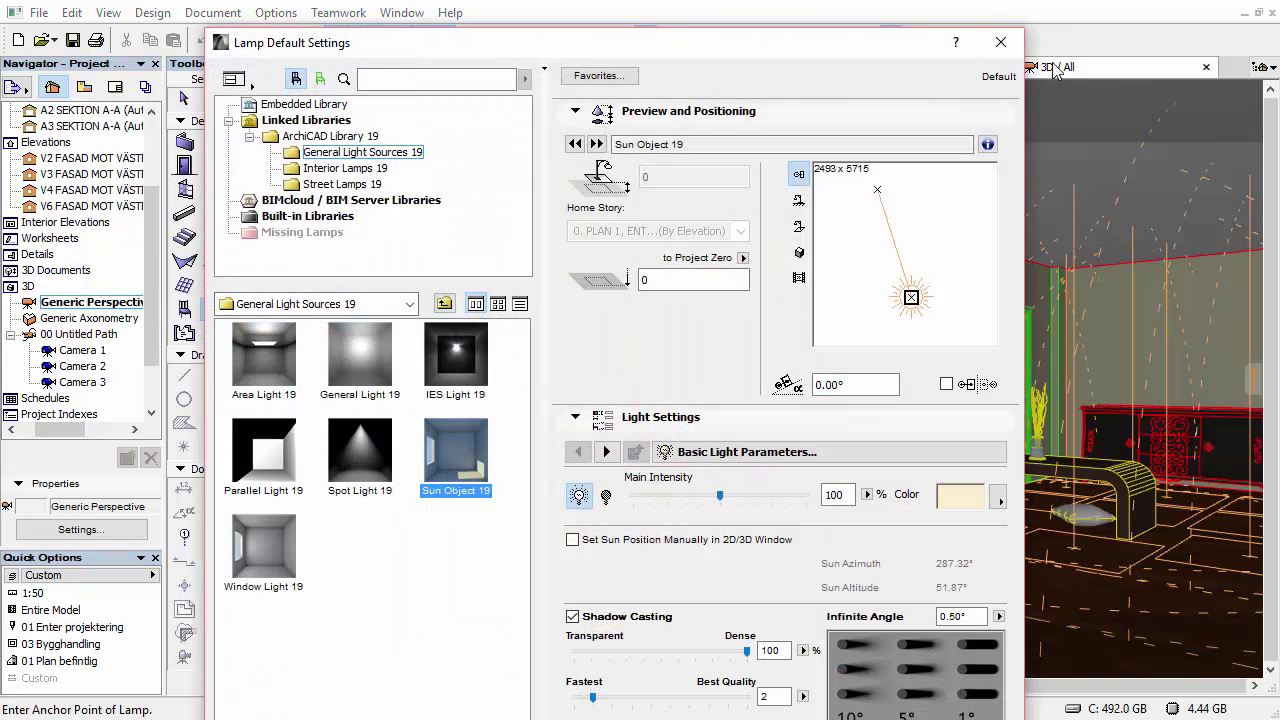
click(1002, 44)
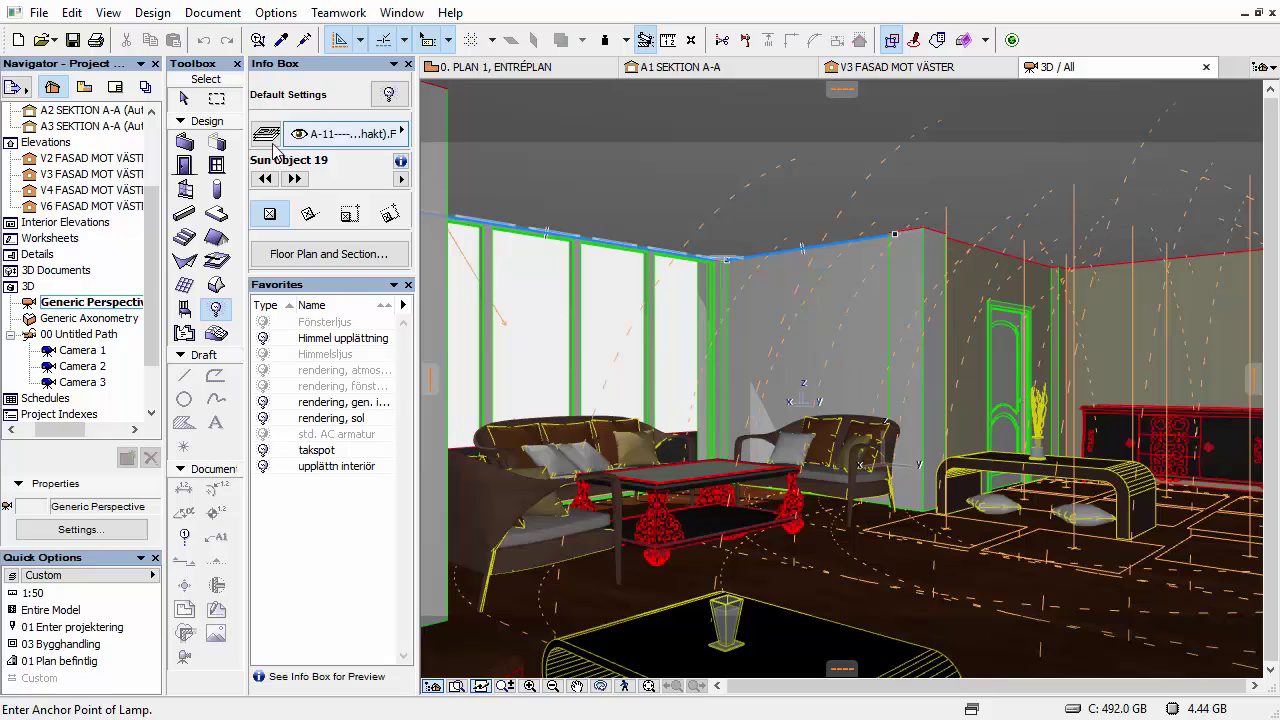
click(183, 97)
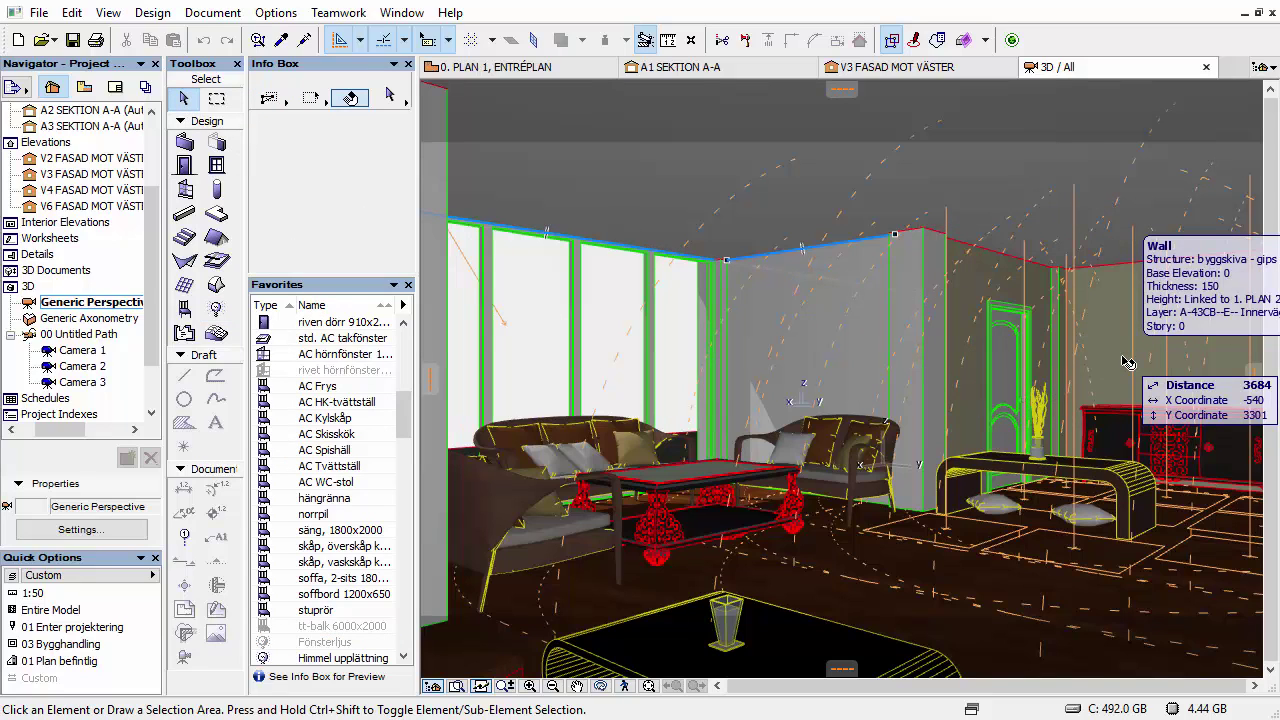
- Show the PLAN 1 floor plan and select the fluorescent lamp with its row of IES lights
key(F2)
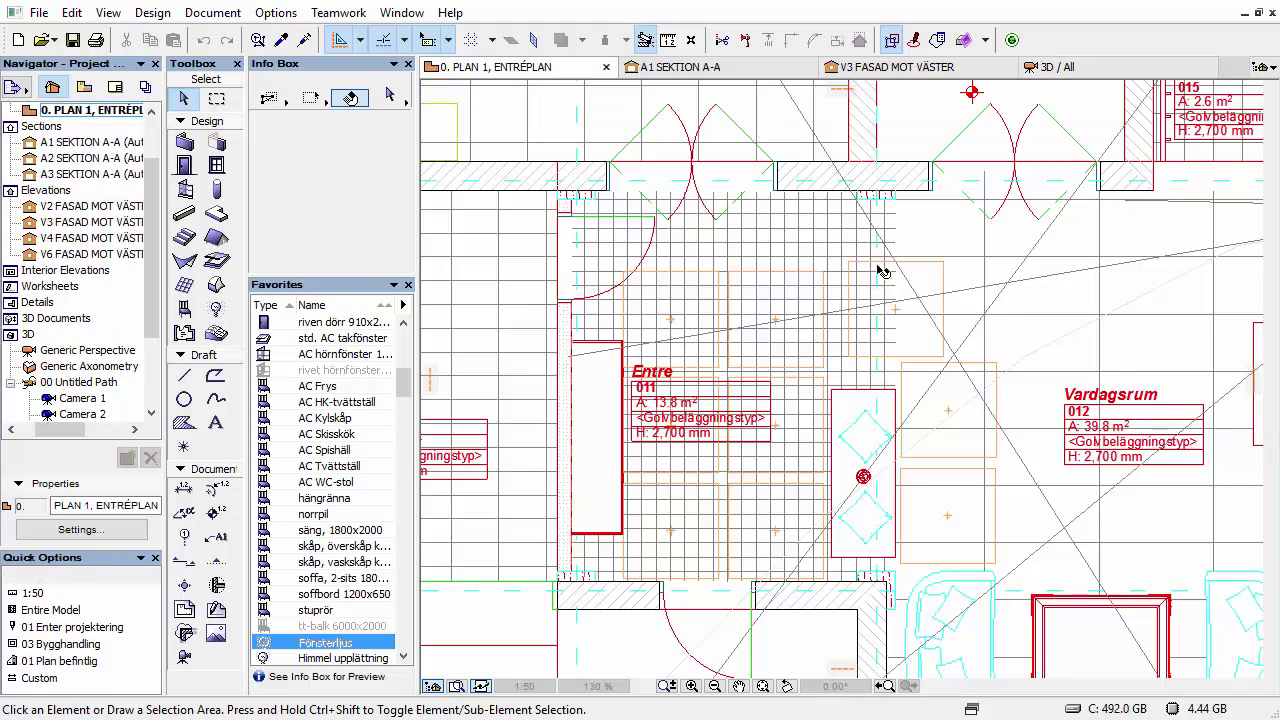
scroll(882, 270, down, 4)
middle_drag(735, 240, 741, 354)
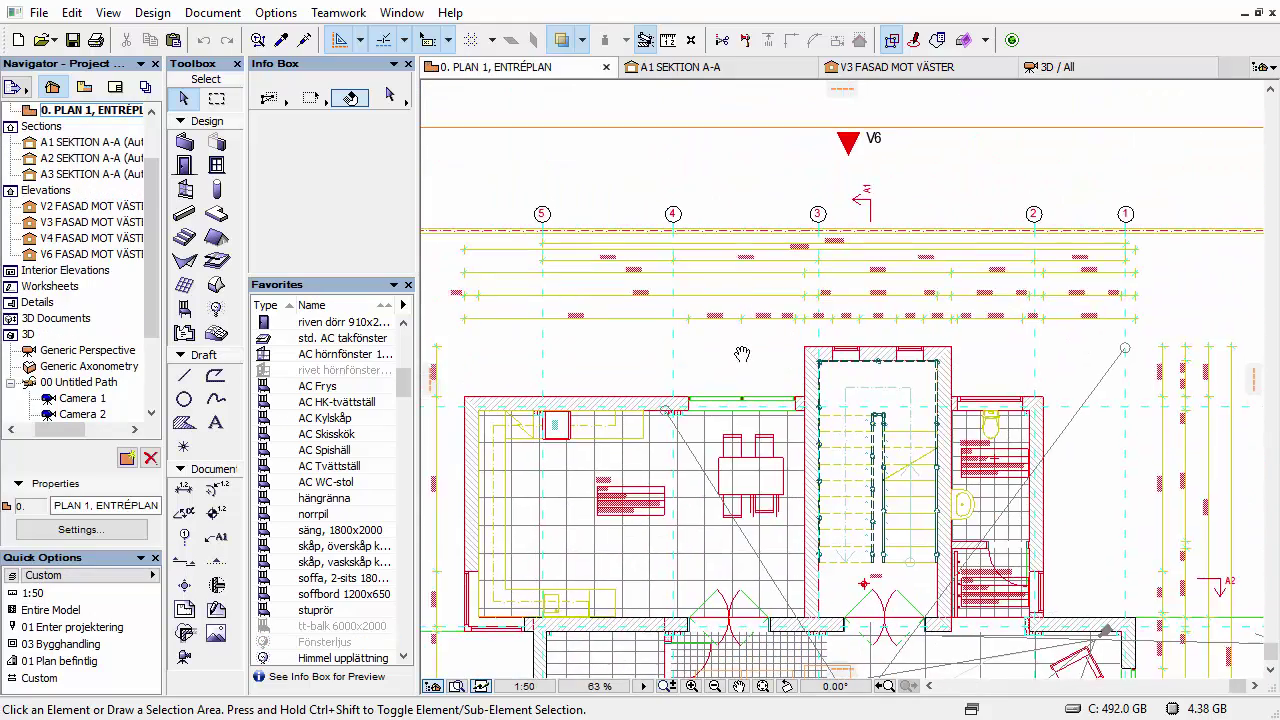
scroll(711, 366, up, 6)
scroll(684, 362, up, 3)
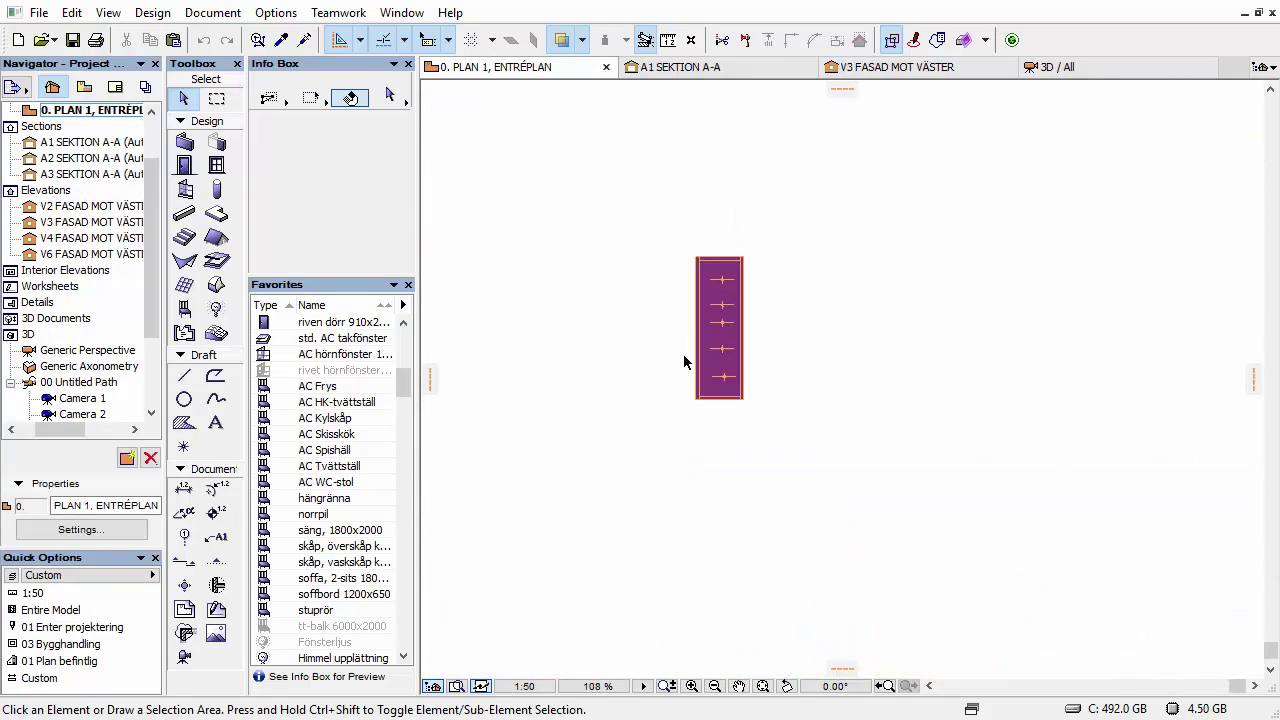
click(738, 402)
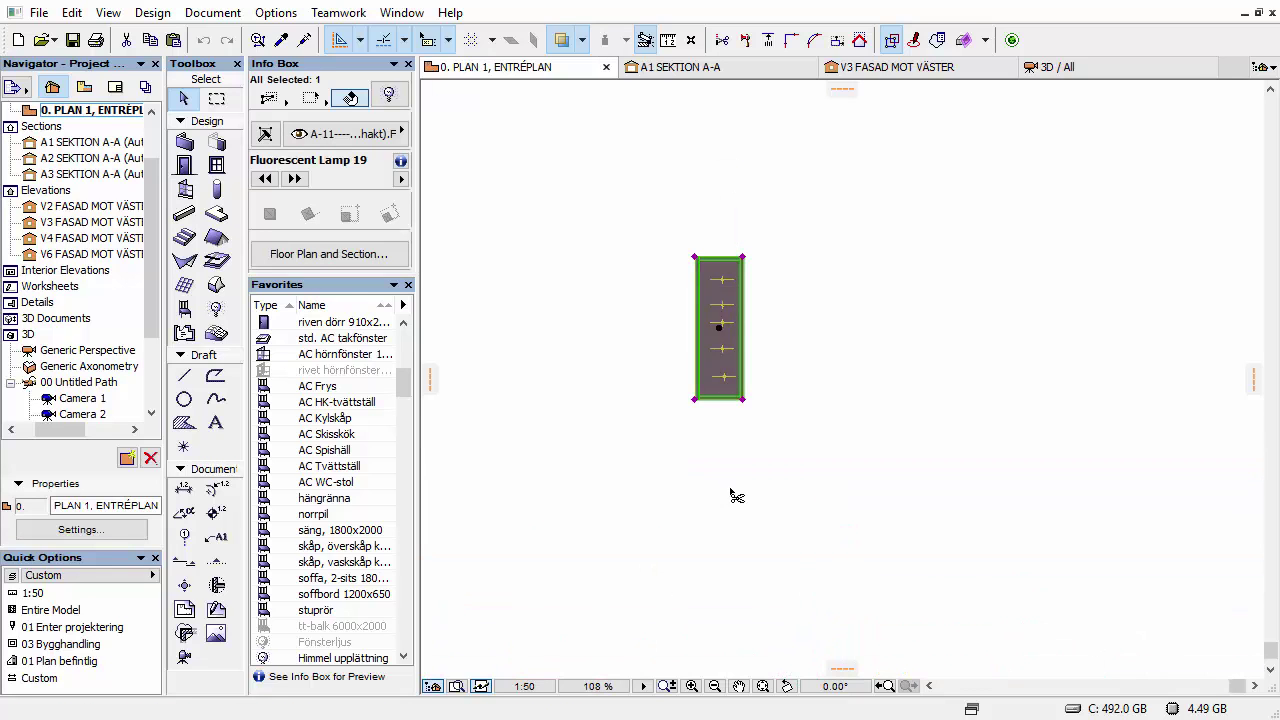
- Examine the light parameters and structure settings of the selected fluorescent lamp without applying changes
key(ctrl+t)
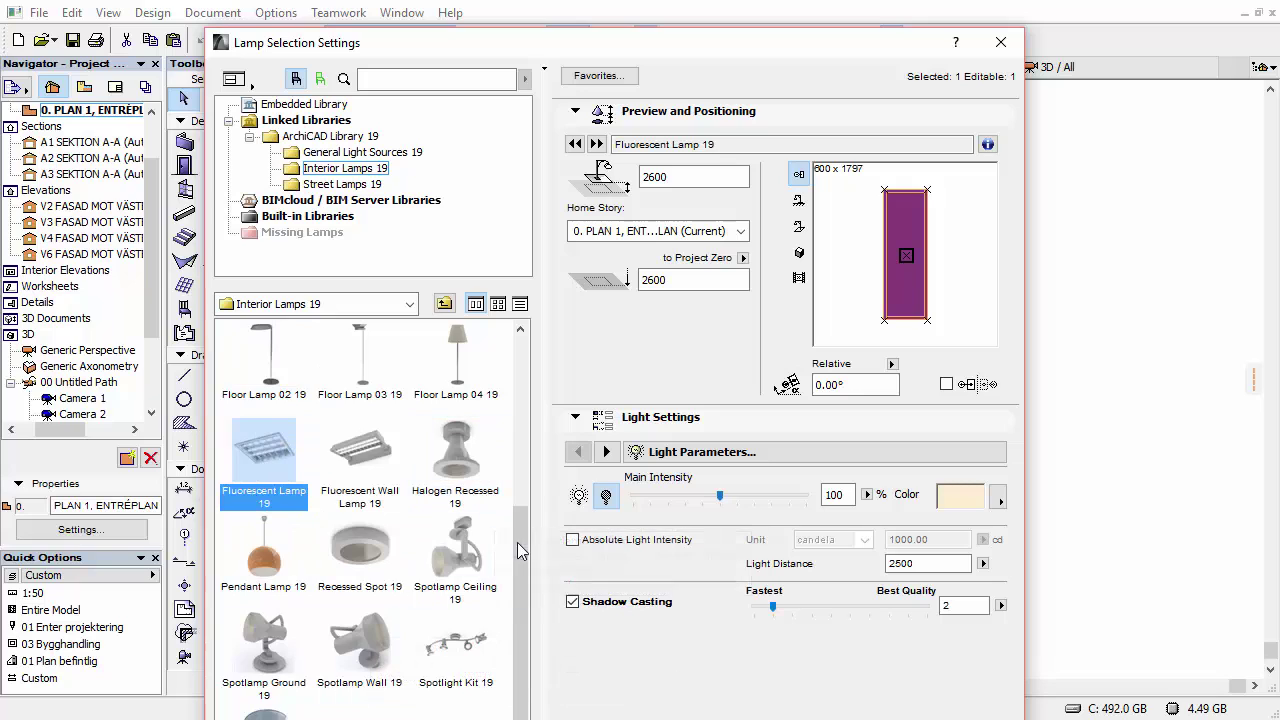
drag(520, 545, 548, 486)
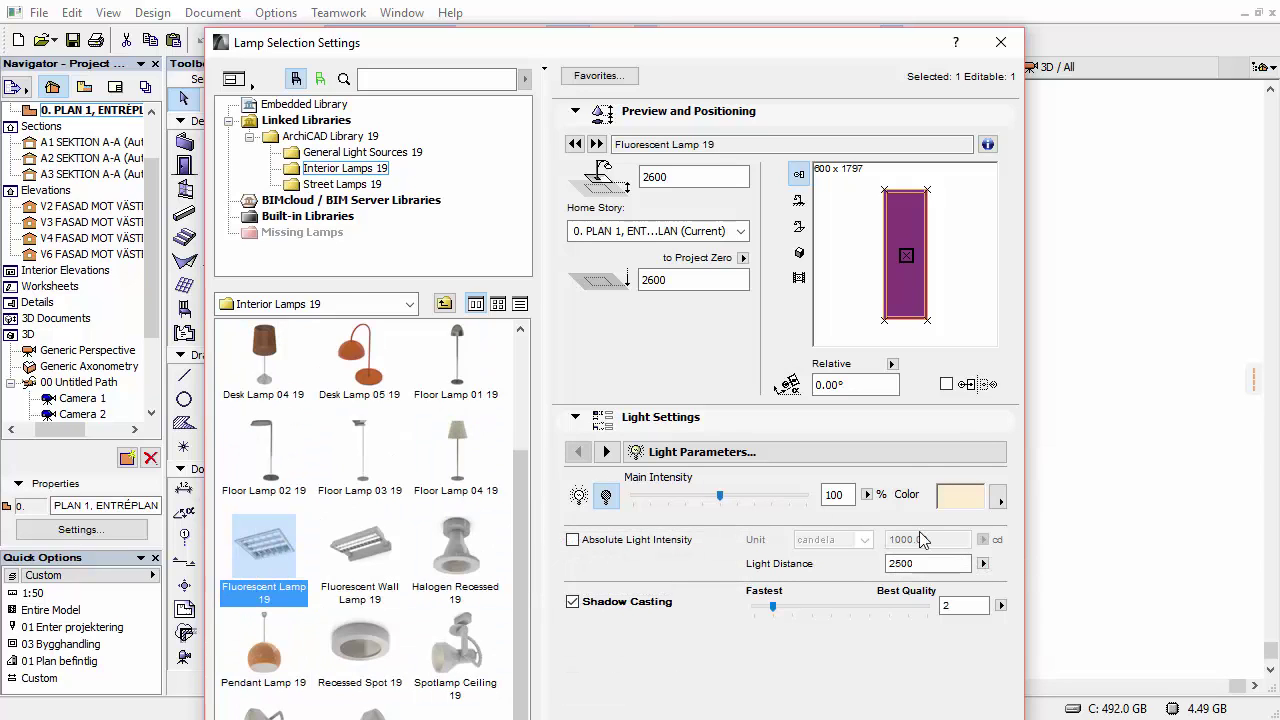
click(997, 505)
click(1003, 460)
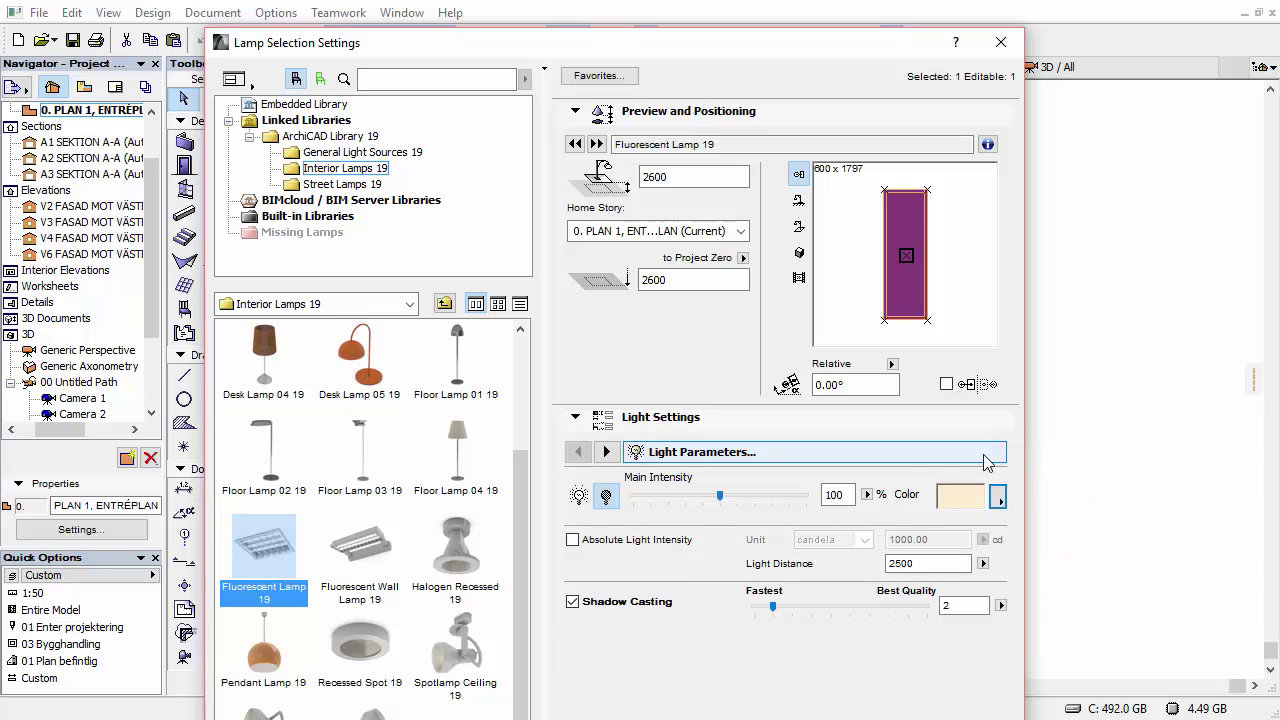
click(1000, 455)
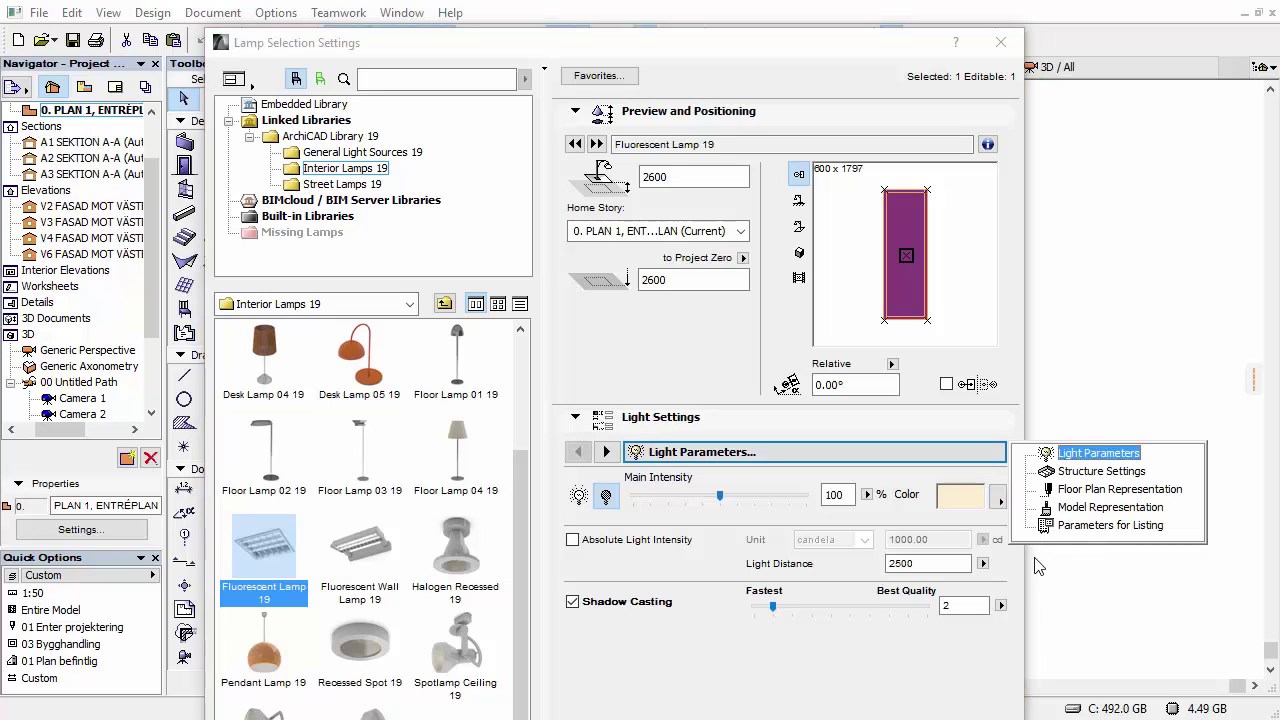
click(1068, 471)
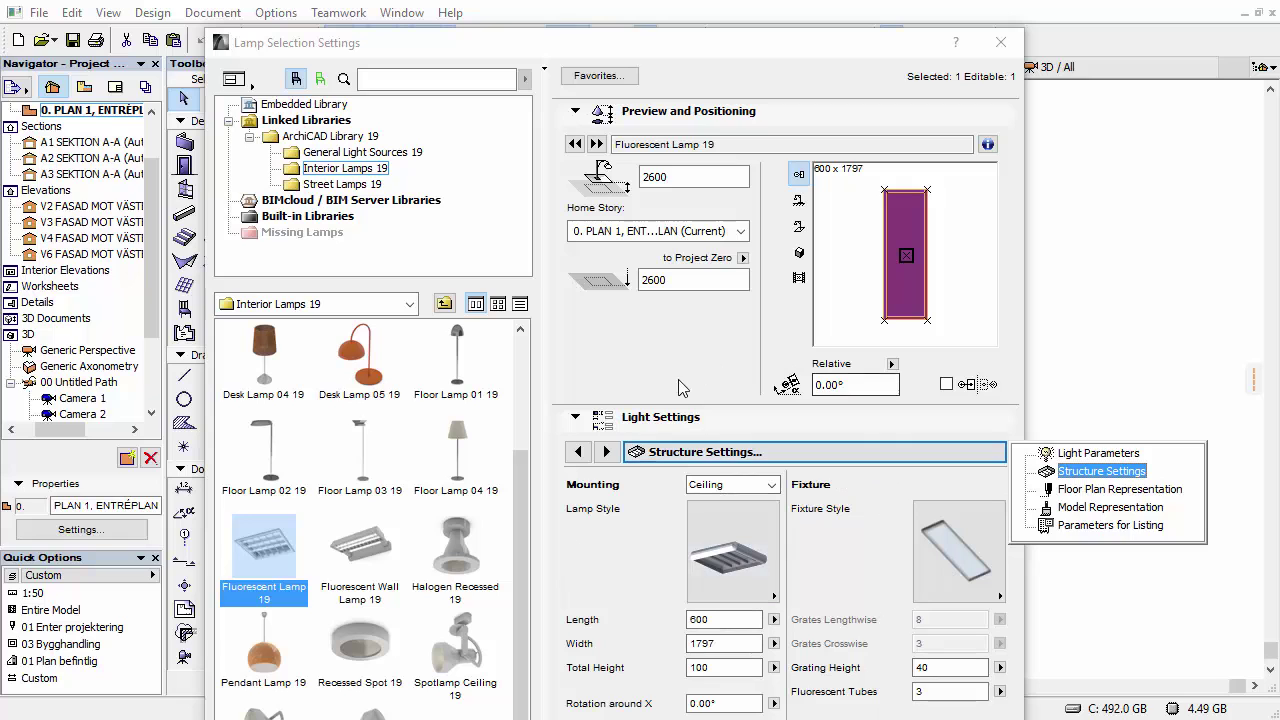
click(733, 430)
click(712, 423)
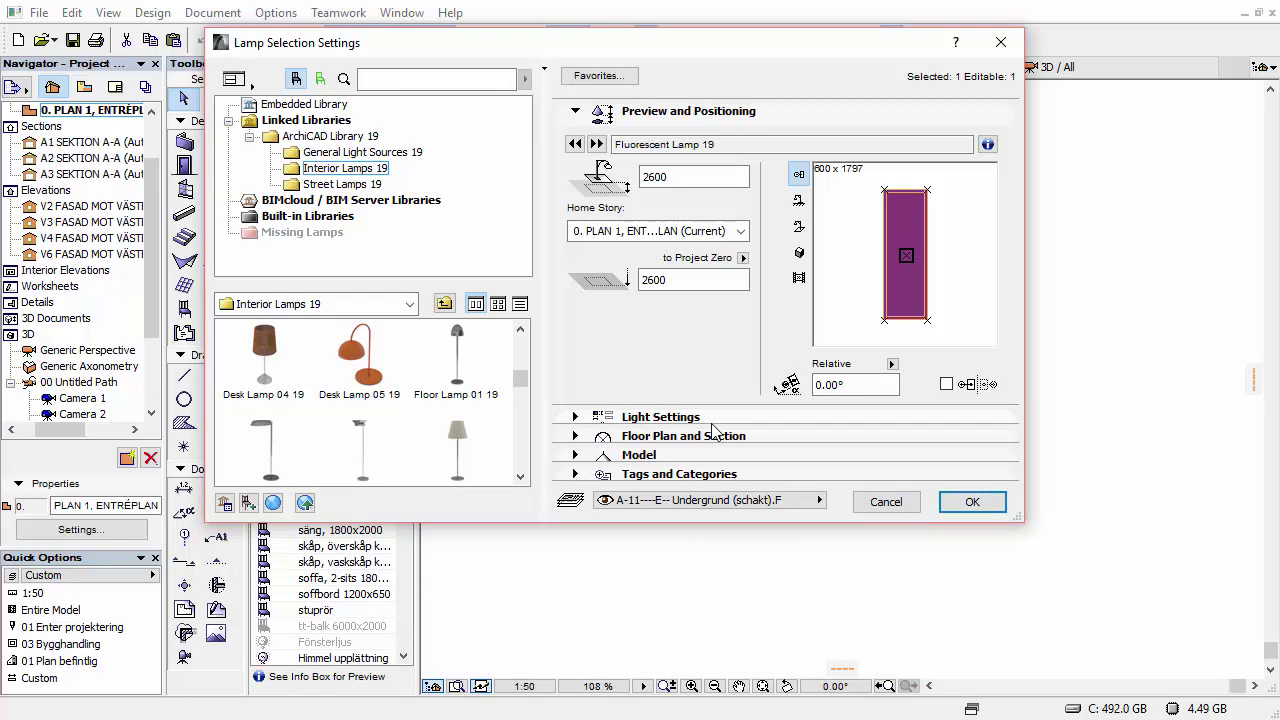
click(886, 502)
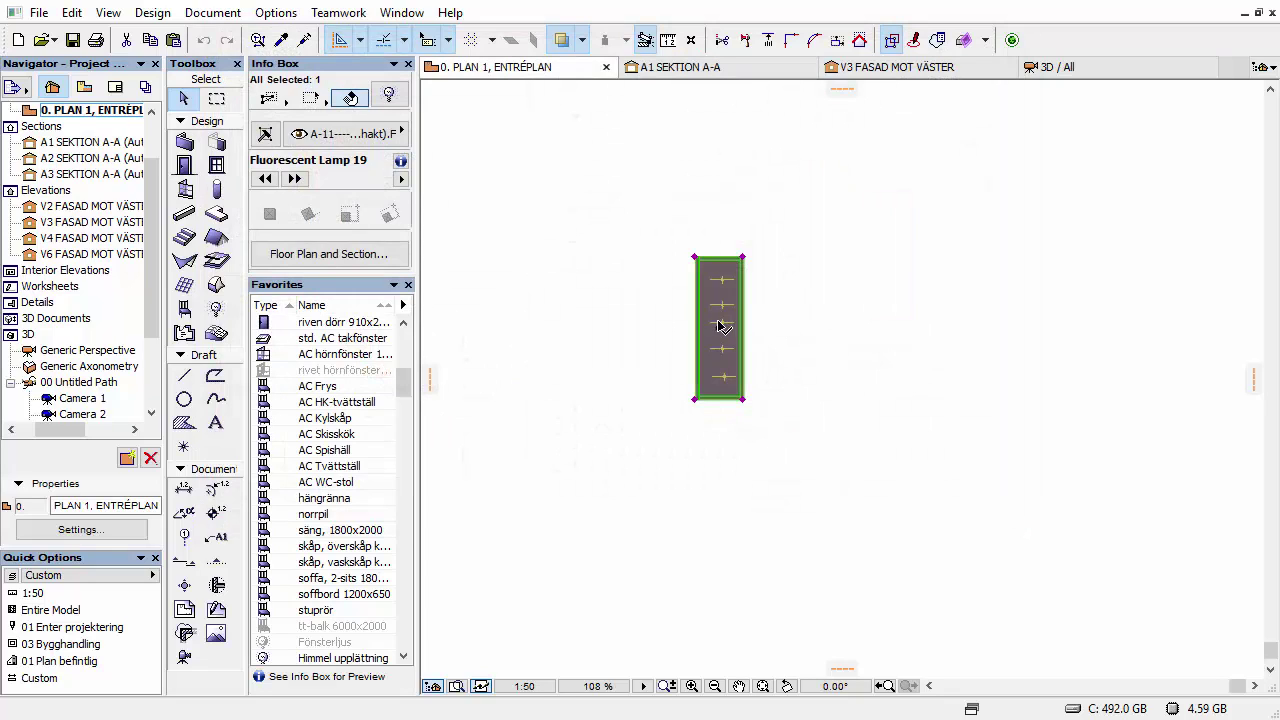
- Delete the middle IES light on the fluorescent lamp and move the second light from the upper end slightly down
click(727, 328)
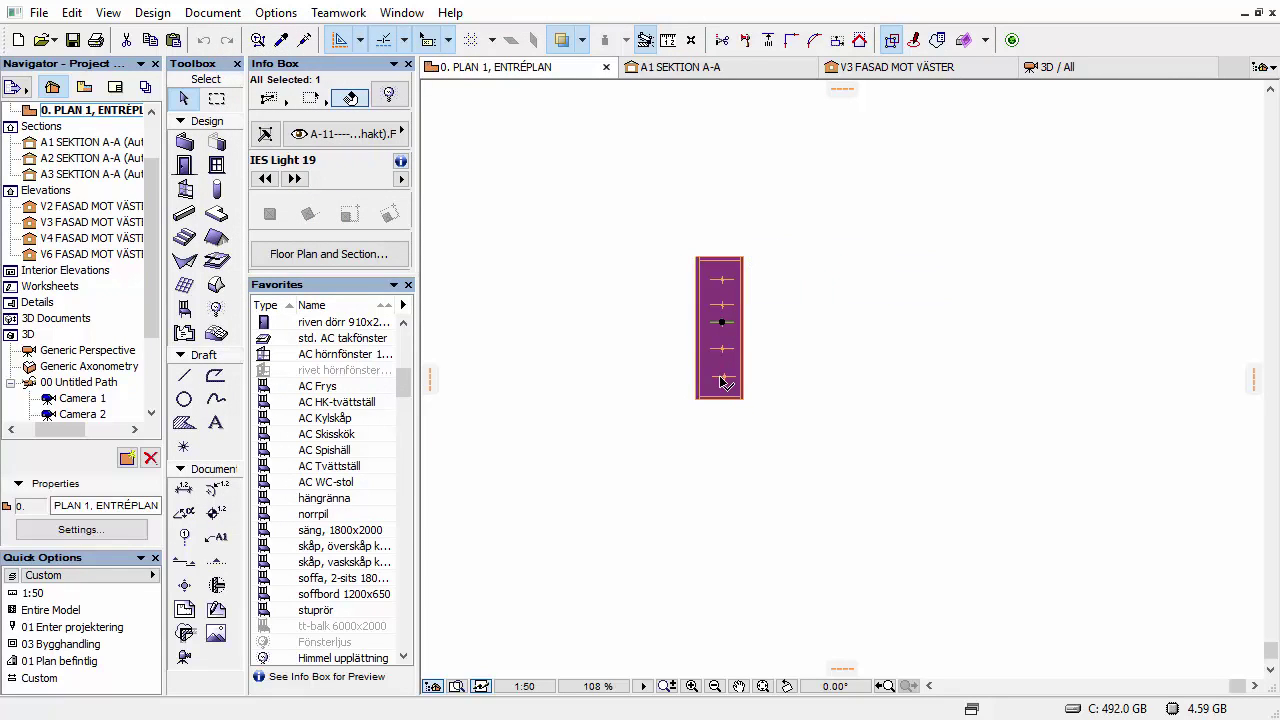
key(Delete)
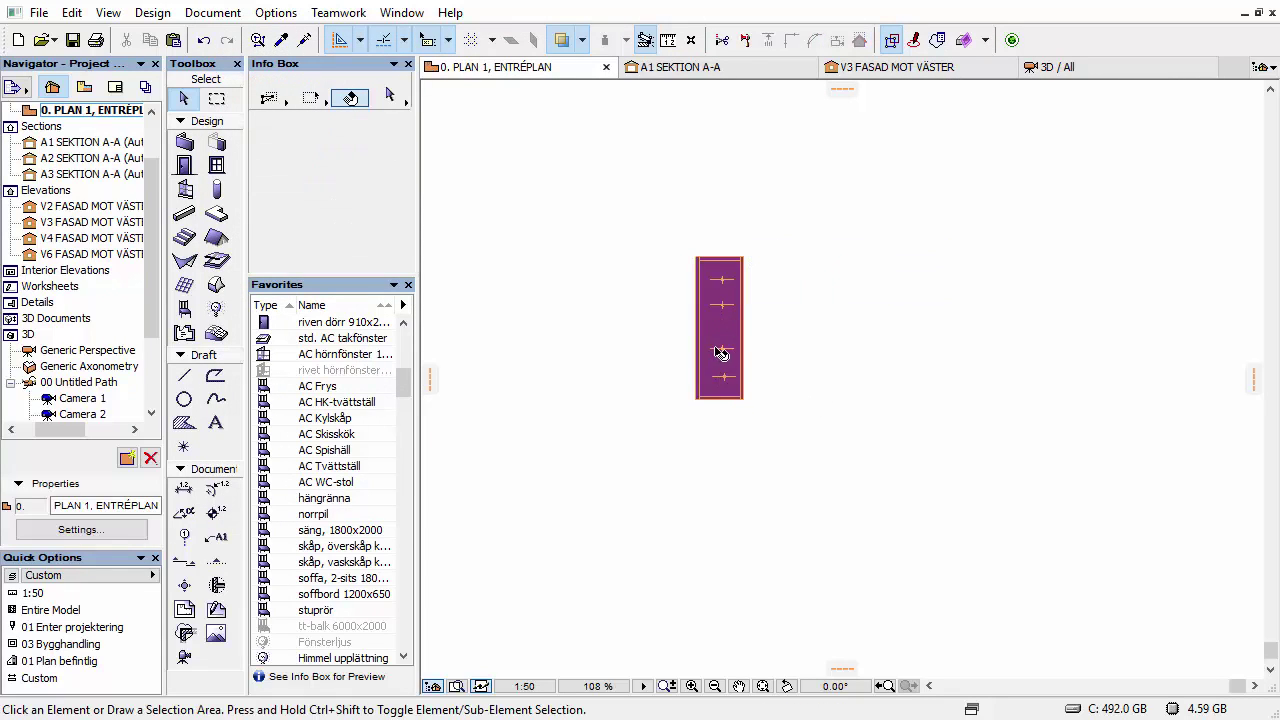
click(722, 307)
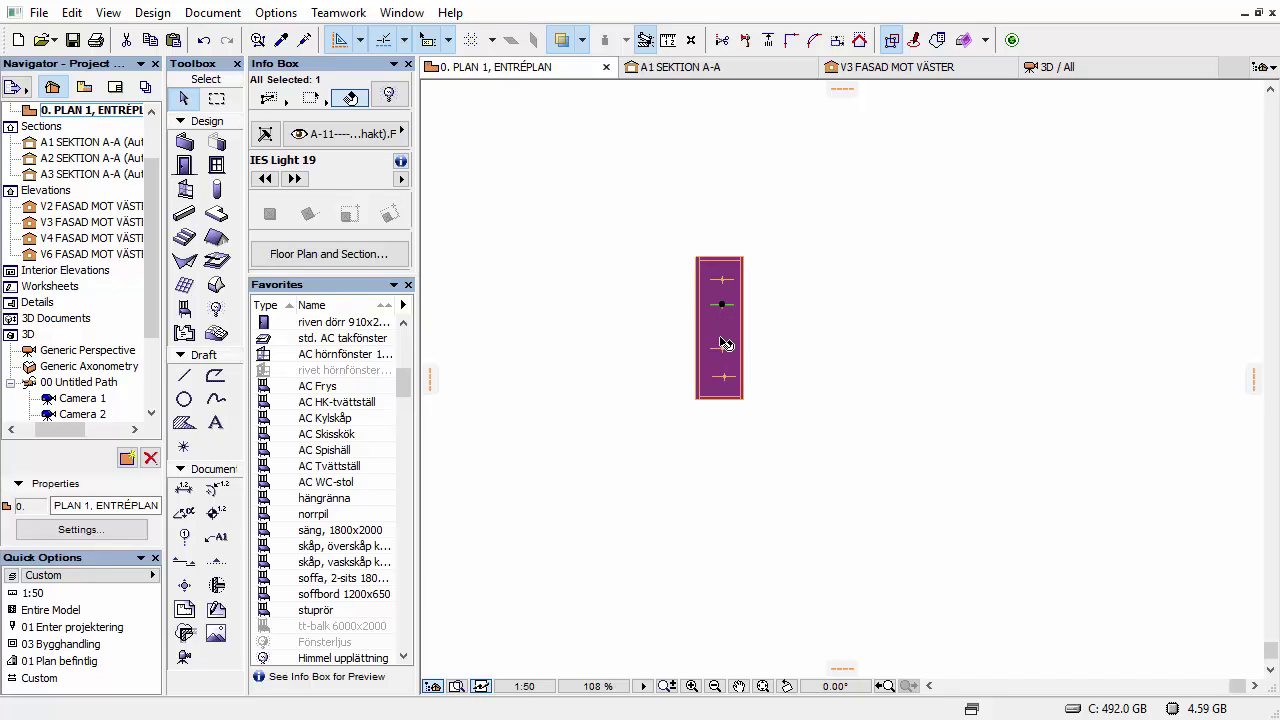
key(ctrl+d)
click(722, 341)
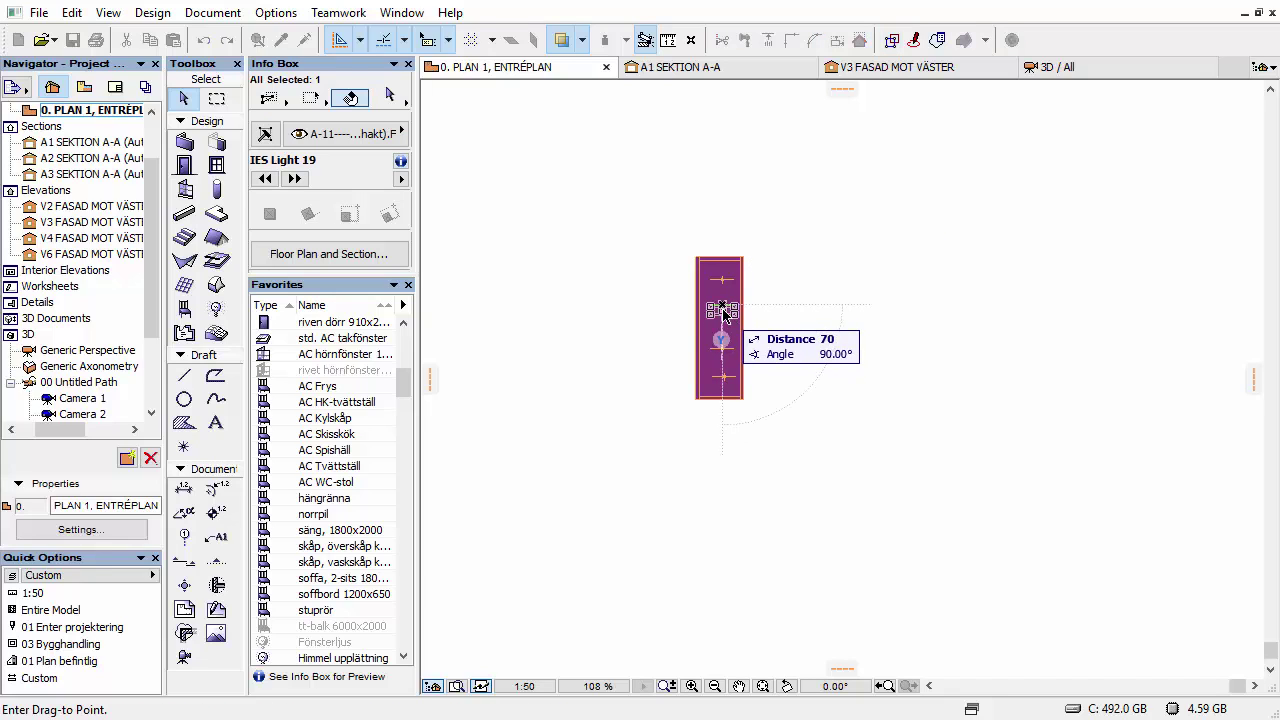
click(722, 309)
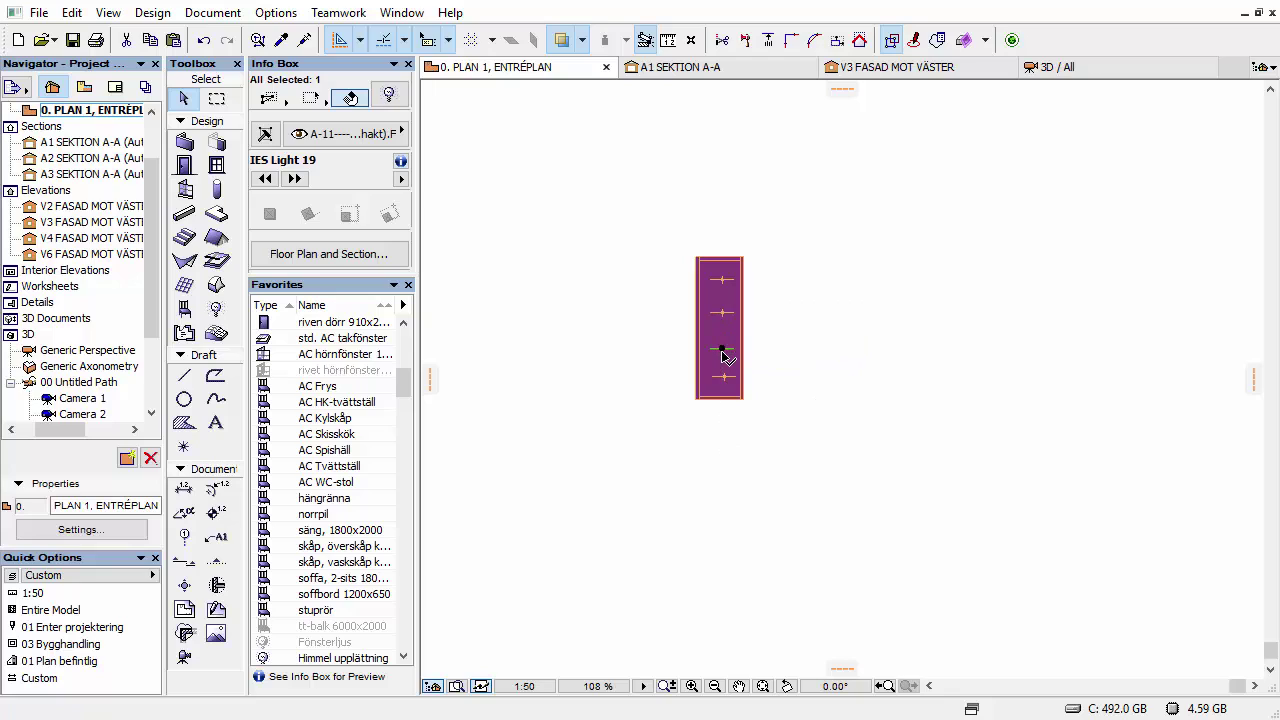
- Try to reposition the third remaining IES light on the fluorescent lamp
key(ctrl+d)
click(722, 349)
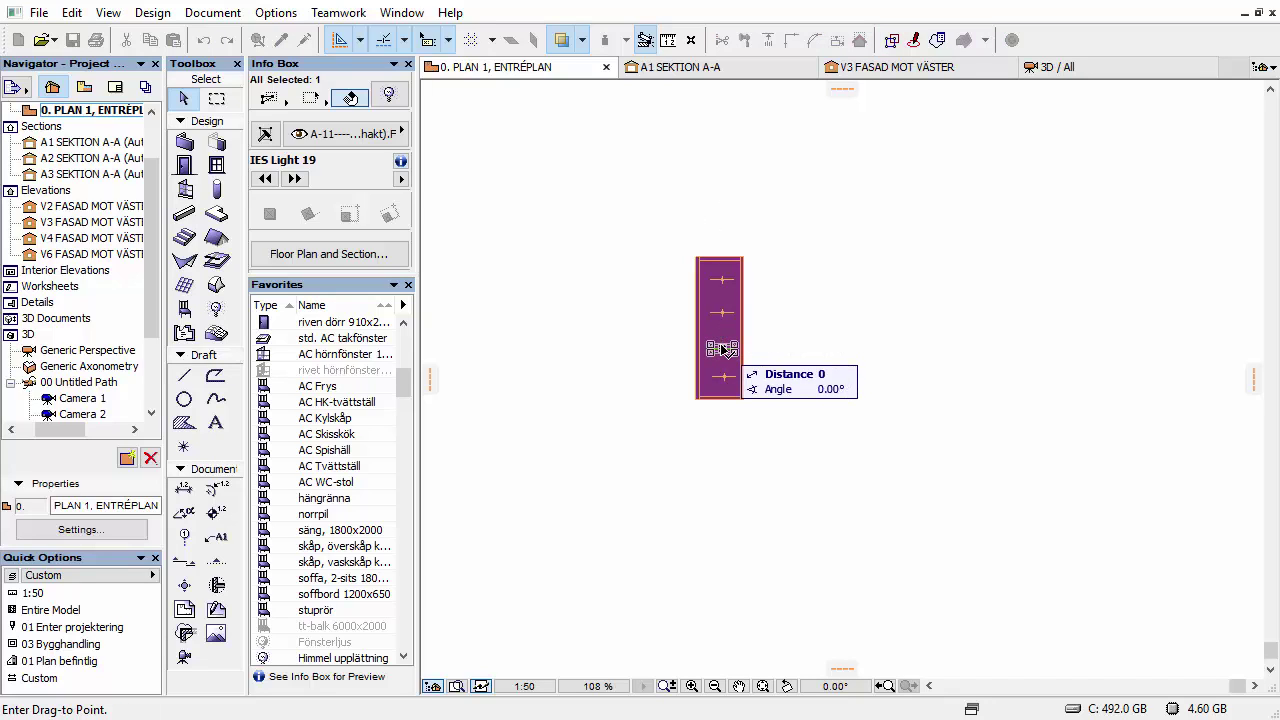
click(722, 350)
- Shift the lowest IES light sideways so it lines up with the light above it, and clear the selection
scroll(722, 350, up, 5)
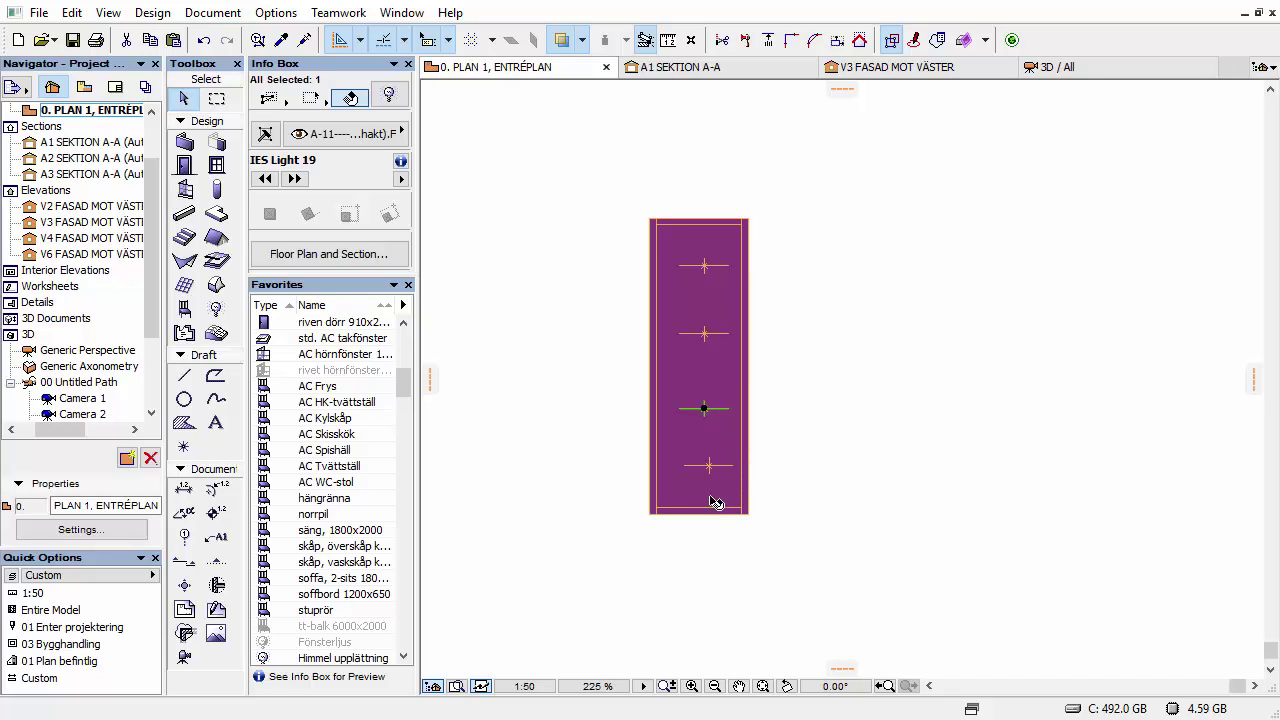
click(710, 467)
key(ctrl+d)
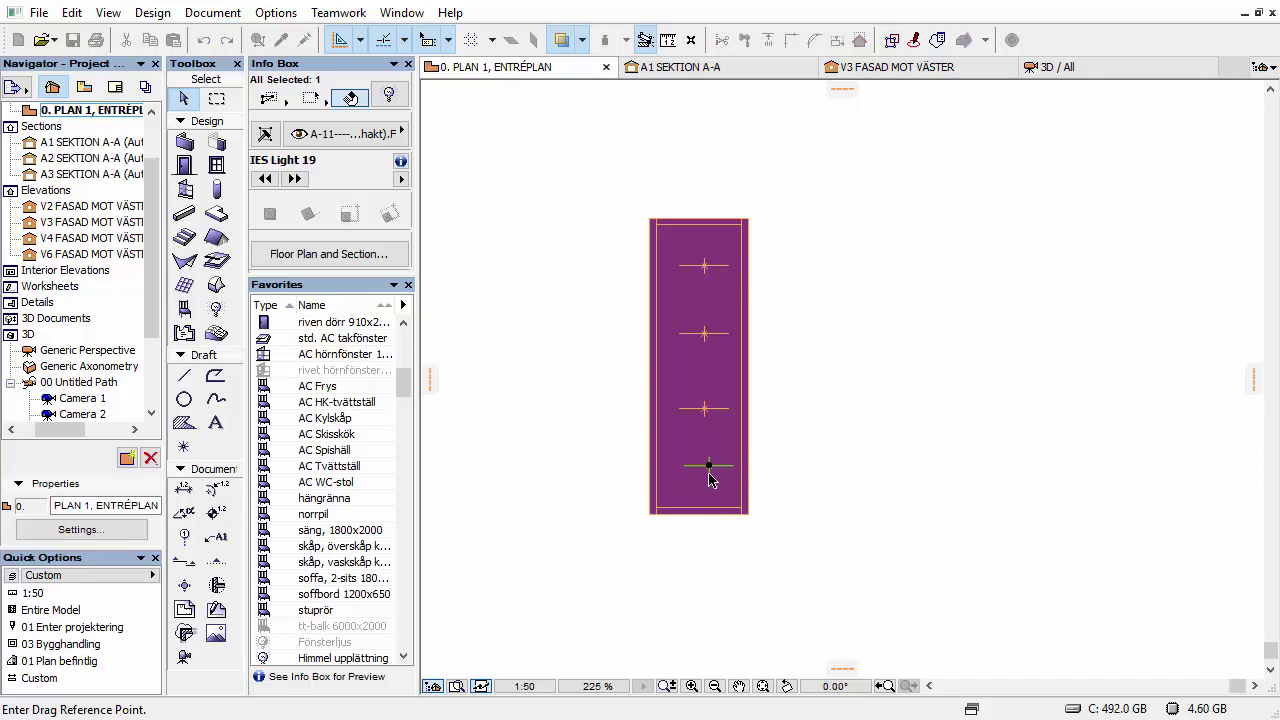
click(709, 467)
scroll(704, 470, up, 3)
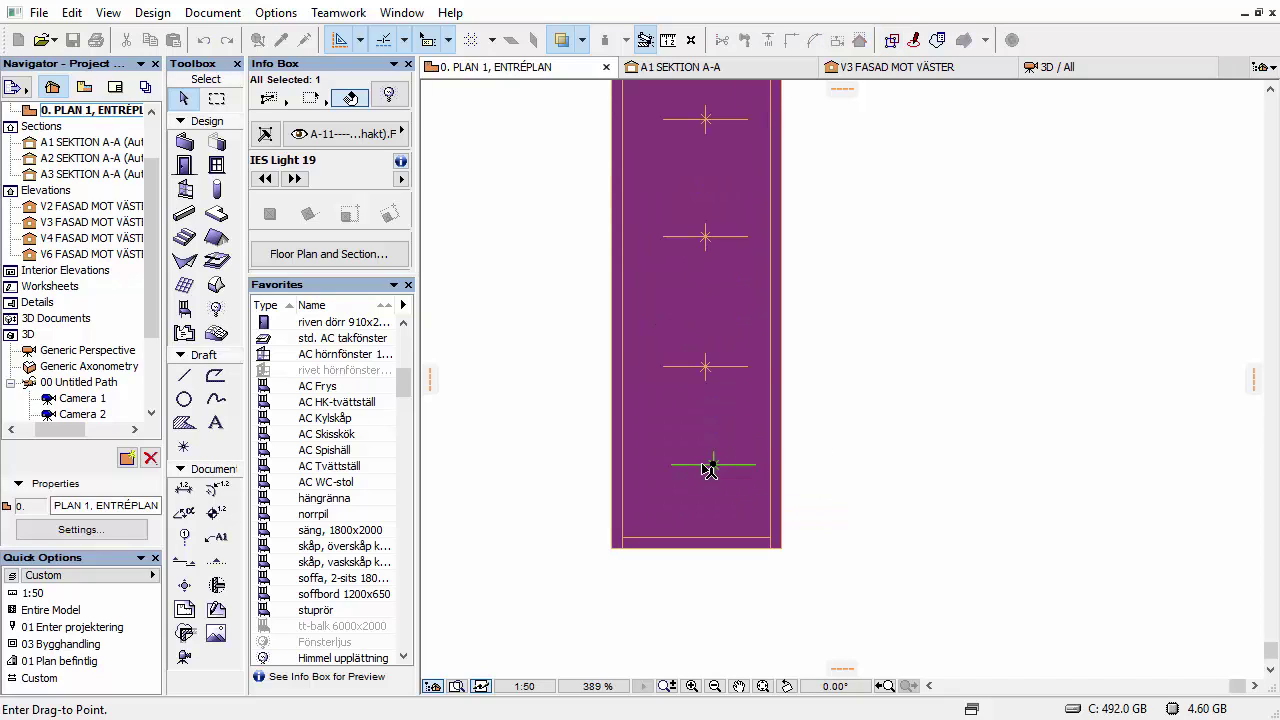
click(705, 368)
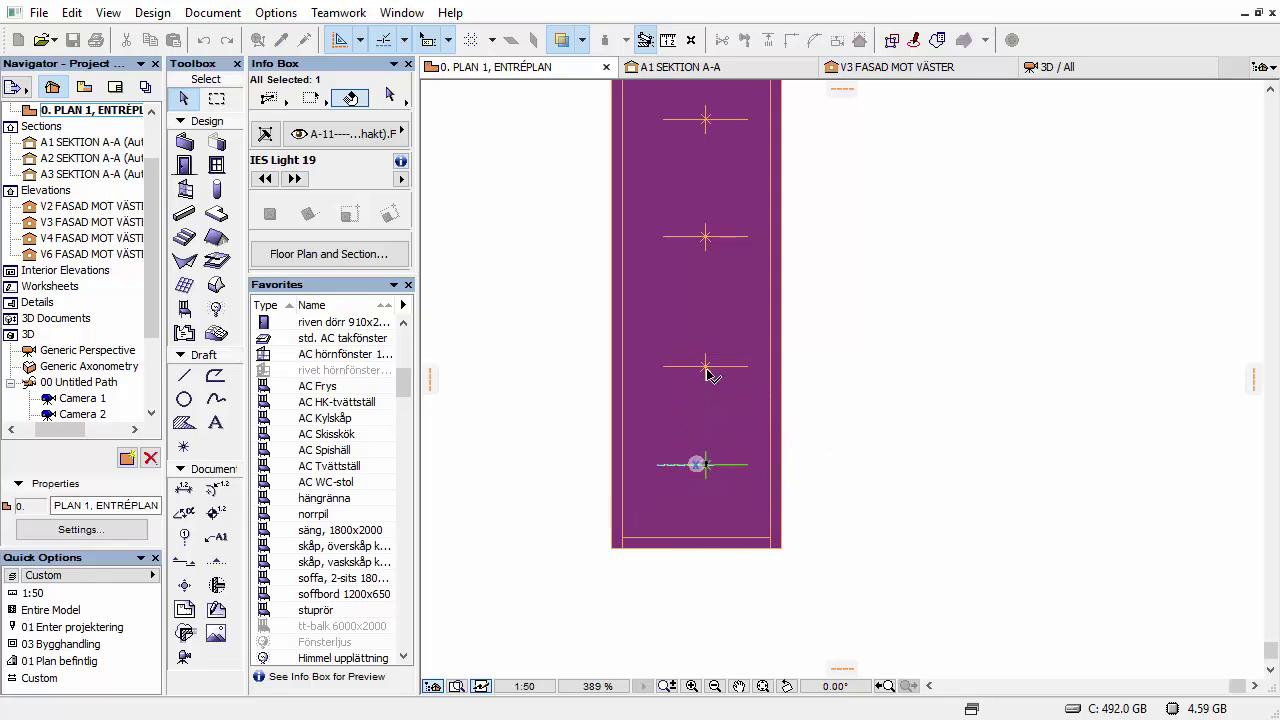
scroll(727, 366, down, 4)
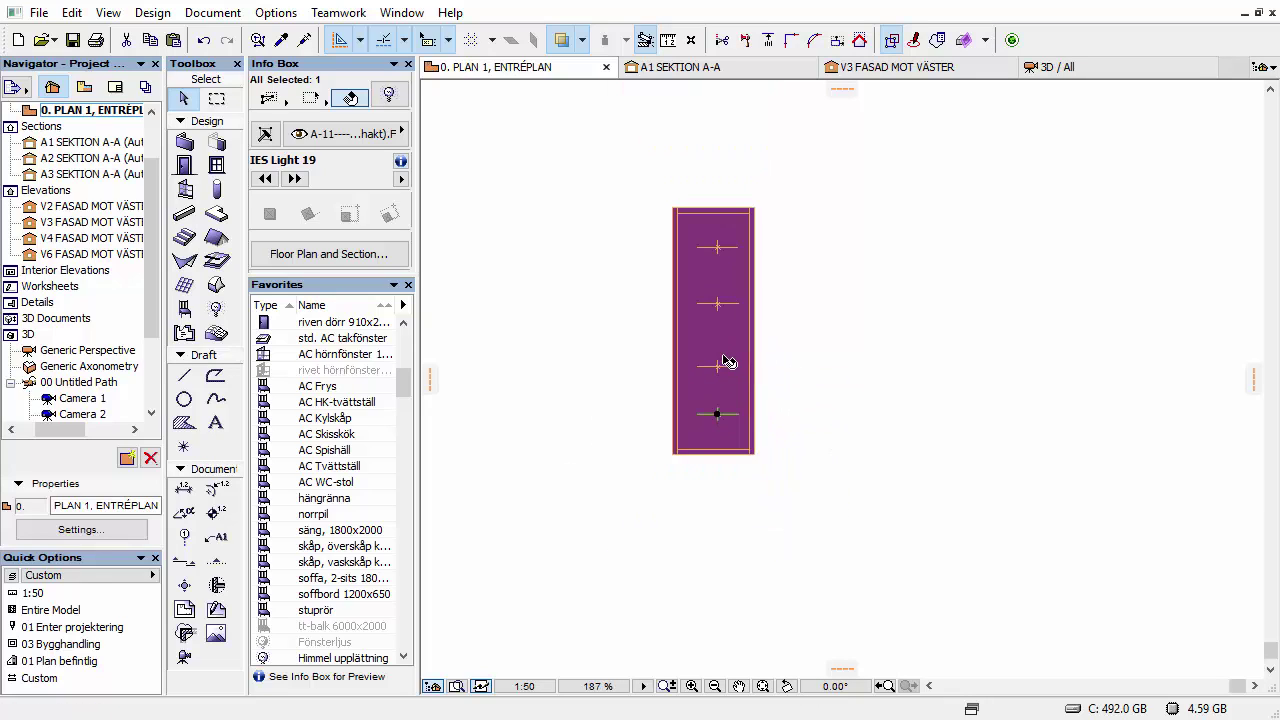
scroll(682, 428, up, 2)
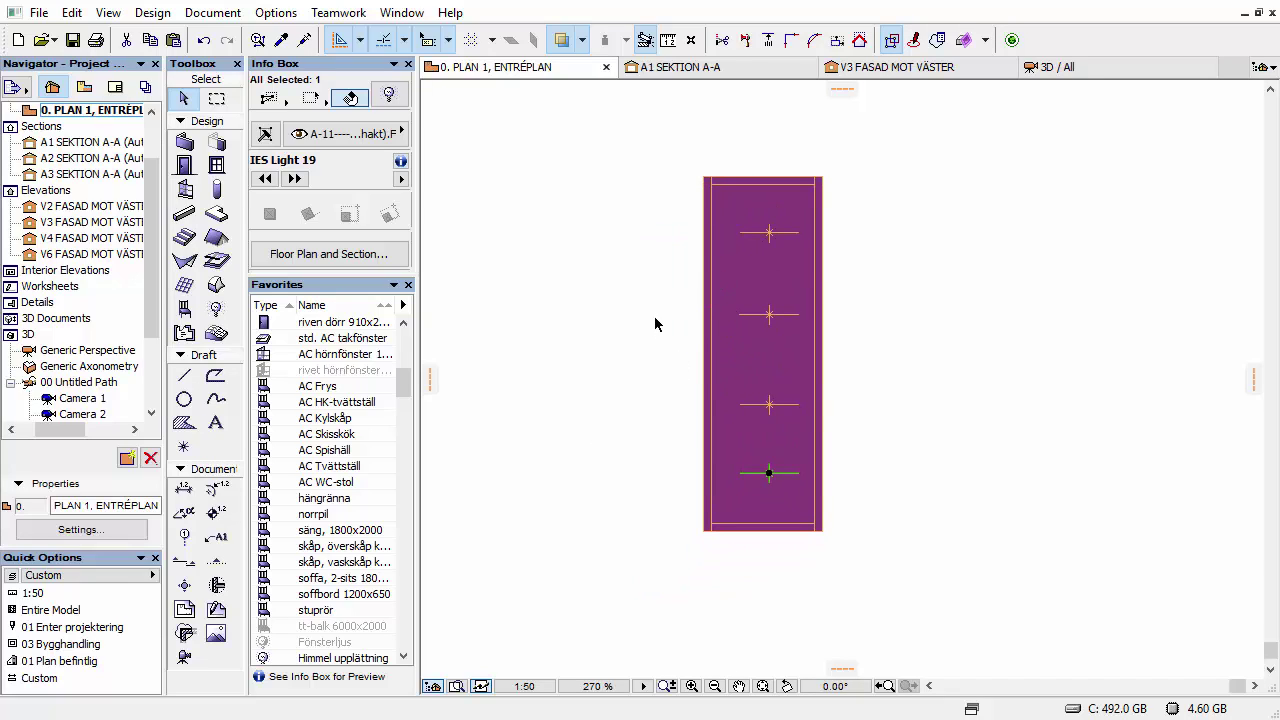
click(637, 350)
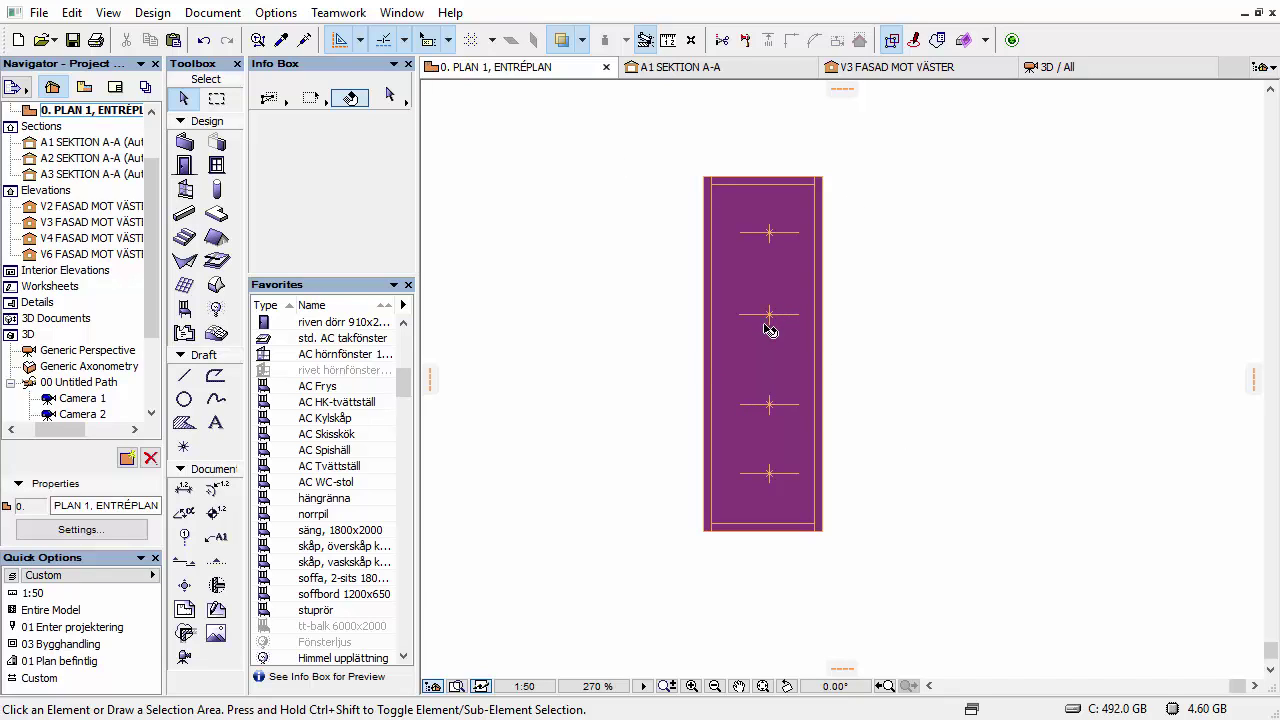
- Open the Camera 3 perspective of the living room in 3D
scroll(767, 374, down, 10)
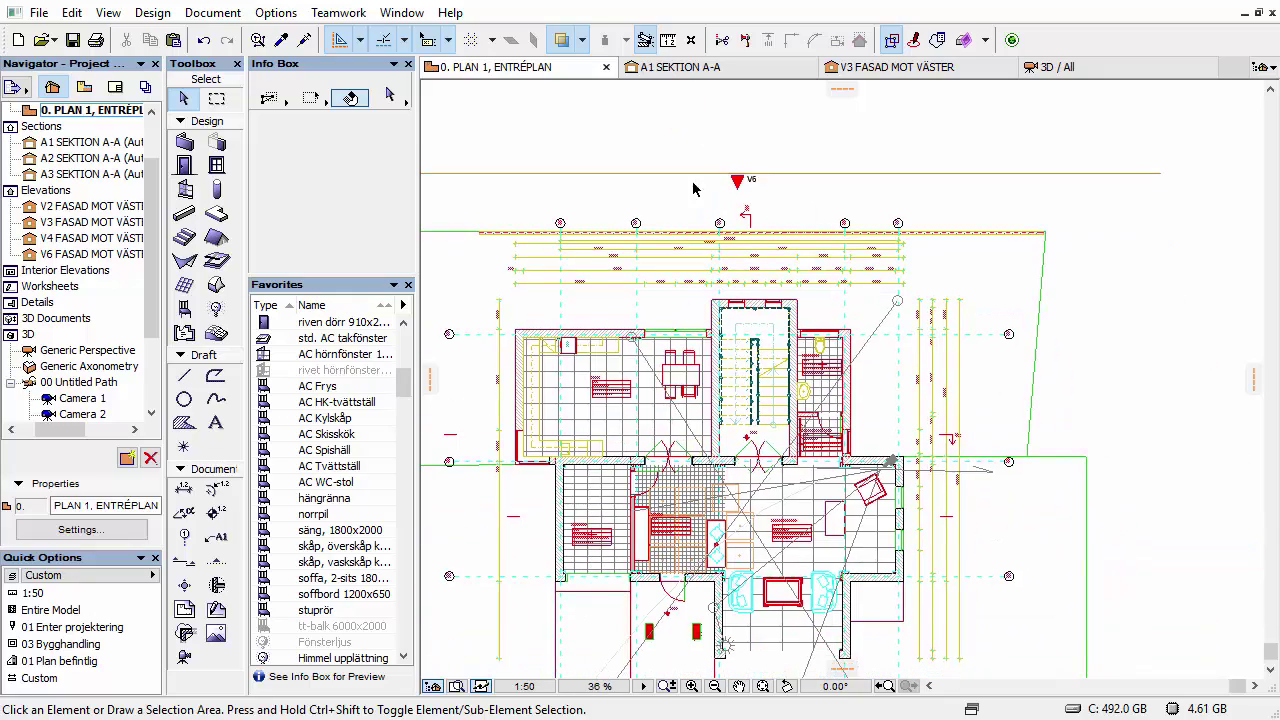
scroll(612, 333, up, 3)
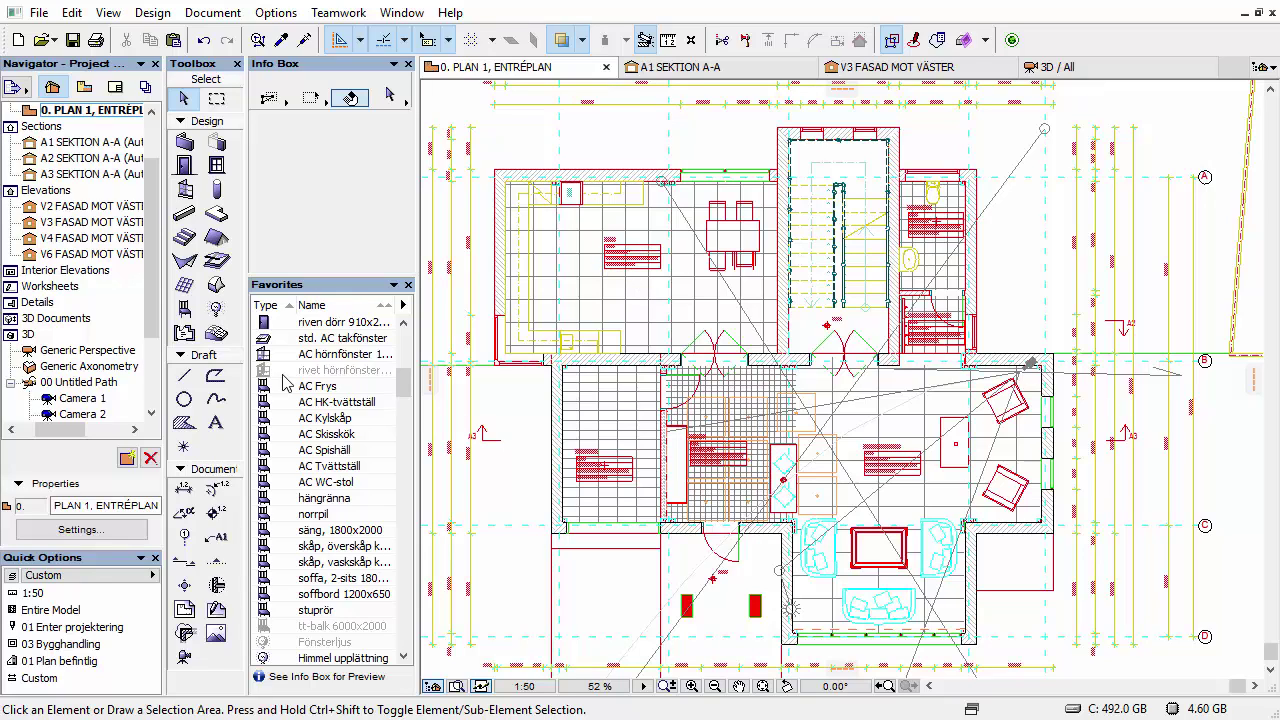
scroll(150, 340, down, 1)
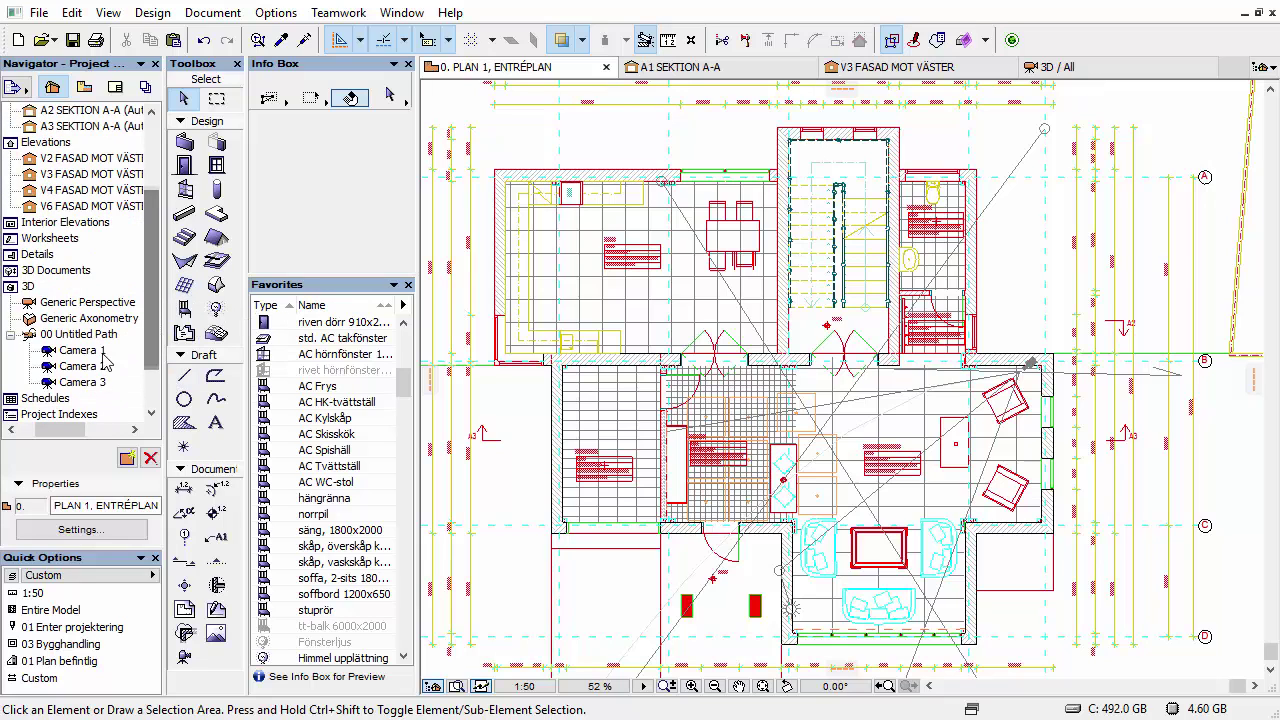
double_click(82, 382)
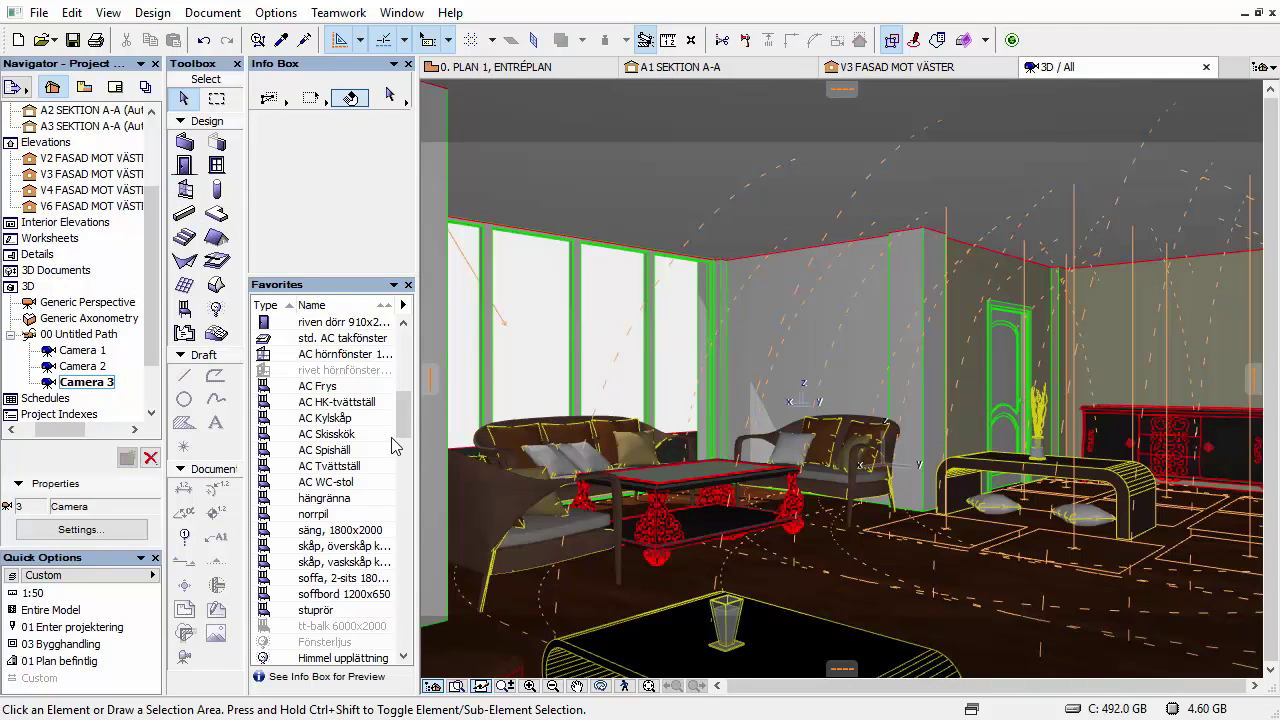
scroll(403, 418, down, 2)
scroll(403, 418, up, 8)
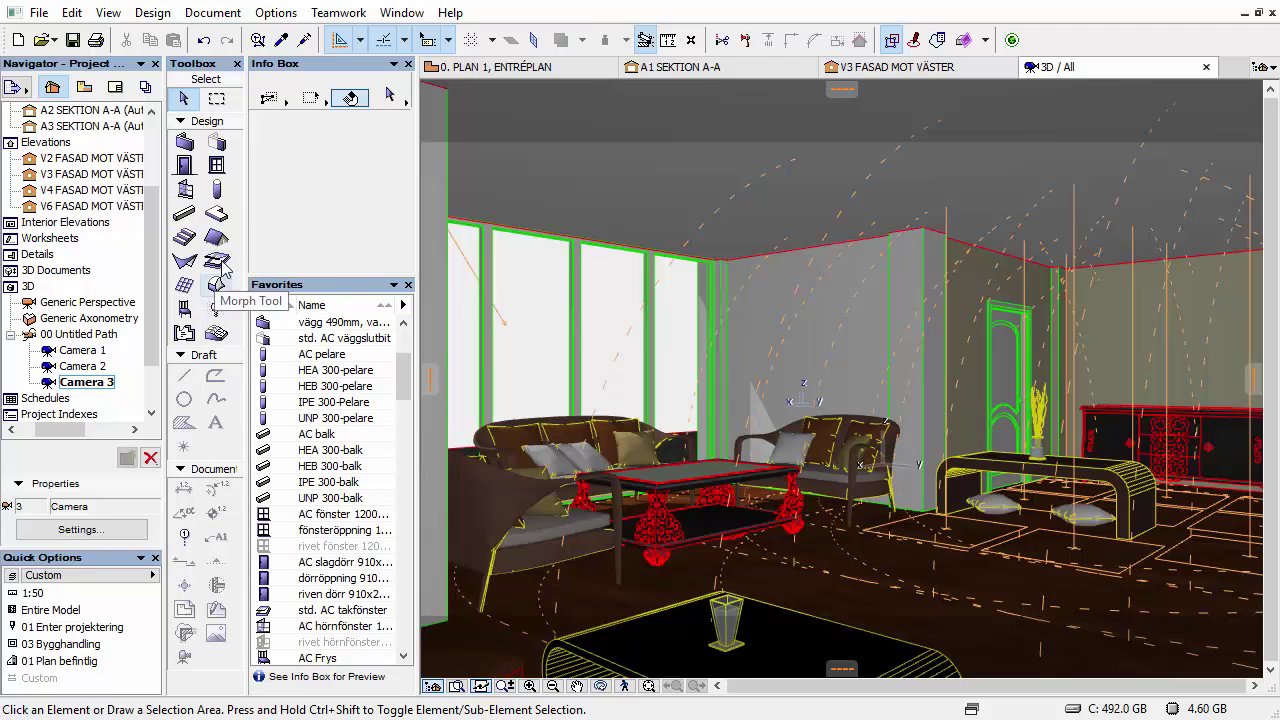
- Set the default lamp to Spot Light 19 from General Light Sources 19, place one at the living room ceiling, and select it
click(216, 309)
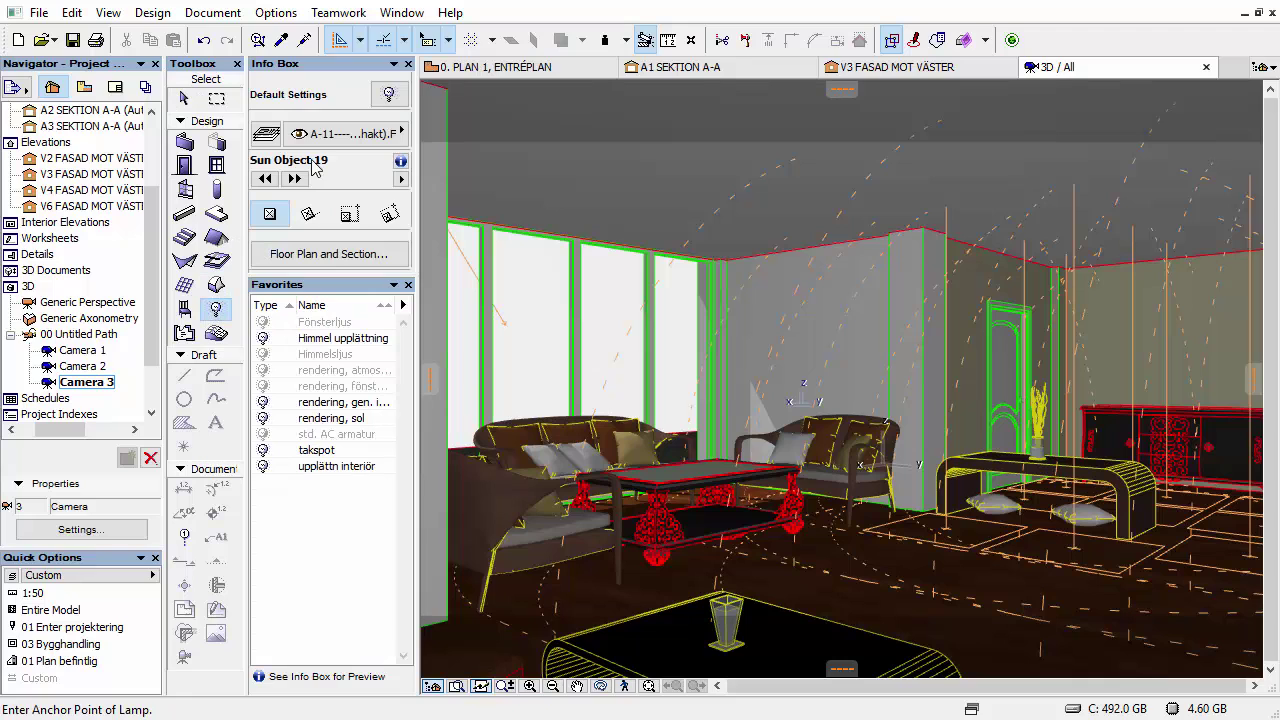
click(389, 94)
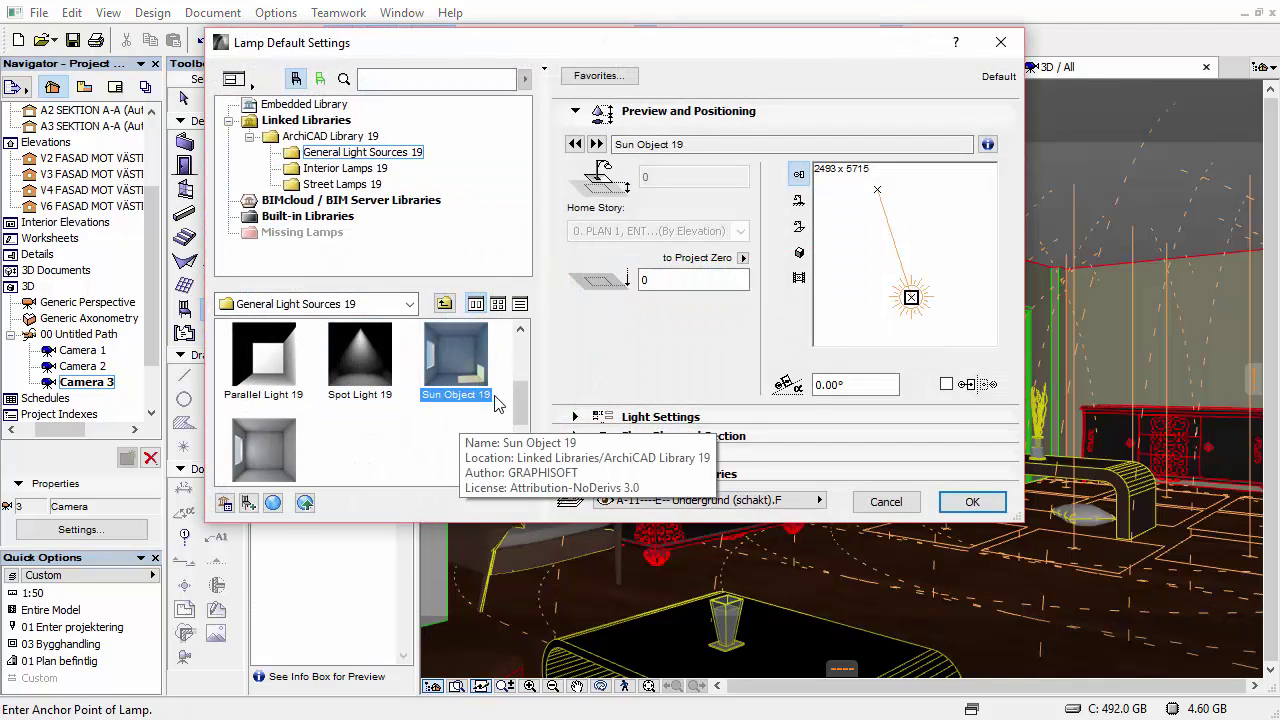
click(520, 349)
drag(520, 371, 520, 395)
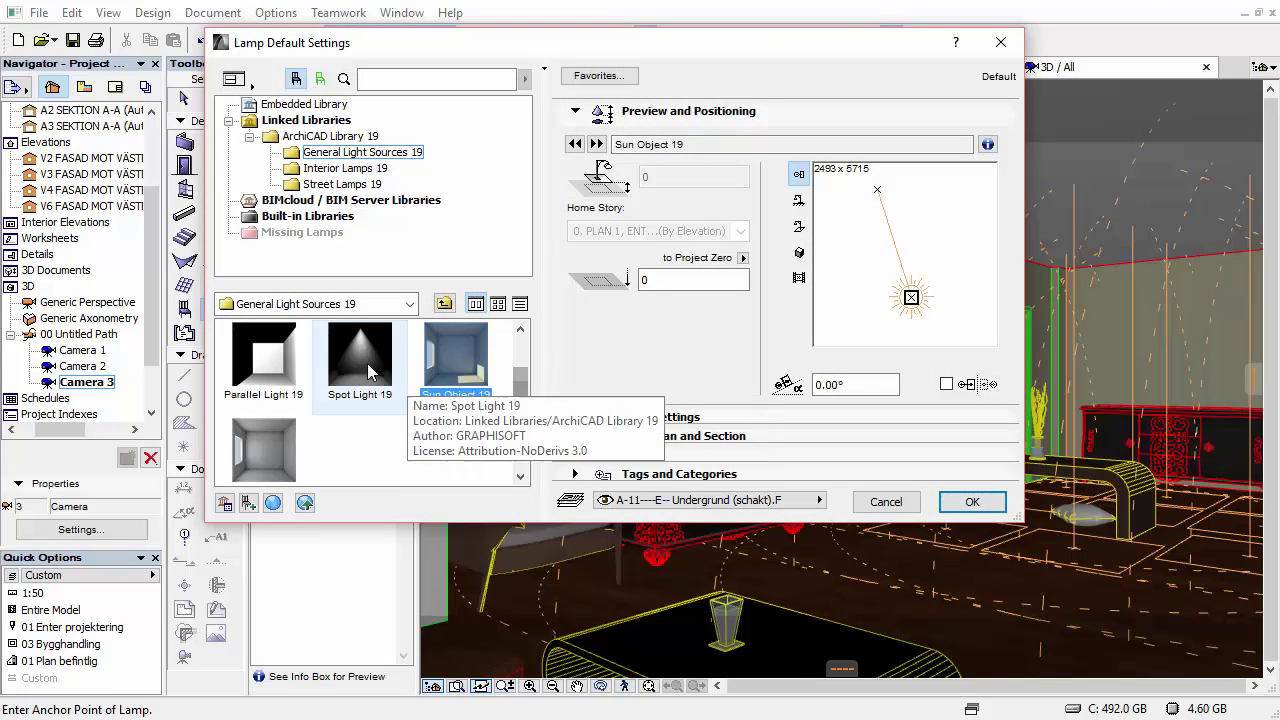
click(360, 412)
click(798, 252)
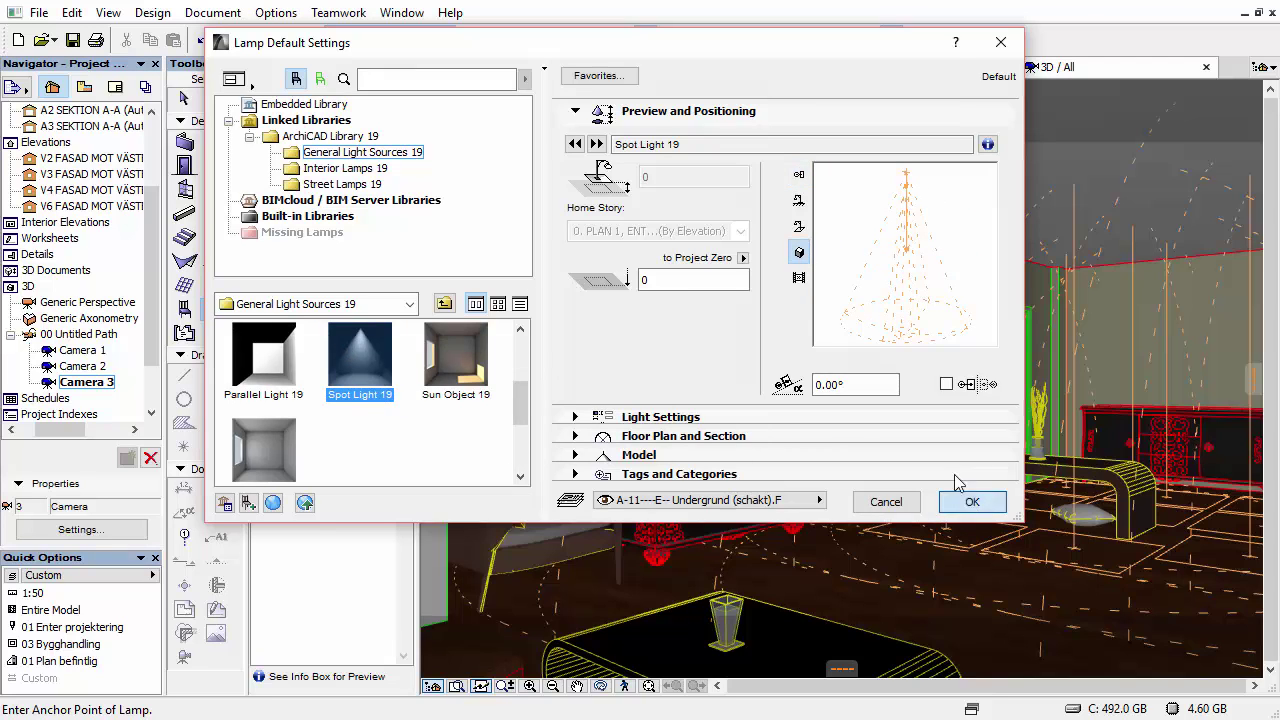
click(971, 501)
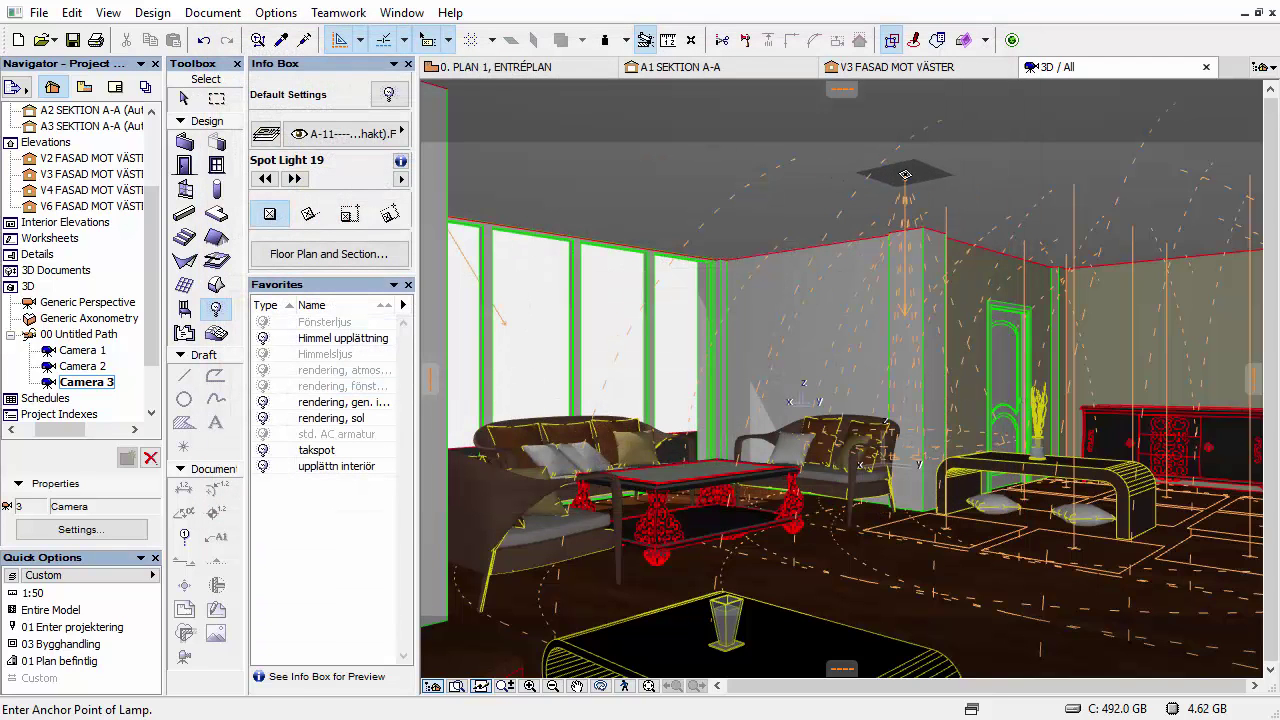
key(Escape)
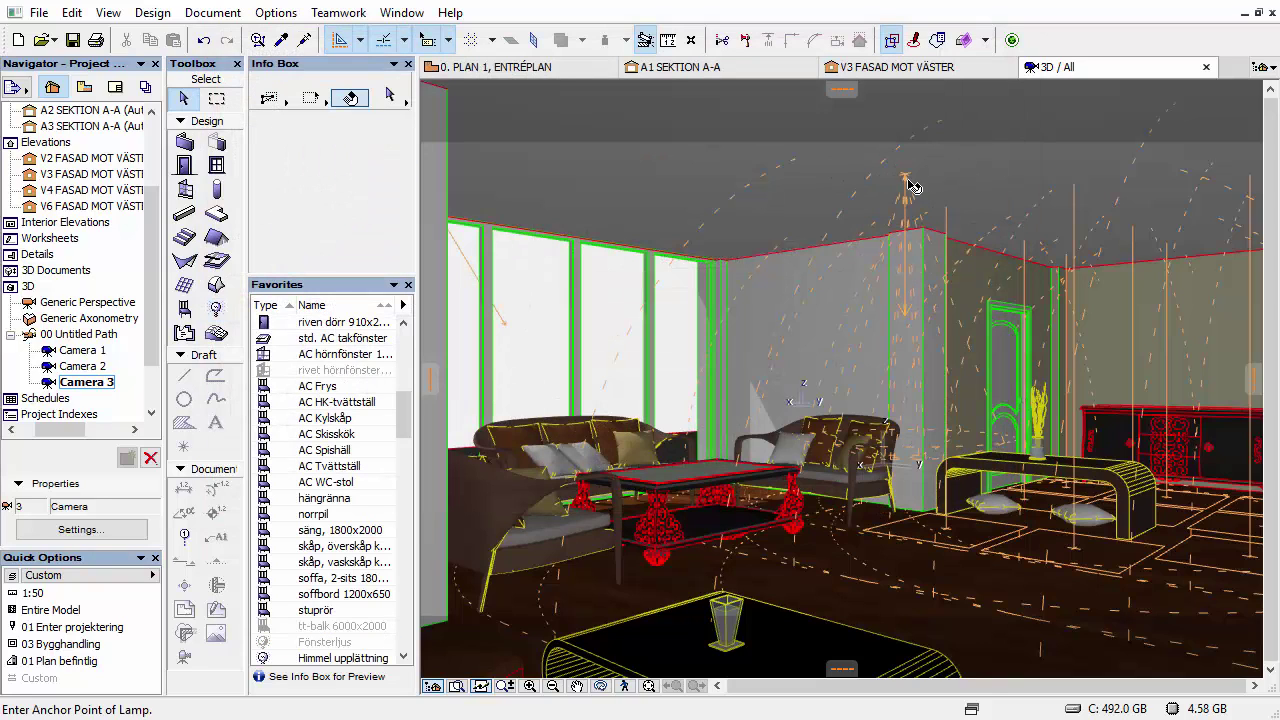
click(908, 182)
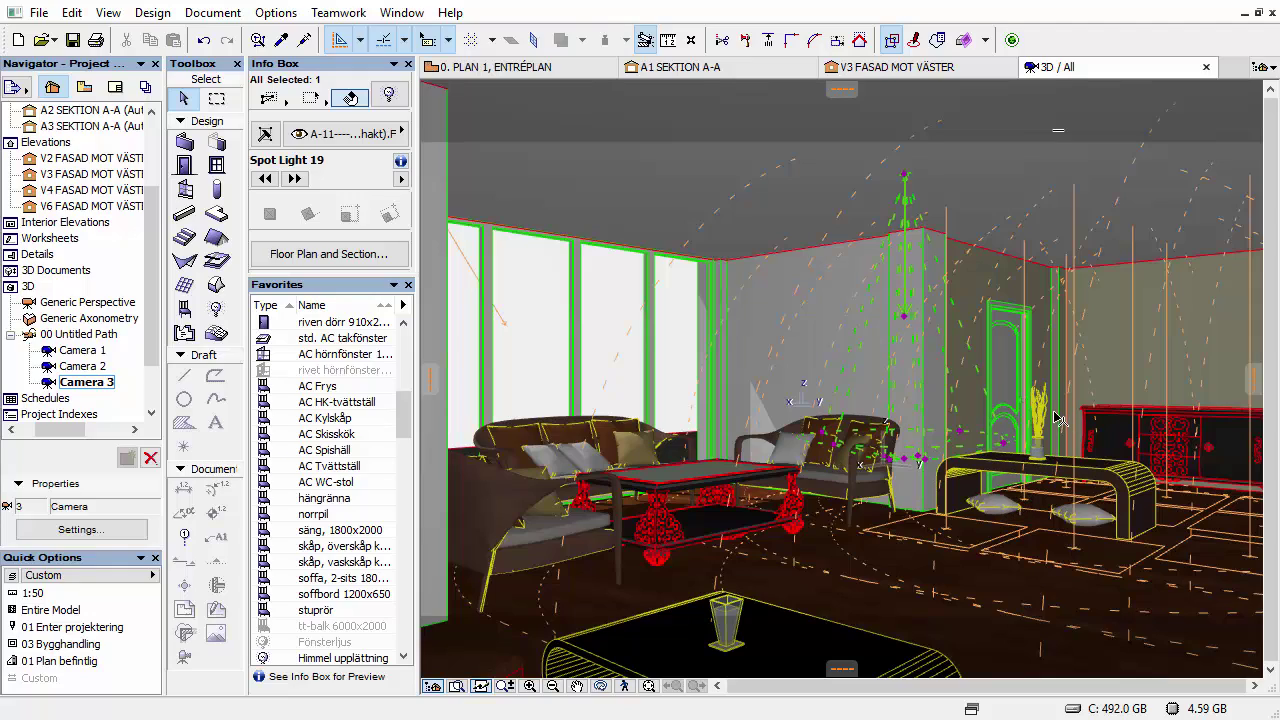
- On the entrance floor plan, move the nine Area Light 19 lamps from the hall and living room to the empty area above the house
key(F2)
scroll(783, 495, up, 3)
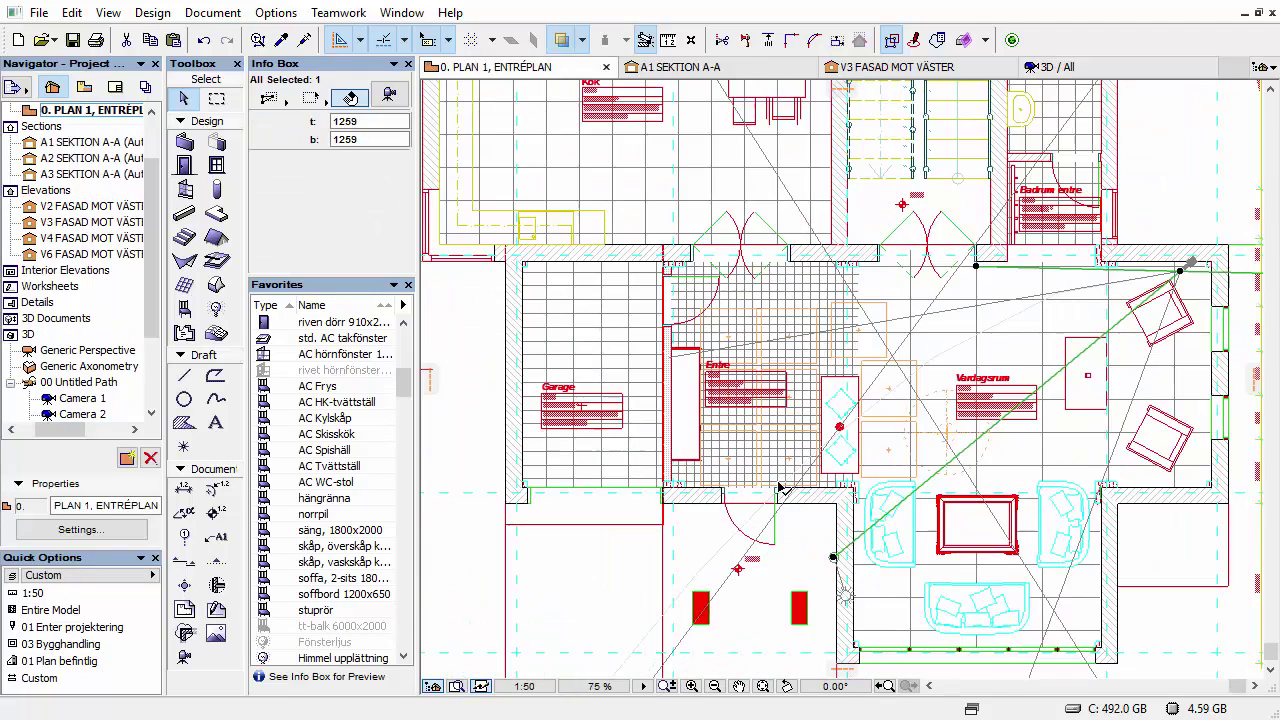
scroll(760, 470, up, 3)
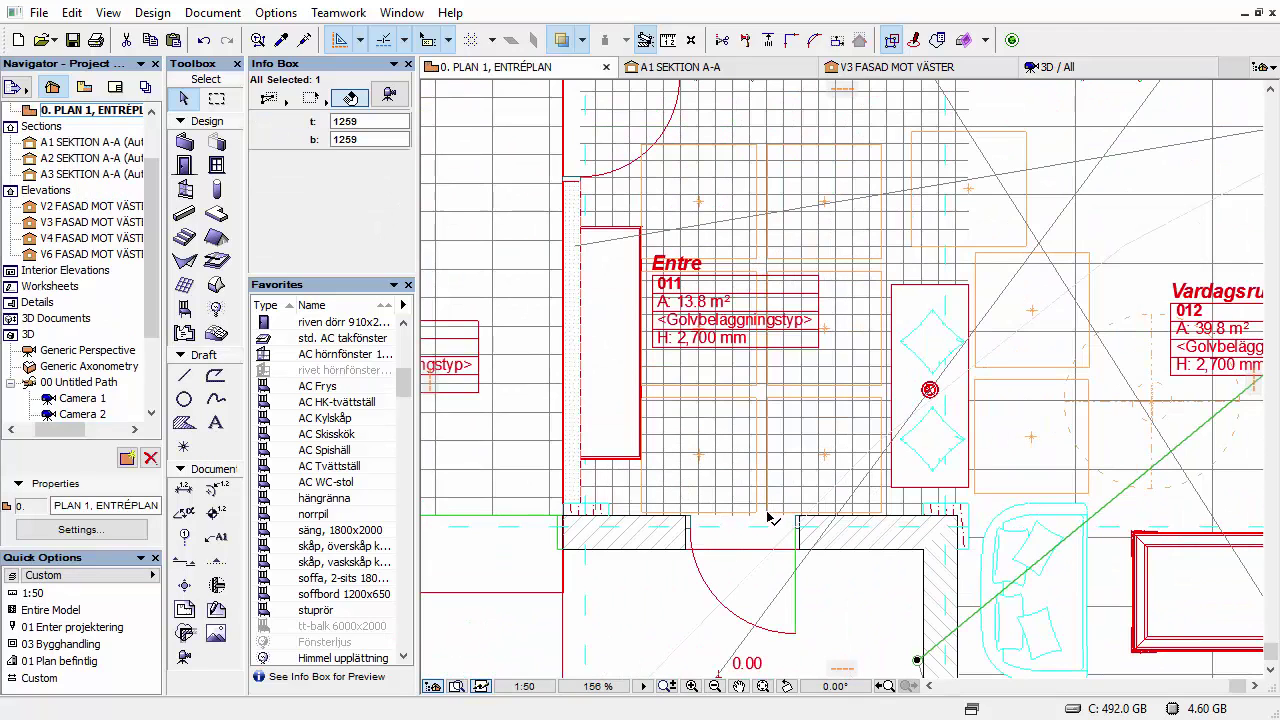
click(772, 516)
shift+click(980, 493)
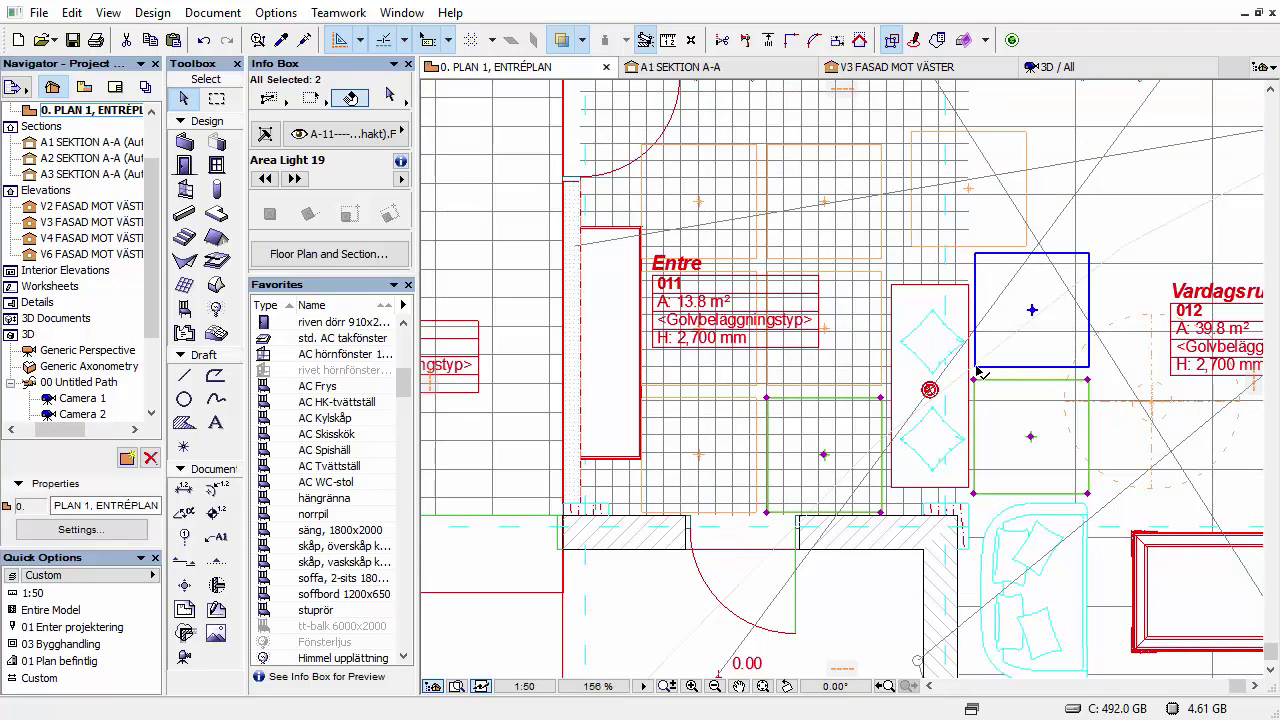
shift+click(975, 368)
shift+click(792, 386)
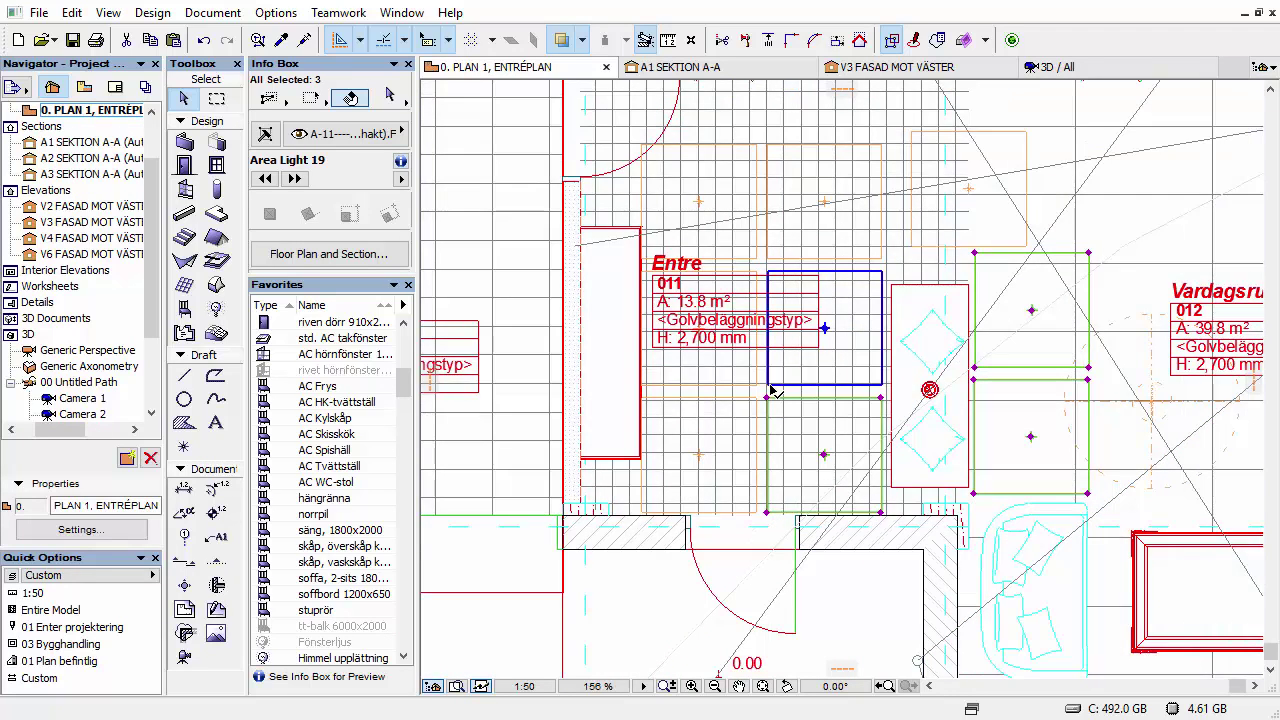
shift+click(758, 388)
shift+click(758, 404)
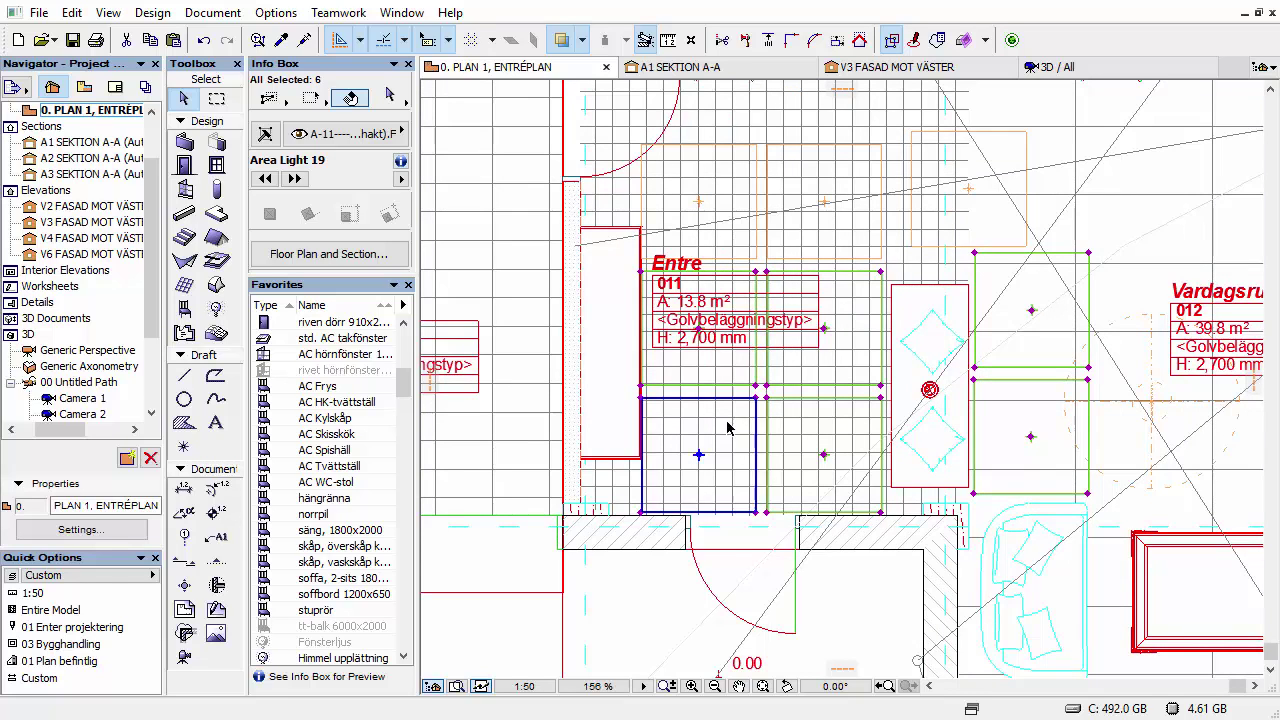
scroll(726, 485, up, 5)
shift+click(756, 507)
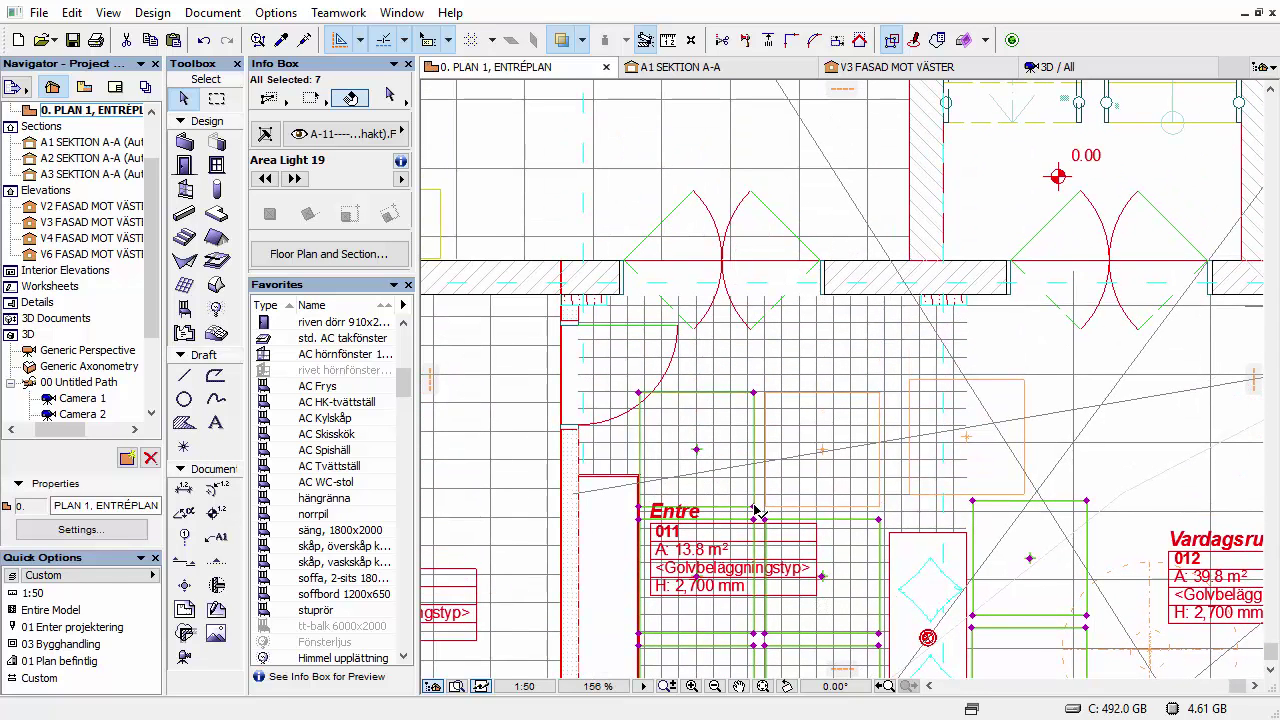
shift+click(768, 507)
shift+click(912, 496)
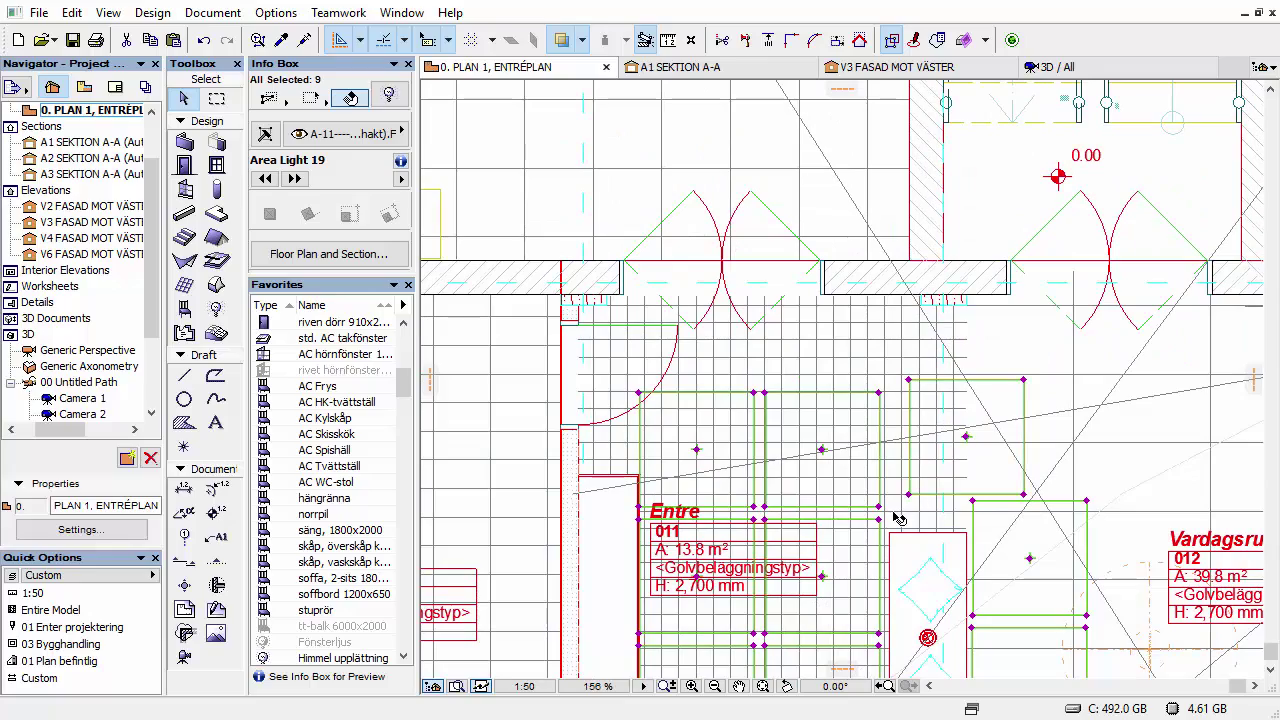
key(ctrl+d)
click(908, 495)
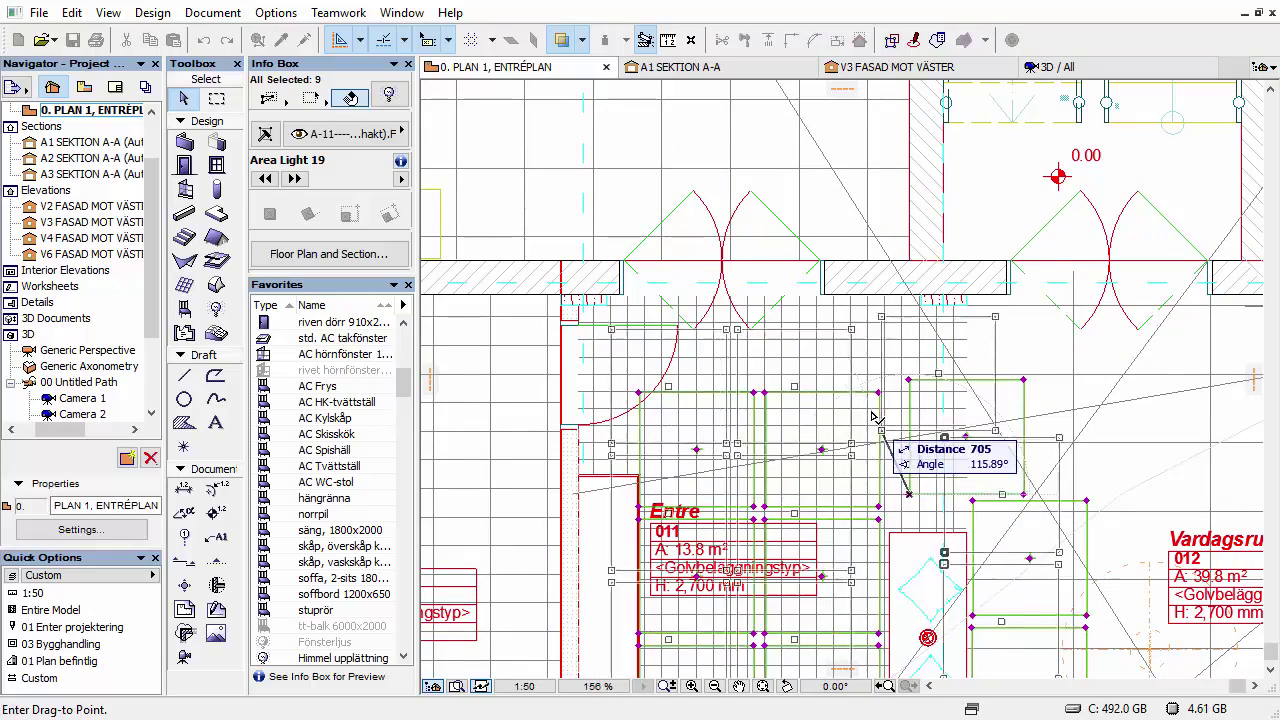
scroll(866, 397, down, 5)
scroll(863, 397, down, 2)
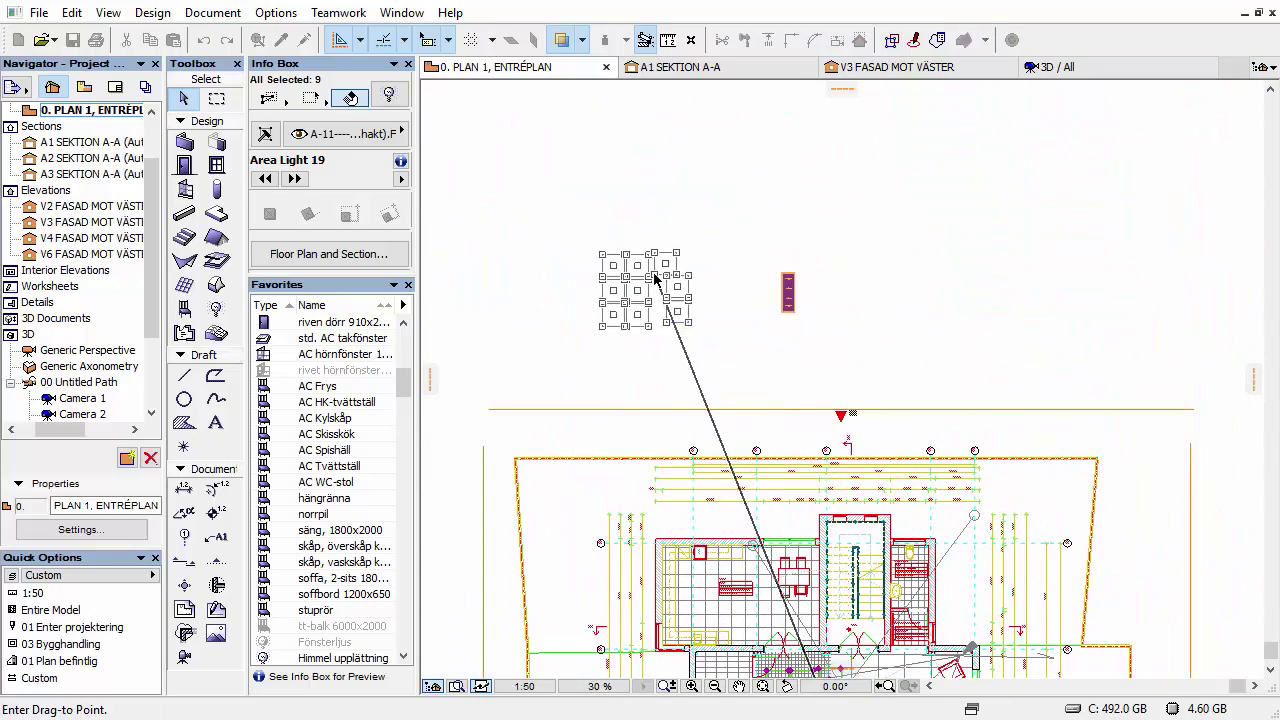
click(788, 292)
click(776, 388)
- Move the spot light from the living room straight across into the Entre room, between the sideboard and the bench
middle_drag(874, 560, 830, 225)
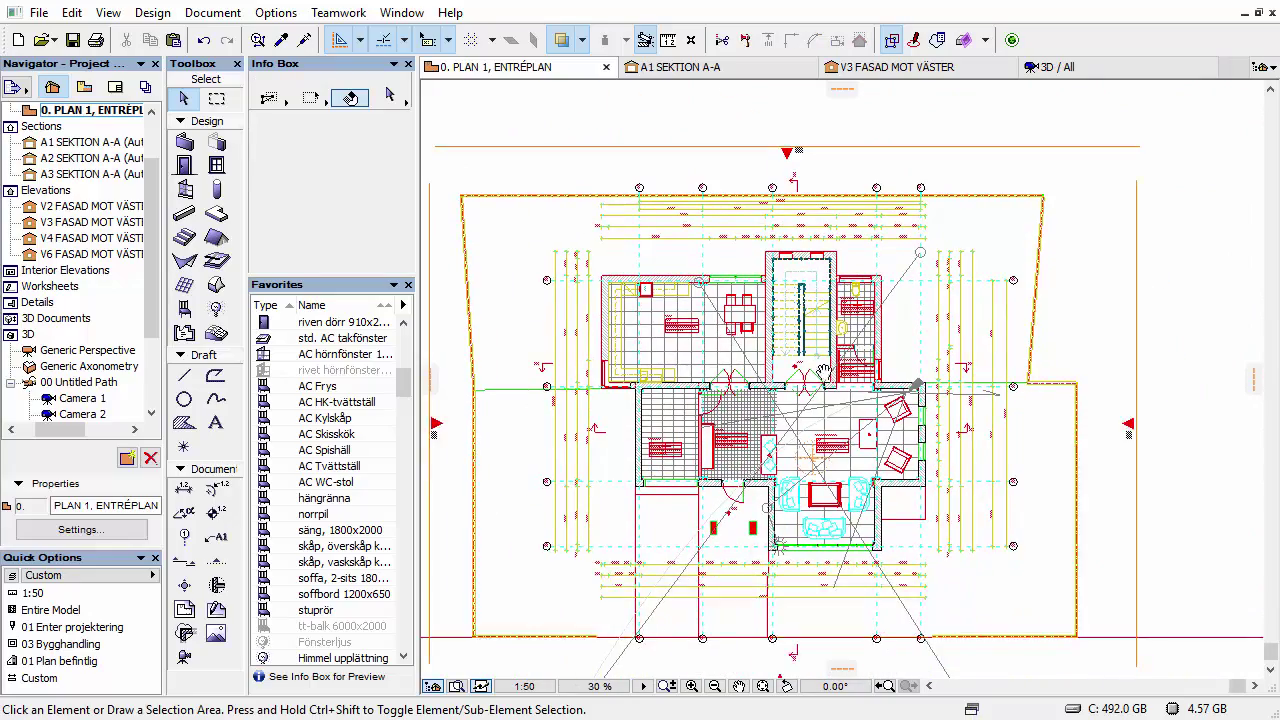
scroll(836, 358, up, 1)
scroll(836, 358, up, 6)
middle_drag(740, 454, 842, 463)
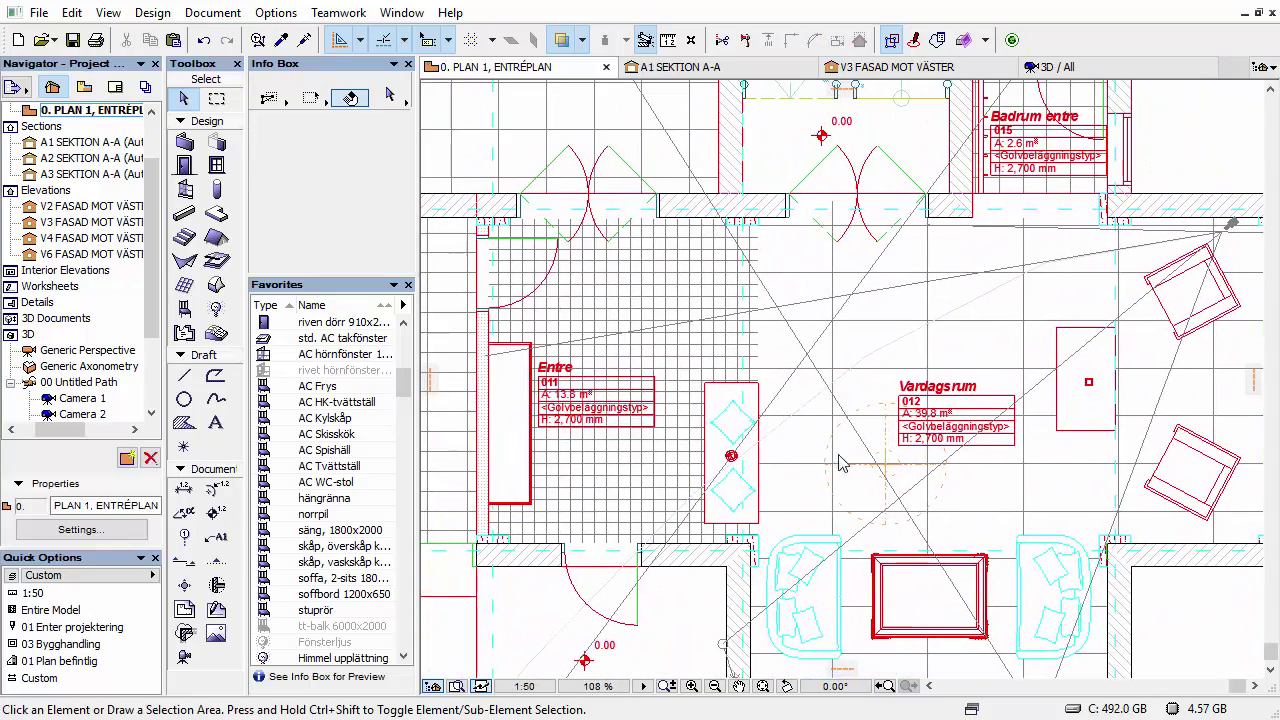
click(890, 468)
key(ctrl+d)
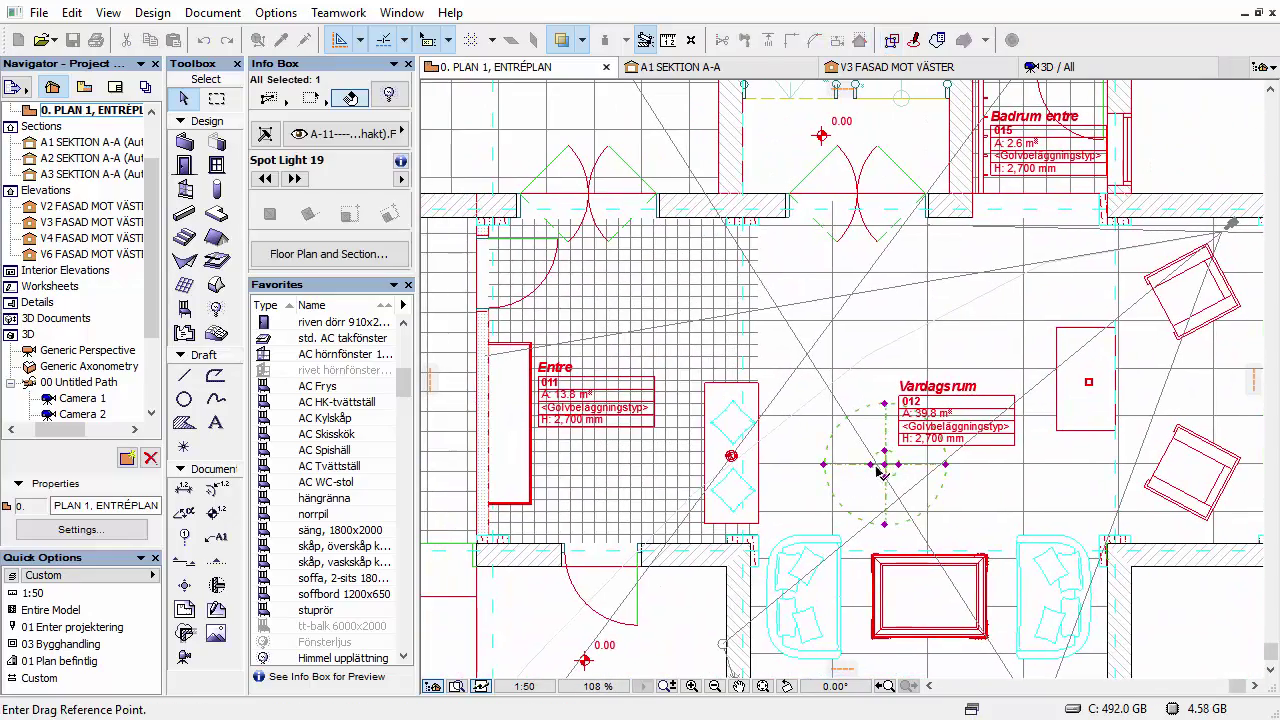
click(885, 465)
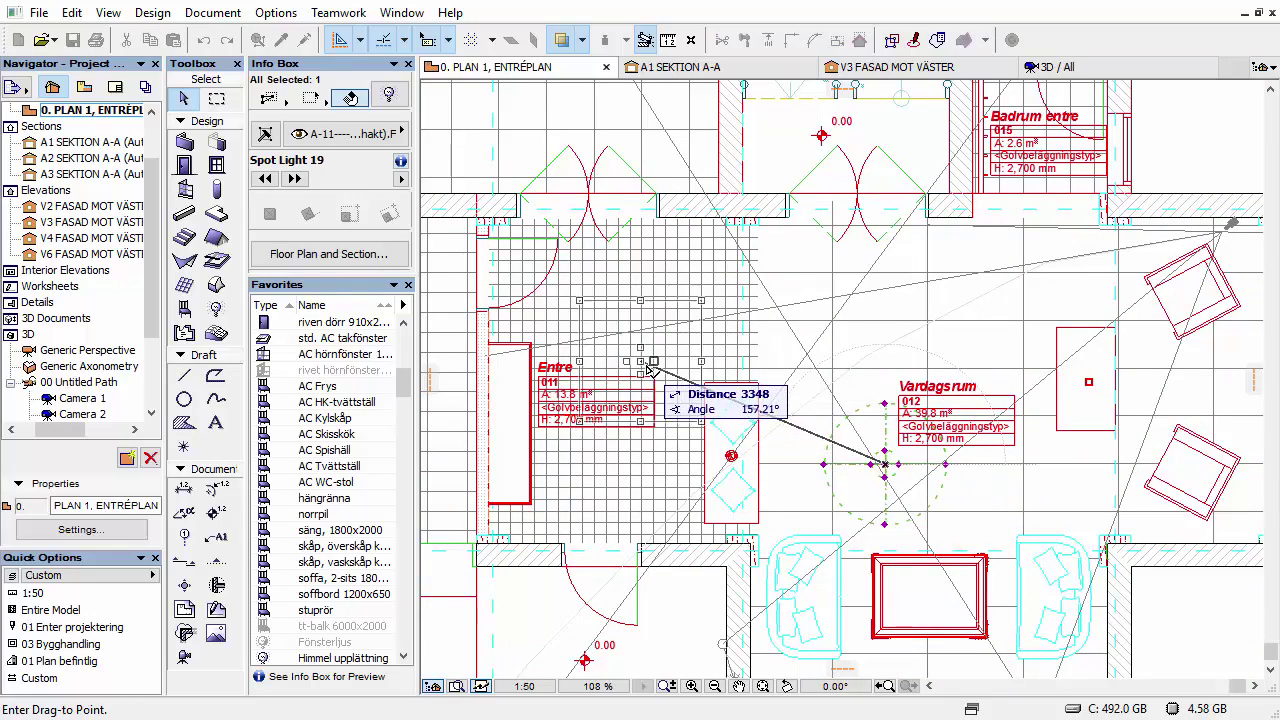
click(622, 456)
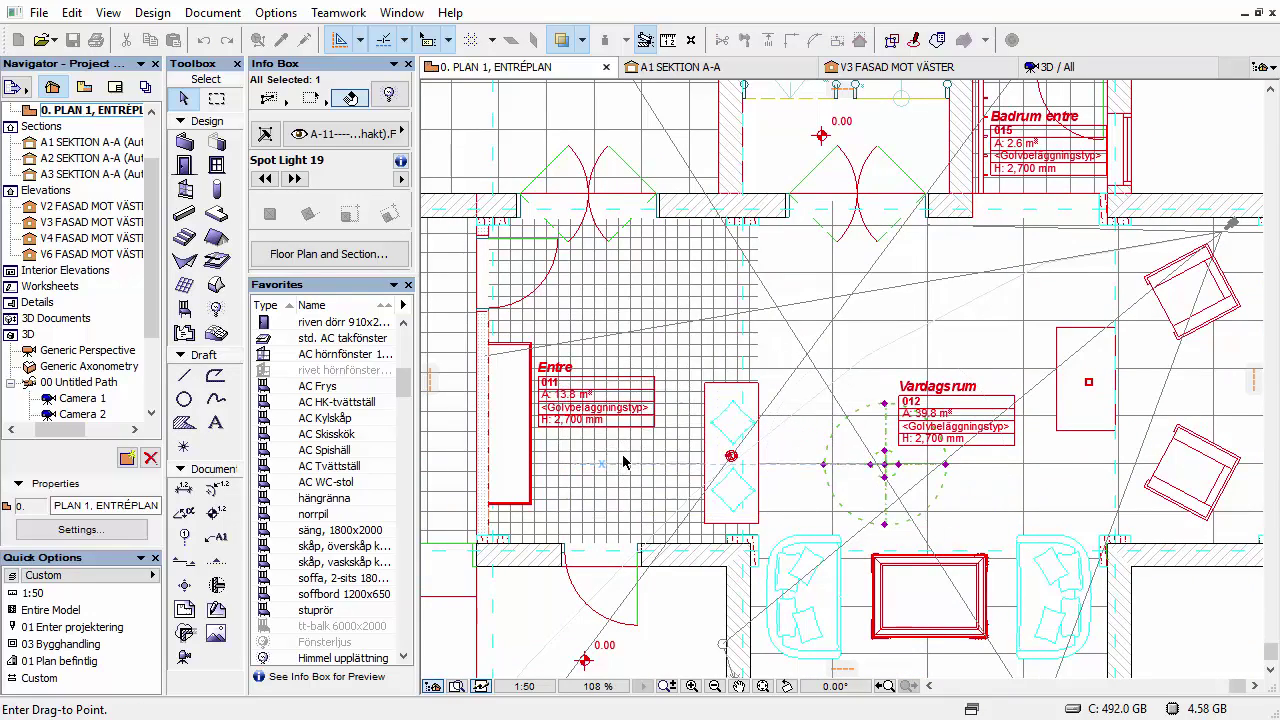
- Widen the spot light's outer angle until its circle reaches the vase on the bench
scroll(640, 448, up, 5)
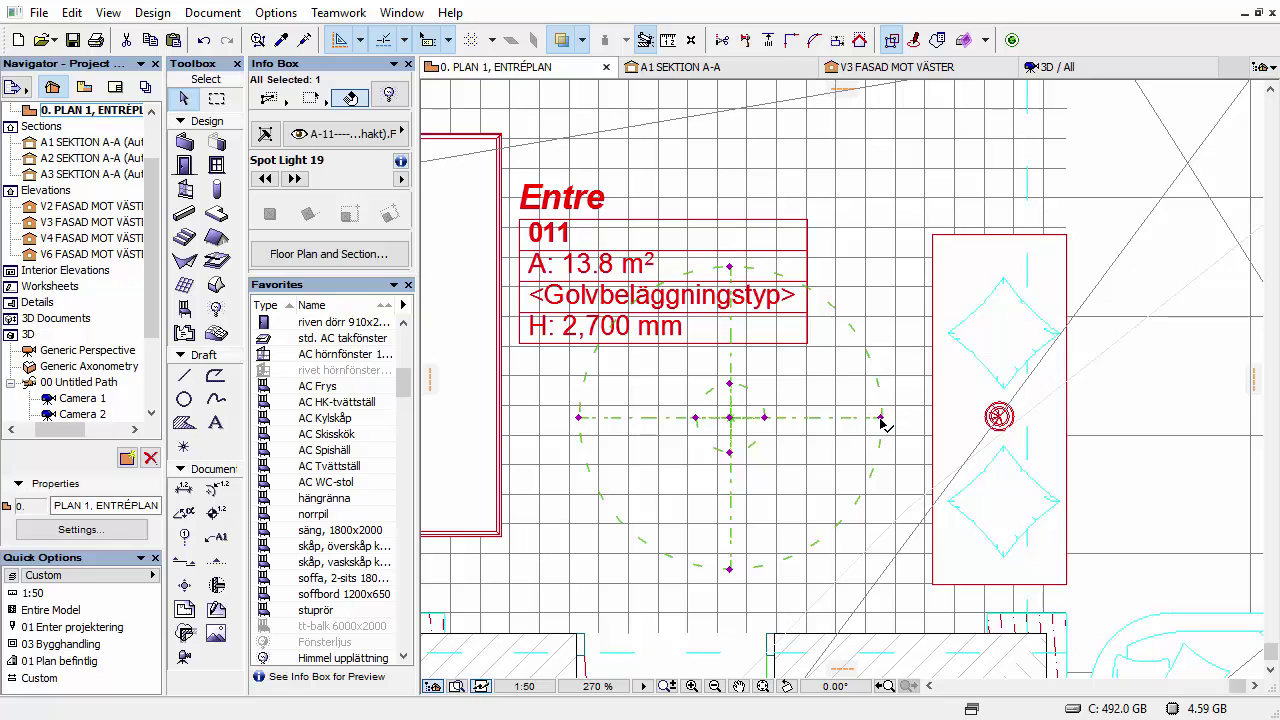
click(880, 418)
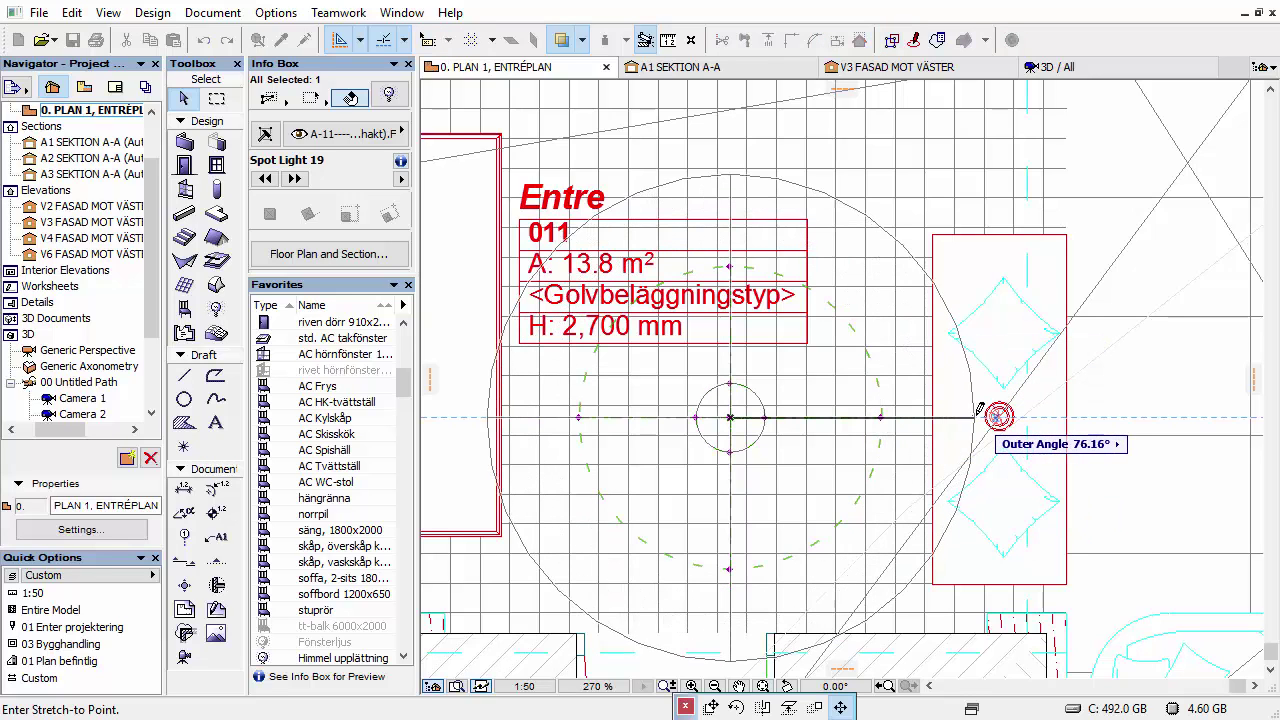
click(996, 416)
- Move the spot light about 174 mm straight up in the plan of the Entre room
scroll(812, 366, down, 1)
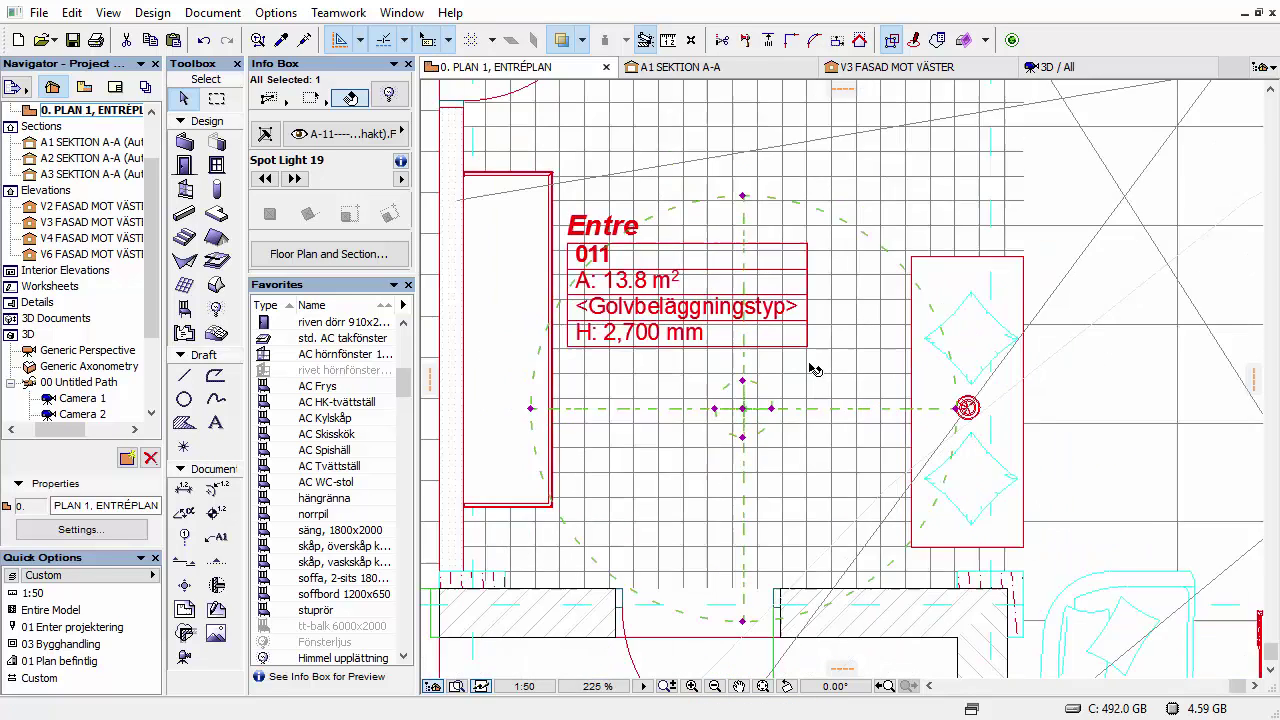
scroll(812, 366, down, 1)
click(769, 482)
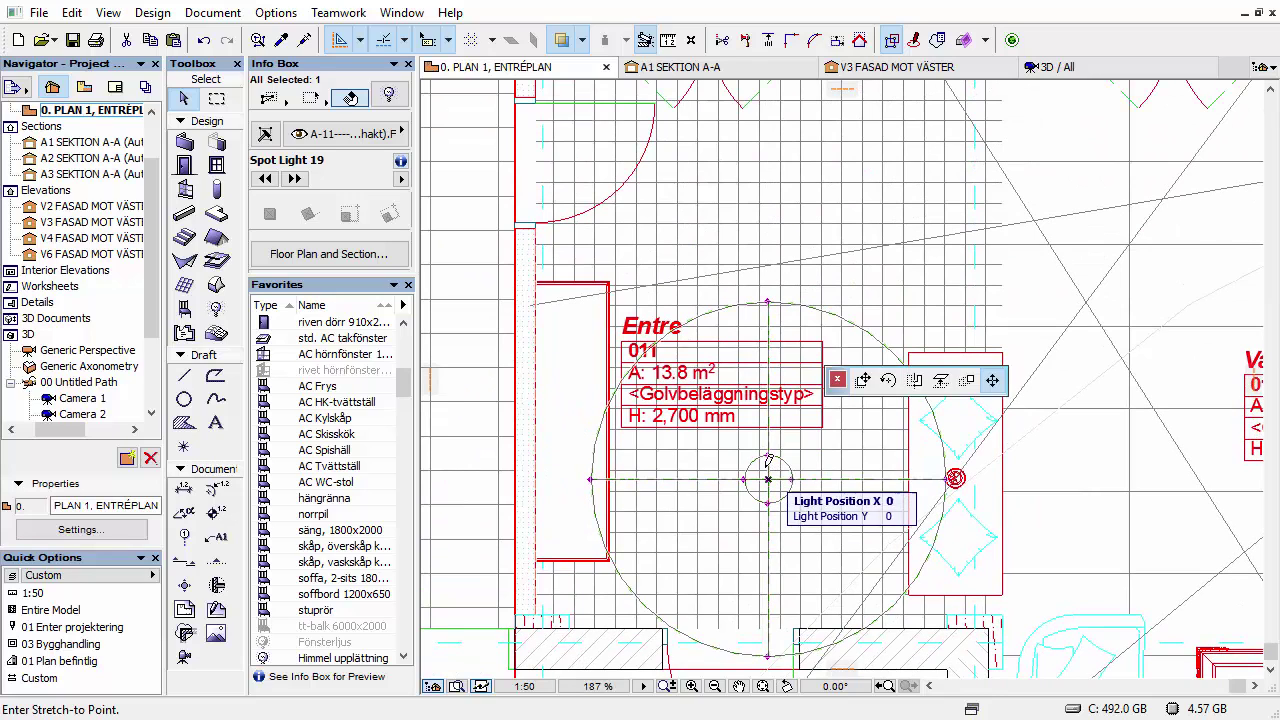
key(Escape)
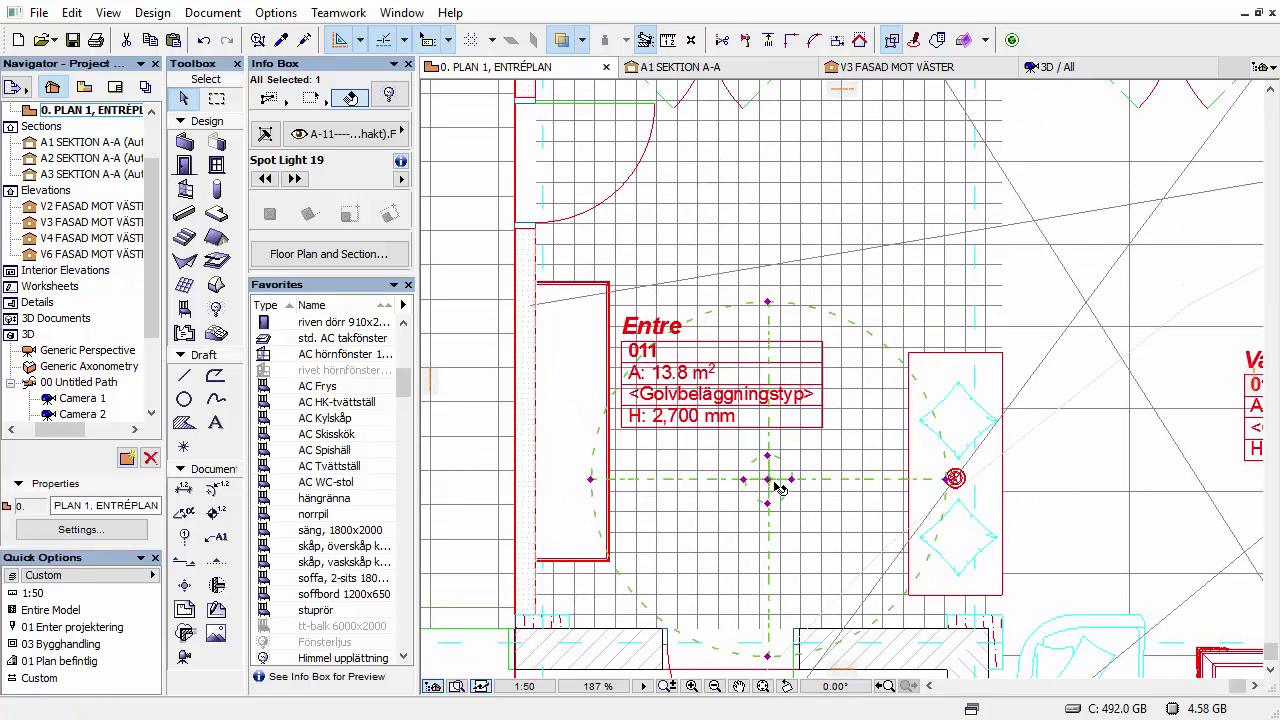
key(ctrl+d)
click(769, 482)
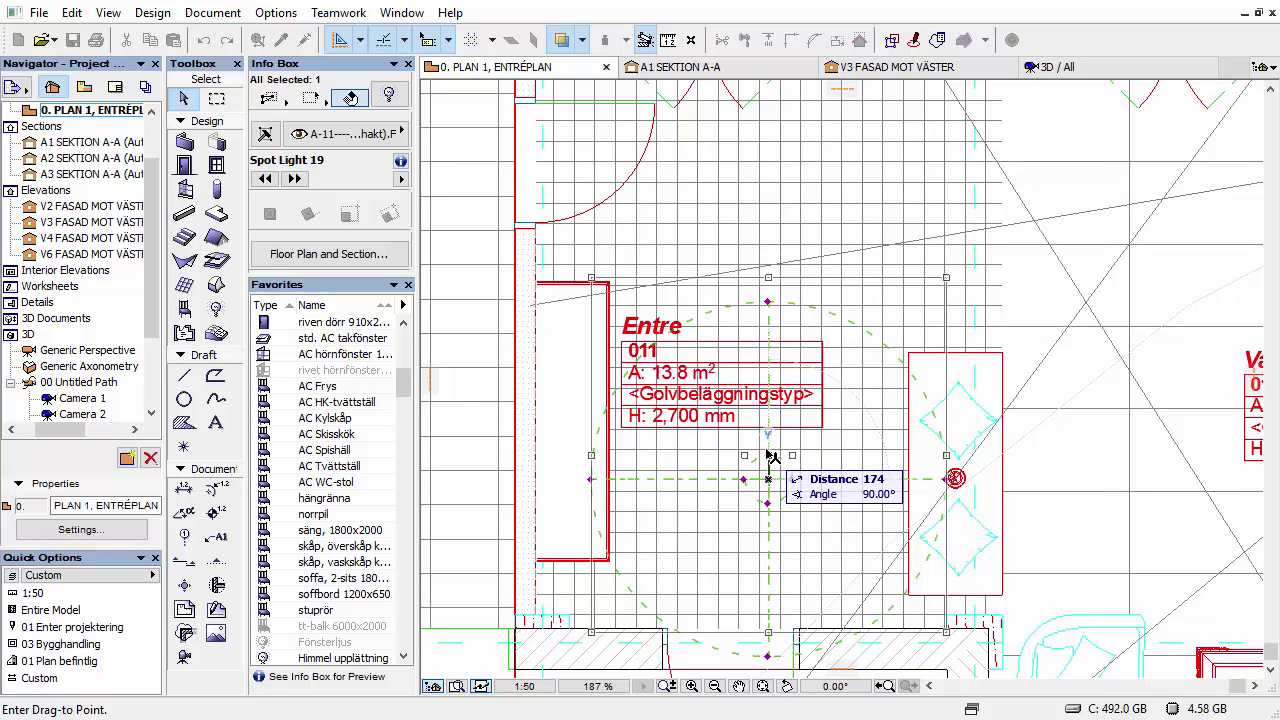
click(769, 457)
- Widen the spot light's inner angle to roughly two fifths of the outer circle's radius and clear the selection
click(793, 456)
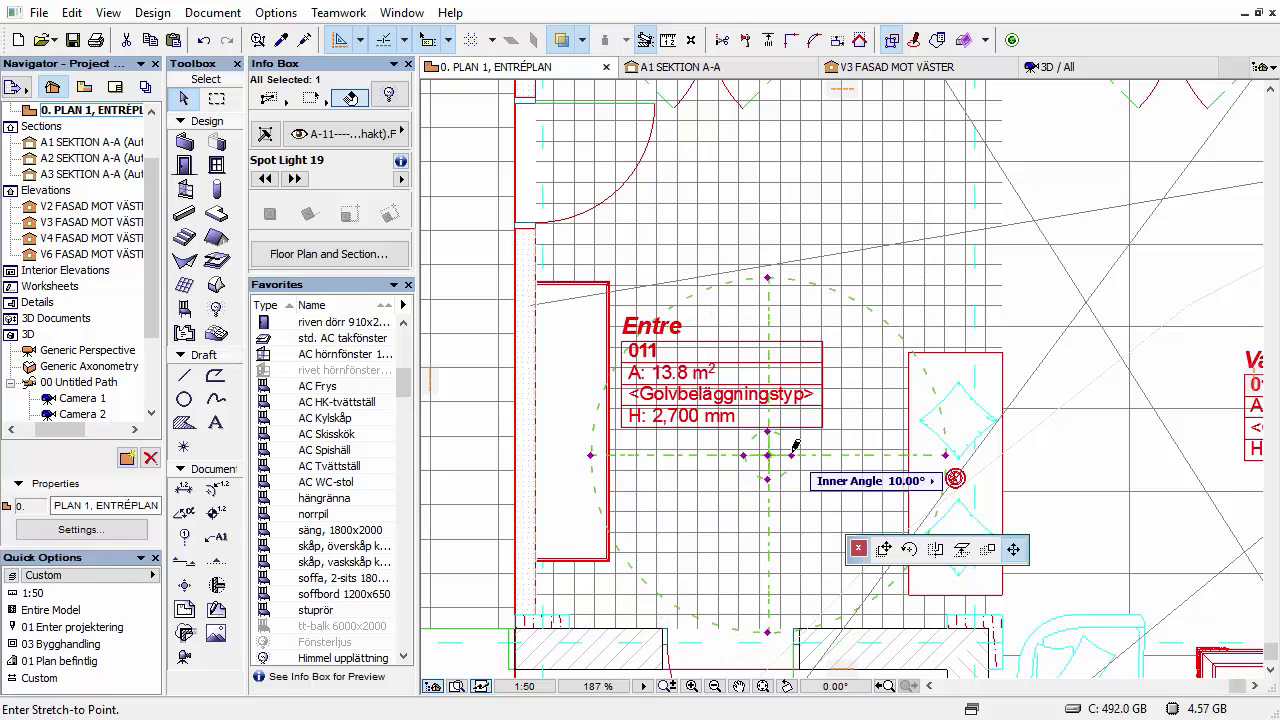
click(840, 455)
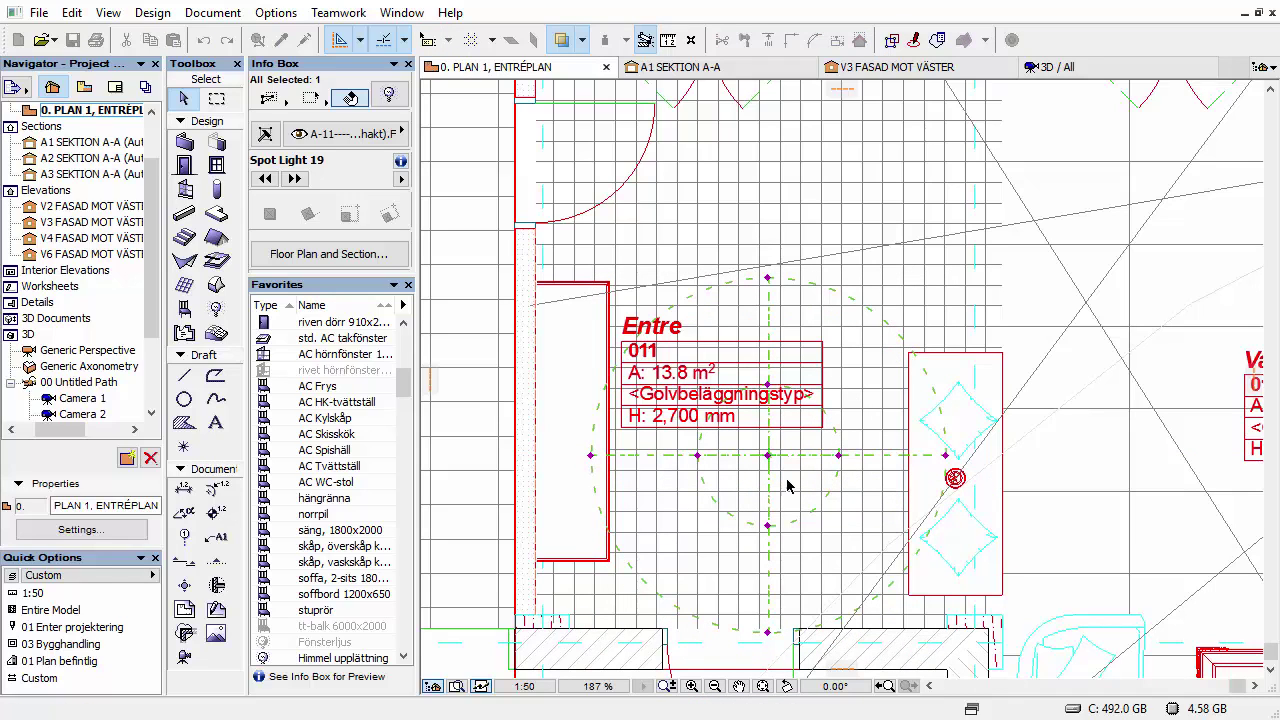
click(887, 512)
- Open the 3D view of Camera 3 from the camera path
scroll(840, 432, down, 5)
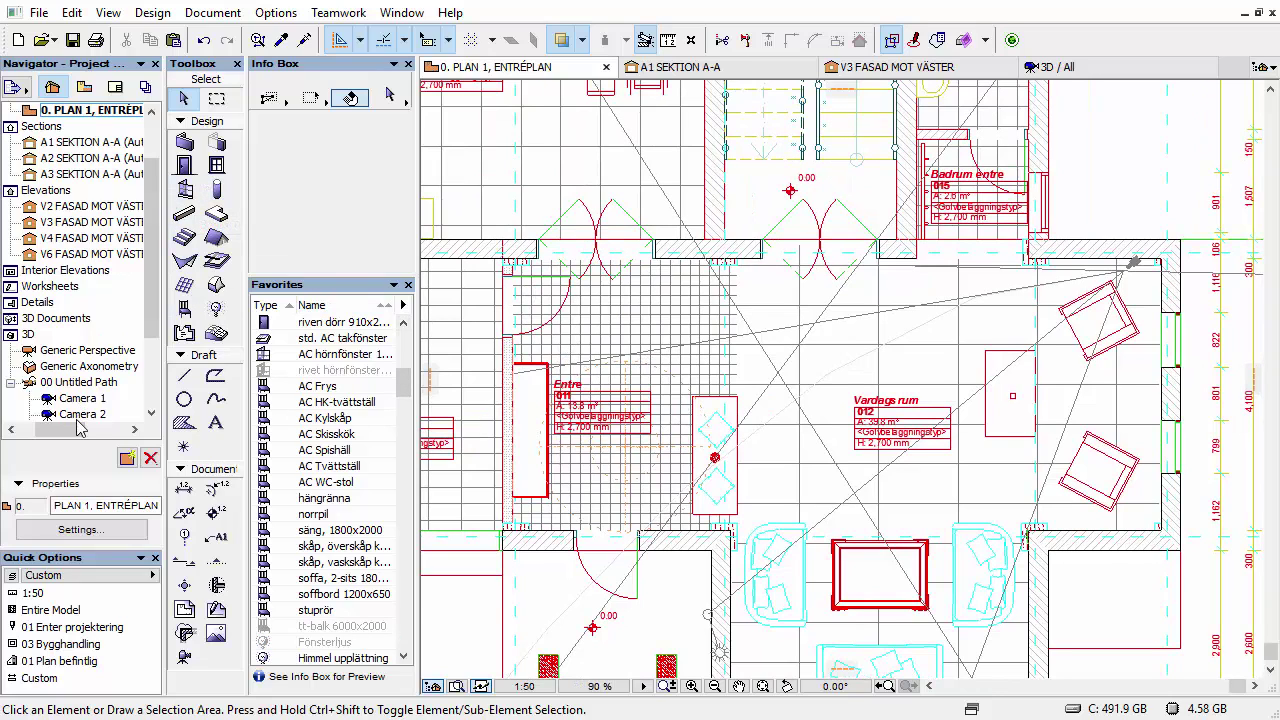
scroll(155, 350, down, 1)
double_click(86, 382)
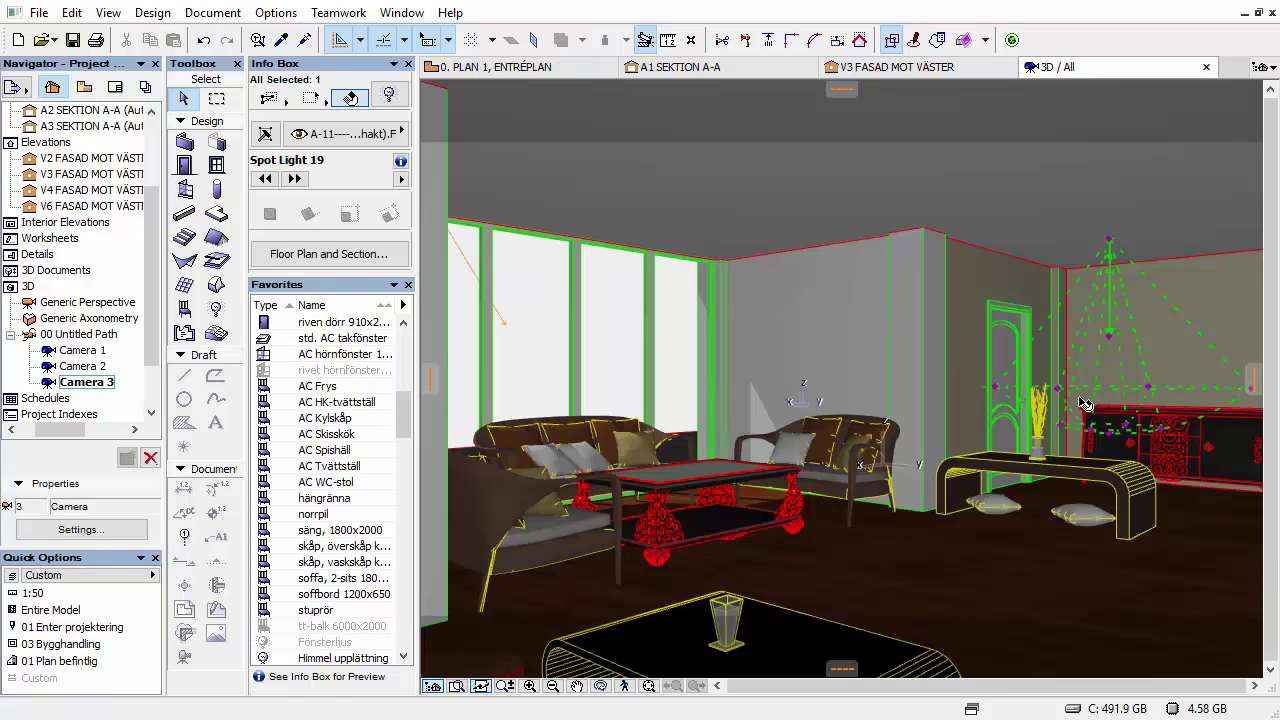
- Stretch the entrance spot light's light distance straight down to about 3556 mm so the cone extends past the floor
scroll(1178, 388, up, 5)
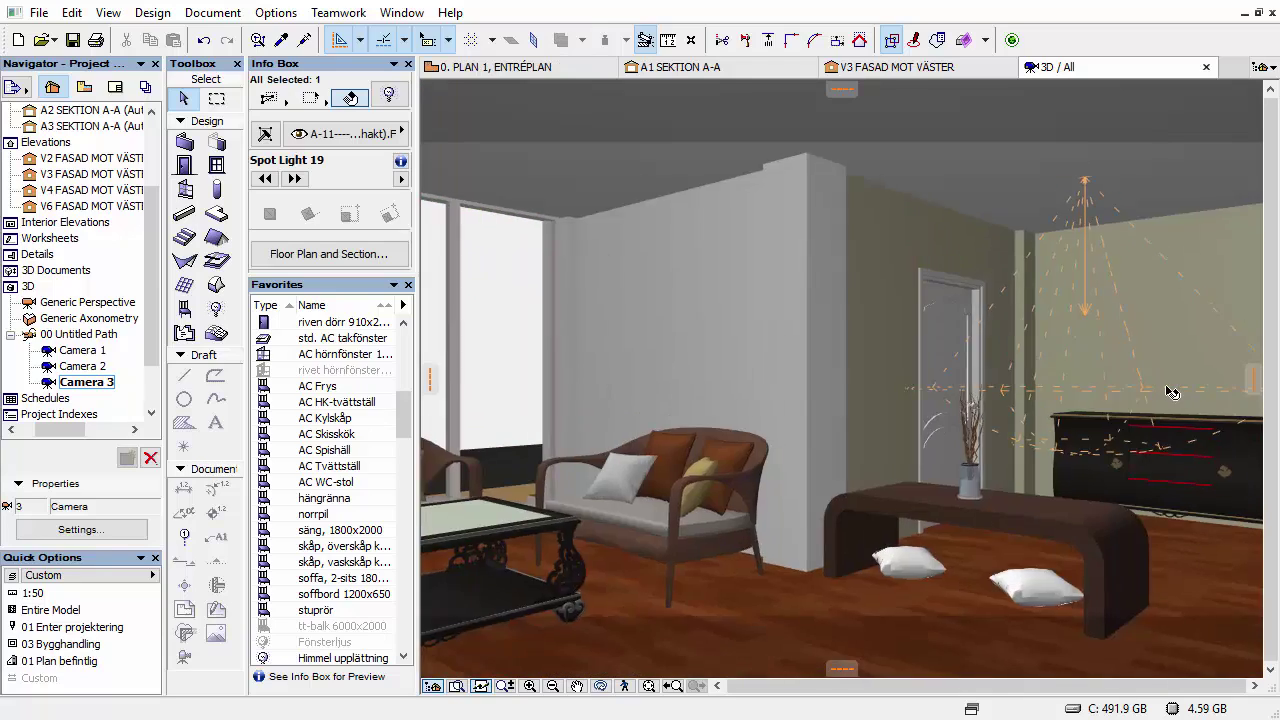
middle_drag(1171, 391, 1022, 352)
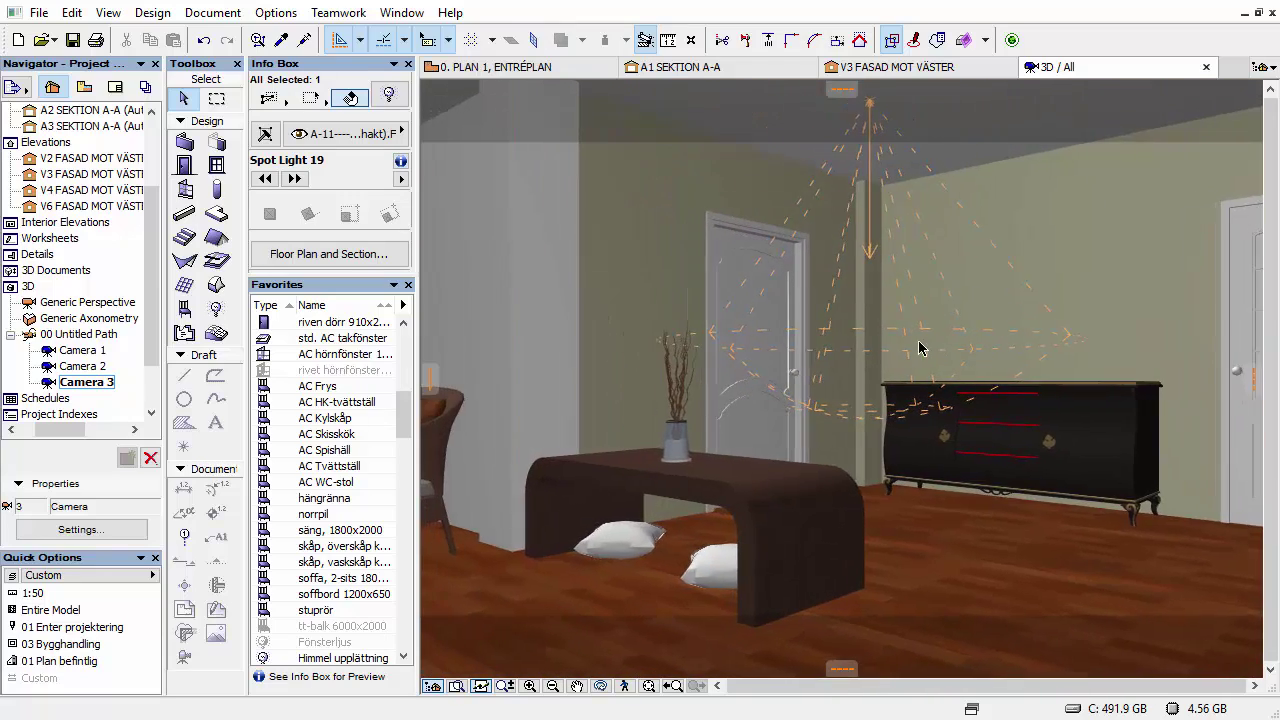
scroll(920, 347, up, 3)
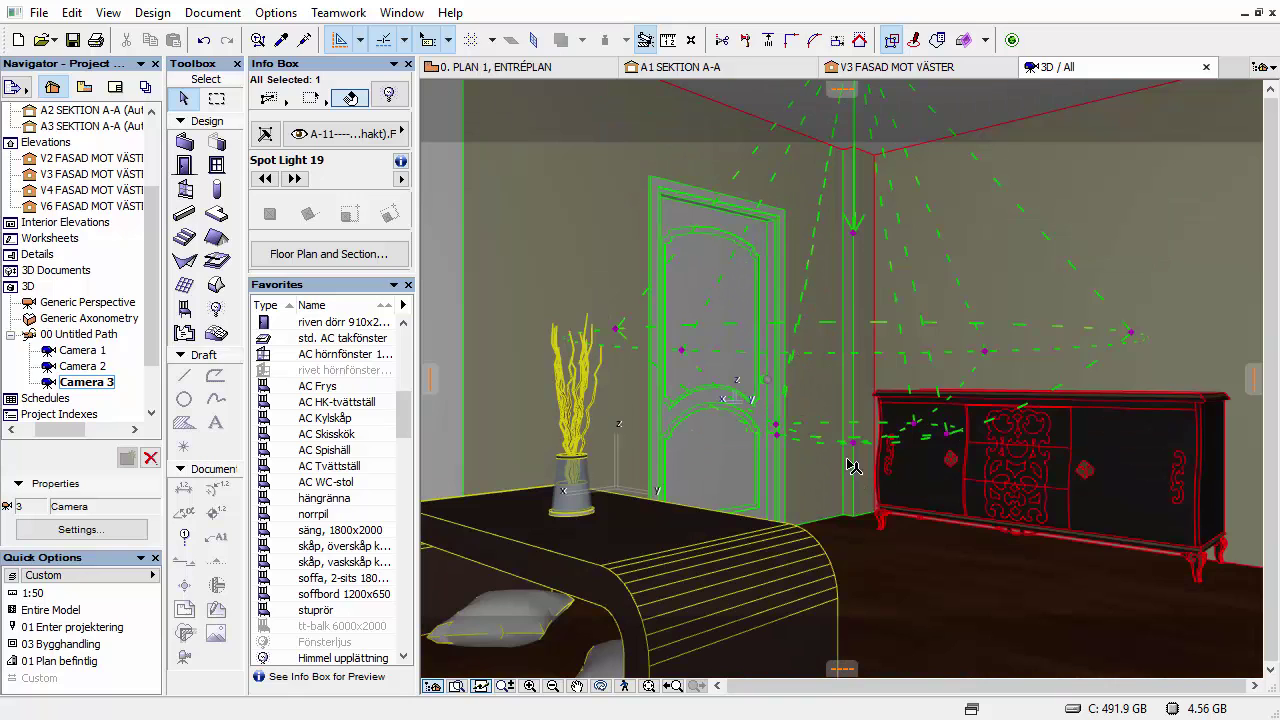
click(856, 447)
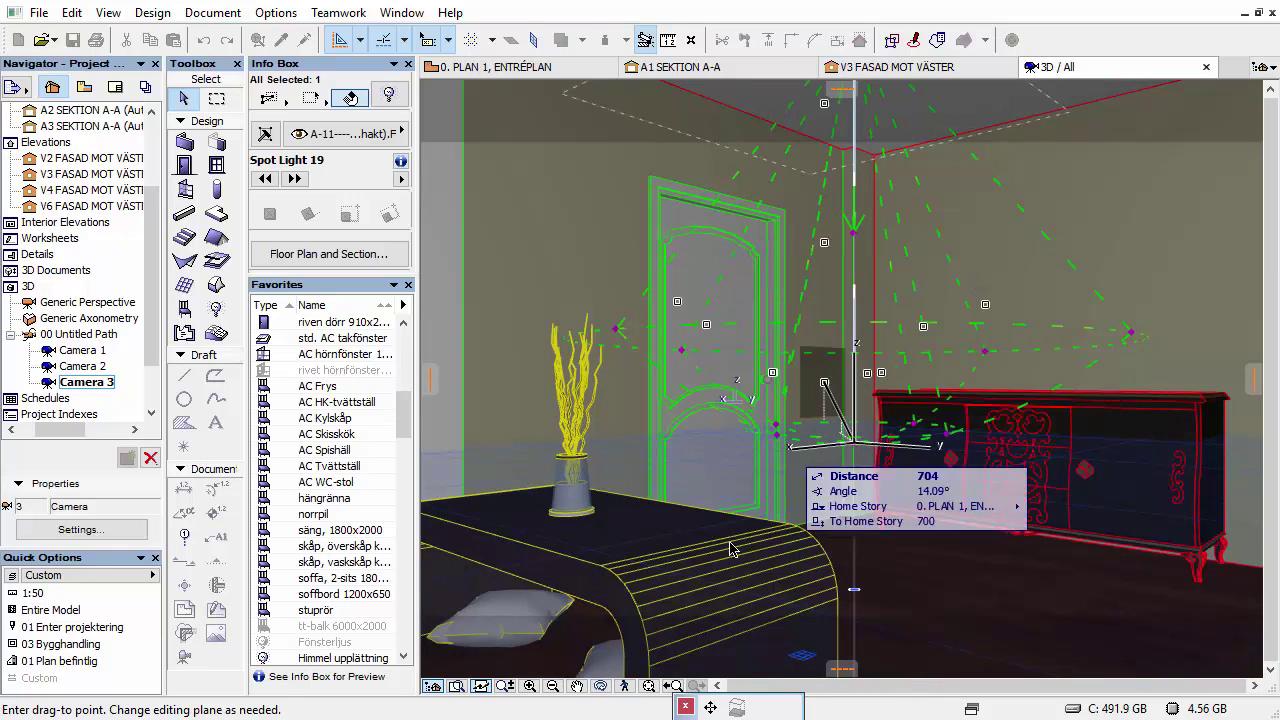
click(735, 707)
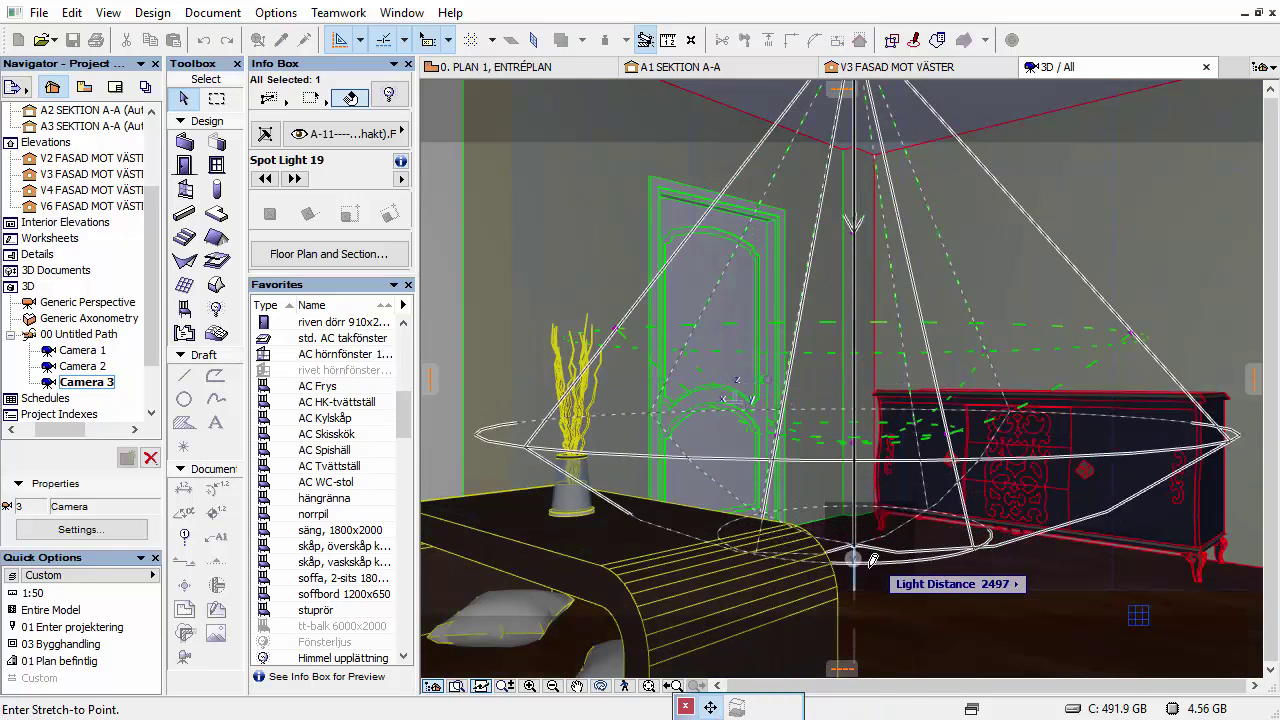
scroll(876, 600, down, 1)
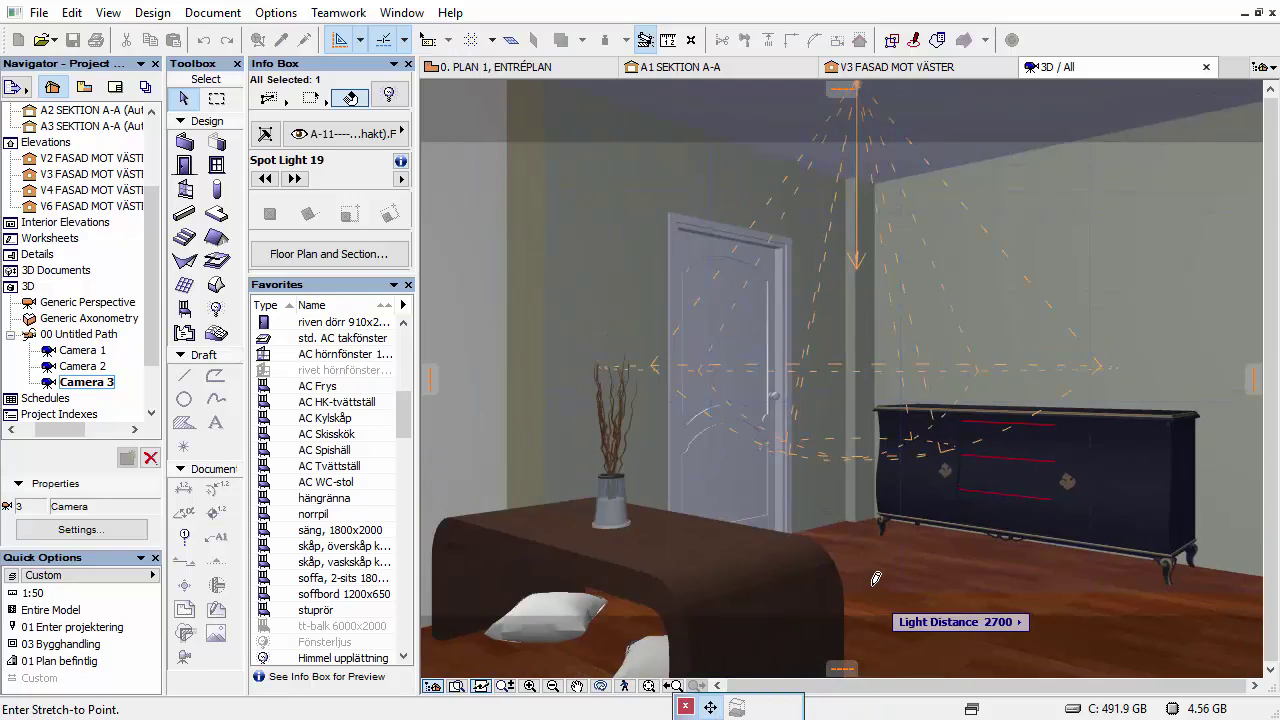
scroll(872, 583, down, 3)
scroll(882, 572, down, 5)
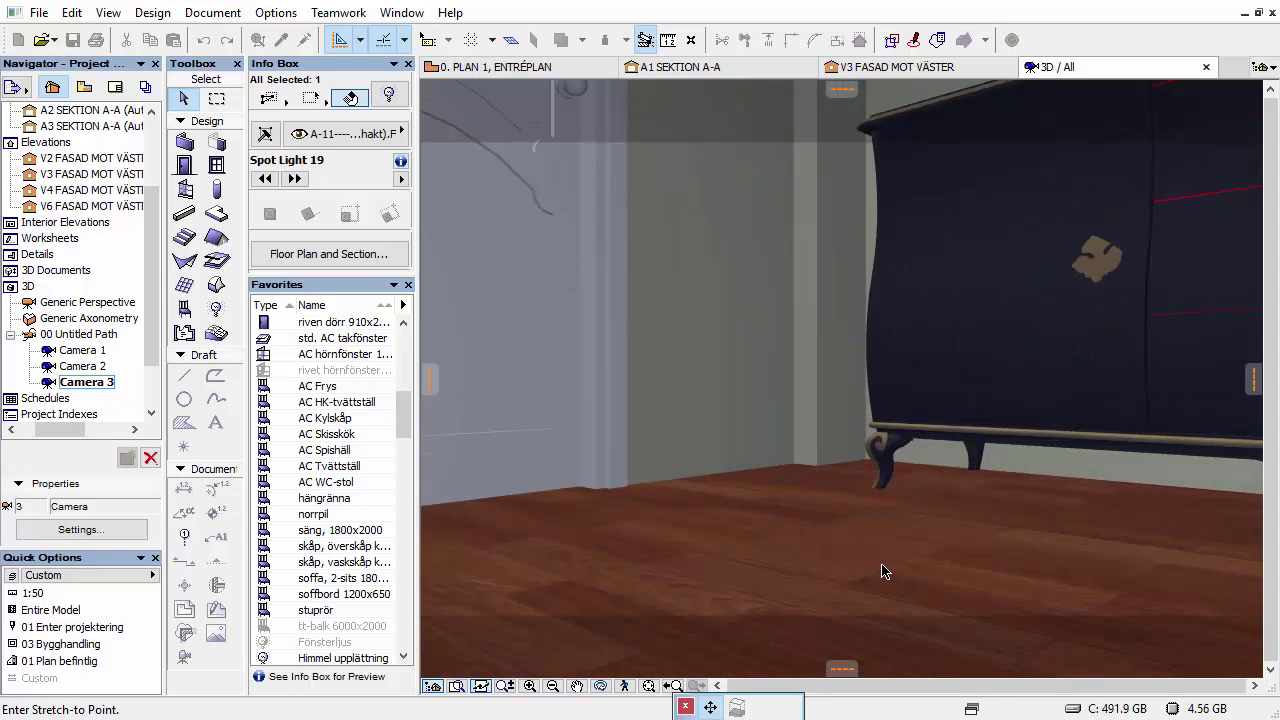
scroll(880, 500, up, 5)
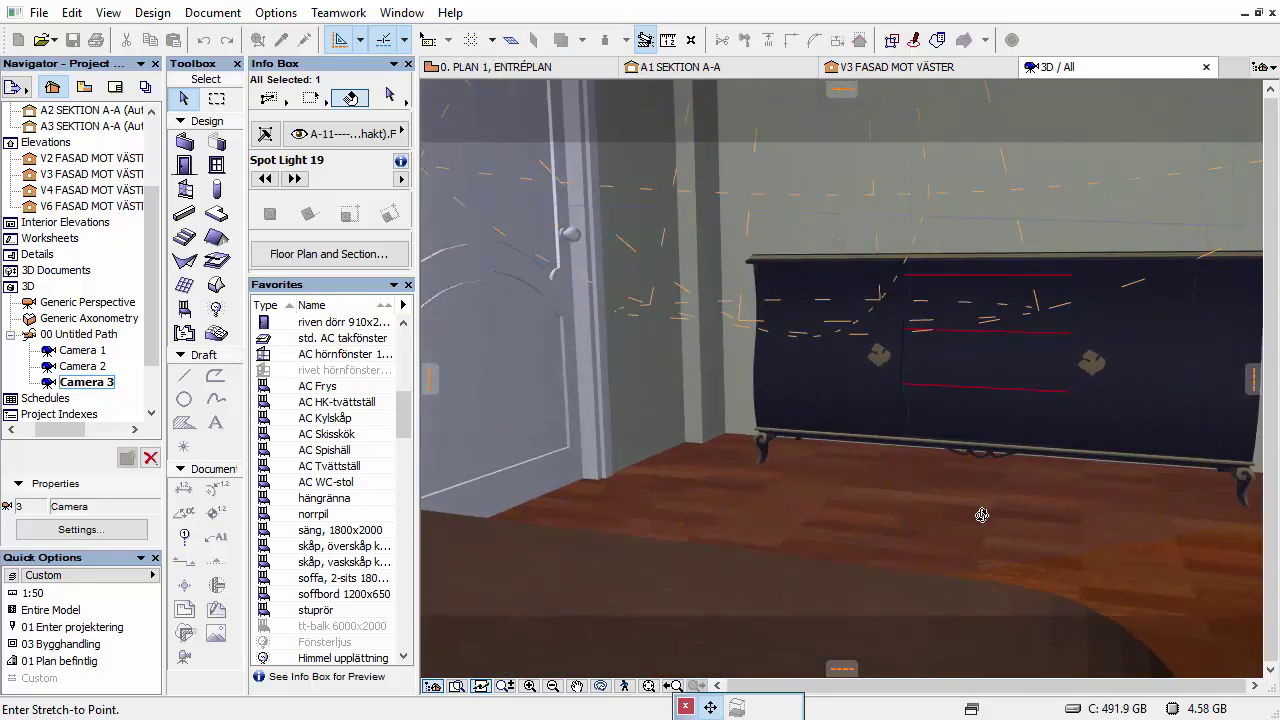
scroll(910, 518, down, 5)
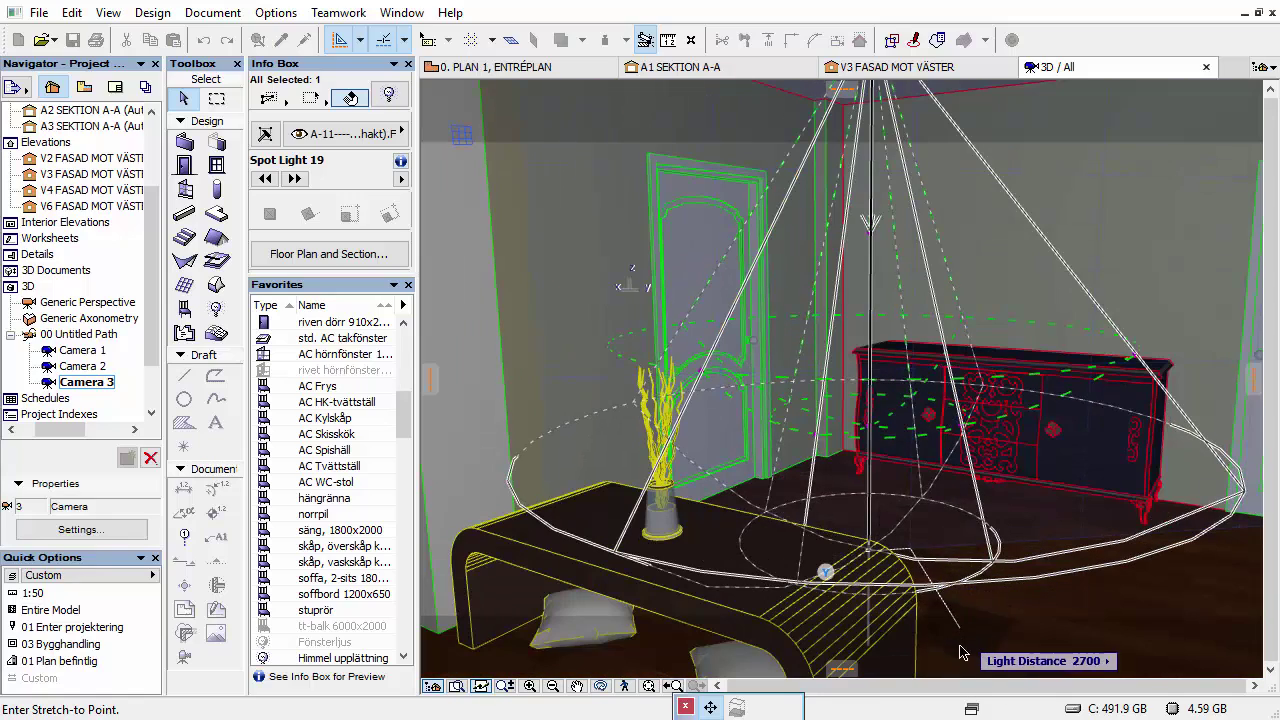
click(1066, 660)
click(868, 472)
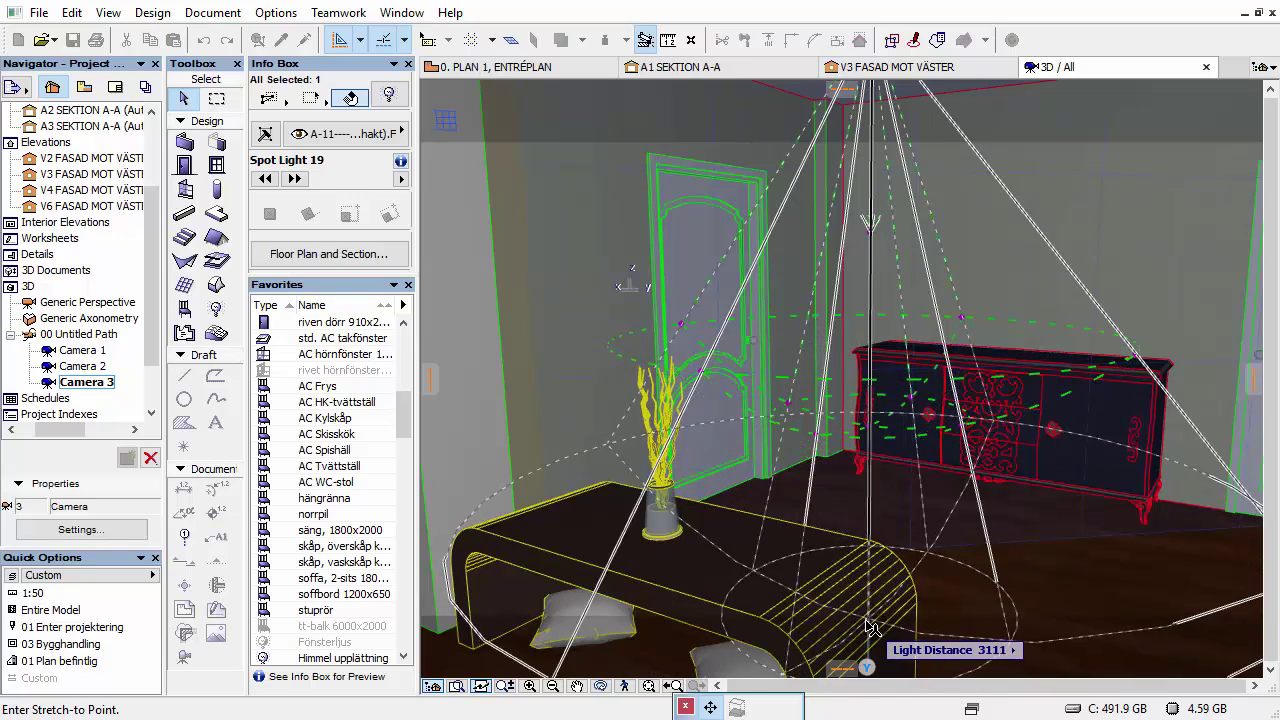
shift+middle_drag(943, 471, 857, 571)
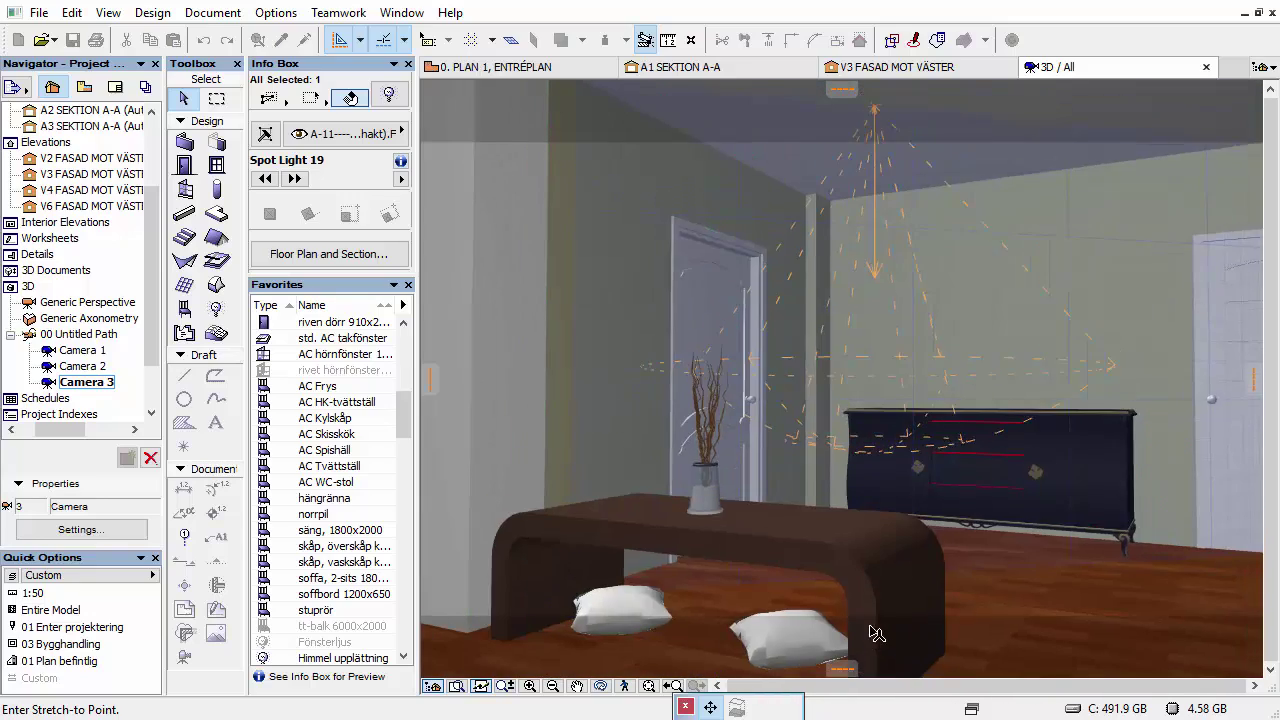
shift+middle_drag(876, 633, 750, 533)
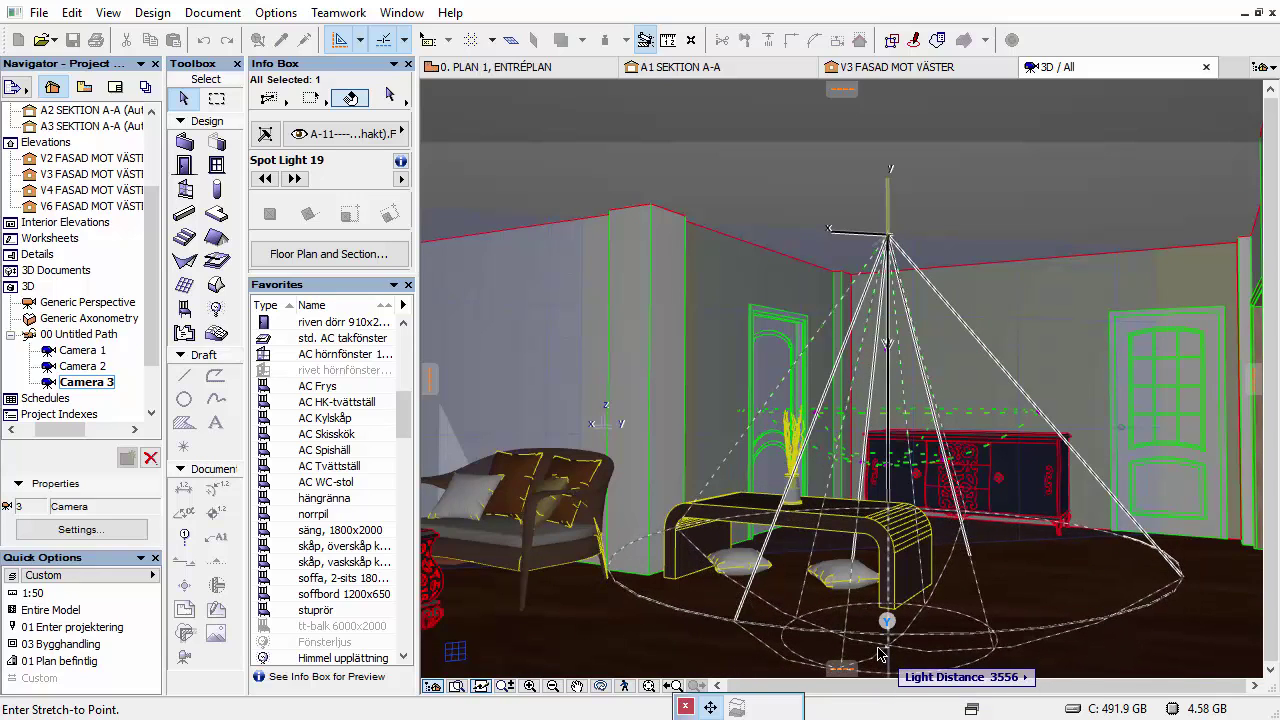
click(878, 652)
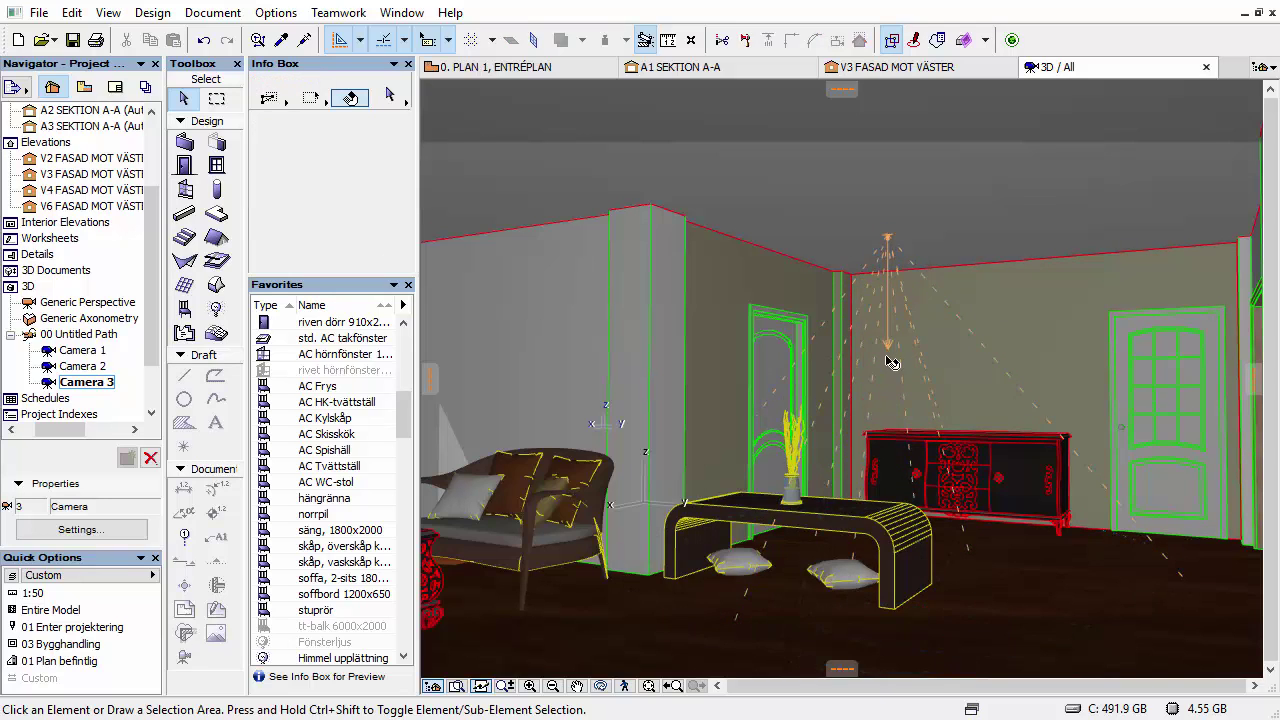
- Stretch the spot light's target arrow straight down to about the height of the bench
click(889, 350)
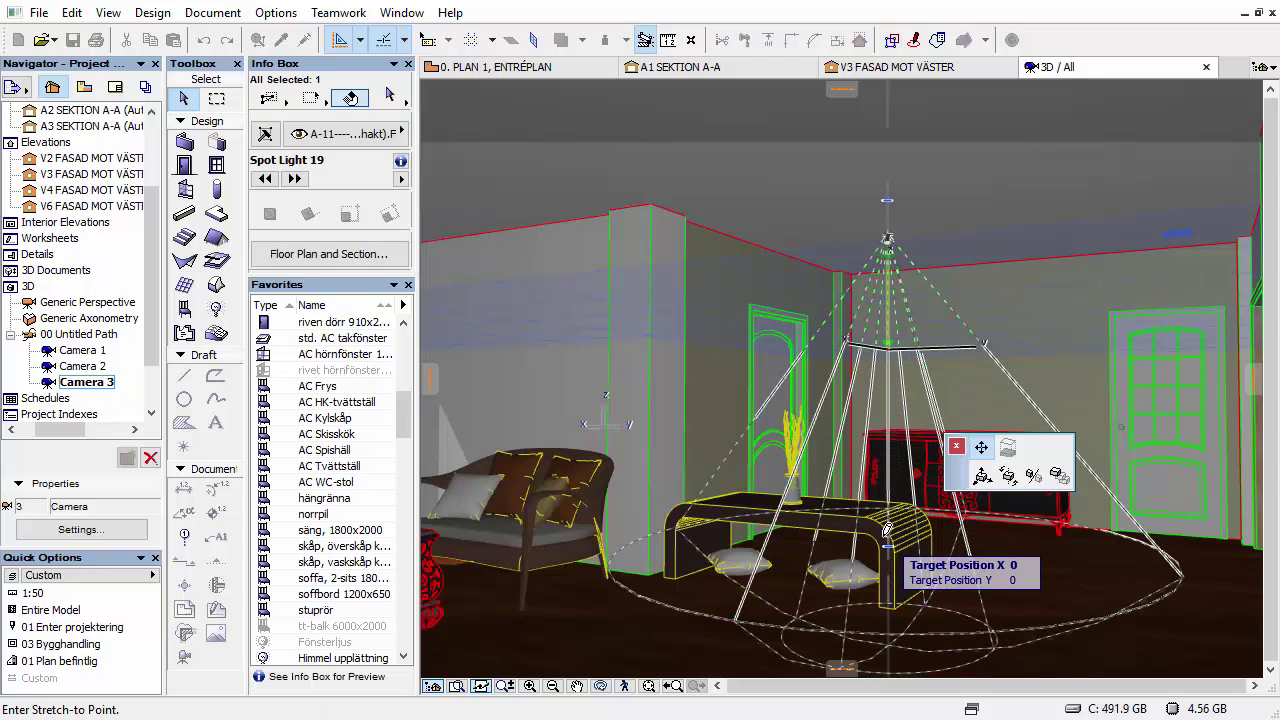
click(886, 488)
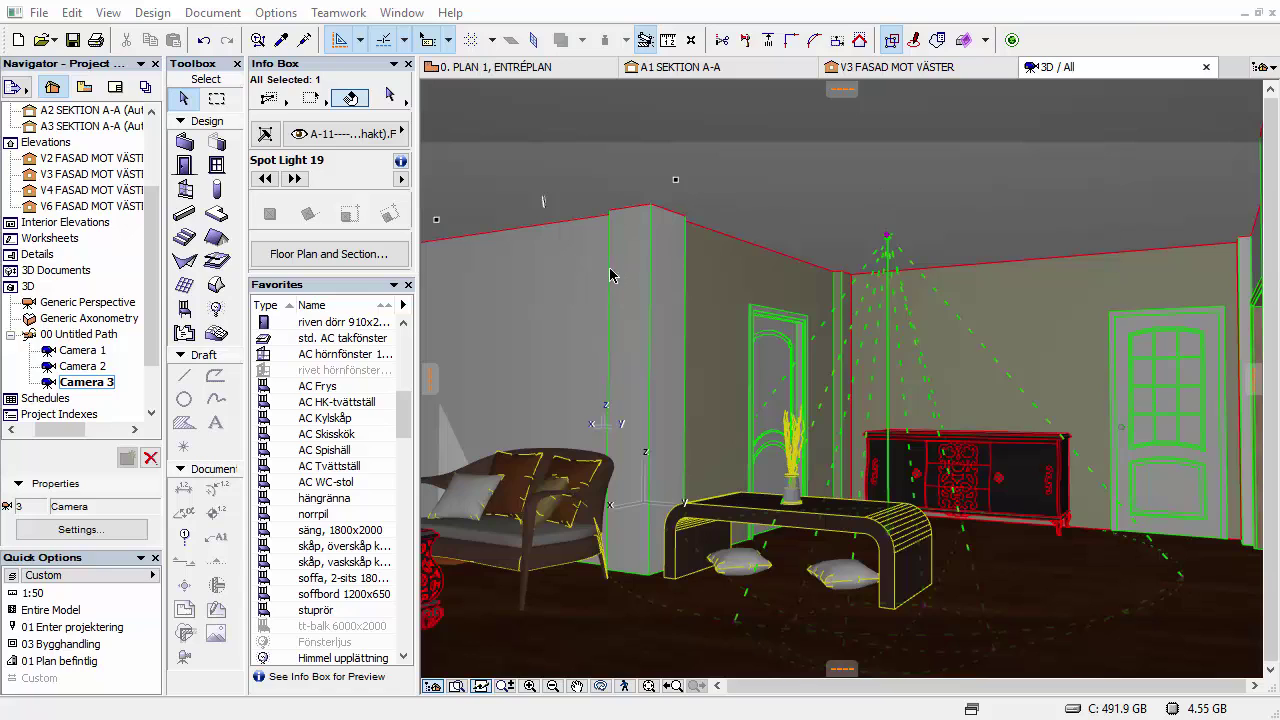
click(212, 12)
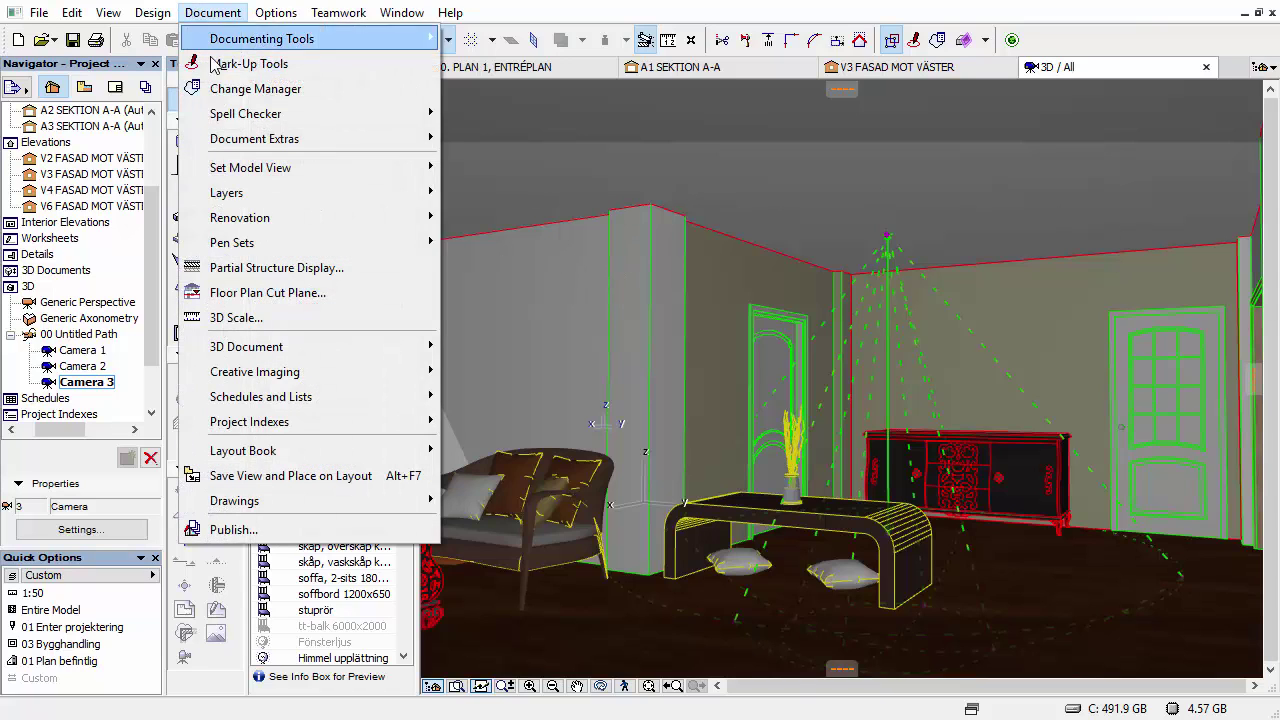
mouse_move(318, 421)
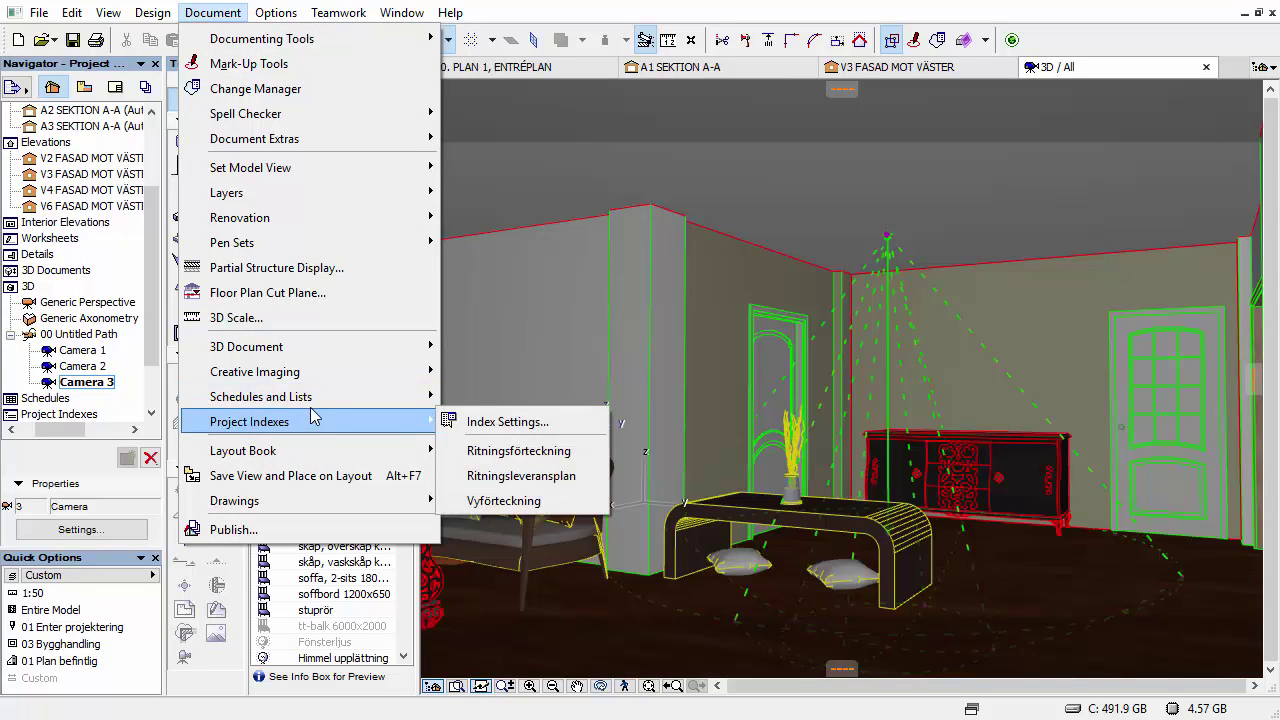
mouse_move(352, 371)
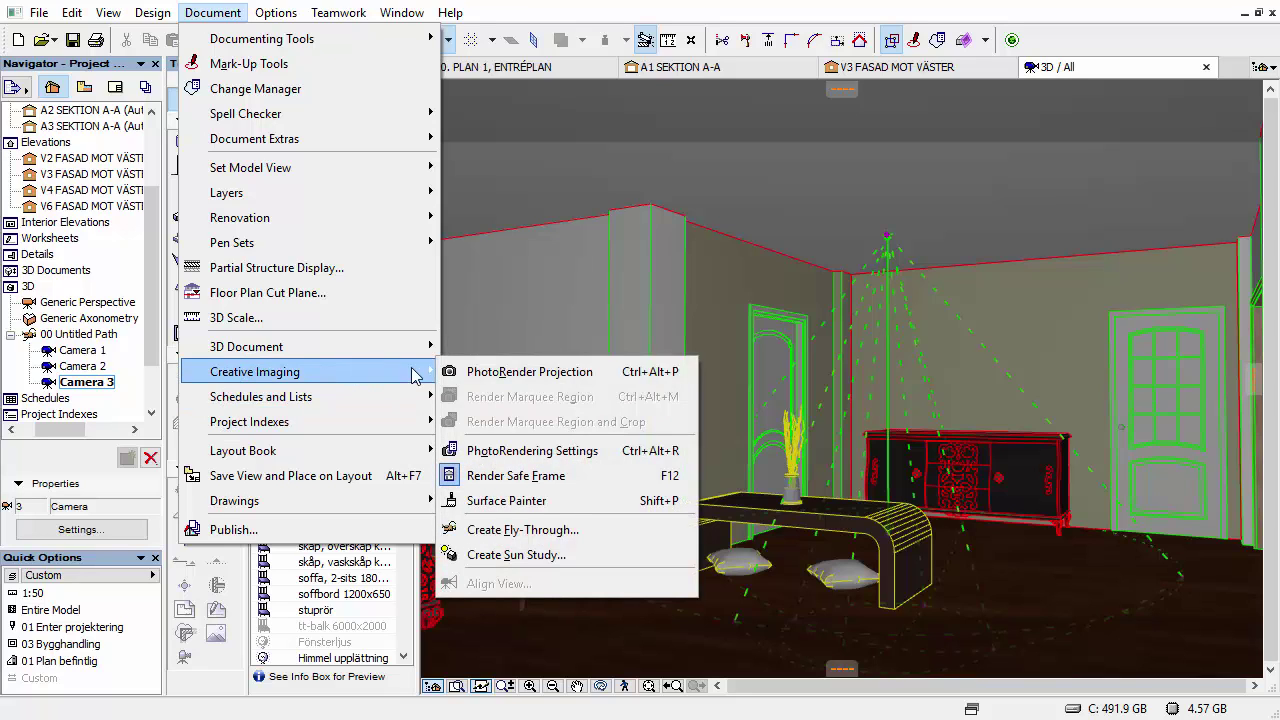
click(470, 371)
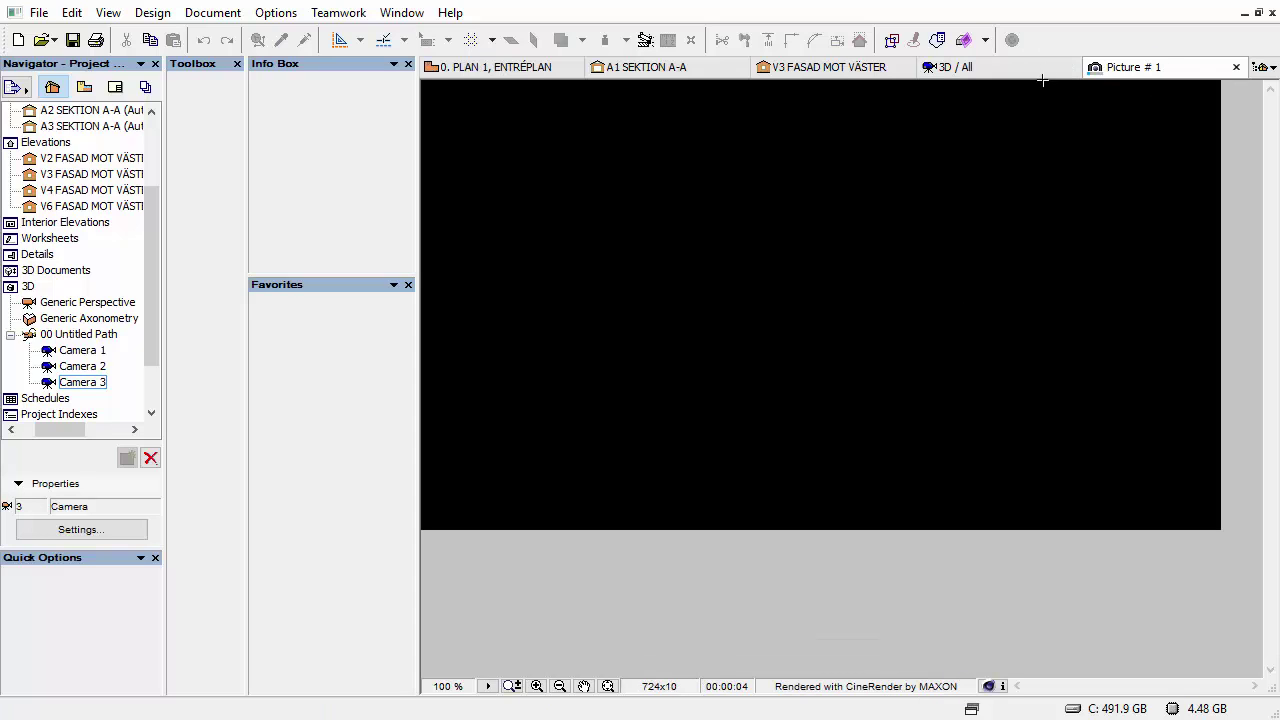
click(1236, 67)
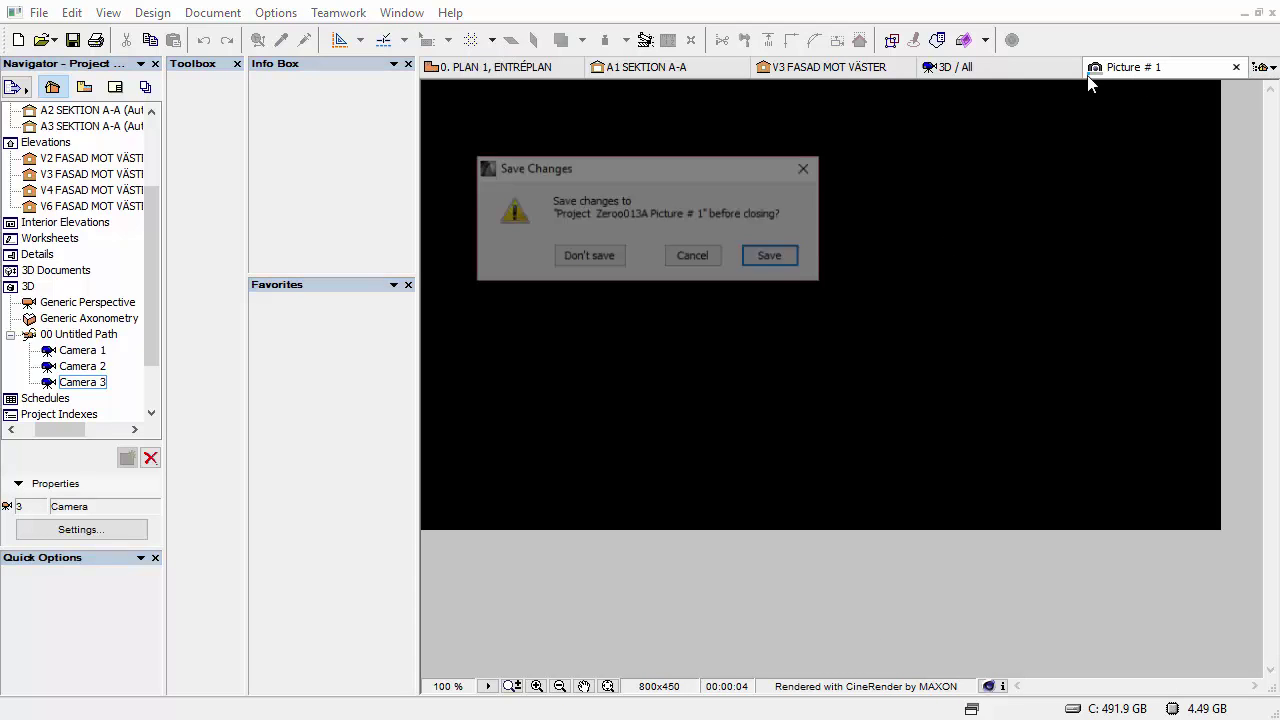
click(598, 264)
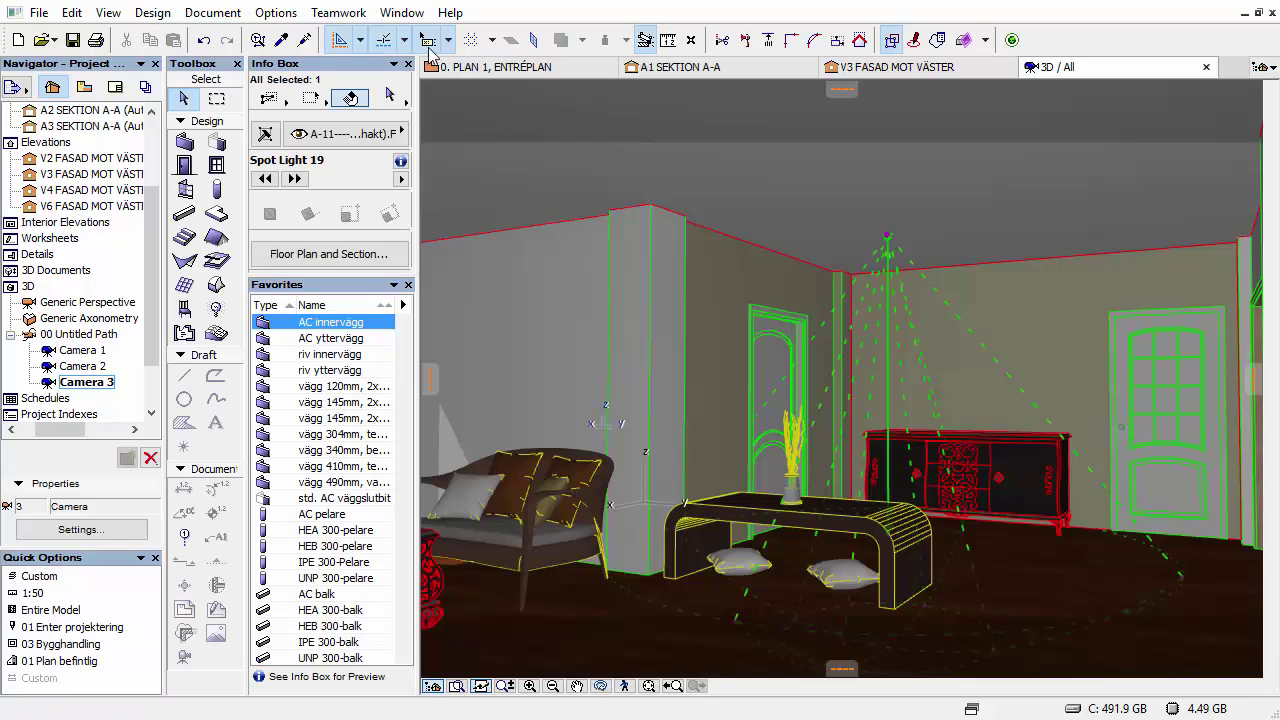
- Load the scene MN_Interior Views (Physical Sky) Preview - Fast in the PhotoRendering settings, with CineRender by MAXON as the engine
click(212, 12)
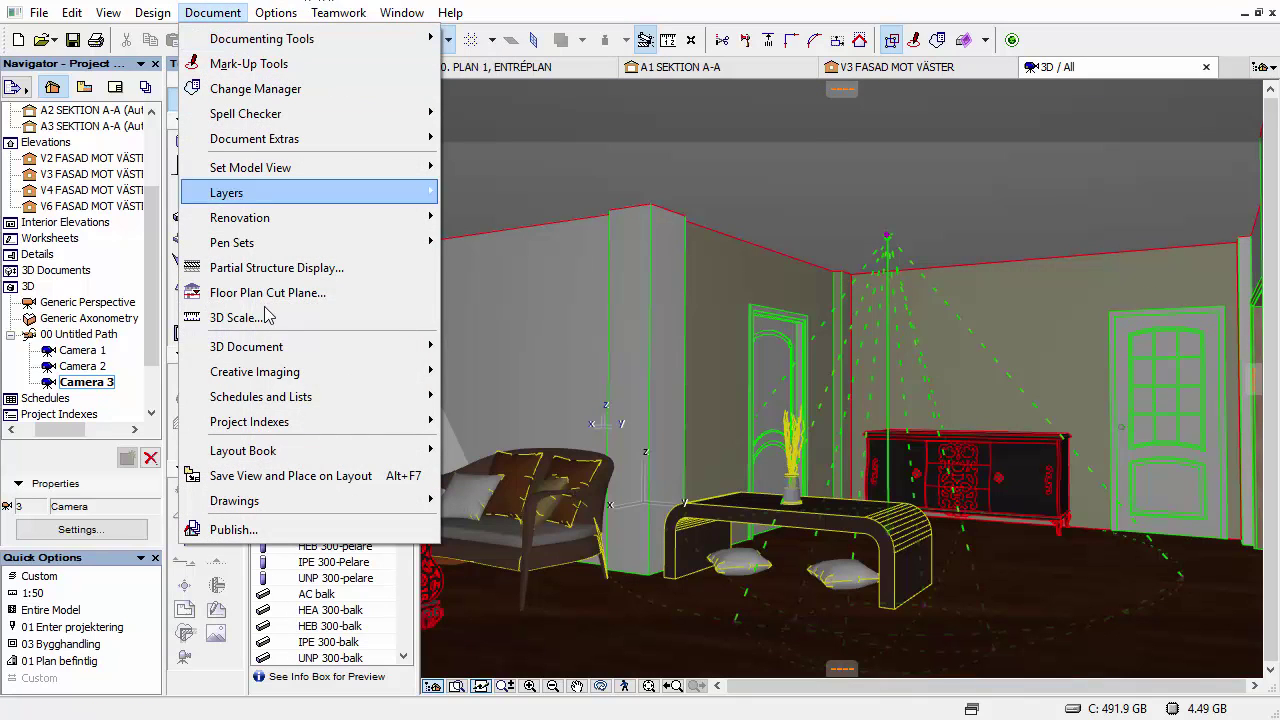
mouse_move(320, 378)
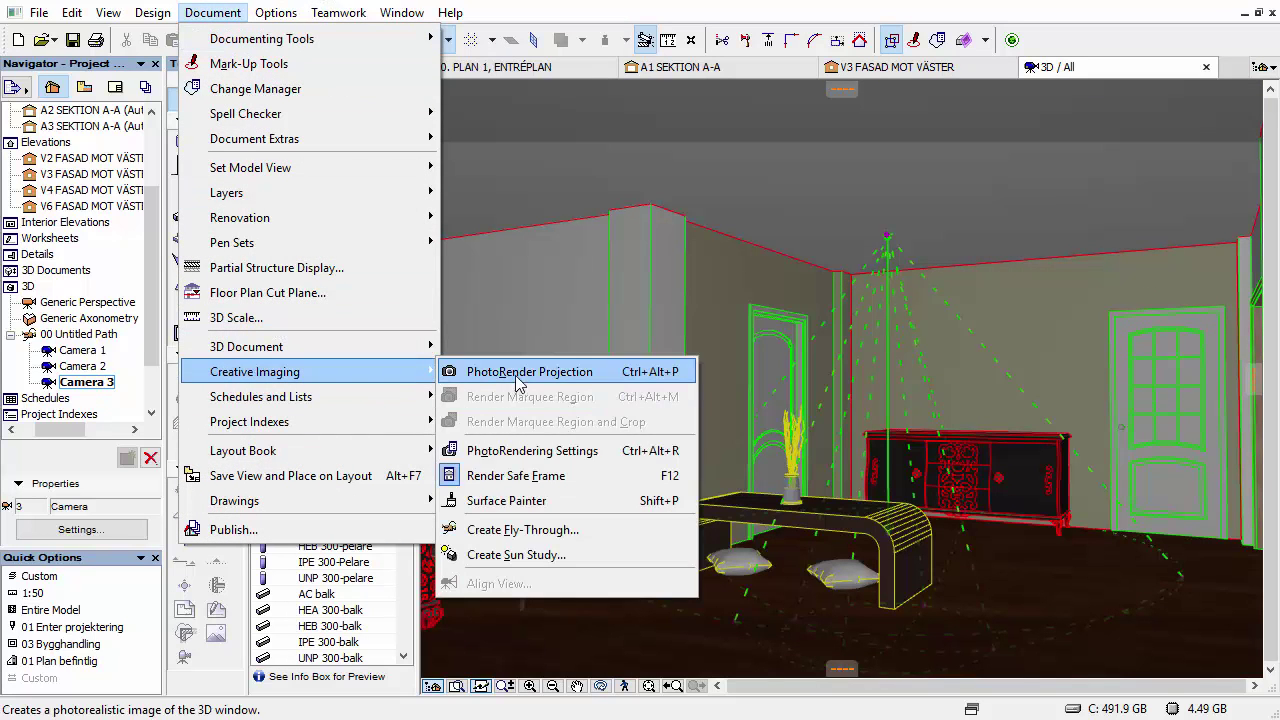
click(533, 451)
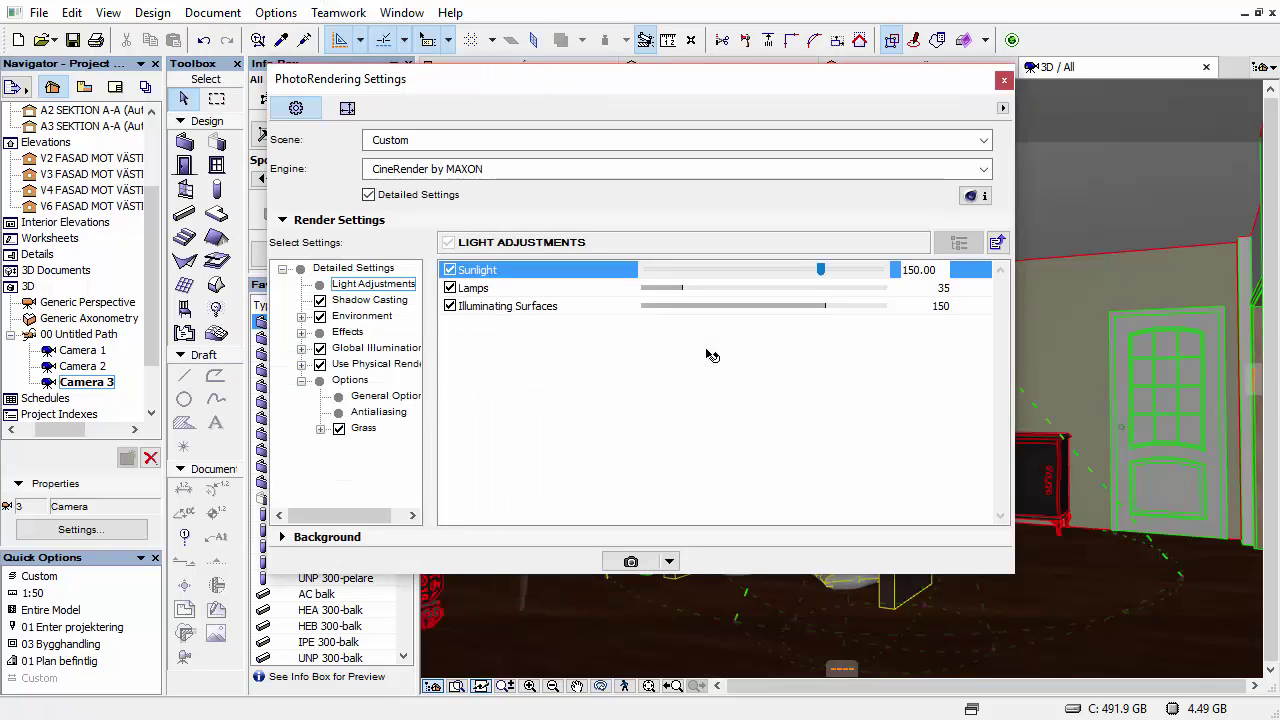
drag(430, 380, 508, 376)
click(516, 172)
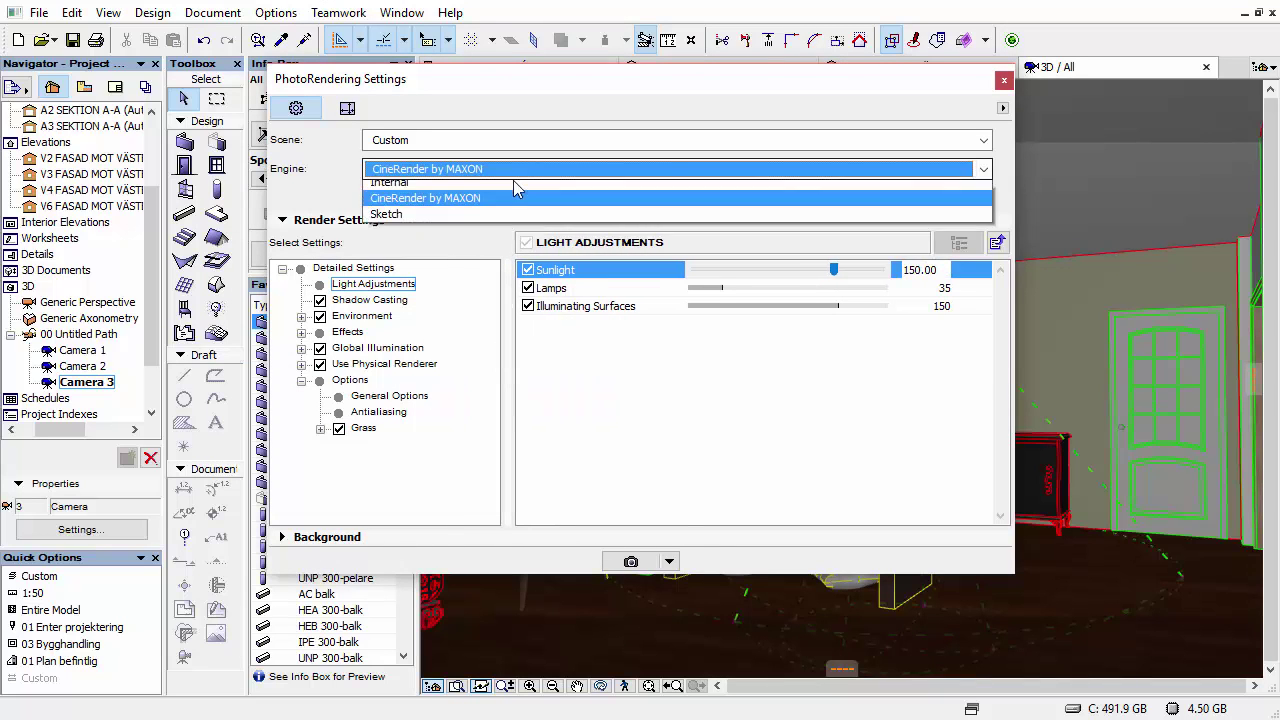
click(500, 204)
click(508, 140)
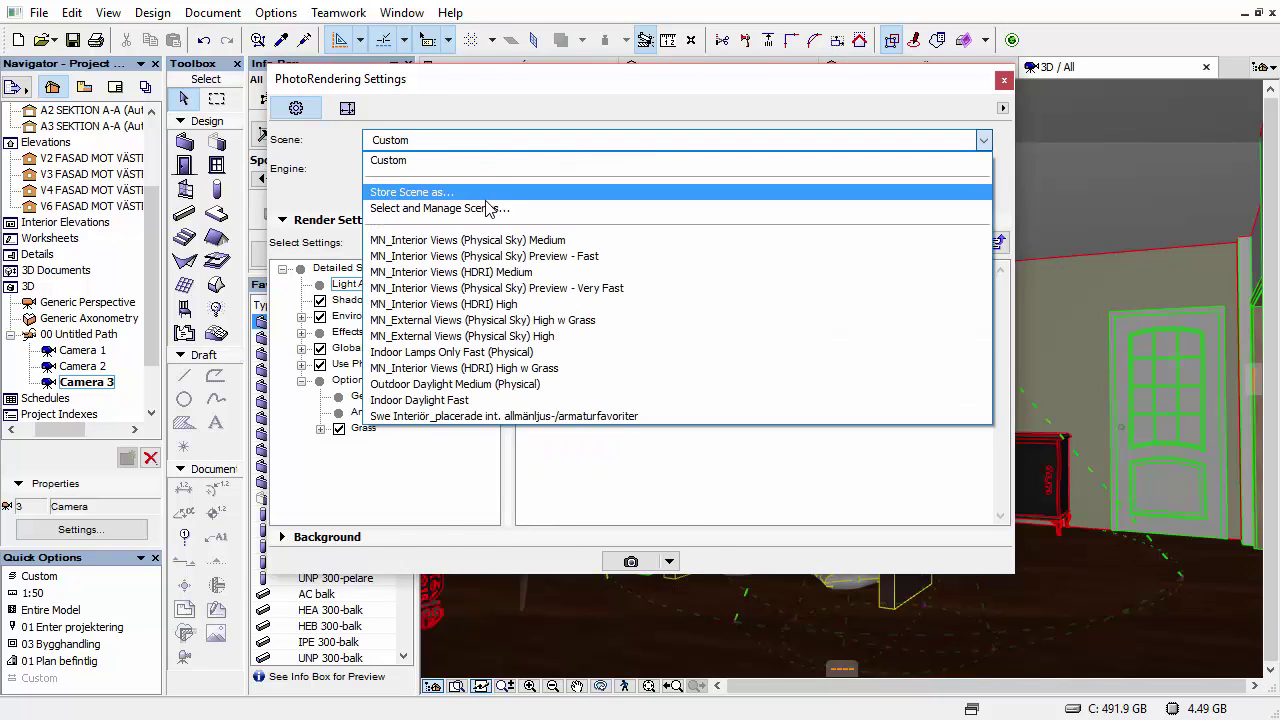
click(460, 206)
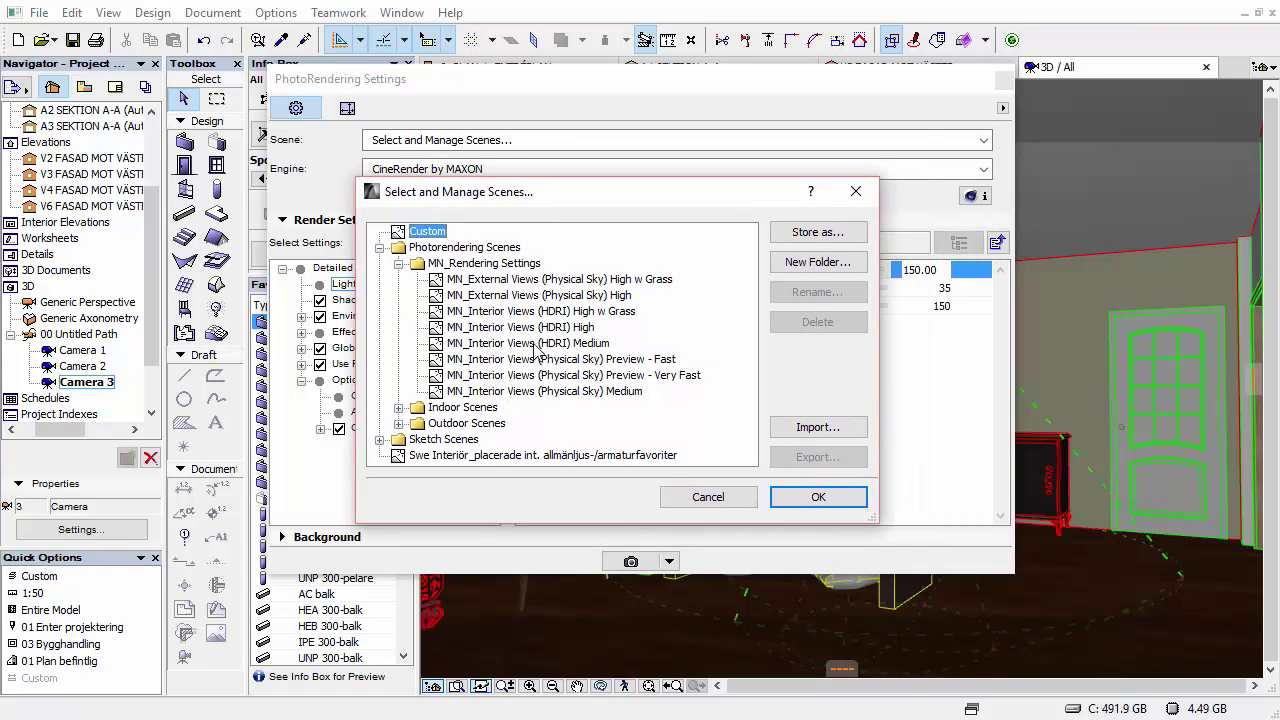
click(634, 360)
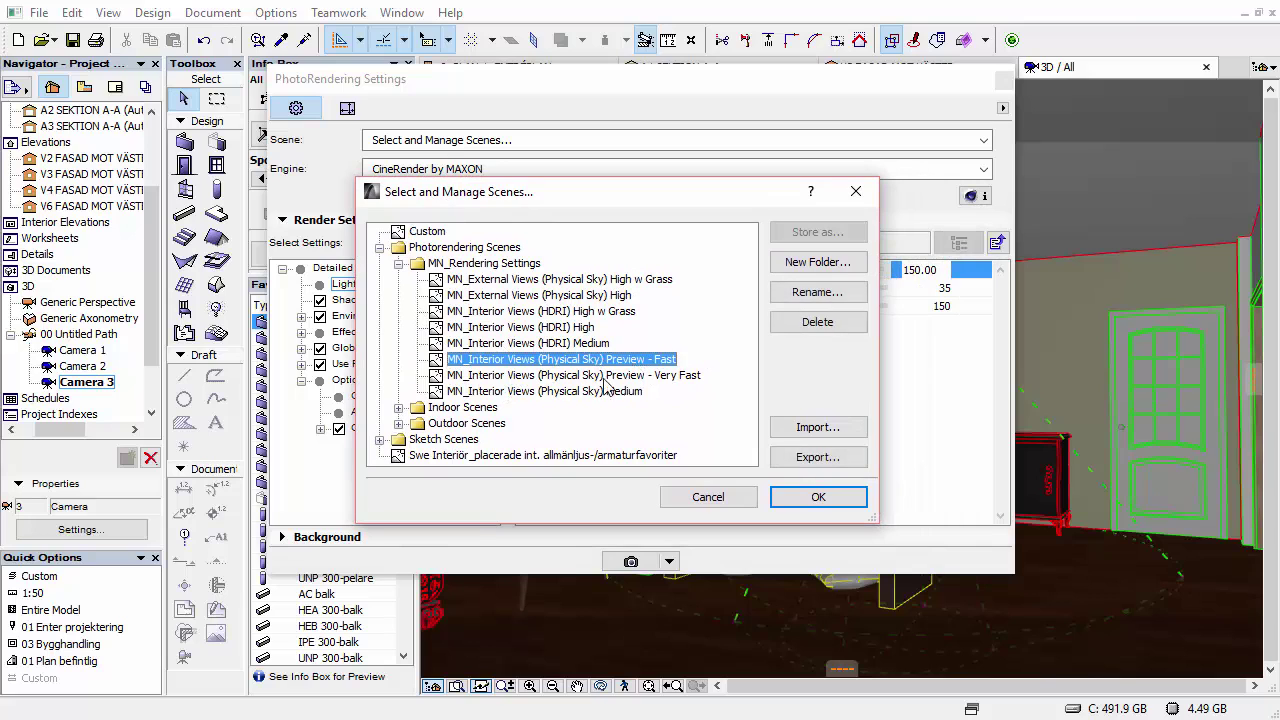
click(817, 497)
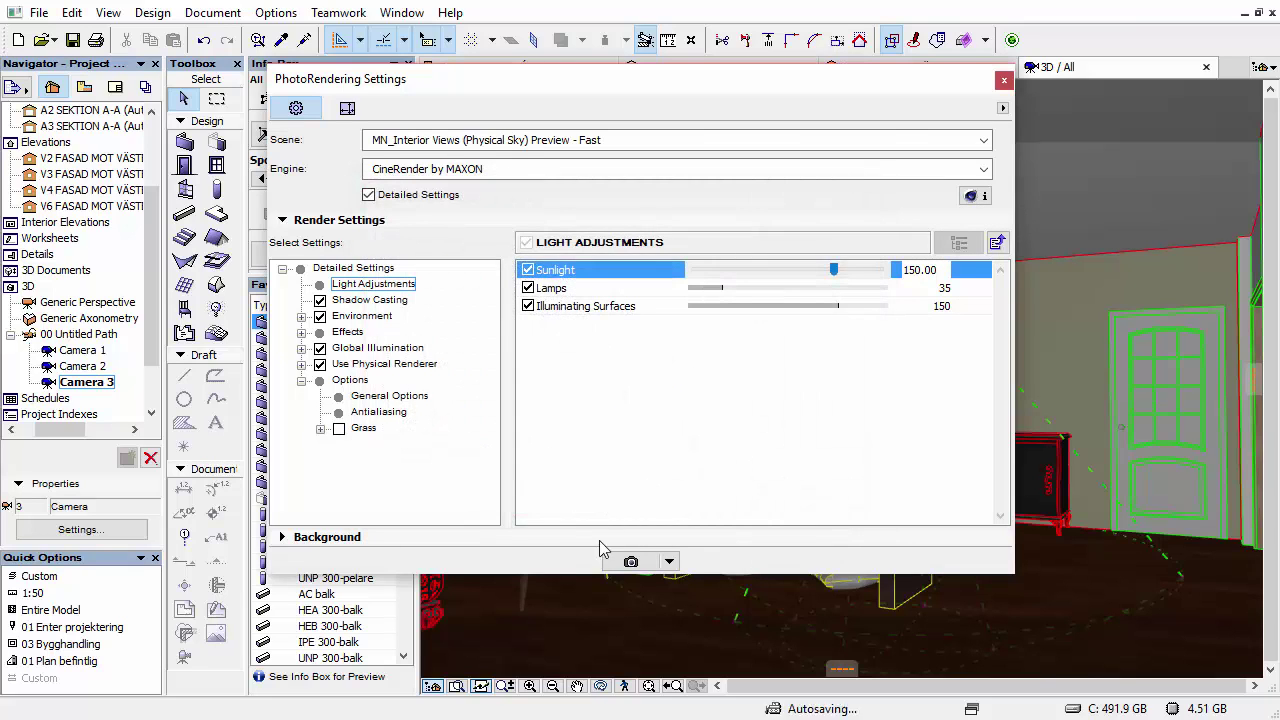
- Render the current interior view with the chosen scene and close the PhotoRendering settings
click(630, 562)
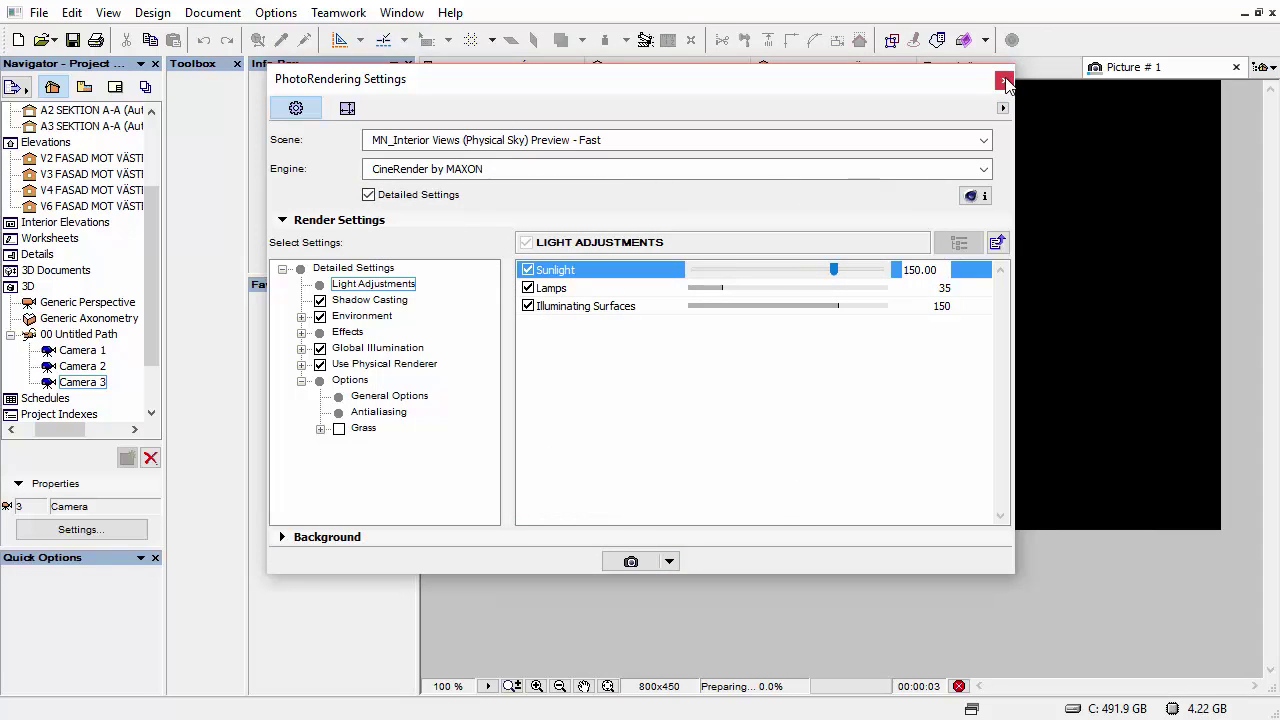
click(1005, 80)
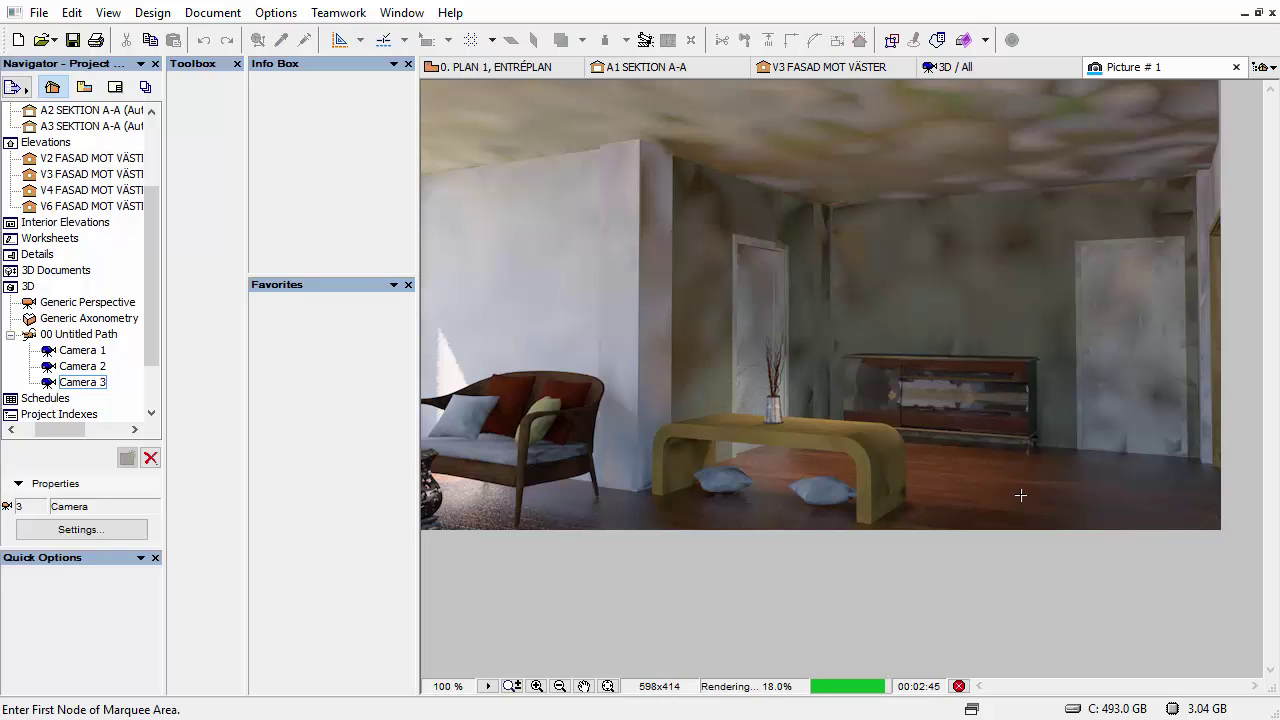
click(985, 500)
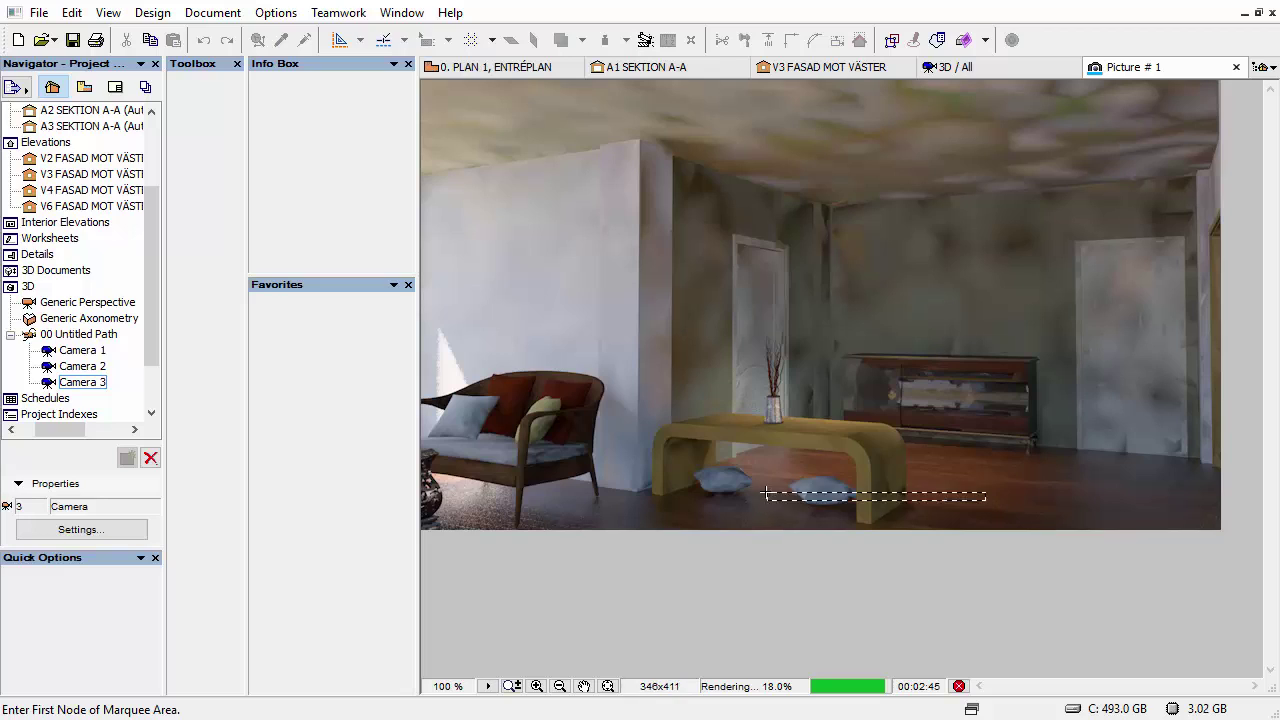
click(810, 427)
key(Escape)
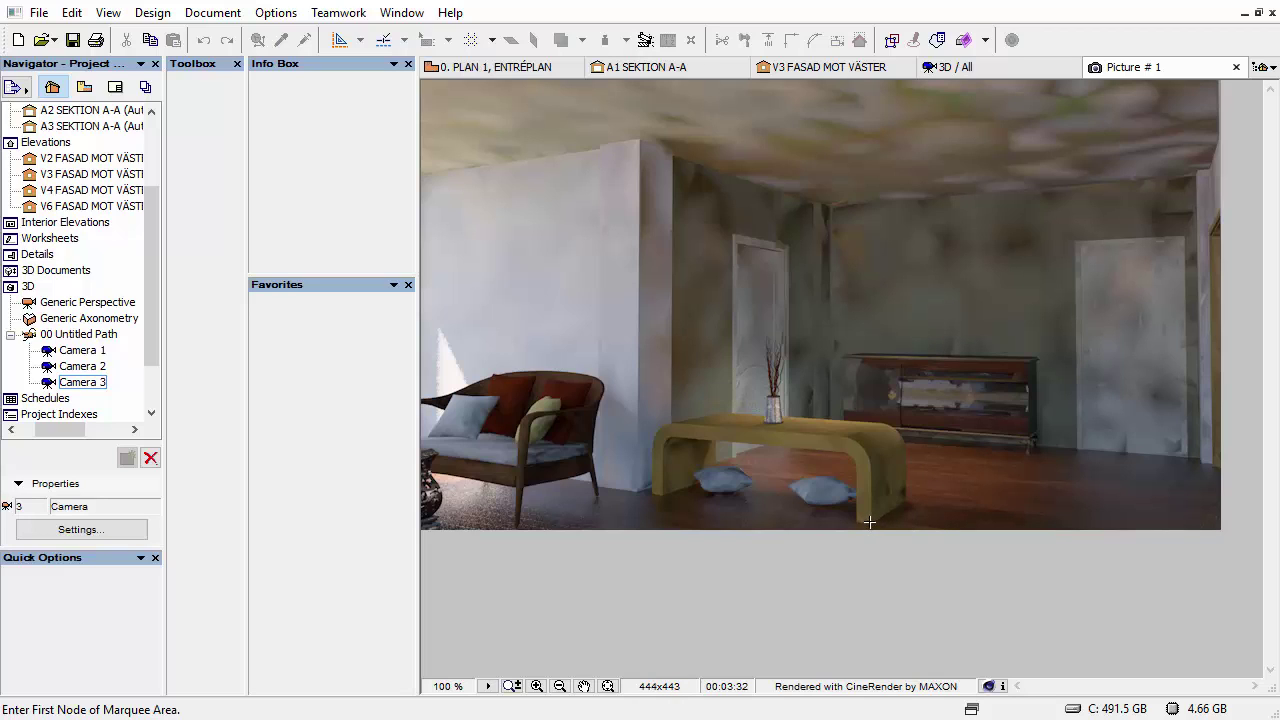
- Close the rendered picture without saving it
click(1236, 67)
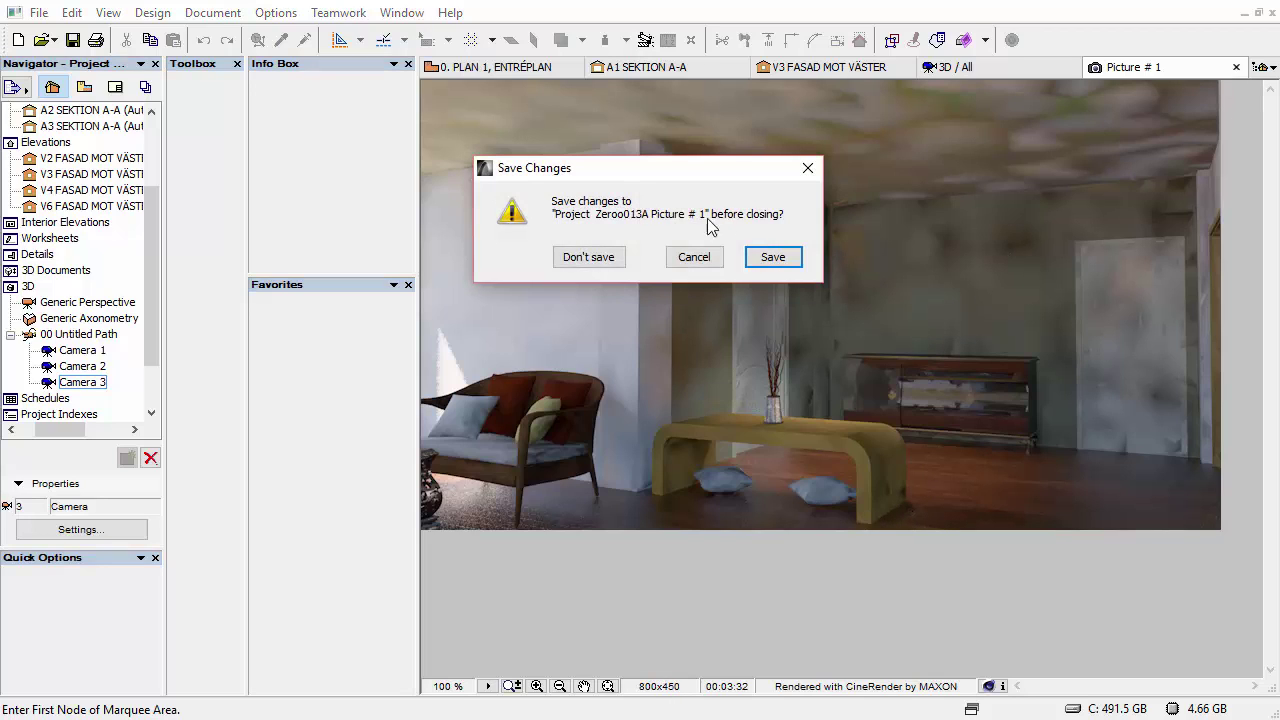
click(590, 258)
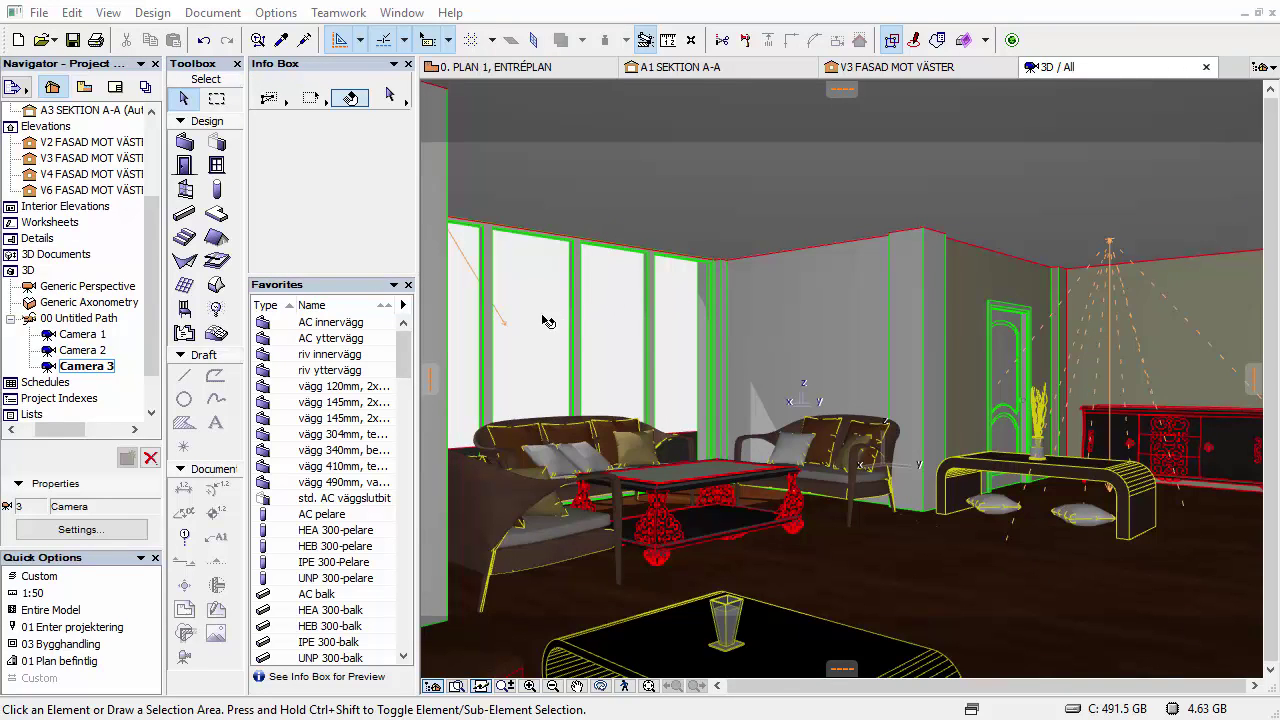
- Open the settings of the entrance spot light and show its Spot Geometry parameters
click(1112, 246)
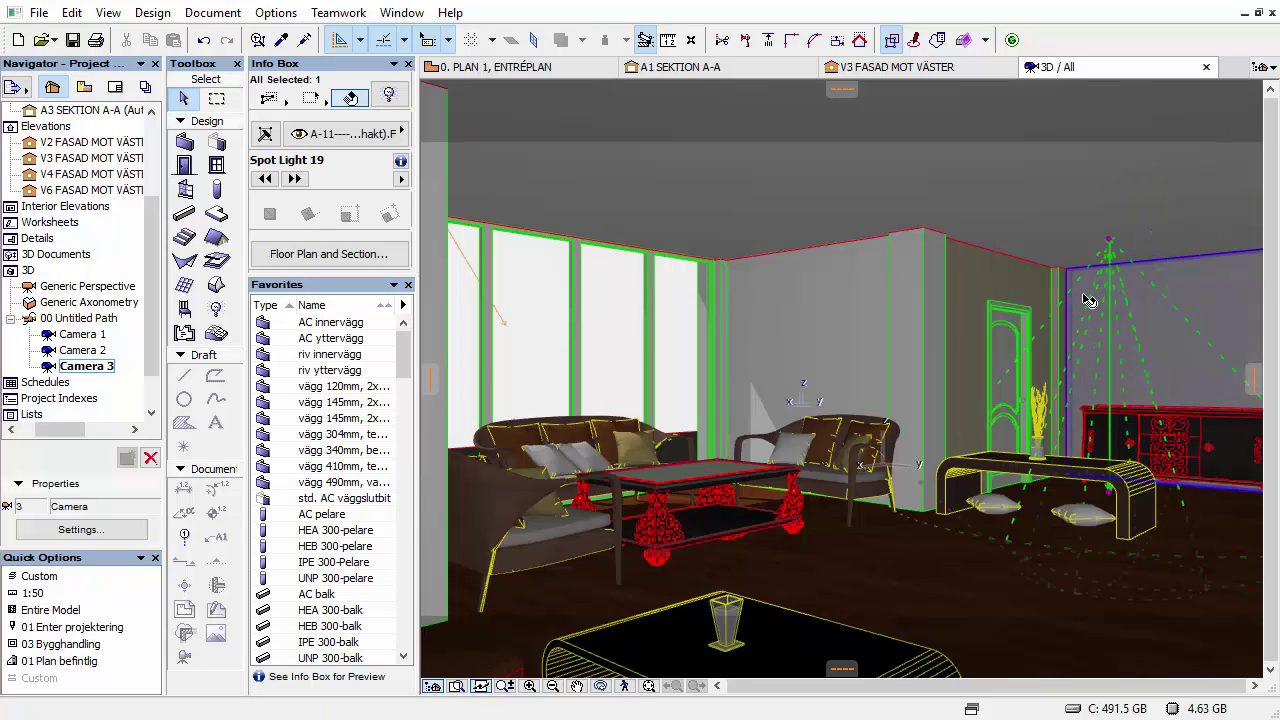
key(ctrl+t)
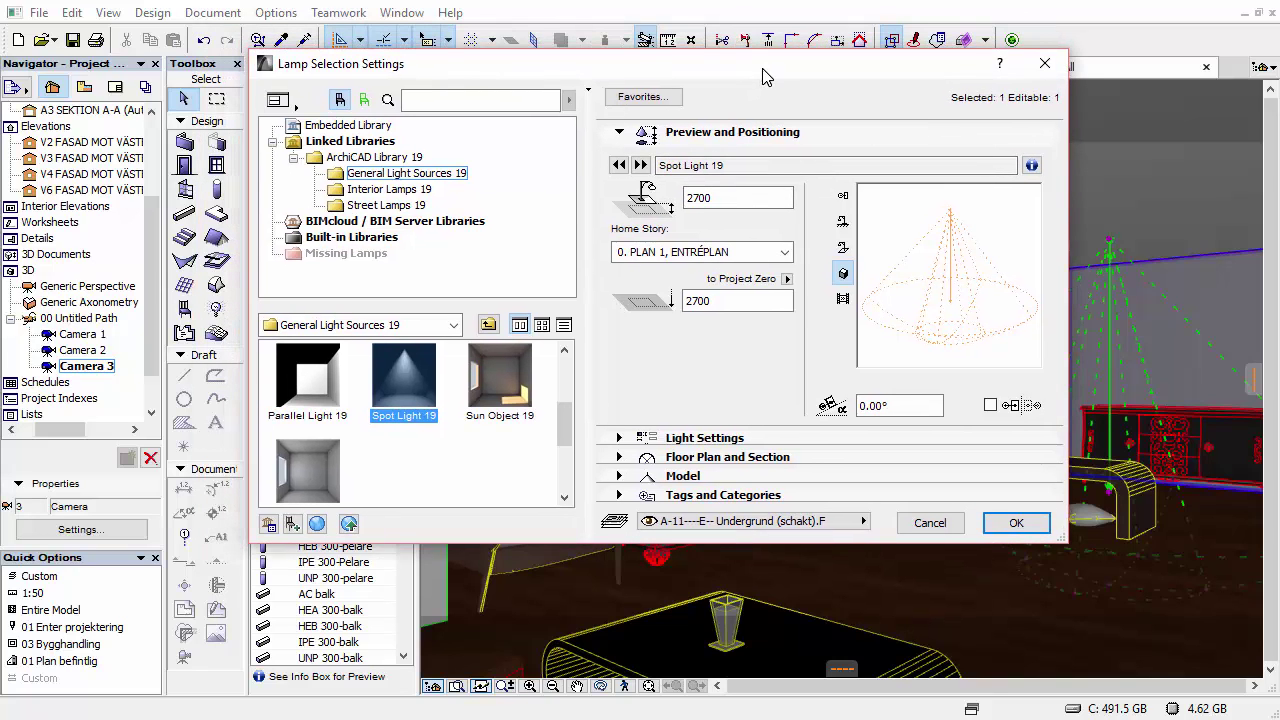
click(845, 440)
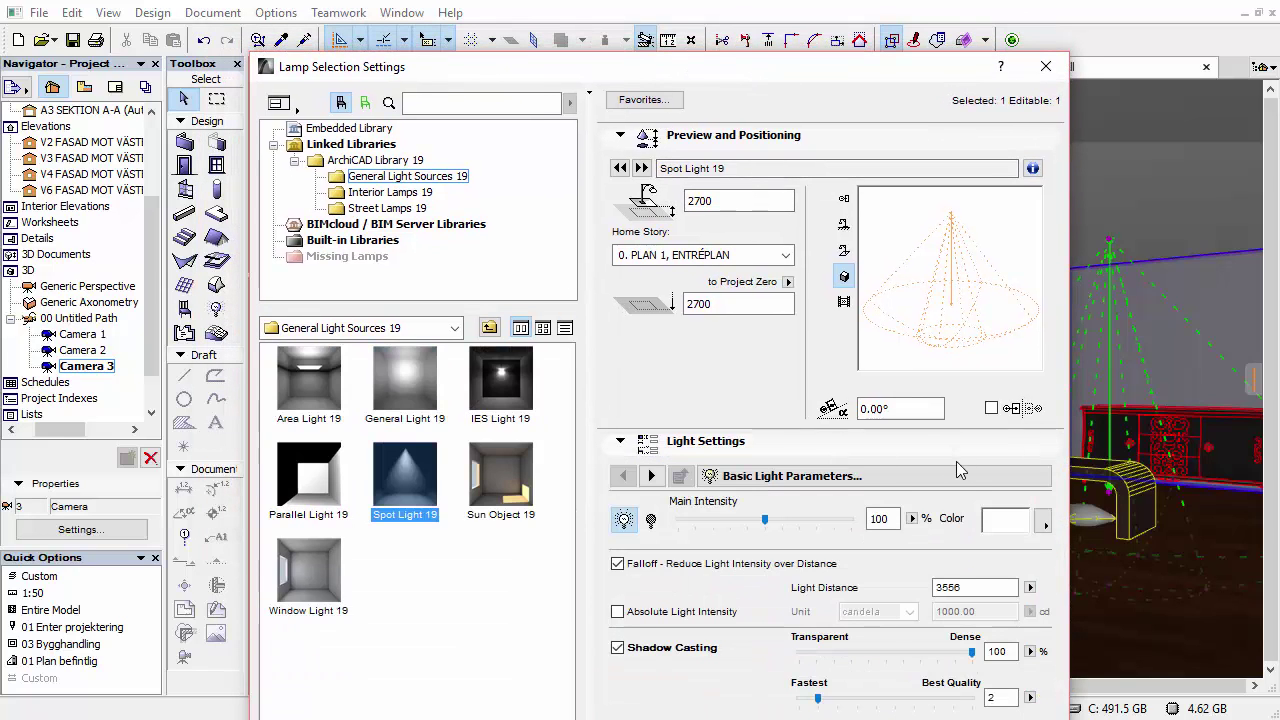
click(958, 476)
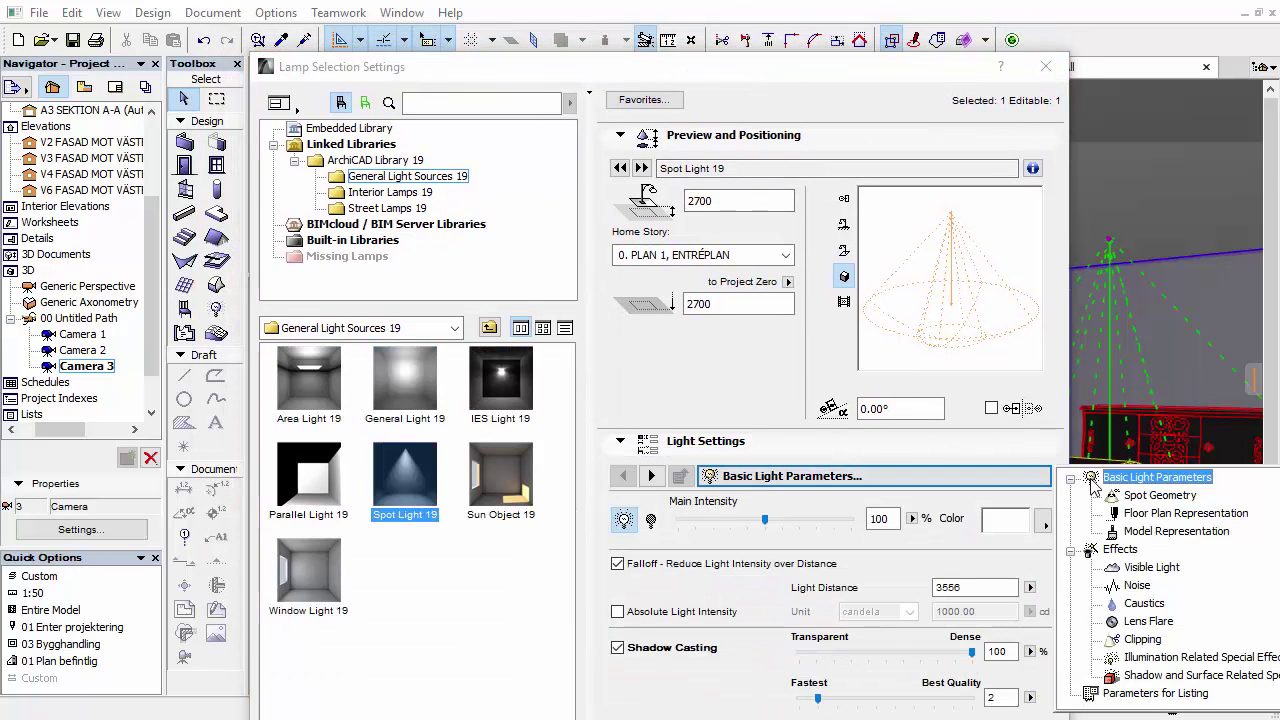
click(1150, 496)
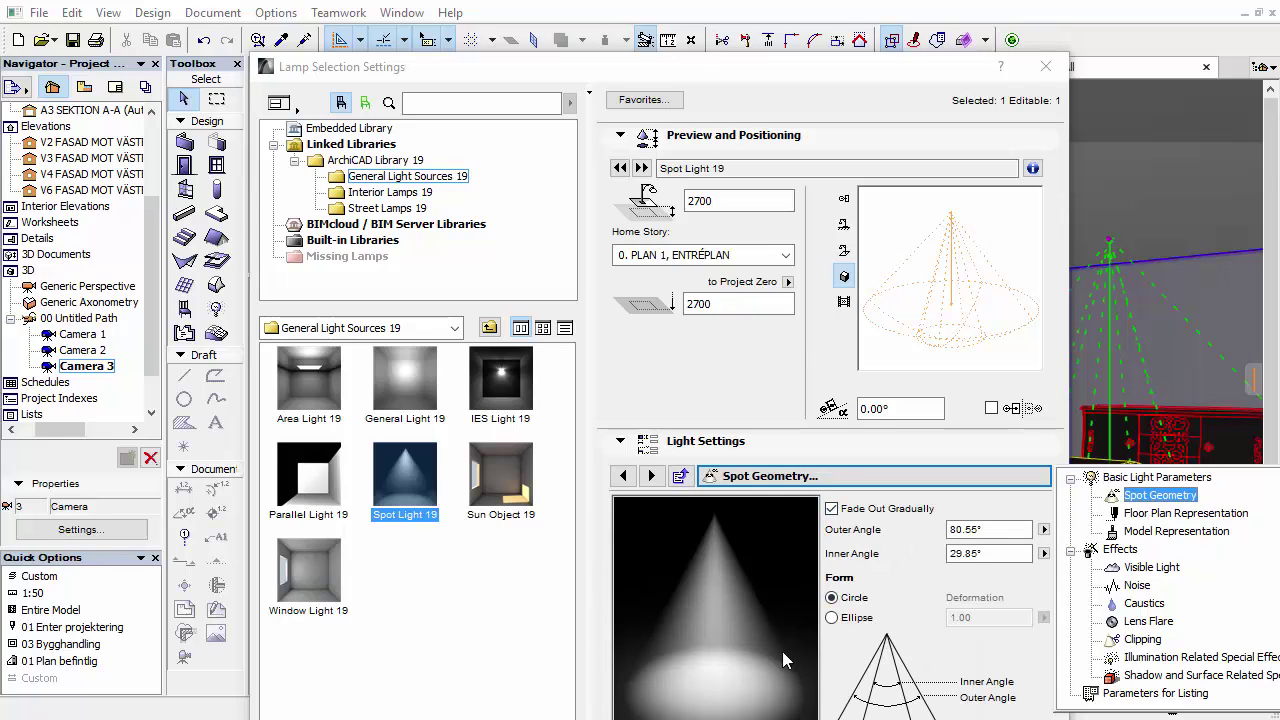
- Review the spot light's form, outer and inner angle options, and close its settings with the light deselected
click(838, 628)
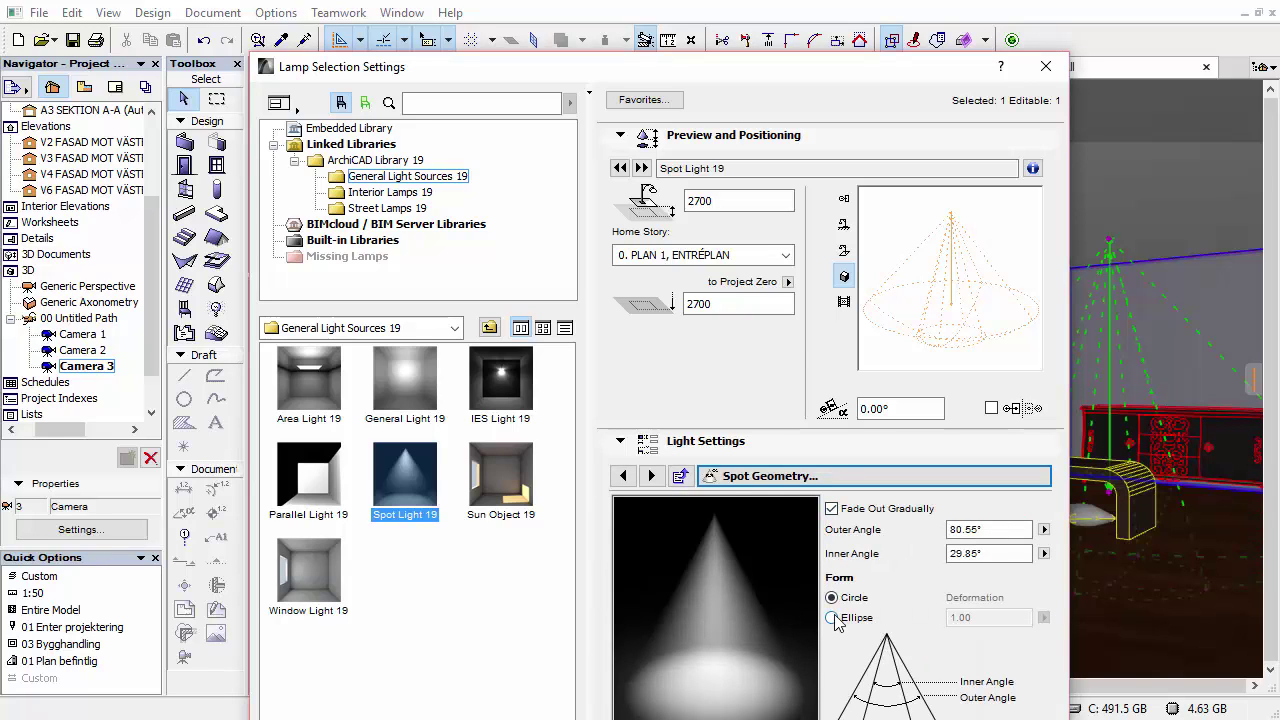
click(833, 619)
click(832, 598)
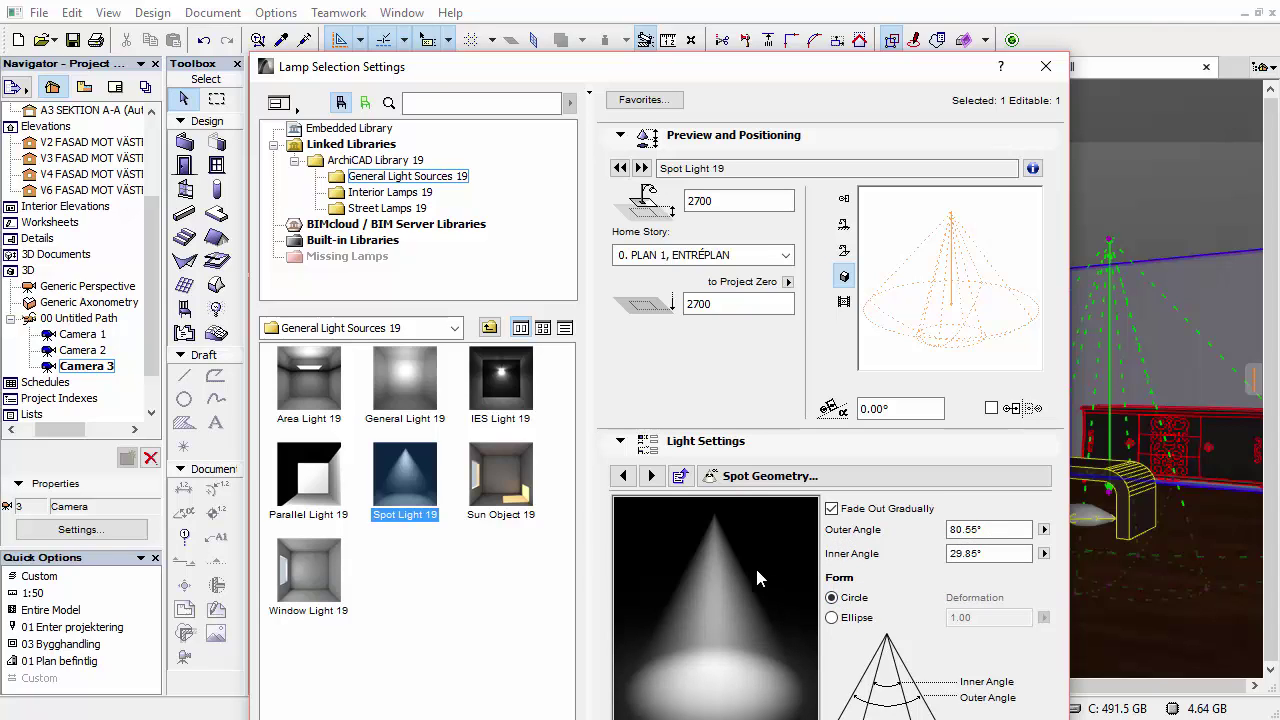
click(1028, 553)
drag(759, 76, 751, 34)
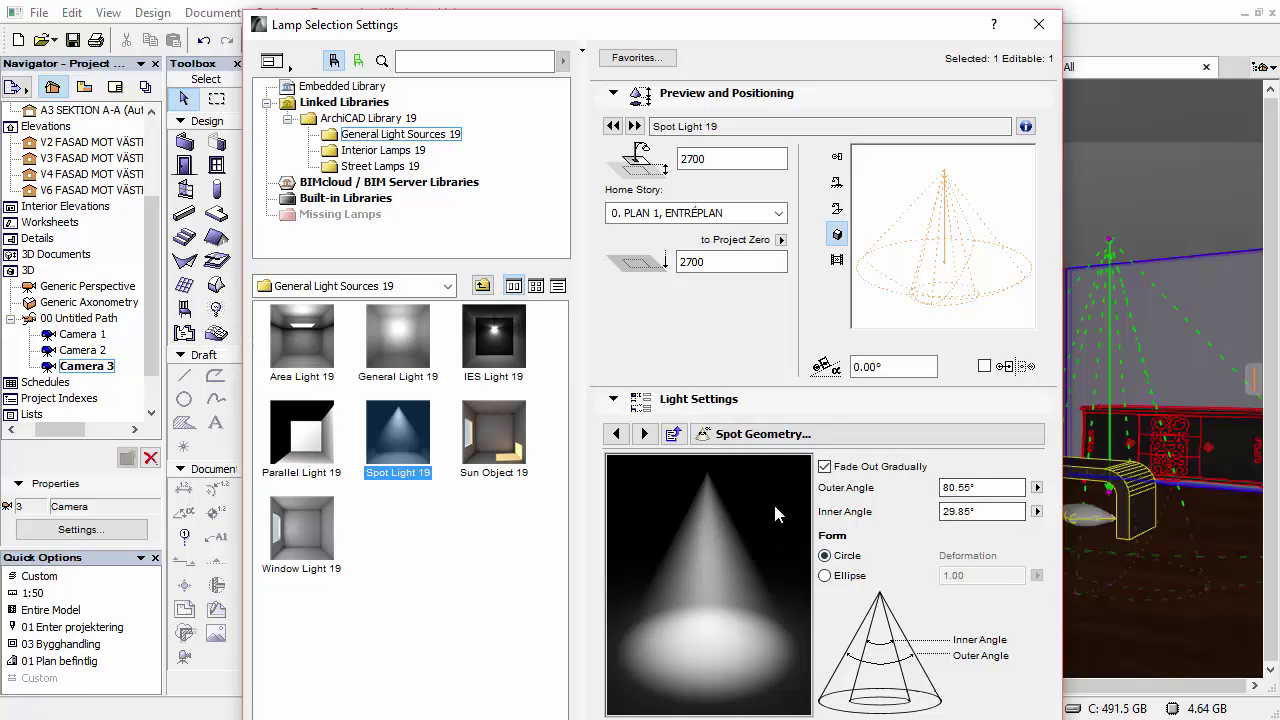
click(809, 442)
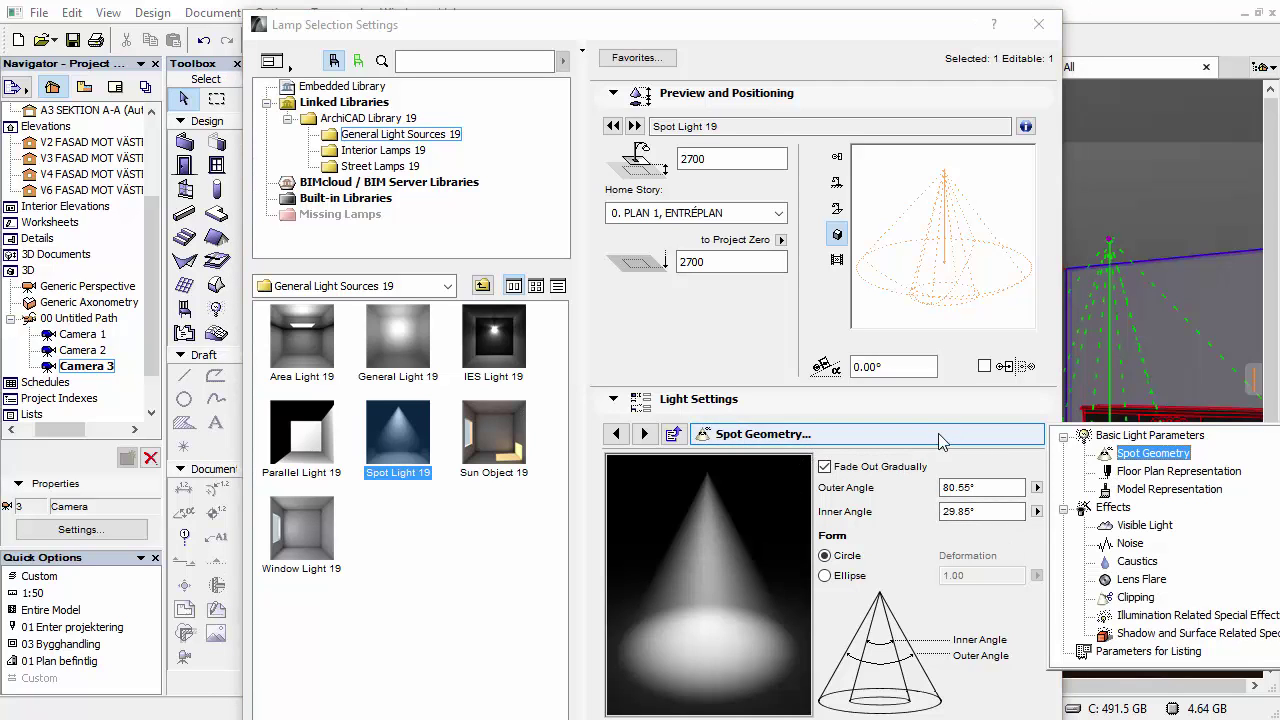
click(960, 472)
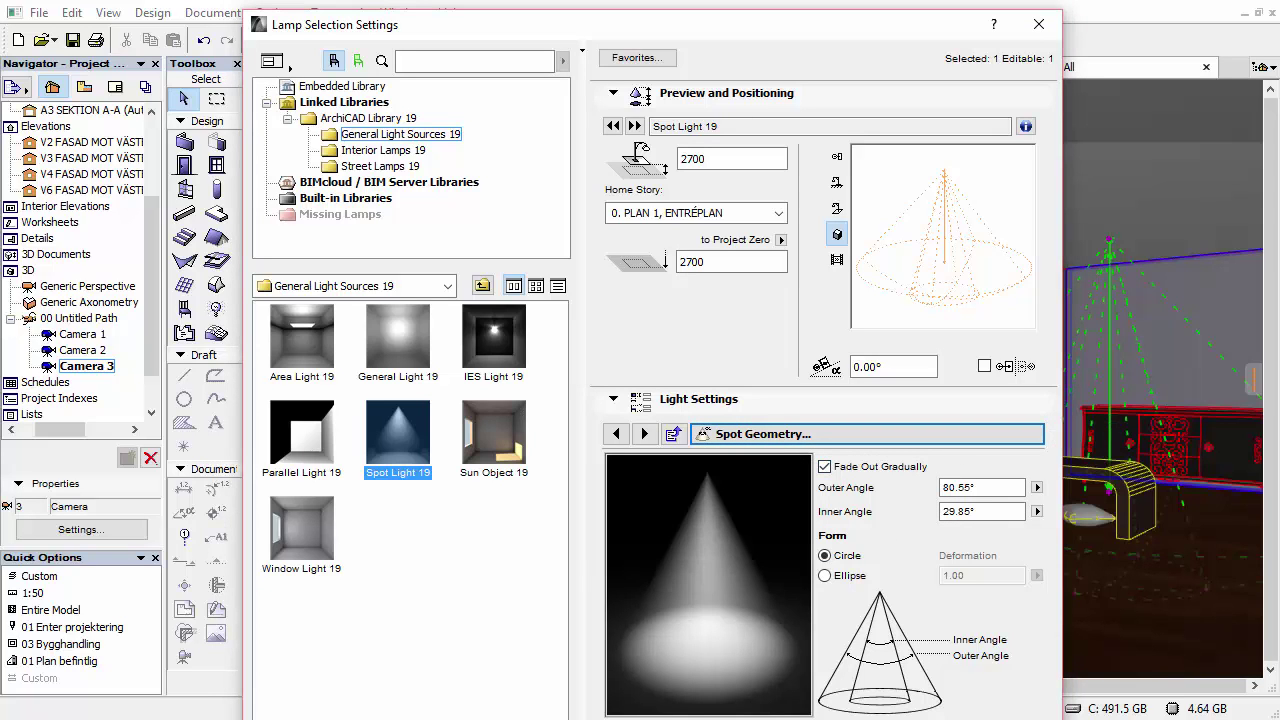
key(Return)
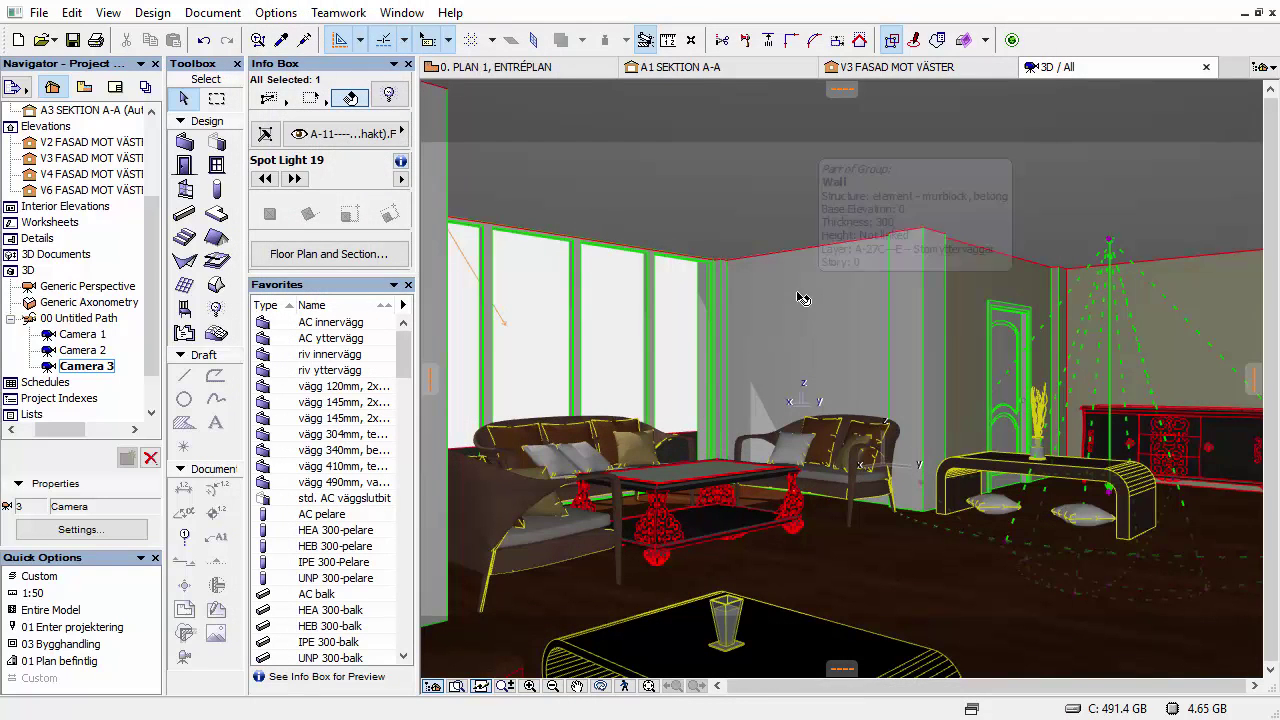
key(Escape)
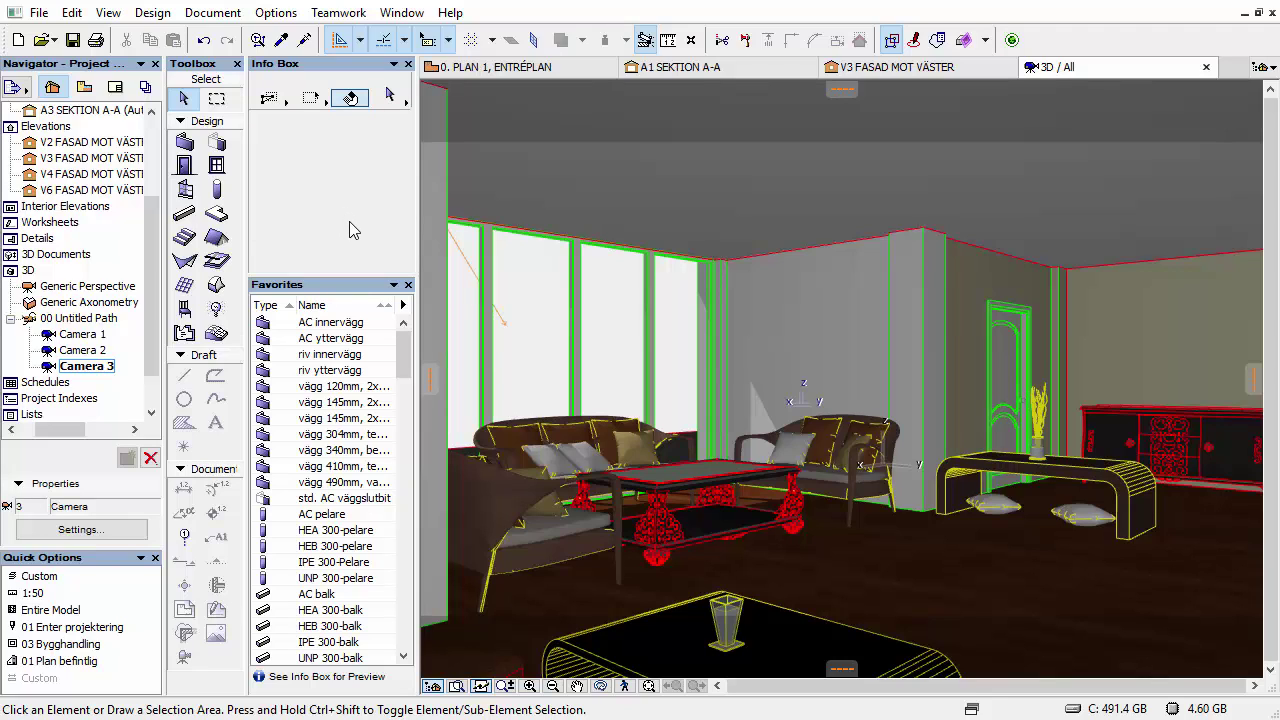
- On the entrance floor plan, open the settings of the lowest IES light in the purple fixture north of the house
key(F2)
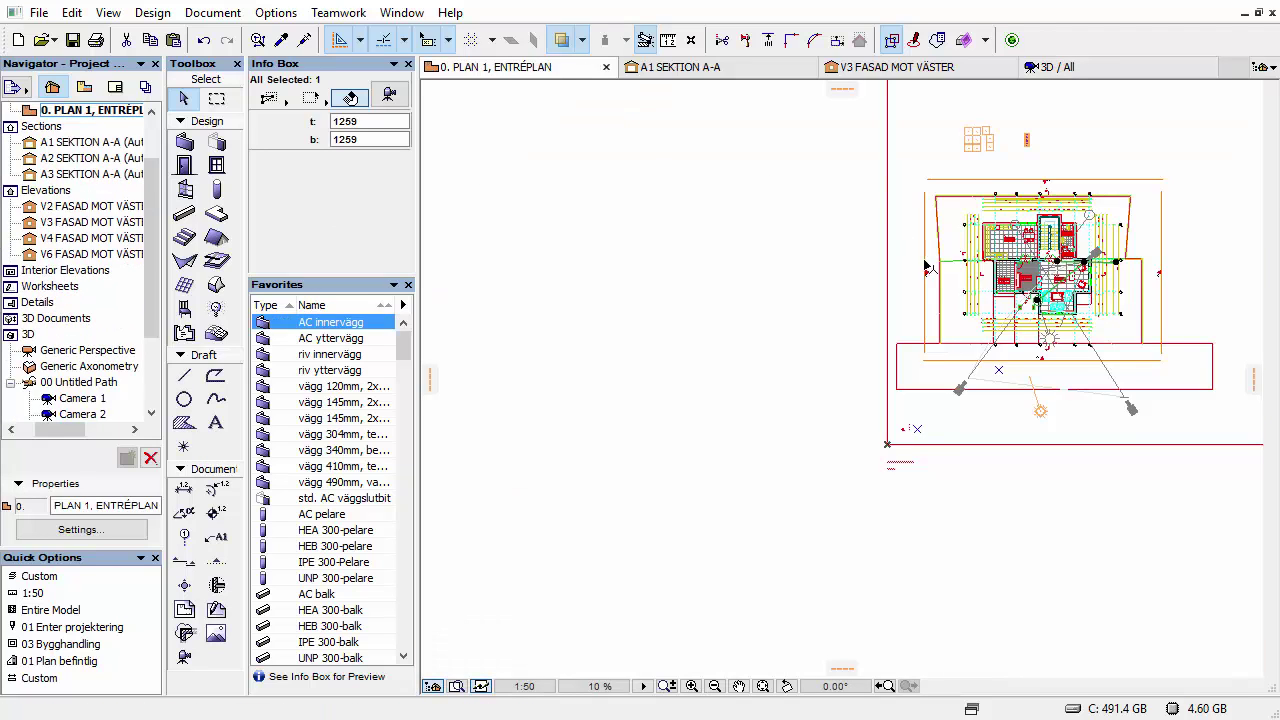
scroll(981, 358, up, 10)
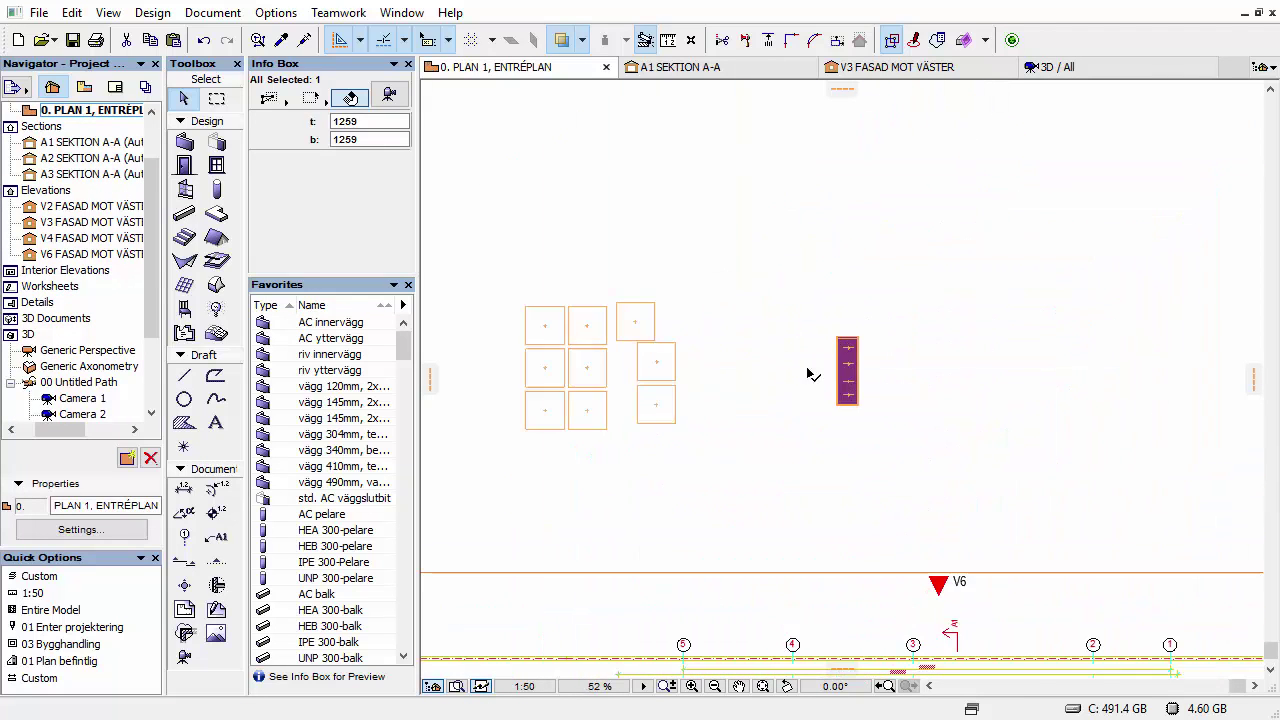
middle_drag(857, 438, 832, 448)
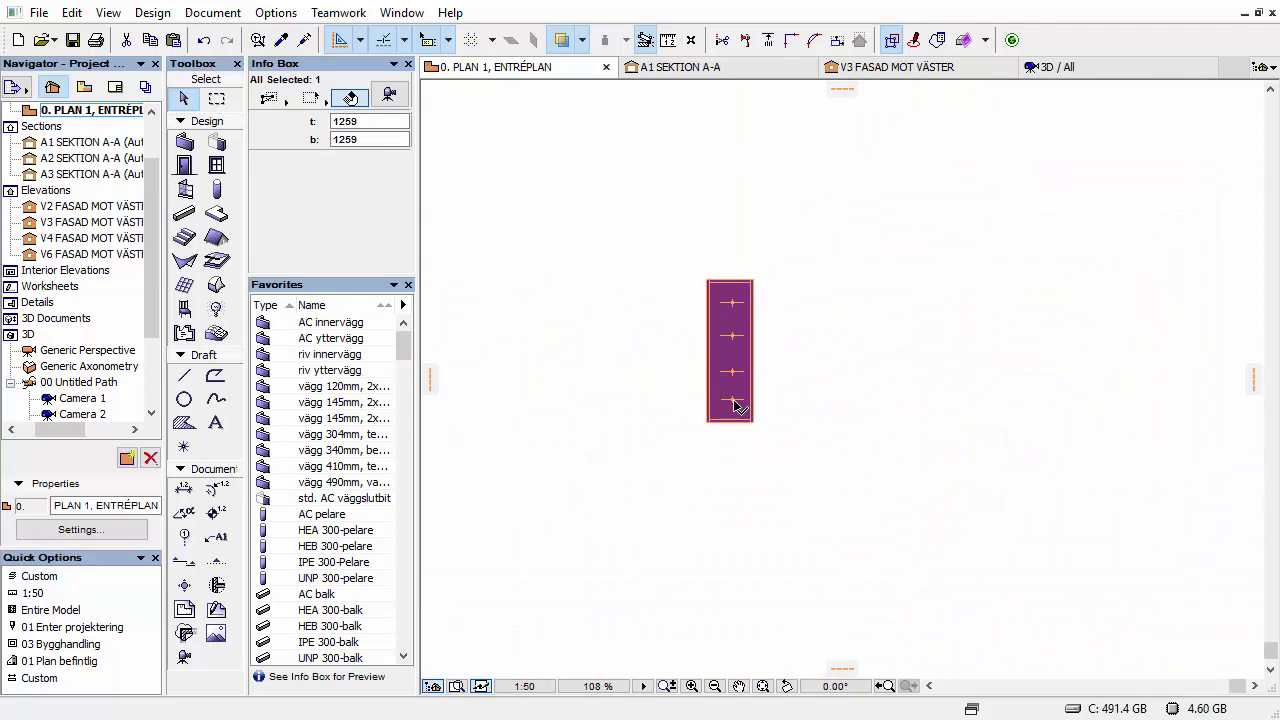
click(732, 400)
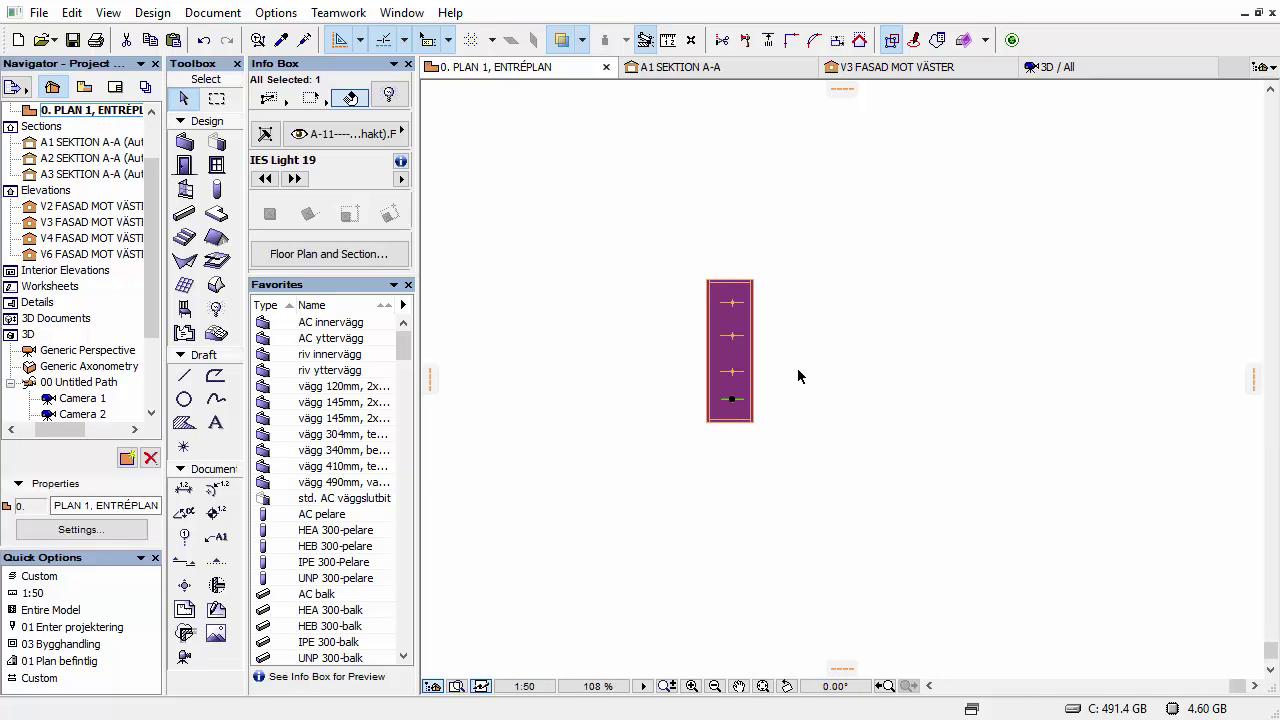
right_click(798, 376)
click(845, 361)
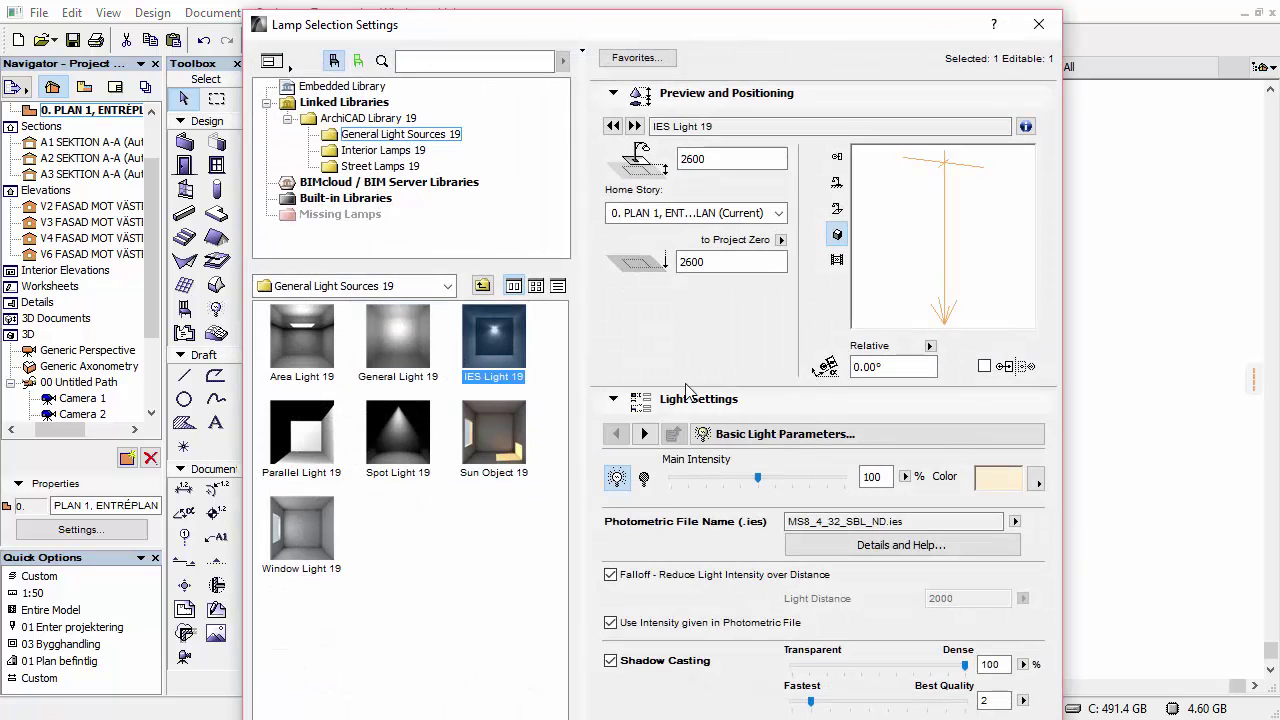
click(840, 235)
mouse_move(746, 35)
mouse_down()
mouse_move(748, 22)
mouse_move(752, 37)
mouse_up()
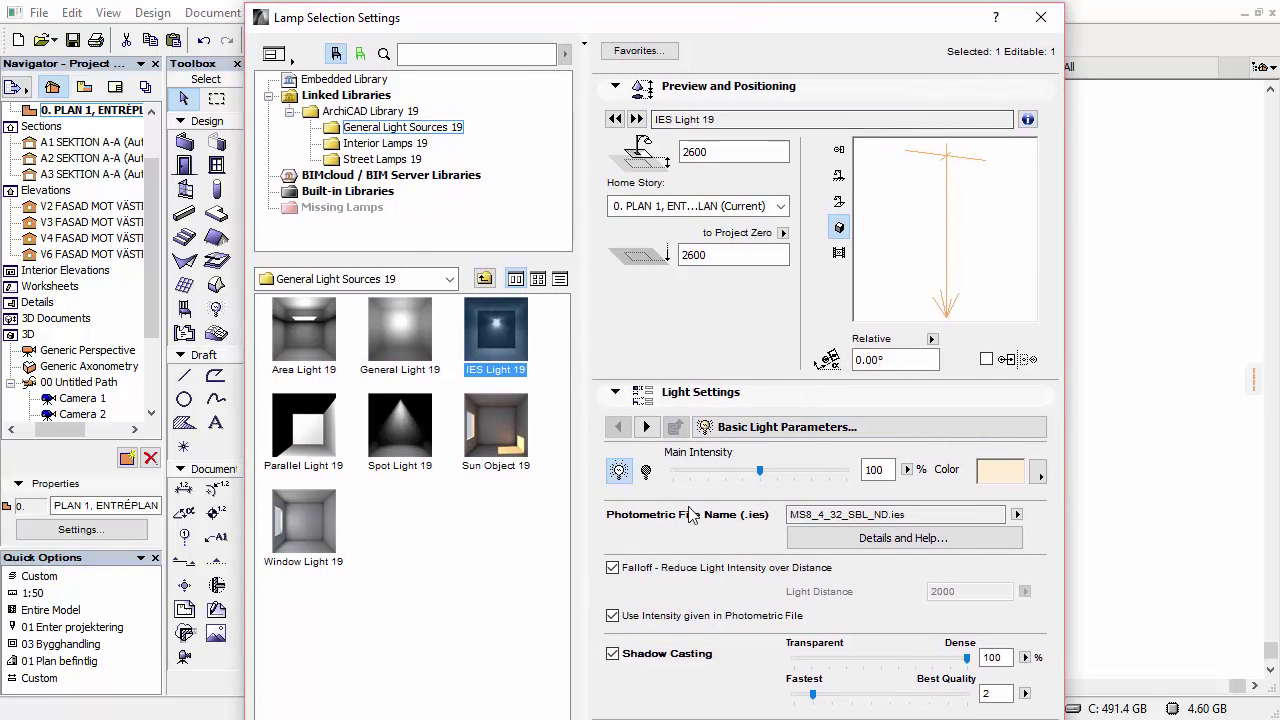
- Examine the IES light's Photometric File Details and the list of available .ies files, and close the settings
click(790, 427)
click(1130, 446)
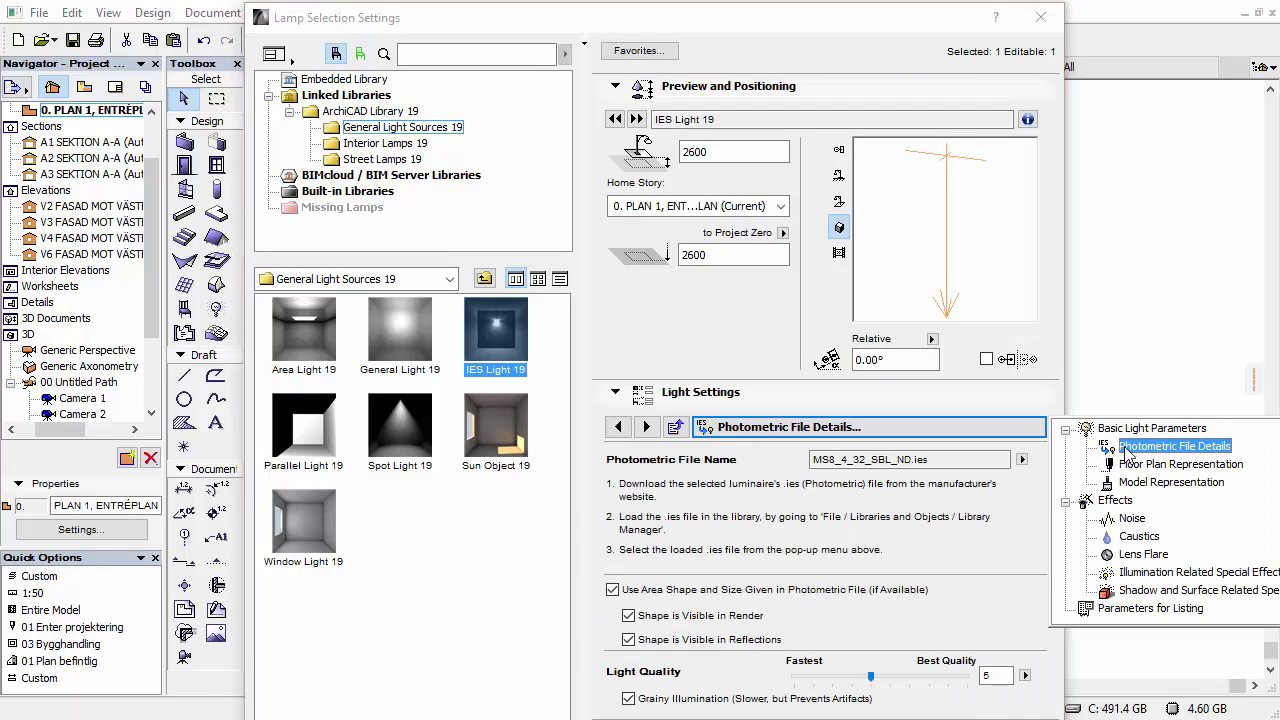
click(1021, 459)
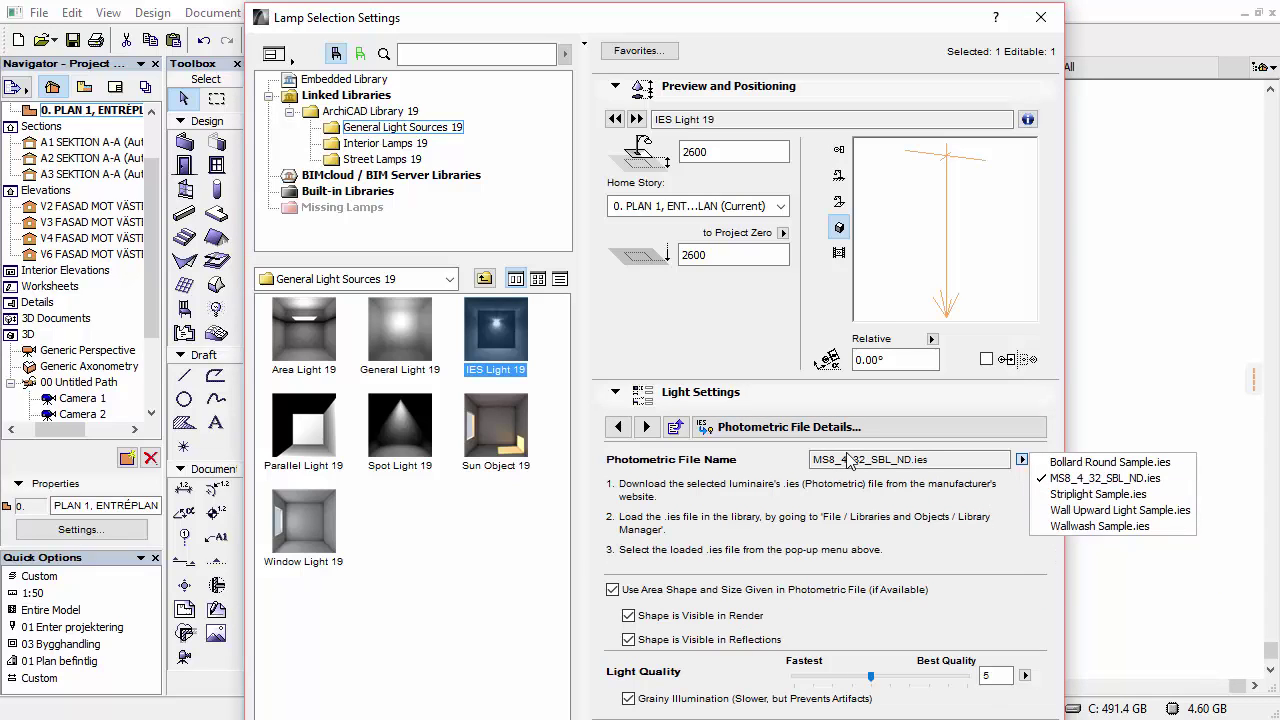
click(990, 568)
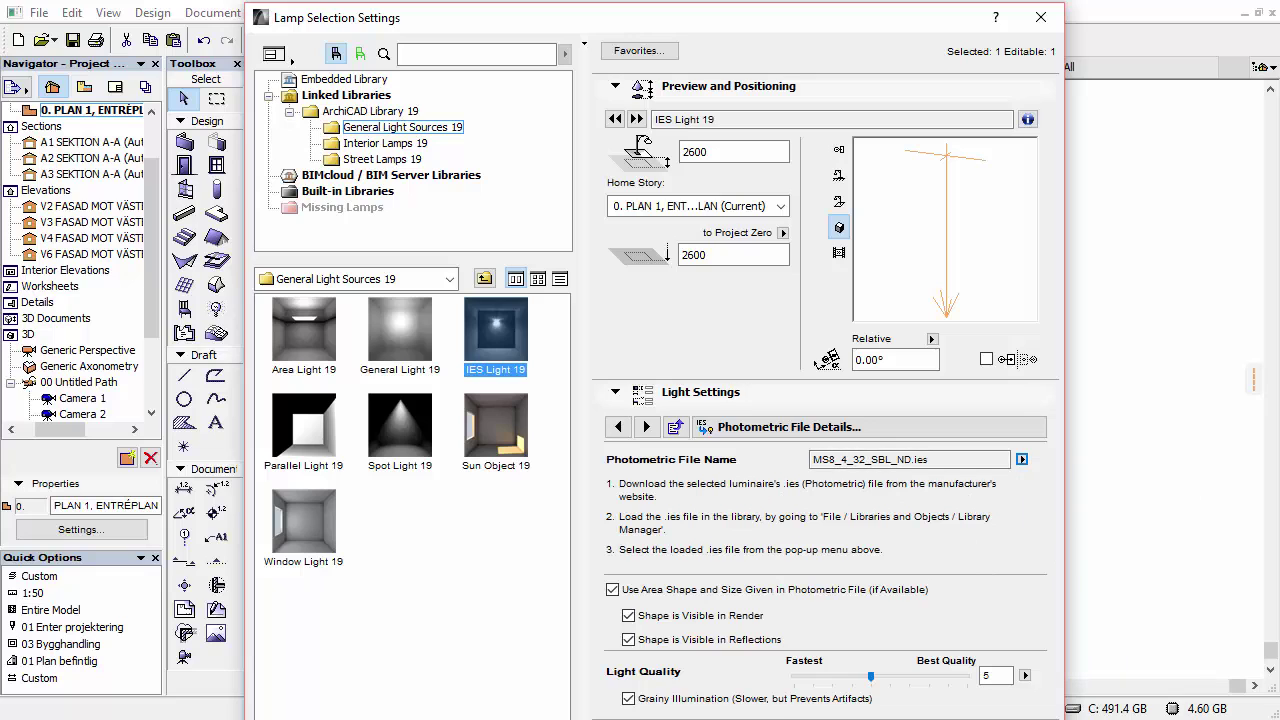
key(Return)
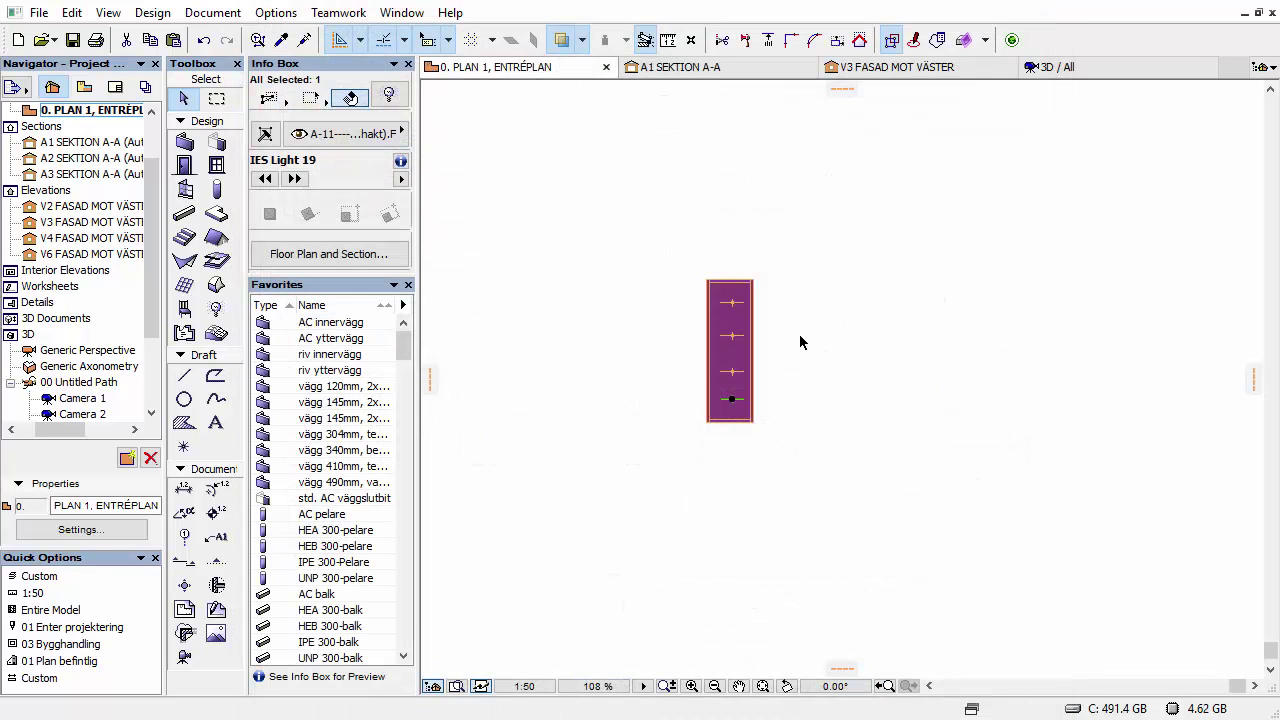
click(800, 393)
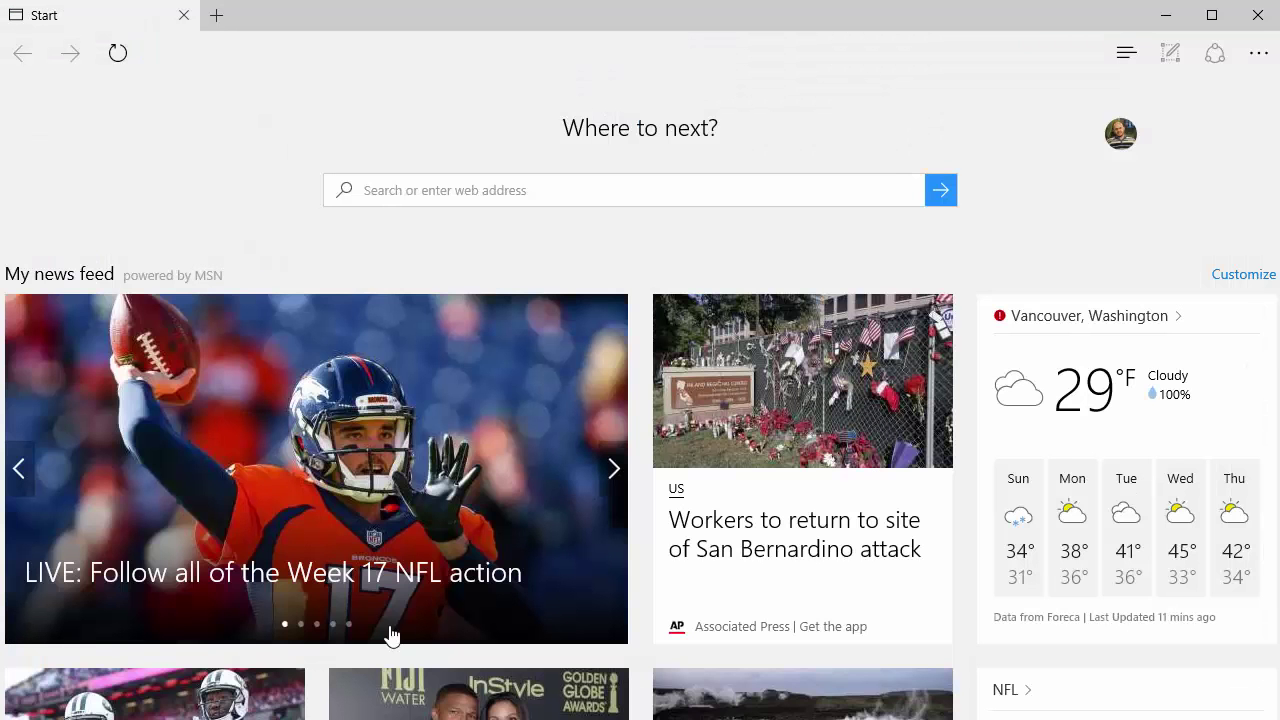
- Switch to the Edge browser and search the web for "lithonia"
click(523, 192)
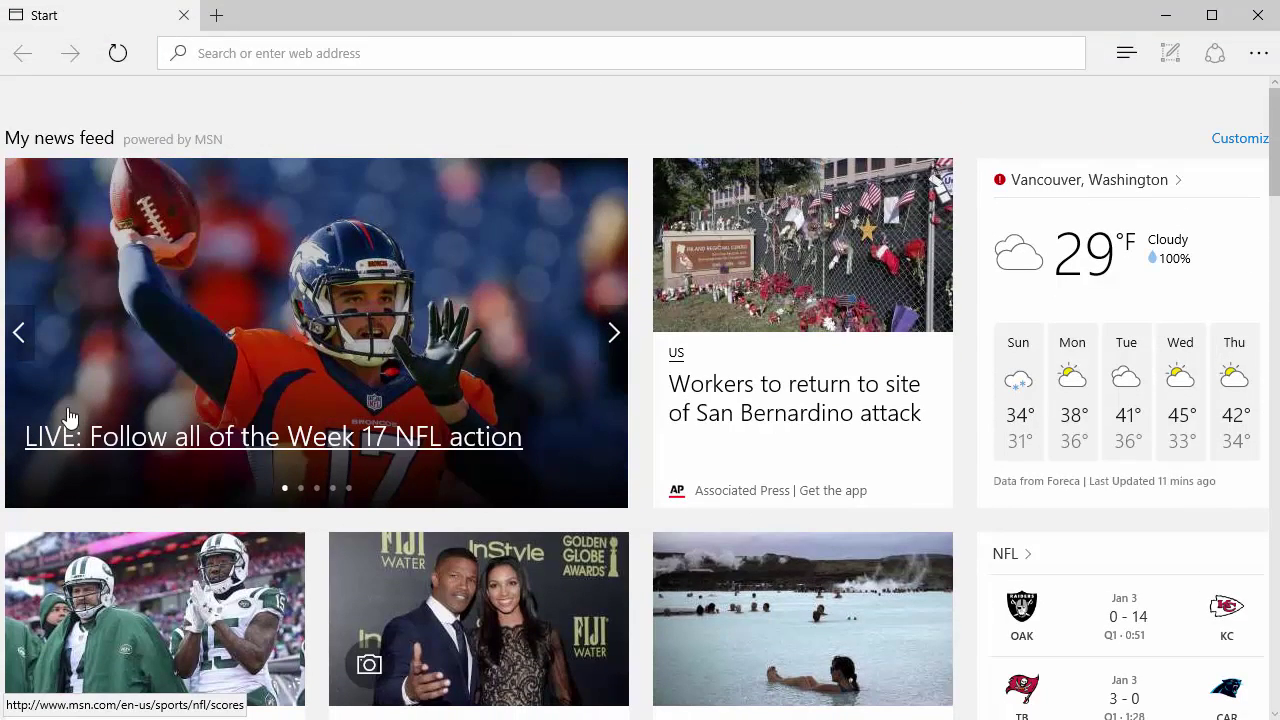
text(l)
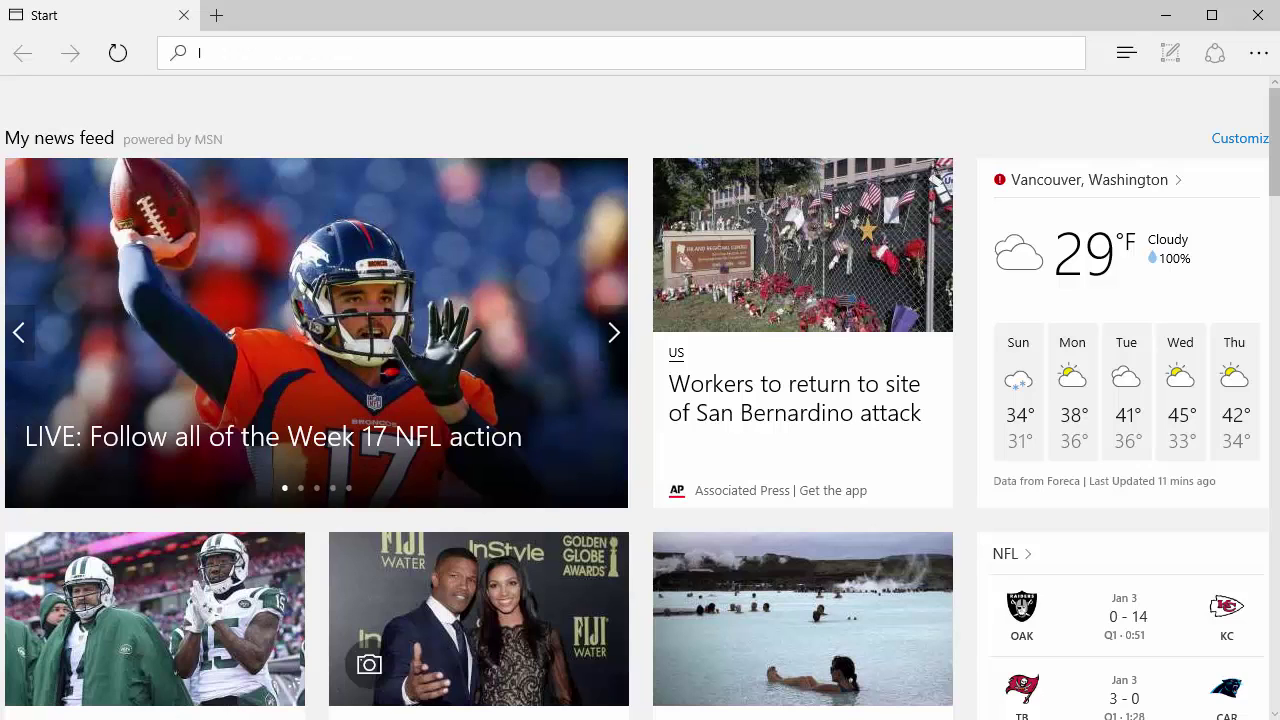
text(ithon)
key(BackSpace)
text(thon)
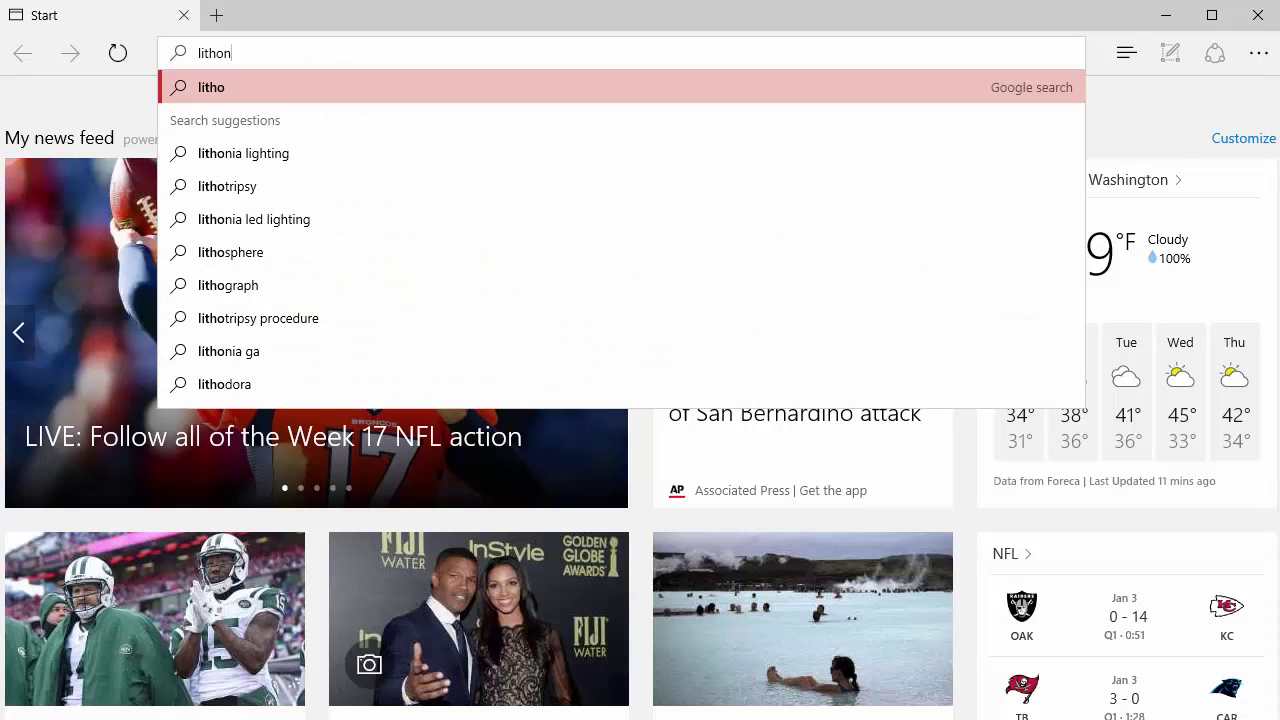
text(ia)
key(Return)
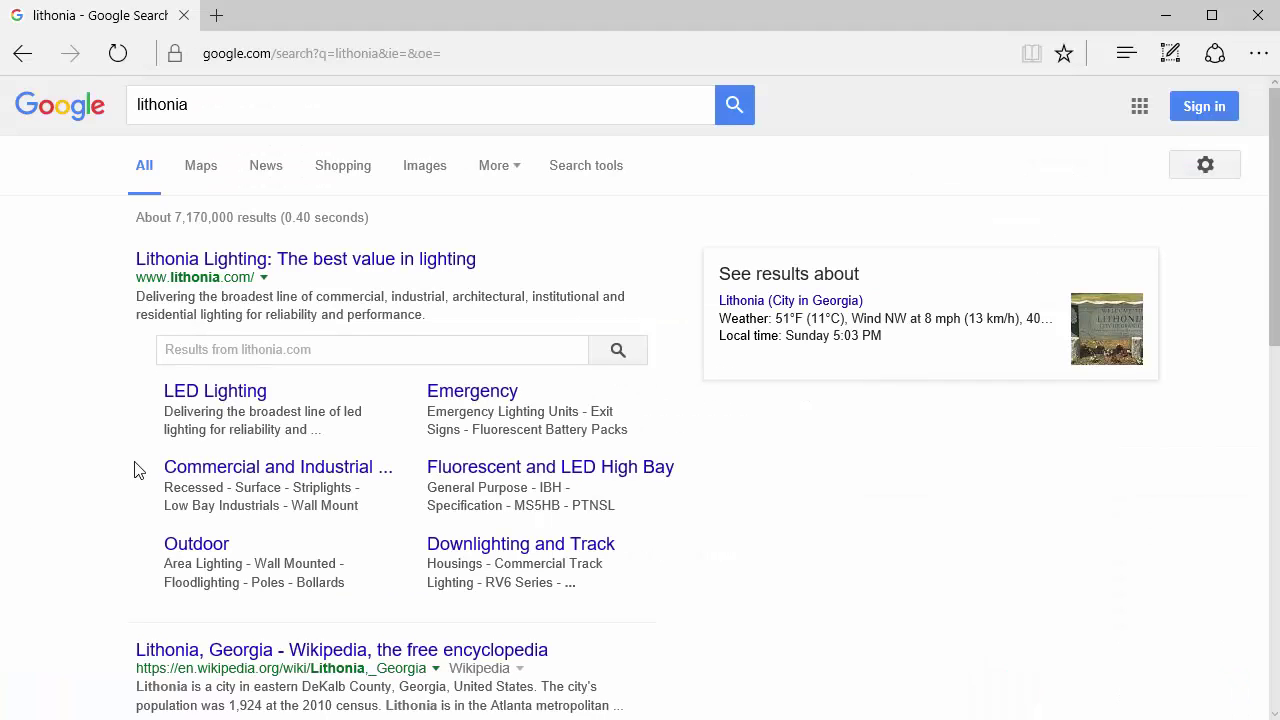
- Open the Lithonia Lighting website from the search results and look over its home page product categories
click(296, 263)
scroll(156, 355, up, 2)
scroll(154, 346, down, 2)
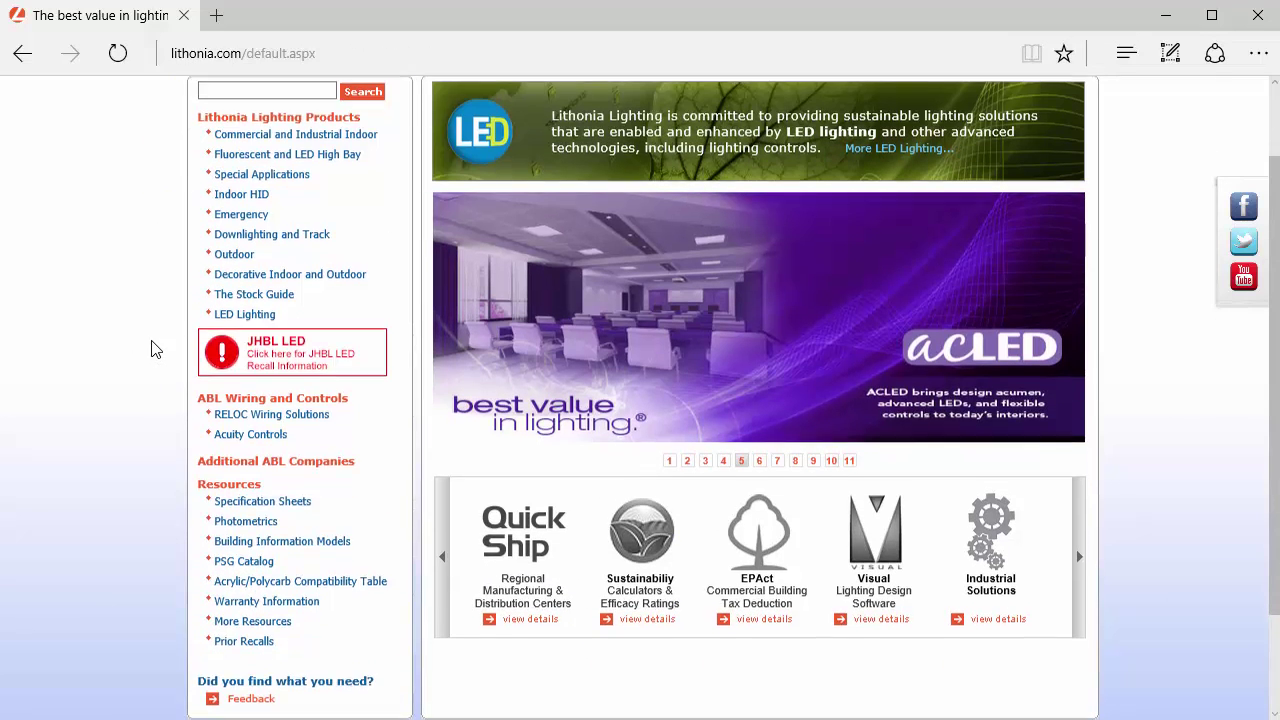
scroll(130, 322, down, 1)
scroll(131, 320, up, 3)
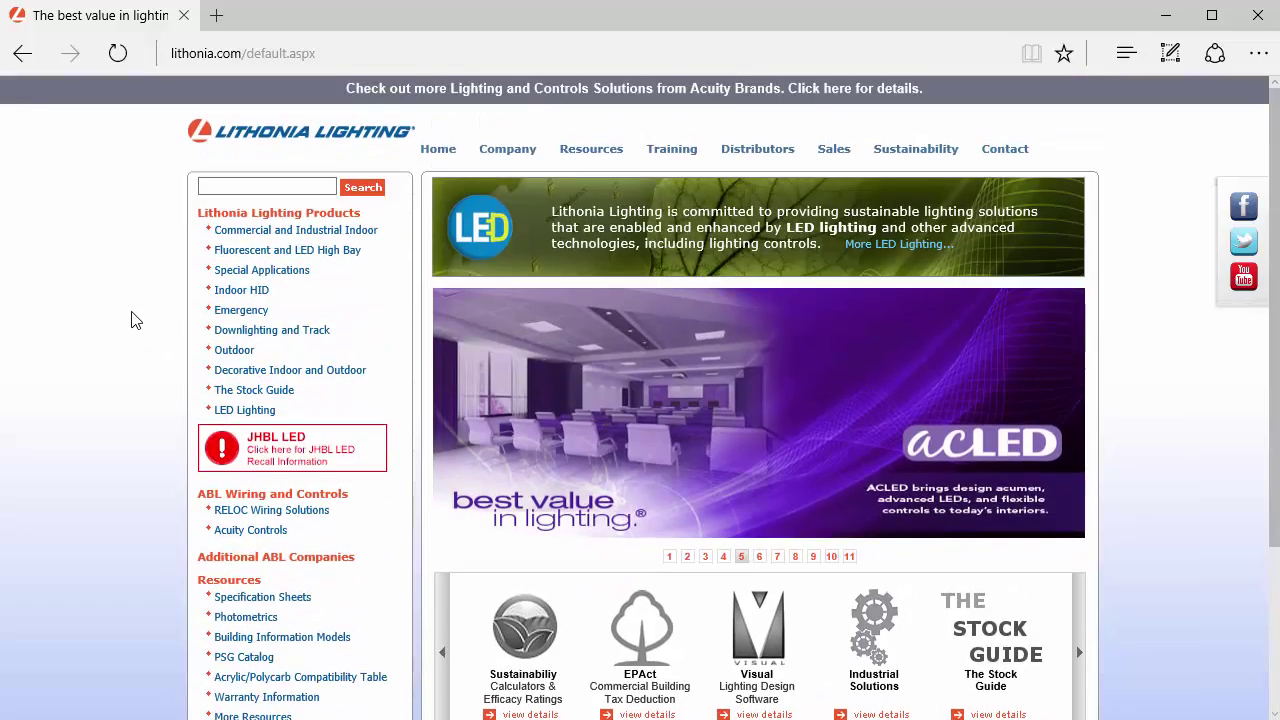
scroll(131, 320, down, 1)
scroll(592, 350, up, 2)
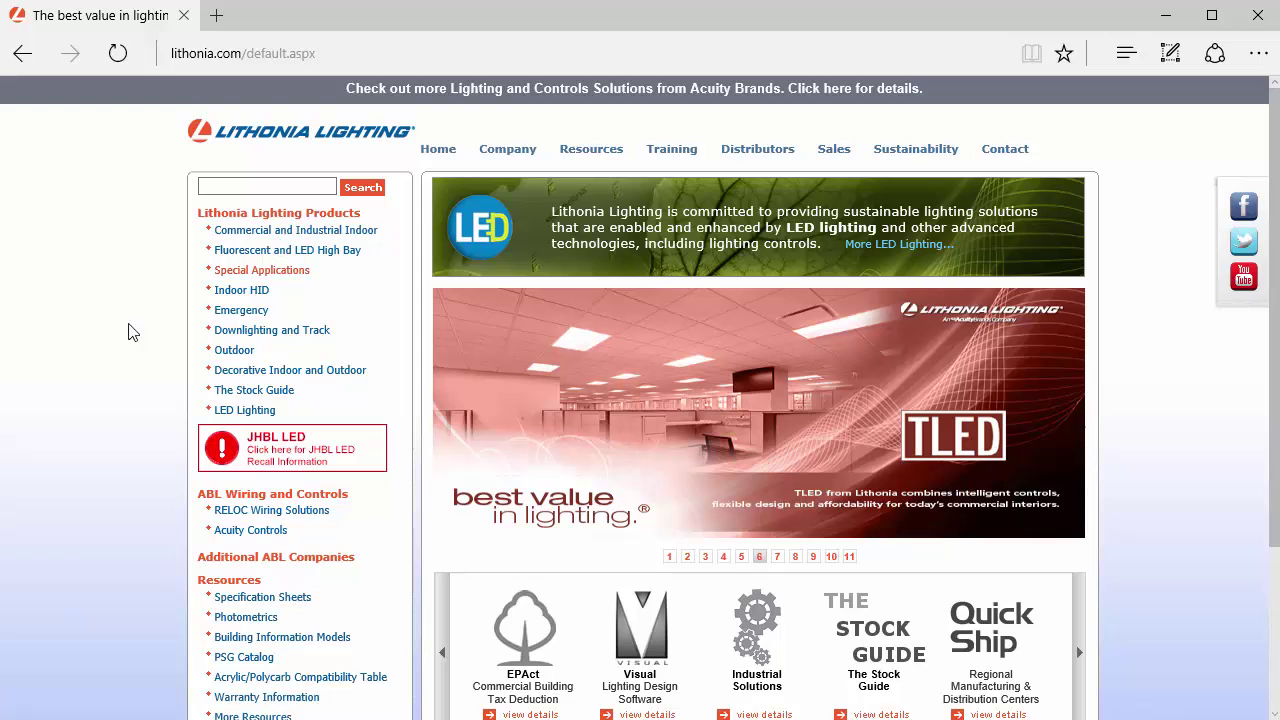
- Open the Decorative Indoor product category on the Lithonia site and browse through its range of light fixtures
click(297, 371)
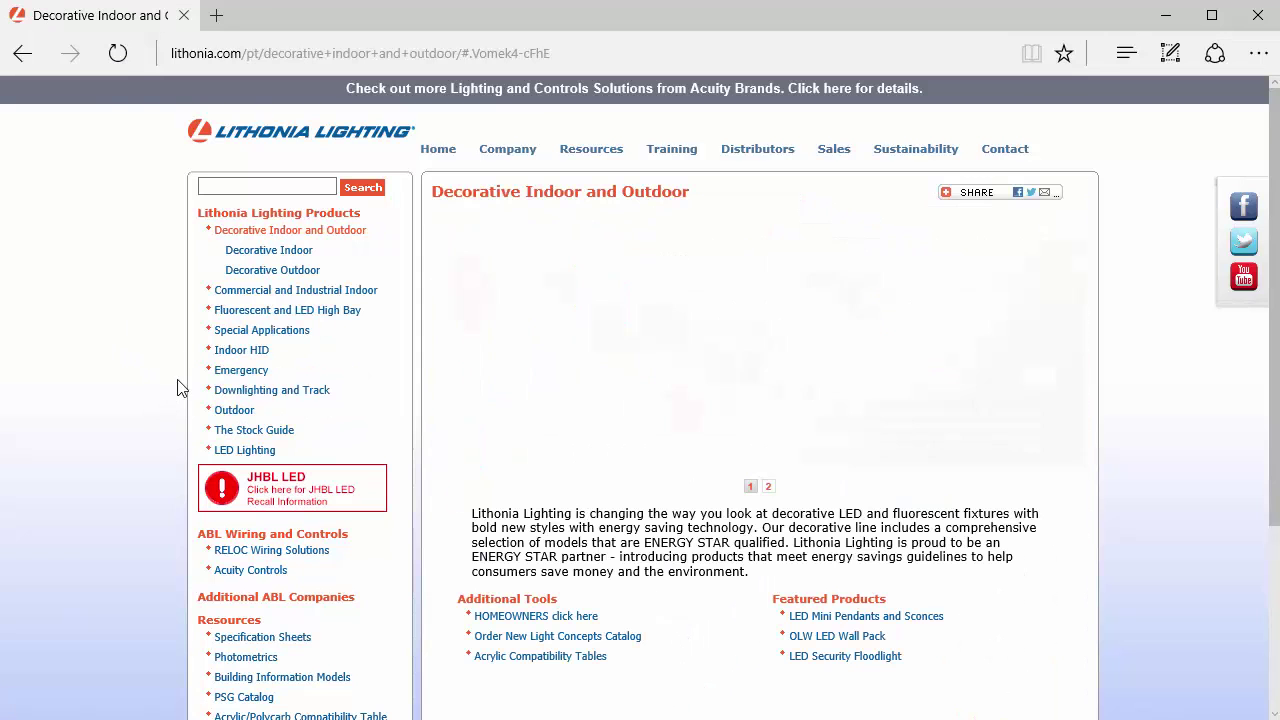
click(249, 251)
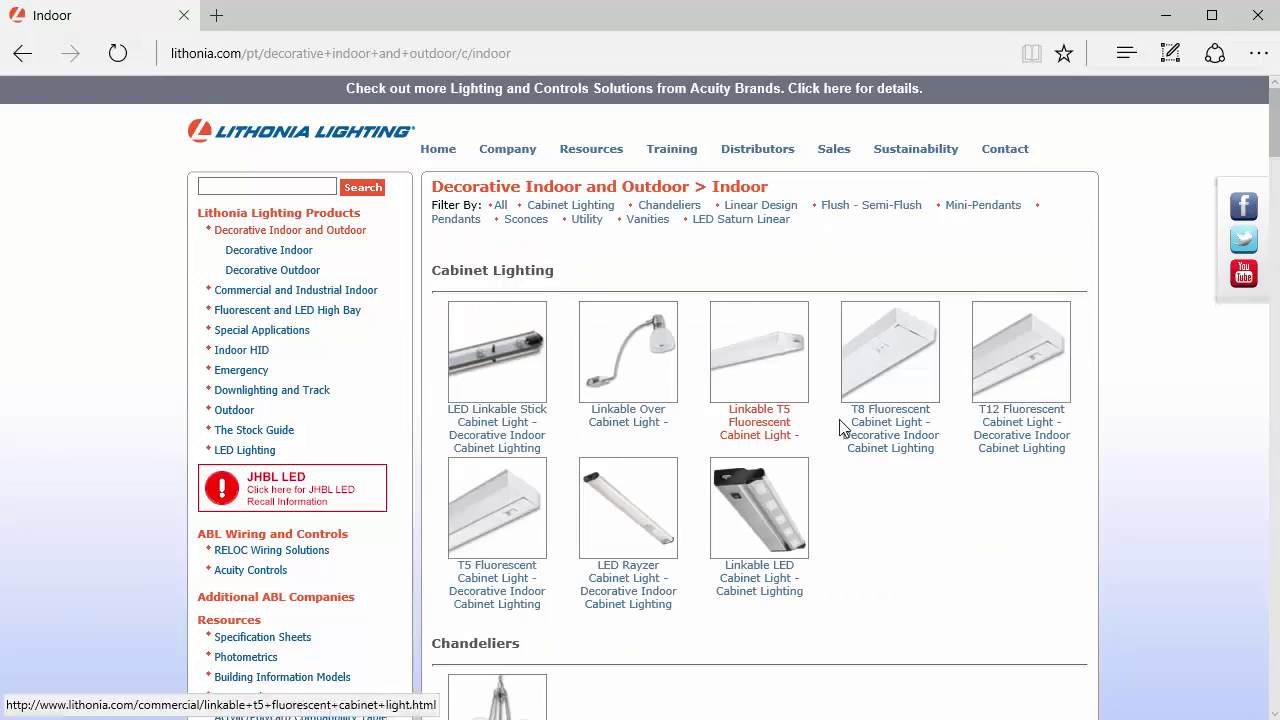
scroll(780, 415, down, 6)
scroll(731, 405, down, 15)
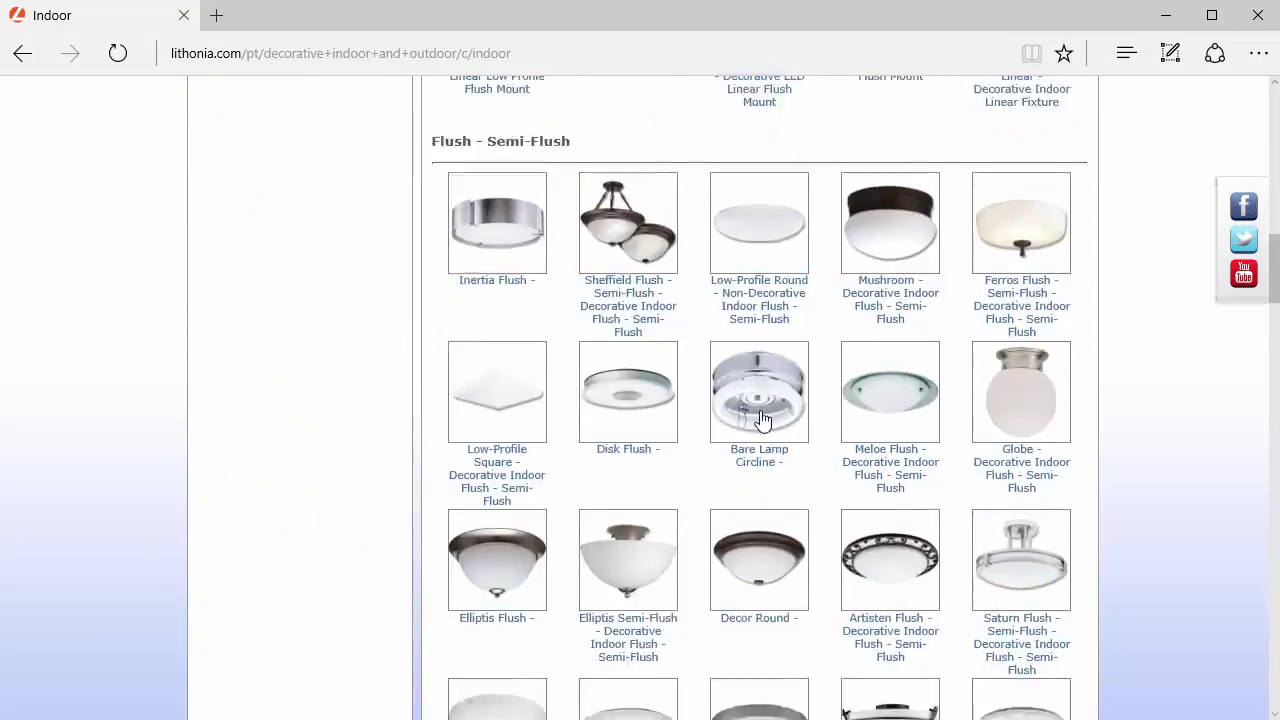
scroll(760, 418, down, 20)
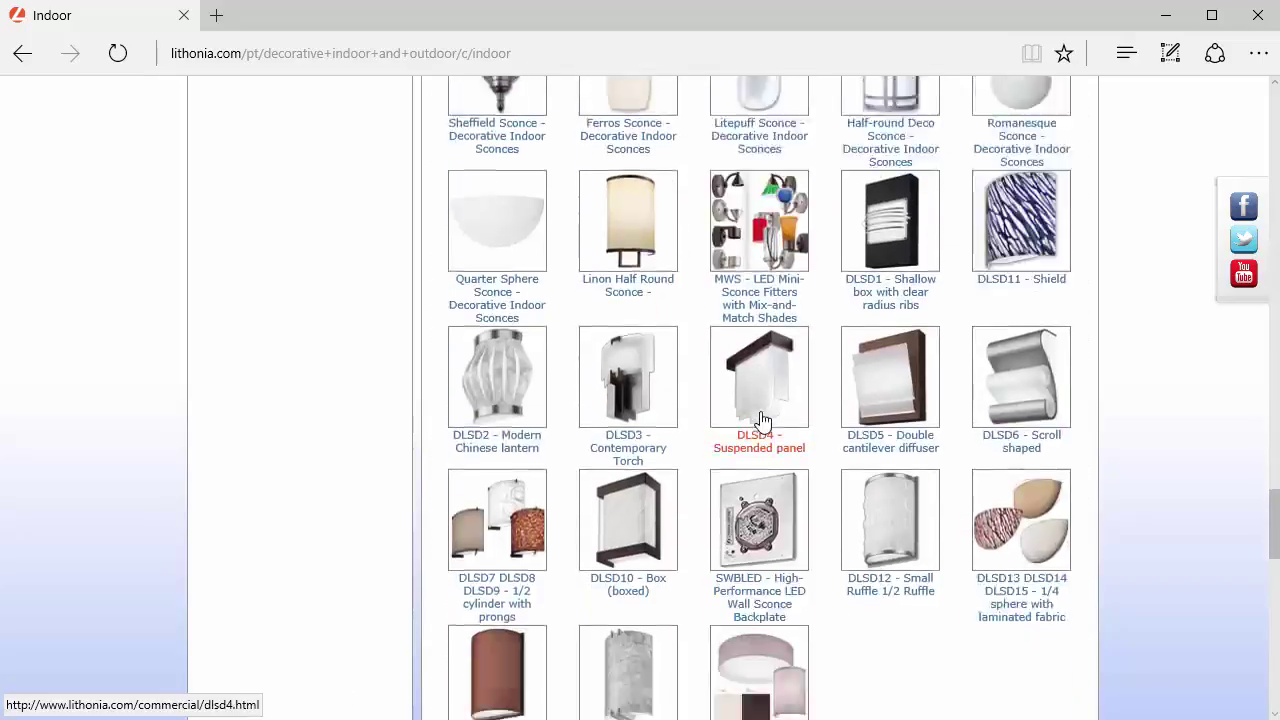
scroll(763, 420, up, 3)
scroll(765, 420, up, 20)
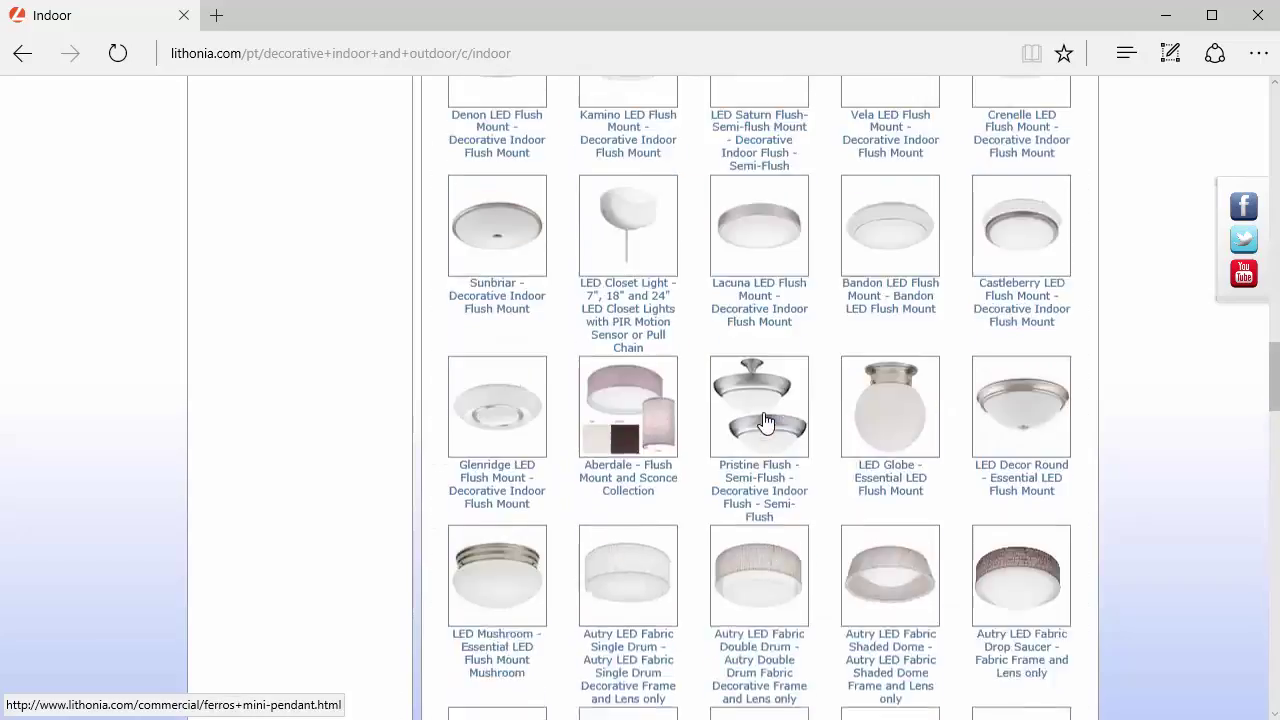
scroll(776, 420, up, 10)
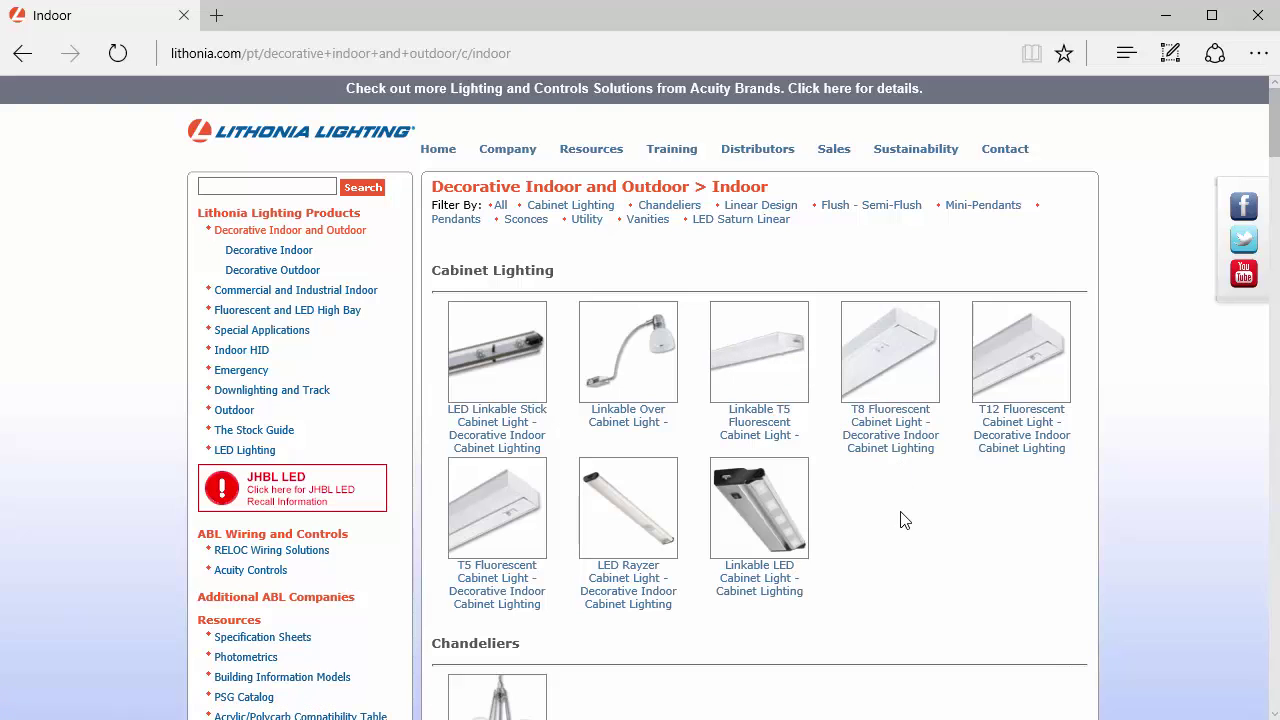
- Open the T12 Fluorescent Cabinet Light product page and look over its available product resources
click(1022, 448)
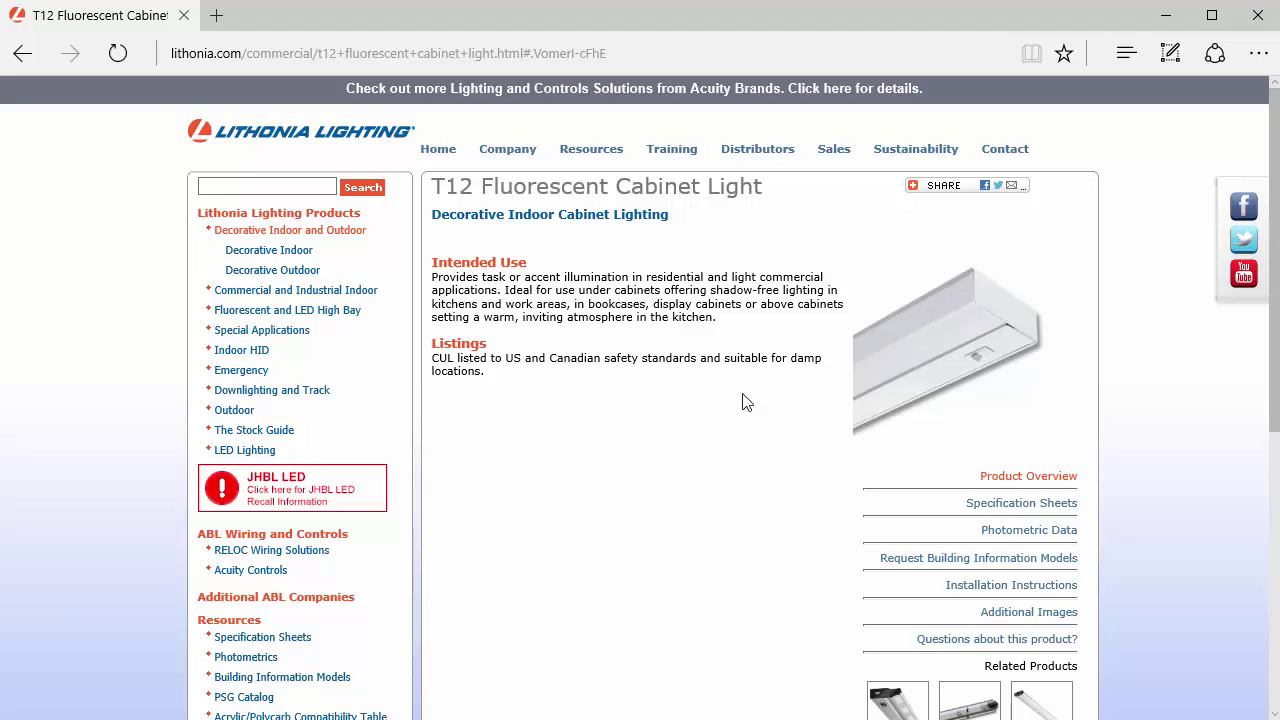
scroll(790, 440, down, 1)
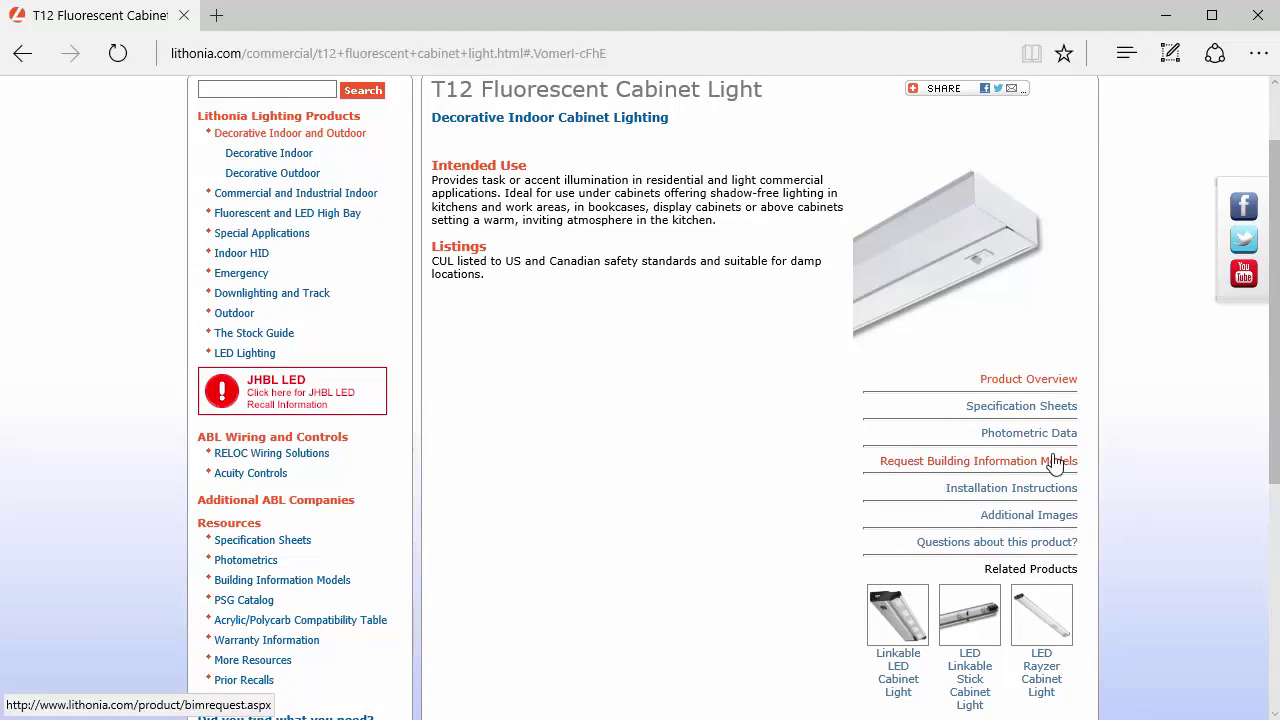
click(982, 402)
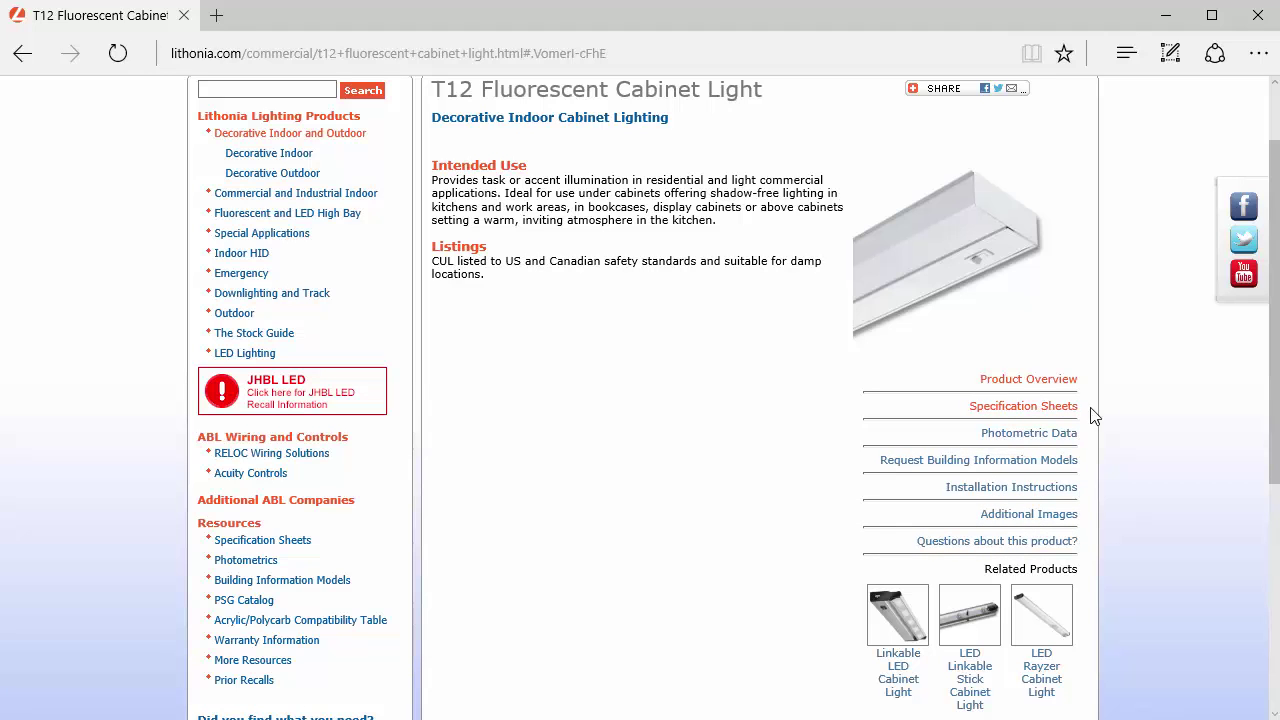
click(1092, 463)
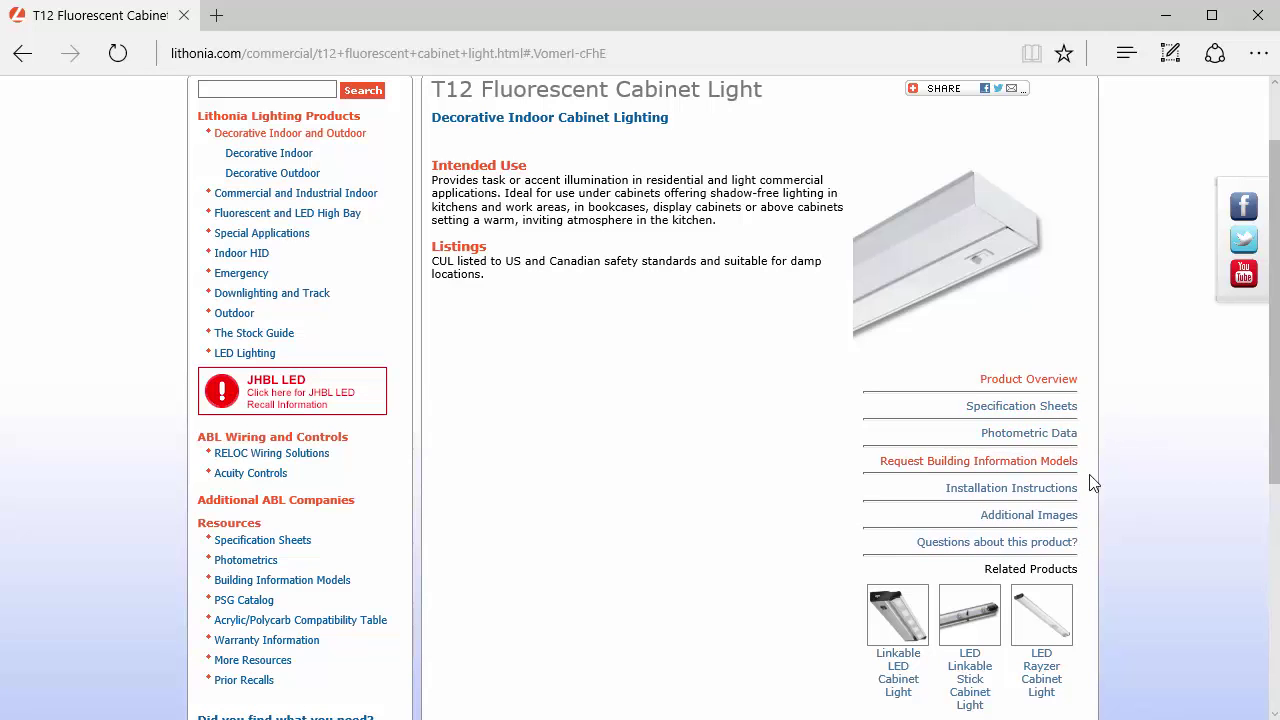
scroll(694, 476, up, 2)
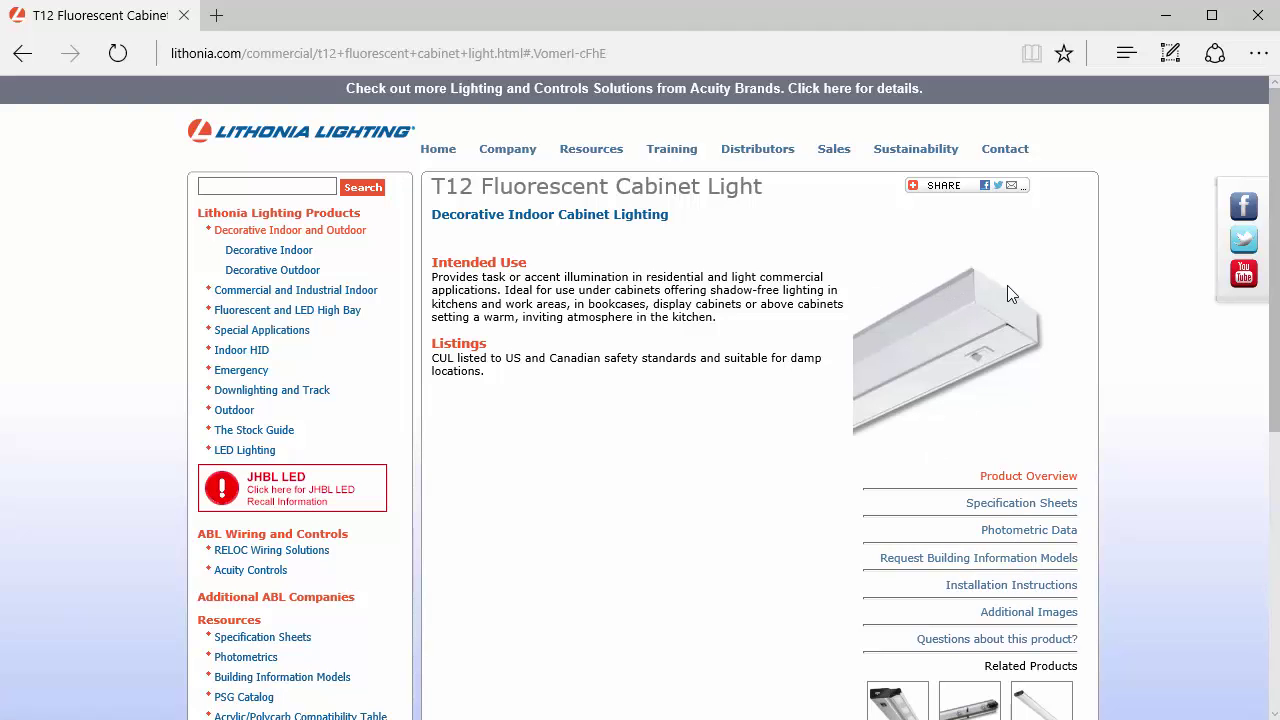
- Download the 2UC 14T5 120 GEB1OPS undercabinet light file from the product's photometric data and open its download folder
click(1025, 532)
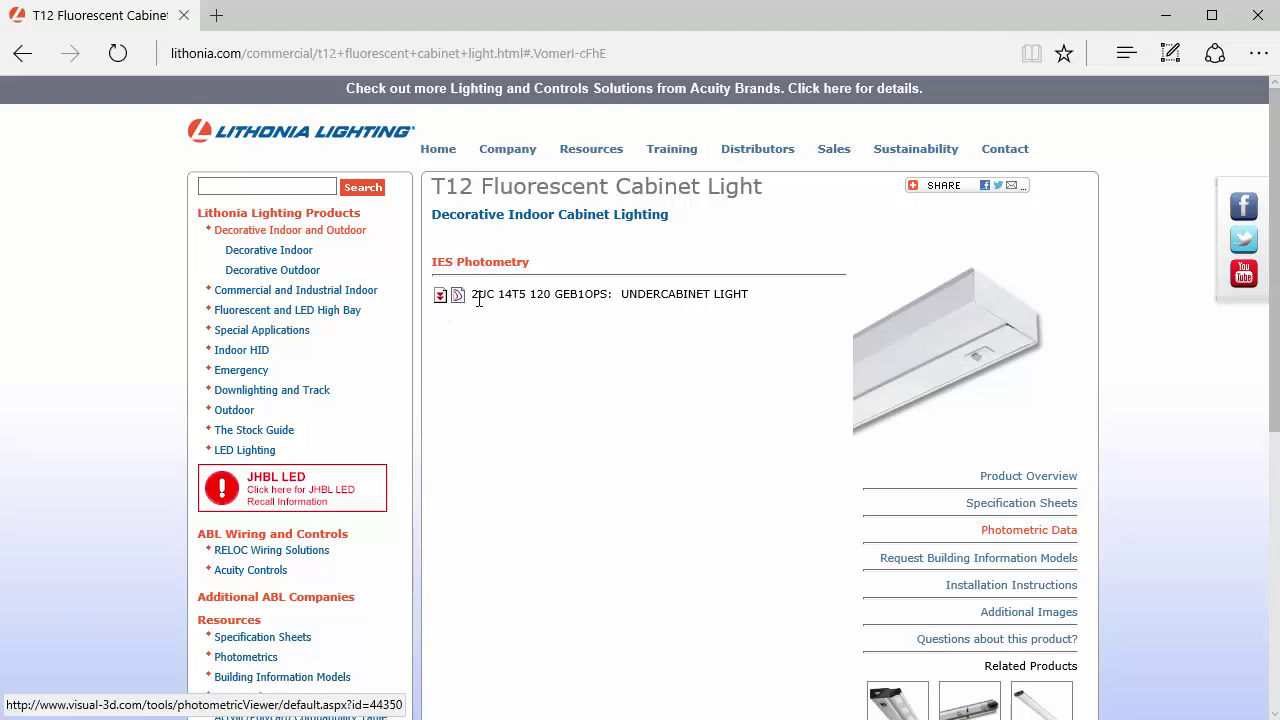
drag(621, 293, 470, 294)
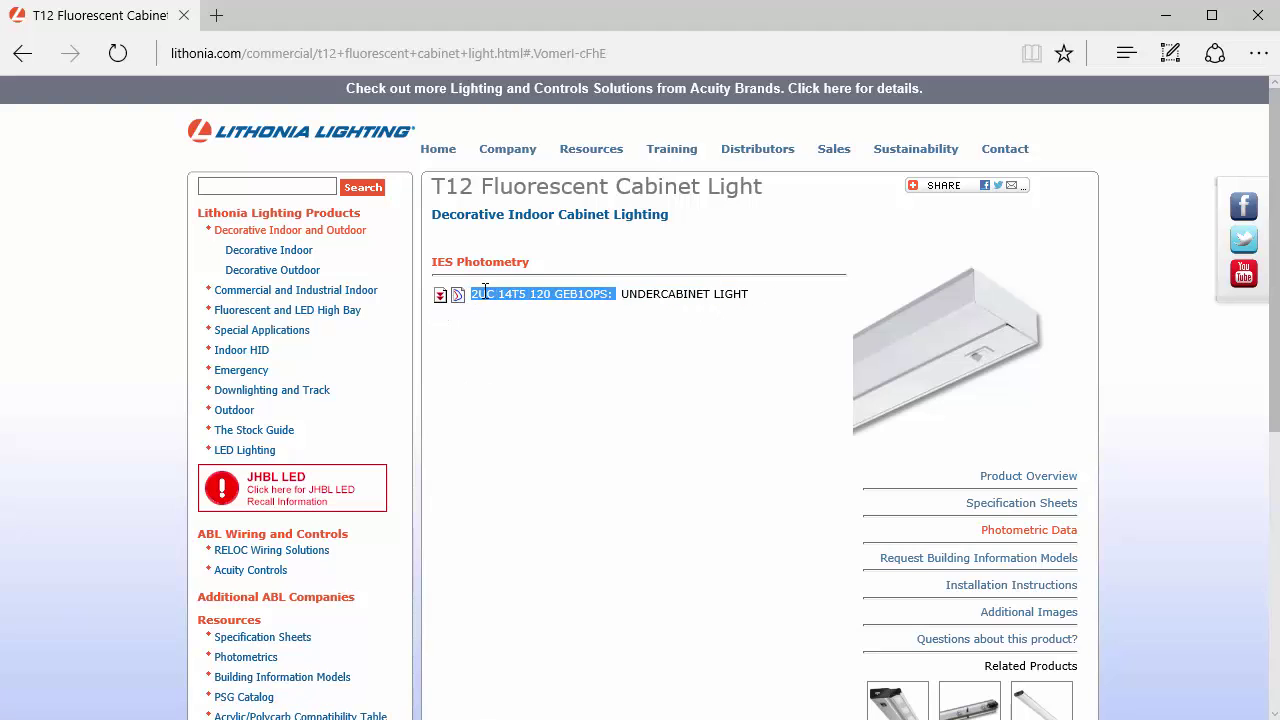
click(468, 328)
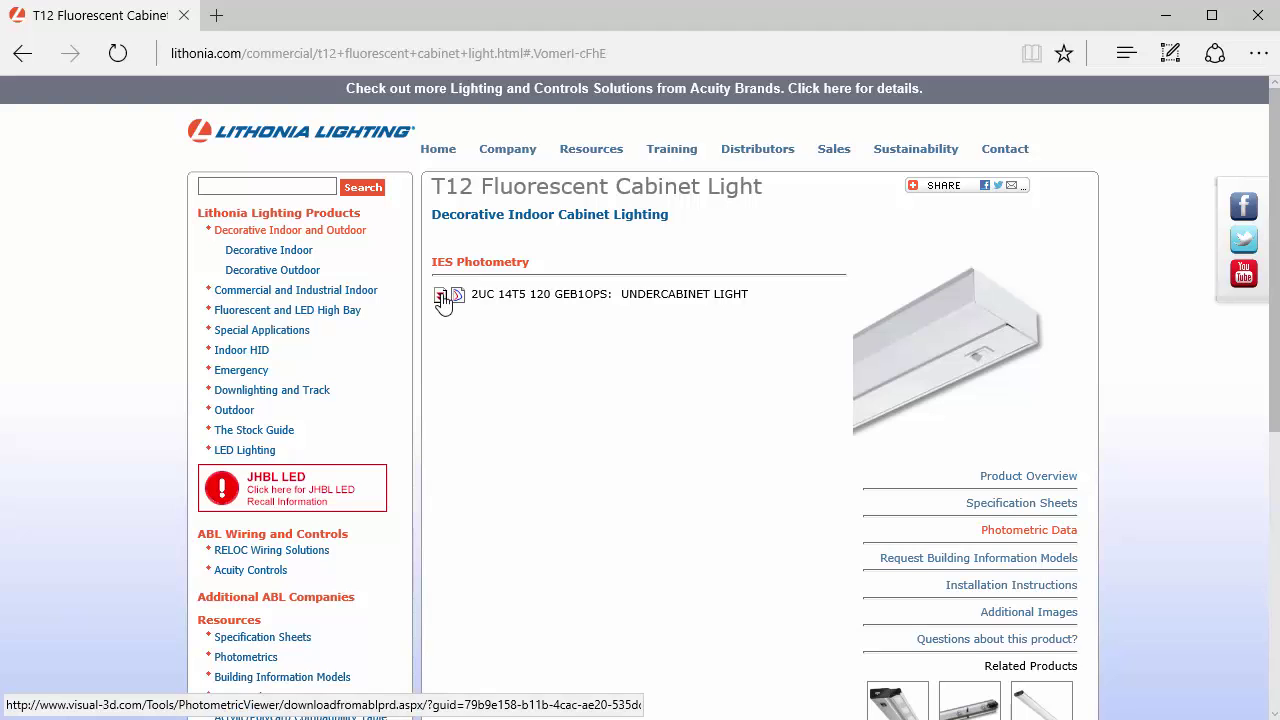
click(440, 296)
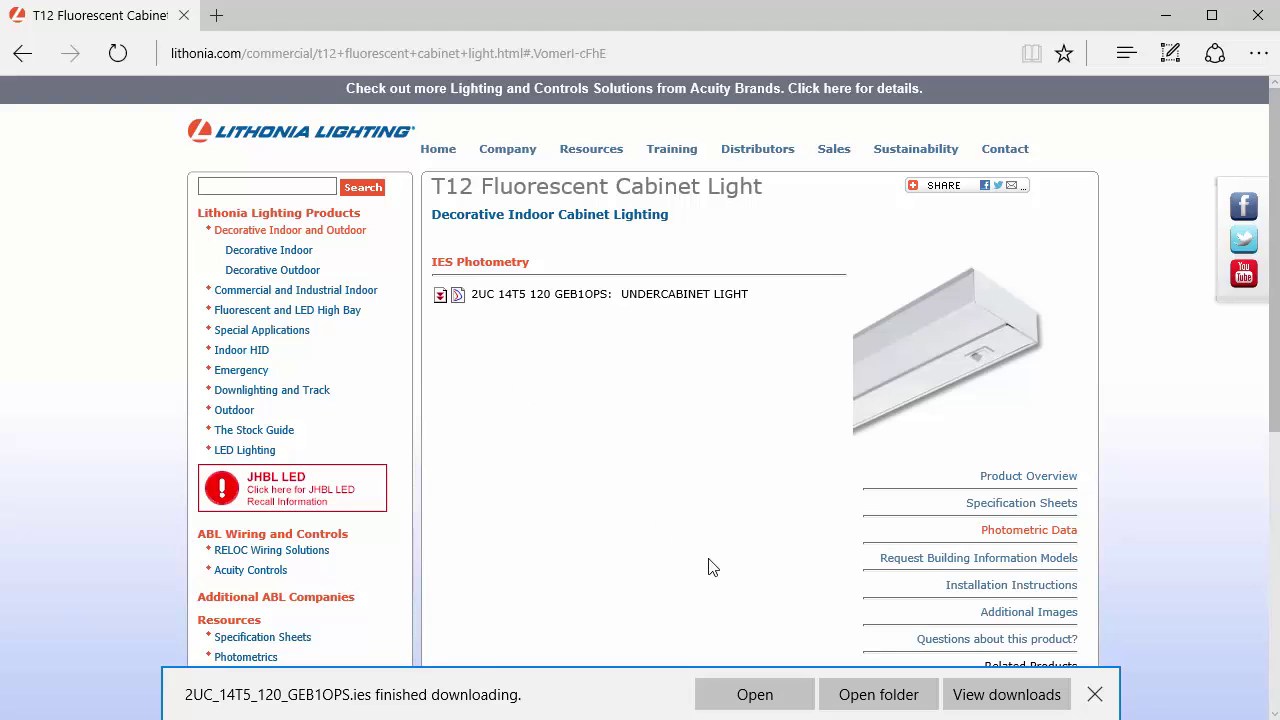
click(863, 690)
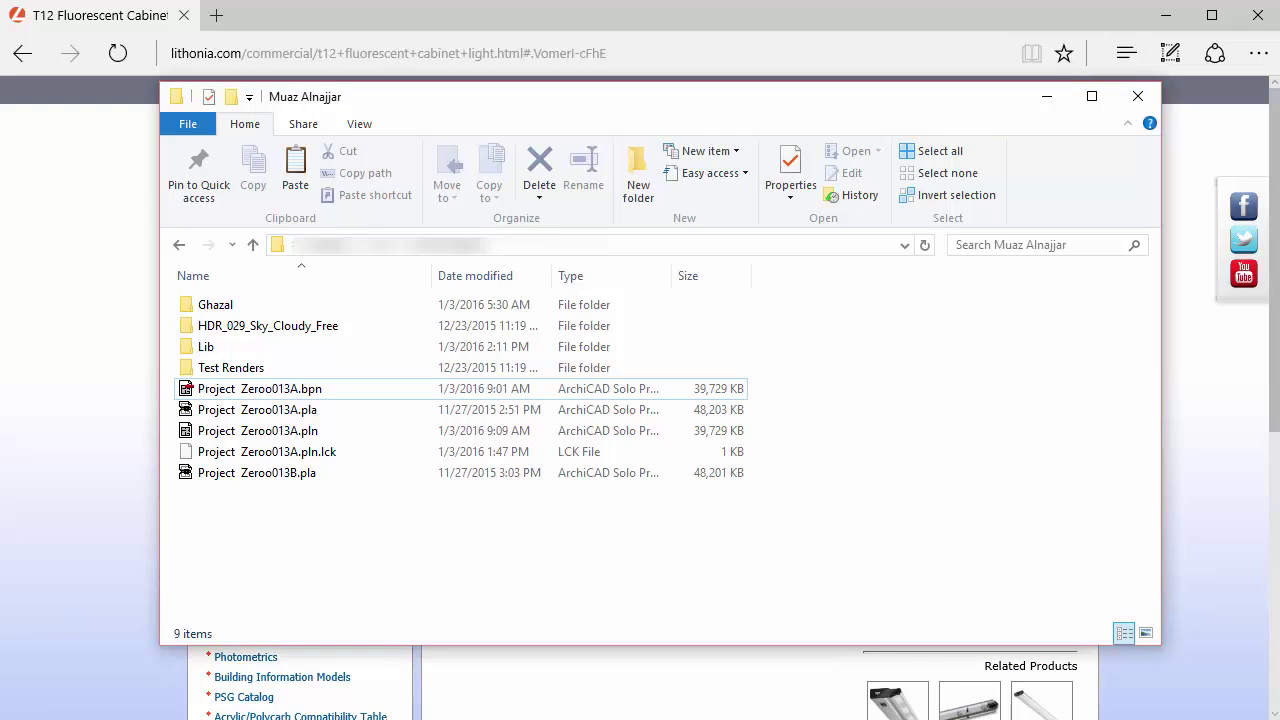
- Place the downloaded 2UC_14T5_120_GEB1OPS.ies in the project folder and transfer it into the Lib subfolder beside MS8_4_32_SBL_ND.ies
right_click(211, 512)
click(258, 647)
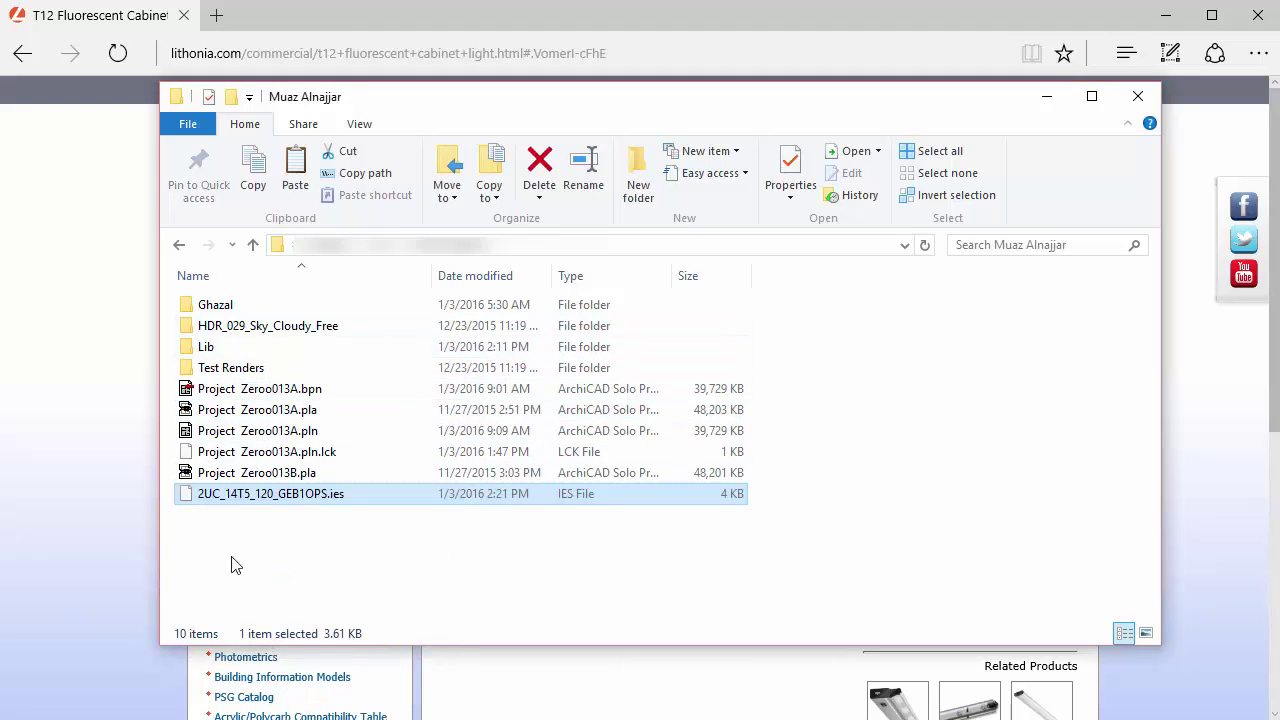
right_click(213, 498)
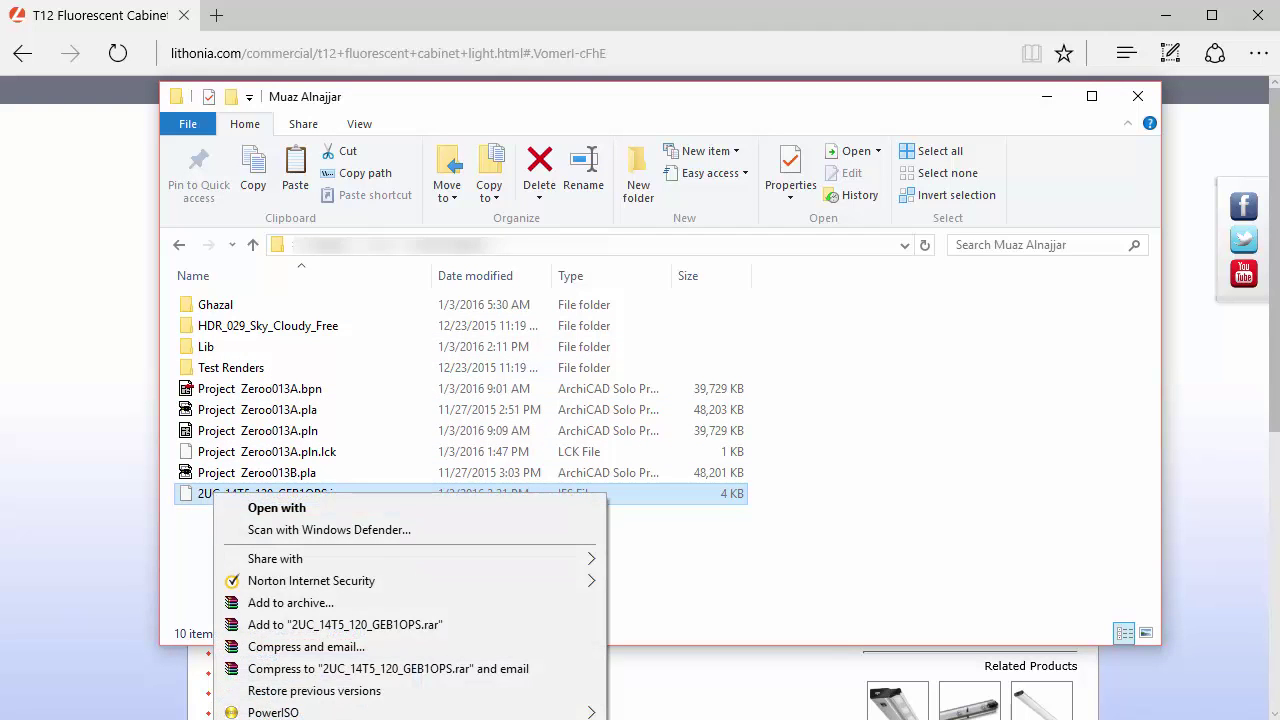
key(Escape)
double_click(208, 347)
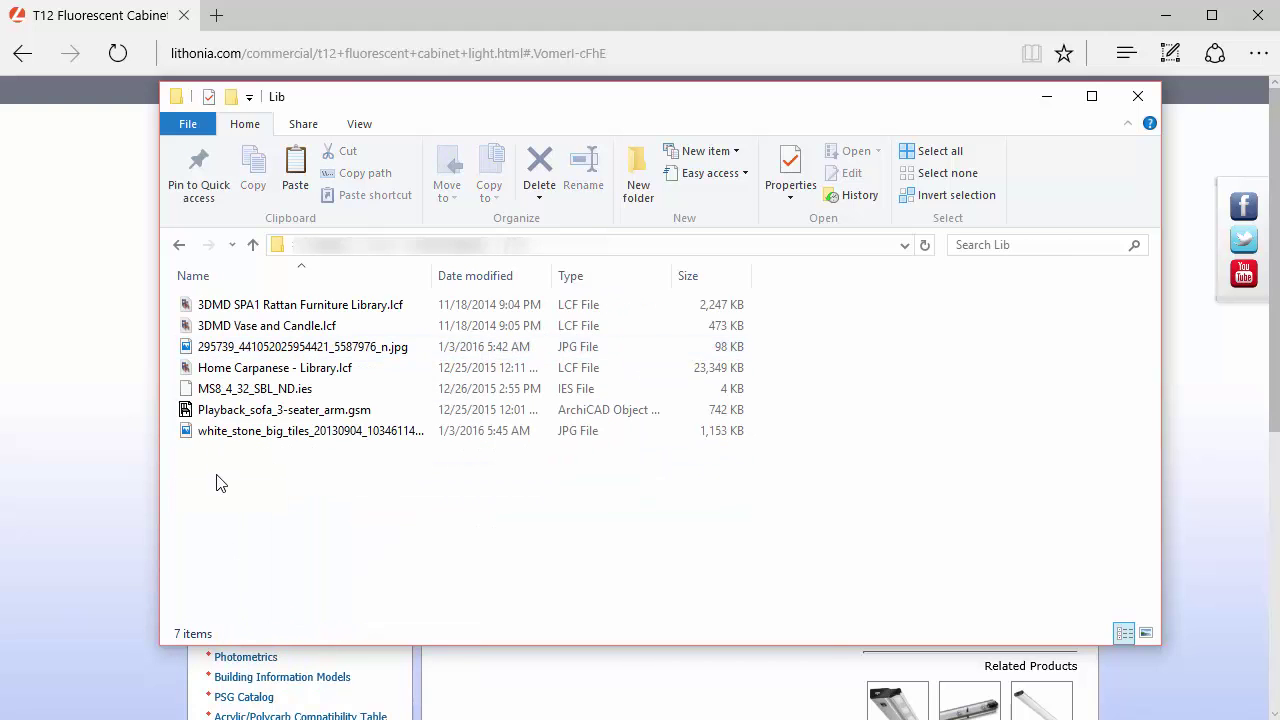
right_click(216, 477)
click(258, 613)
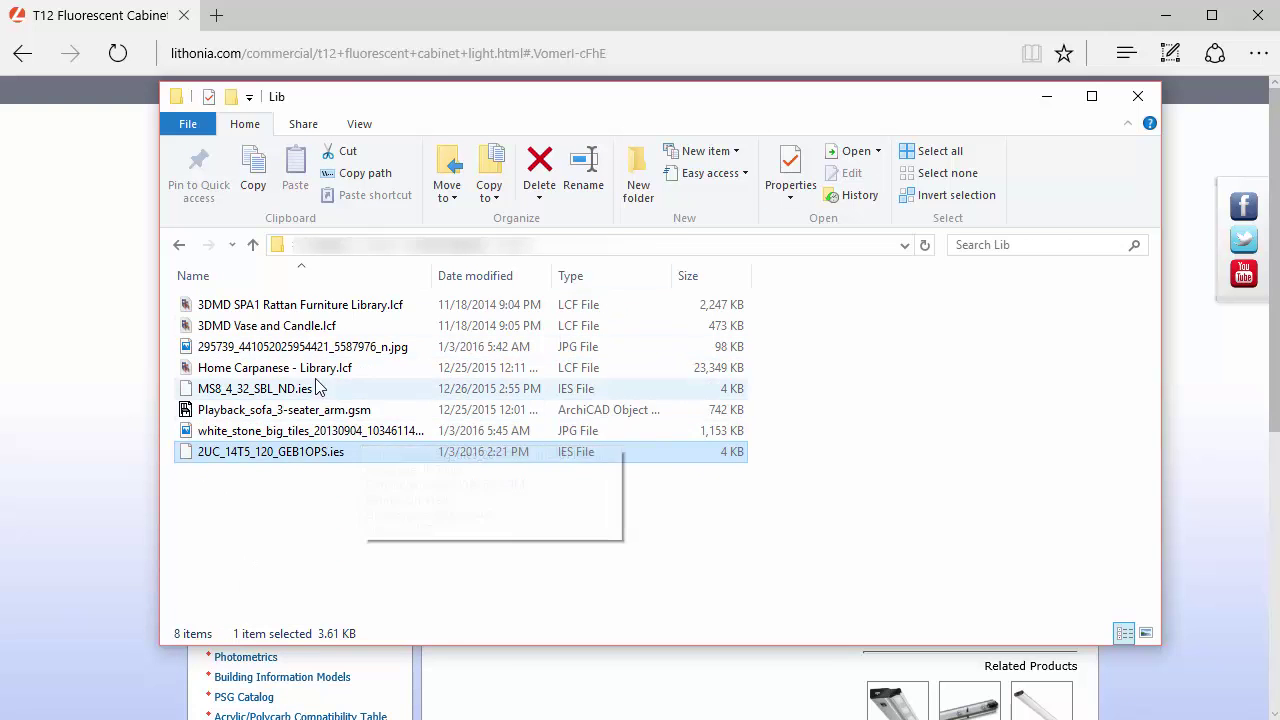
click(240, 392)
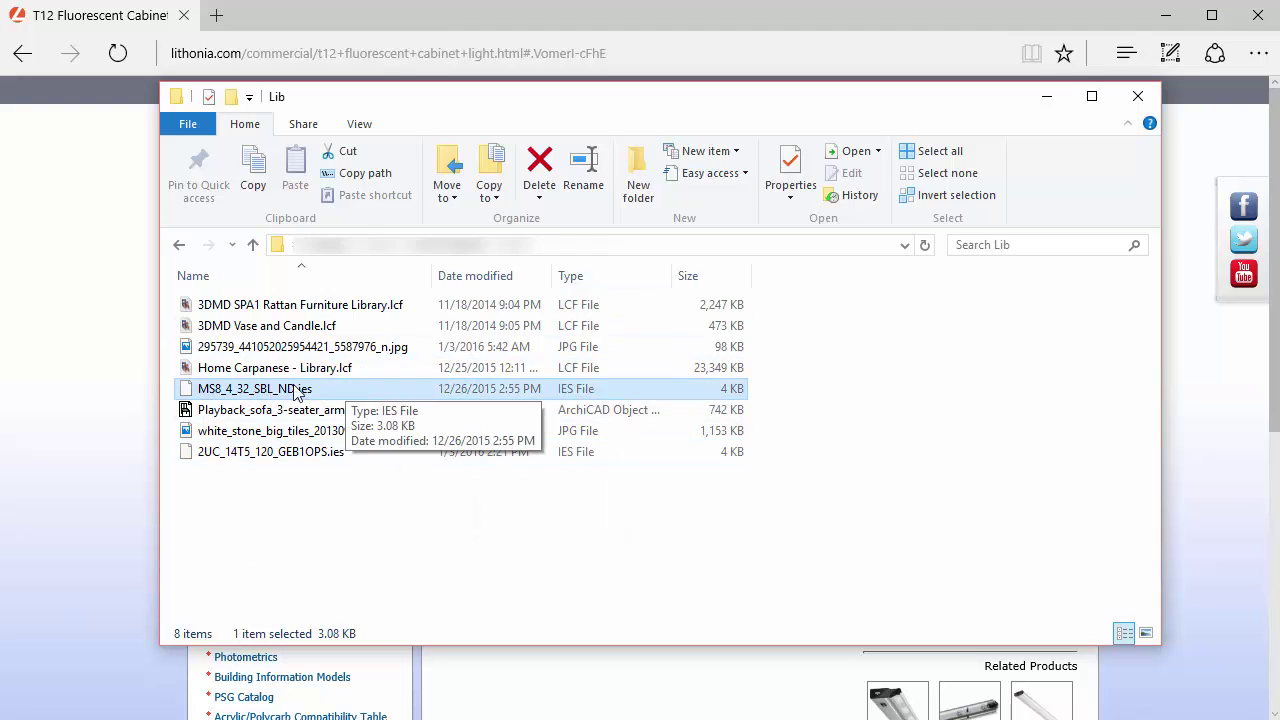
click(259, 457)
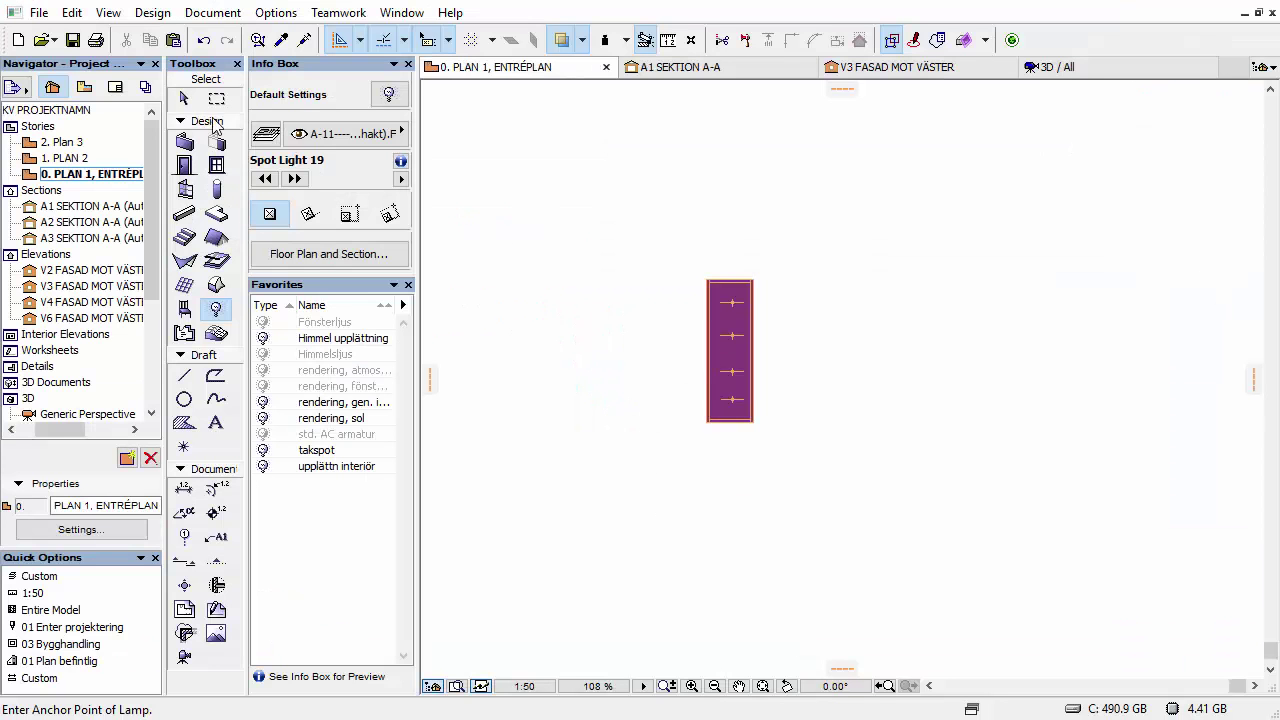
- Switch to ArchiCAD and, in the Library Manager, reload the libraries and apply all the changes
right_click(48, 111)
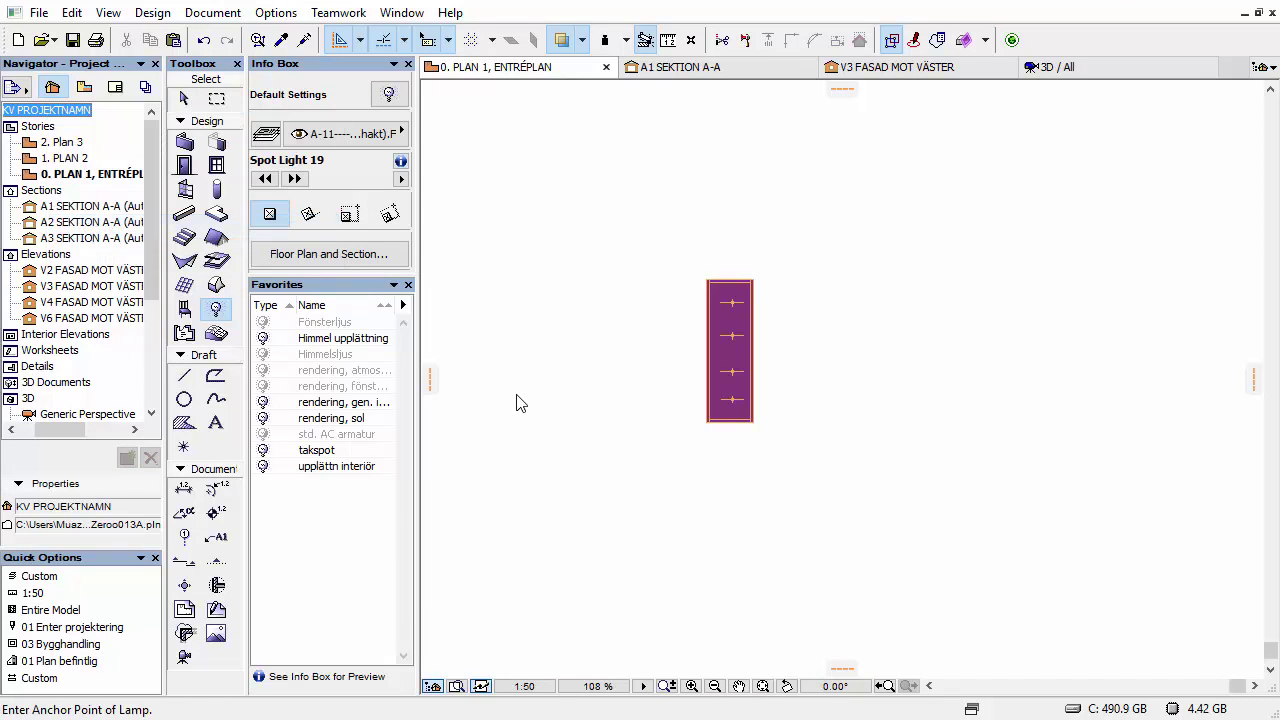
click(444, 407)
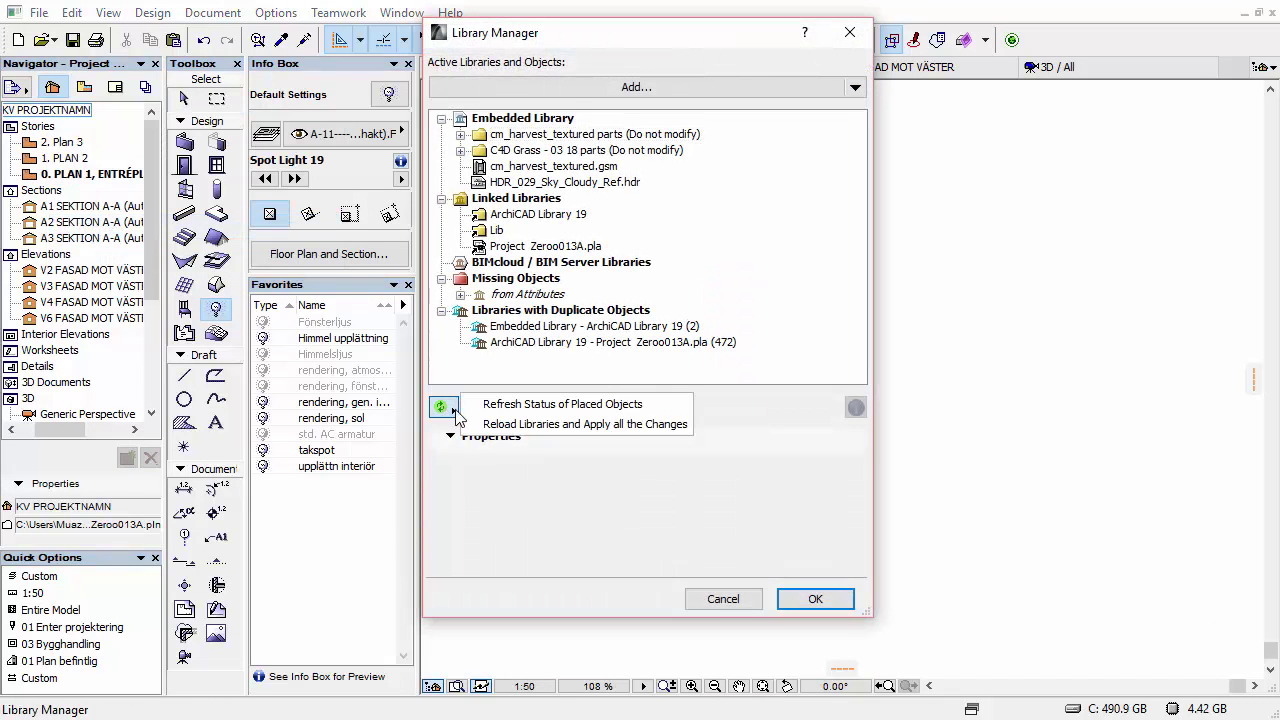
click(524, 426)
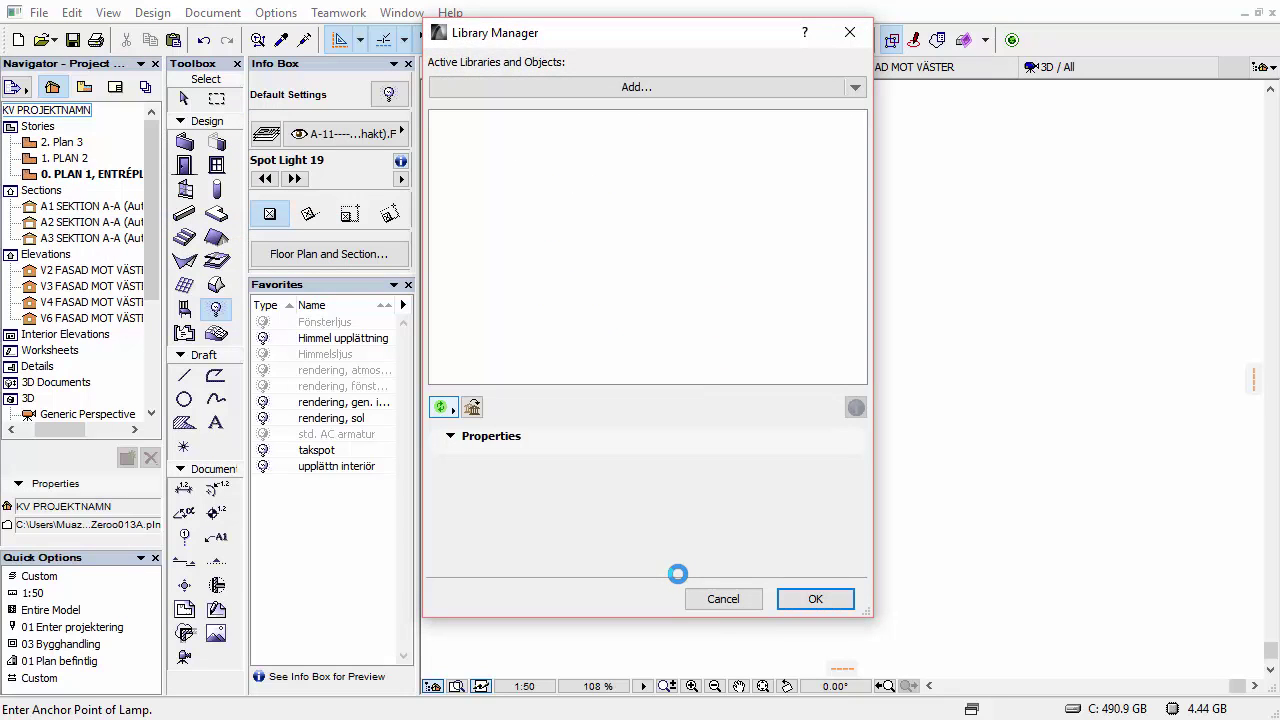
click(815, 600)
click(946, 159)
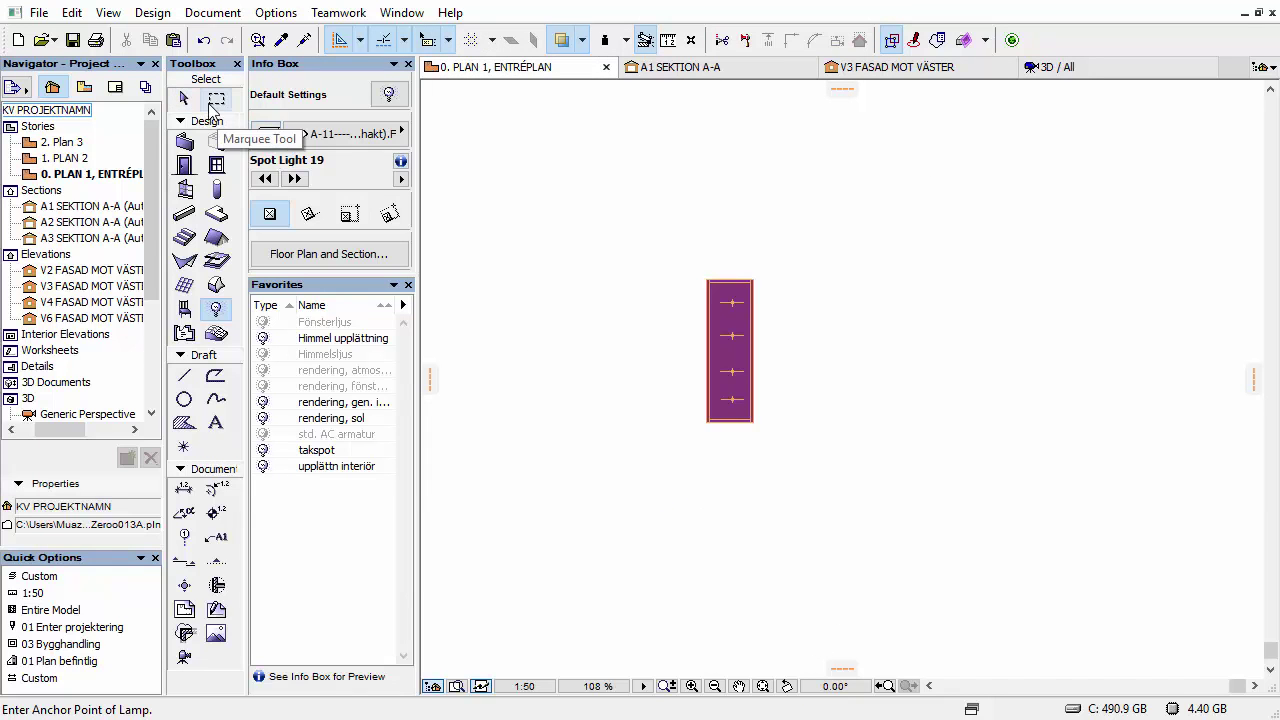
- In the lamp default settings, examine the Photometric File Details and available .ies files of IES Light 19, and close the settings
click(184, 98)
double_click(216, 309)
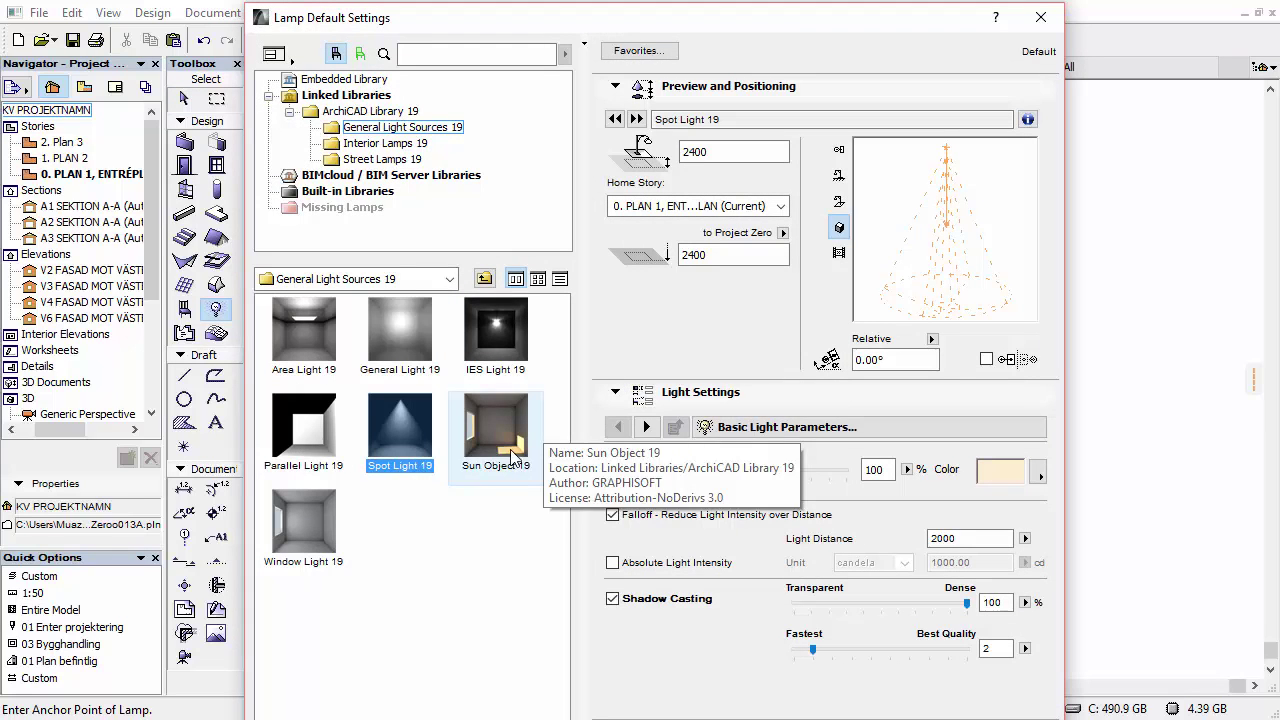
click(495, 330)
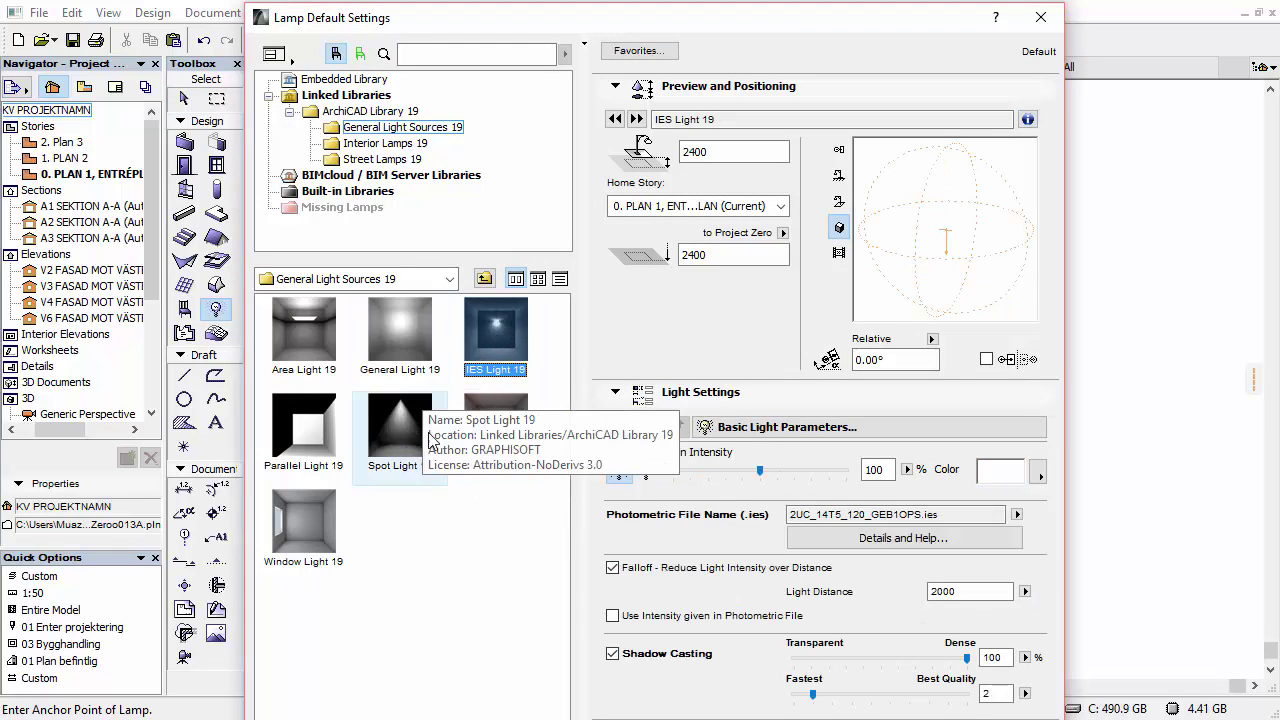
click(1030, 428)
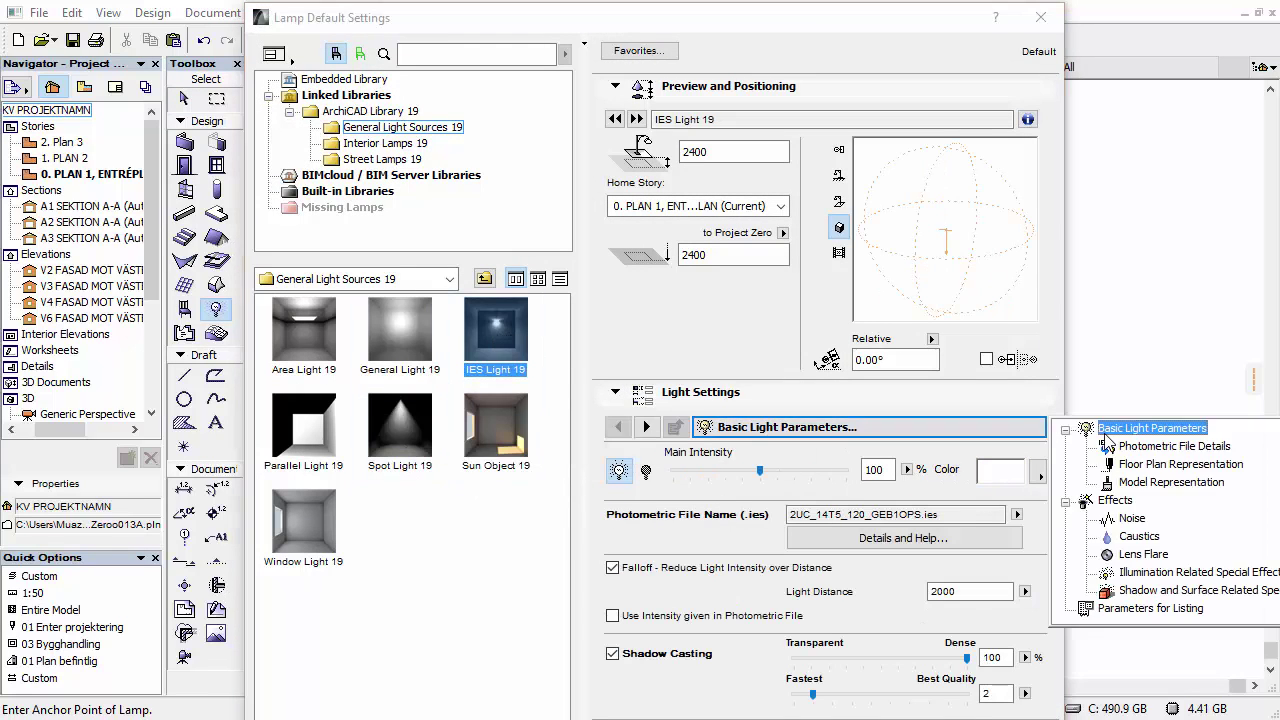
click(1188, 450)
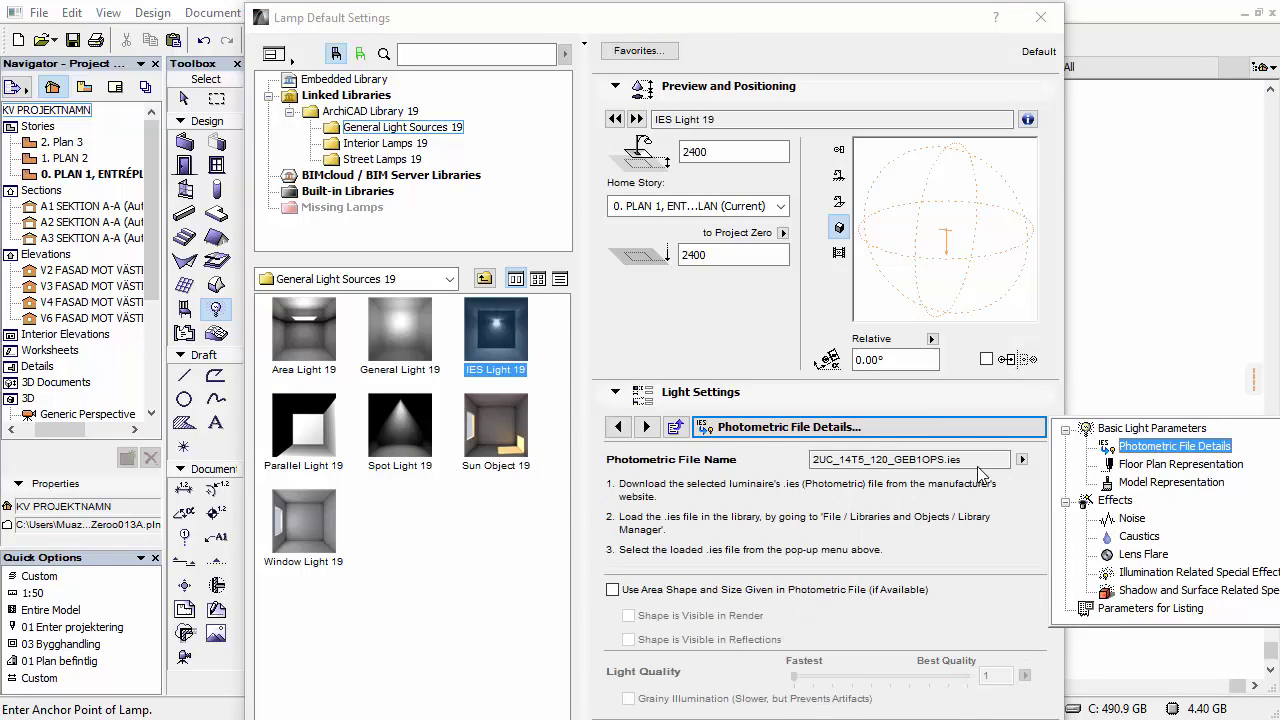
click(1021, 459)
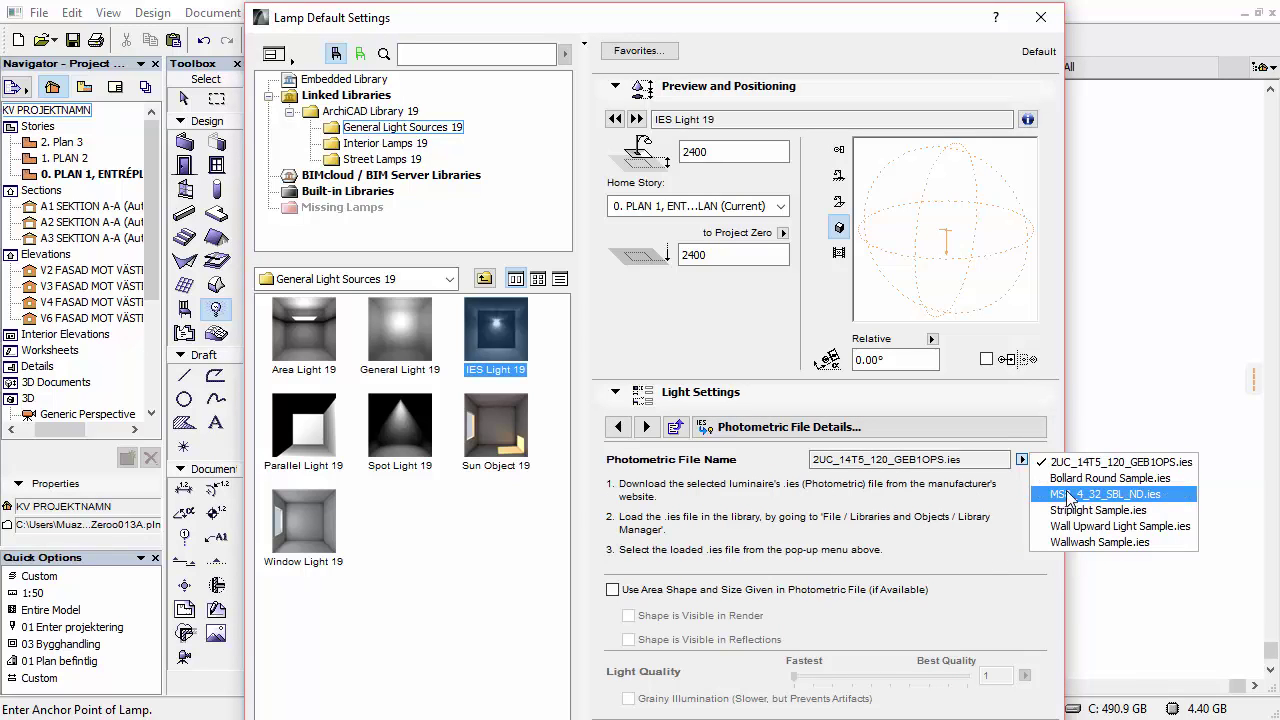
click(1010, 514)
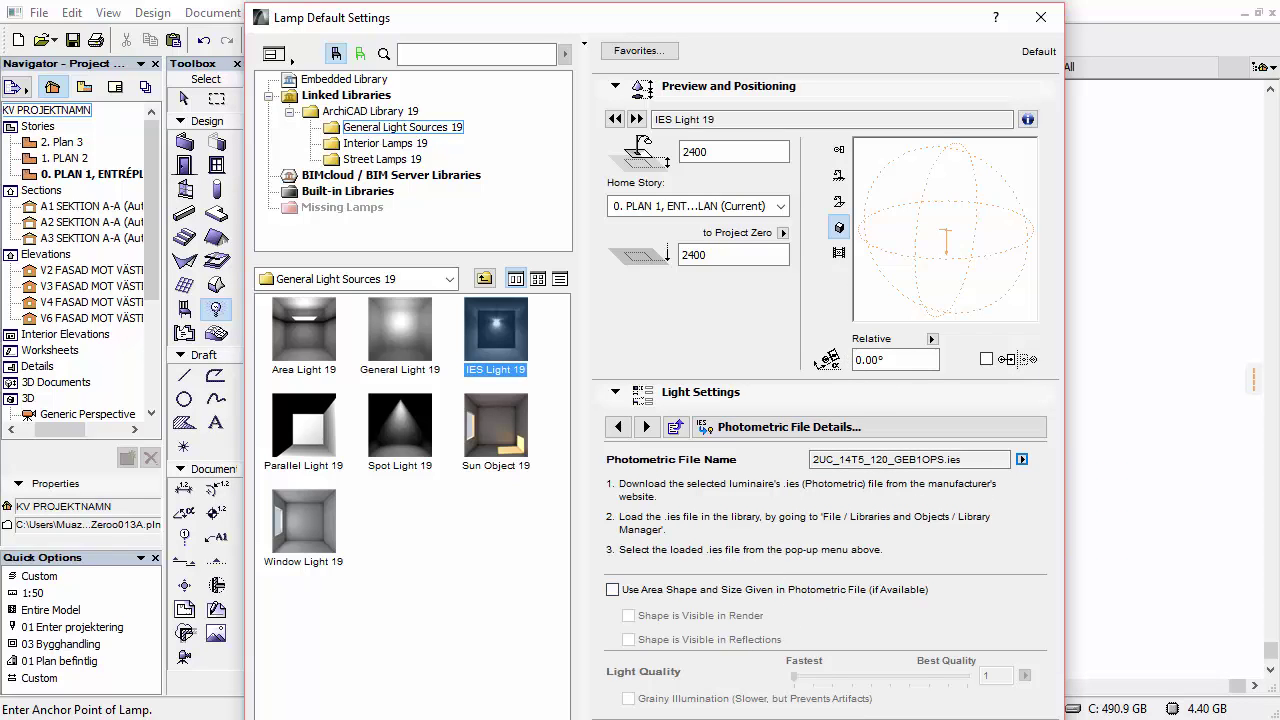
key(Escape)
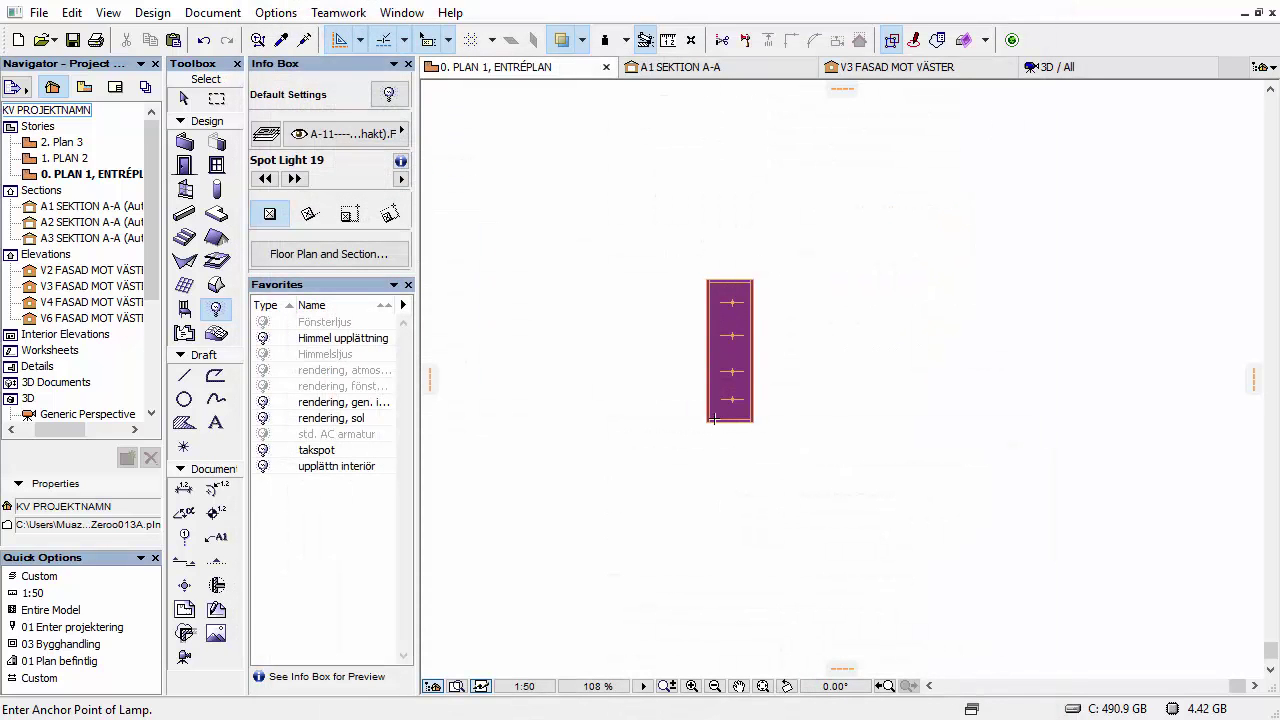
- Set the default lamp to IES Light 19 with photometric file 2UC_14T5_120_GEB1OPS.ies, using the intensity given in that file
double_click(215, 309)
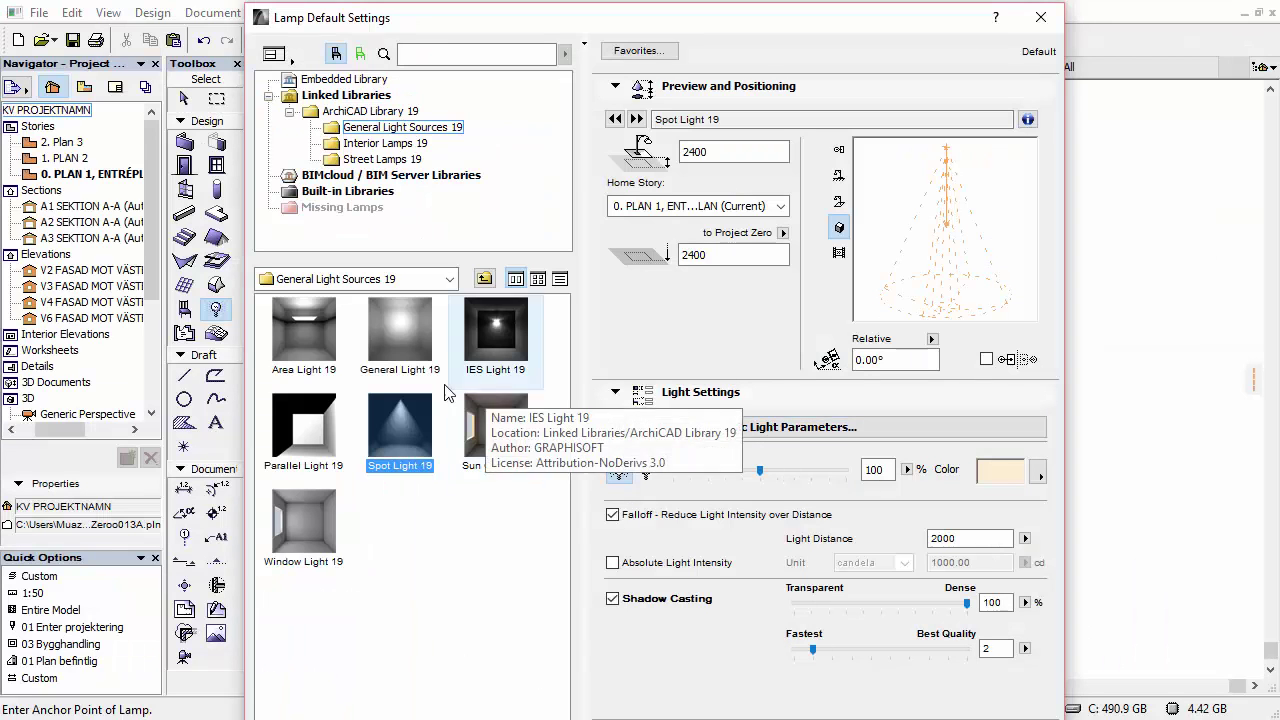
click(505, 324)
click(1016, 514)
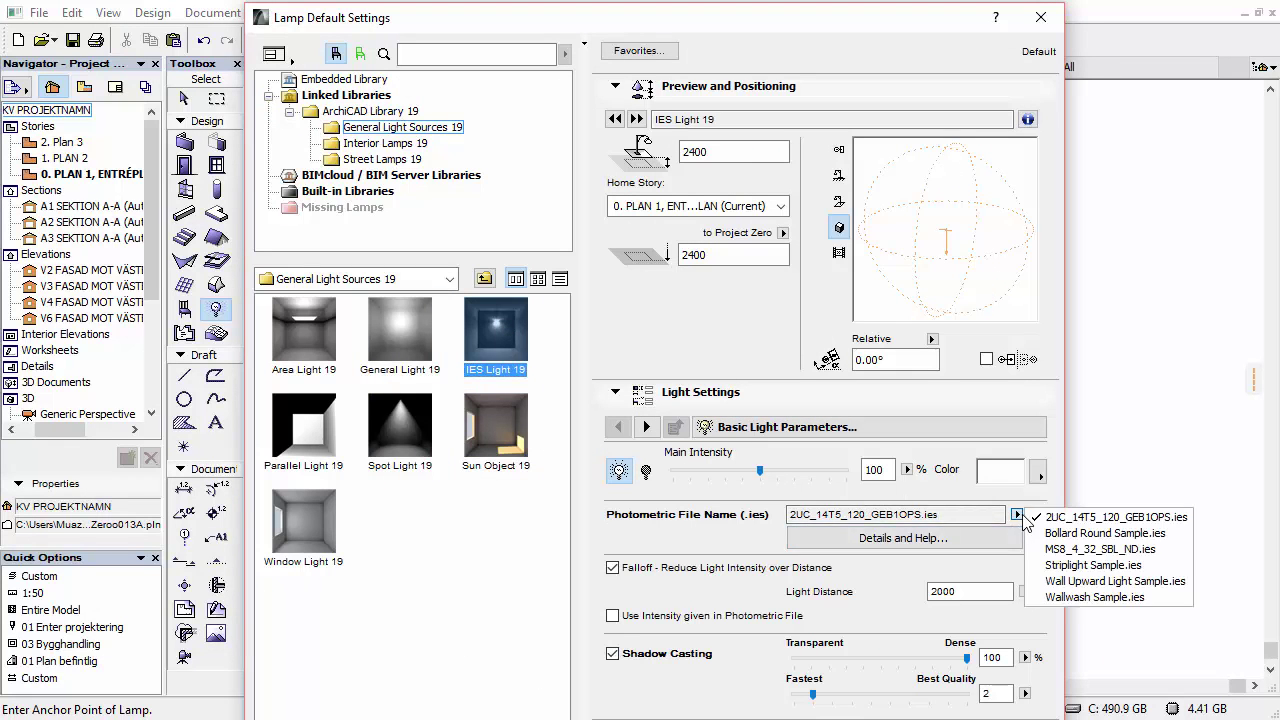
click(1071, 519)
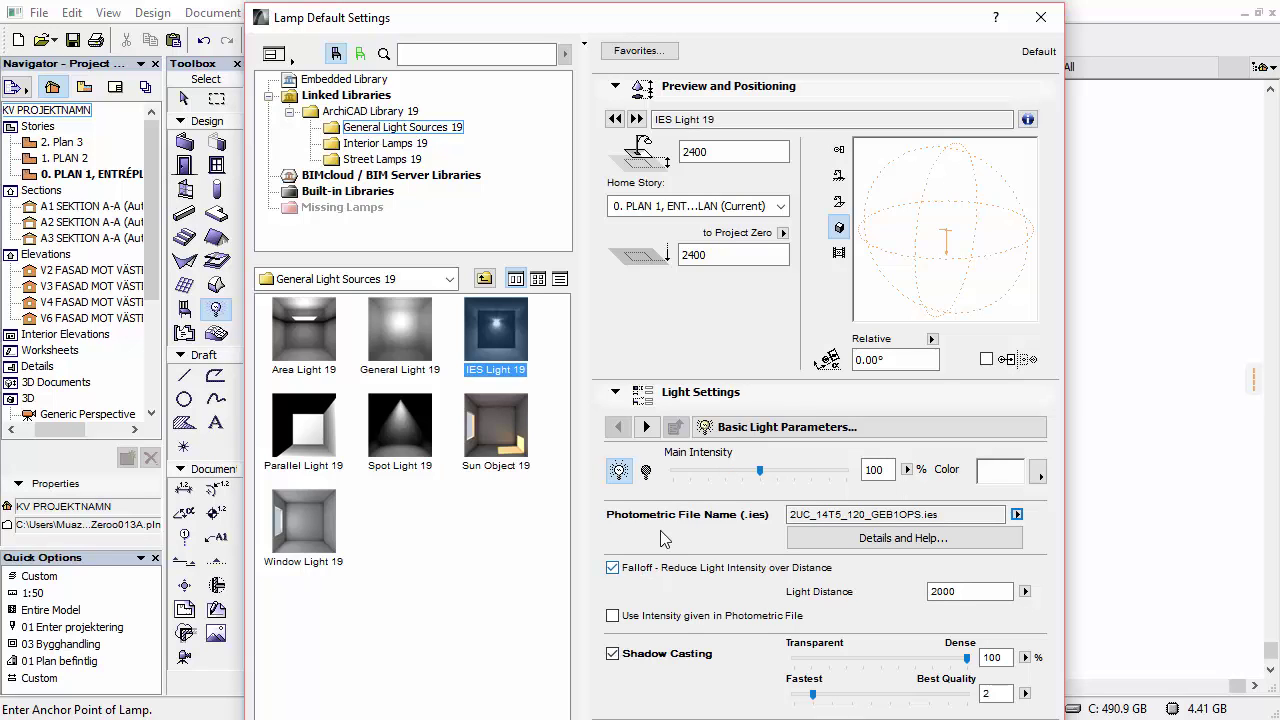
click(612, 617)
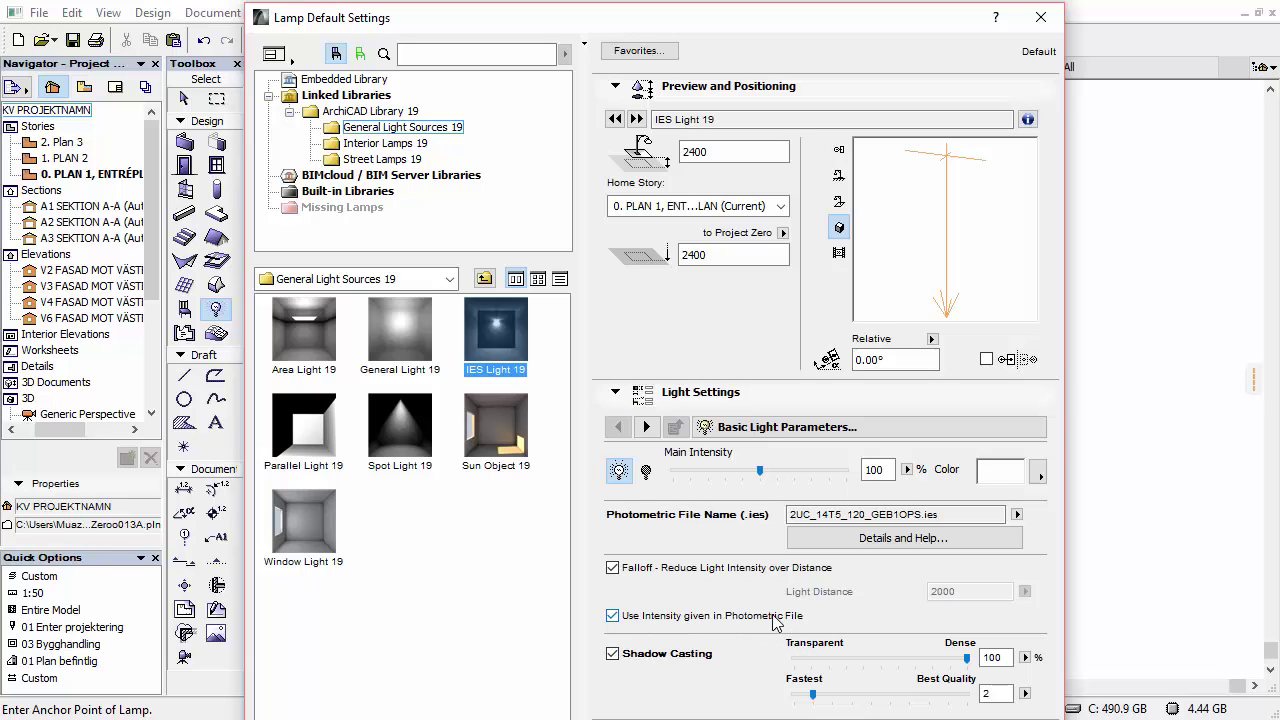
click(966, 436)
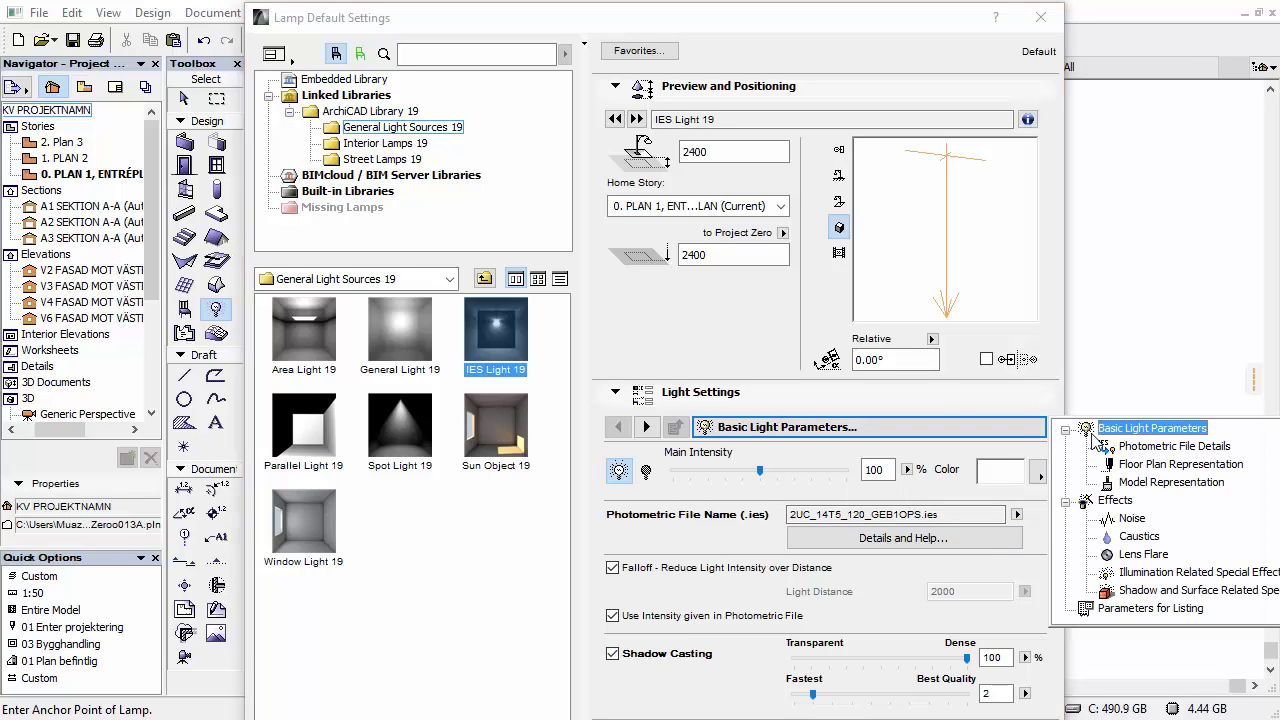
click(745, 343)
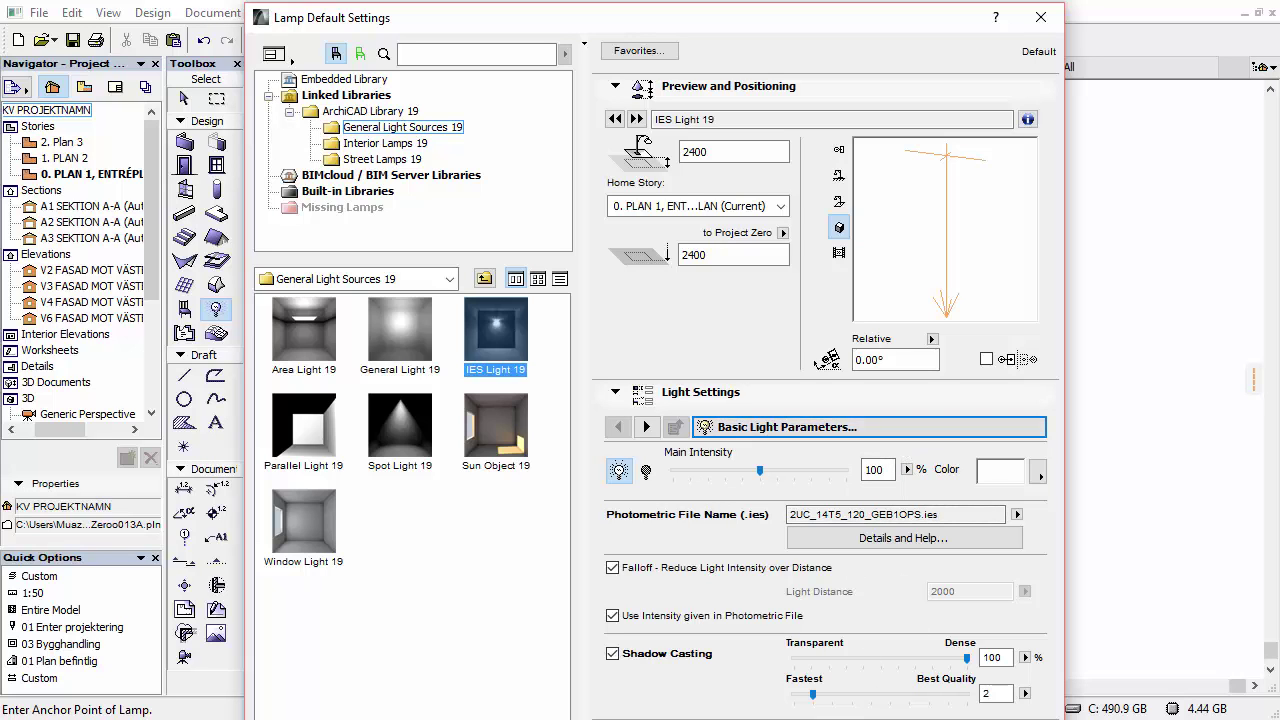
key(Return)
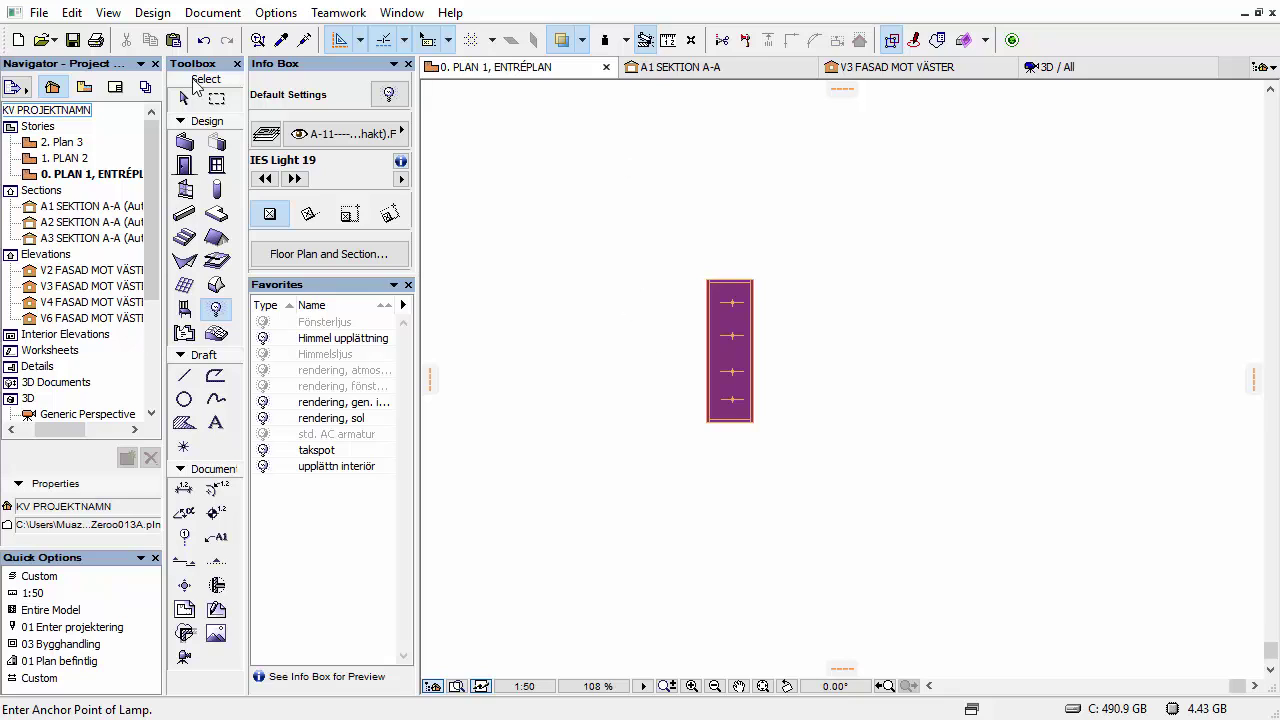
- Open the PhotoRendering Settings to reach CineRender's light adjustments
click(212, 12)
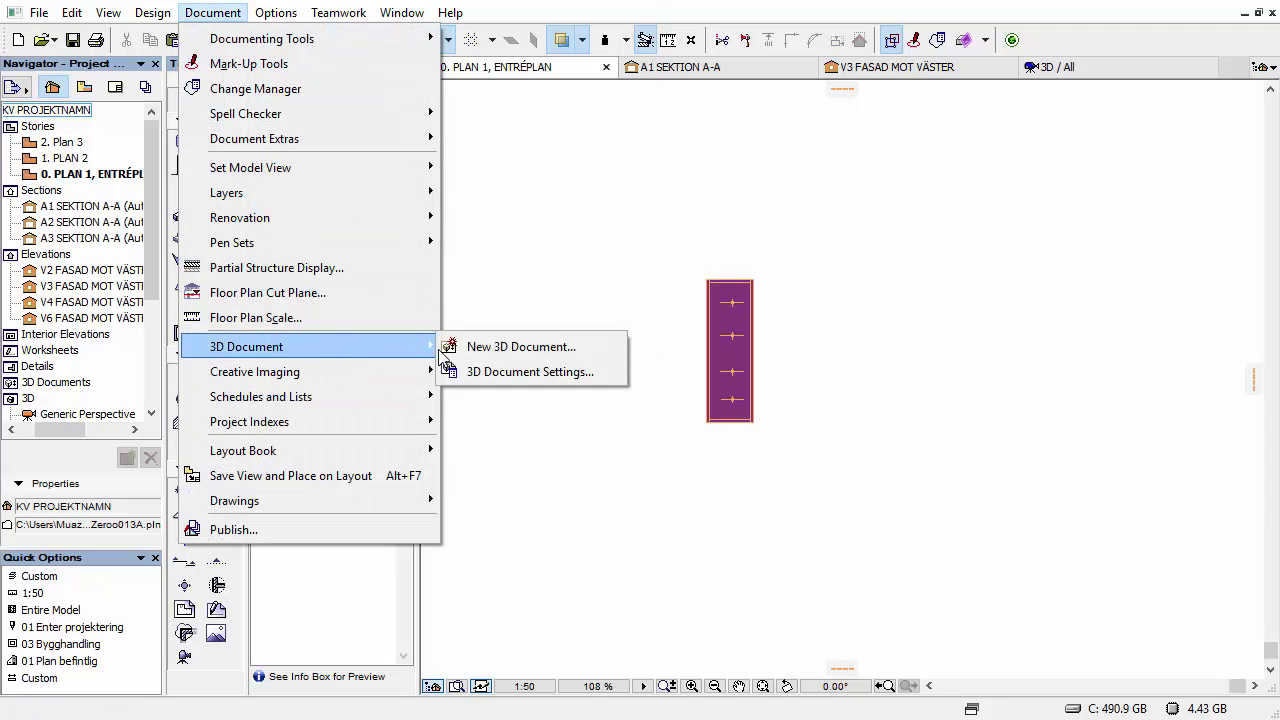
mouse_move(376, 372)
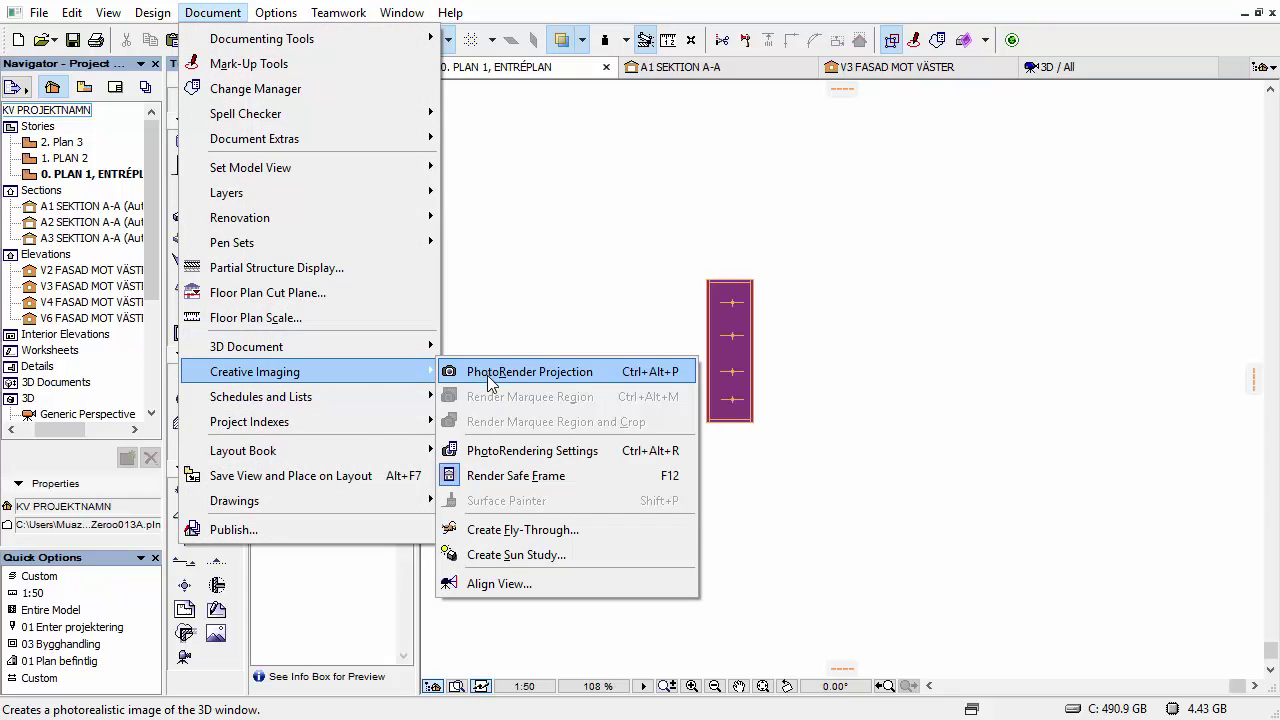
click(519, 450)
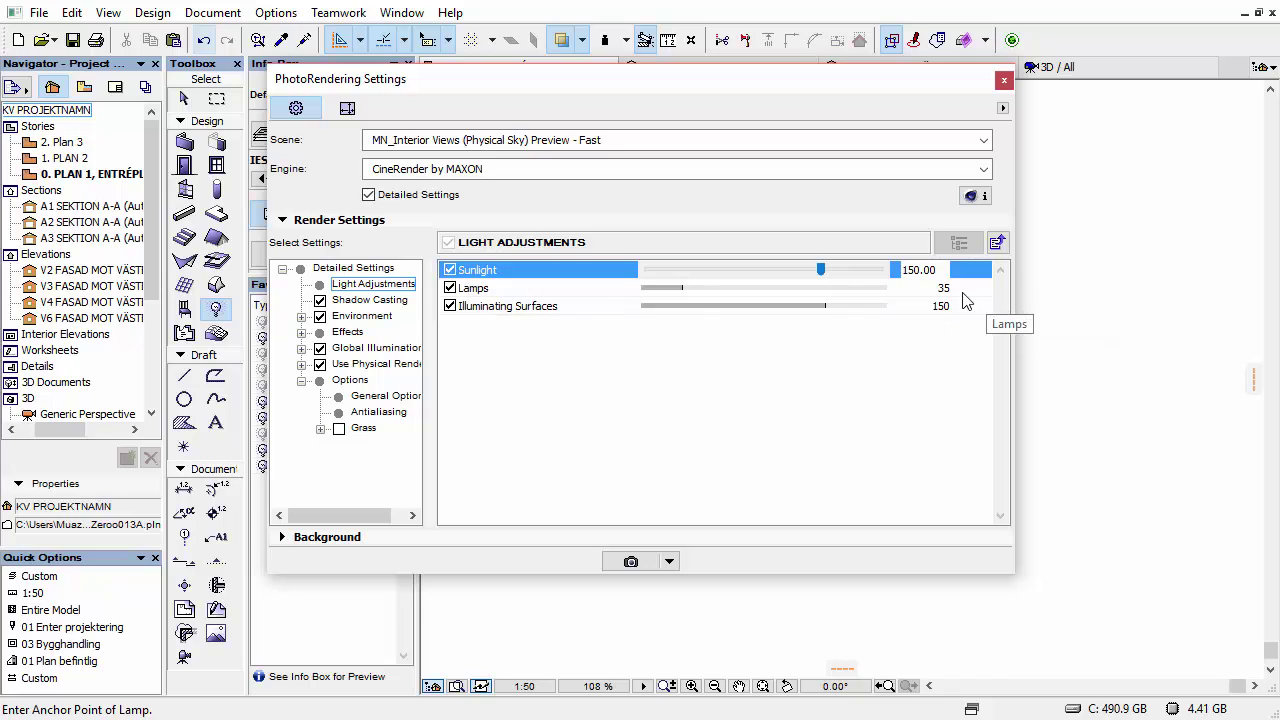
- Set the Lamps light adjustment to 50, and reload the scene MN_Interior Views (Physical Sky) Preview - Fast
click(912, 288)
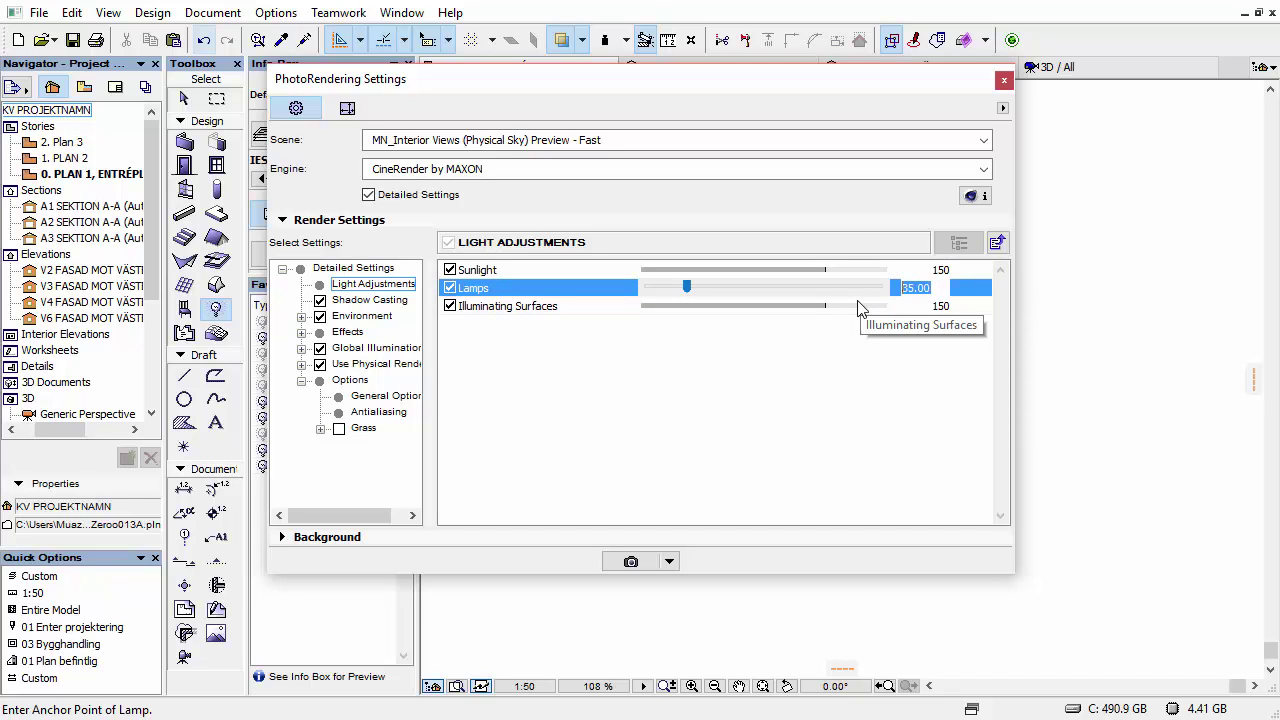
text(50)
key(Return)
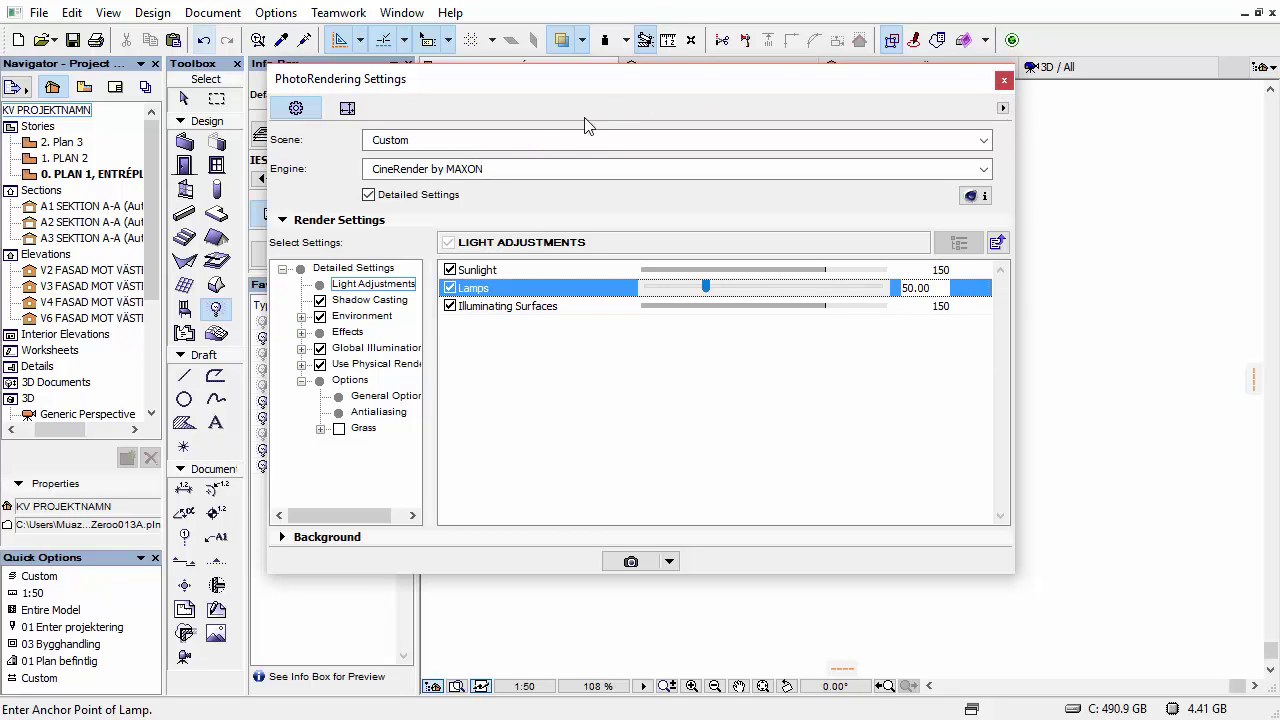
click(566, 141)
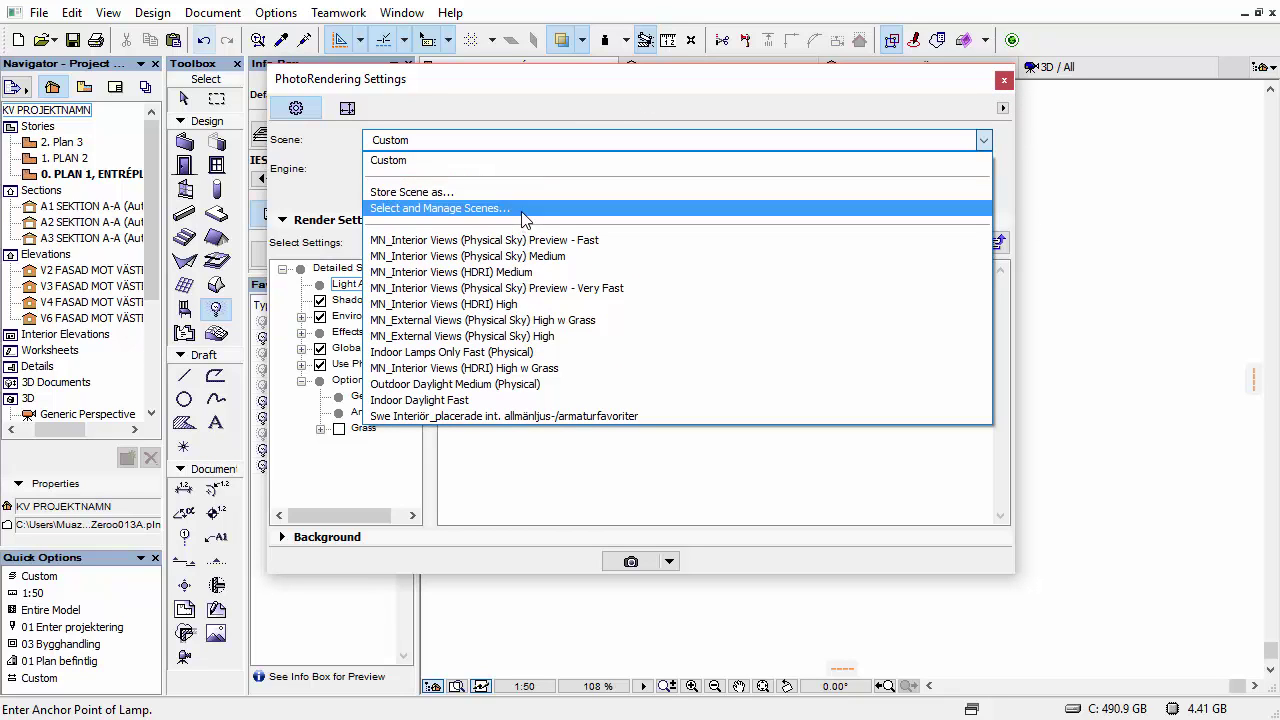
click(527, 208)
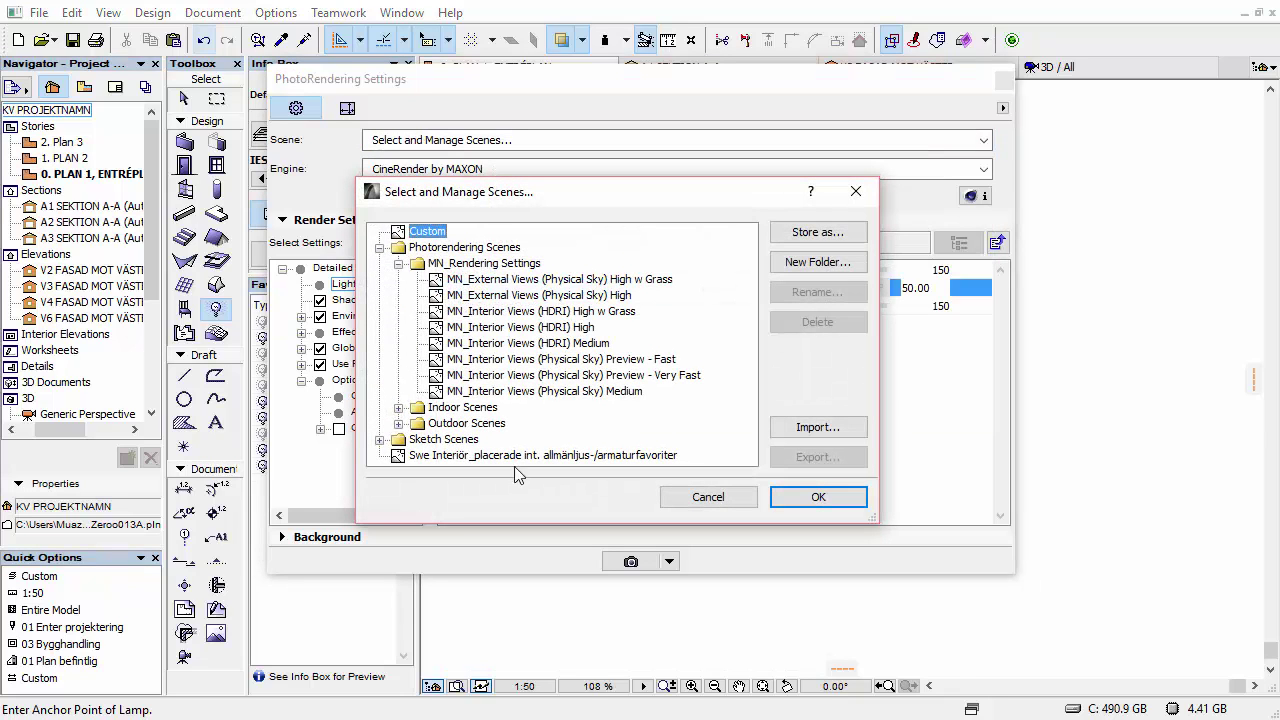
click(645, 360)
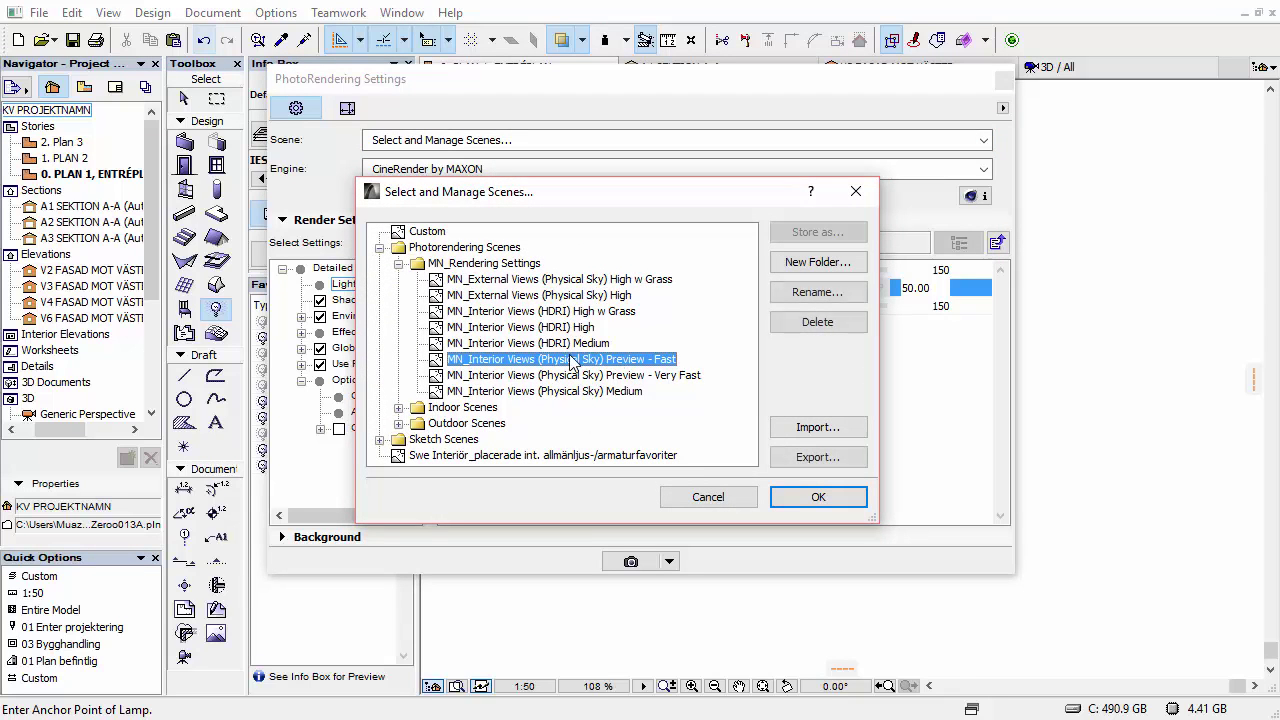
click(810, 505)
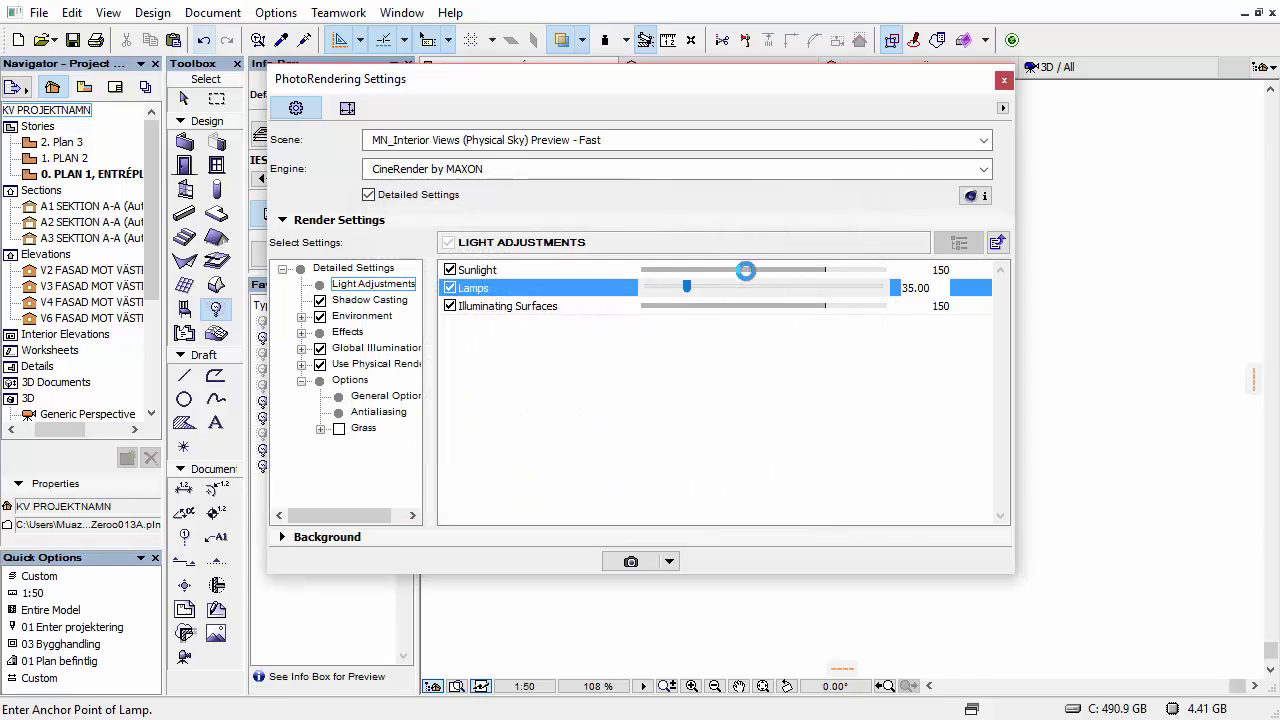
- Set the Lamps light adjustment of the reloaded scene to 50 and close the PhotoRendering Settings
click(938, 288)
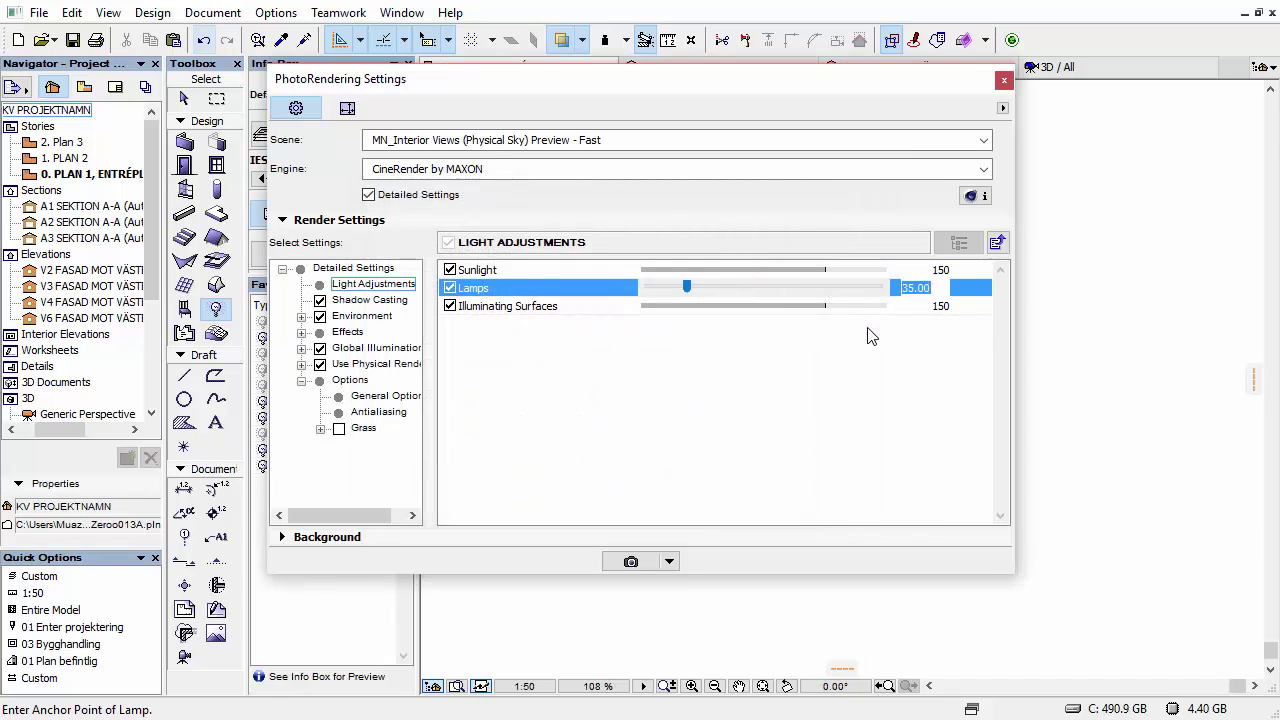
text(50)
key(Return)
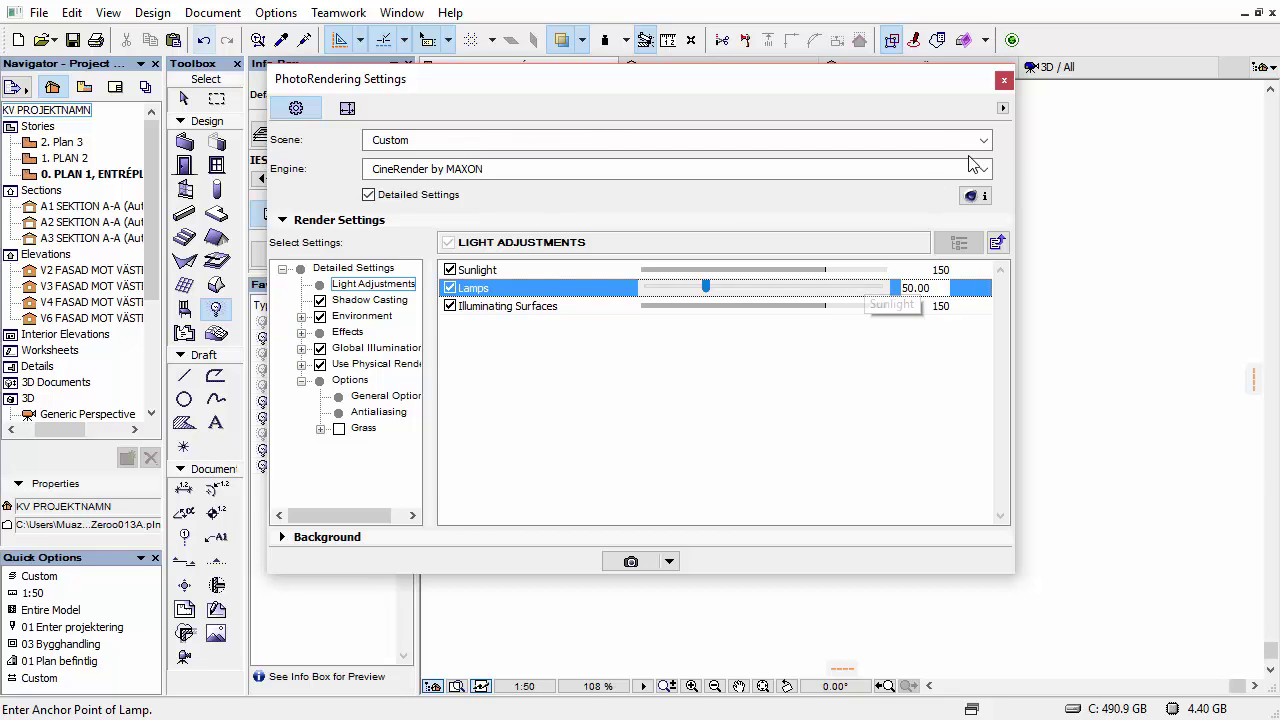
drag(910, 90, 991, 125)
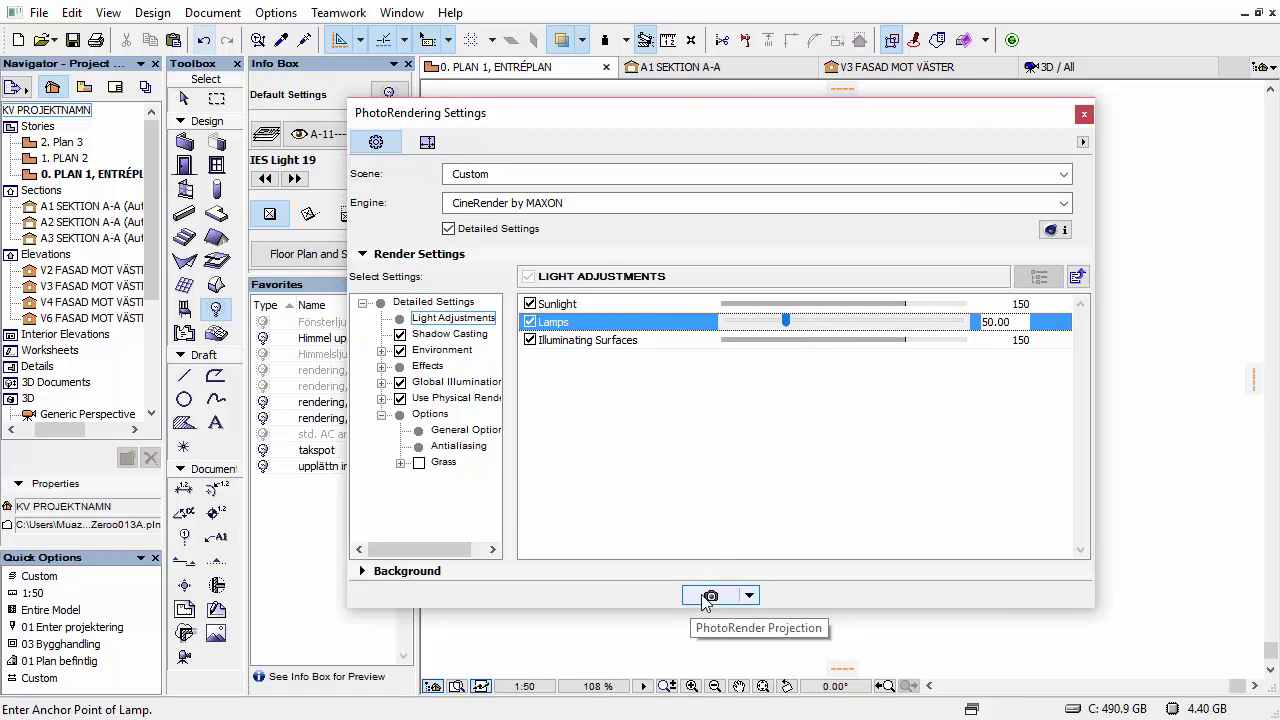
click(1083, 114)
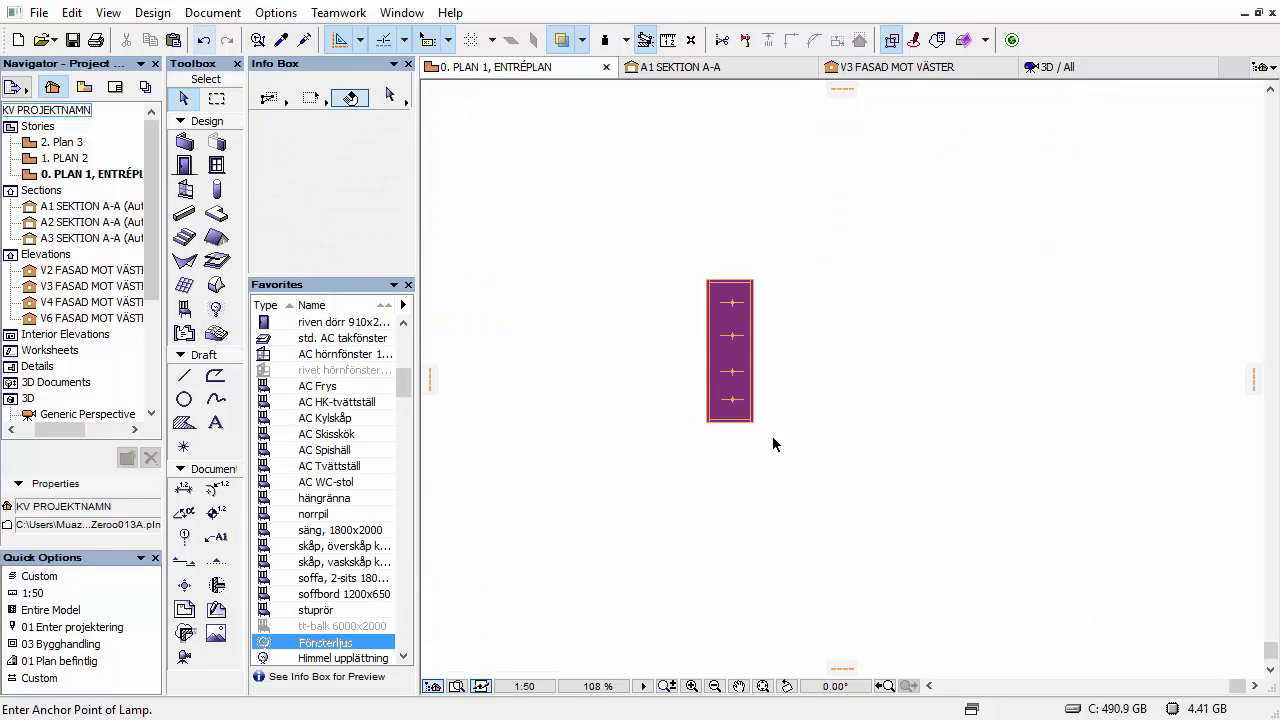
- Select only the four IES lights inside the rectangular fixture on the plan, and open their lamp selection settings
shift+drag(768, 441, 671, 263)
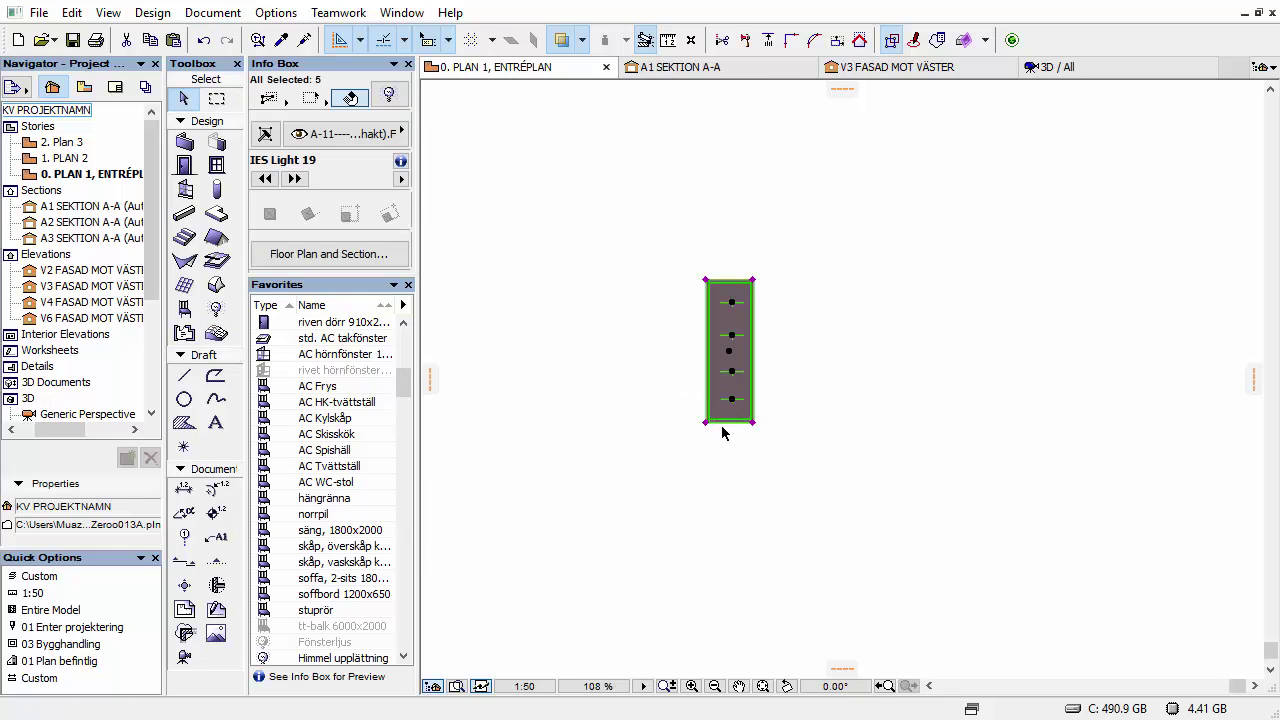
click(810, 408)
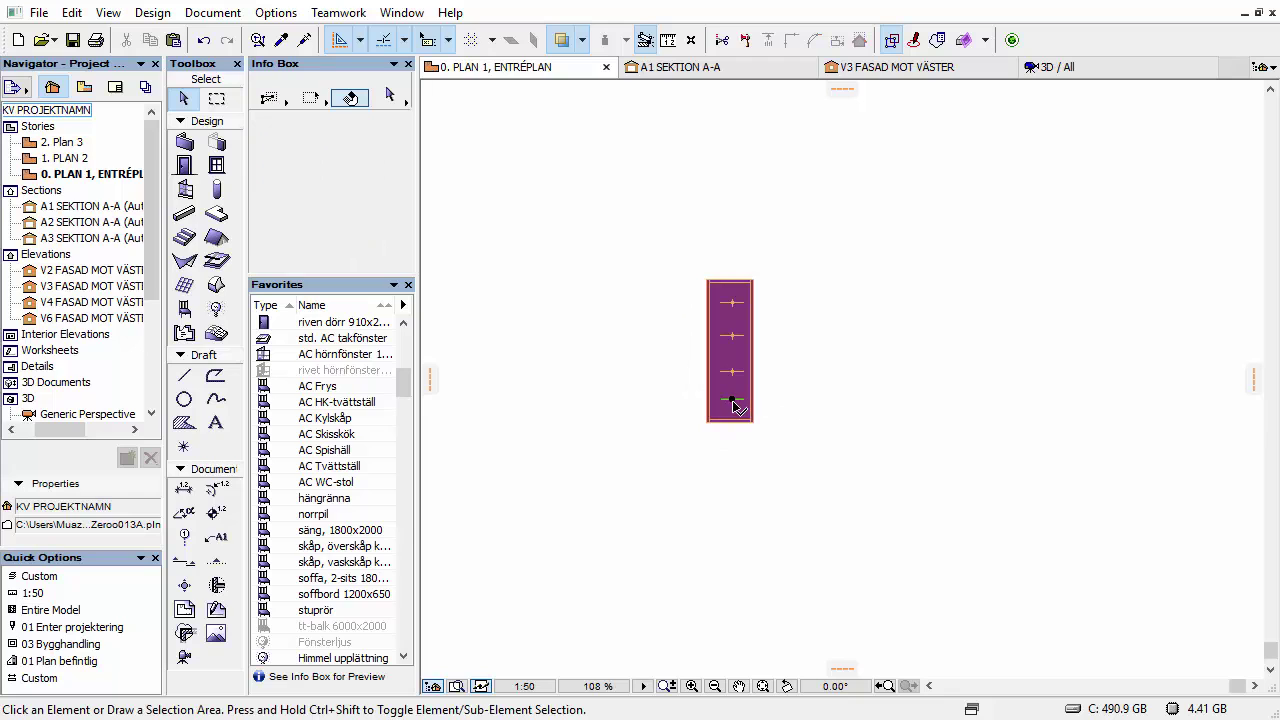
click(733, 401)
shift+click(733, 372)
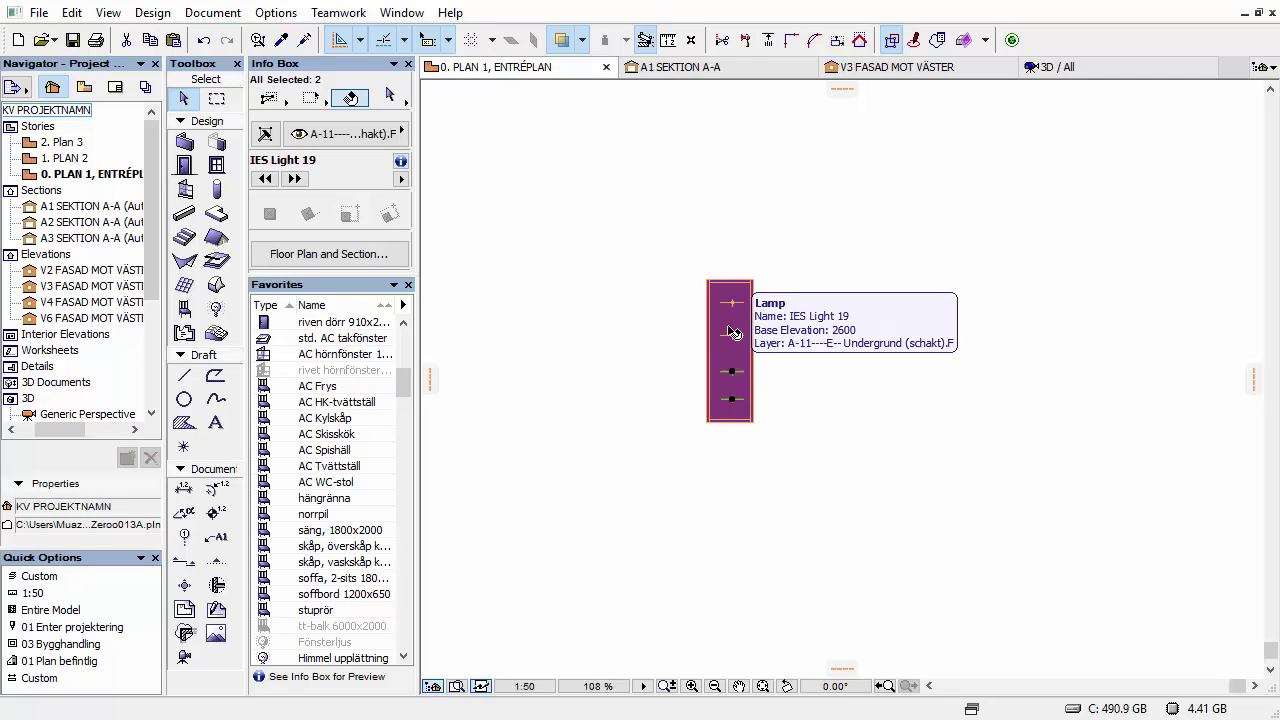
shift+click(733, 335)
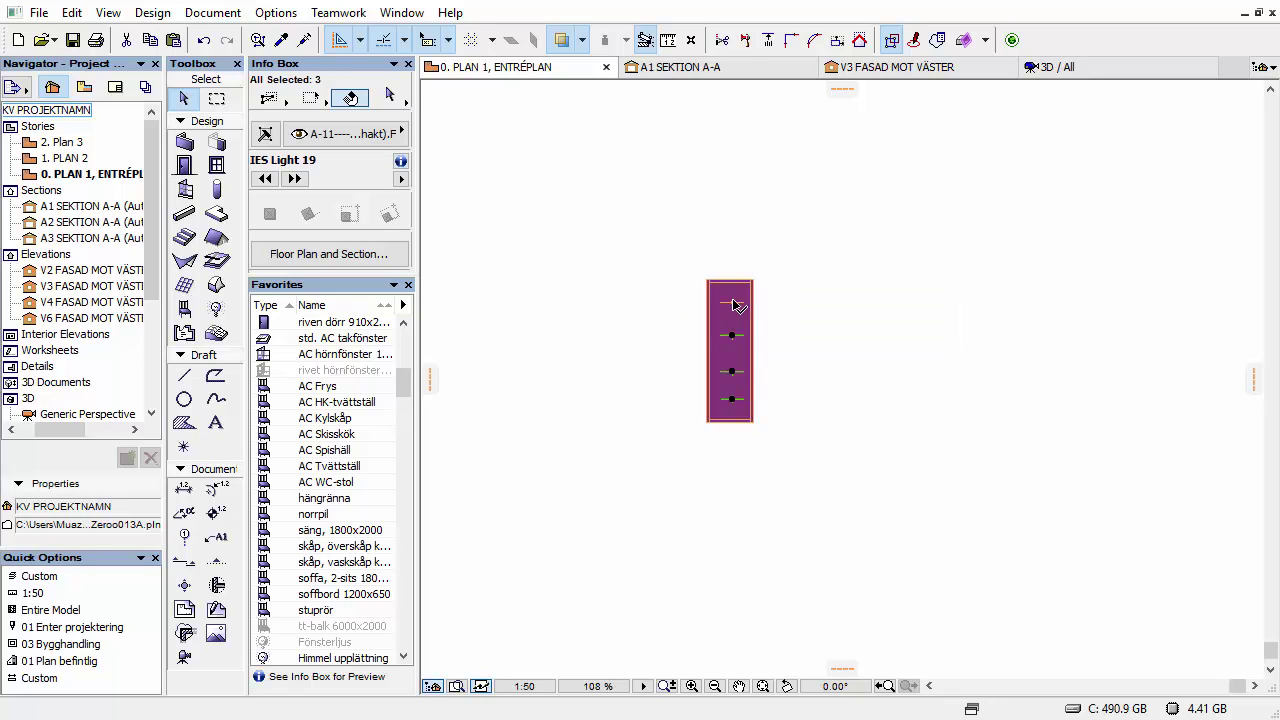
double_click(743, 362)
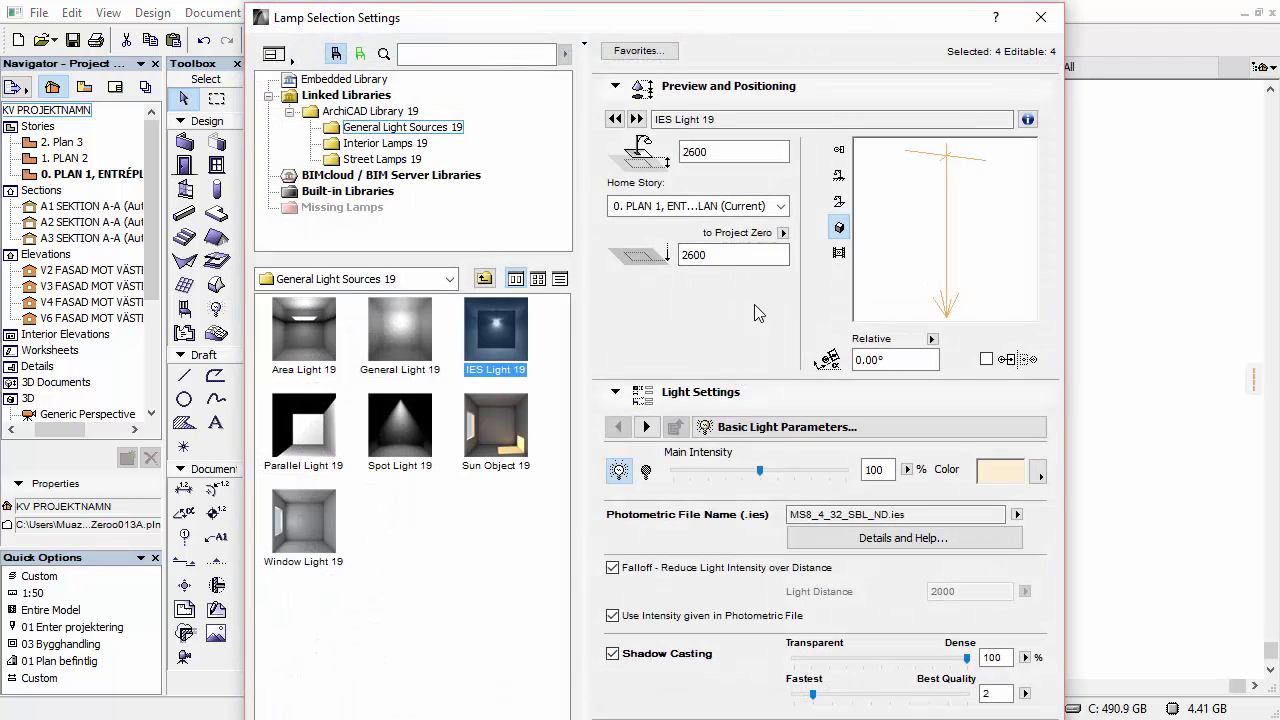
- Assign 2UC_14T5_120_GEB1OPS.ies as the photometric file of the four selected IES lights and apply the settings
click(880, 427)
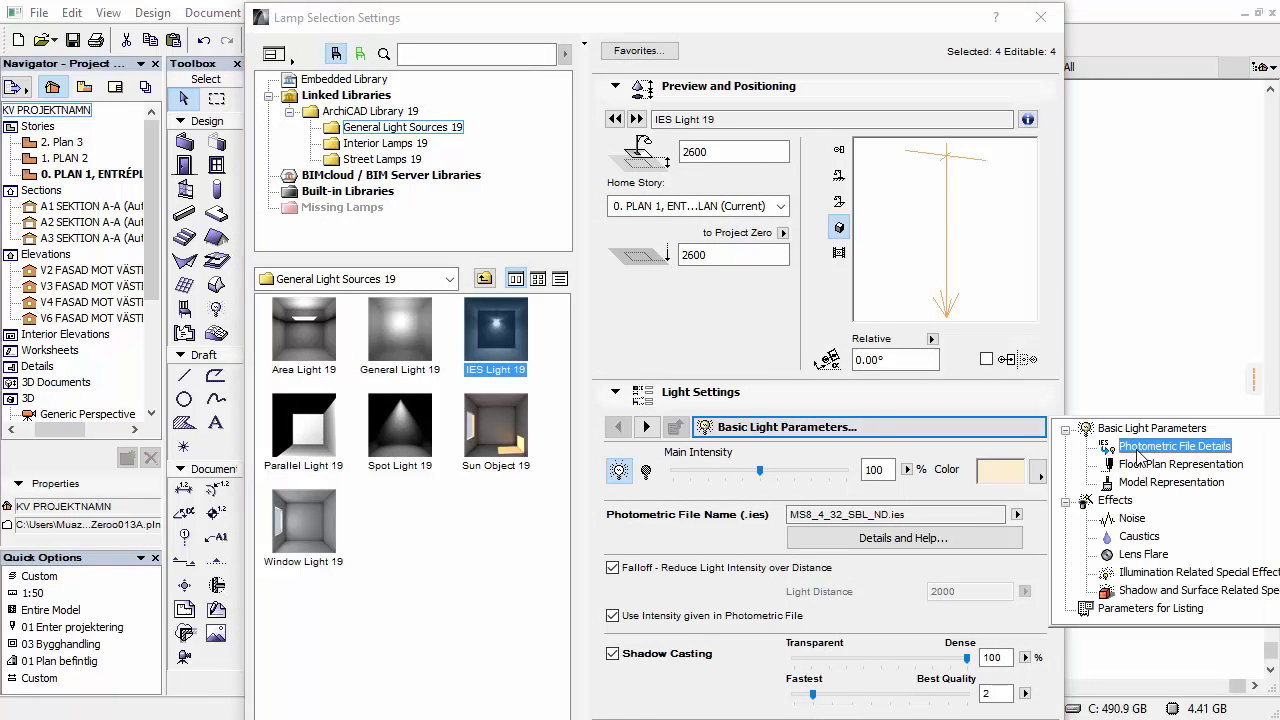
click(1172, 446)
click(1022, 459)
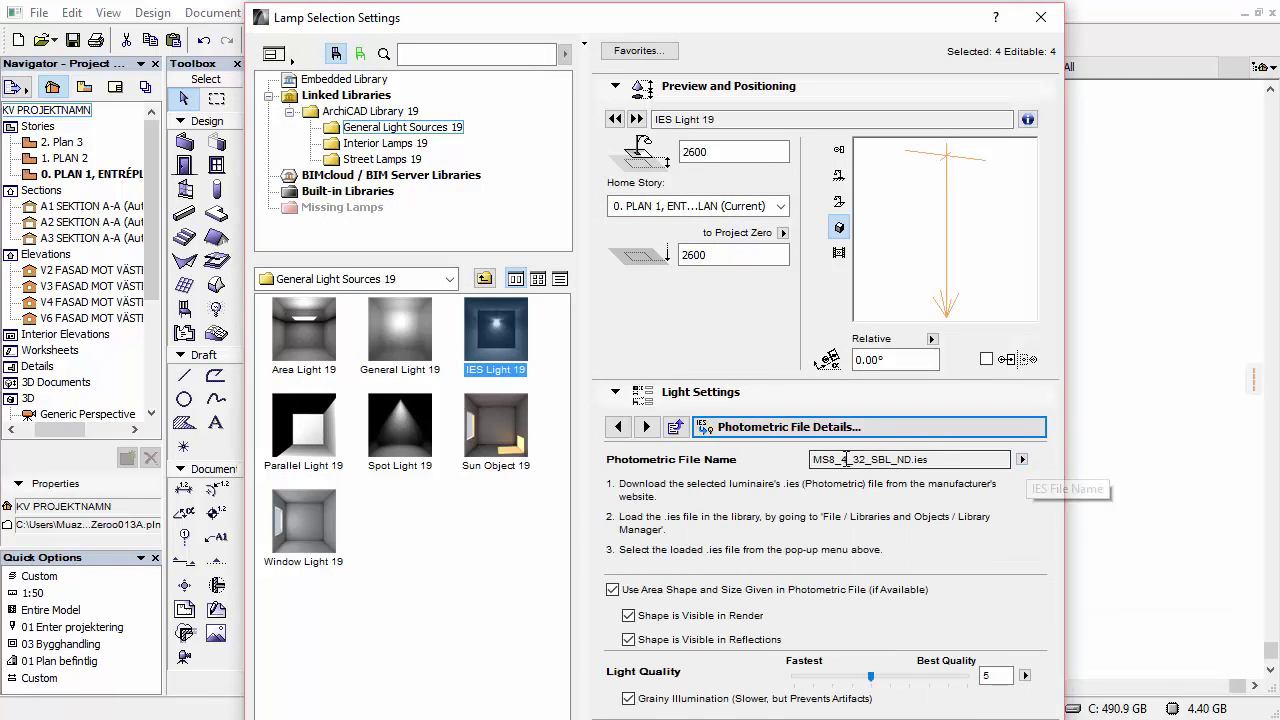
click(1022, 459)
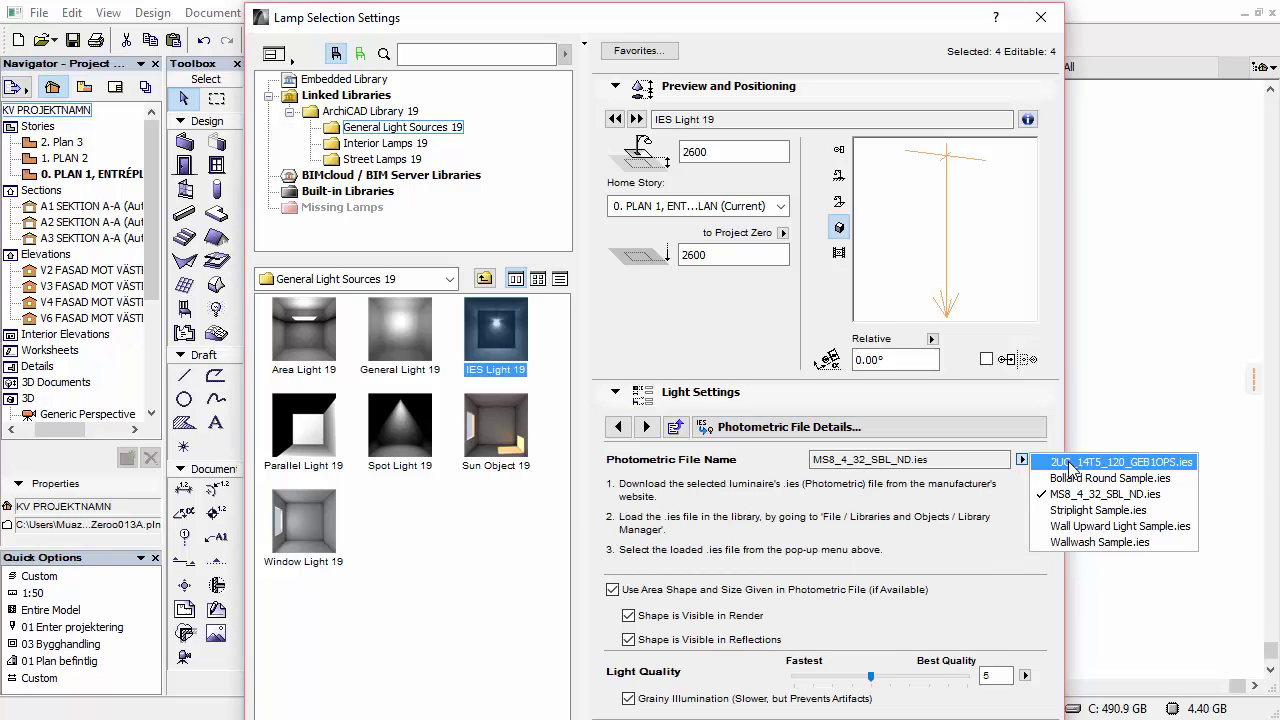
click(1072, 461)
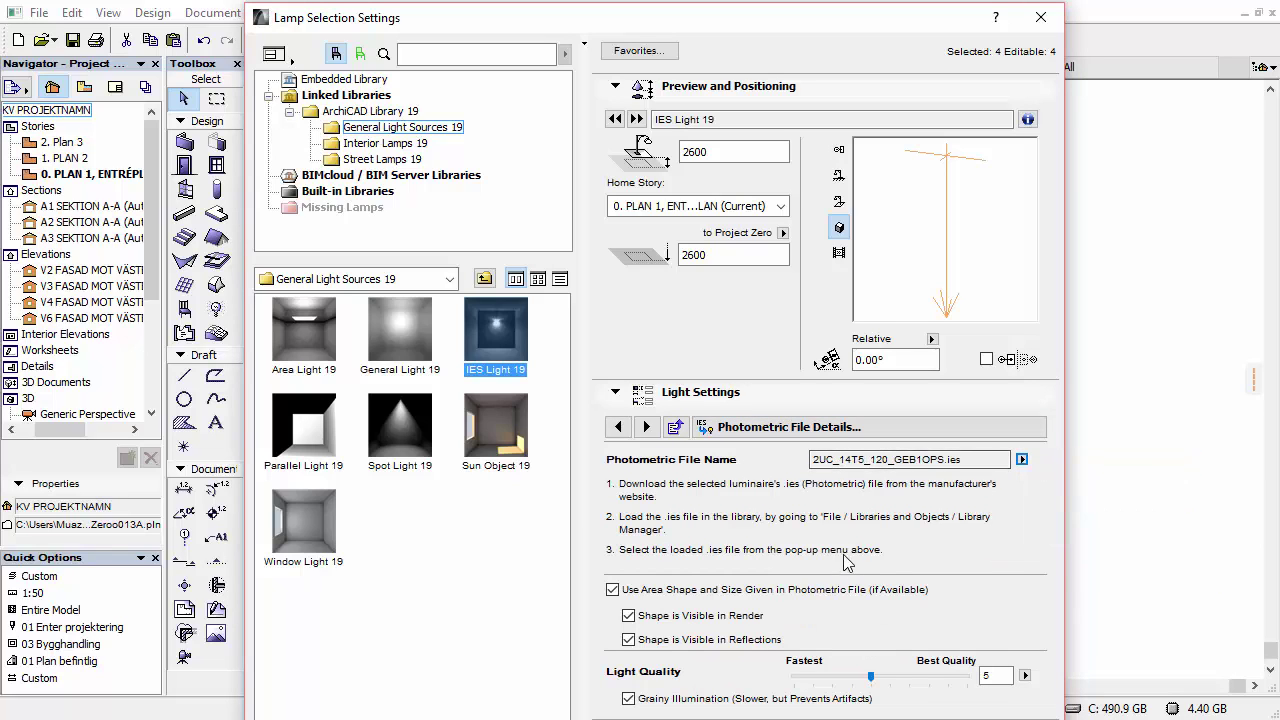
click(627, 634)
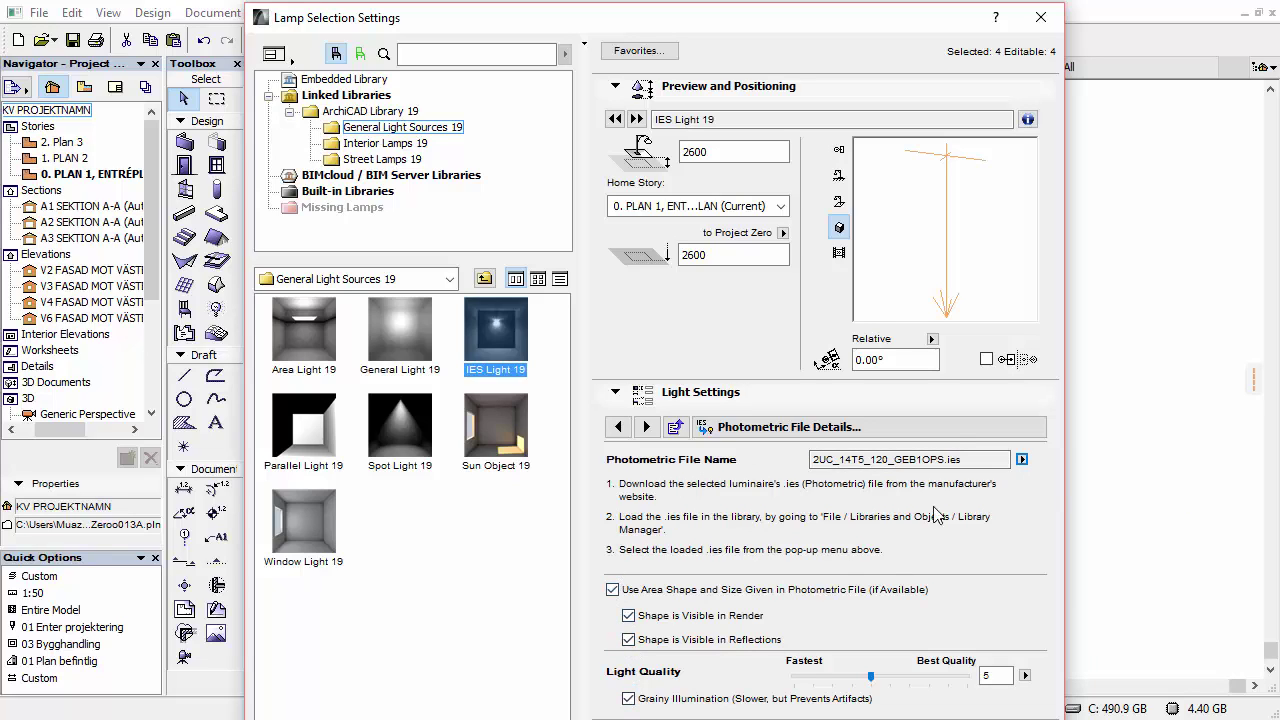
click(1022, 459)
click(998, 522)
click(1007, 431)
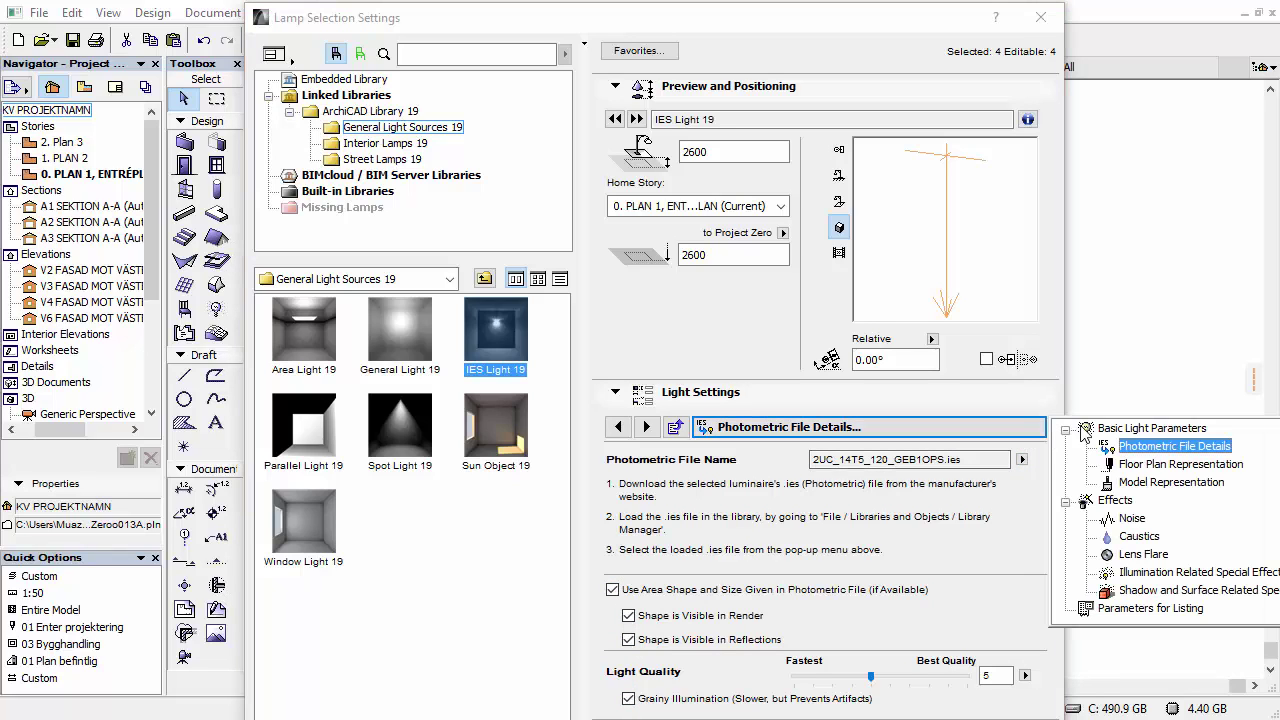
click(828, 567)
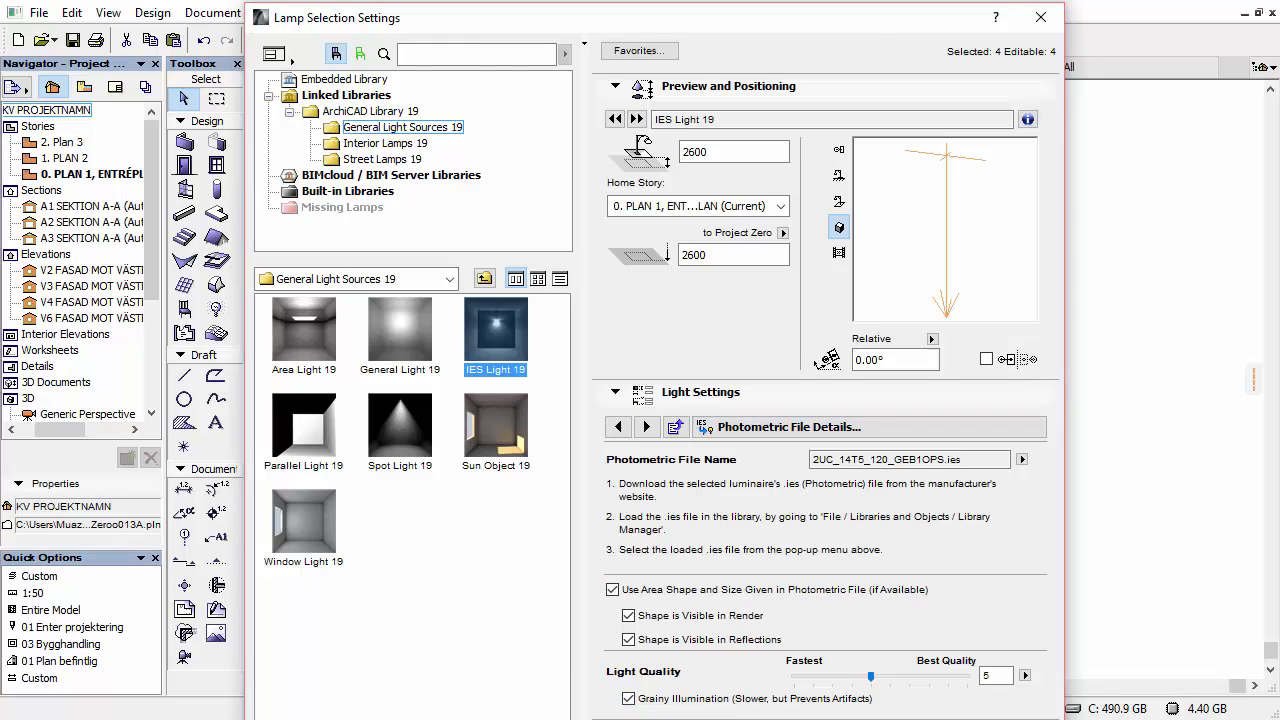
key(Return)
- Move the fluorescent fixture together with its four IES lights into the Entre room on the plan, and open the Camera 3 view
shift+click(756, 422)
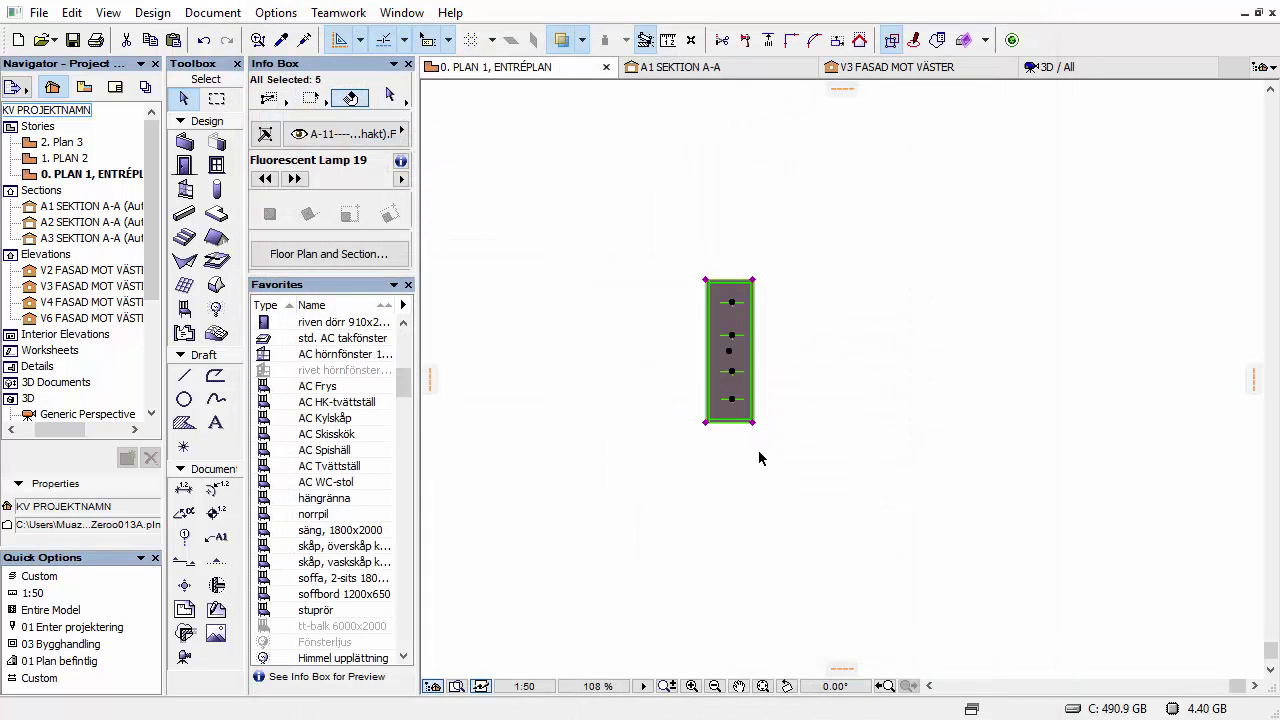
key(ctrl+d)
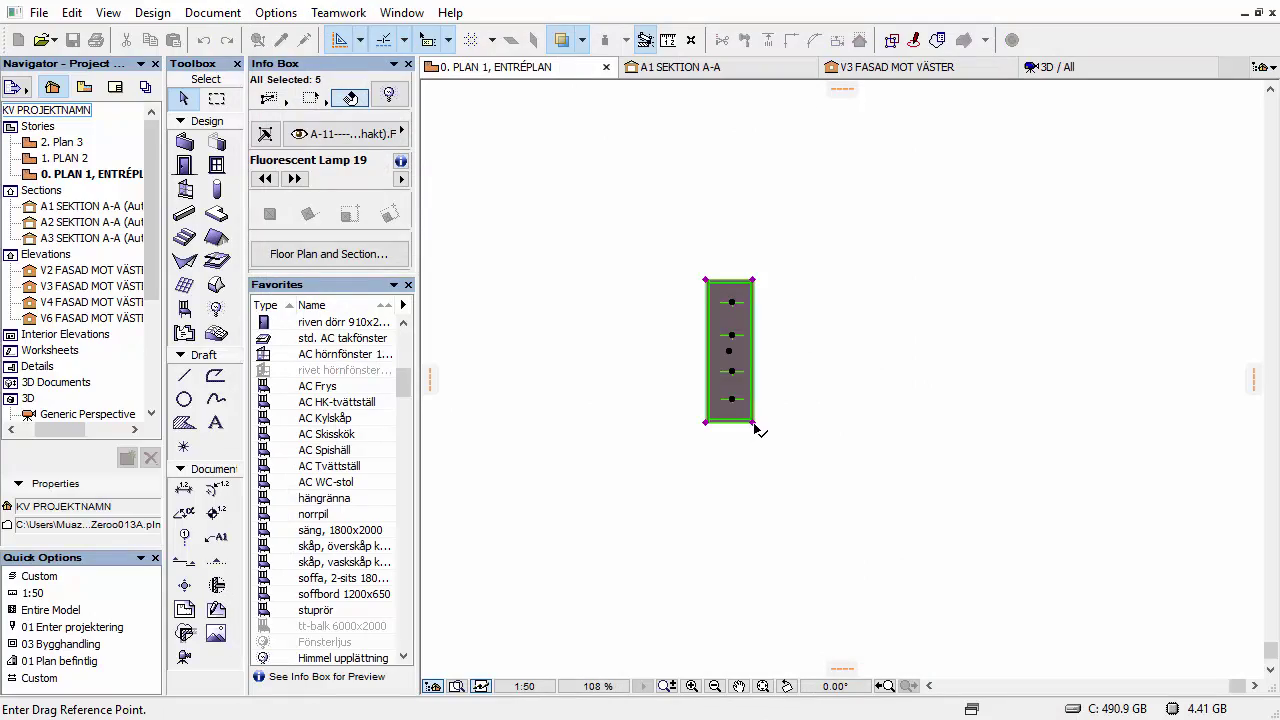
click(756, 422)
scroll(777, 451, down, 6)
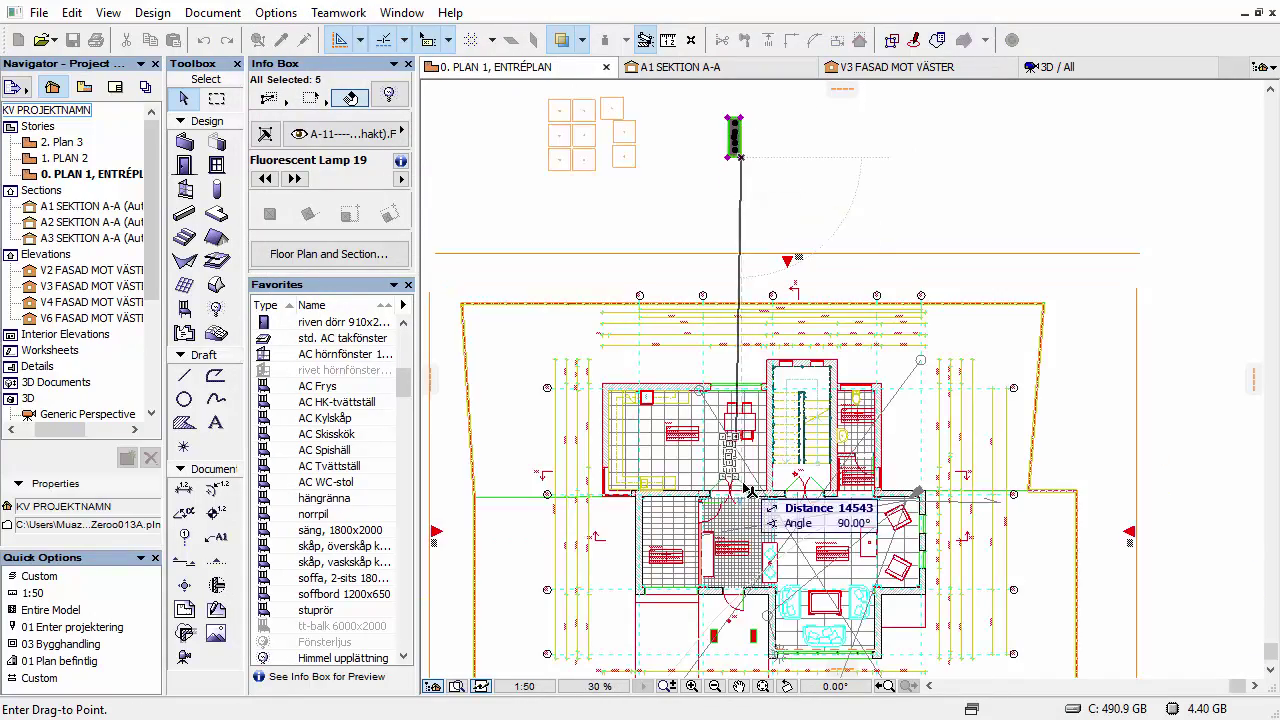
scroll(748, 490, up, 6)
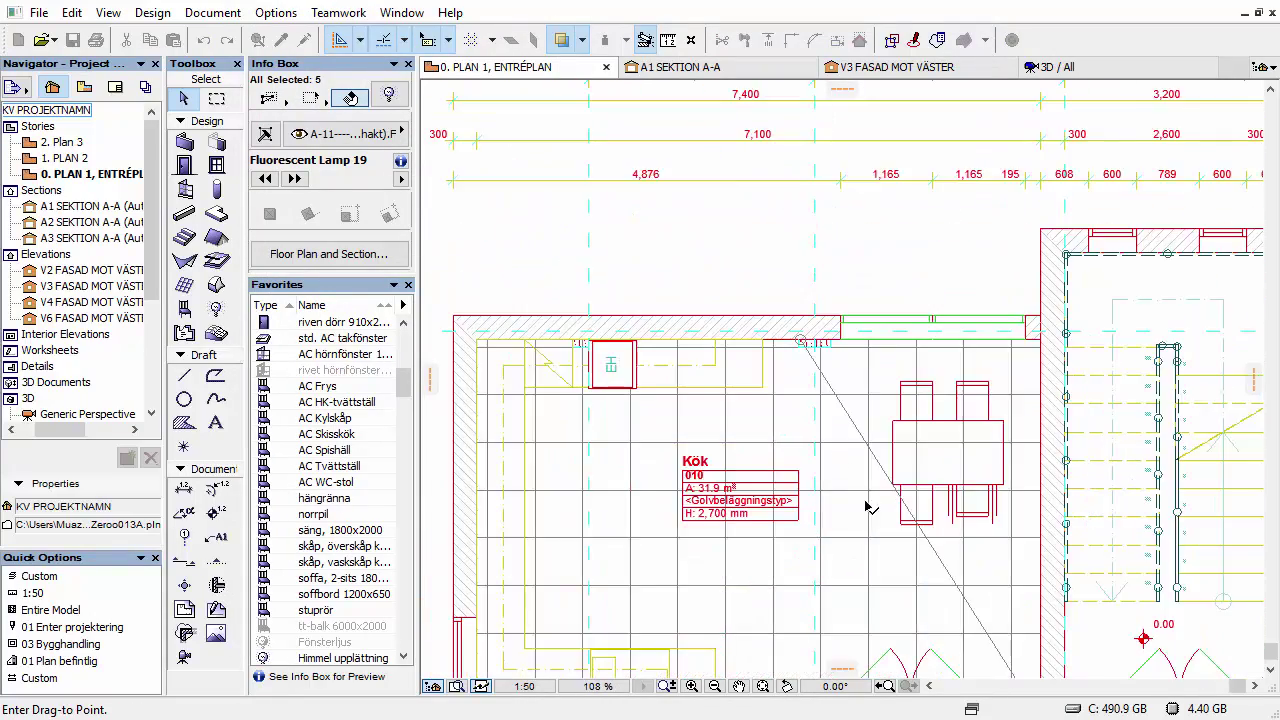
middle_drag(867, 507, 655, 187)
middle_drag(953, 426, 887, 229)
scroll(887, 229, down, 1)
scroll(656, 434, up, 4)
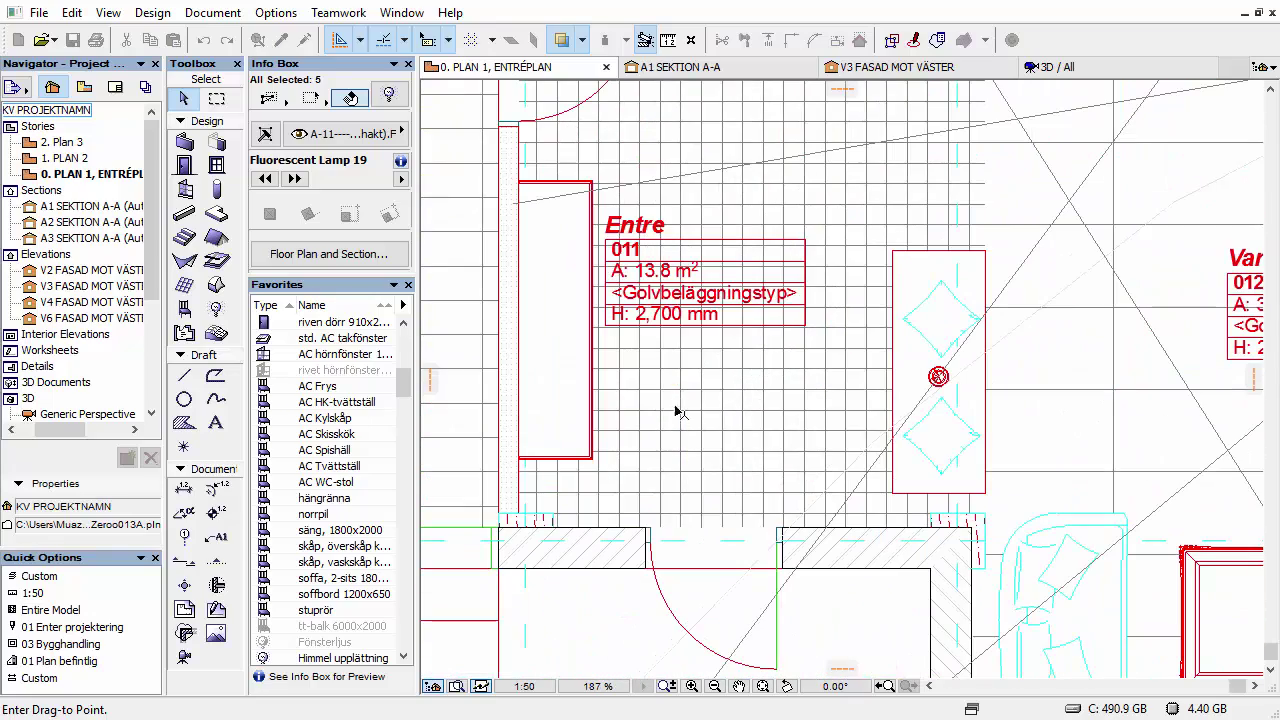
click(789, 444)
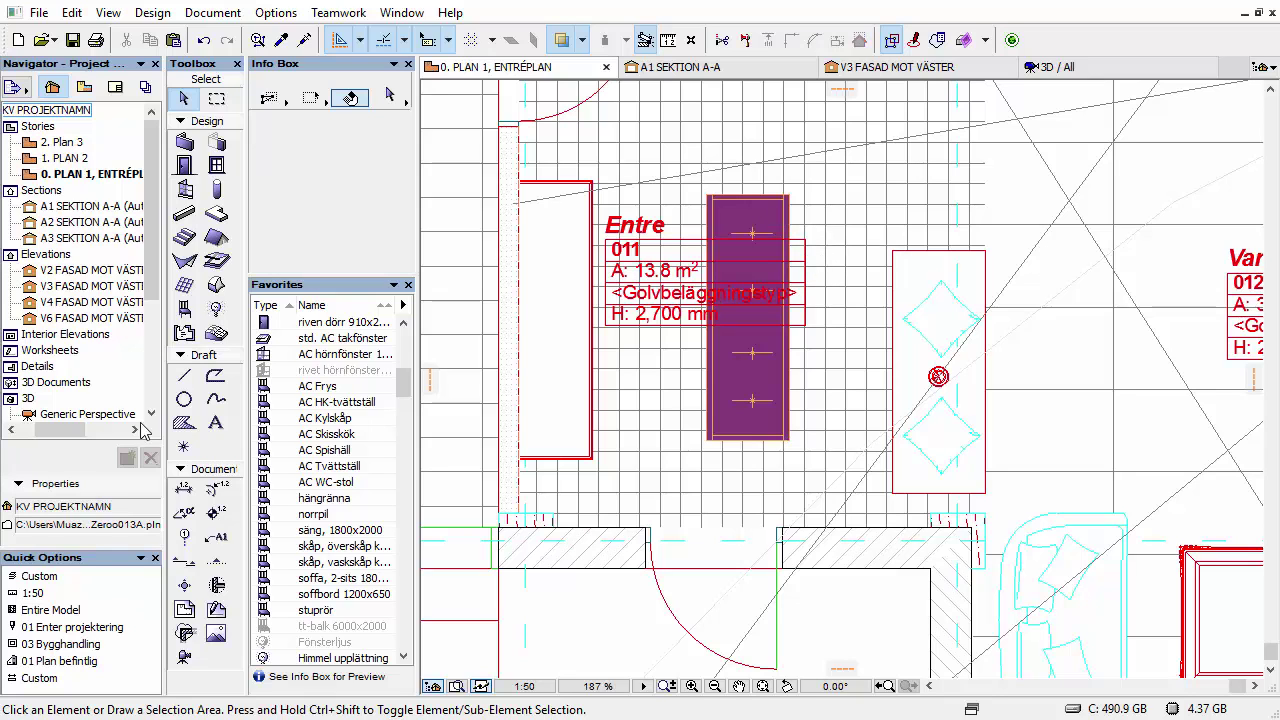
scroll(150, 358, down, 3)
double_click(86, 318)
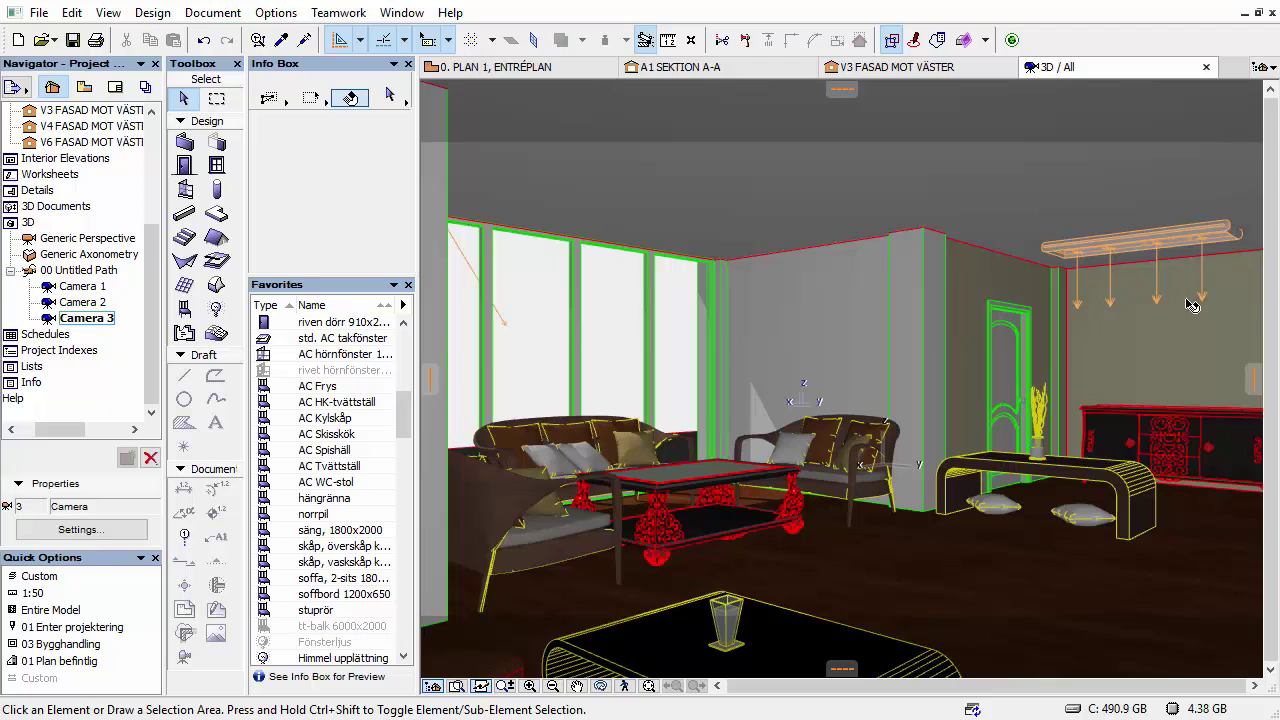
click(1203, 300)
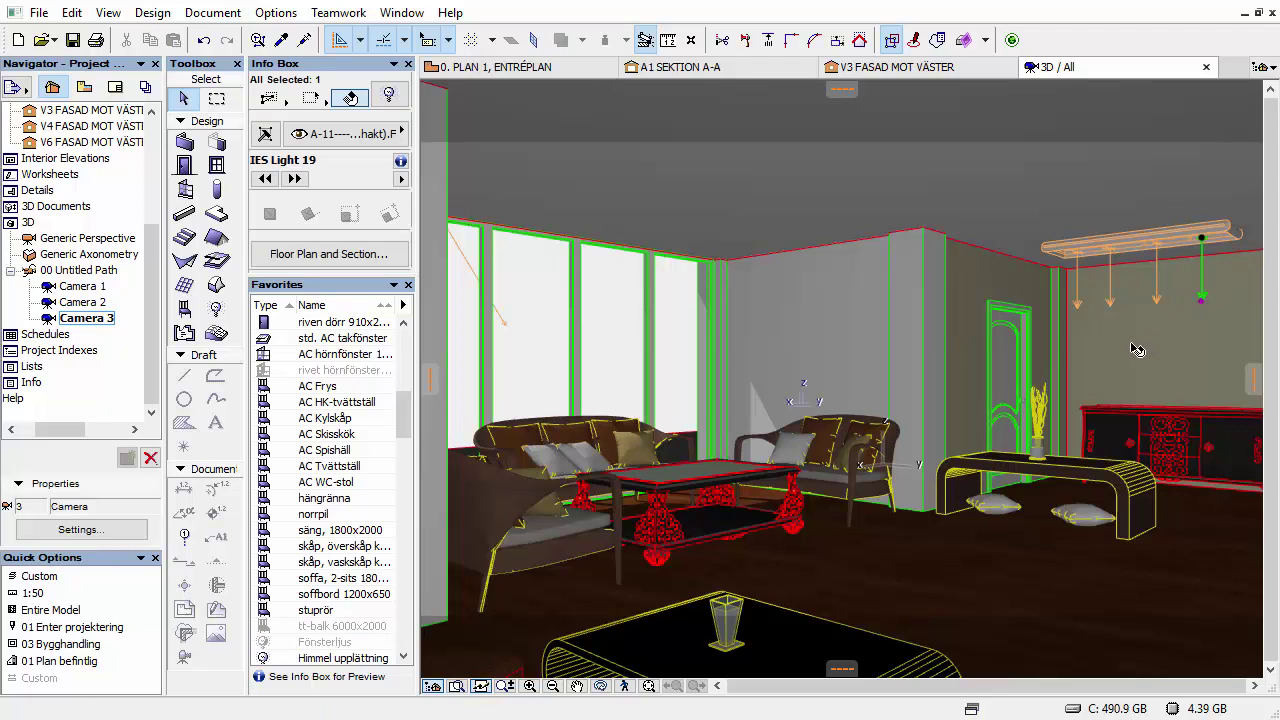
click(1204, 300)
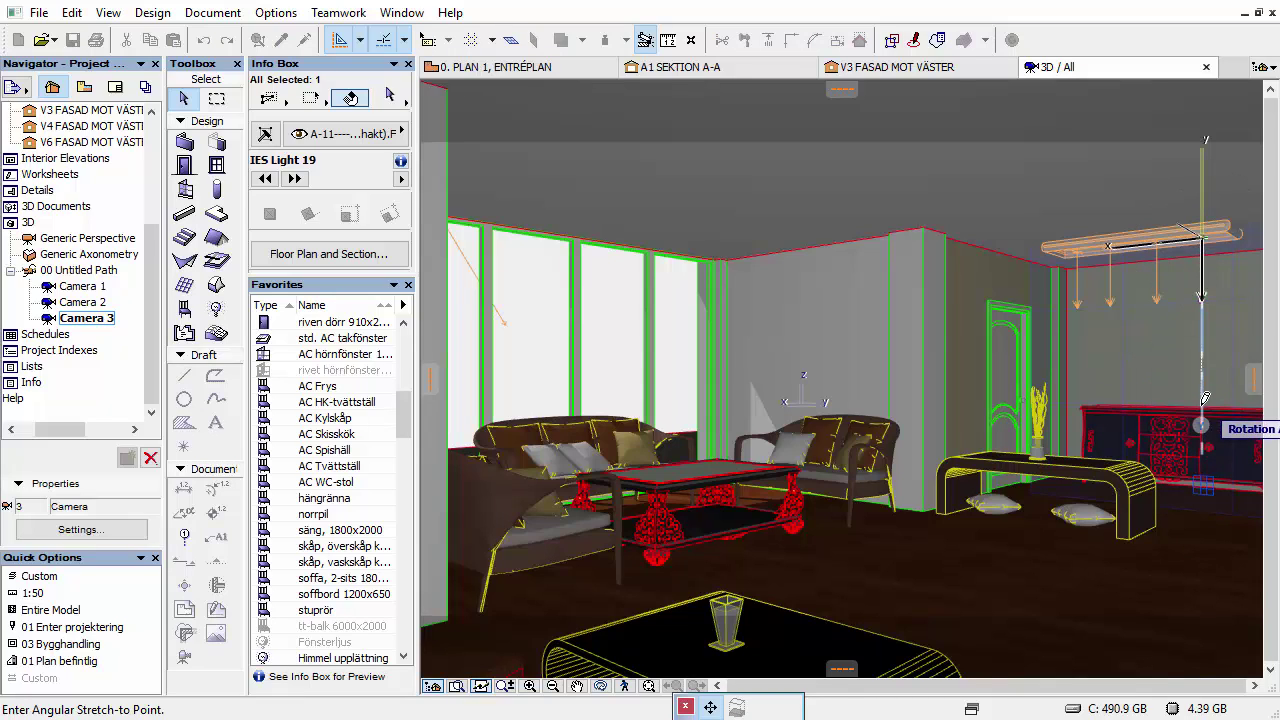
key(Escape)
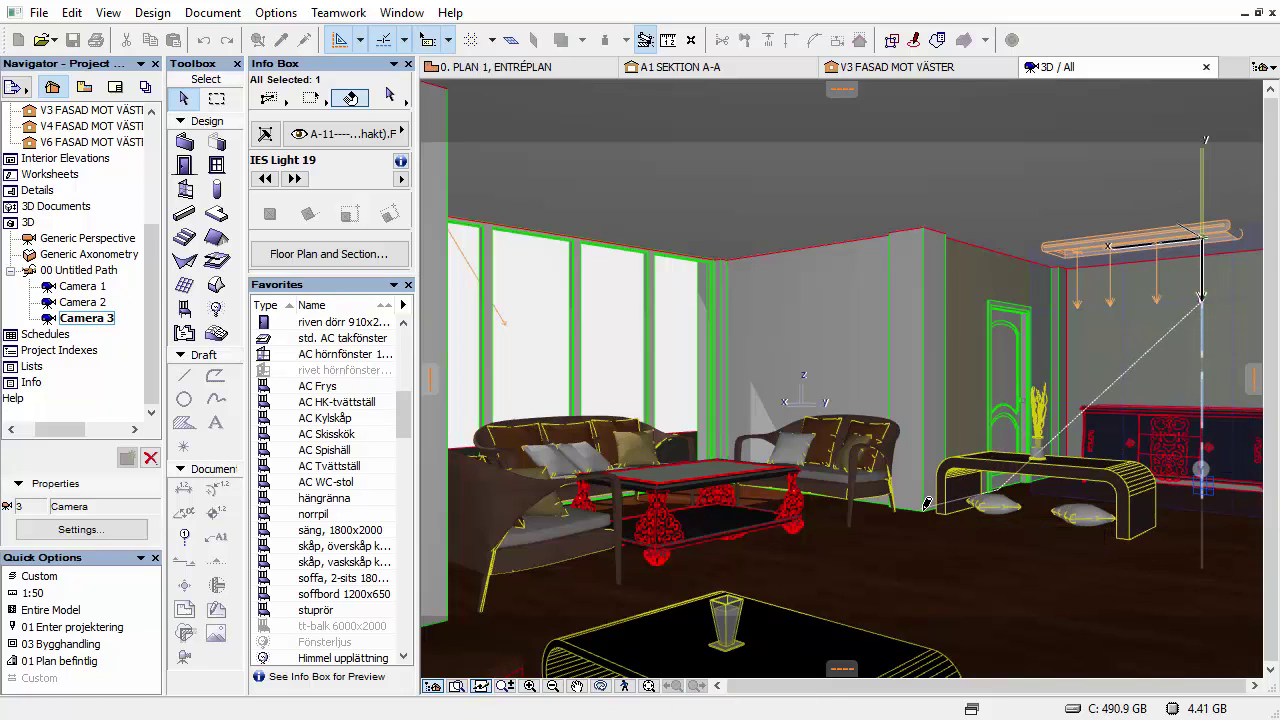
click(1201, 300)
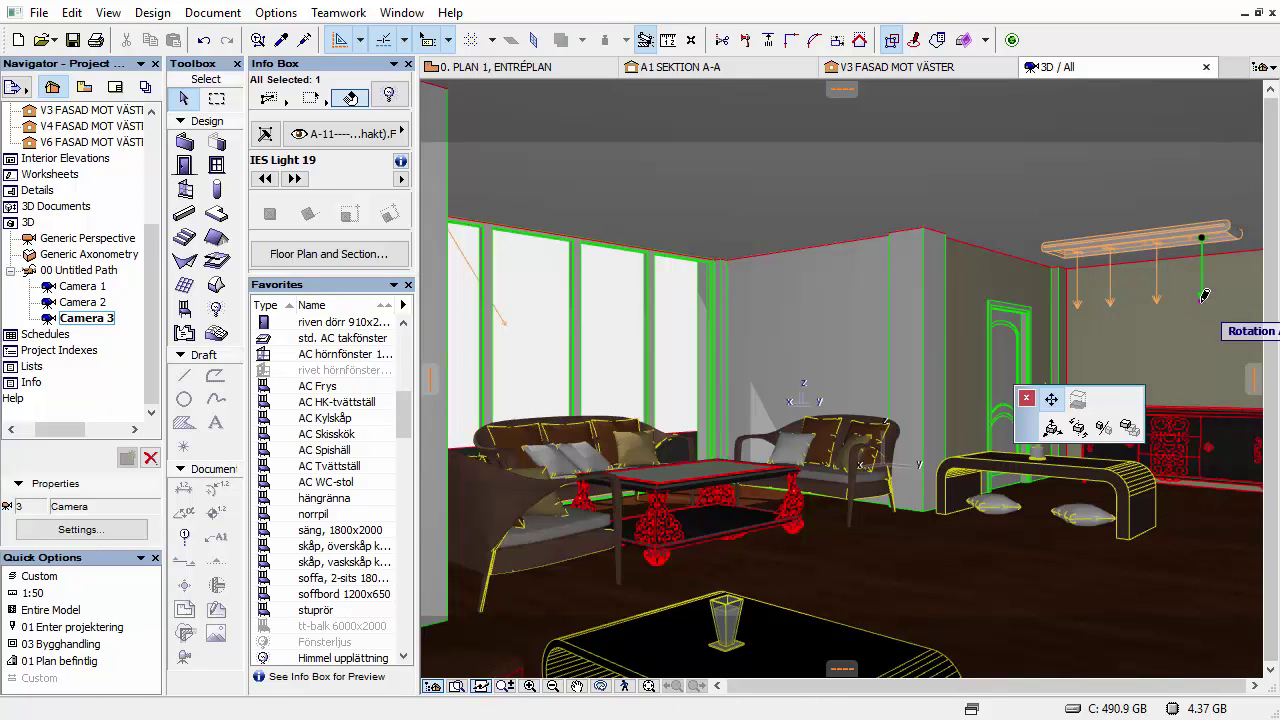
click(1075, 424)
key(Escape)
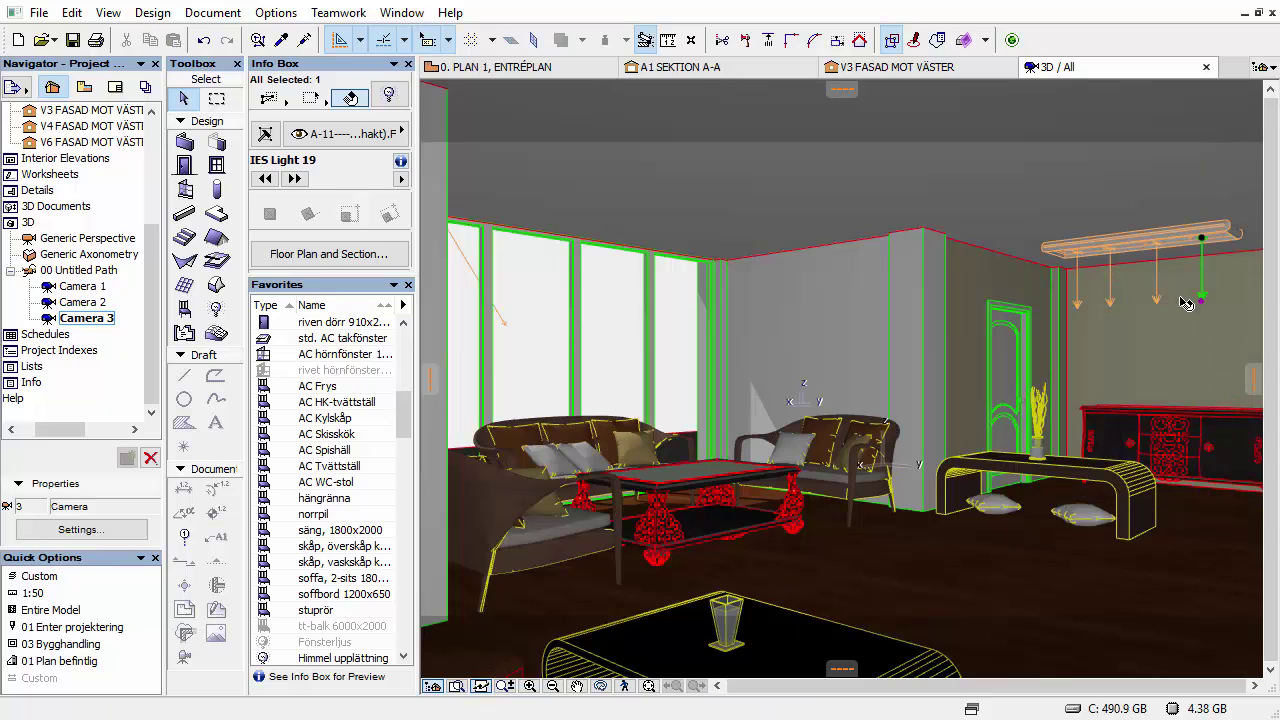
key(Escape)
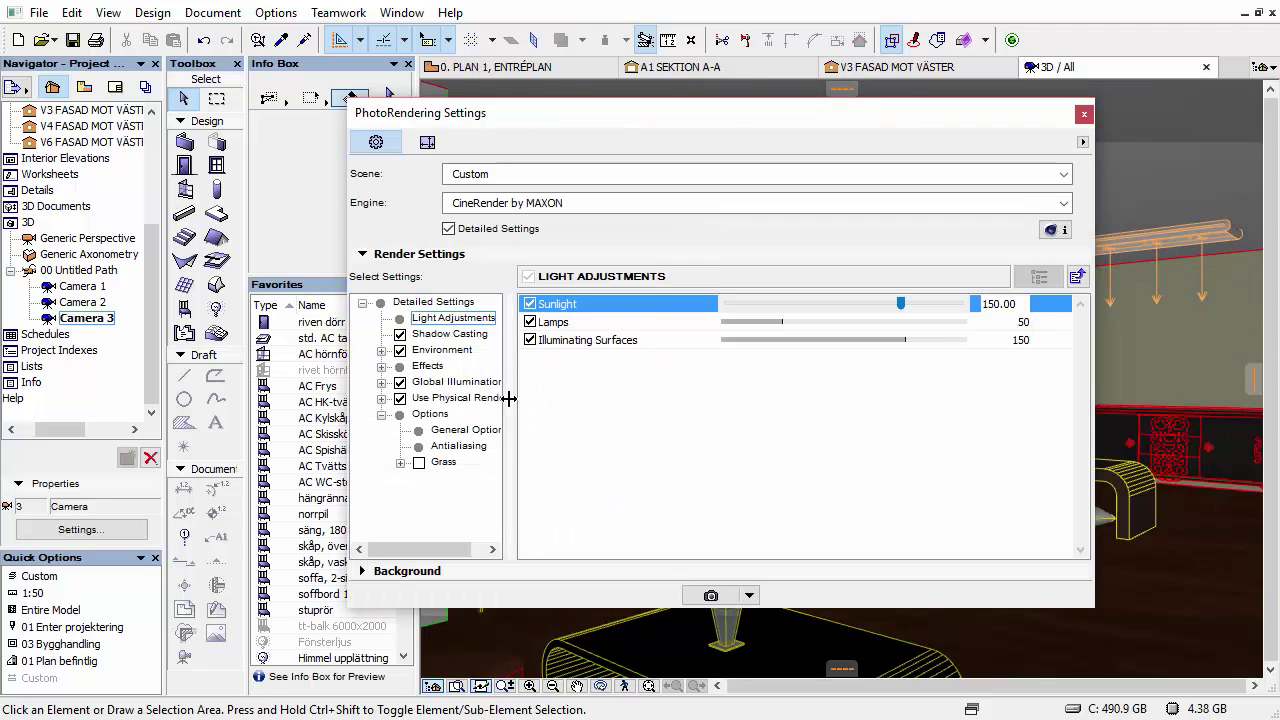
- Render the Camera 3 view with CineRender, close the PhotoRendering Settings and return to the 3D view
click(710, 596)
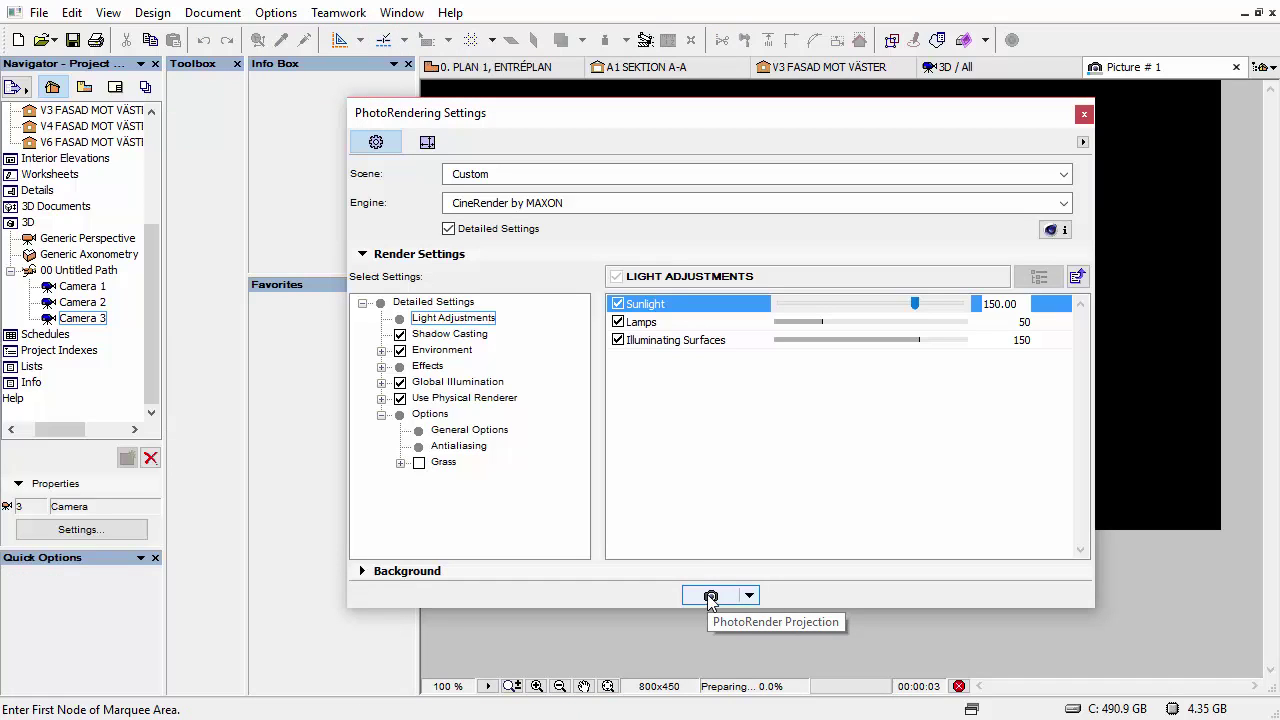
click(1085, 117)
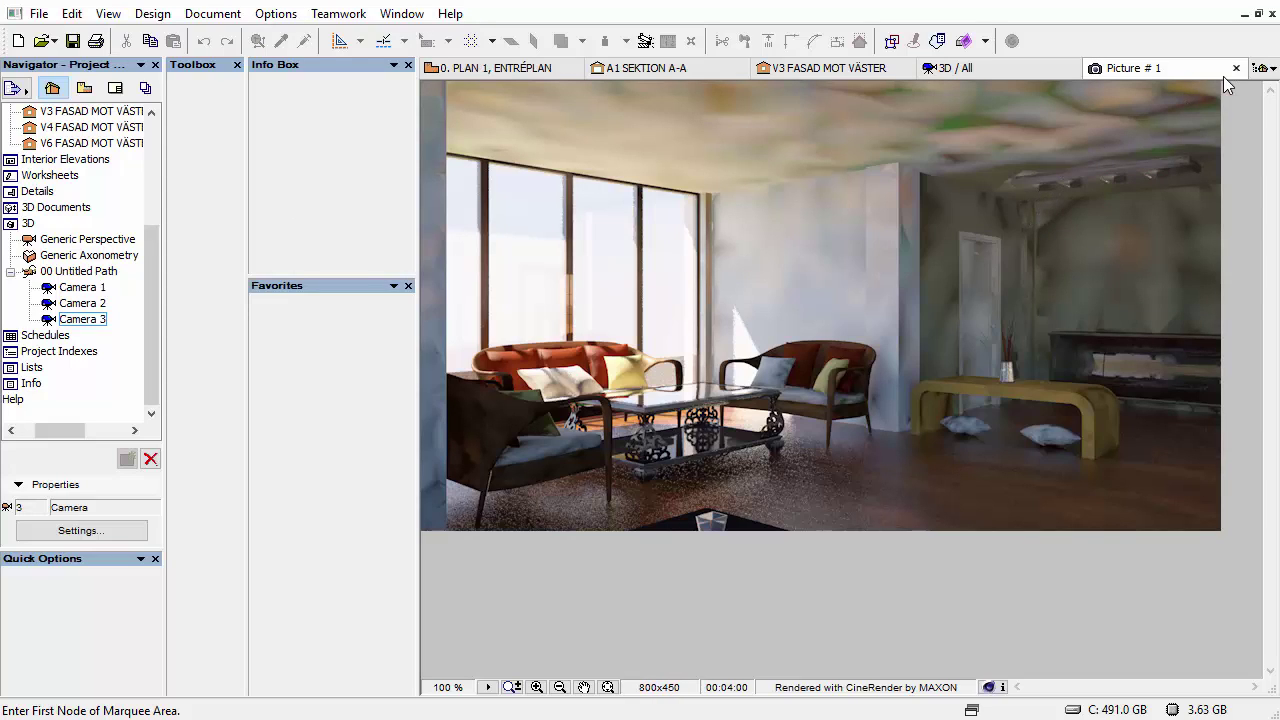
click(910, 64)
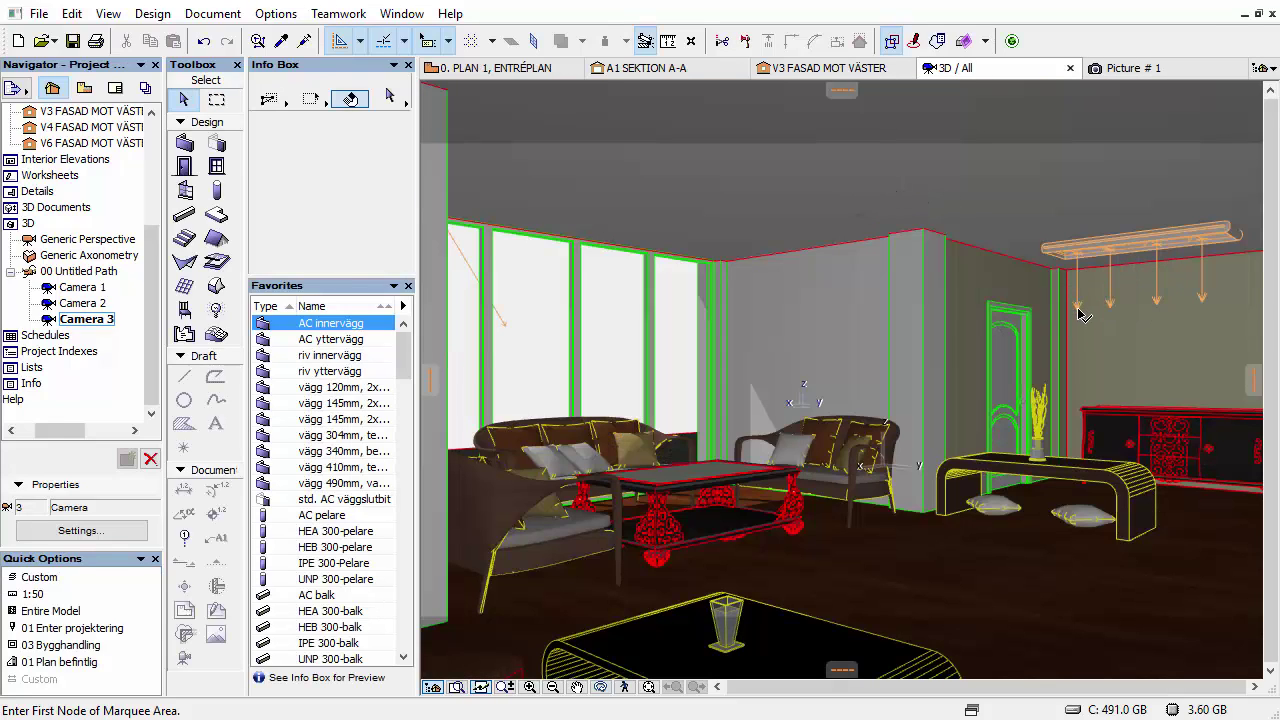
shift+click(1078, 306)
shift+click(1114, 312)
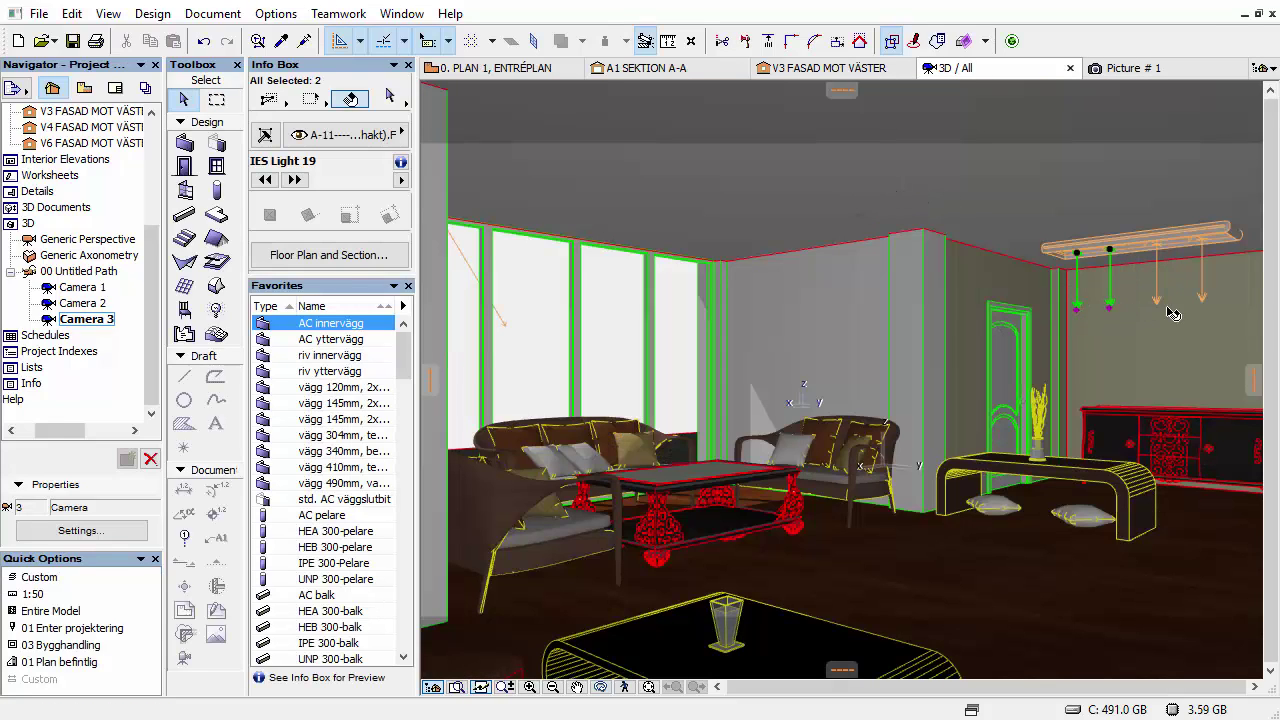
key(Escape)
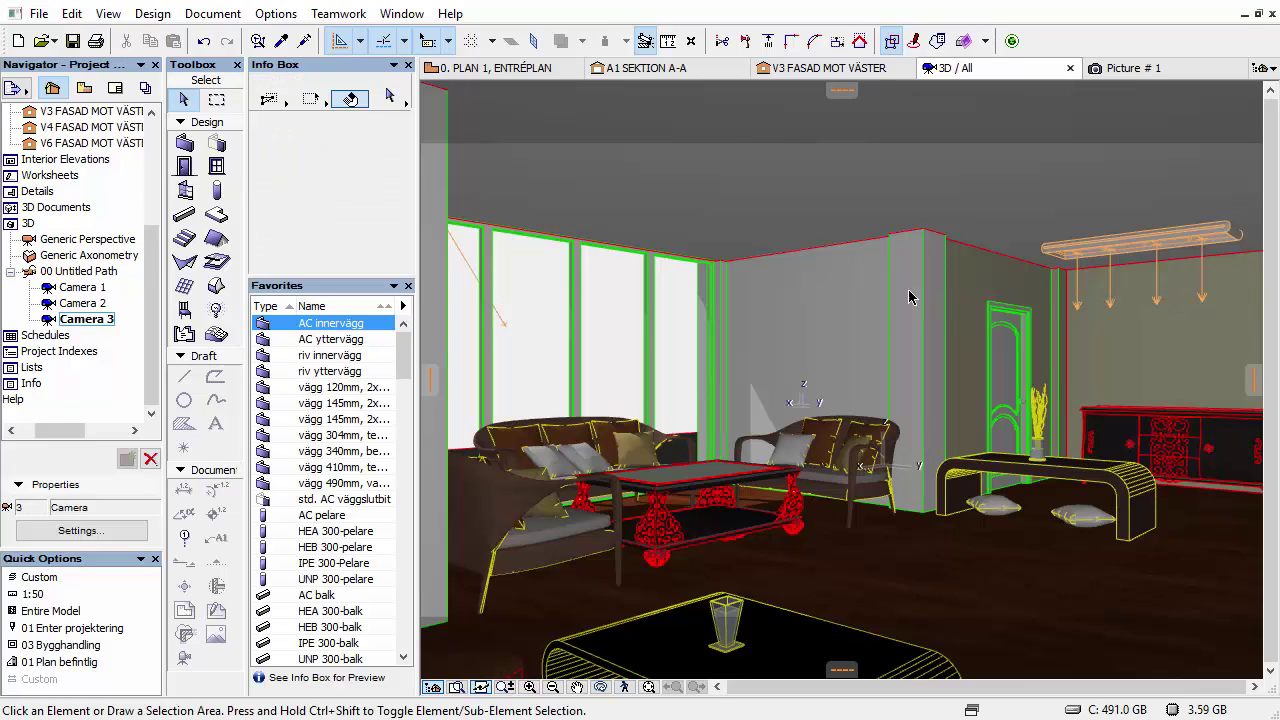
- Set the Lamps light adjustment to 100 in the PhotoRendering Settings and close them
key(ctrl+shift+r)
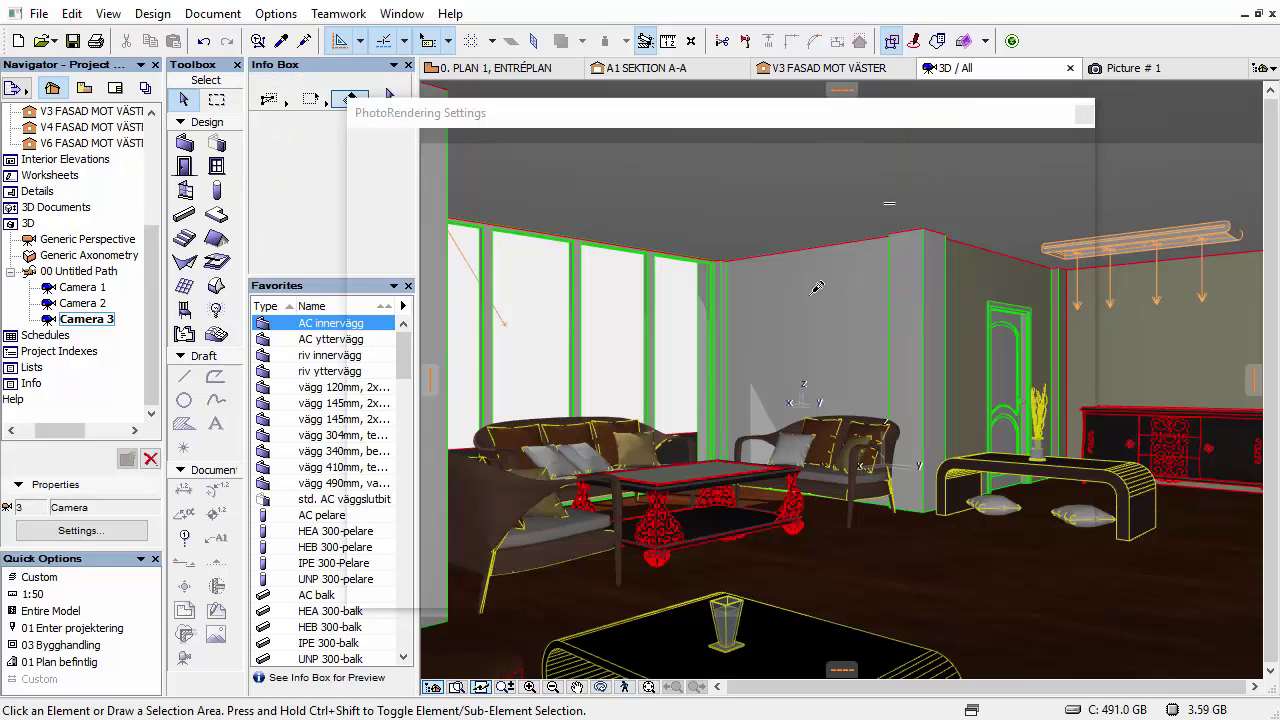
drag(512, 388, 578, 388)
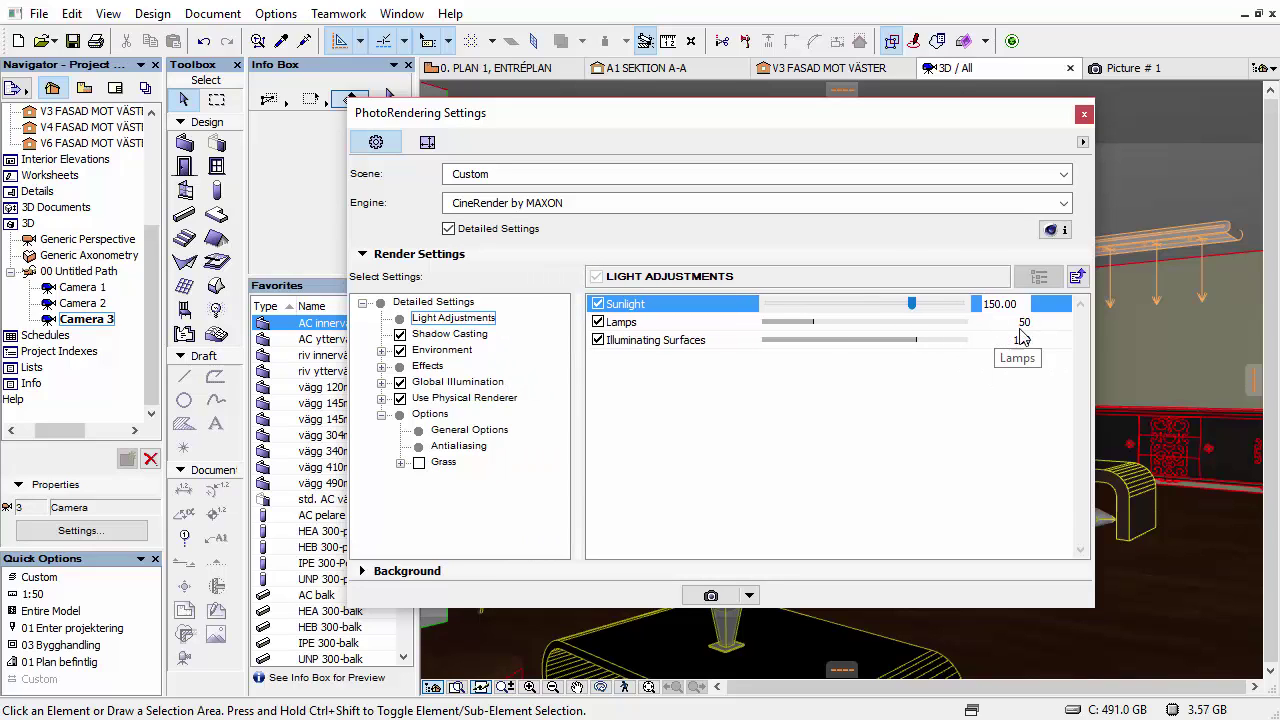
click(1021, 322)
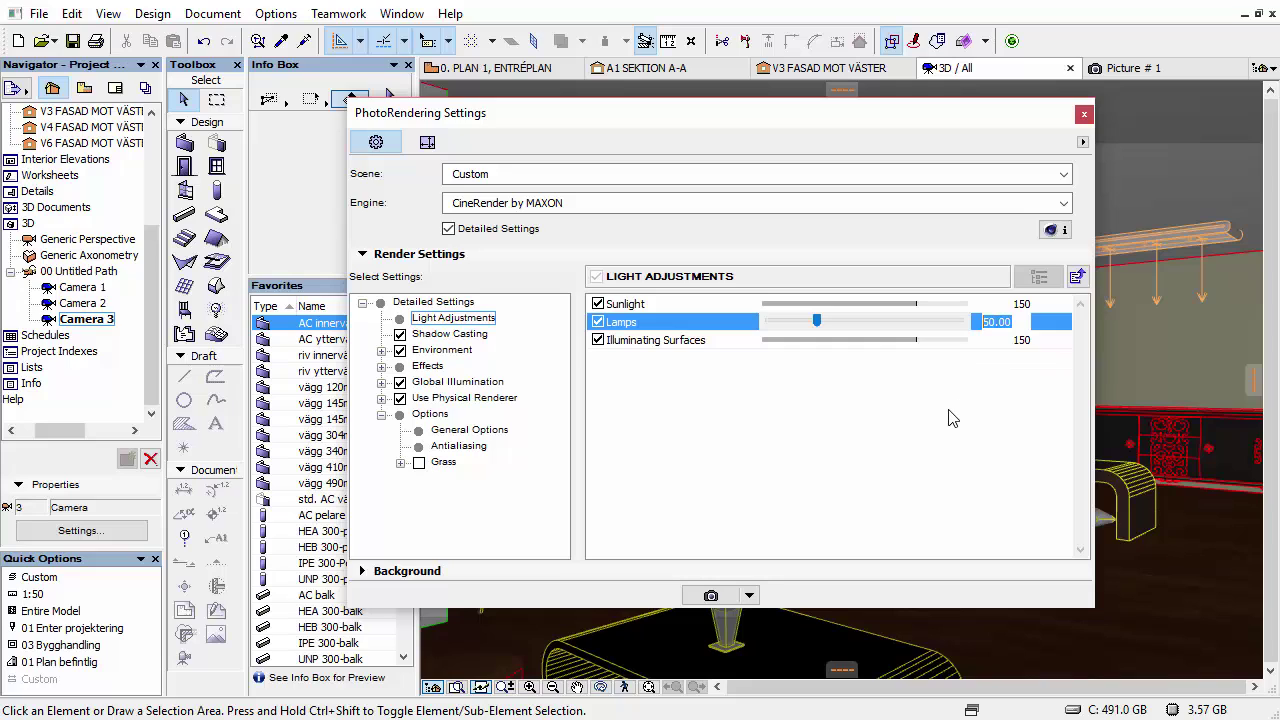
text(00)
key(Return)
text(1)
key(Return)
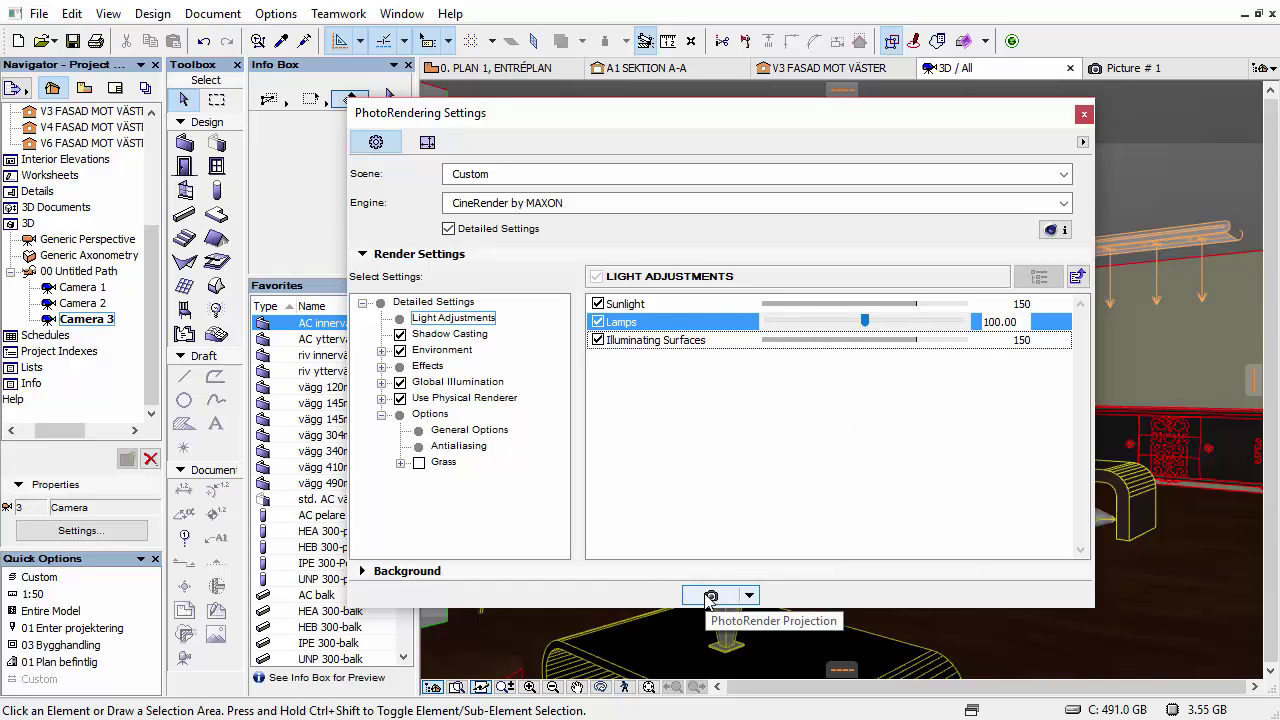
click(1084, 116)
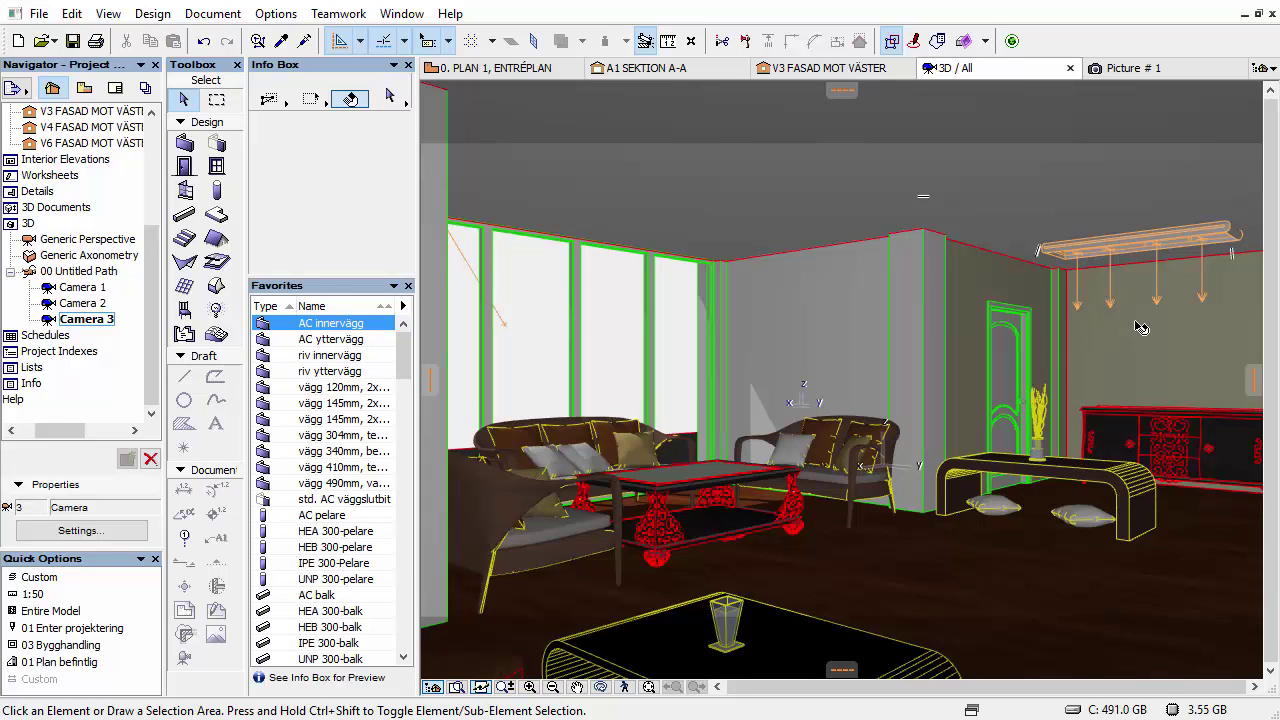
- Check the light parameters of the fluorescent ceiling fixture, and clear the selection
click(1211, 257)
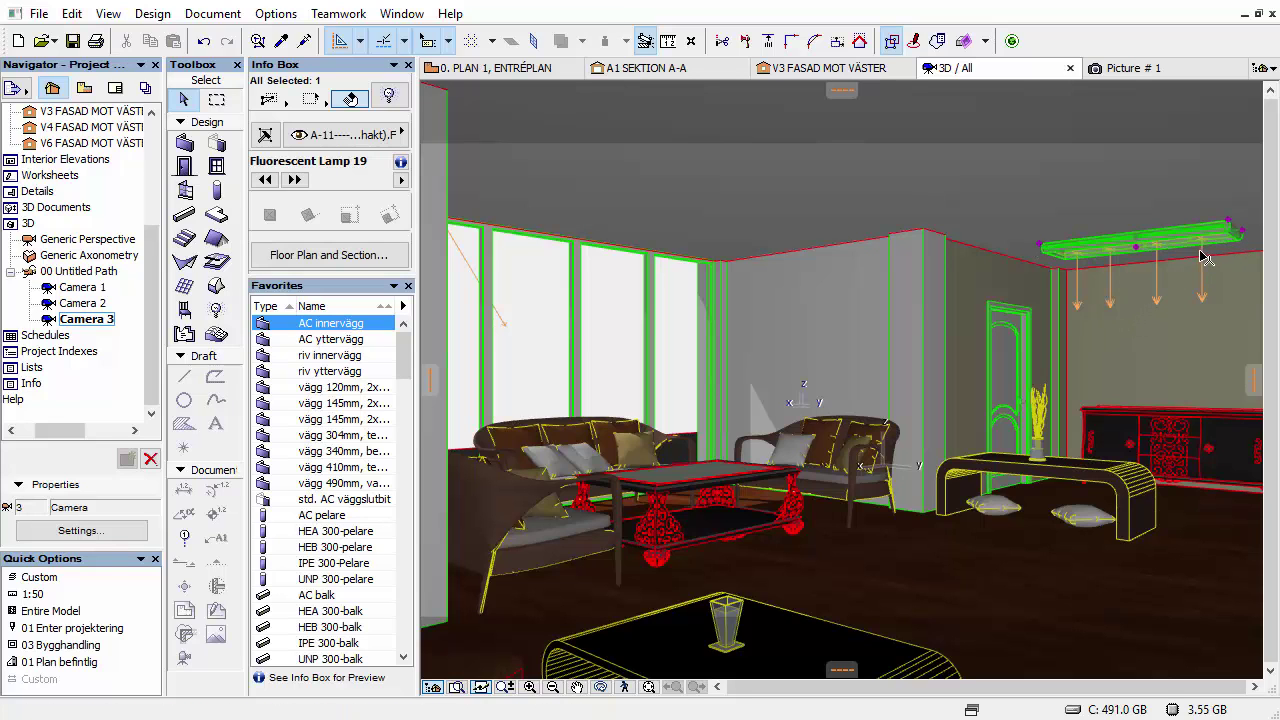
key(ctrl+t)
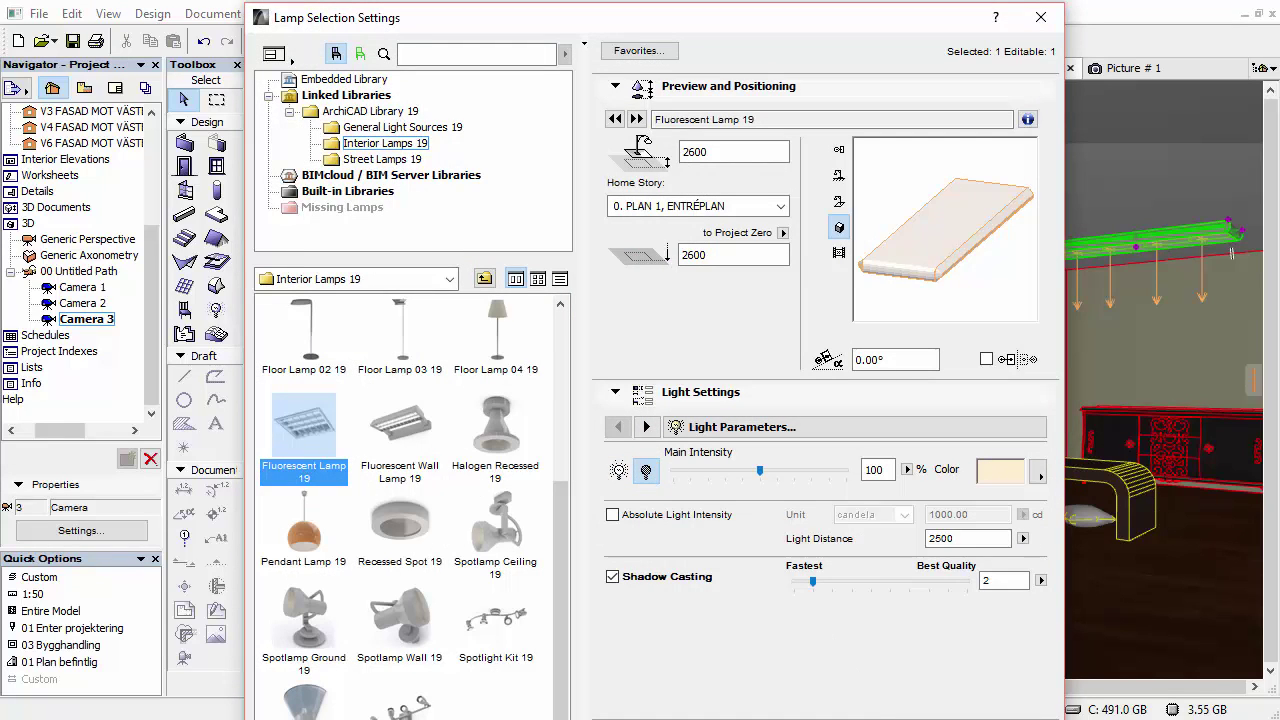
key(Return)
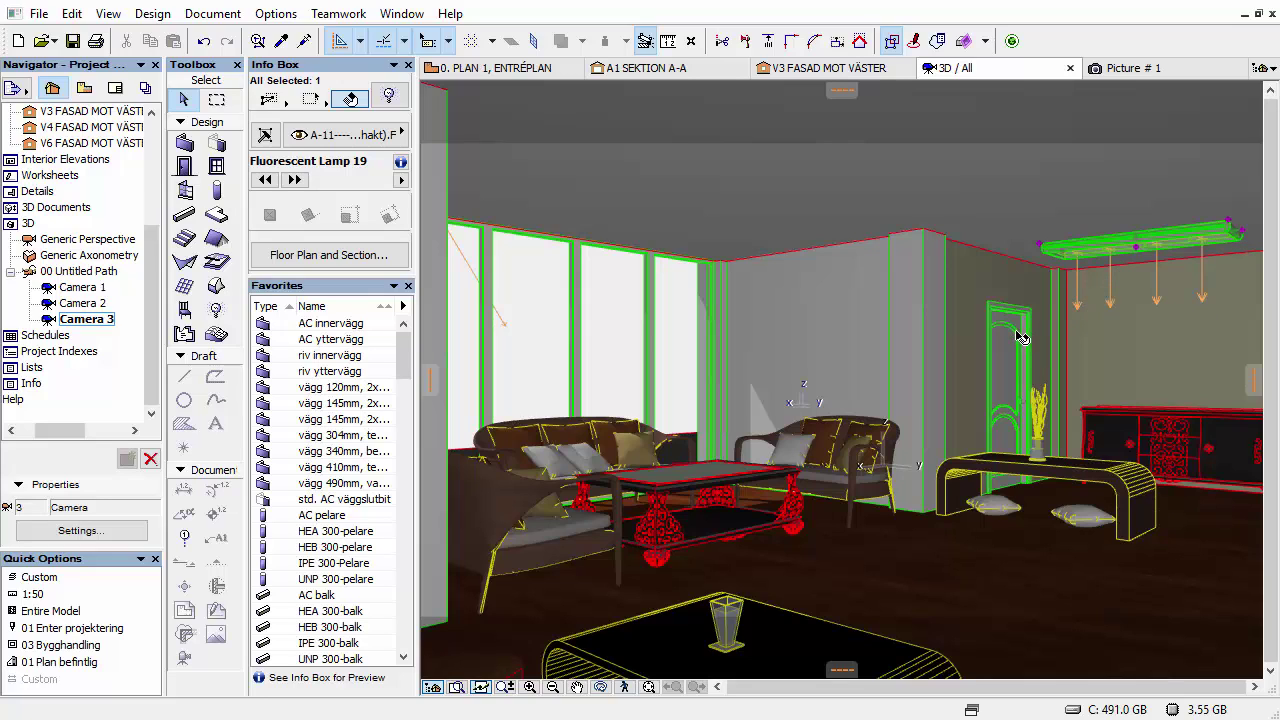
key(Escape)
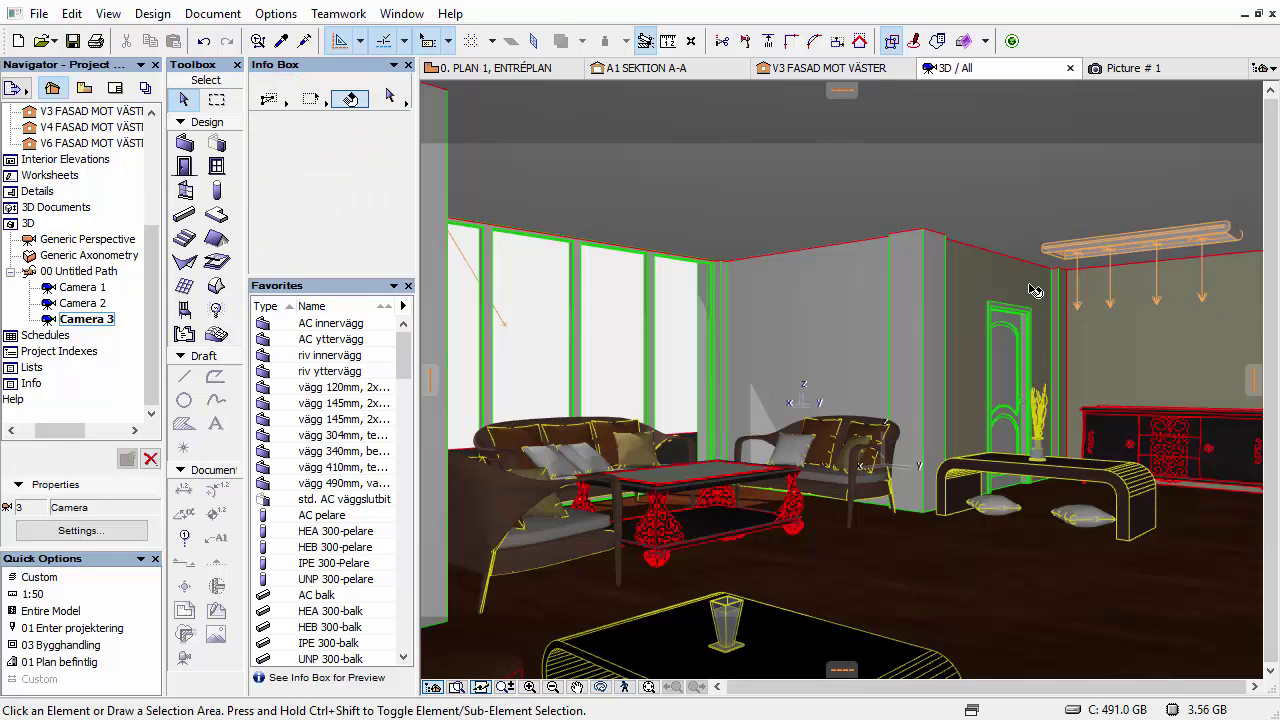
- Render the Camera 3 view with the current light adjustments, and close the unfinished Picture # 3 rendering
mouse_move(756, 287)
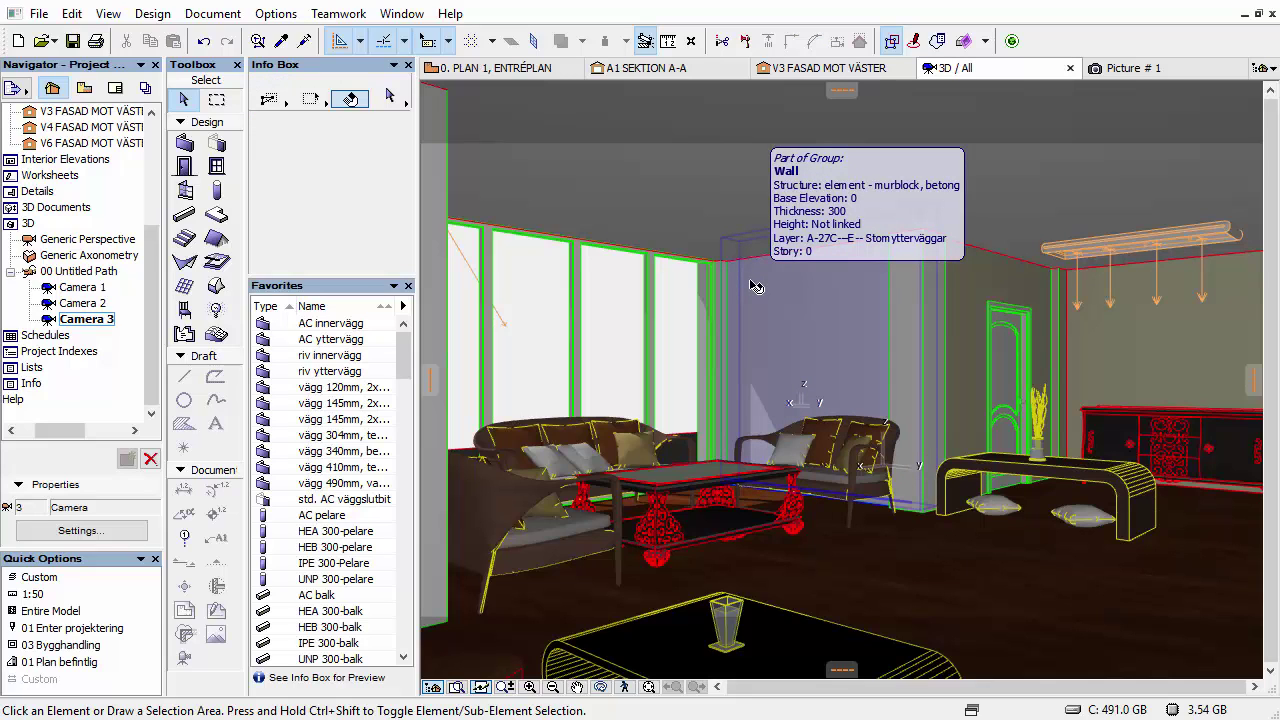
key(F6)
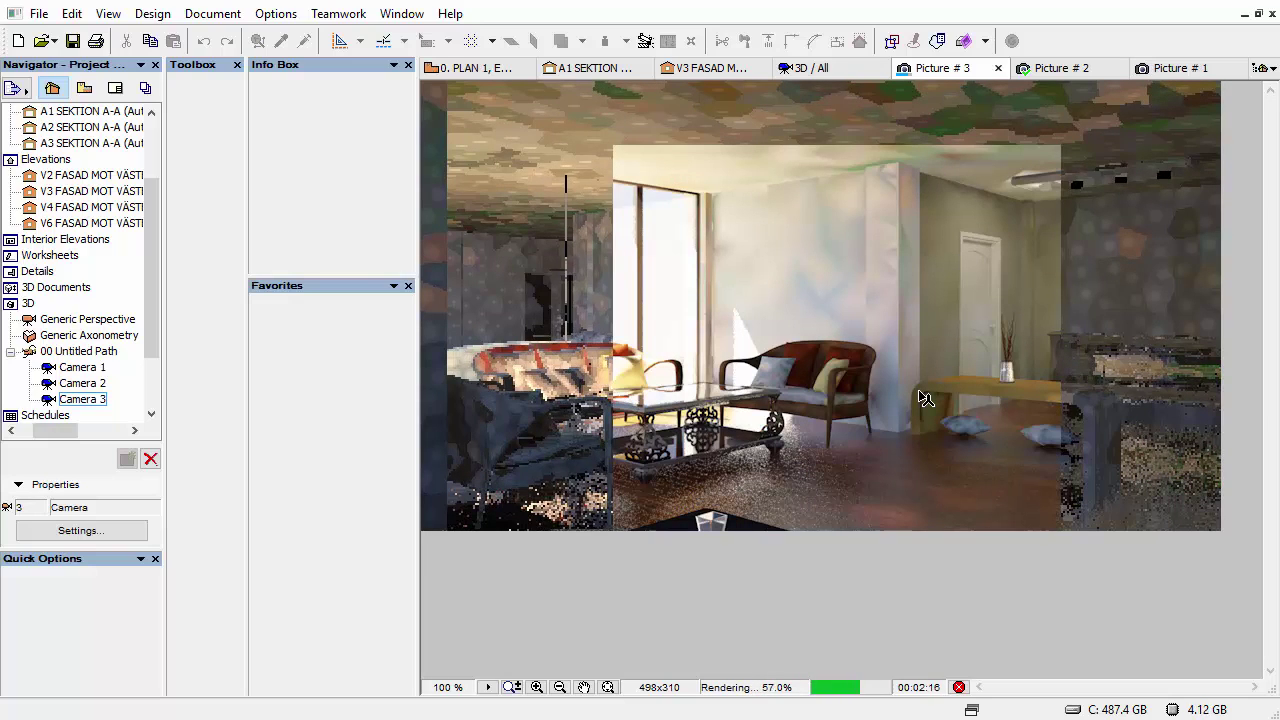
click(997, 68)
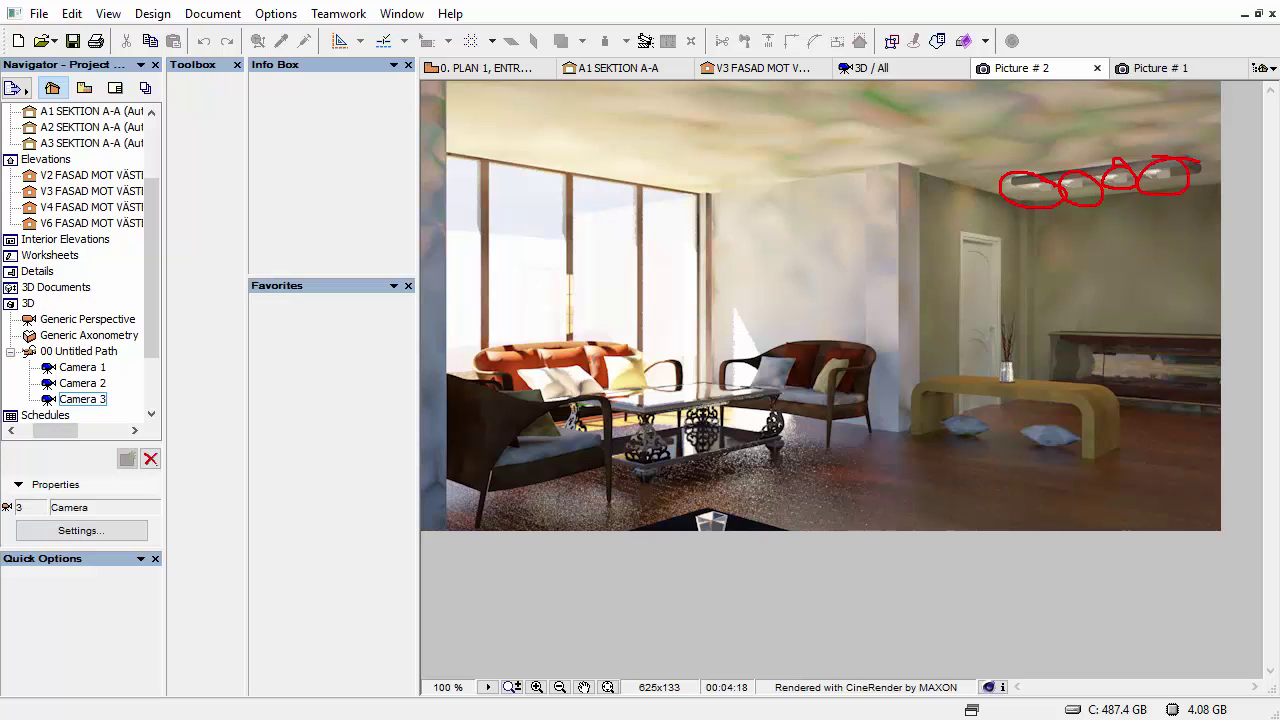
key(Escape)
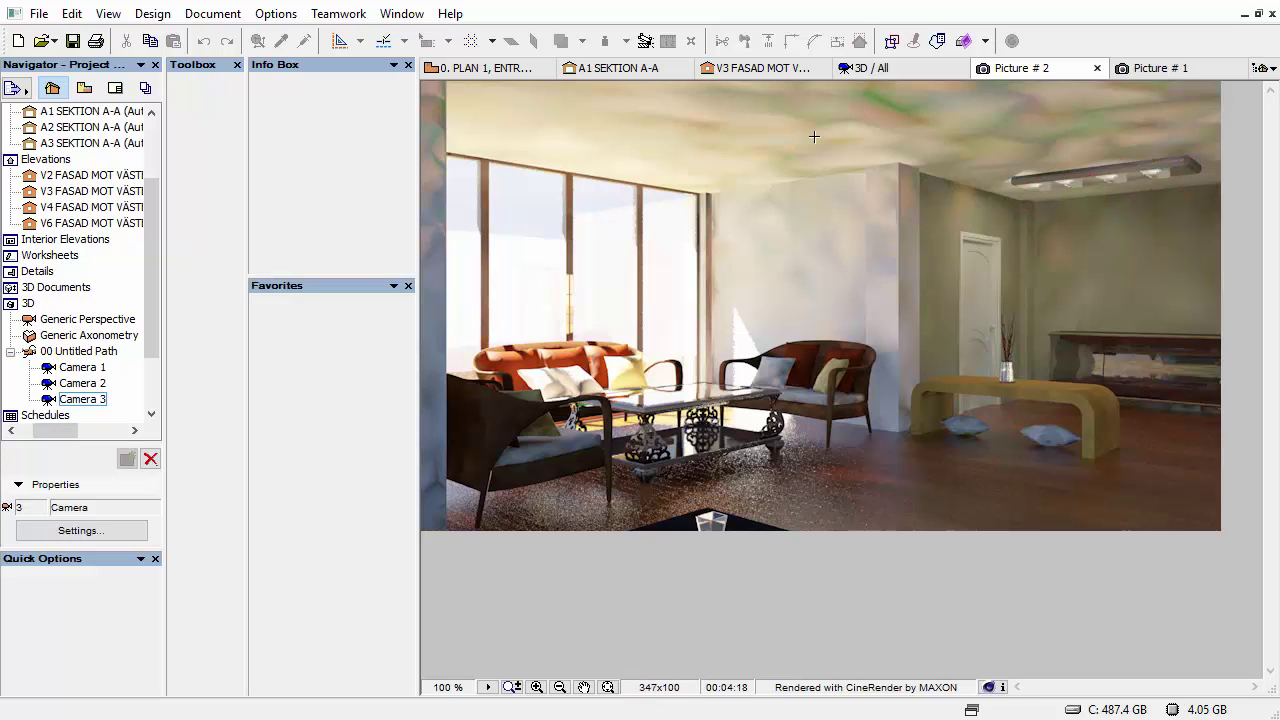
- Compare the lighting of the Picture # 1 and Picture # 2 renderings, especially around the ceiling fixture
click(1150, 68)
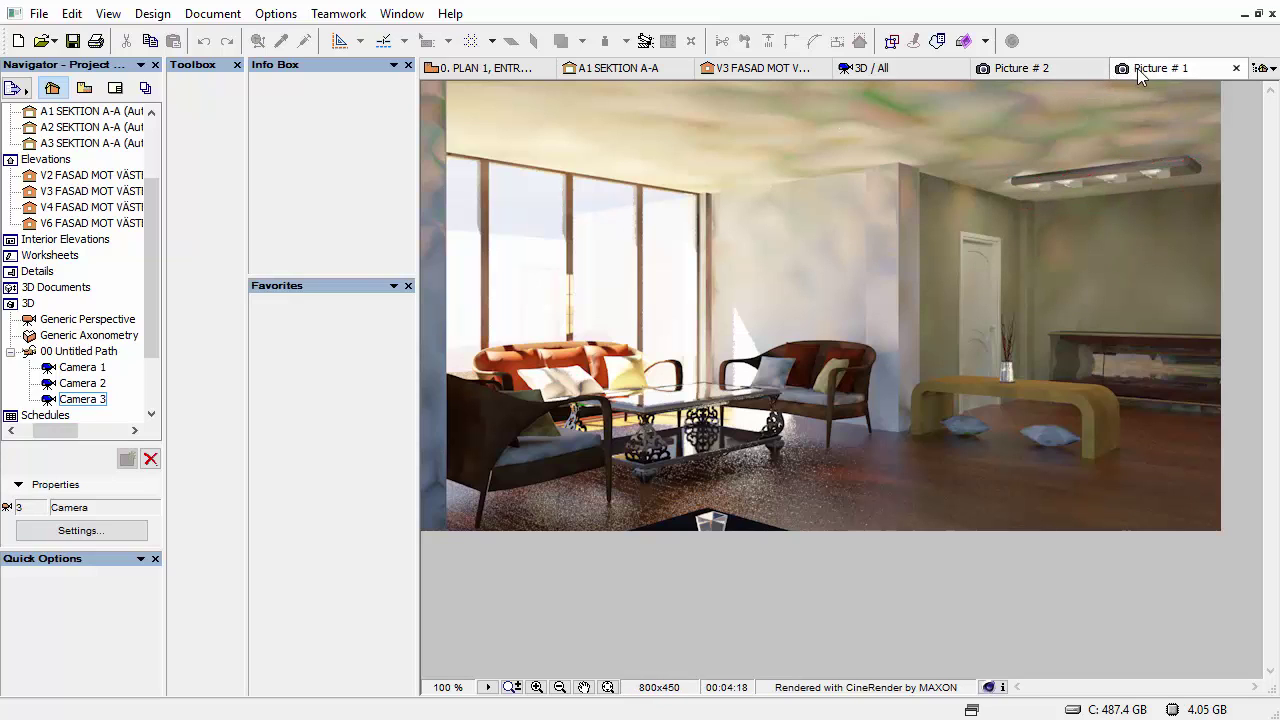
click(1045, 68)
click(1120, 66)
click(1034, 66)
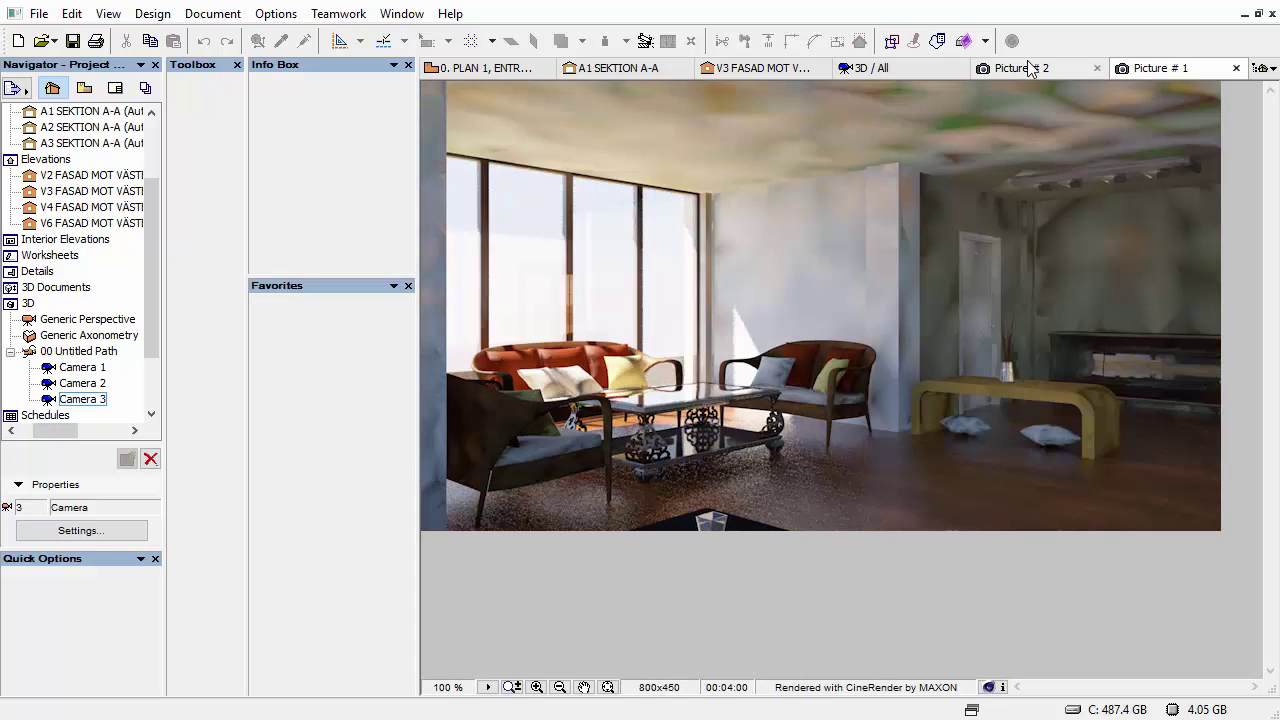
click(1150, 67)
click(1034, 66)
click(1152, 67)
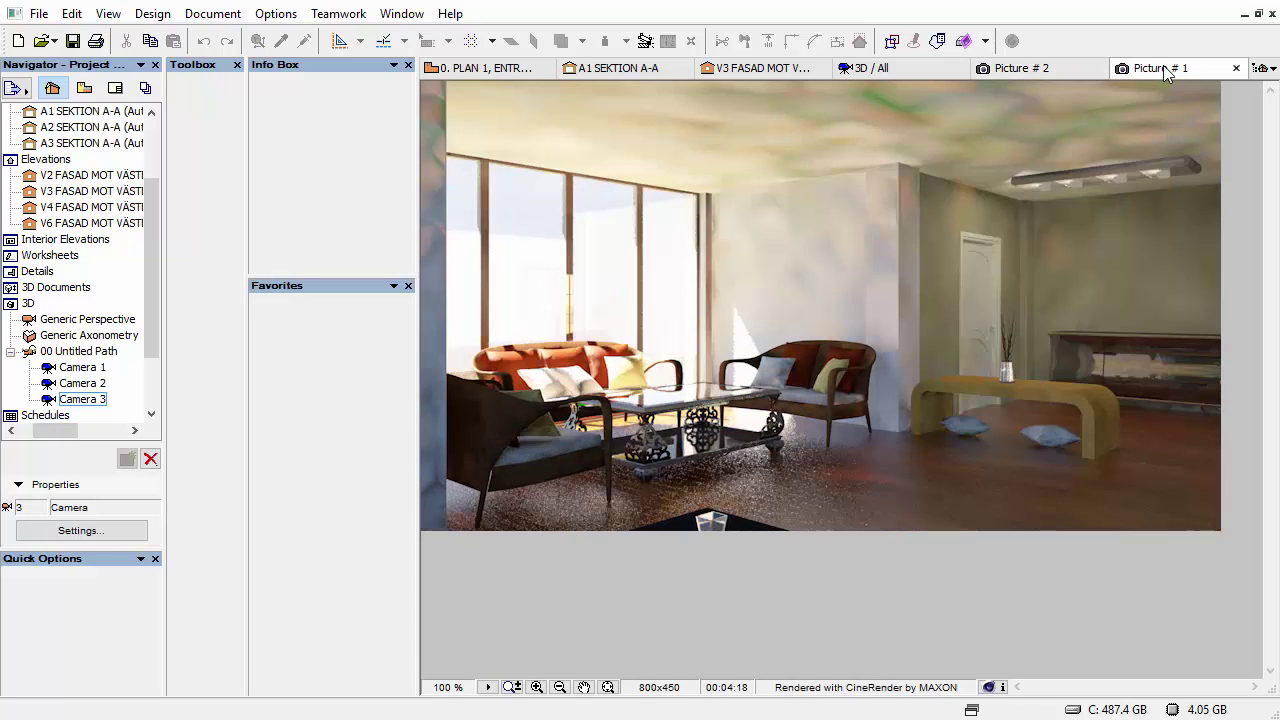
click(1065, 67)
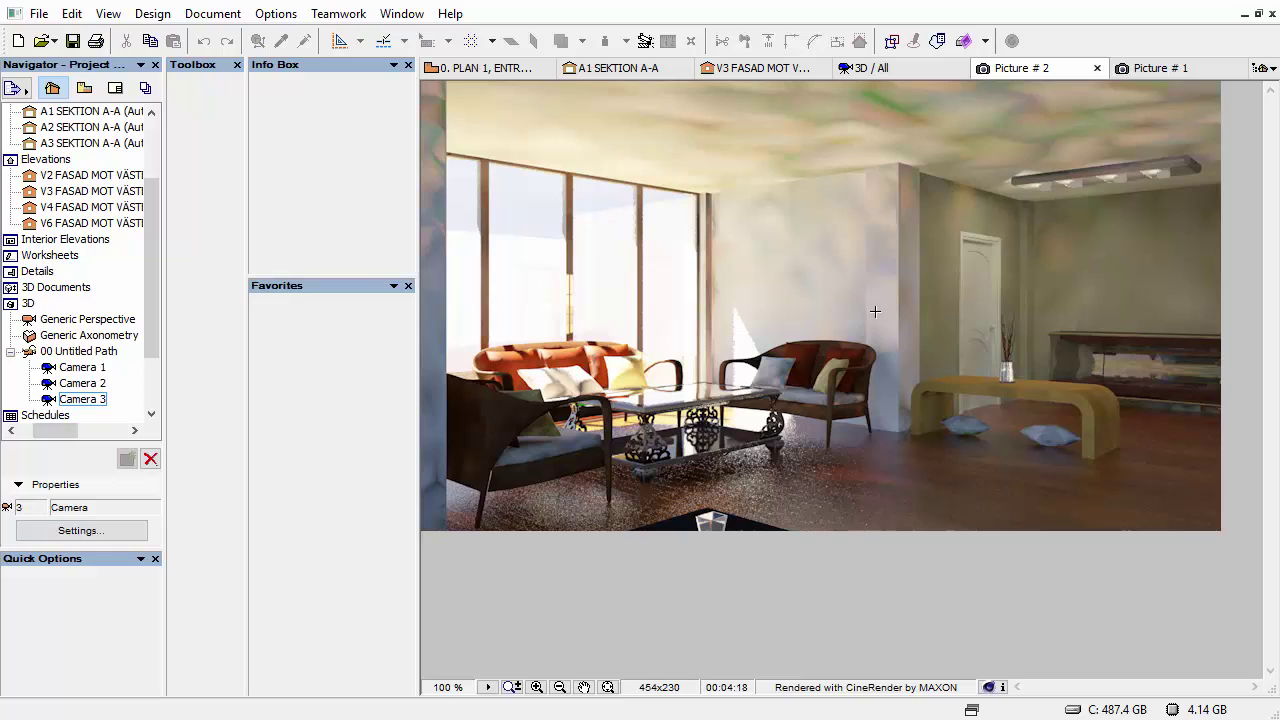
- Locate the sun object below the house on the entrance floor plan, select it to identify it, and clear the selection
click(486, 67)
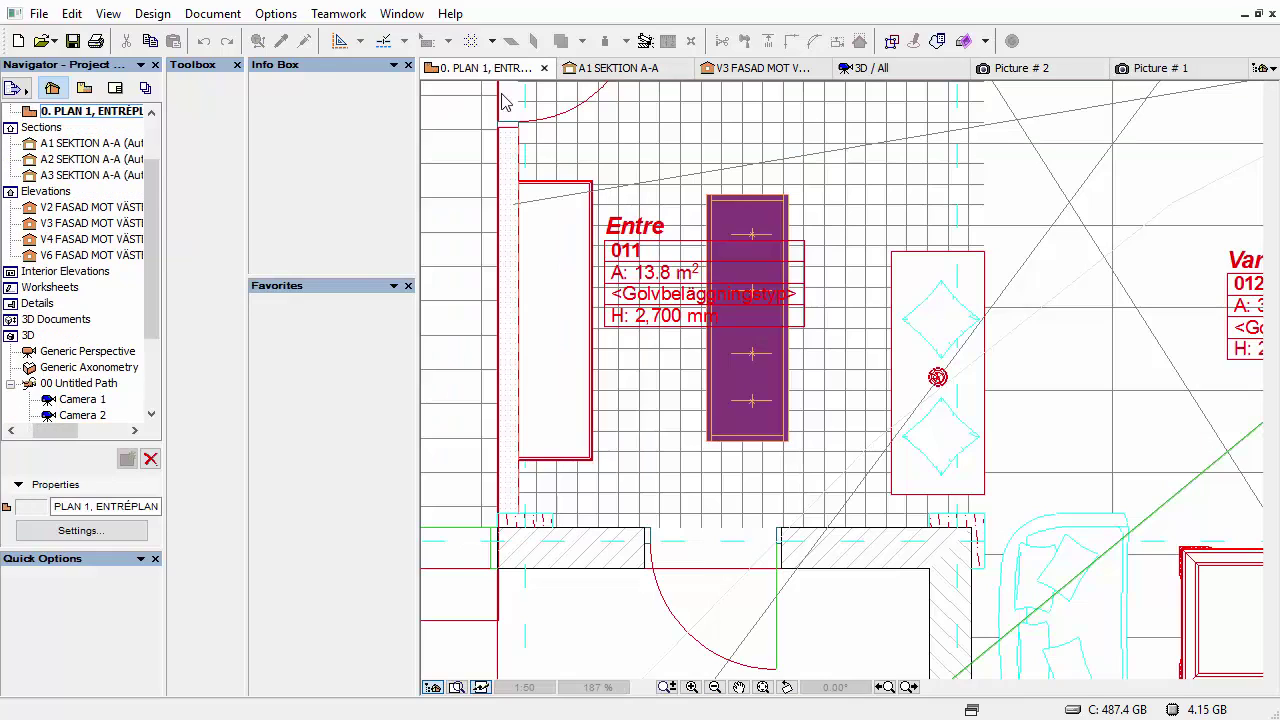
scroll(732, 473, down, 8)
scroll(750, 404, up, 2)
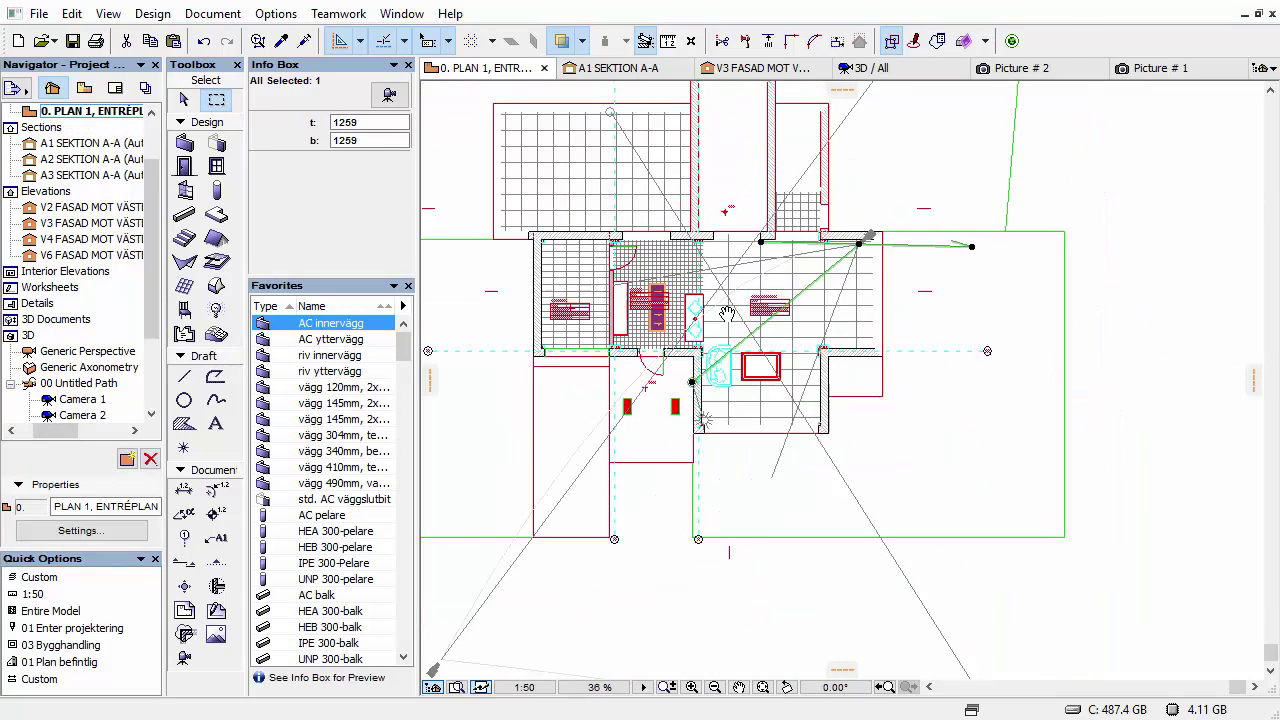
scroll(750, 404, down, 2)
middle_drag(741, 428, 763, 360)
key(Escape)
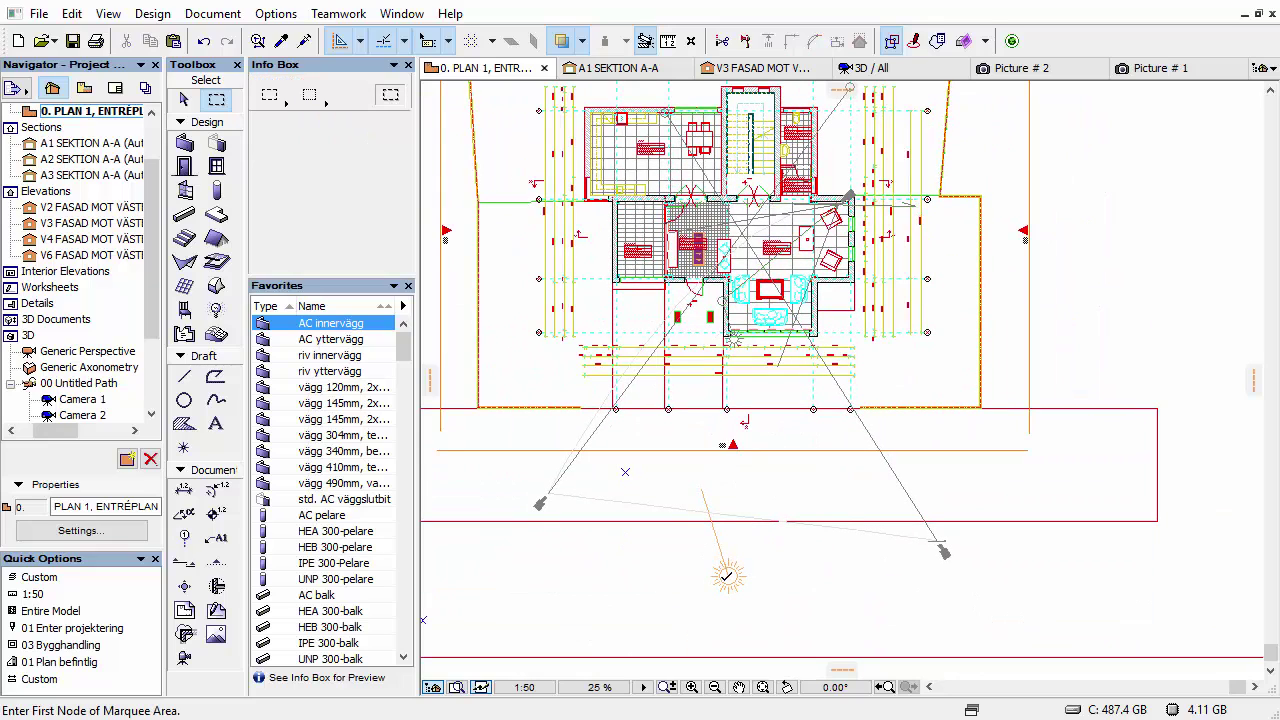
click(729, 577)
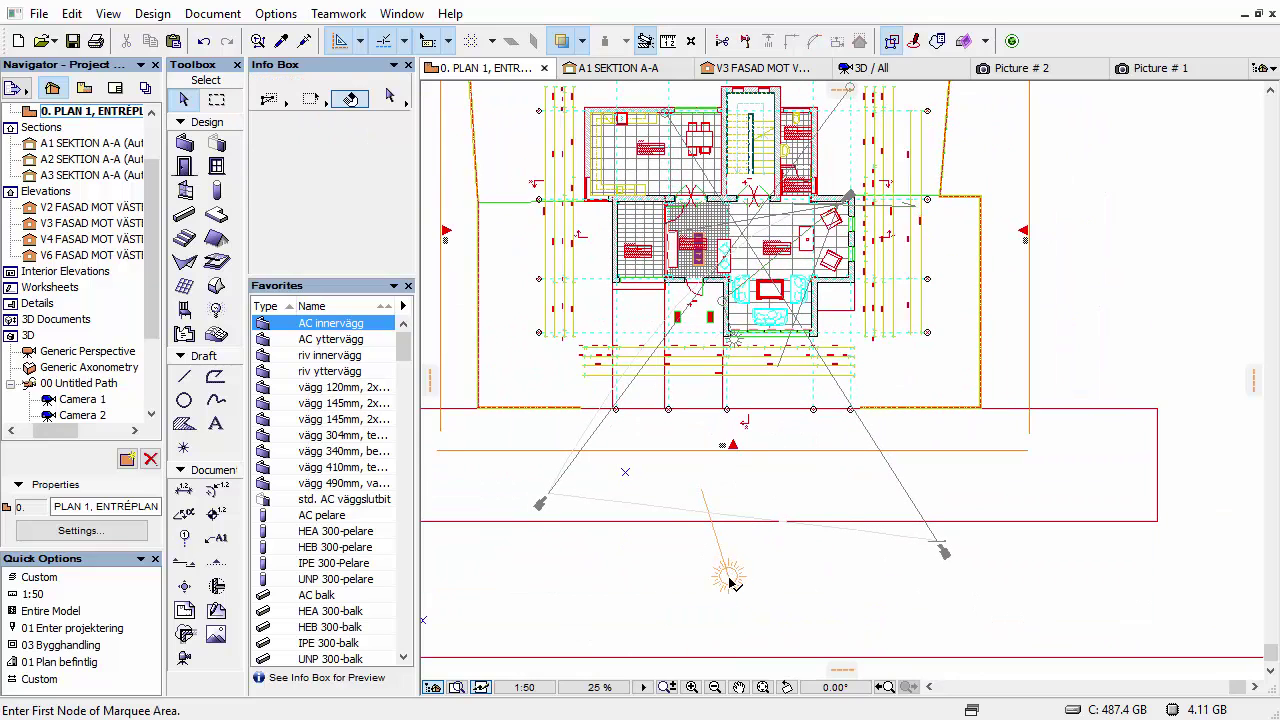
middle_drag(780, 375, 760, 453)
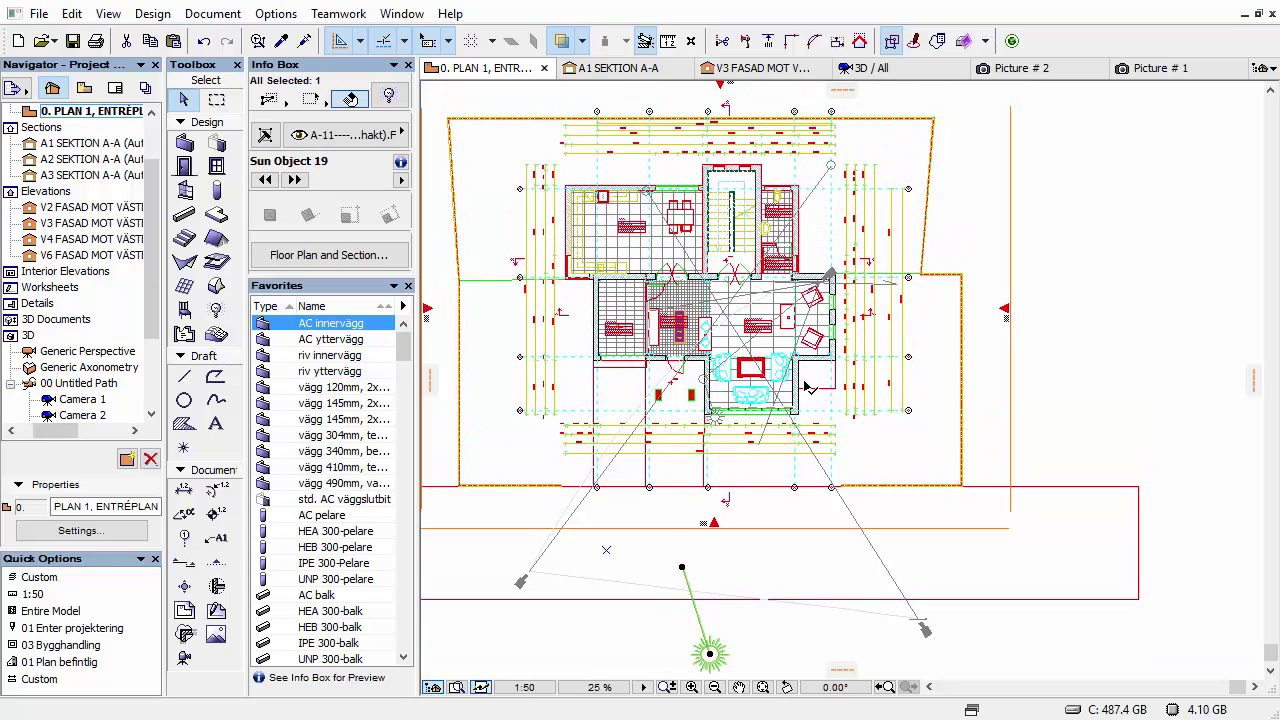
key(Escape)
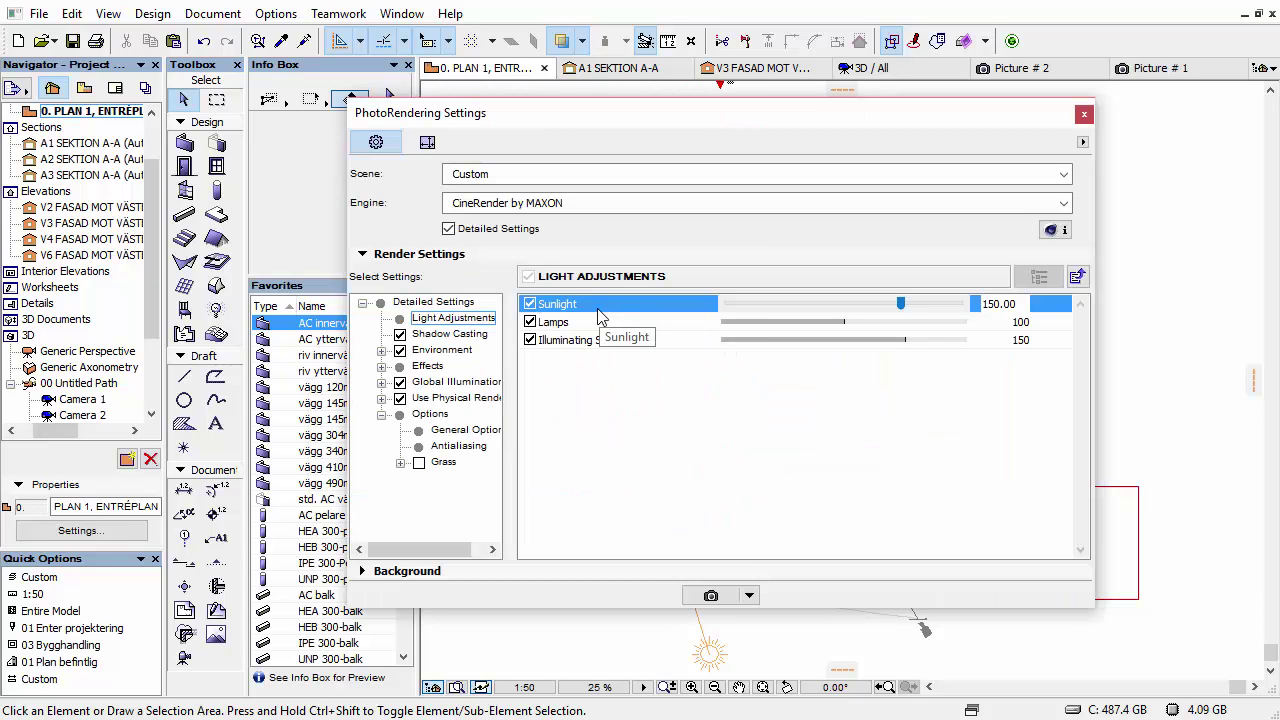
- Review the Sunlight, Lamps and Illuminating Surfaces light adjustments against the sun object on the plan, and close the PhotoRendering Settings
click(583, 326)
click(590, 341)
click(596, 305)
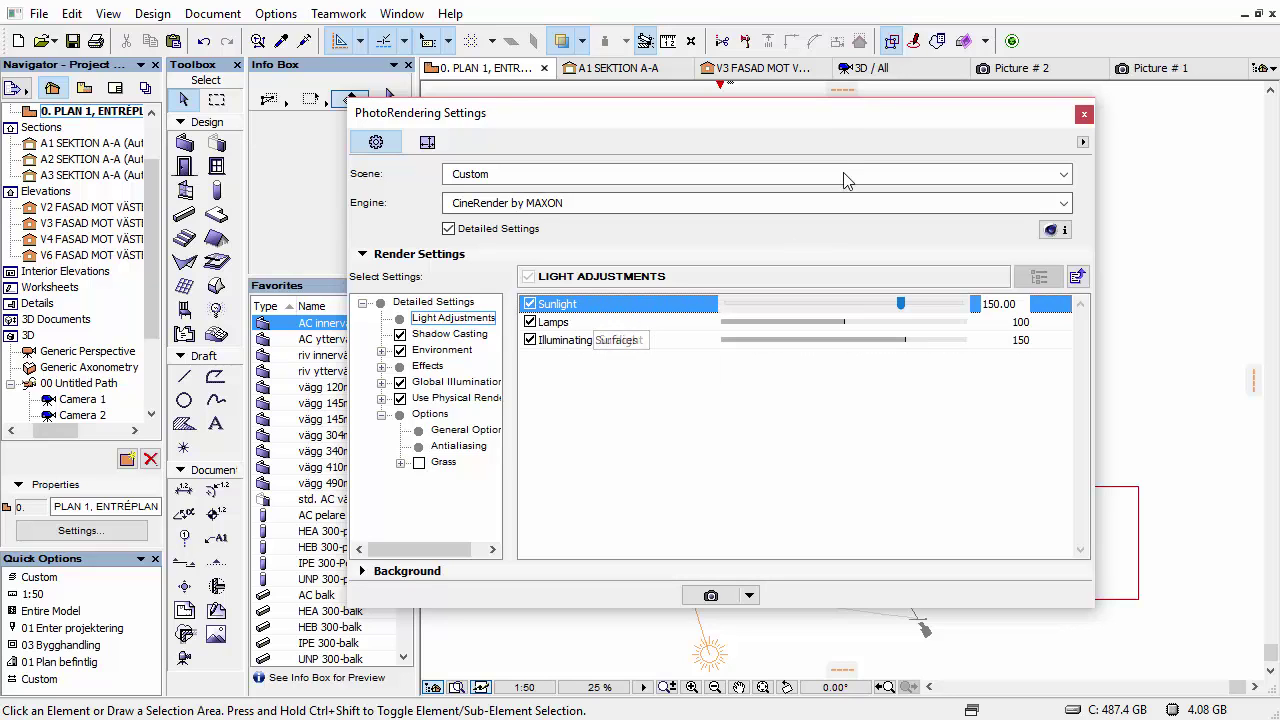
drag(834, 131, 399, 131)
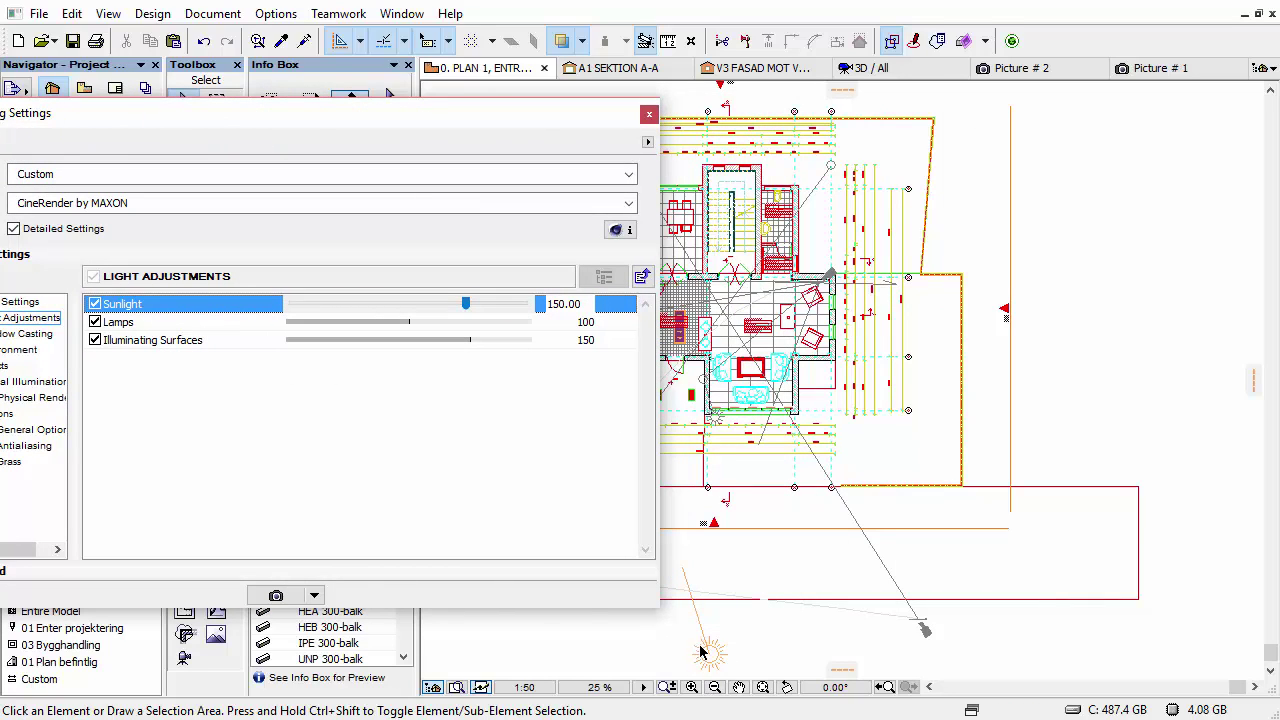
drag(311, 114, 750, 118)
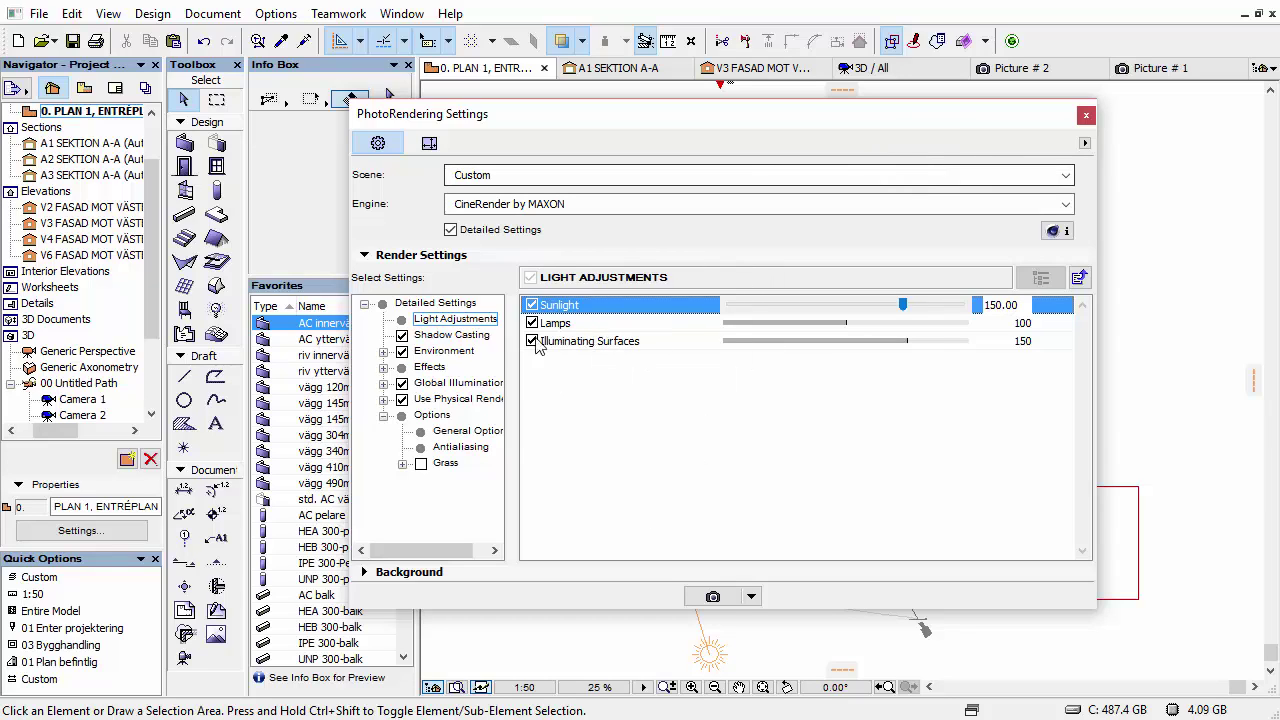
drag(519, 431, 590, 431)
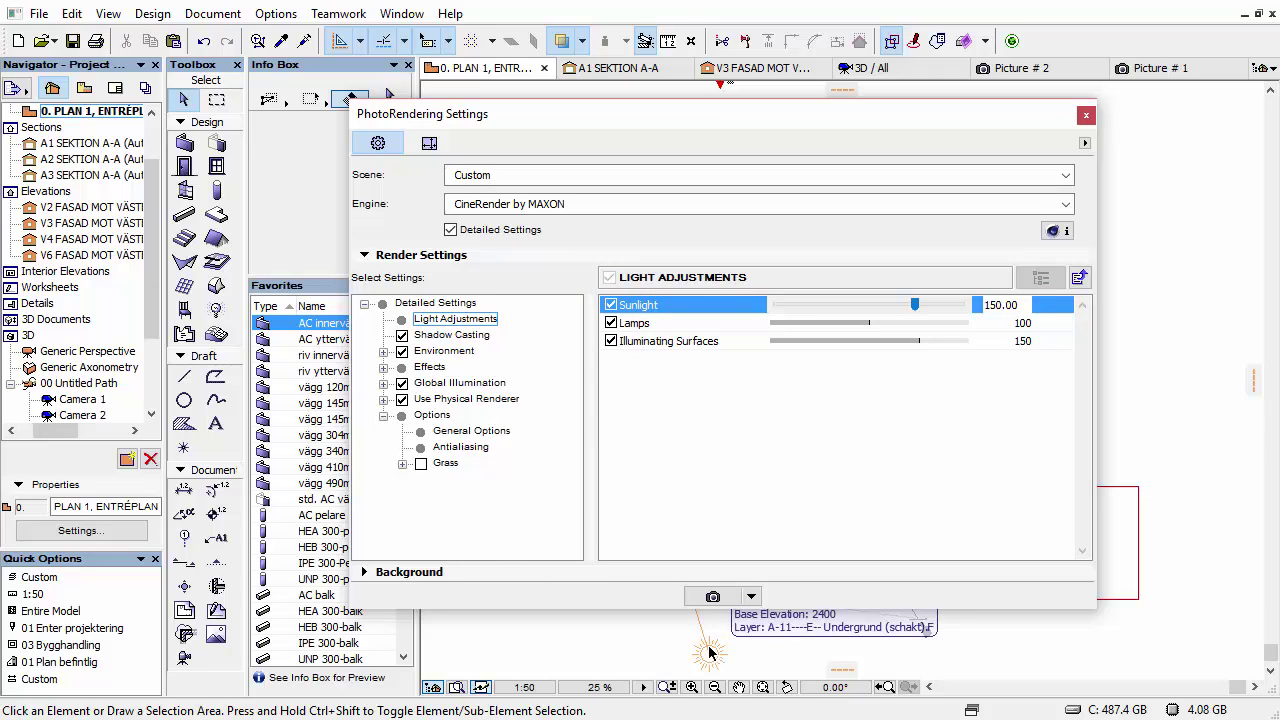
click(1086, 117)
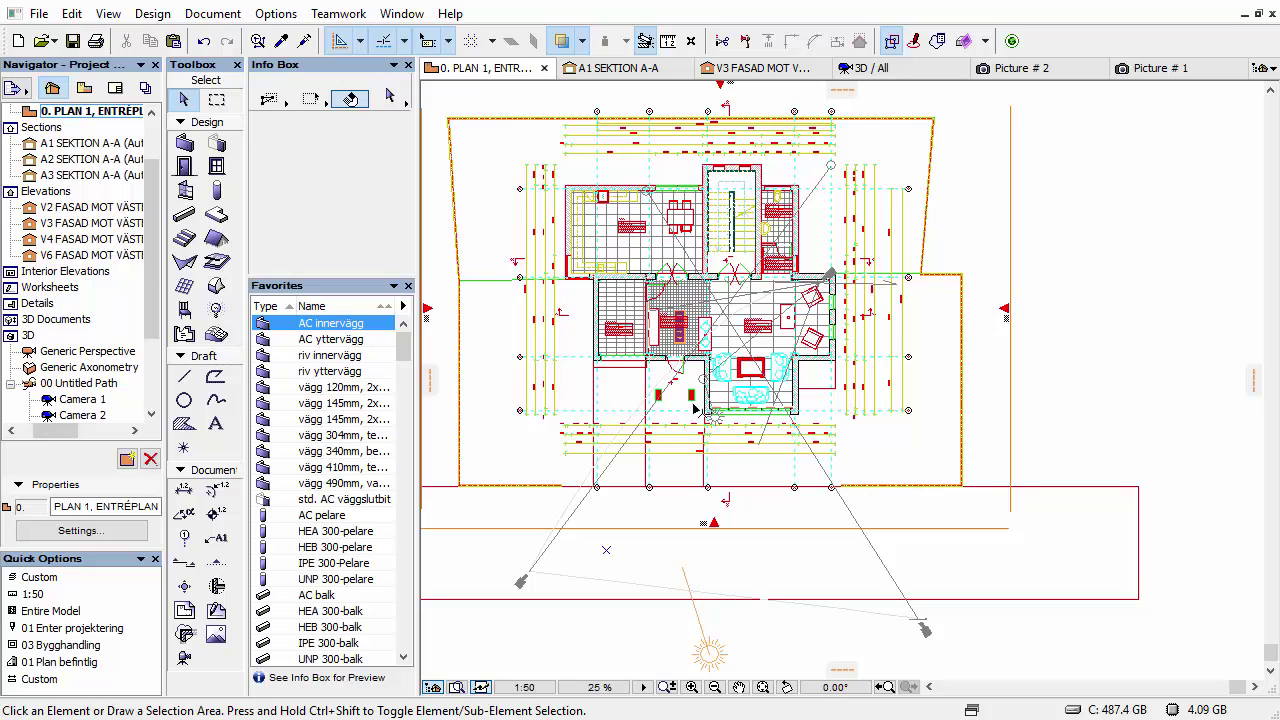
- Close the Picture # 1 and Picture # 2 renderings without saving, and deselect the IES lights in the 3D view
click(1150, 70)
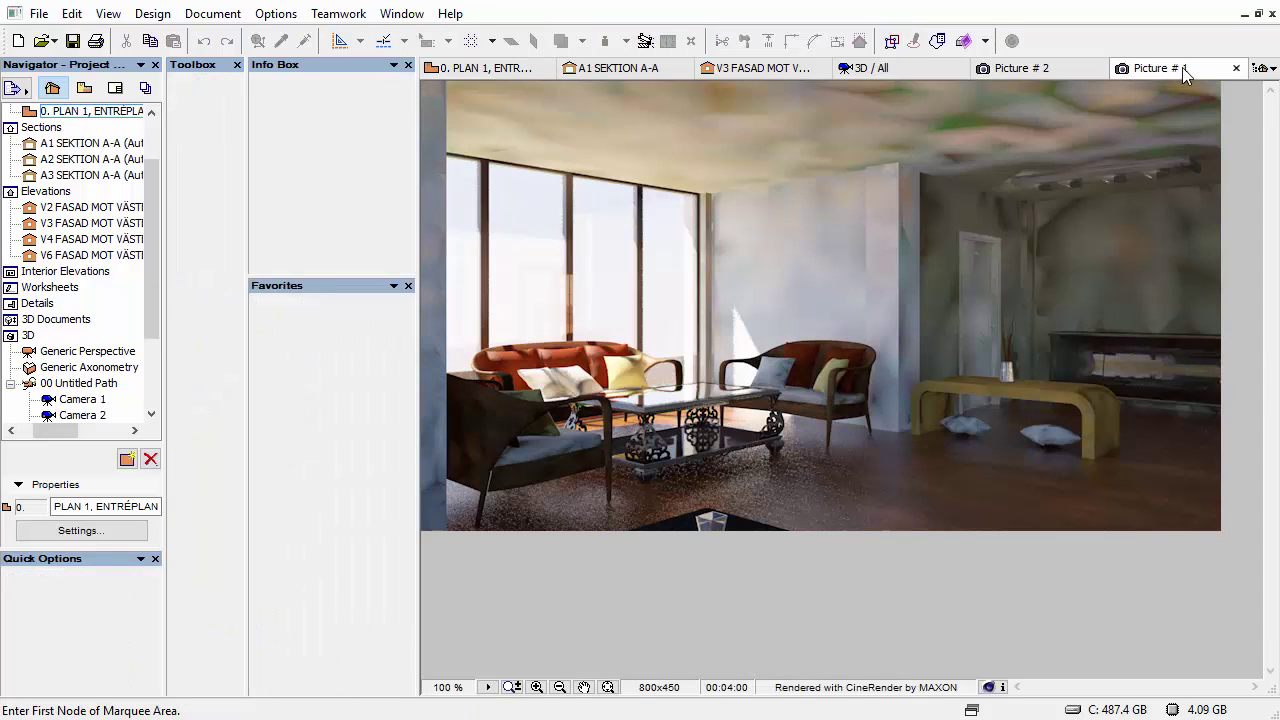
click(1236, 68)
click(614, 256)
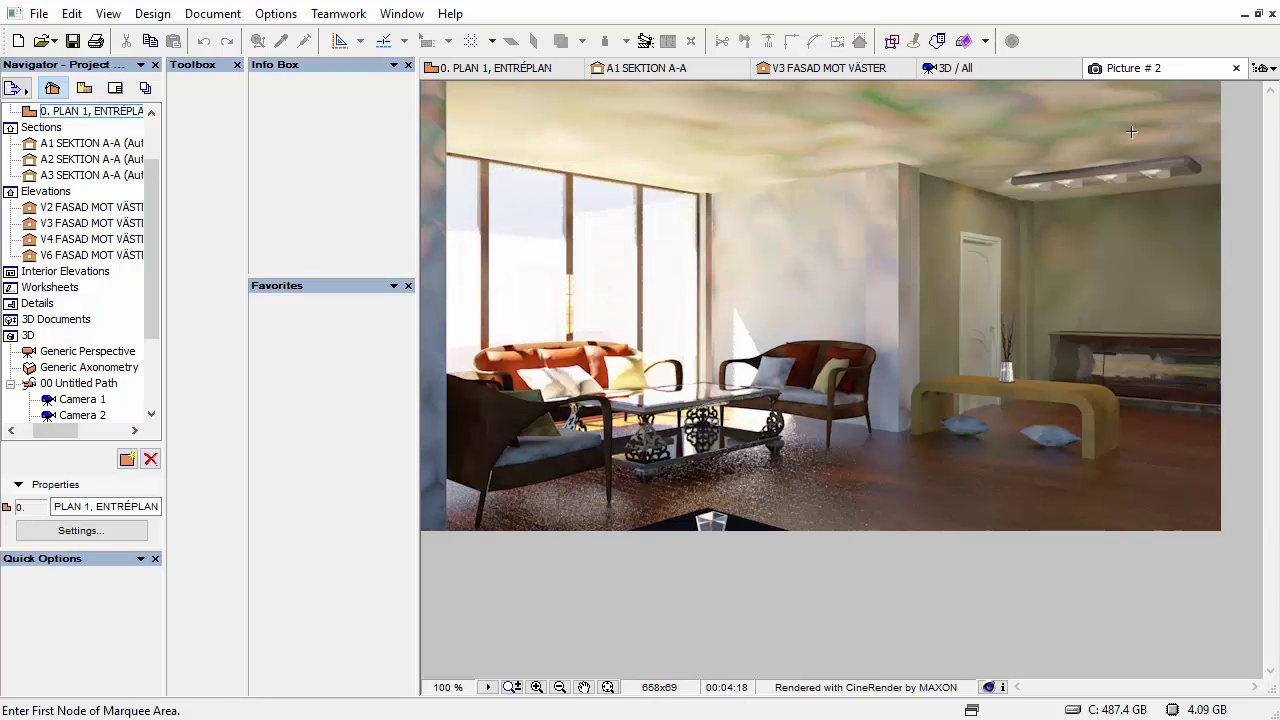
click(1236, 68)
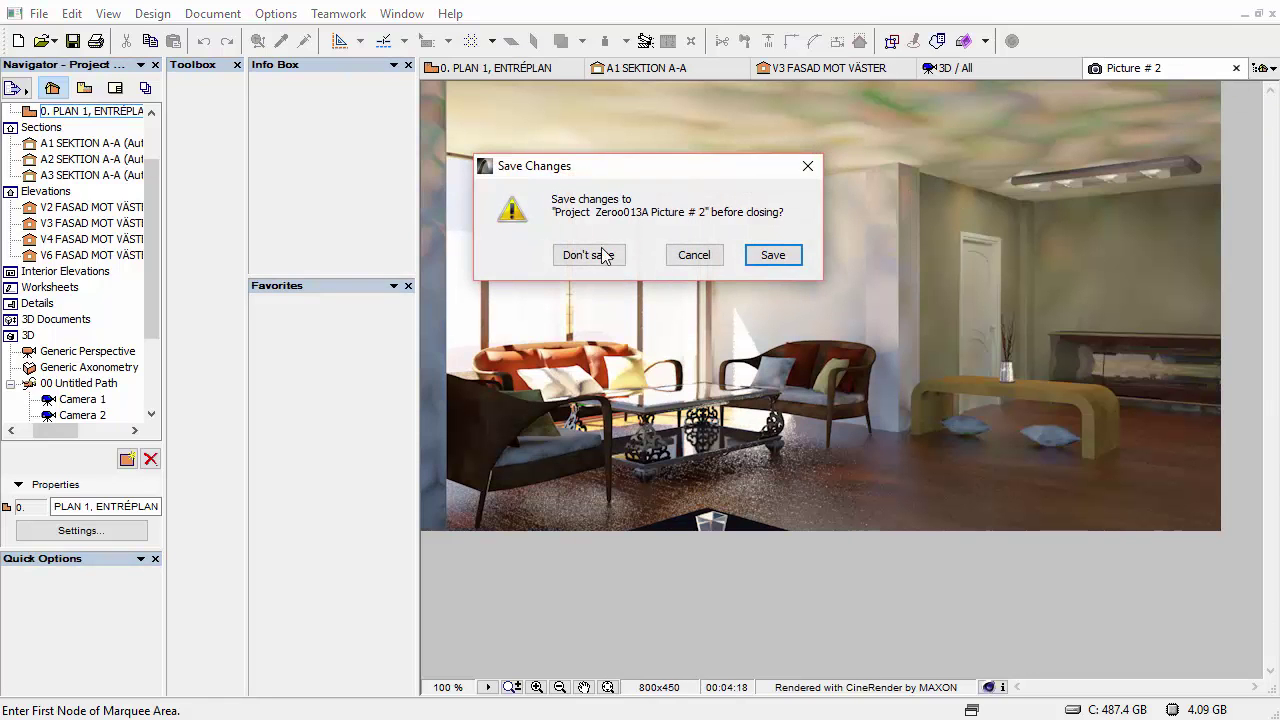
click(606, 256)
click(1068, 68)
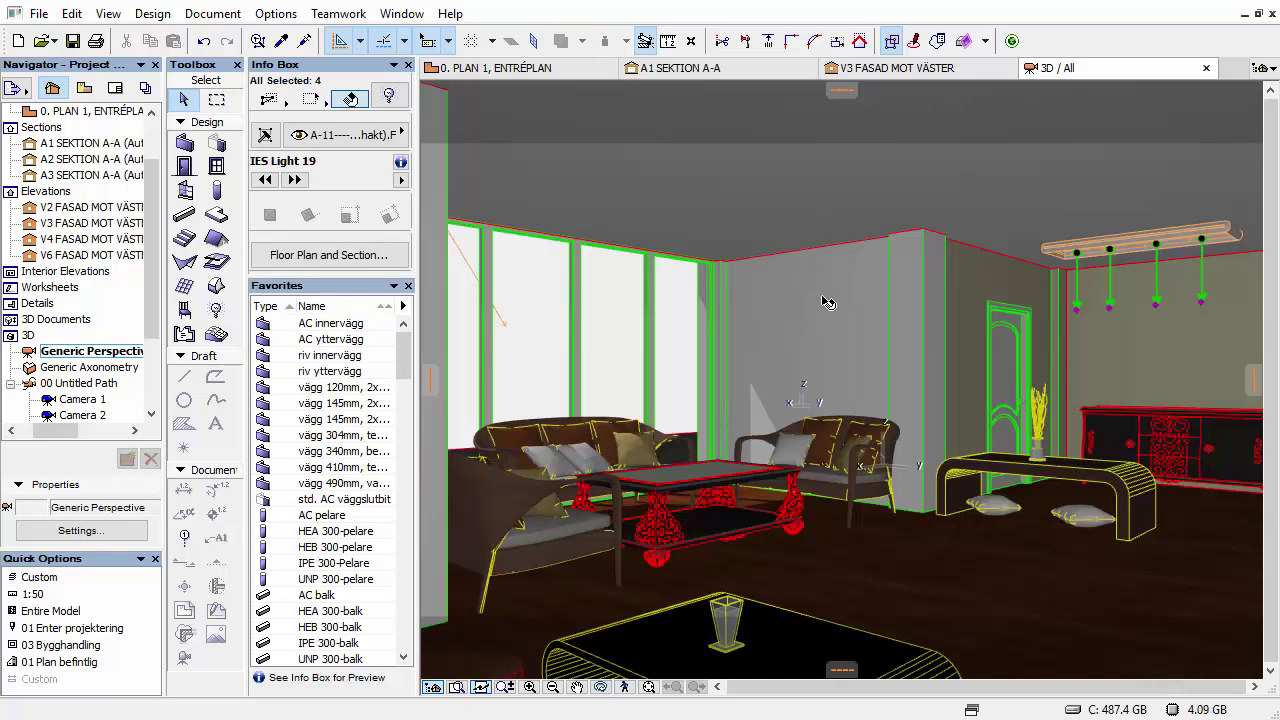
click(940, 237)
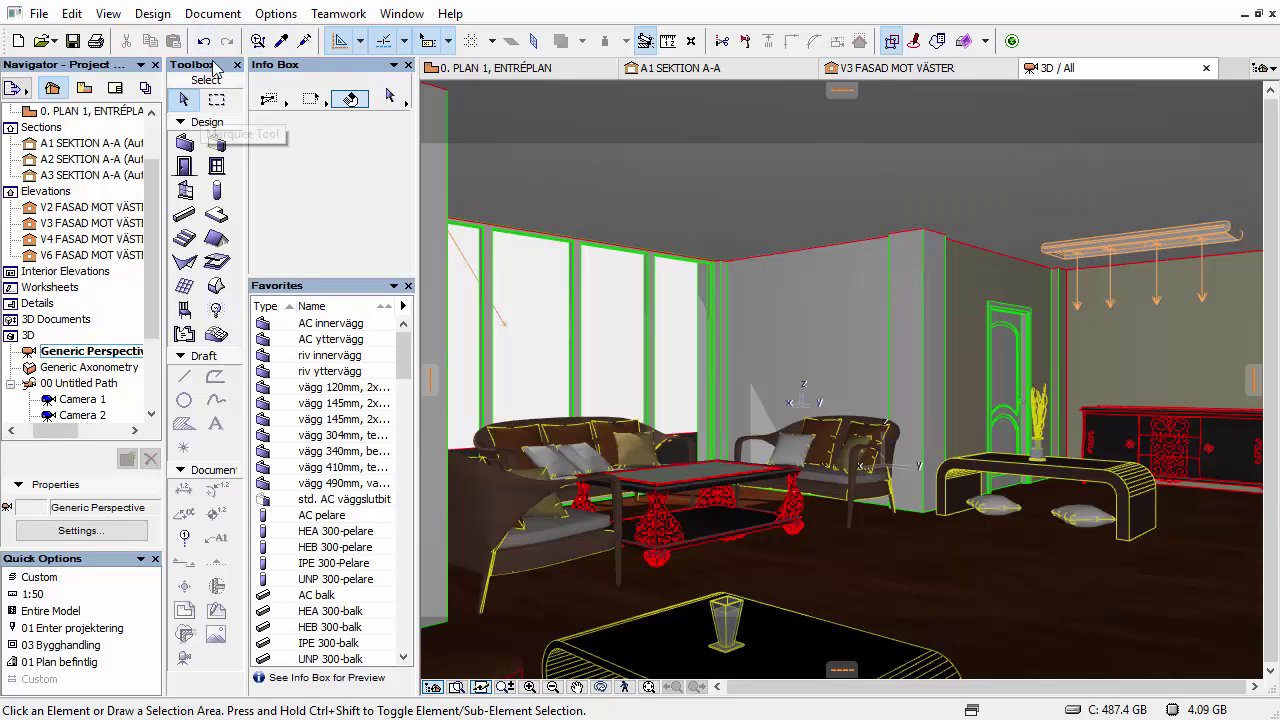
click(532, 256)
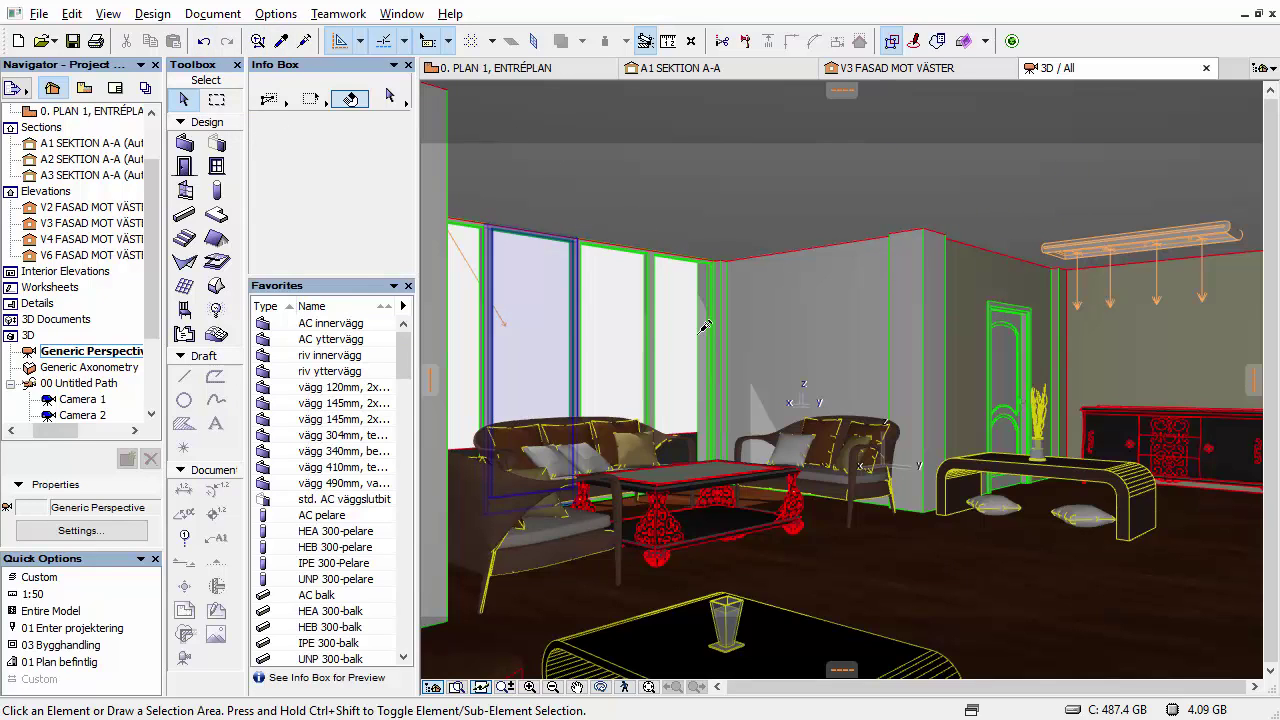
- Open the scene manager from the PhotoRendering Settings and select the MN_Rendering Settings folder under Photorendering Scenes
key(ctrl+shift+r)
drag(517, 428, 568, 320)
click(515, 176)
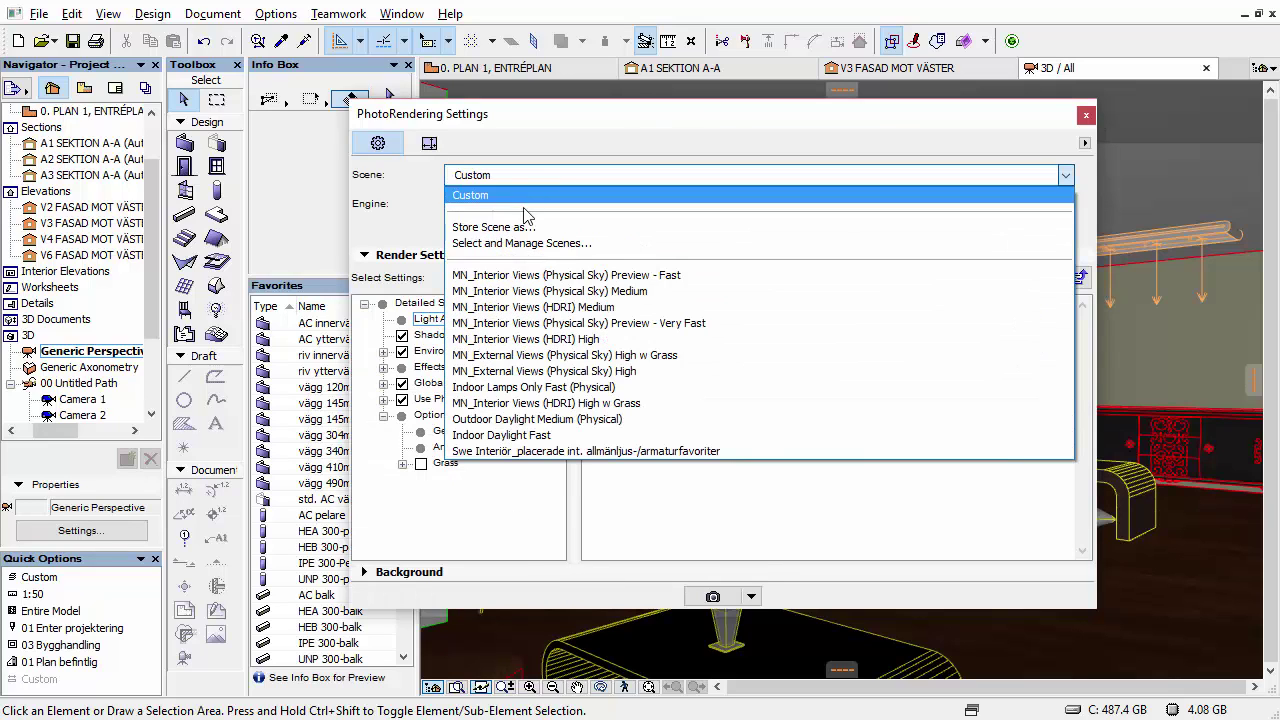
click(524, 243)
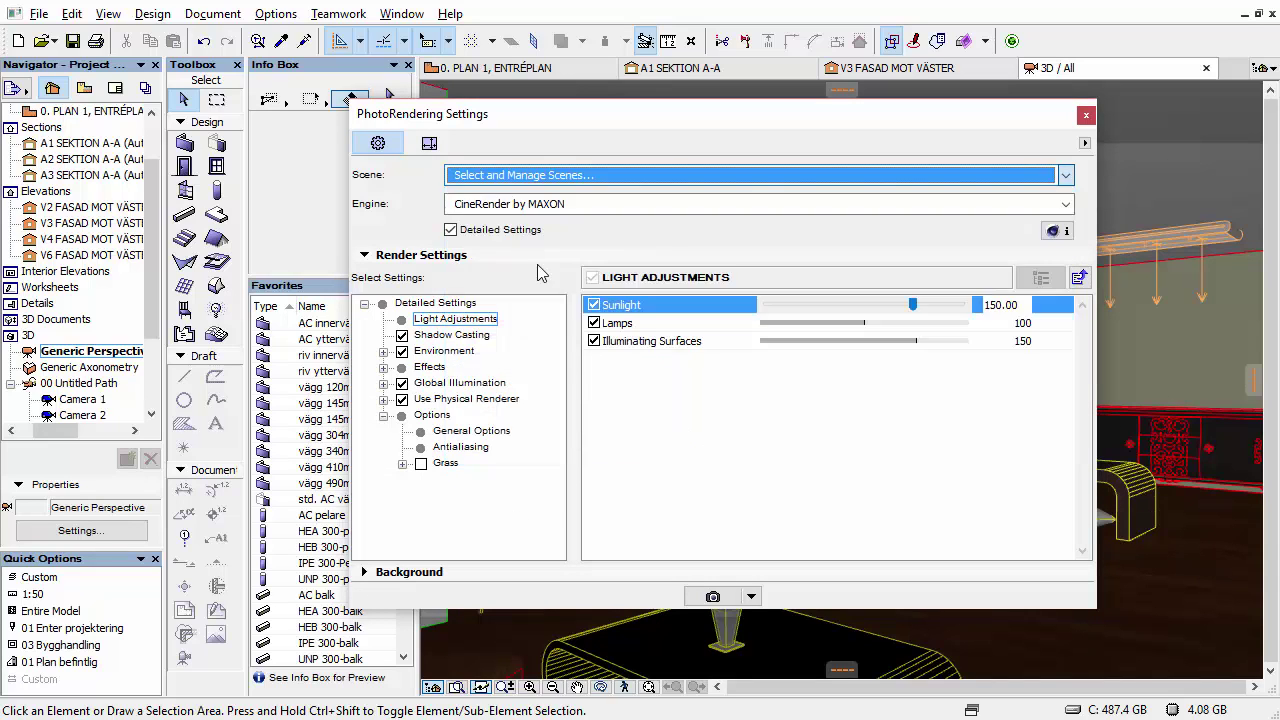
drag(636, 107, 716, 238)
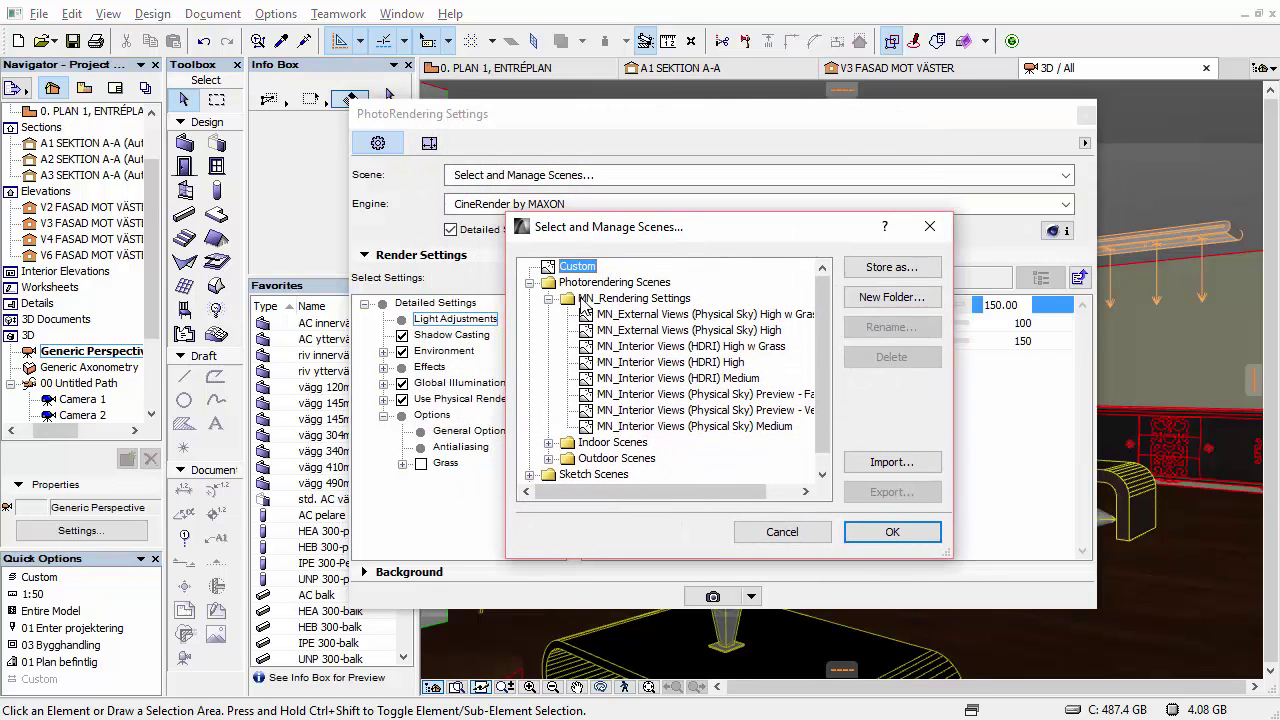
click(588, 300)
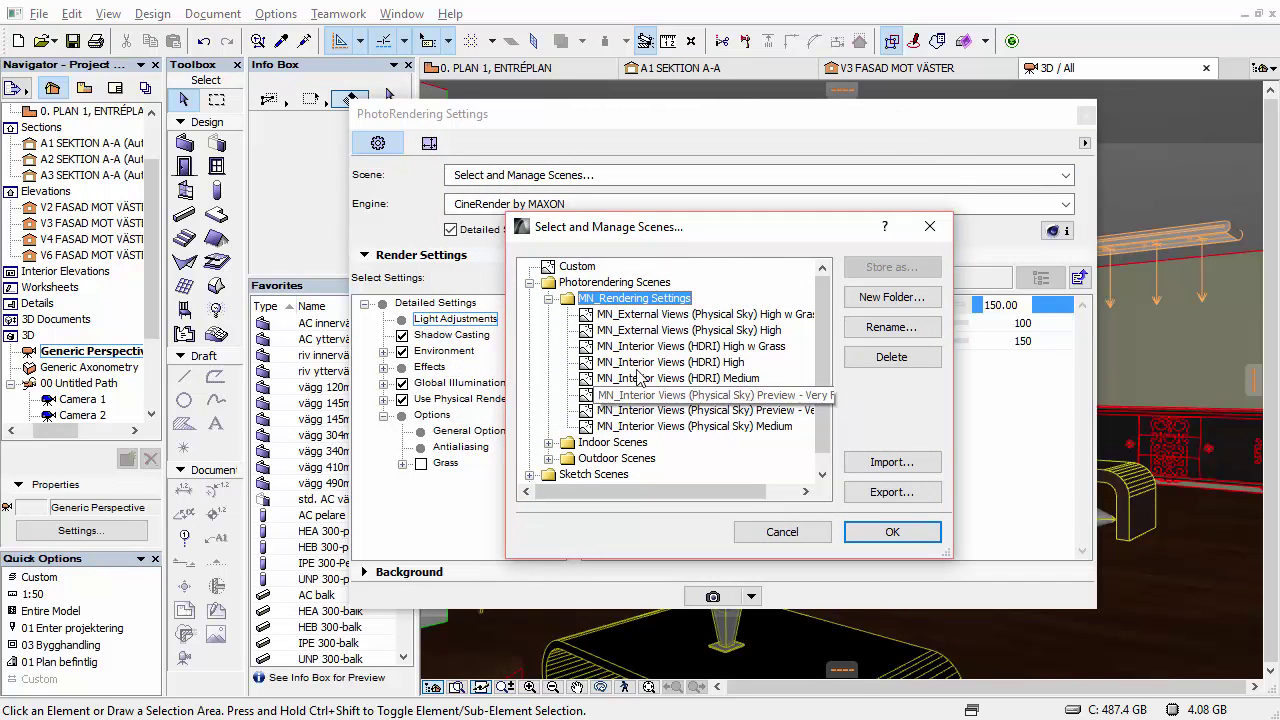
key(Down)
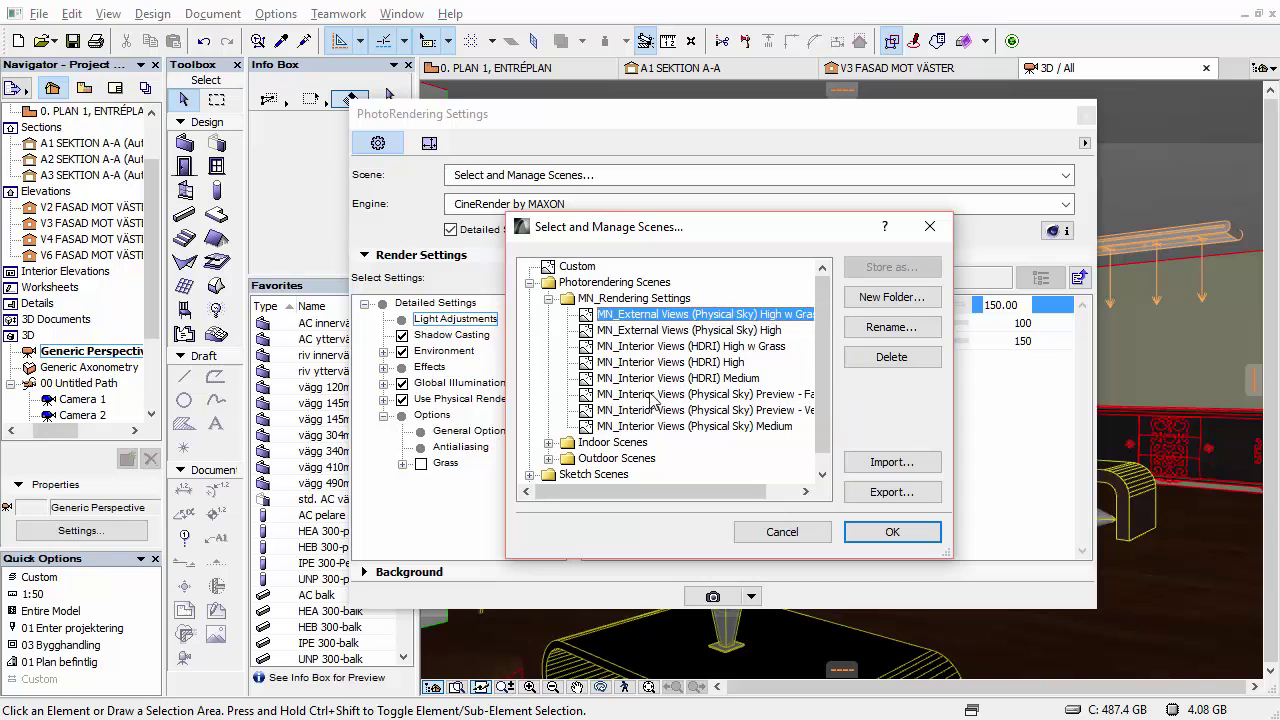
shift+click(636, 428)
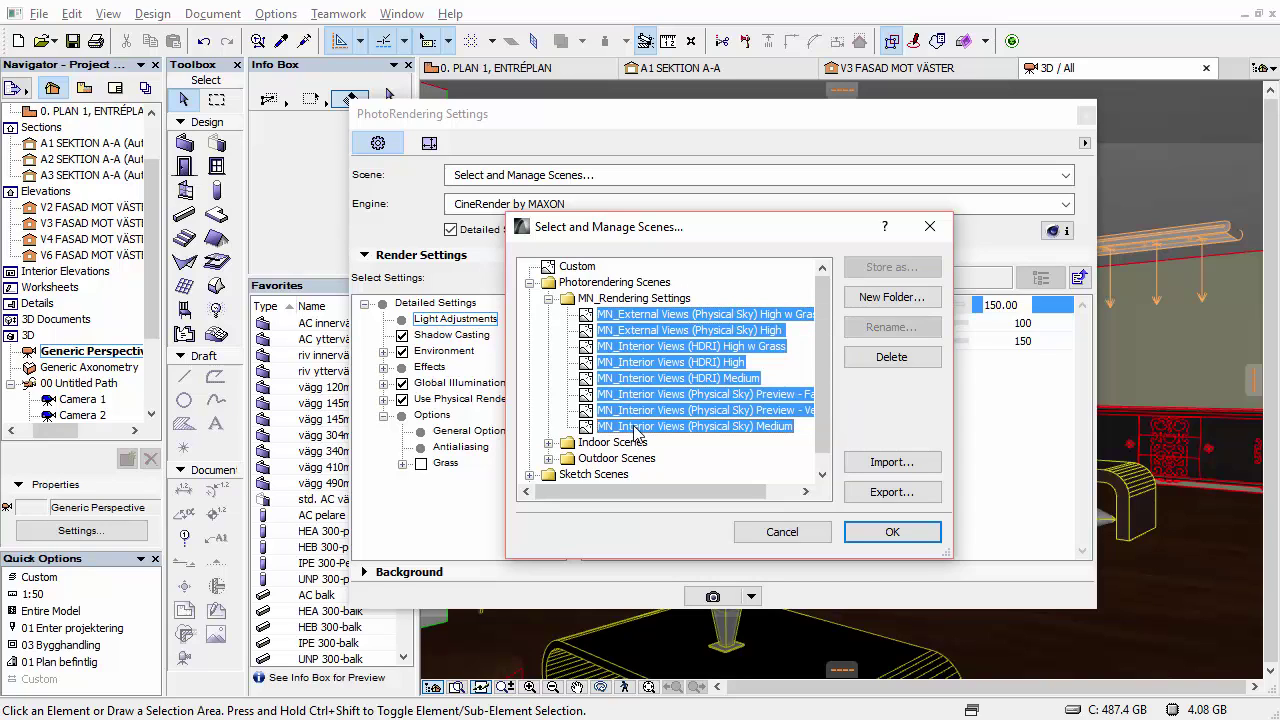
click(632, 298)
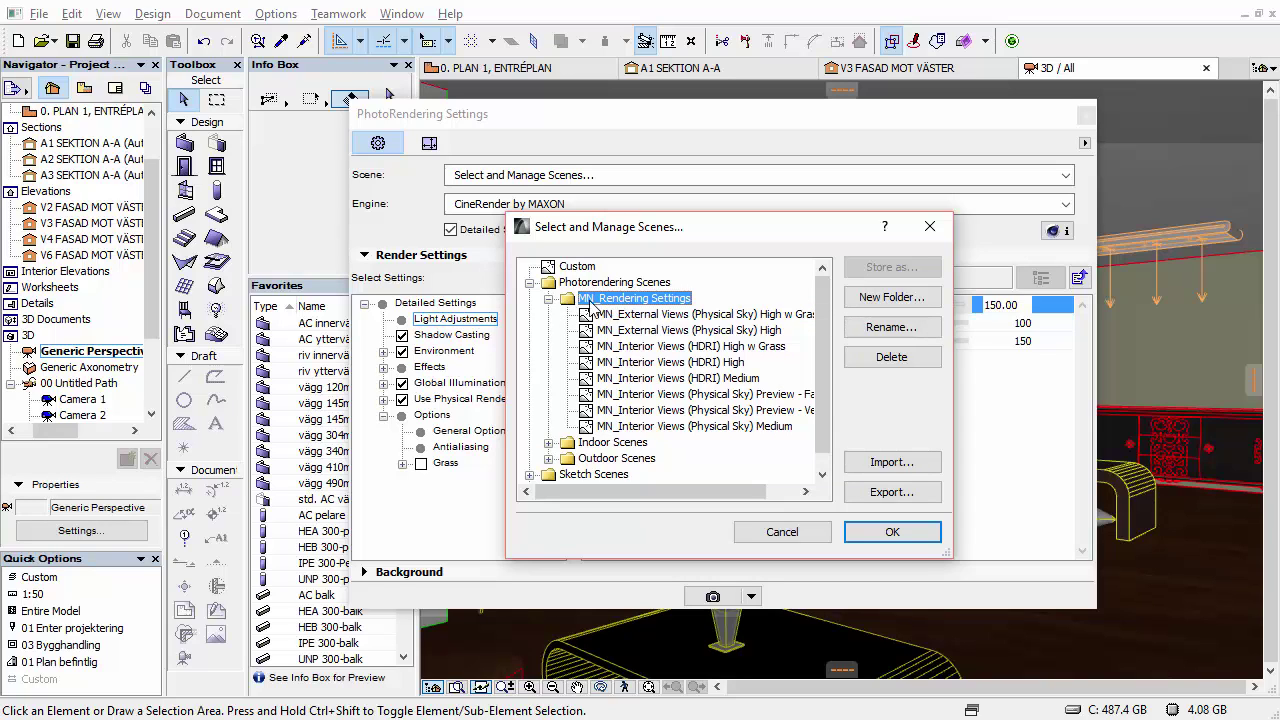
- Export the MN_Rendering Settings scenes to the ArchiCAD Stuff folder in the OneDrive Documents, and close the scene manager
click(891, 491)
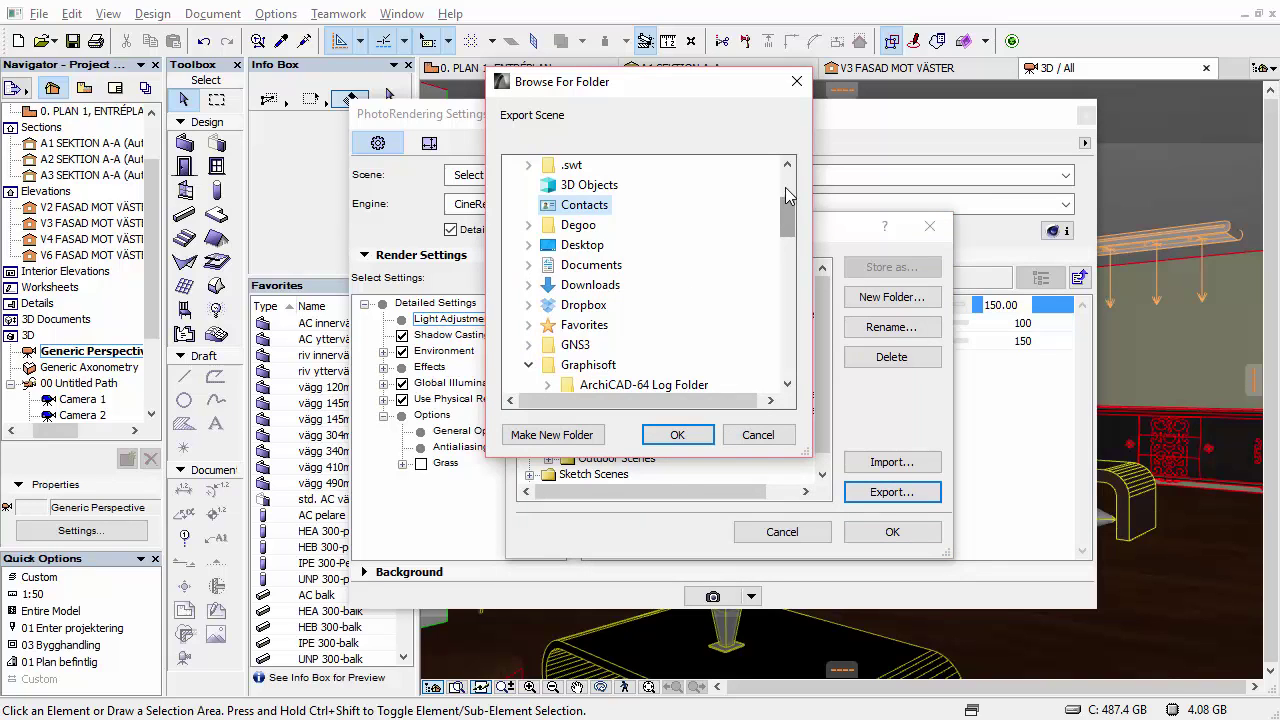
scroll(786, 195, up, 3)
mouse_move(786, 205)
mouse_down()
mouse_move(785, 236)
mouse_move(786, 200)
mouse_up()
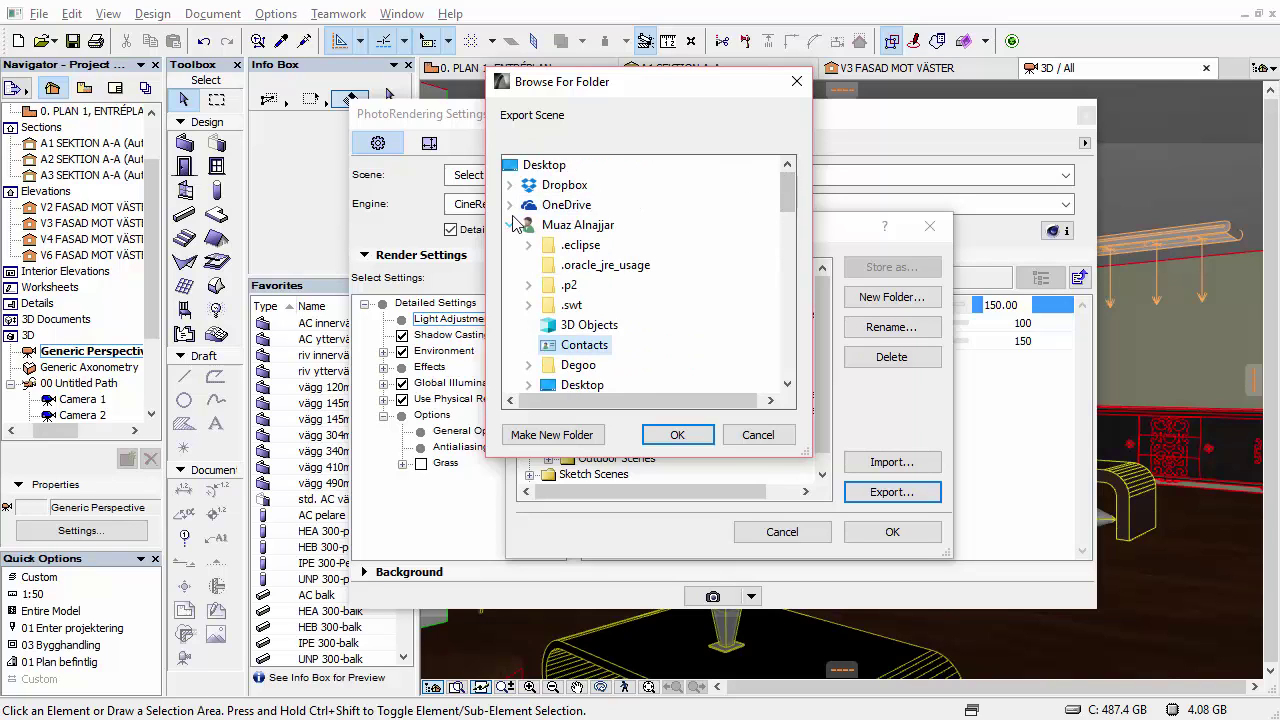
click(509, 205)
click(561, 243)
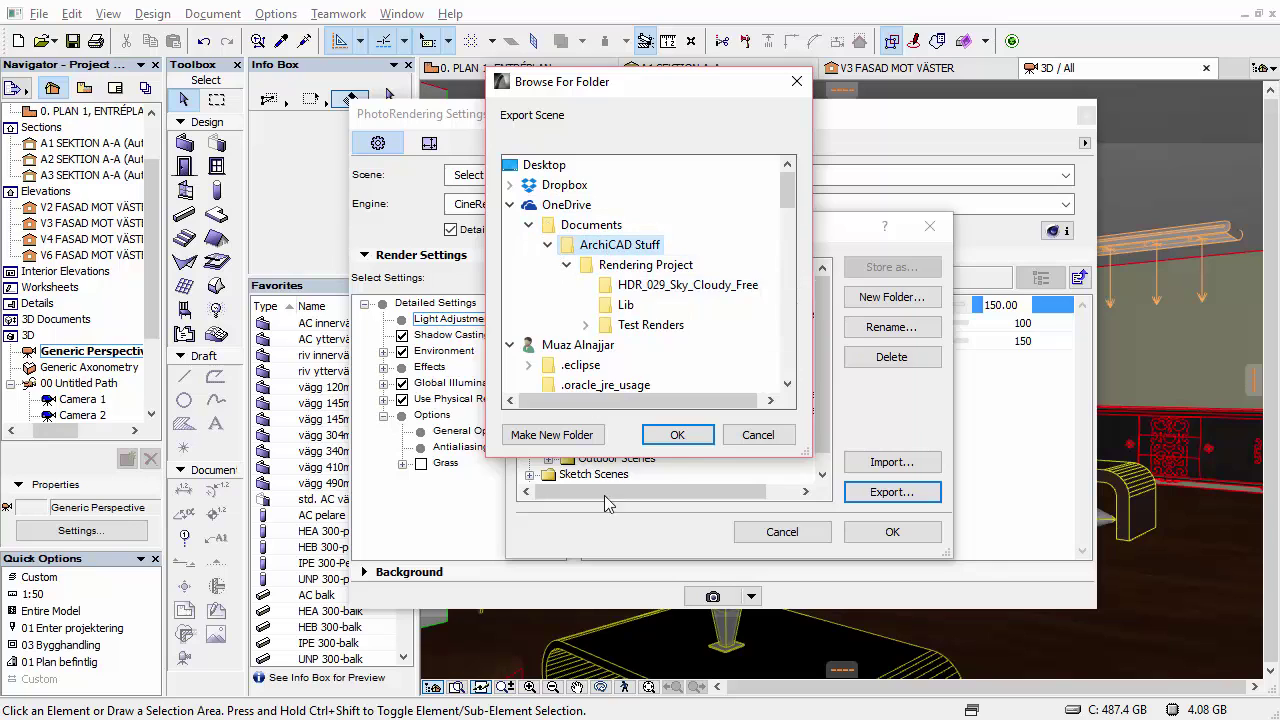
click(662, 434)
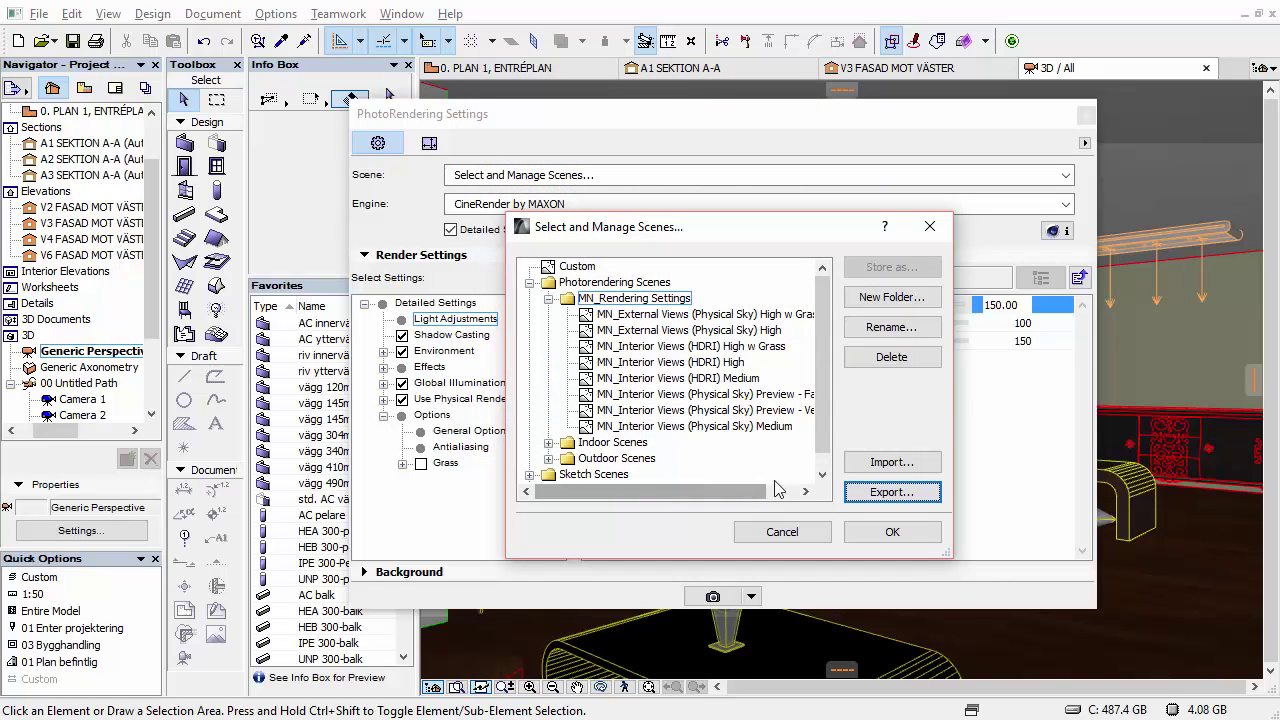
click(780, 532)
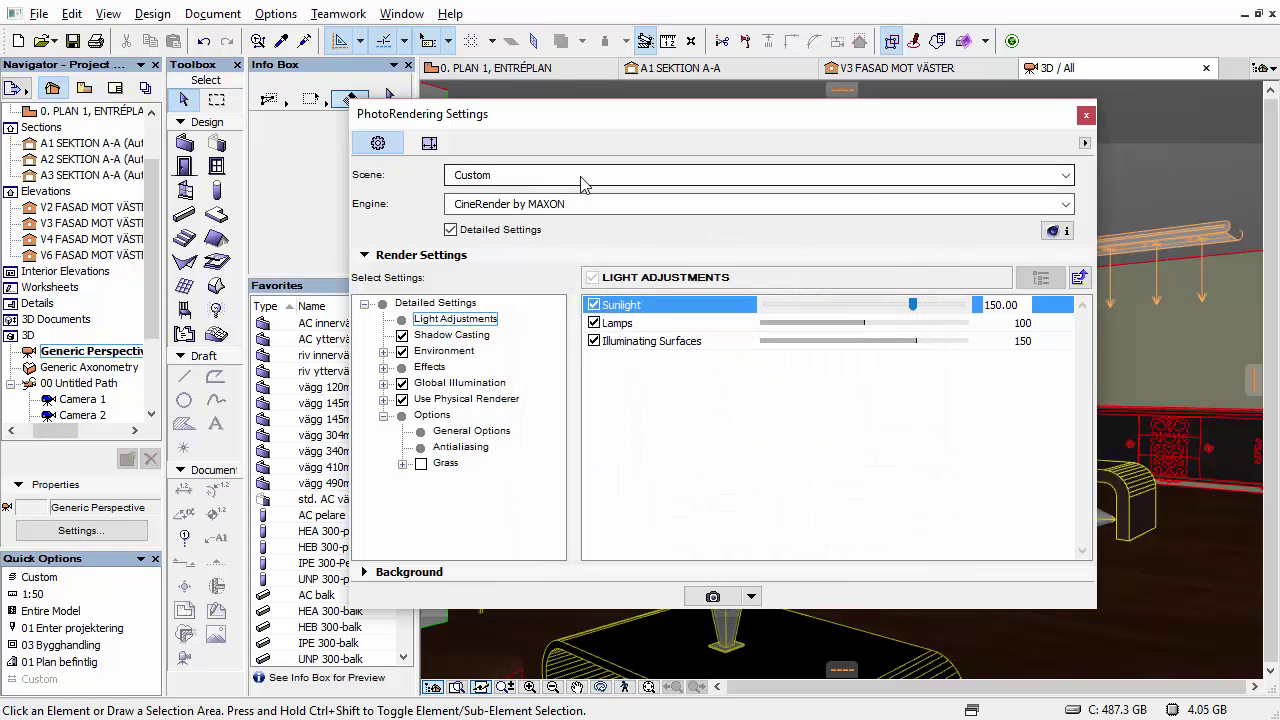
- Import all eight MN_ rendering scene files from the OneDrive ArchiCAD Stuff folder into the scene manager, and review the imported scenes
click(577, 178)
click(520, 246)
click(880, 462)
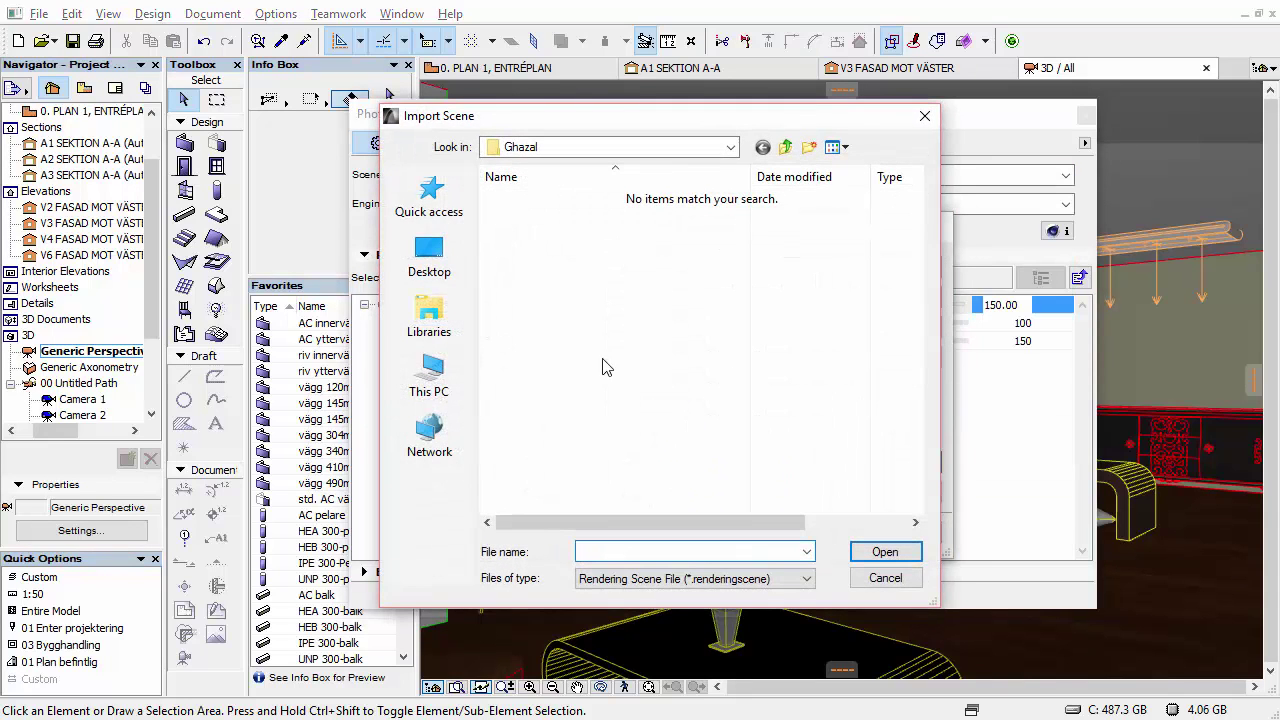
click(429, 255)
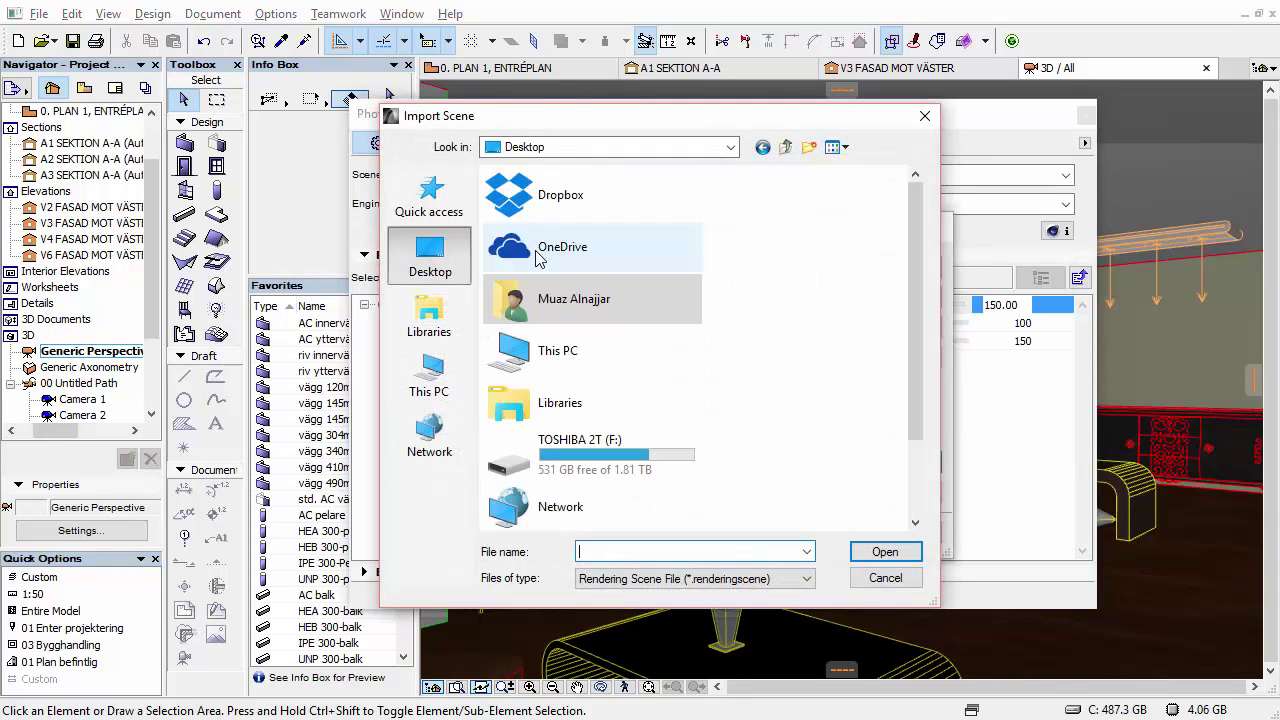
double_click(537, 252)
double_click(515, 204)
double_click(515, 204)
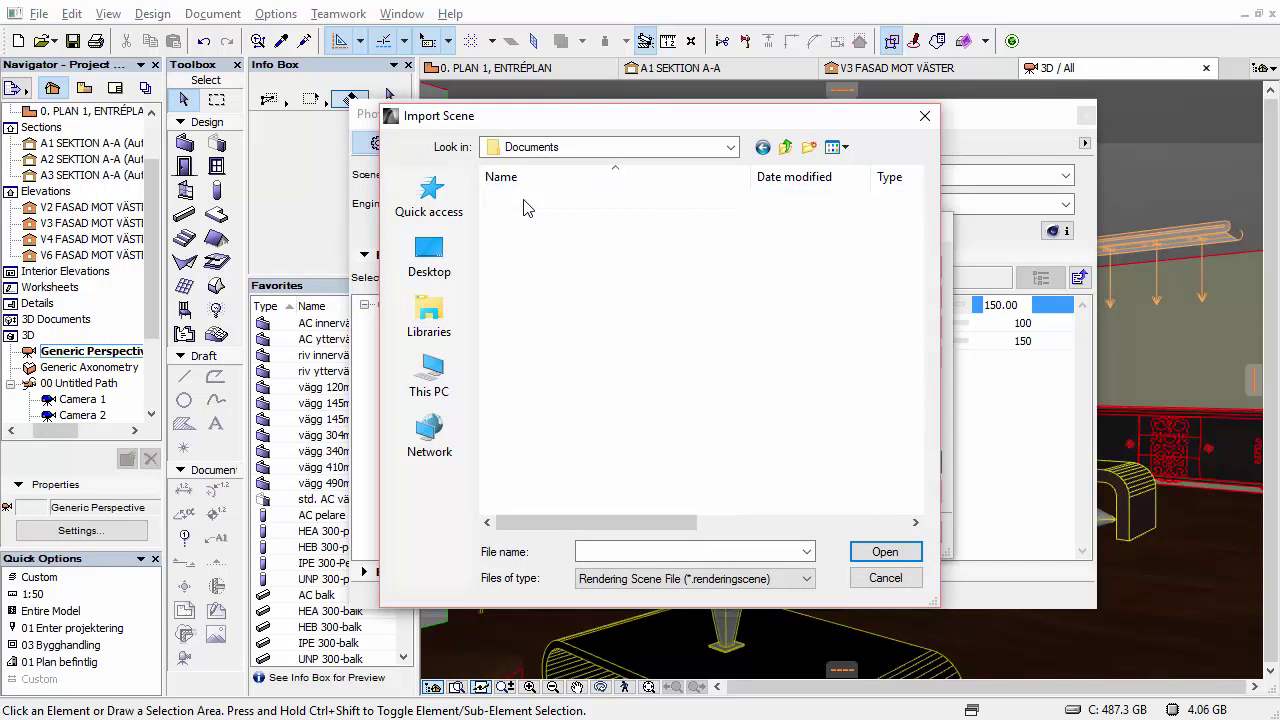
drag(575, 412, 520, 210)
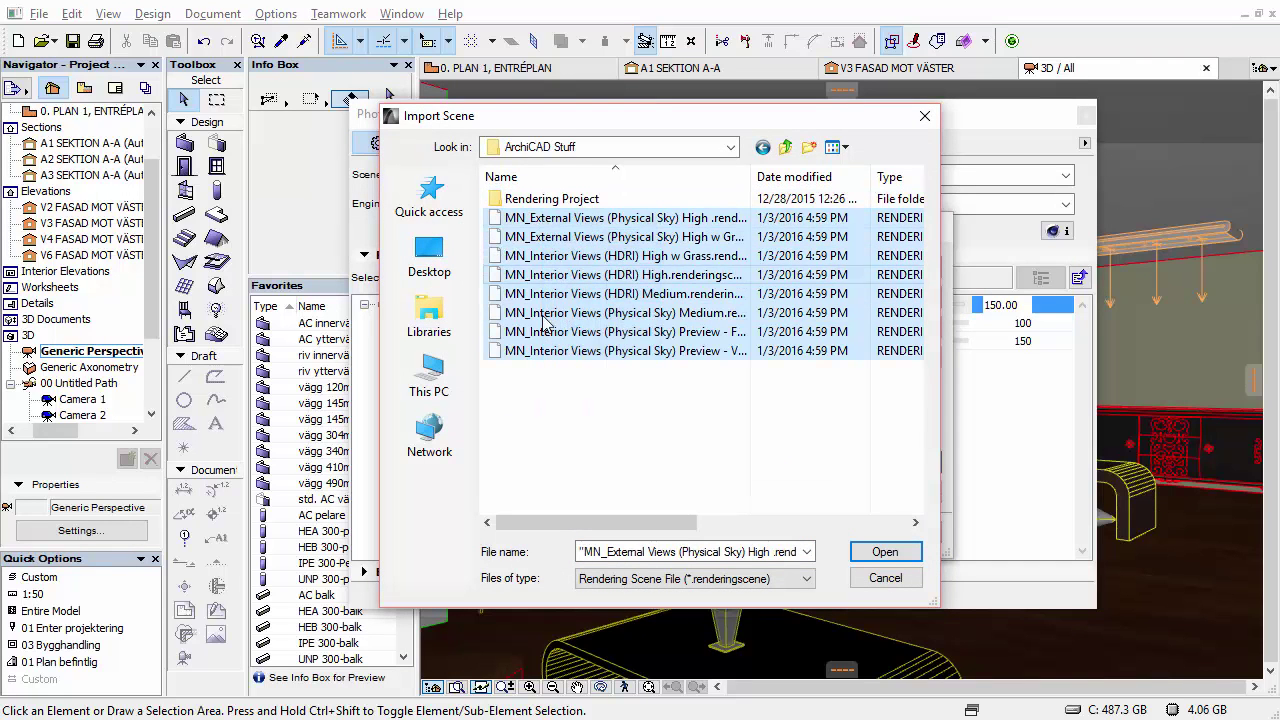
click(885, 553)
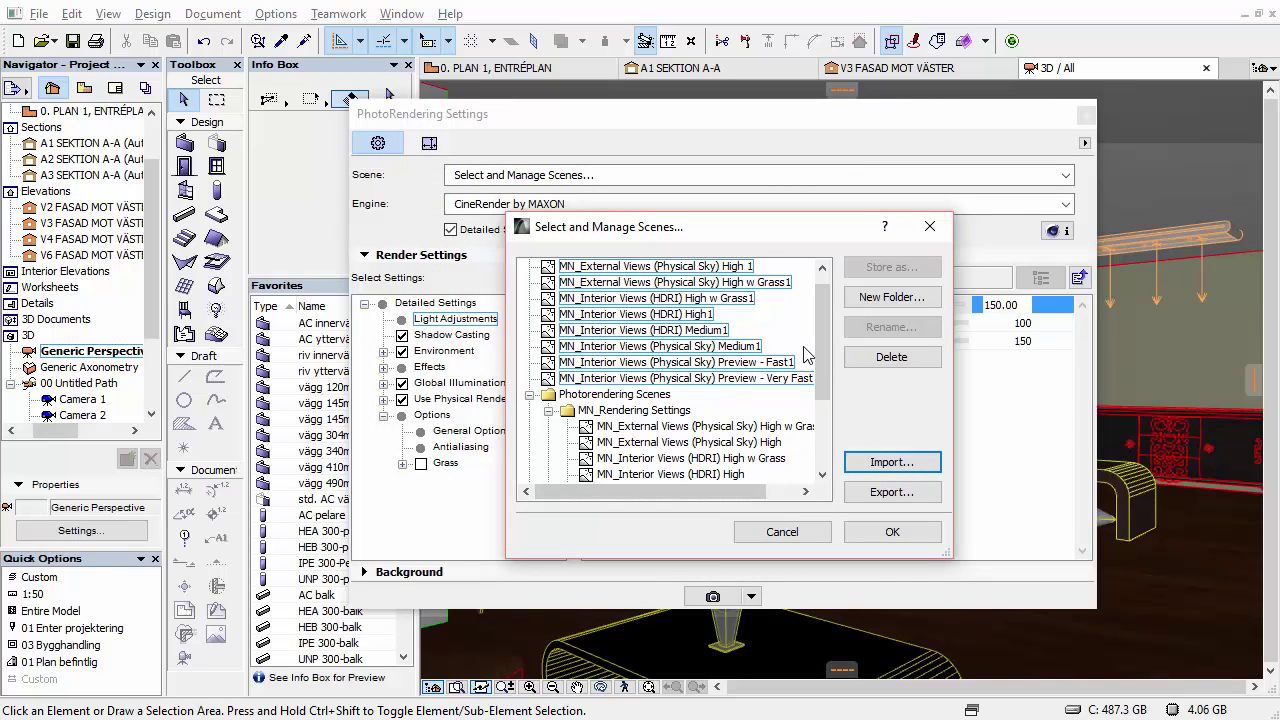
drag(820, 348, 838, 303)
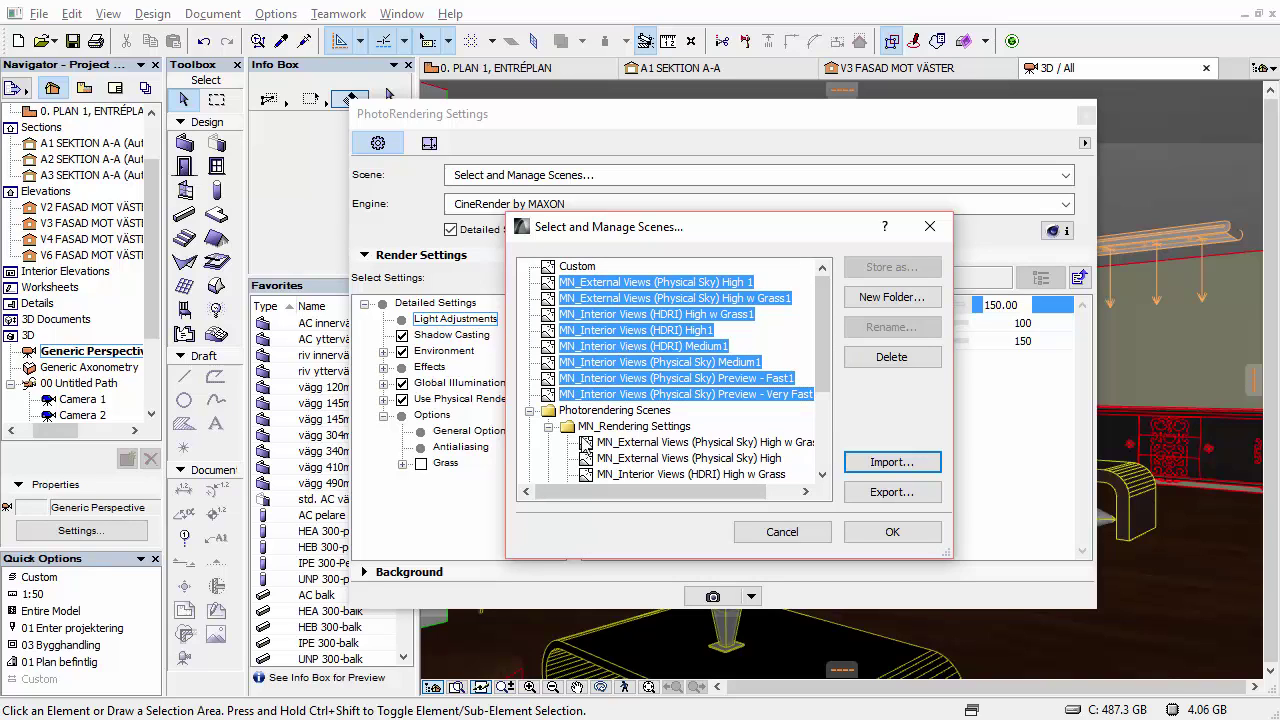
- Delete the eight imported MN_ scenes from the scene manager, then cancel out of it and close the PhotoRendering Settings
click(890, 357)
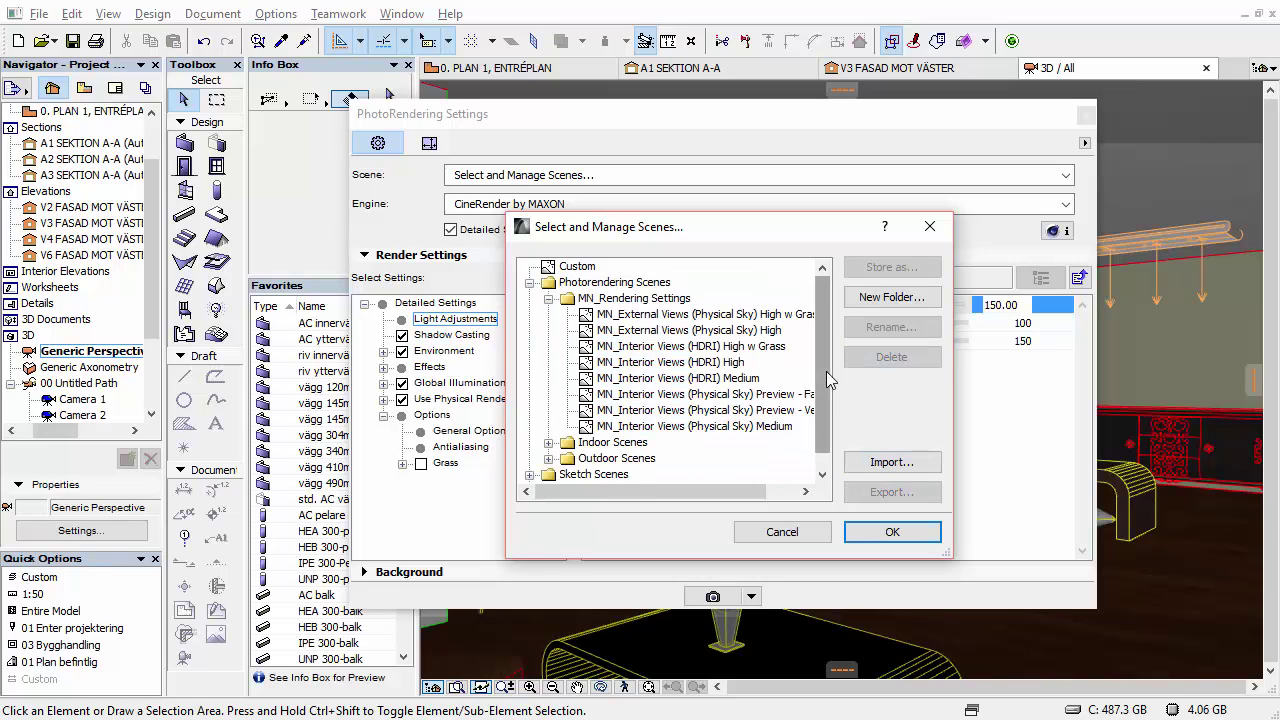
mouse_move(828, 380)
mouse_down()
mouse_move(825, 412)
mouse_move(826, 378)
mouse_up()
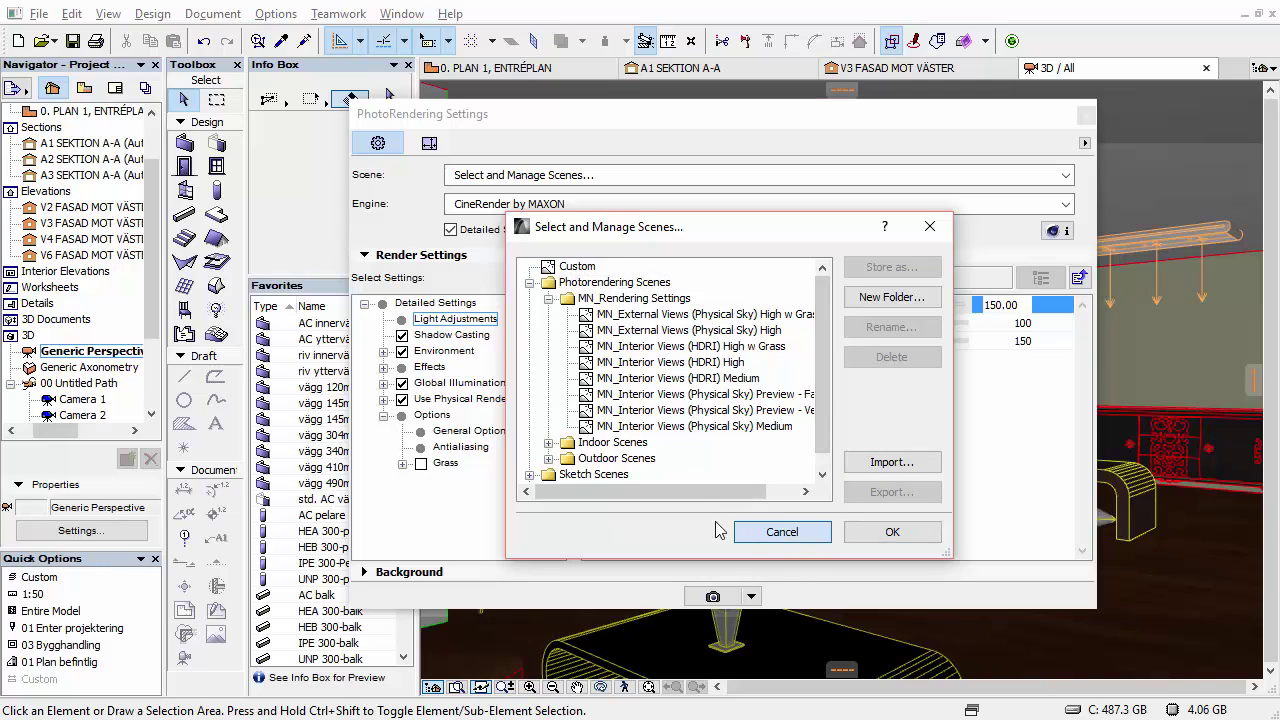
click(745, 531)
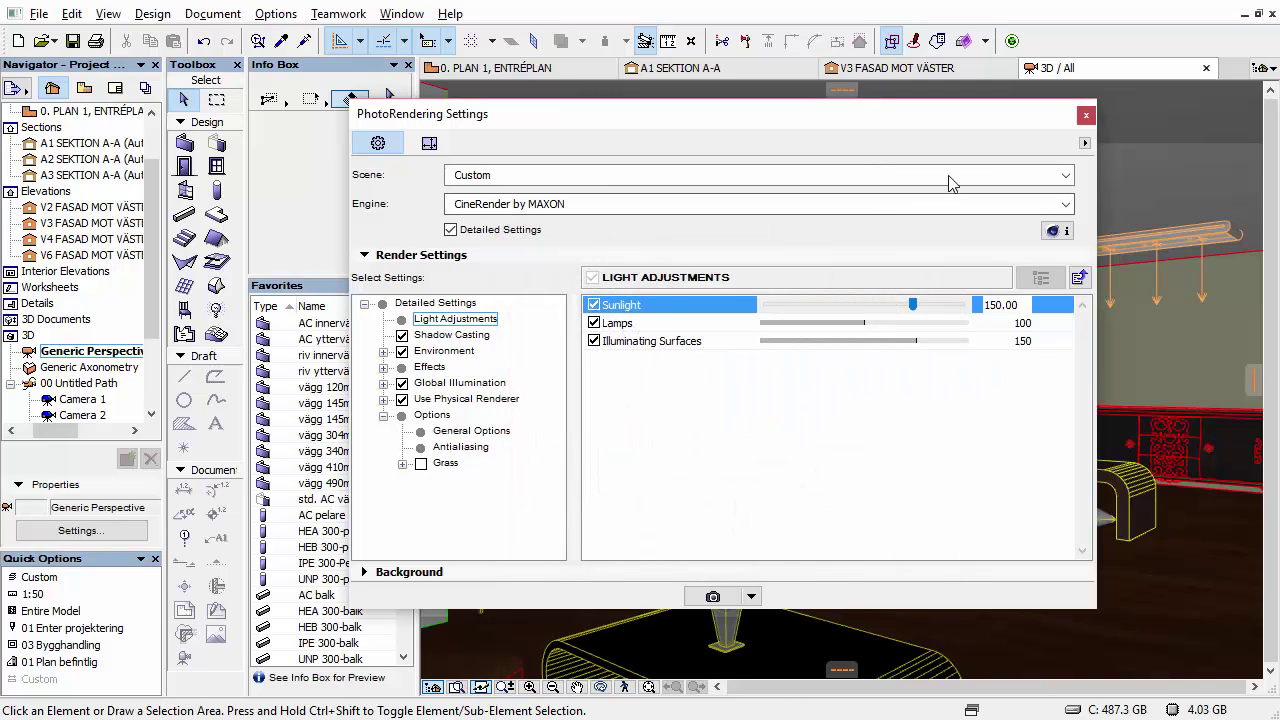
click(1086, 116)
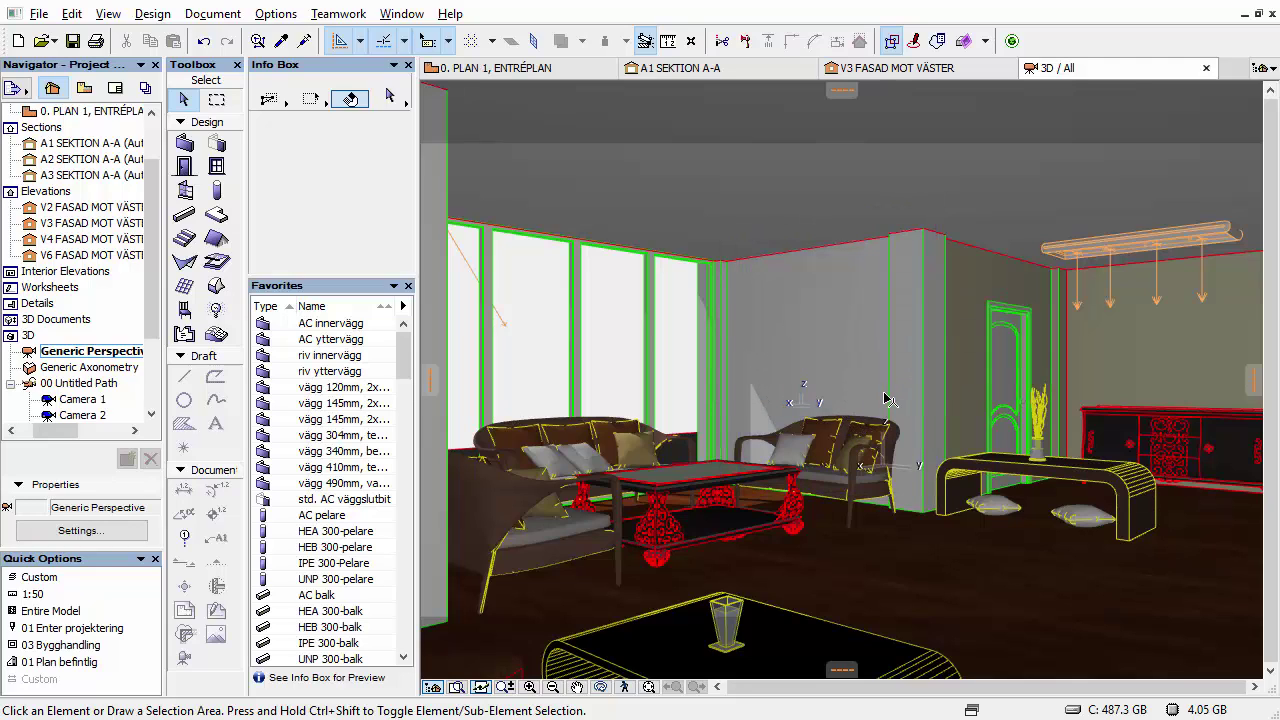
click(830, 348)
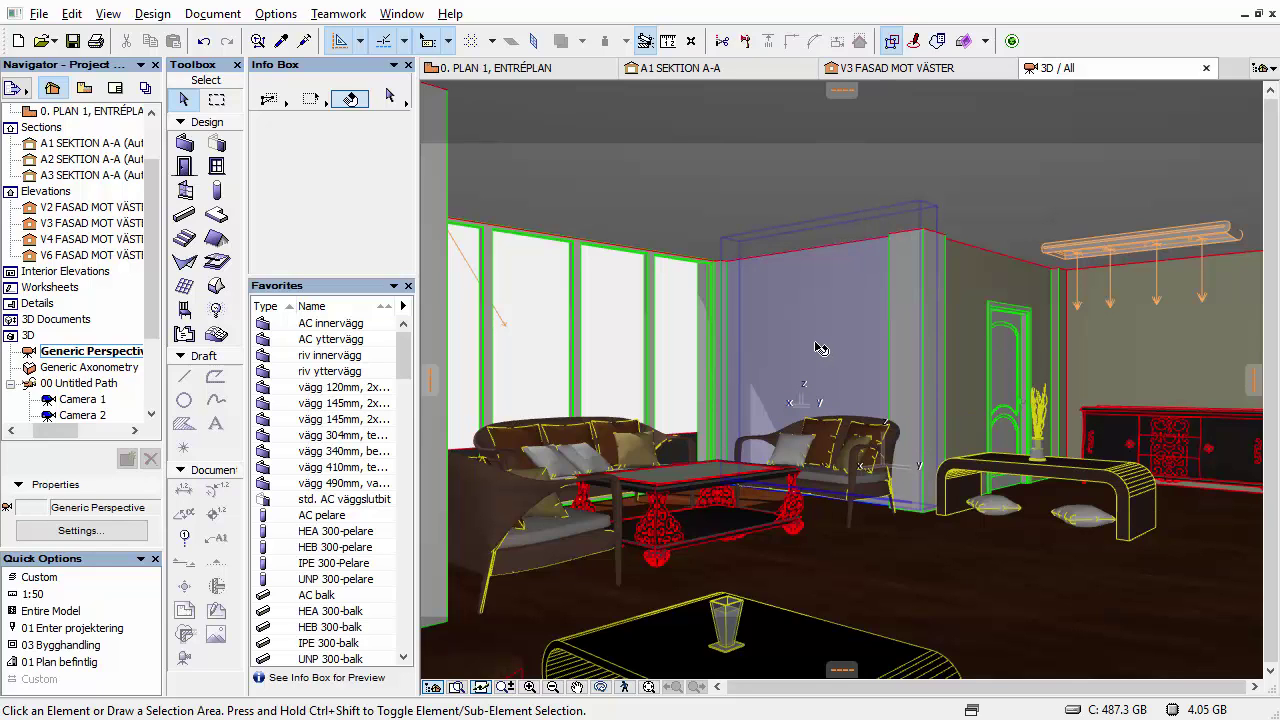
key(Escape)
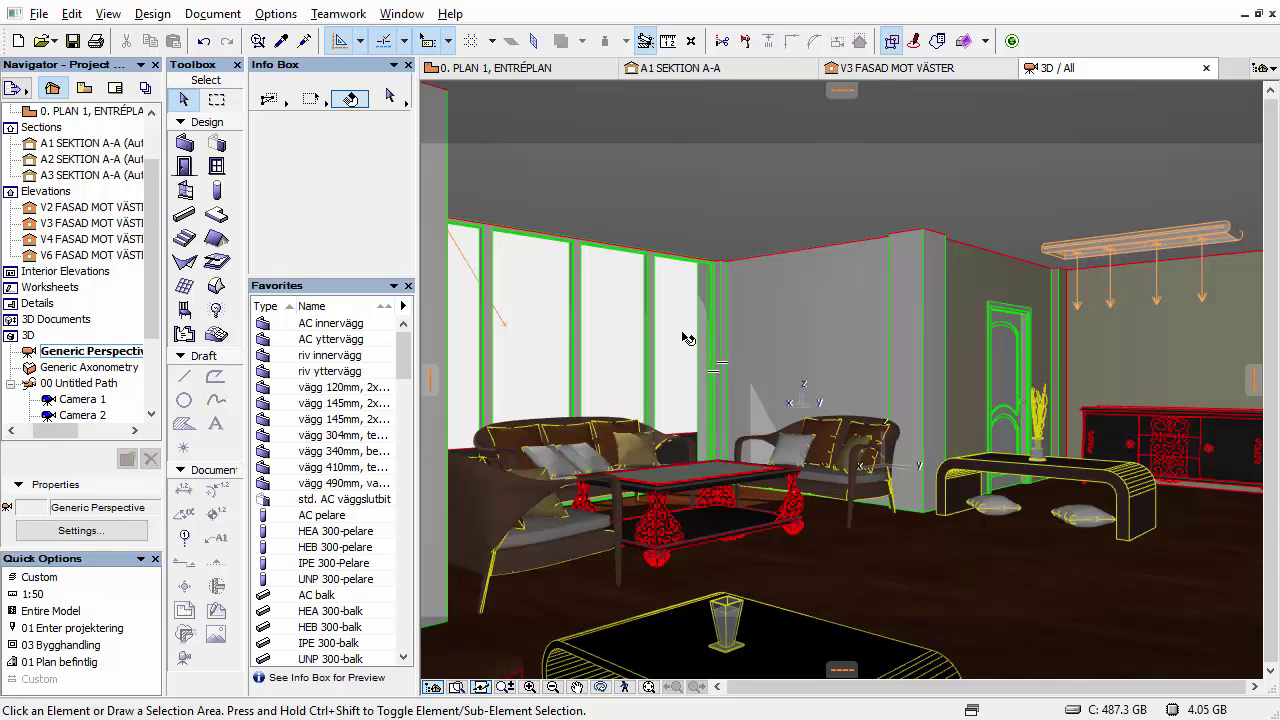
click(685, 338)
shift+click(607, 445)
- Set the sun altitude to 35° and the sun azimuth to 285° in the Perspective Settings of the 3D view
key(ctrl+shift+F3)
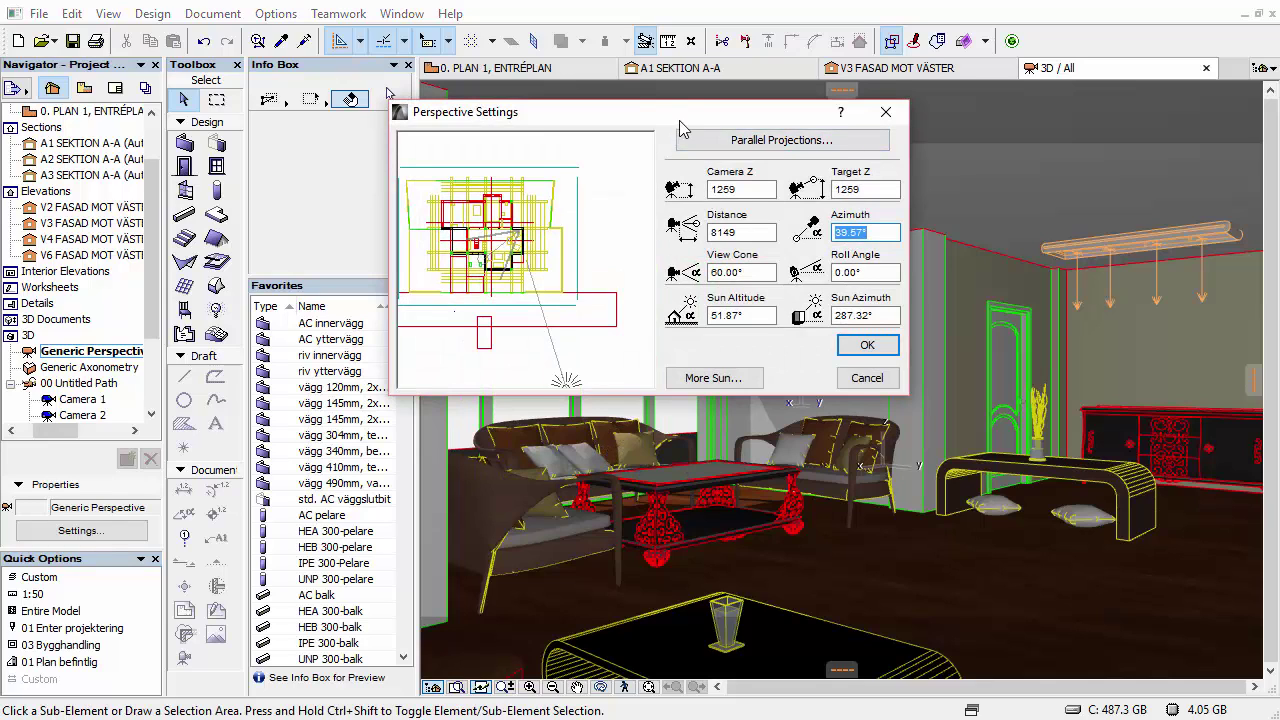
drag(674, 112, 697, 150)
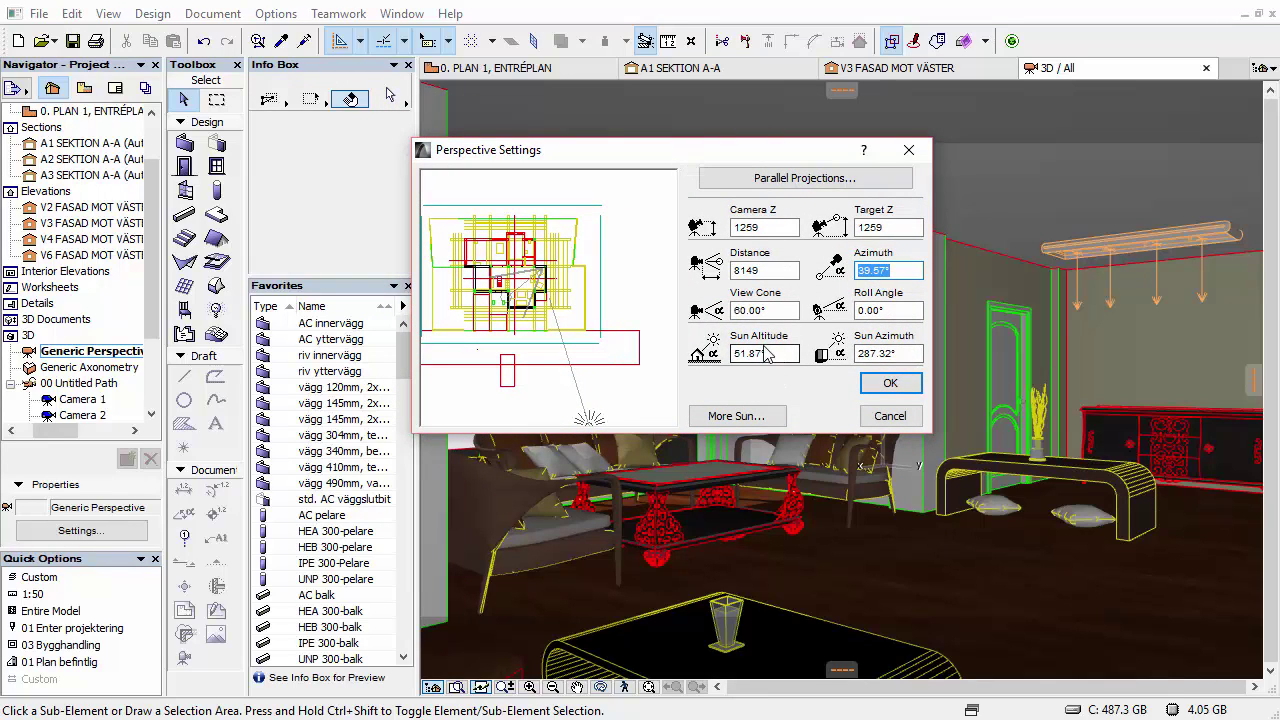
drag(783, 353, 716, 350)
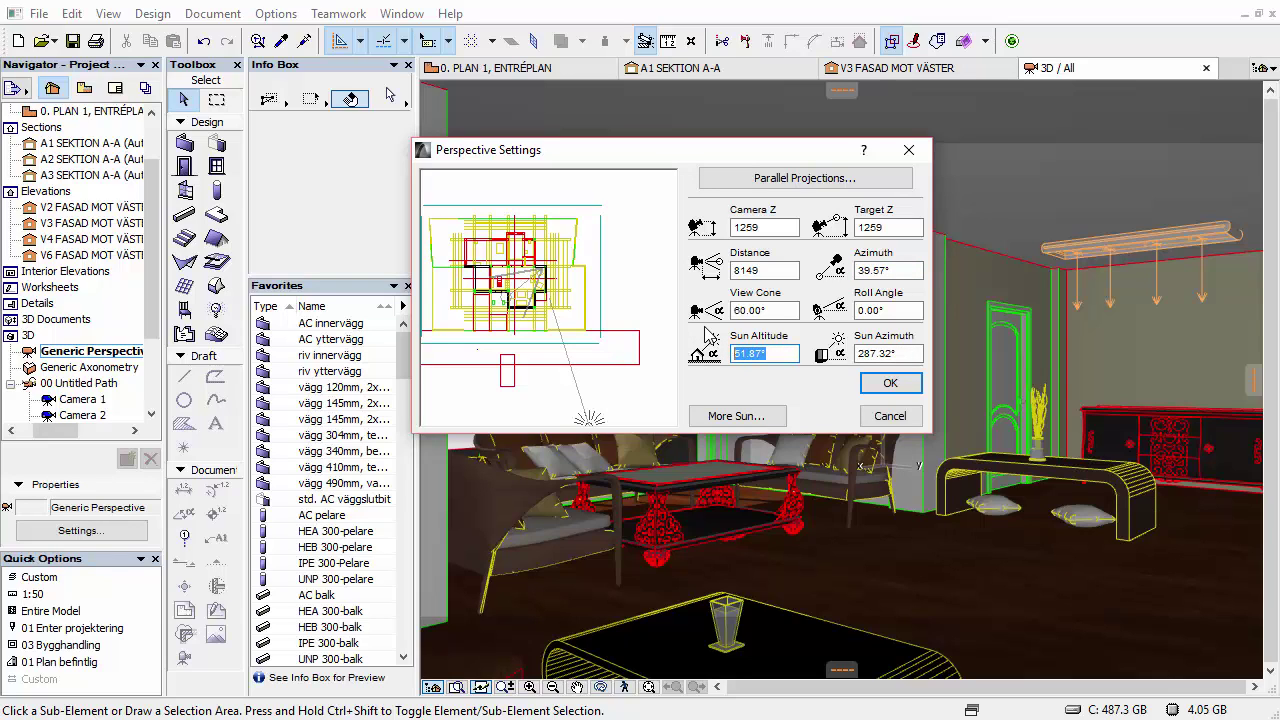
text(35)
key(Tab)
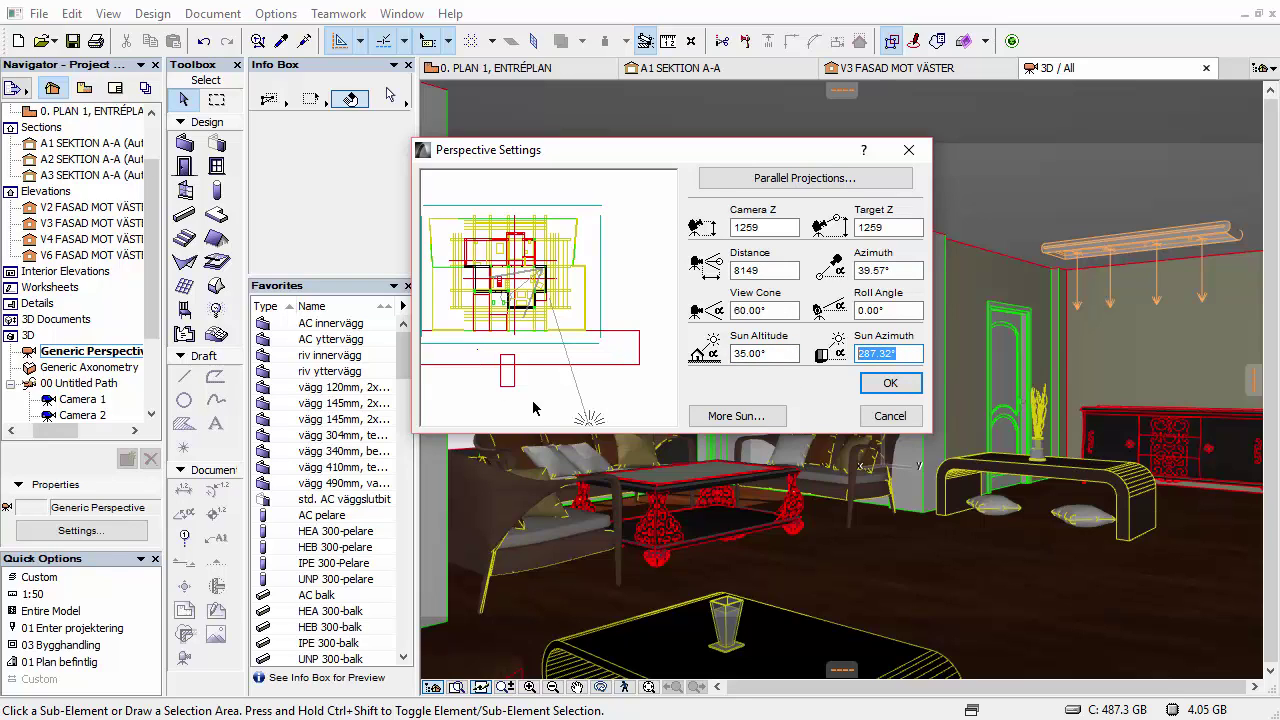
mouse_move(587, 425)
mouse_down()
mouse_move(566, 423)
mouse_move(592, 419)
mouse_up()
text(28)
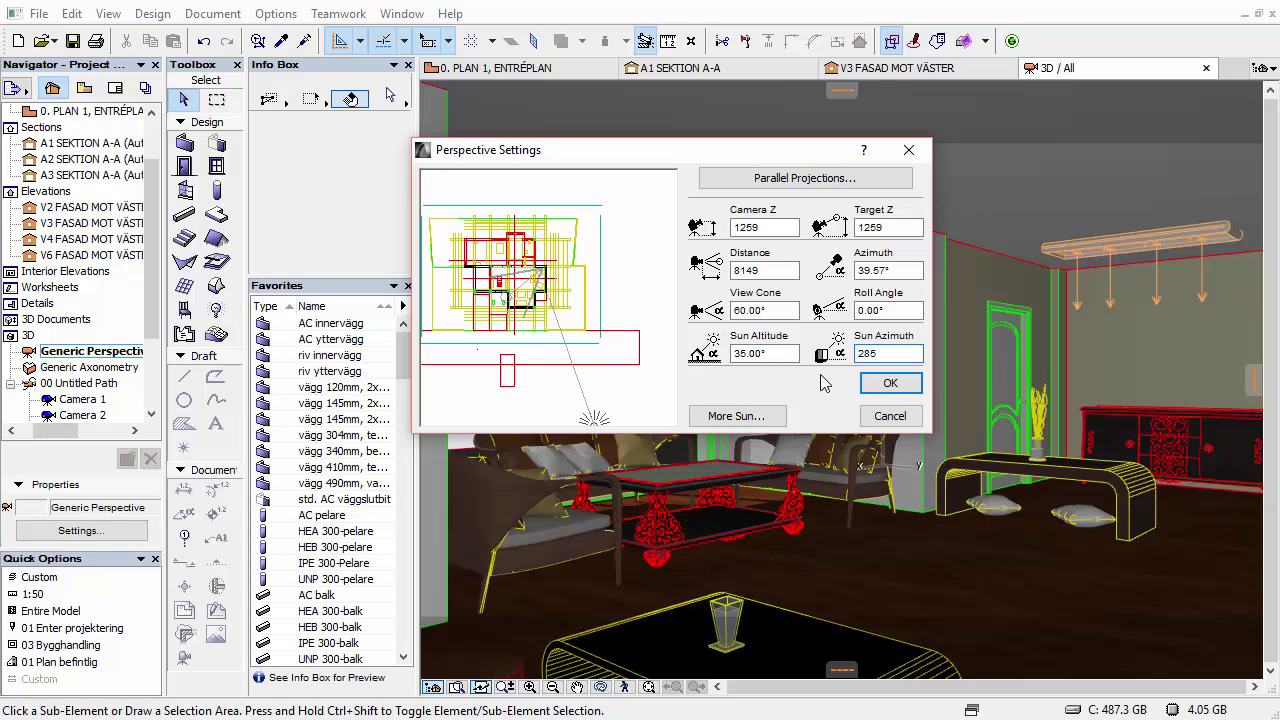
text(5)
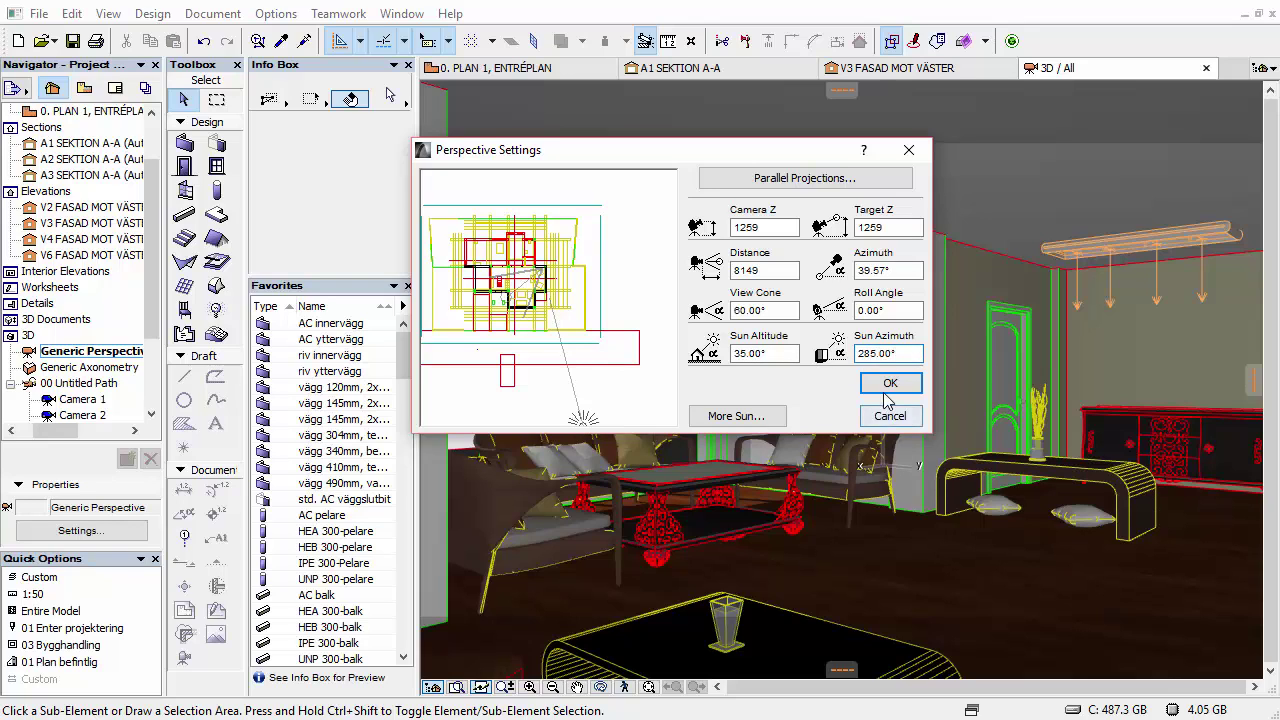
click(889, 383)
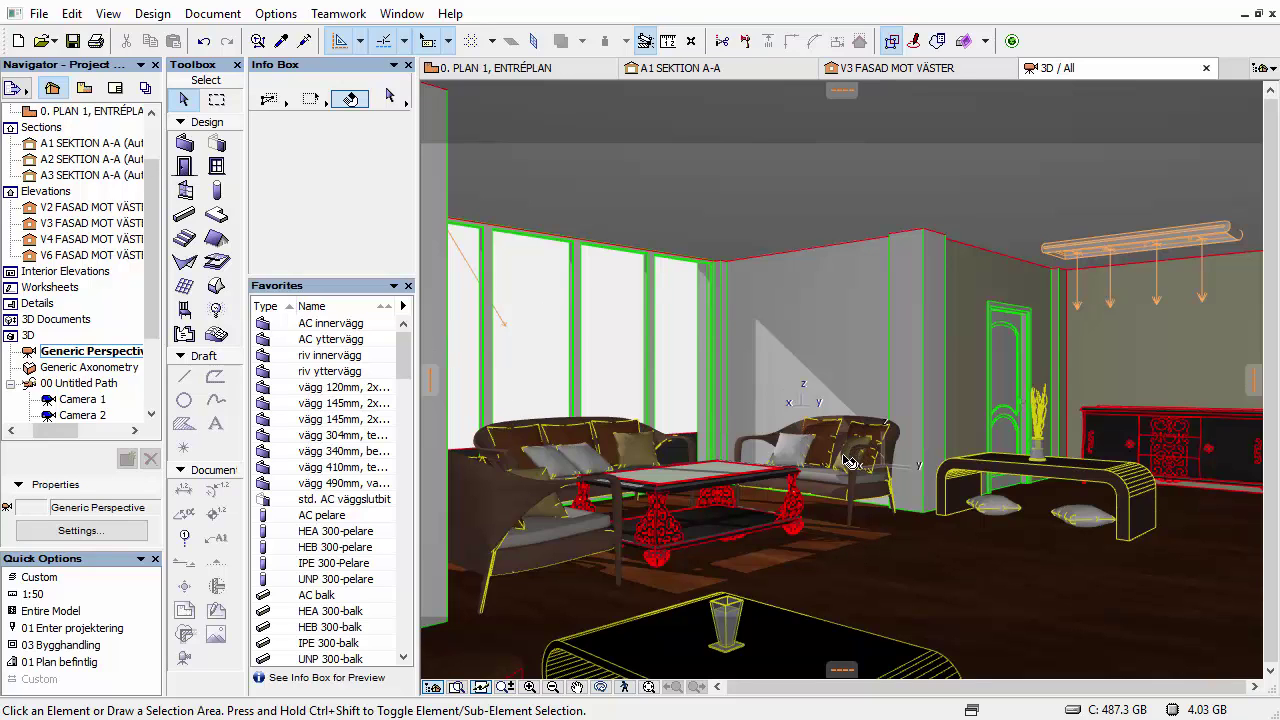
- Lower the sun altitude to 30° in the Perspective Settings and check the sunlight on the living room's back wall
key(ctrl+shift+F3)
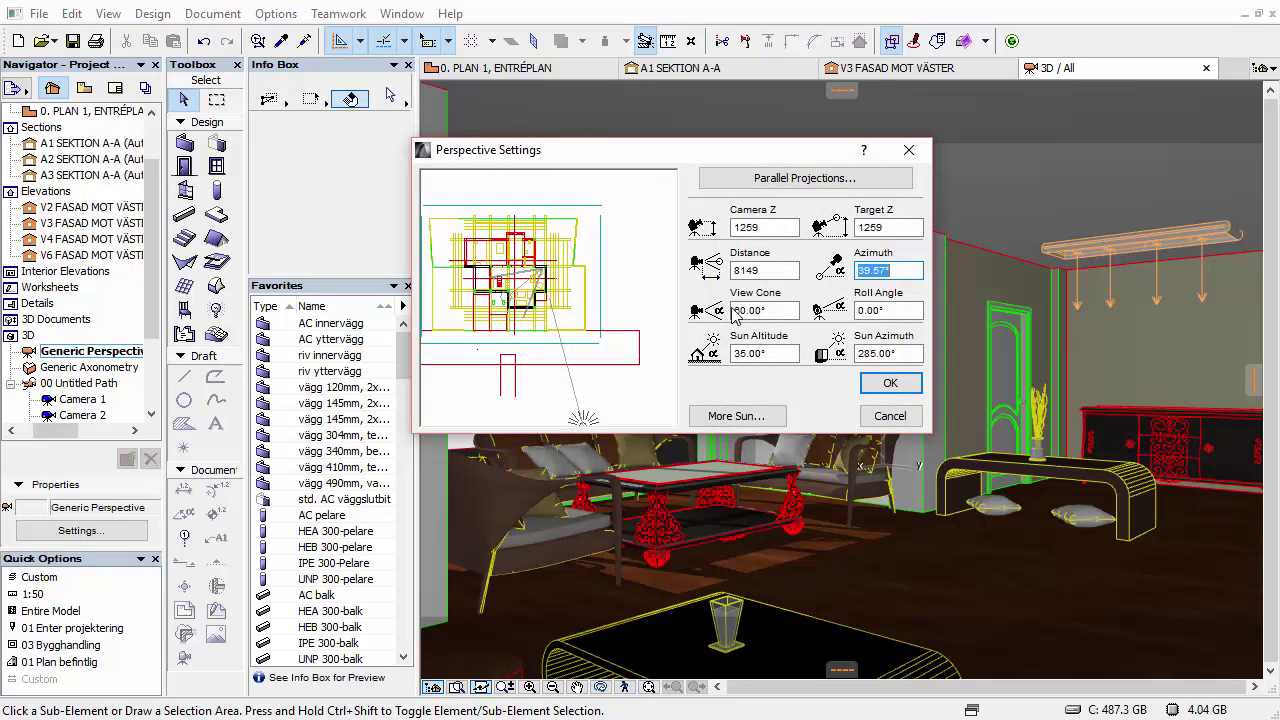
click(760, 353)
text(3)
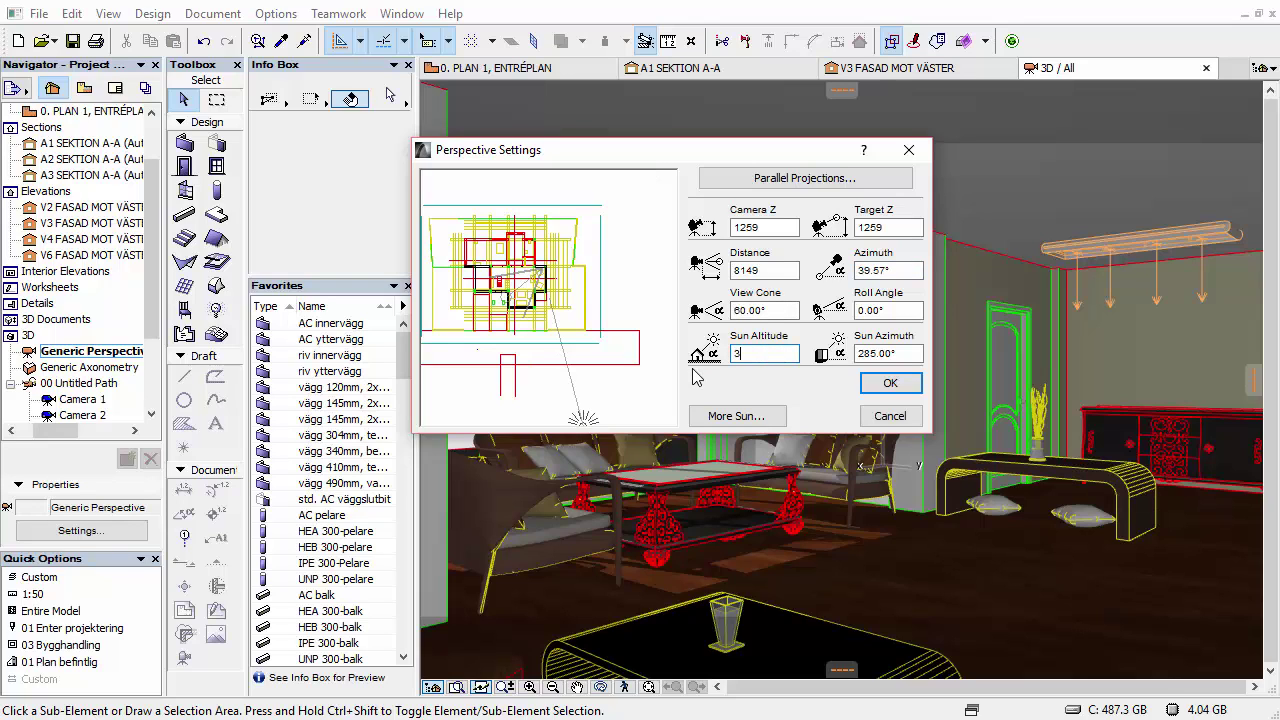
text(0)
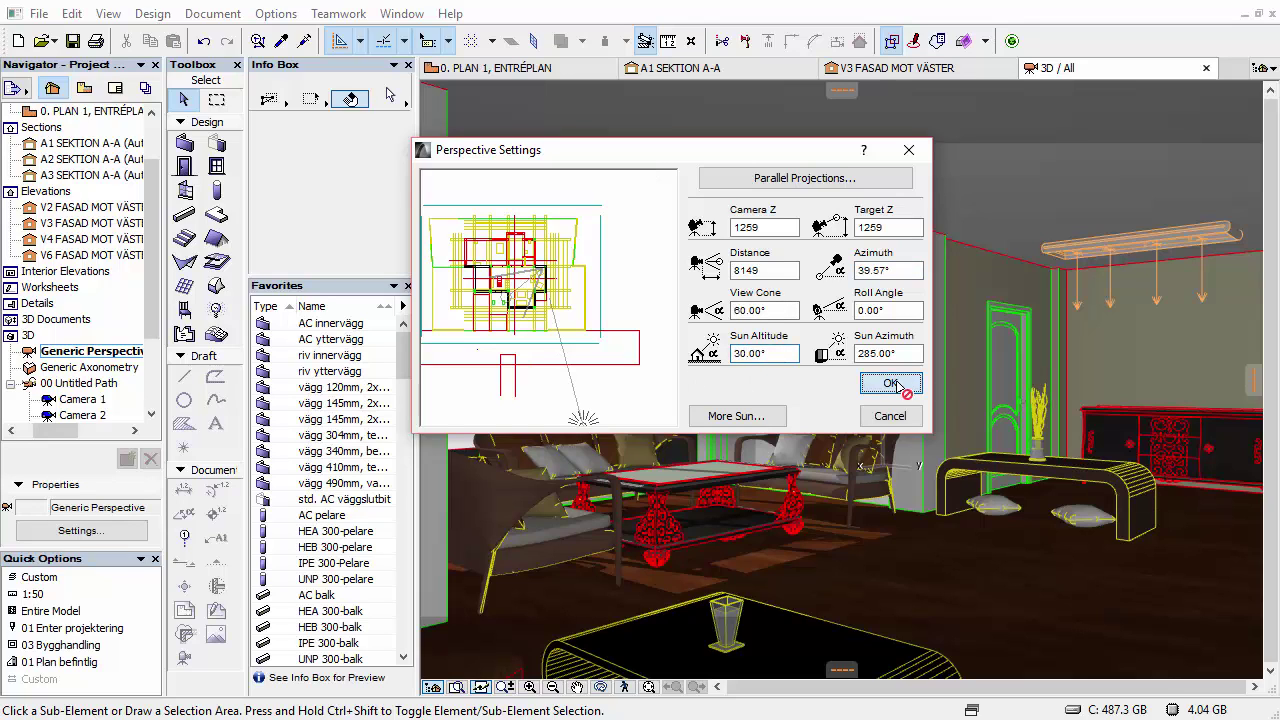
click(890, 383)
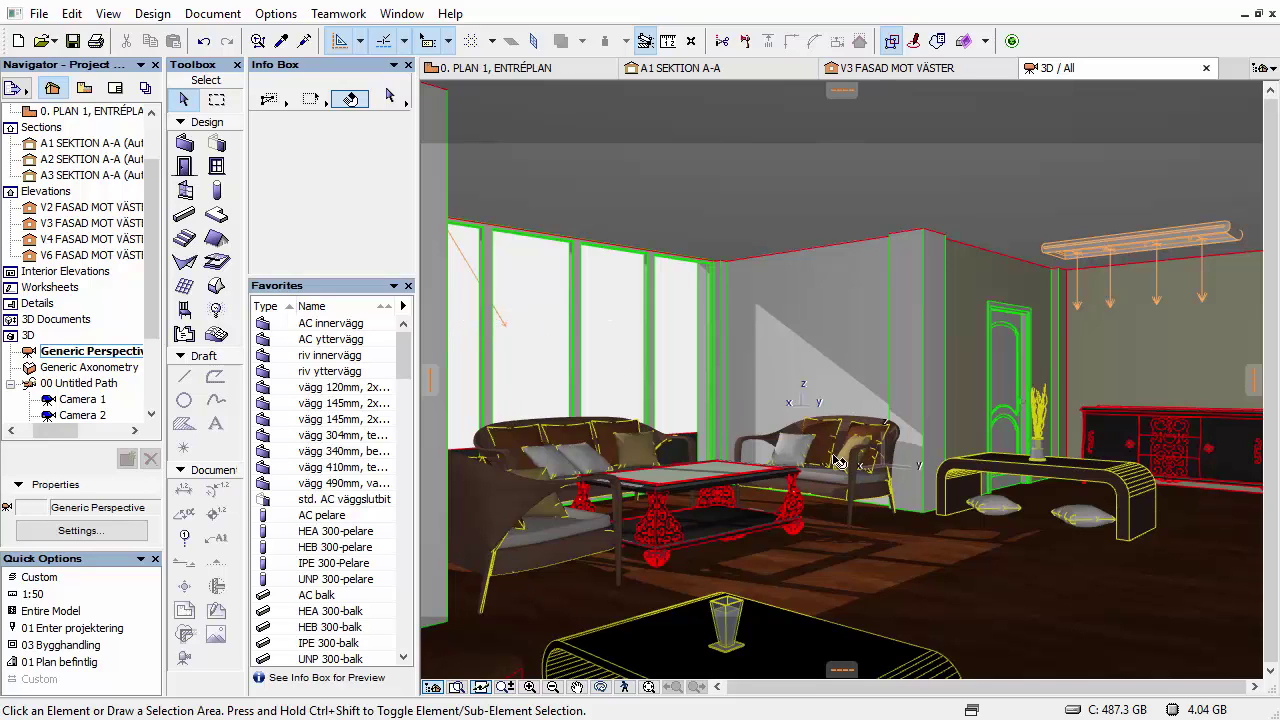
mouse_move(767, 366)
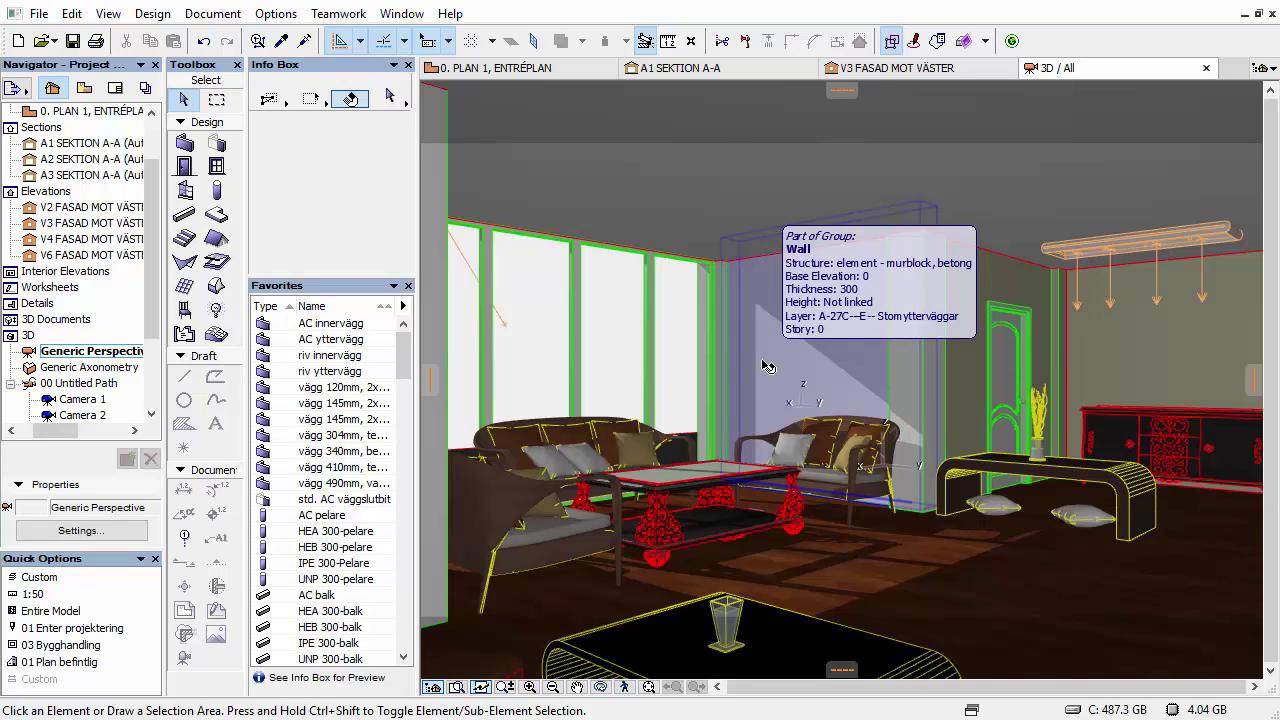